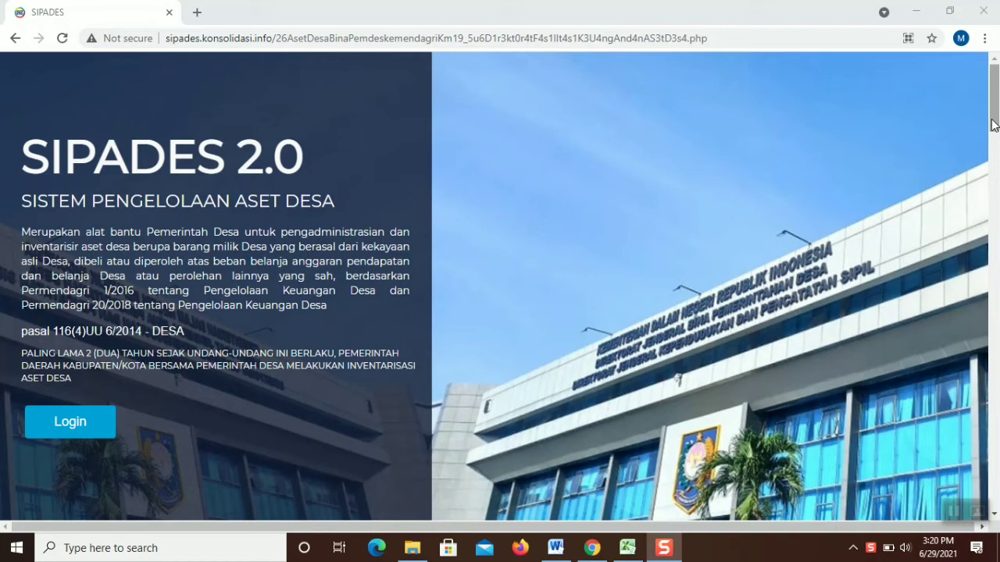
Open the 'Sipades Latihan' link under LAYANAN in the portal footer in a new tab
left_click_drag(993, 125, 990, 488)
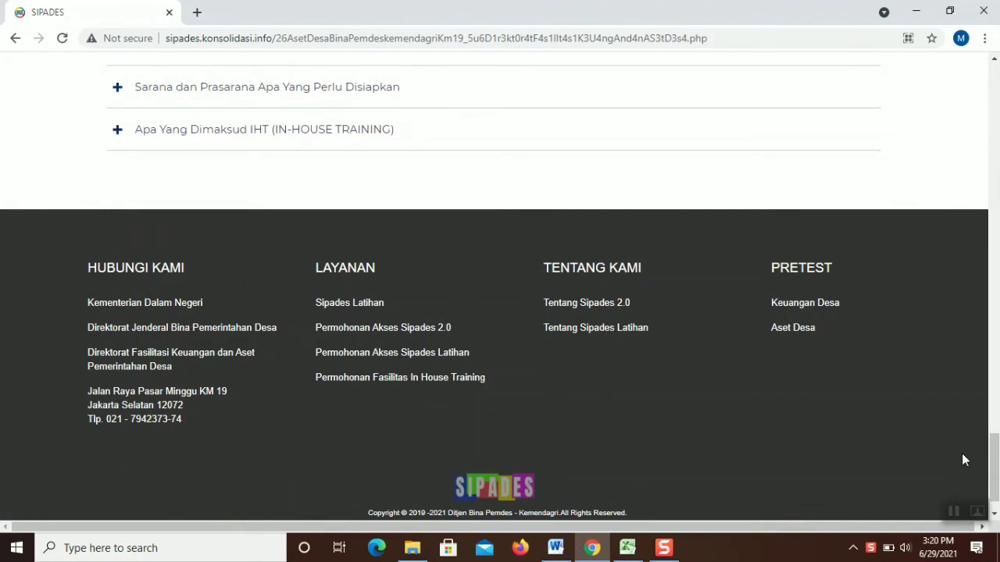
scroll(962, 454, "down", 1)
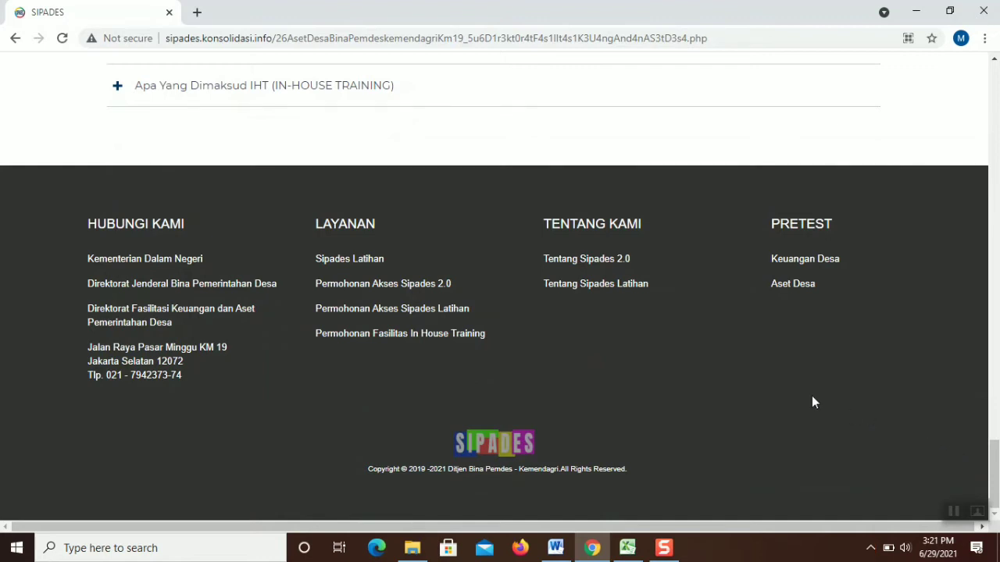
scroll(567, 353, "up", 1)
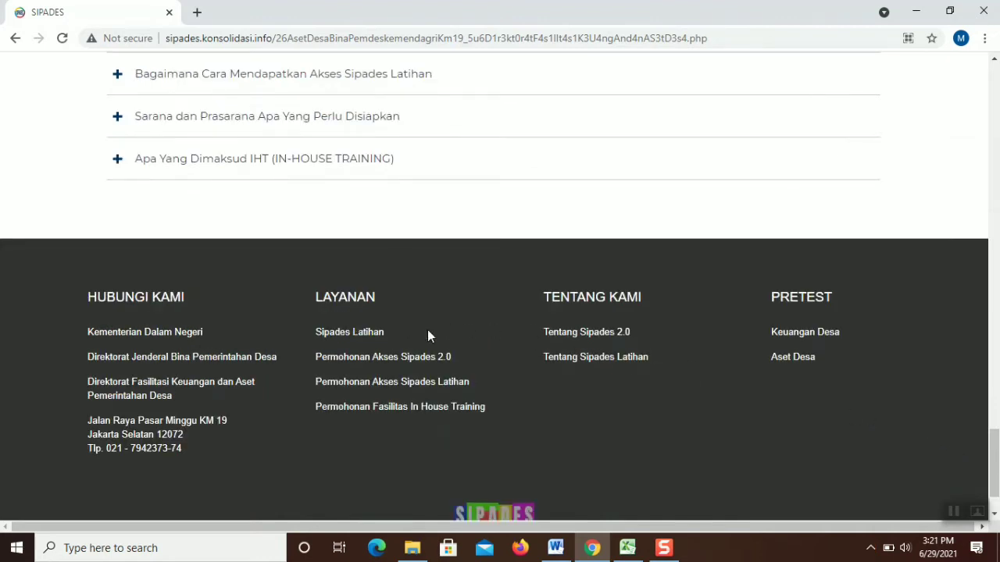
scroll(994, 470, "down", 1)
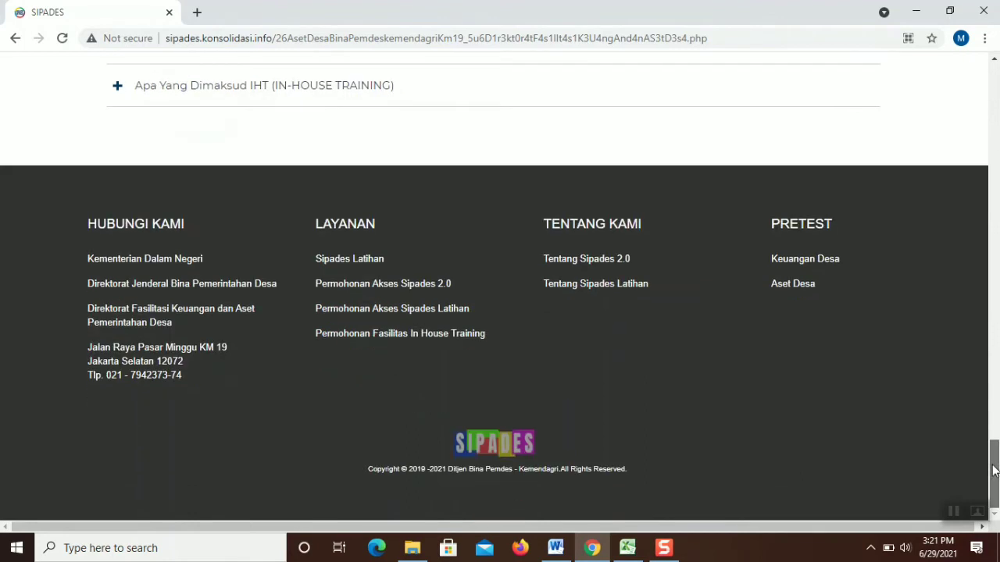
left_click(359, 262)
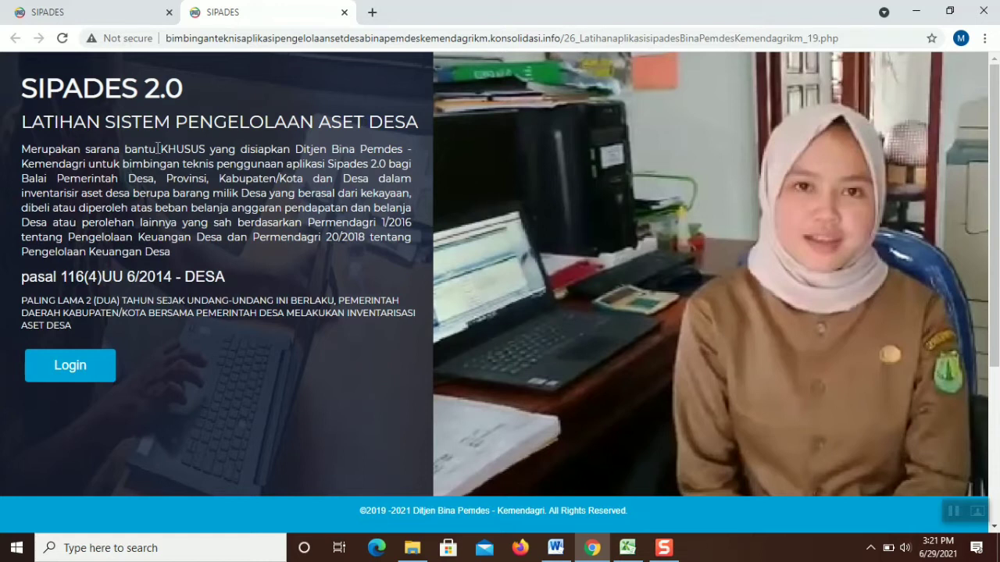
Log in with the saved username and the account password to reach the Desa Duren home page
left_click(102, 373)
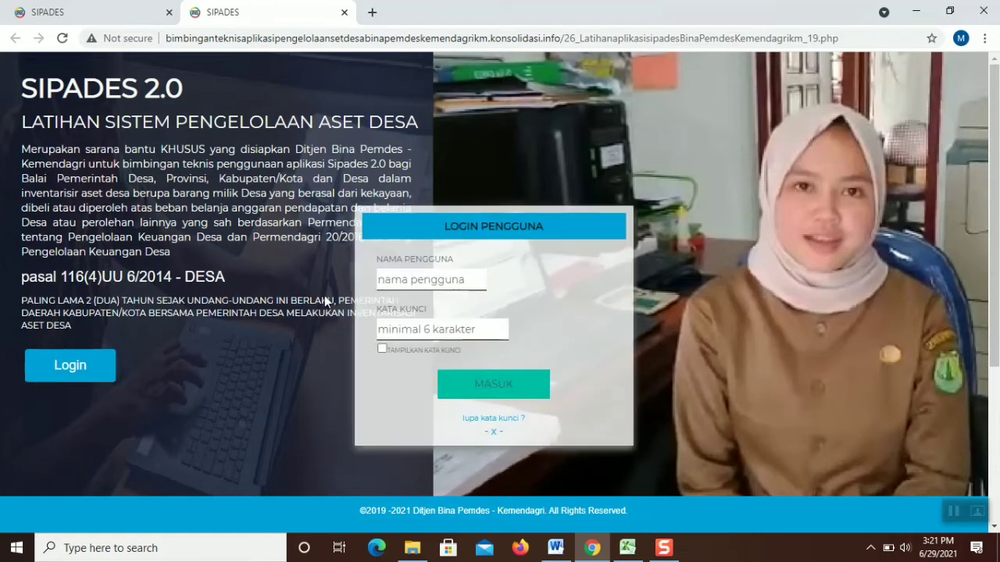
left_click(392, 279)
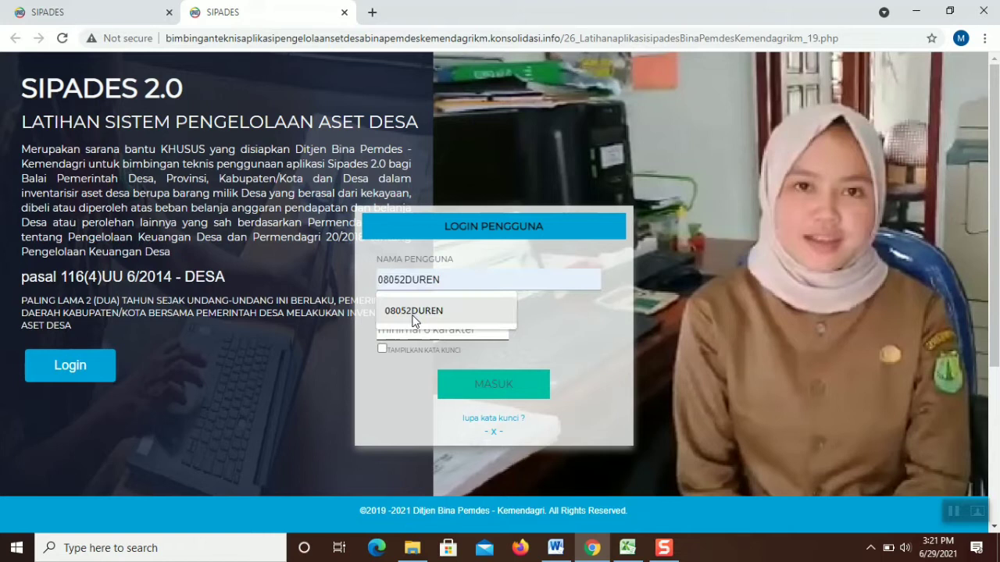
left_click(414, 313)
left_click(413, 327)
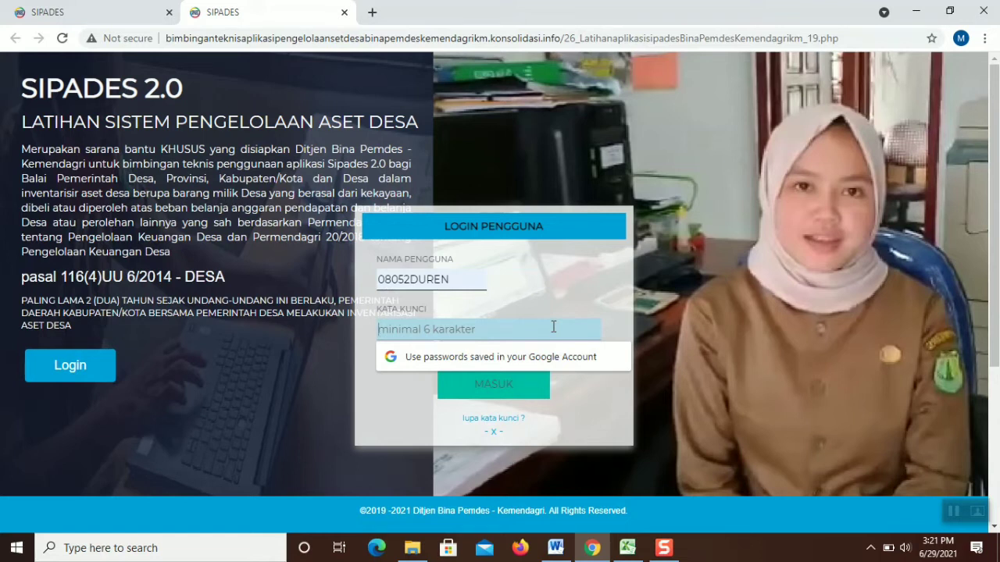
type("••")
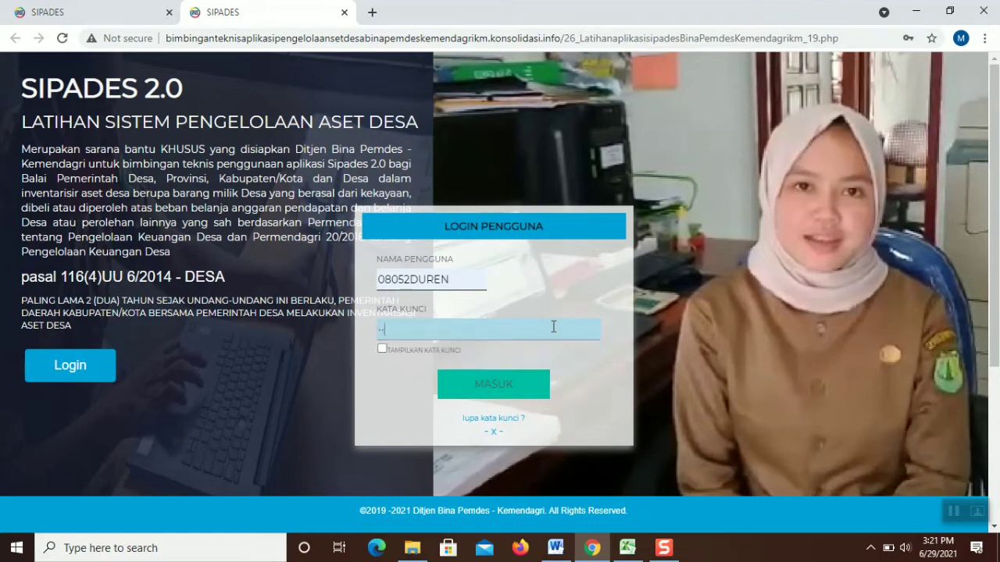
type("••••••••••••")
left_click(544, 376)
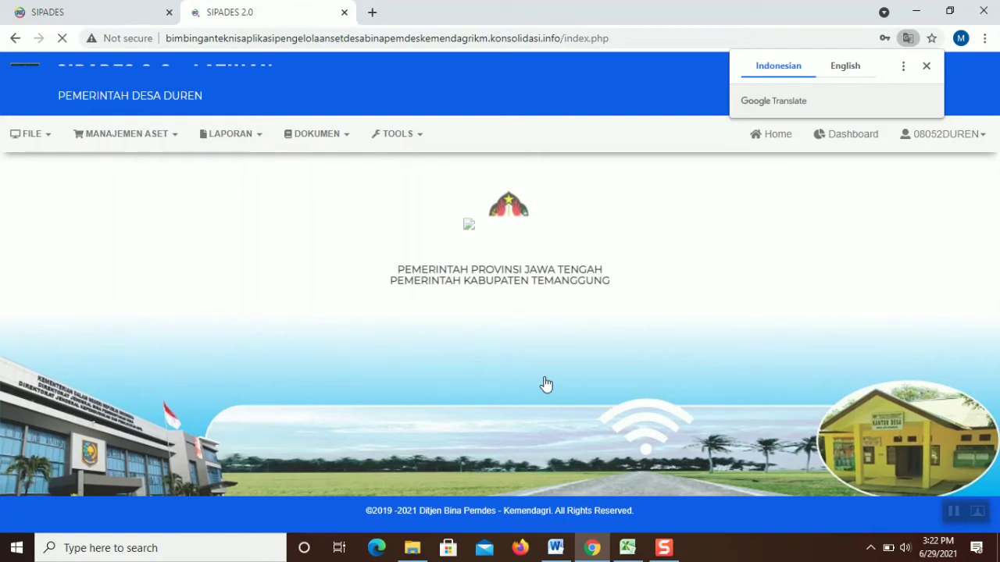
Go to MANAJEMEN ASET > Perencanaan
left_click(178, 147)
left_click(178, 147)
left_click(178, 147)
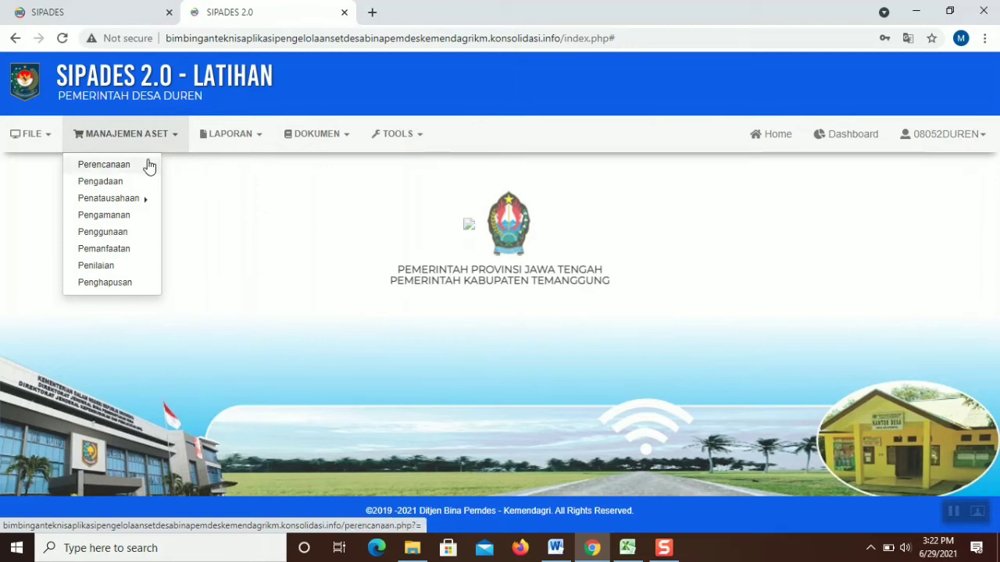
left_click(104, 165)
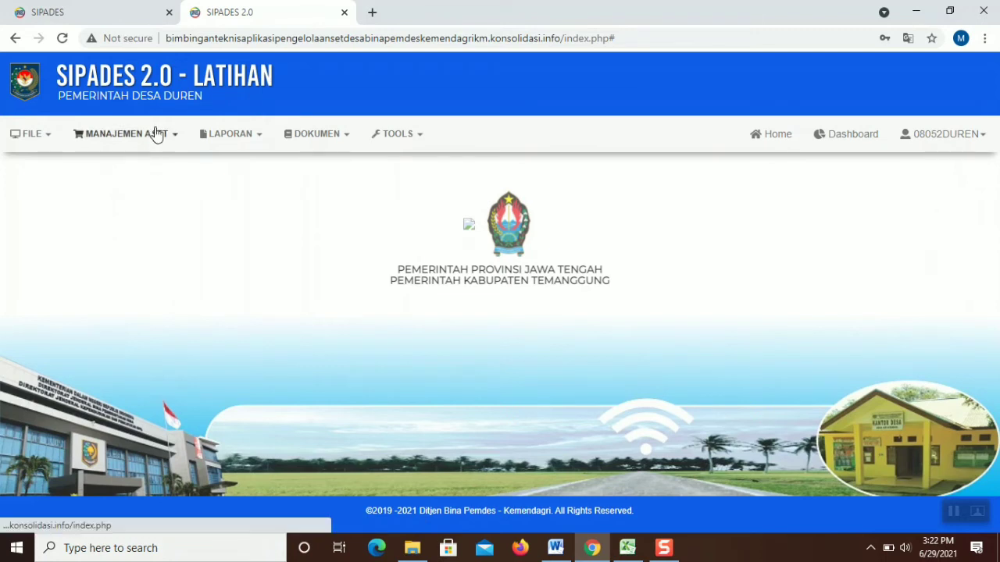
left_click(157, 133)
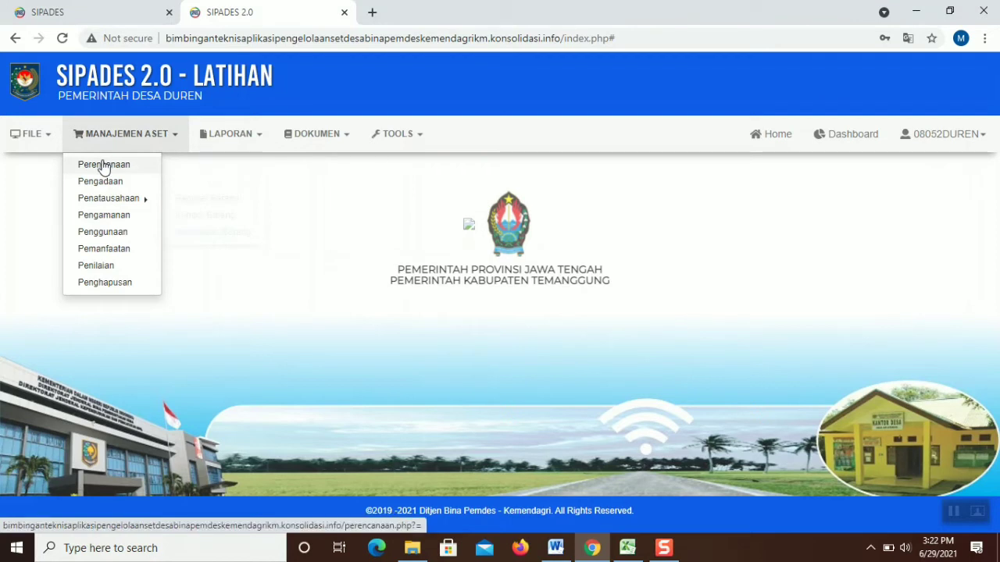
left_click(127, 164)
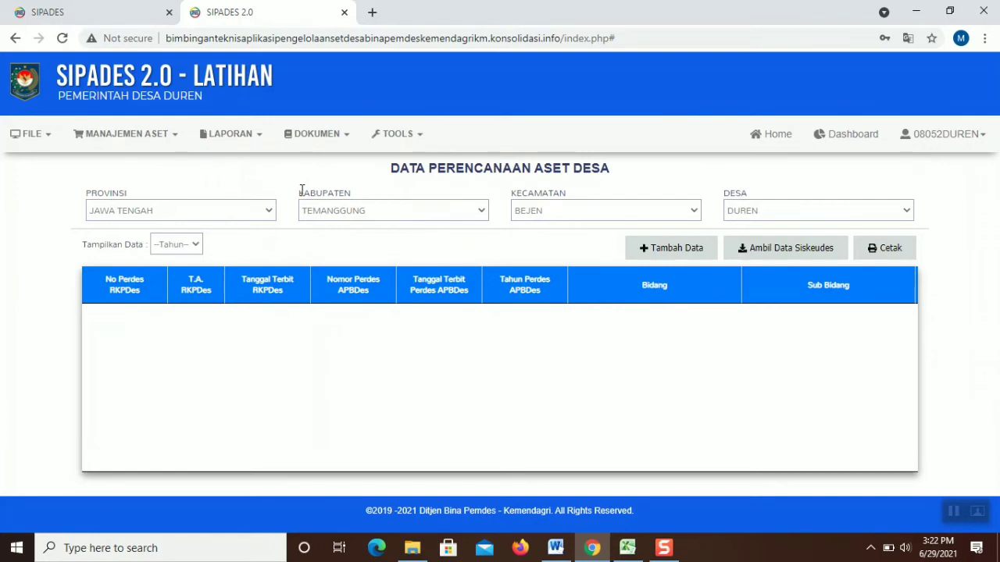
Check the years in the Tahun filter, then start a new record with Tambah Data
left_click(180, 247)
left_click(182, 248)
left_click(181, 246)
left_click(181, 246)
left_click(191, 246)
left_click(193, 246)
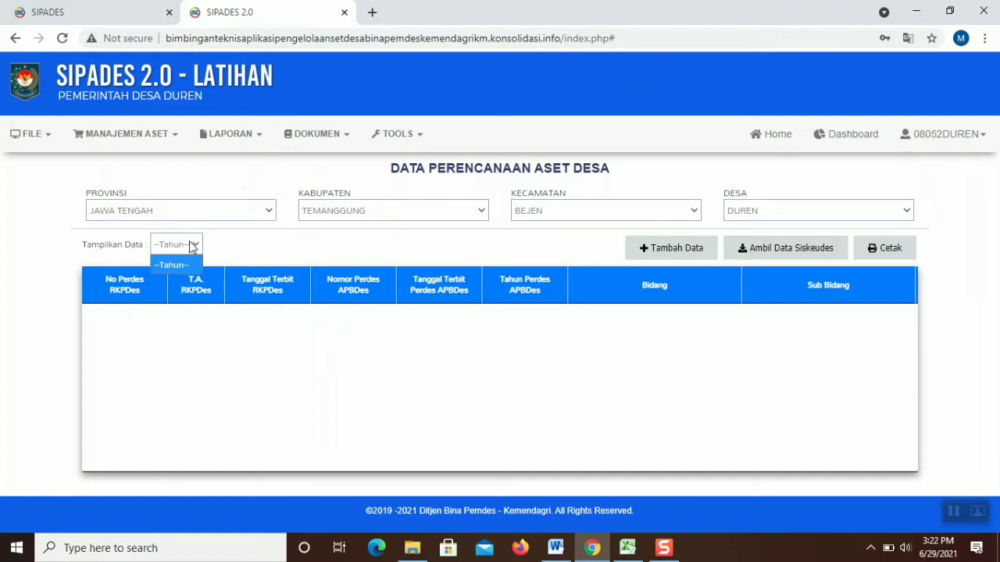
left_click(193, 246)
left_click(192, 246)
left_click(193, 246)
left_click(193, 246)
left_click(193, 247)
left_click(686, 256)
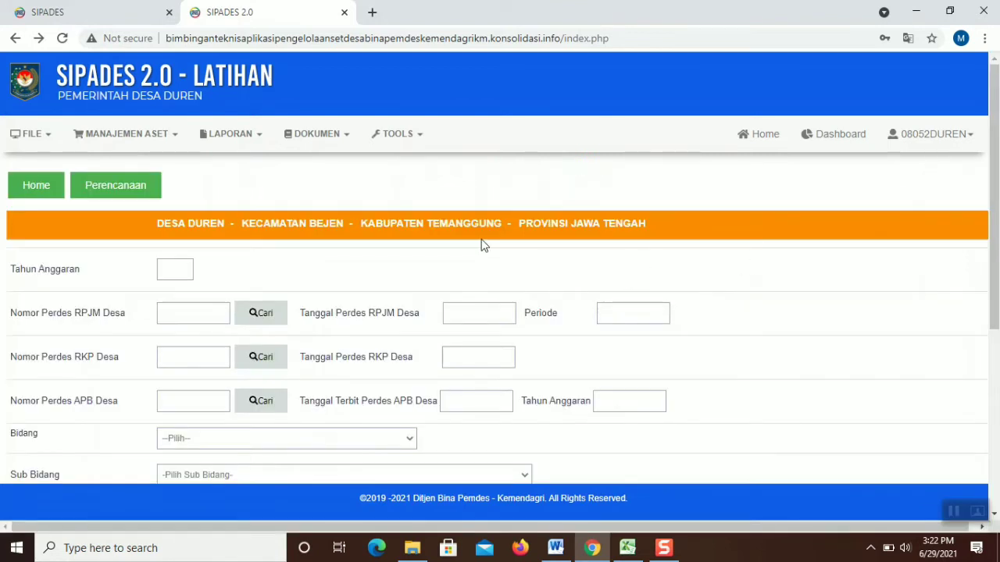
Return to the training site's landing page and log in again with the account password
left_click(215, 131)
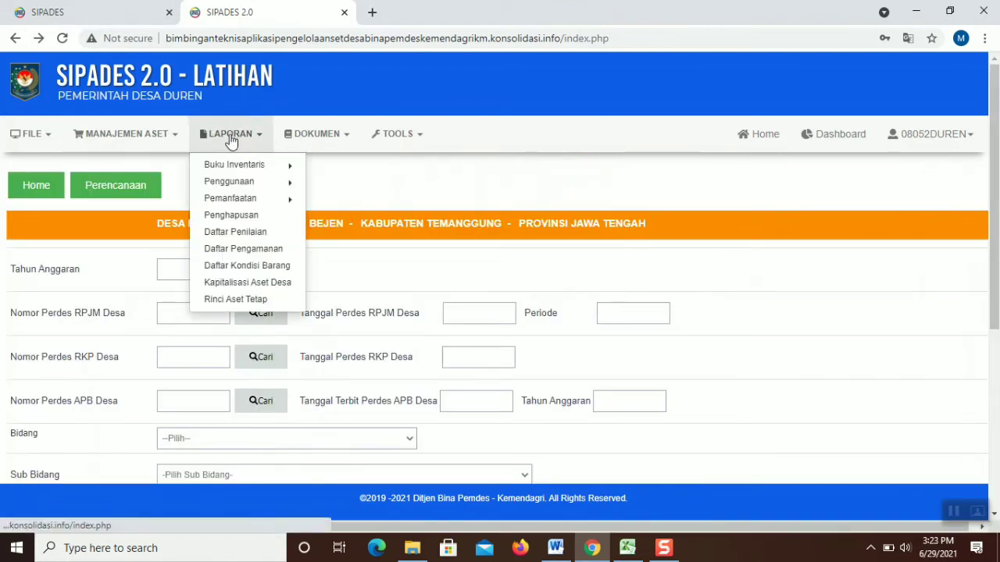
left_click(15, 38)
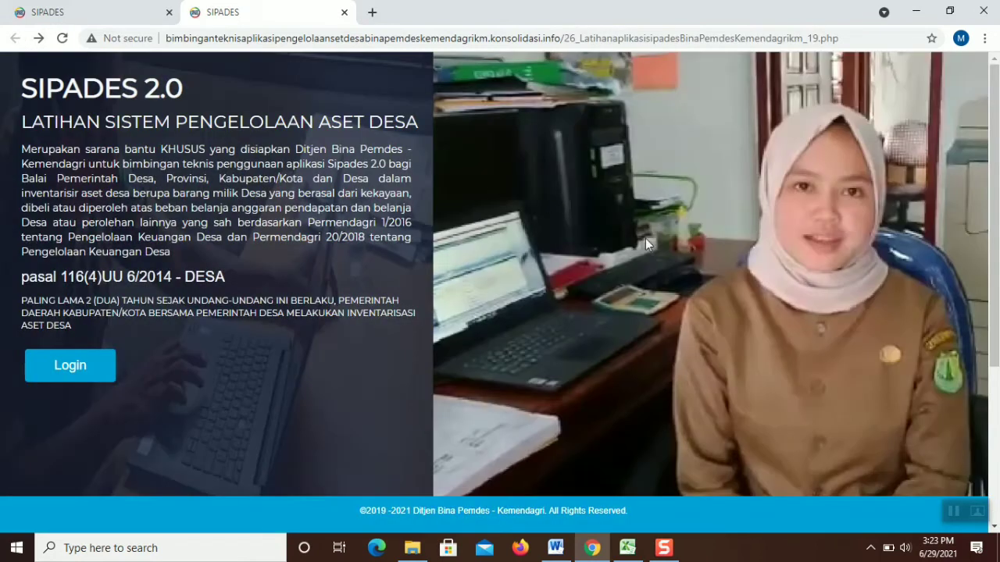
left_click(71, 373)
left_click(406, 330)
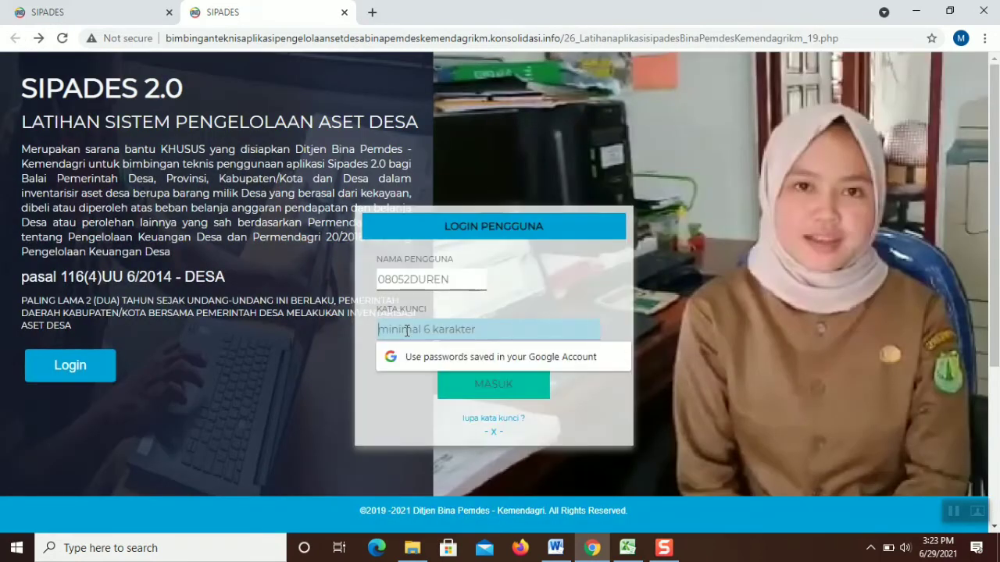
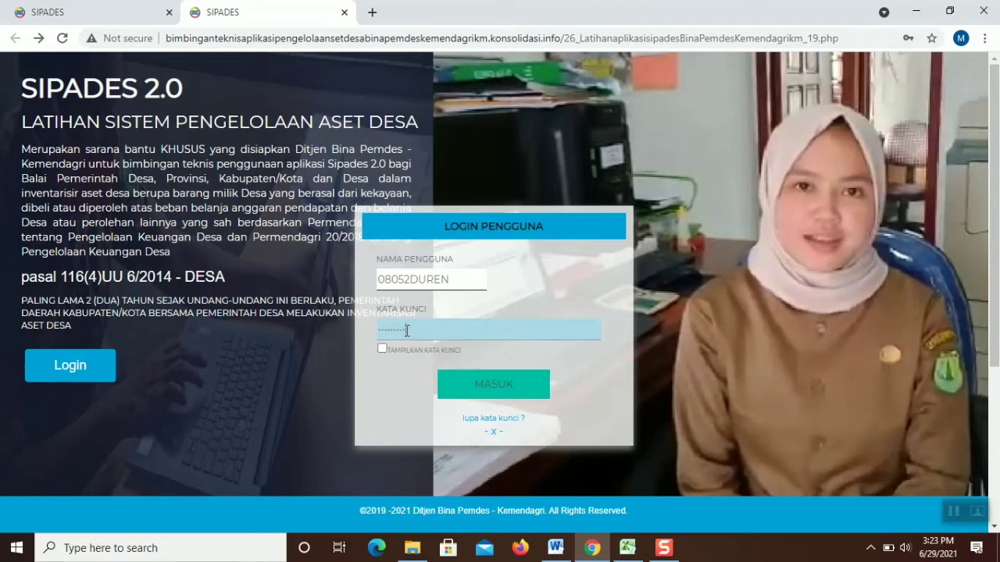
key("Return")
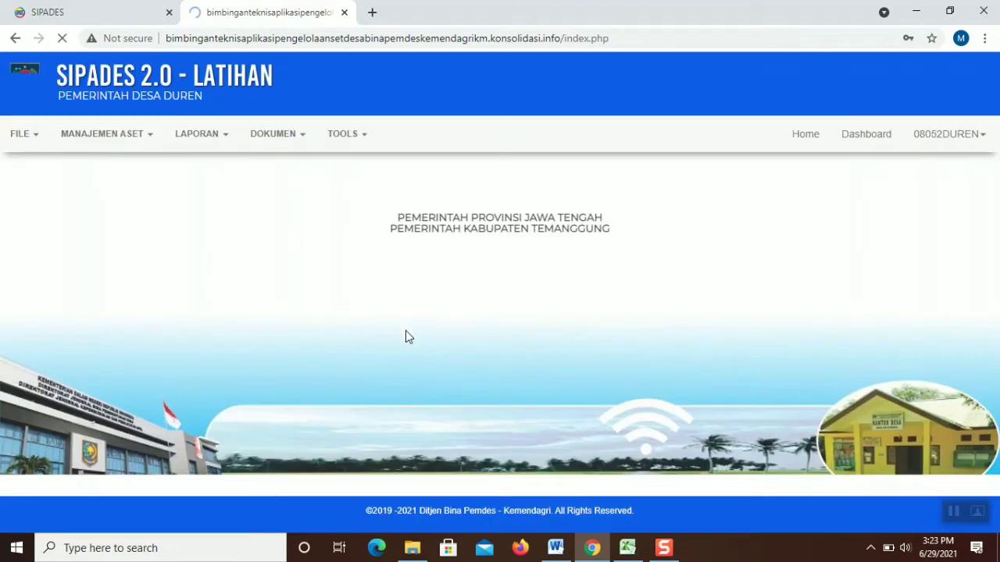
Go to MANAJEMEN ASET > Perencanaan to show the Data Perencanaan Aset Desa list
left_click(141, 140)
left_click(139, 144)
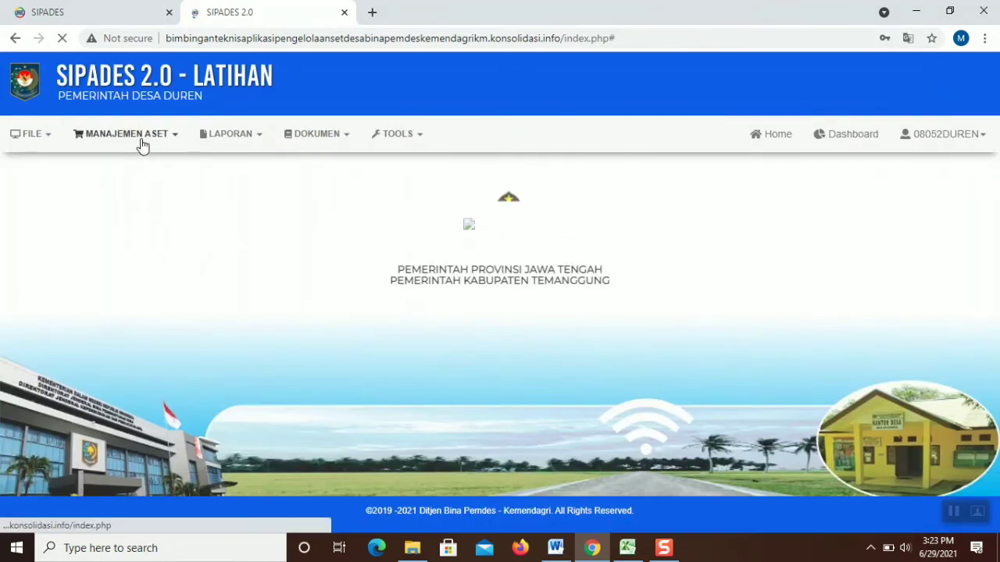
left_click(140, 146)
left_click(129, 164)
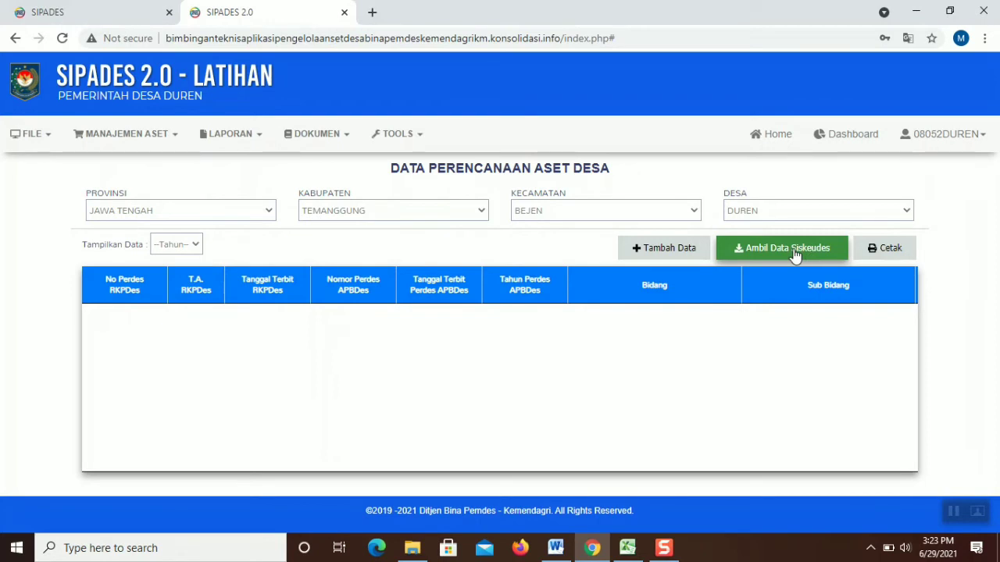
Start a new planning record and enter budget year 2021
left_click(690, 247)
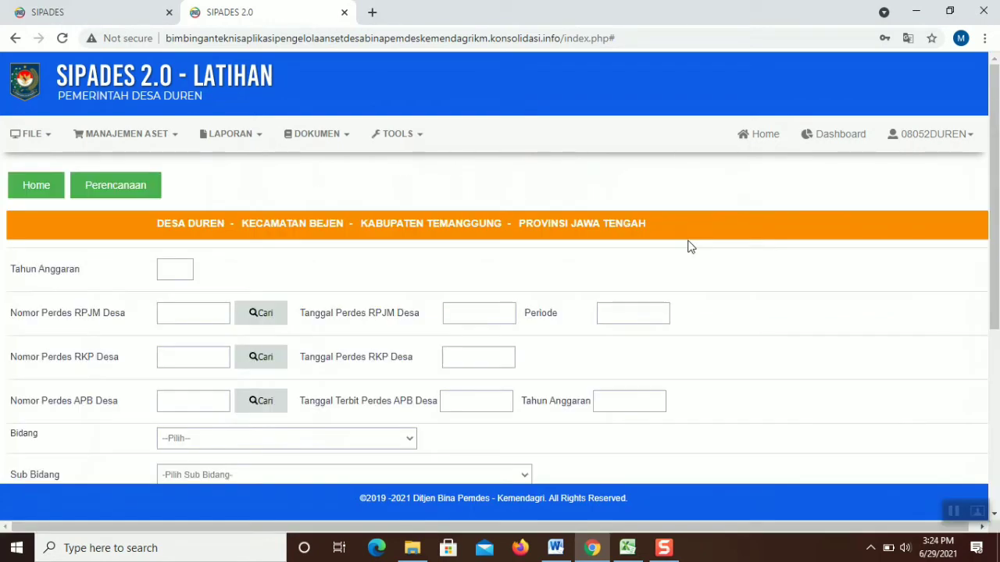
left_click(177, 269)
type("2021")
Fill in RPJM Desa regulation 3 (2020 s.d 2026) from the regulation lookup
left_click(202, 313)
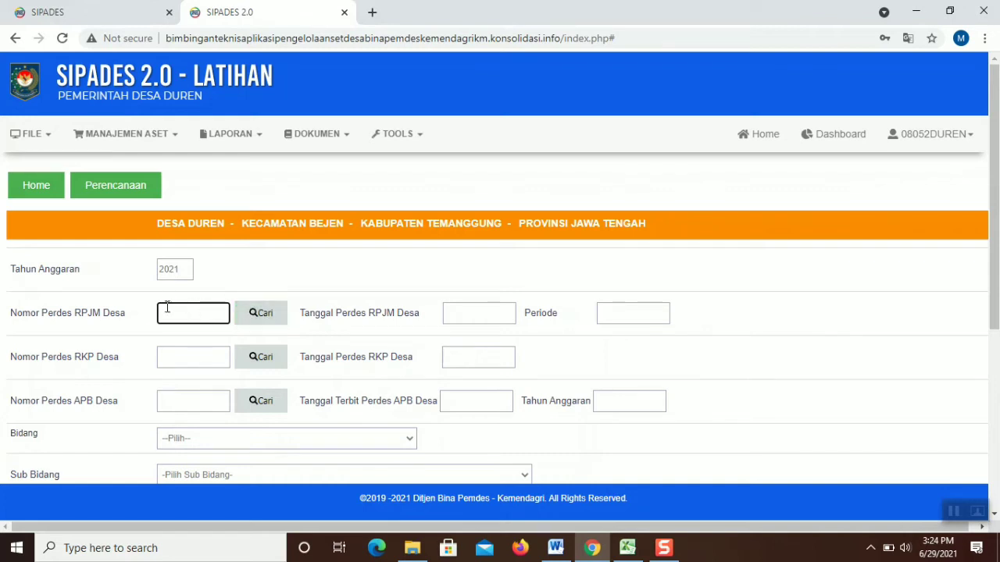
left_click(39, 137)
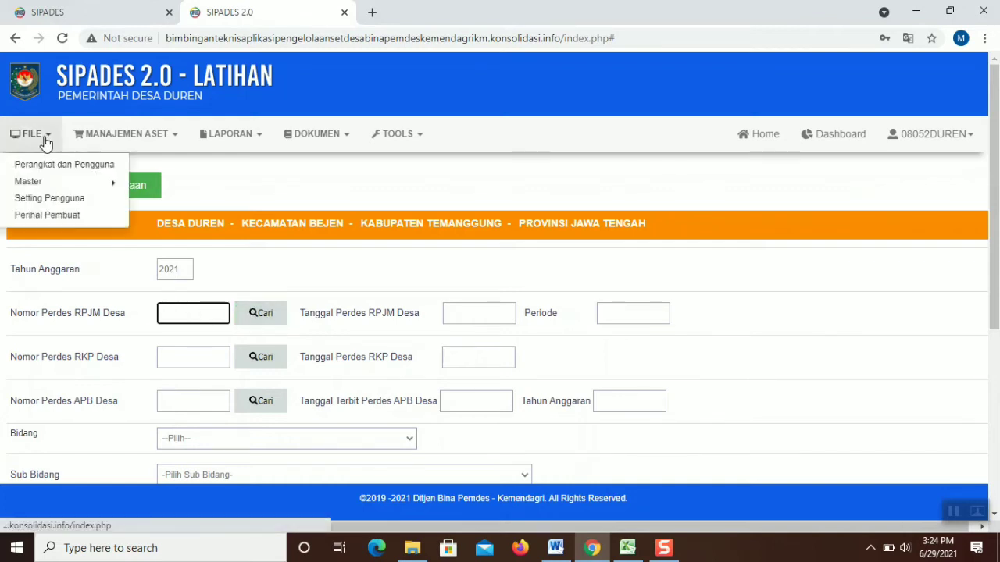
mouse_move(87, 188)
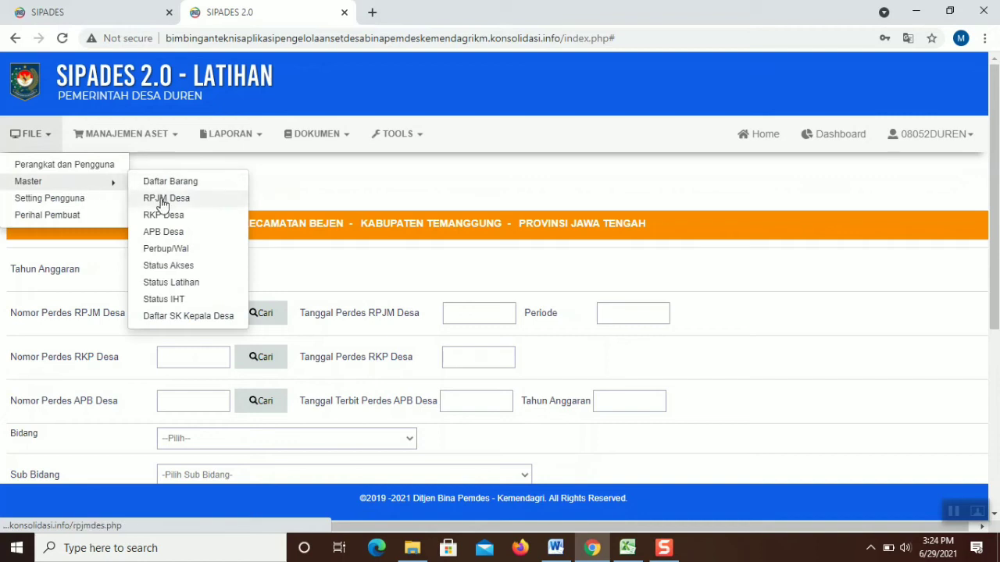
left_click(268, 313)
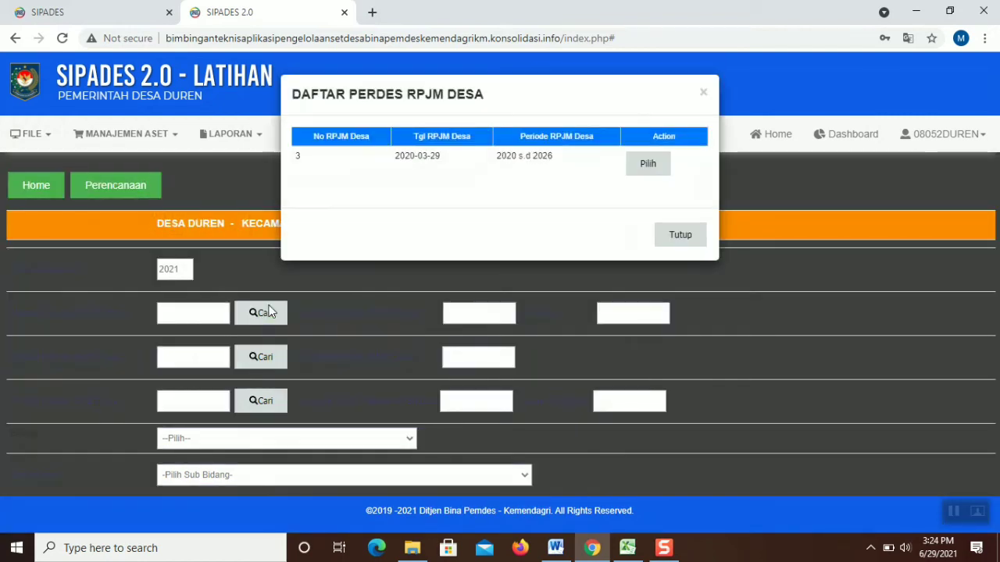
left_click(634, 179)
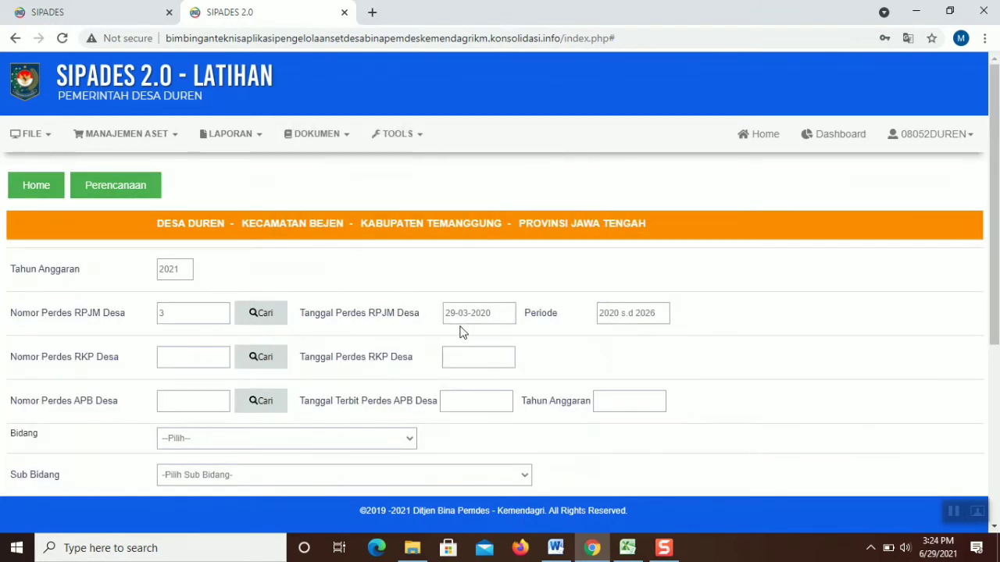
Pick RKP Desa regulation number 4, dated 30-09-2020, from the DAFTAR PERDES RKP DESA list
left_click(260, 359)
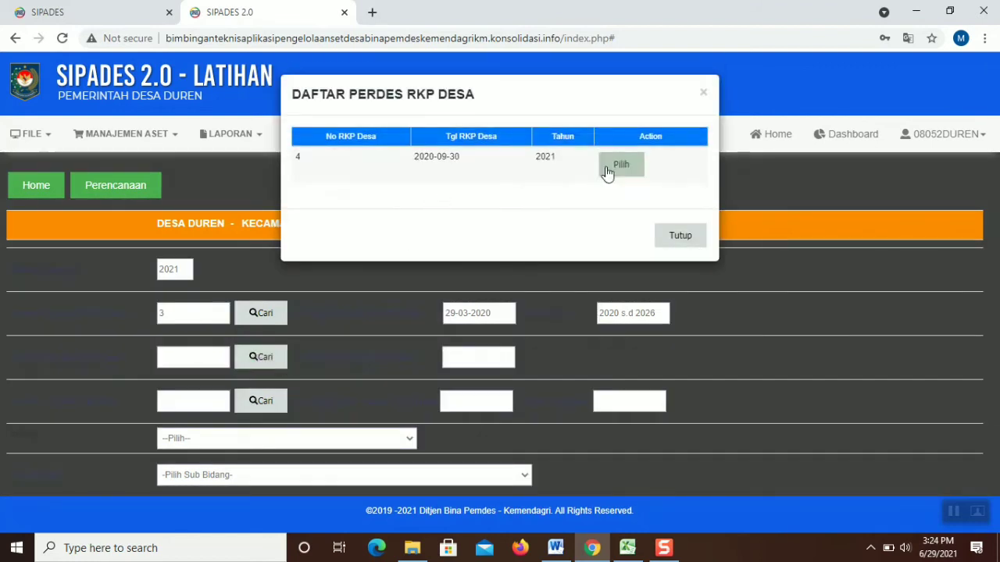
left_click(607, 165)
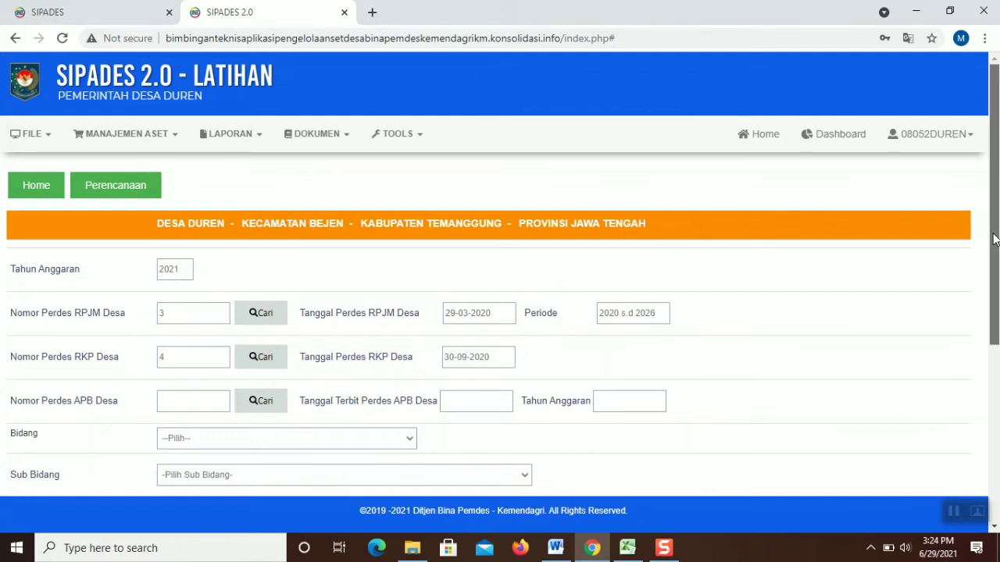
scroll(995, 239, "down", 2)
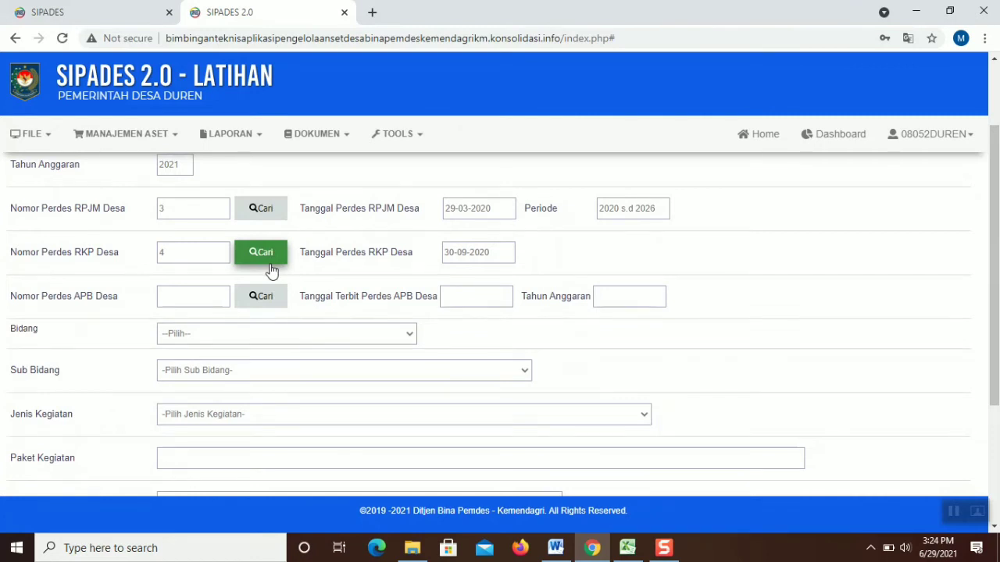
Link APB Desa regulation 2 (24-02-2021) and choose Bidang (01) with Sub Bidang 01.01
left_click(271, 296)
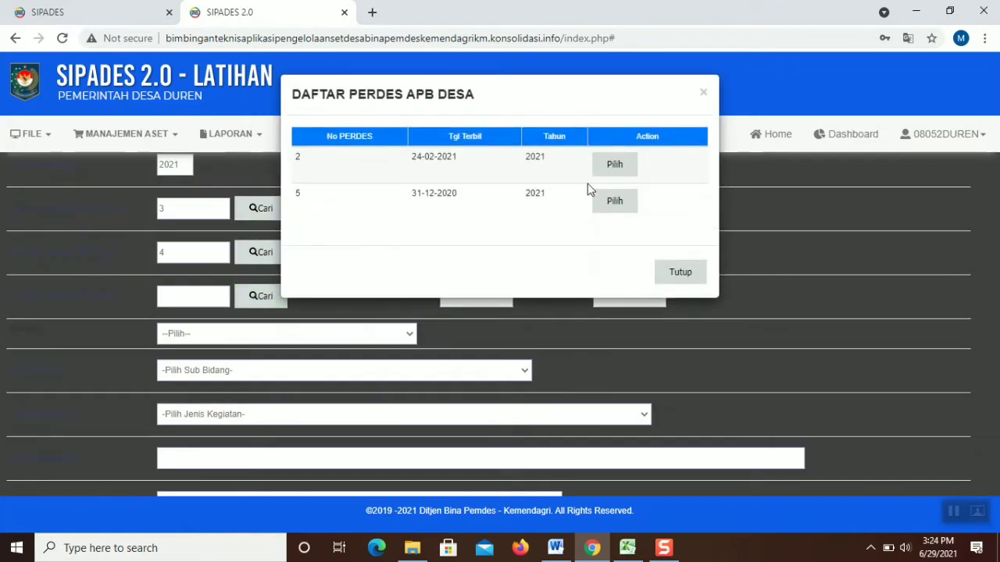
left_click(622, 168)
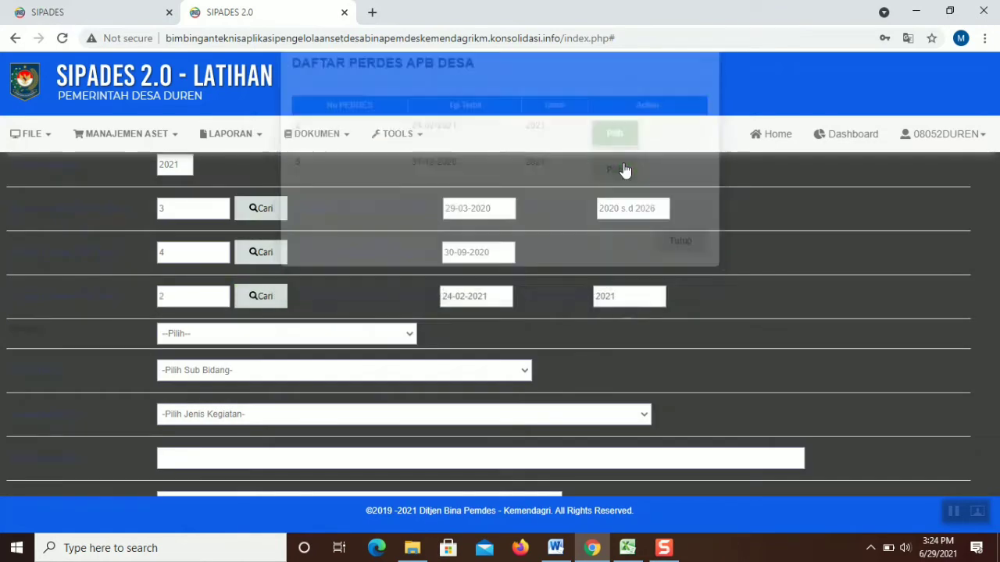
left_click(320, 338)
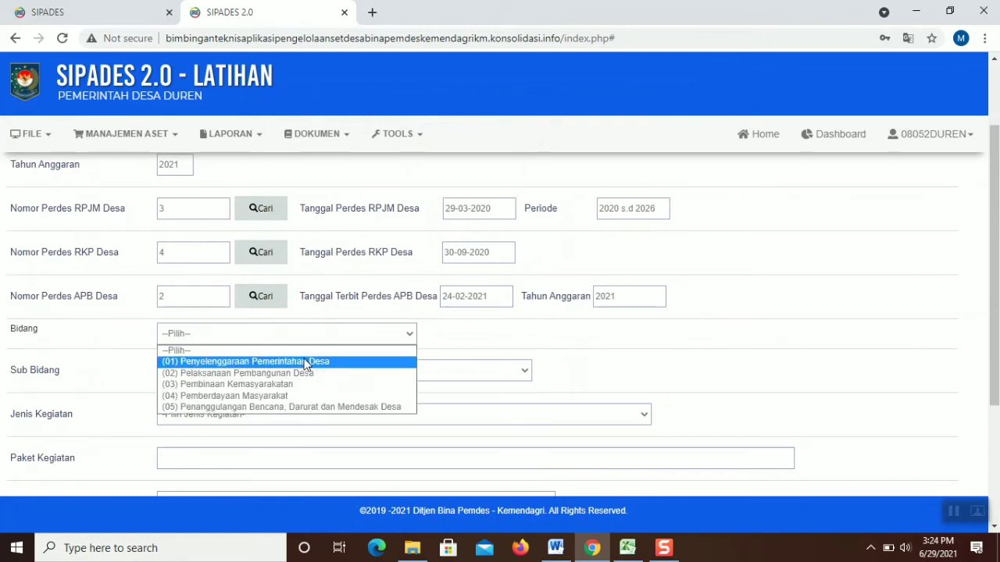
left_click(305, 363)
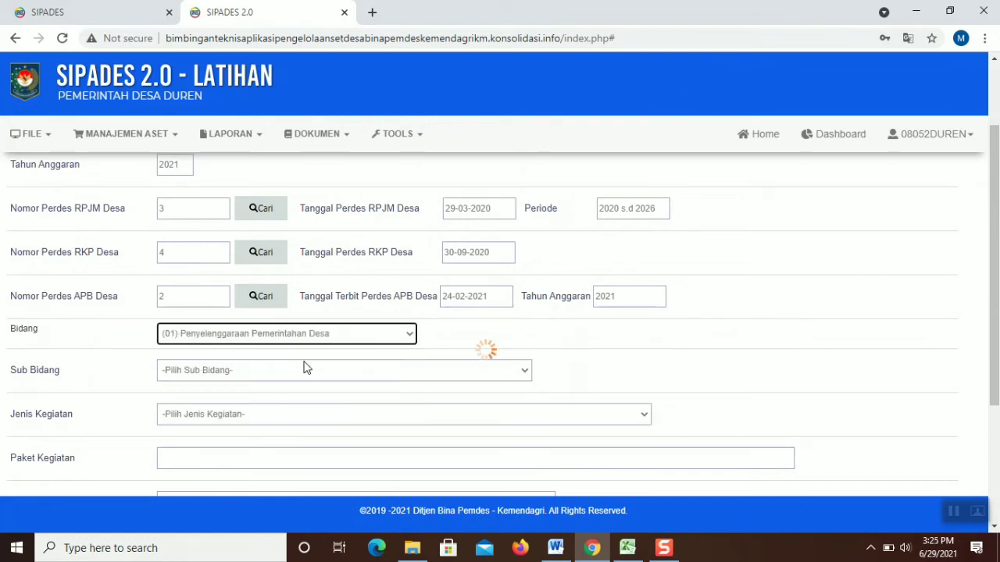
left_click(301, 368)
scroll(319, 234, "down", 1)
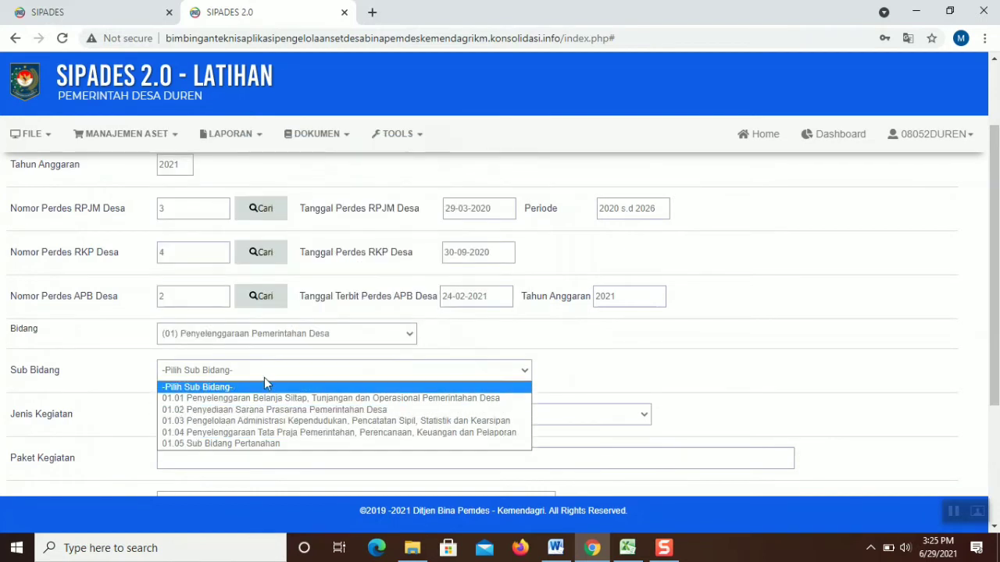
left_click(265, 398)
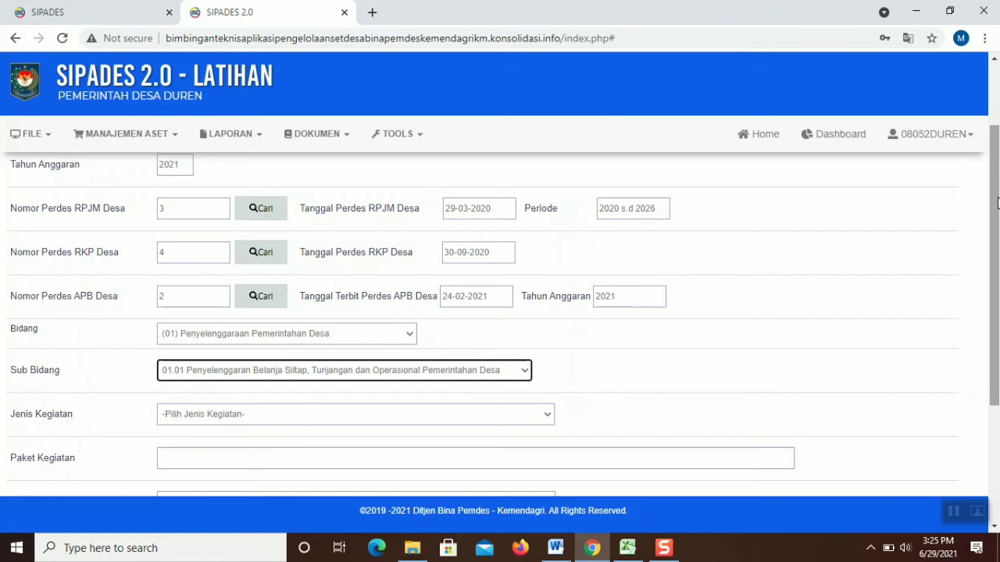
Reopen the APB Desa regulation list and close it with Tutup, keeping the selection
left_click_drag(998, 203, 998, 144)
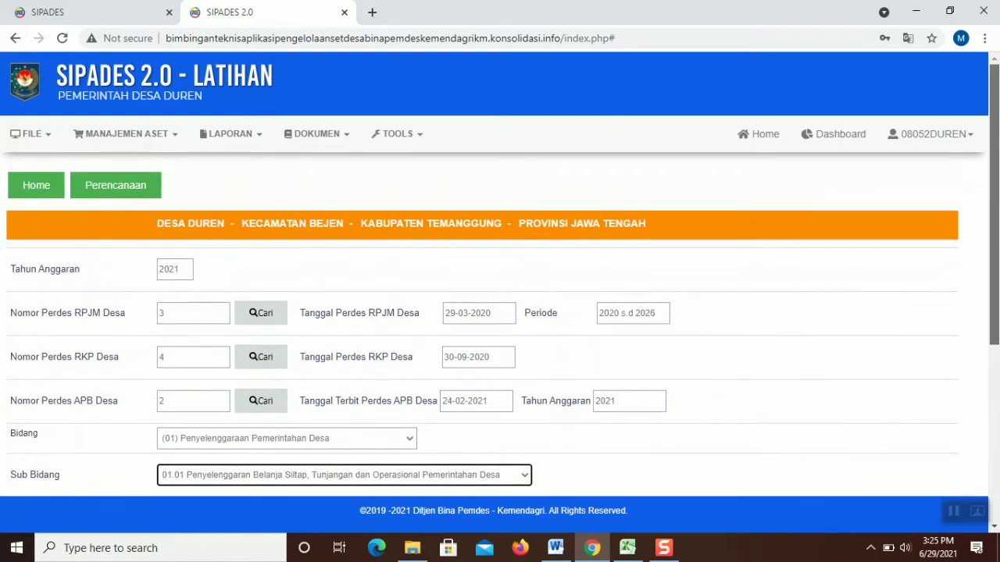
scroll(500, 313, "down", 1)
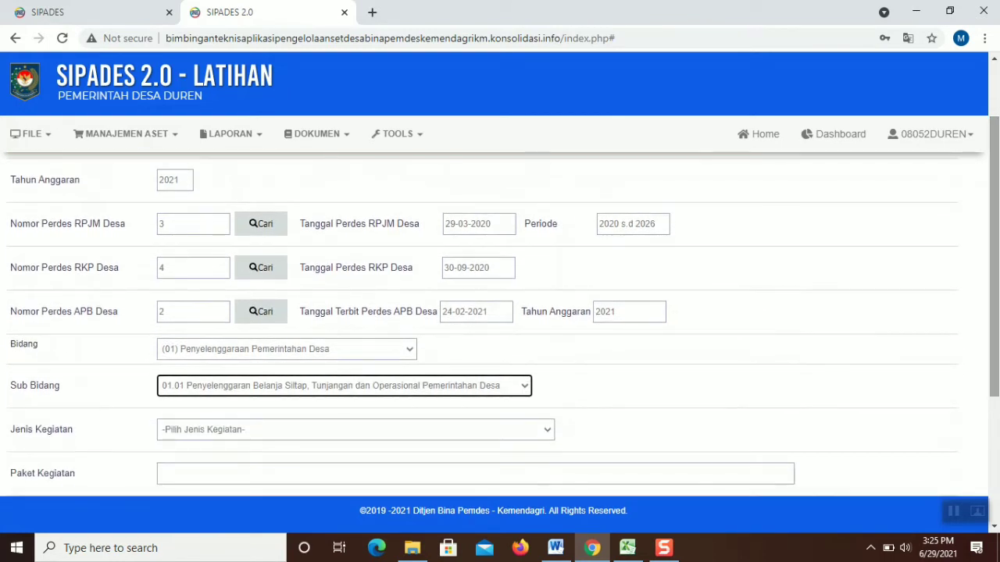
scroll(500, 312, "up", 1)
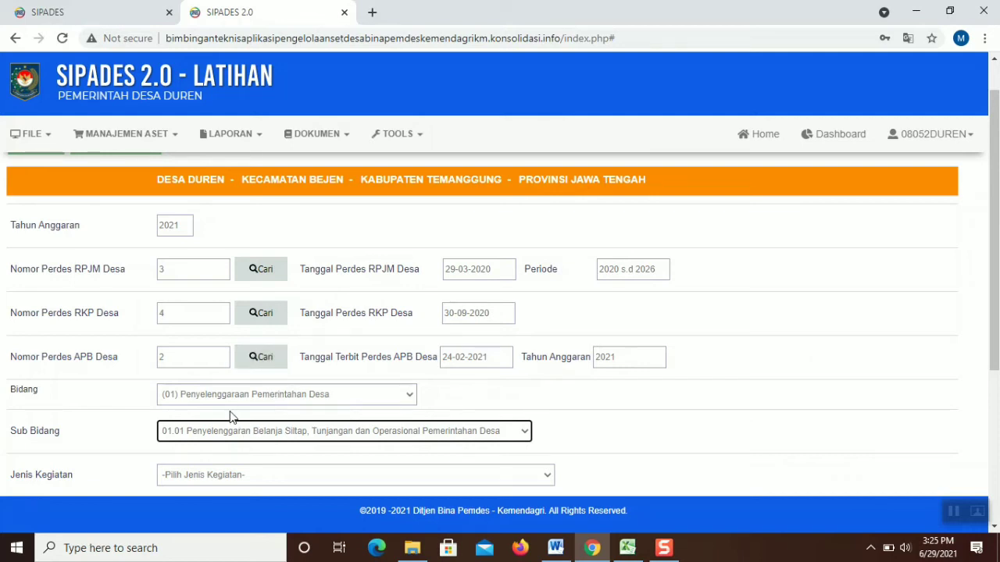
left_click(254, 358)
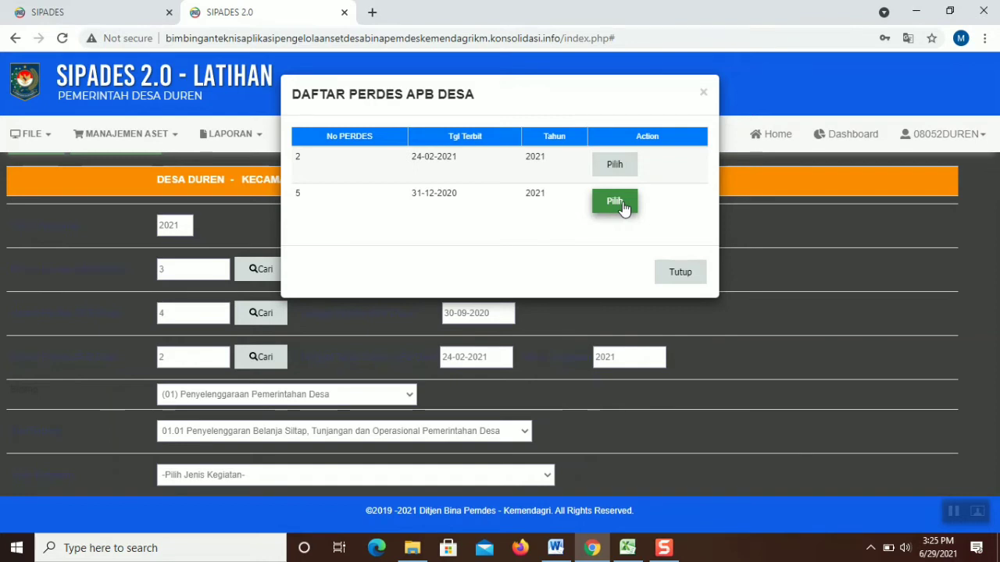
left_click(682, 268)
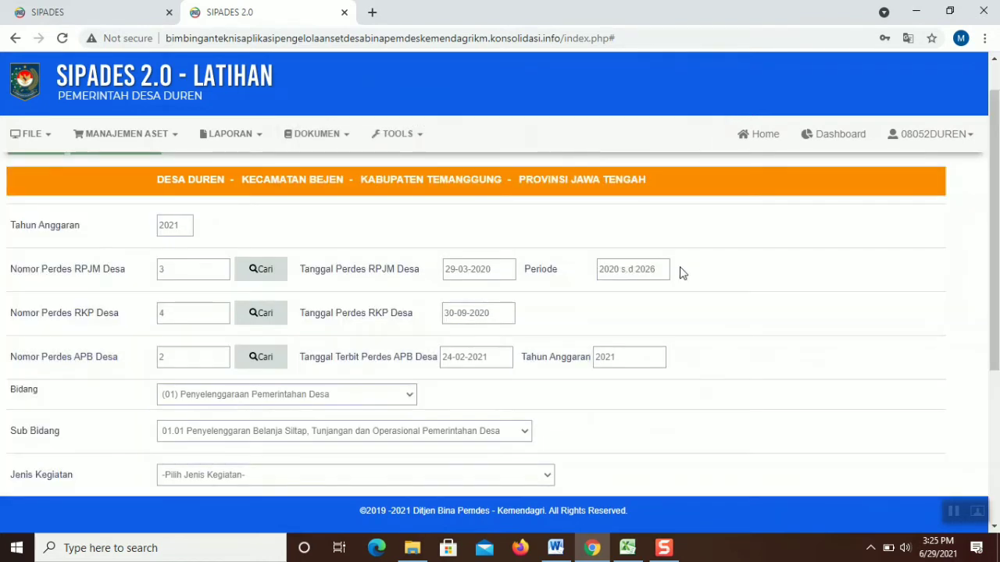
left_click_drag(998, 143, 995, 252)
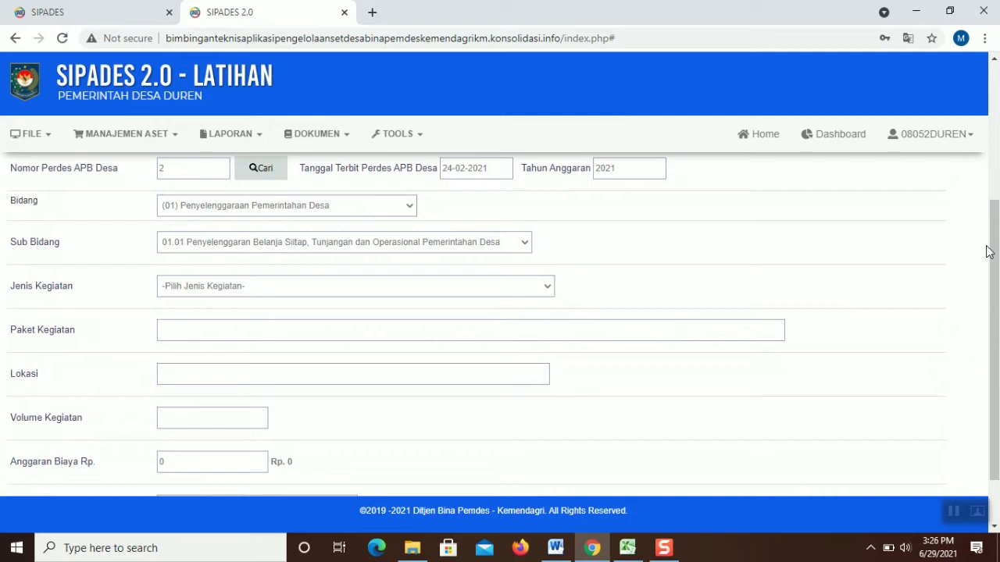
Choose Jenis Kegiatan 01.01.01 Penyediaan Penghasilan Tetap dan Tunjangan Kepala Desa and enter Paket Kegiatan 1
left_click(479, 283)
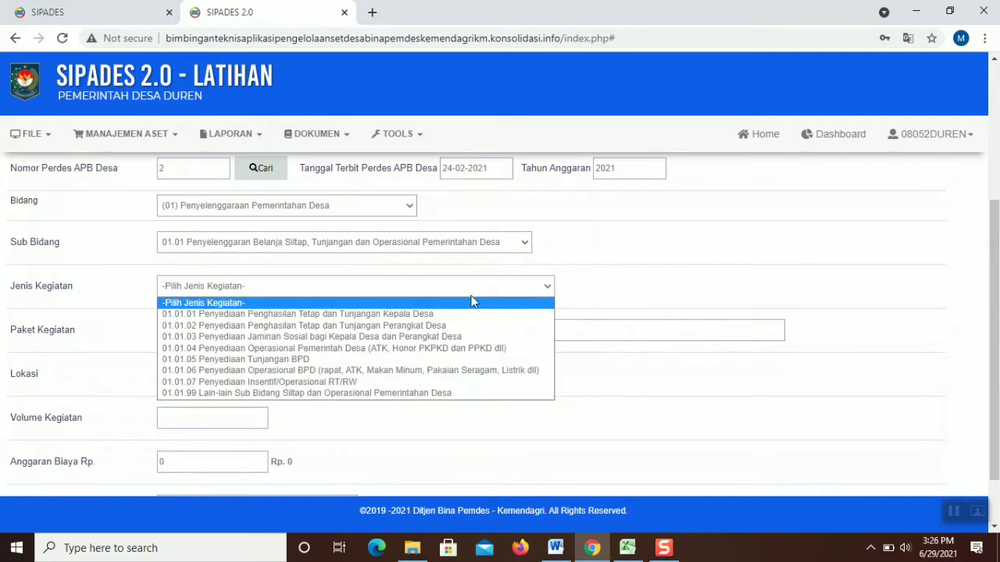
left_click(468, 314)
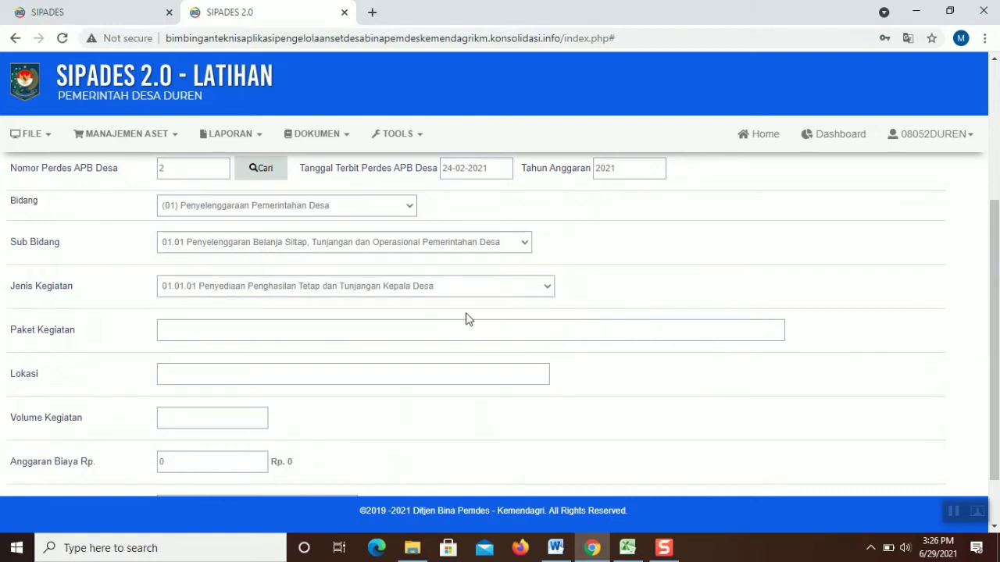
left_click(468, 329)
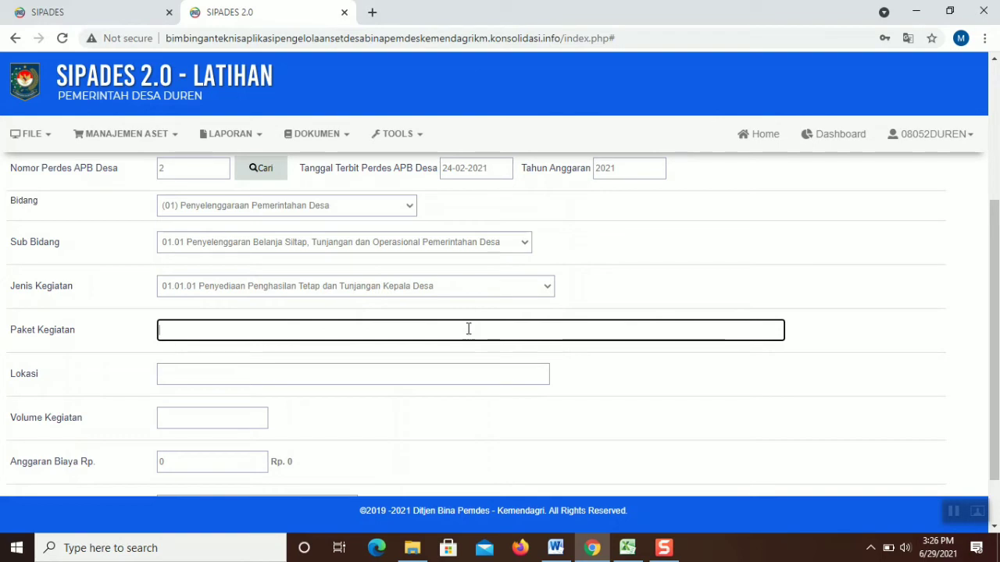
type("1")
left_click(422, 381)
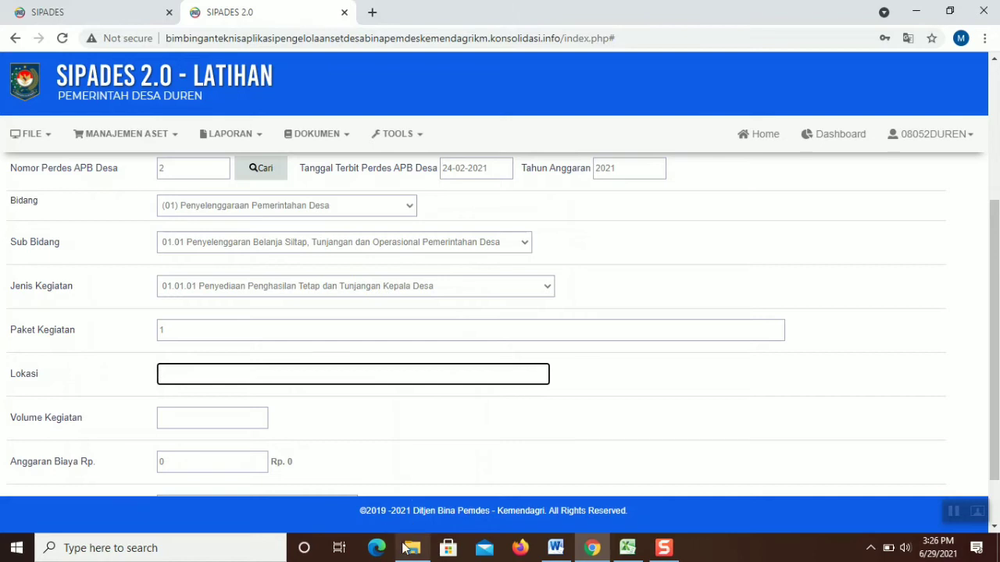
left_click(412, 548)
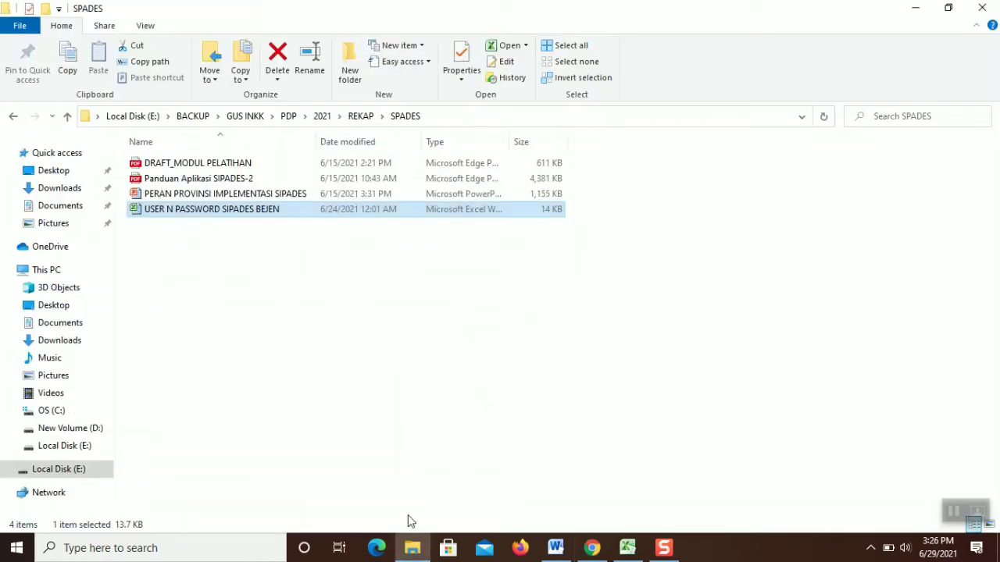
Browse up to 2021, into 182013-DUREN > SCAN, and select the Perdes APBDesa 2021 scan
left_click(361, 115)
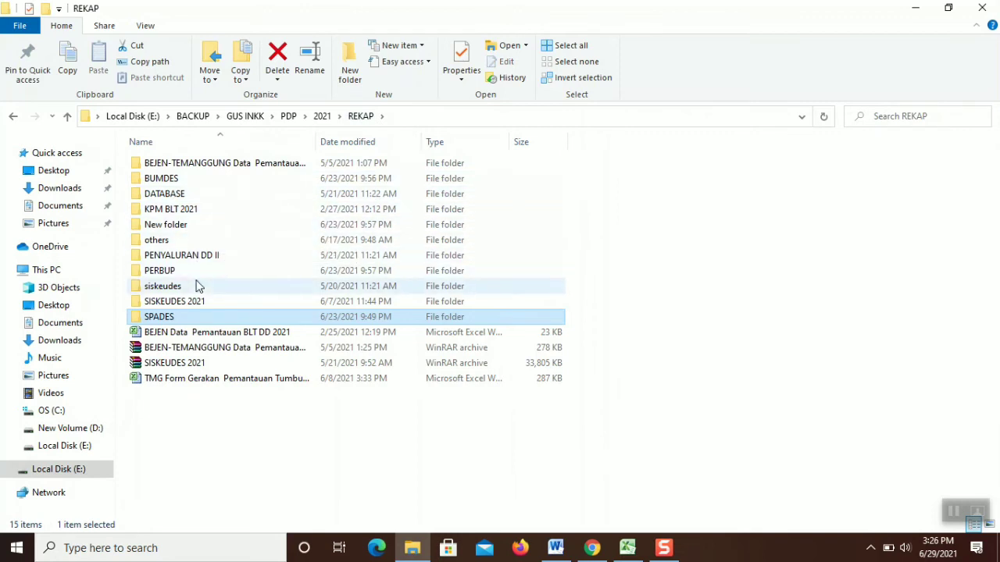
left_click(323, 117)
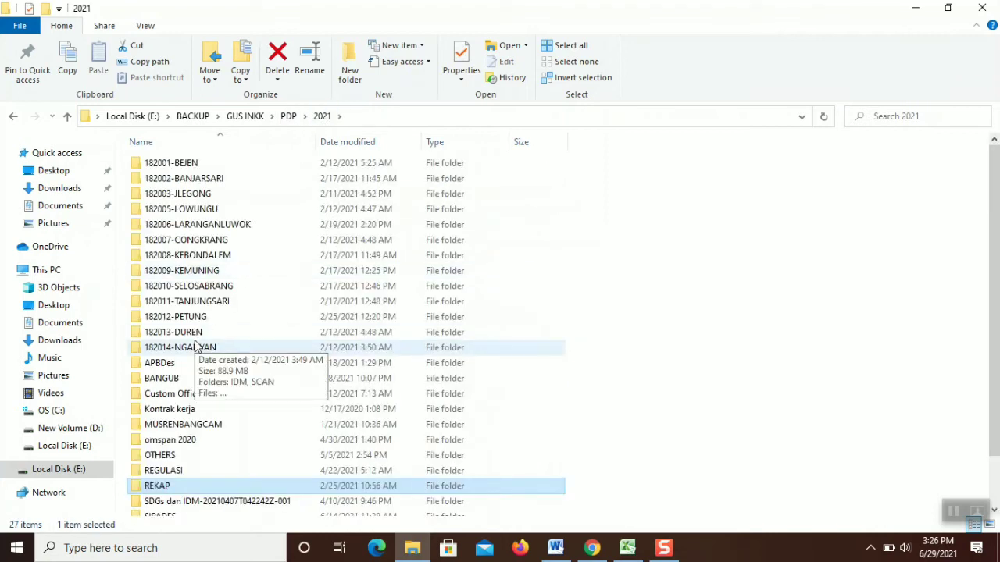
double_click(195, 337)
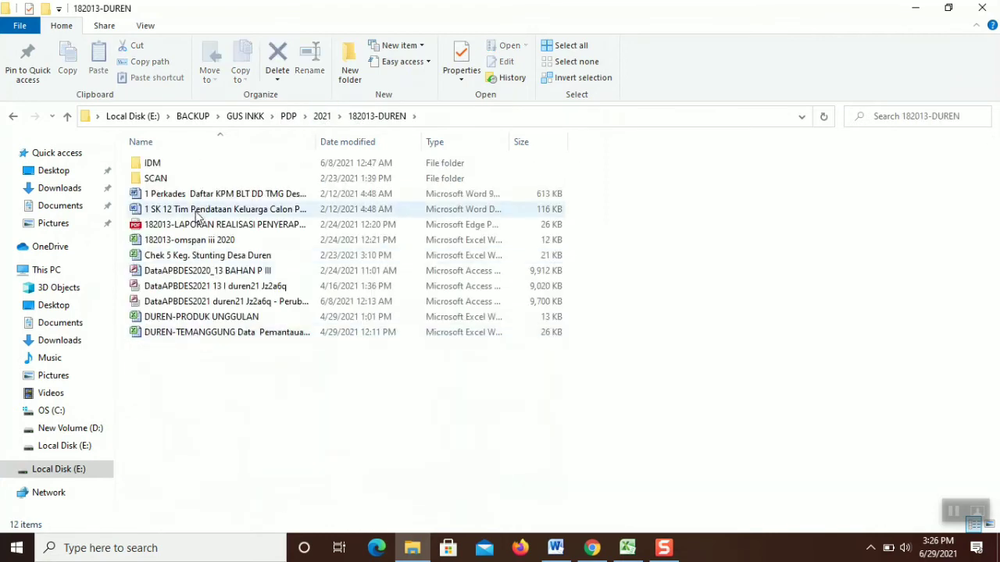
double_click(189, 168)
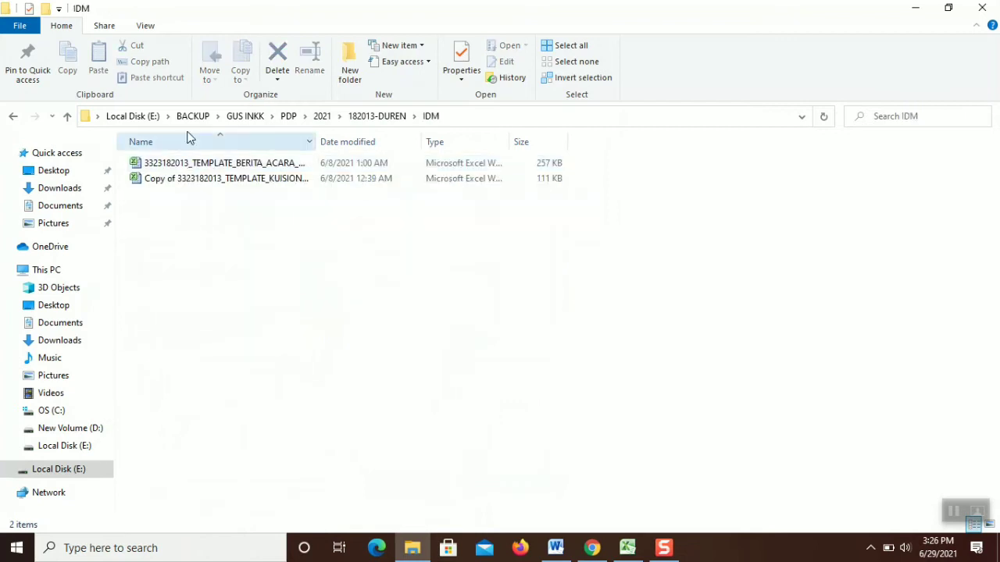
left_click(358, 119)
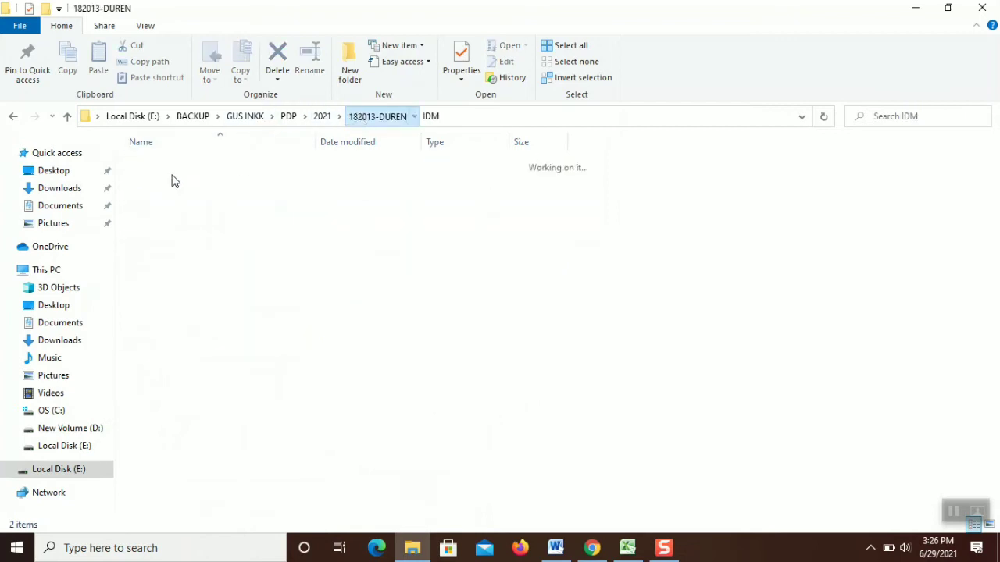
left_click(167, 184)
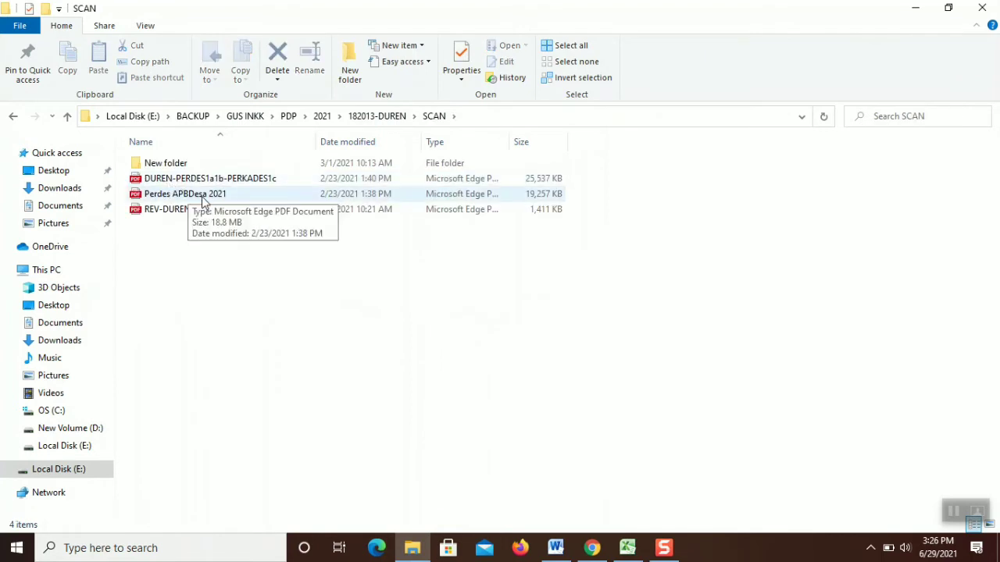
left_click(317, 200)
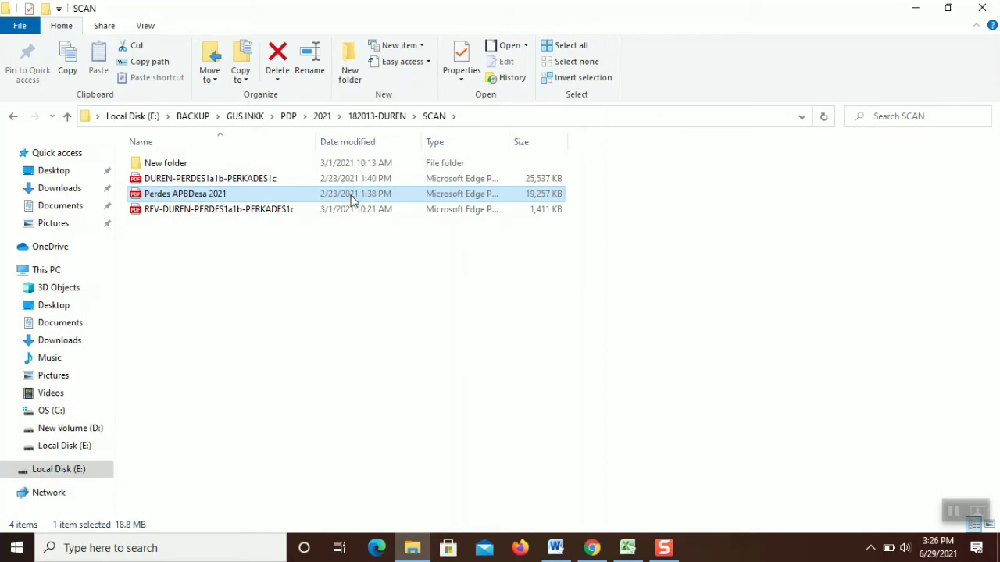
left_click(591, 548)
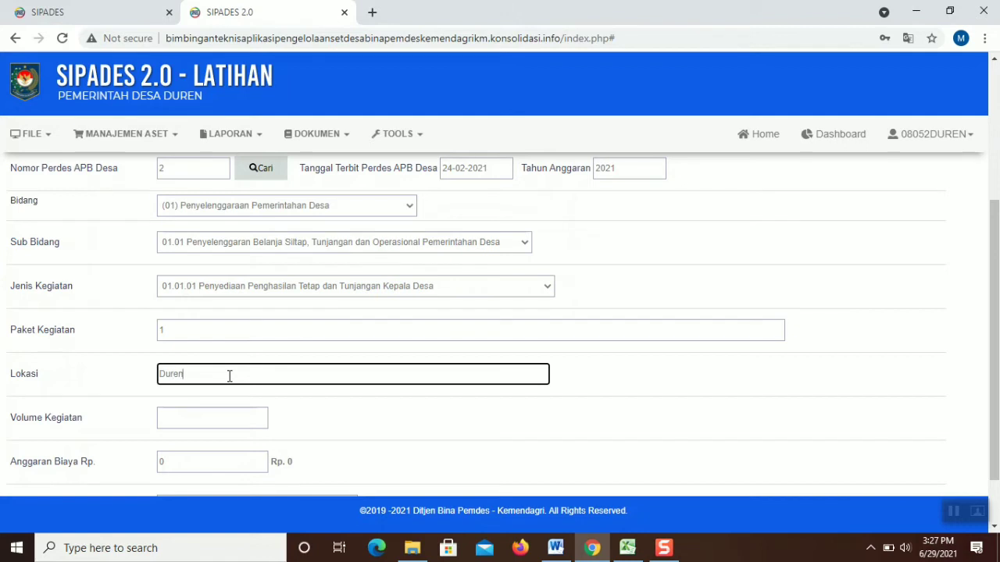
Enter volume 12, budget 48000000 and Alokasi Dana Desa funding, then save with Simpan
left_click(225, 412)
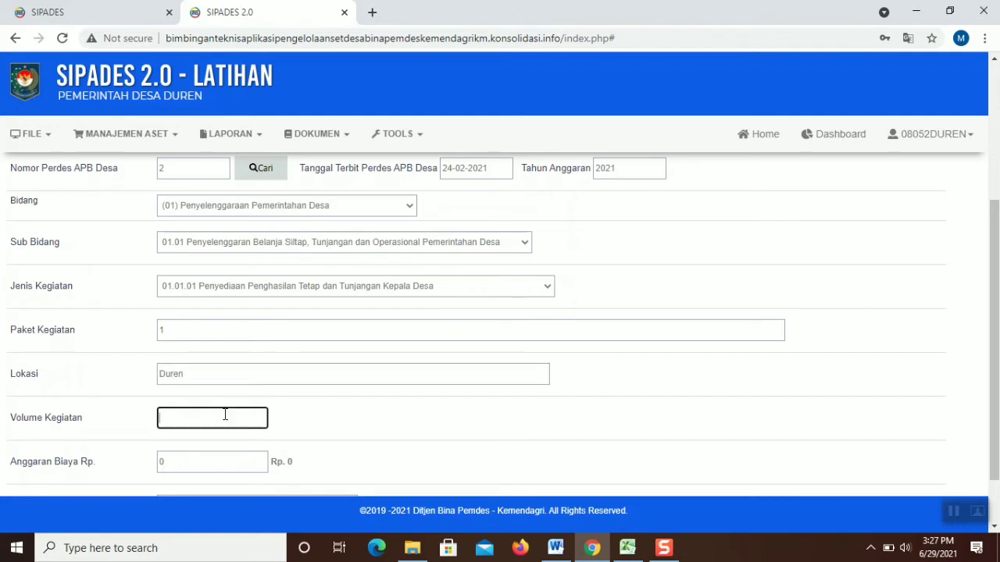
scroll(252, 413, "down", 1)
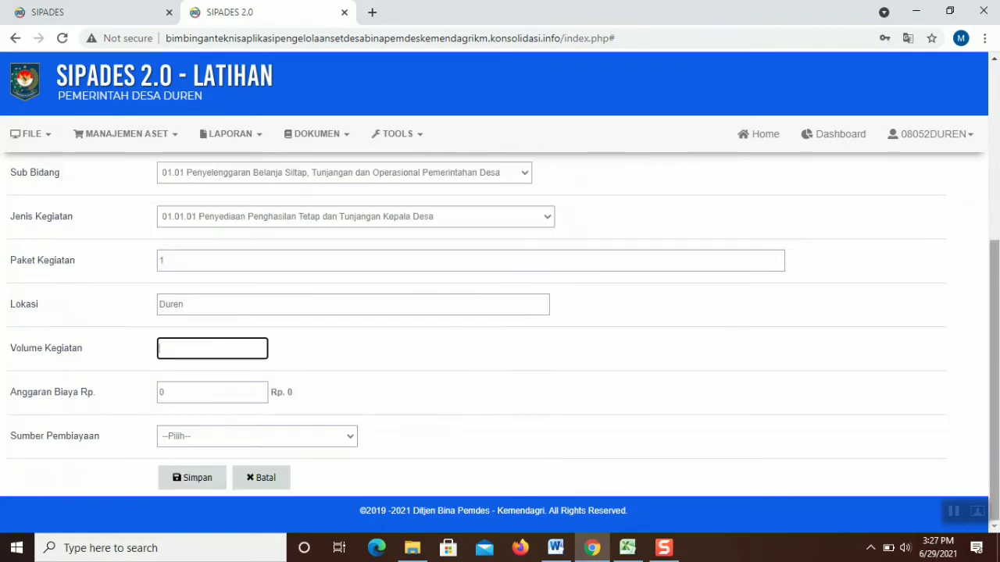
type("12")
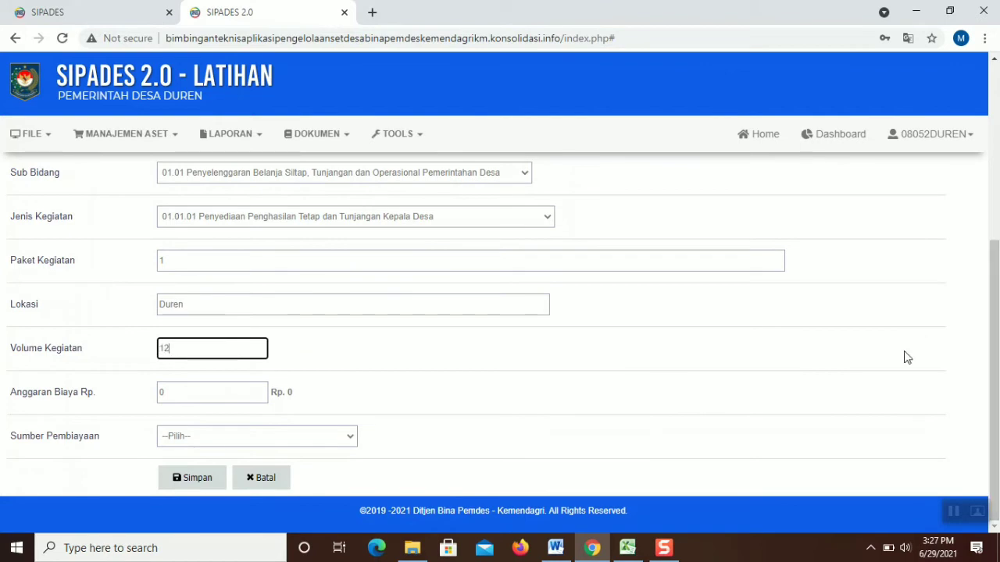
left_click(208, 394)
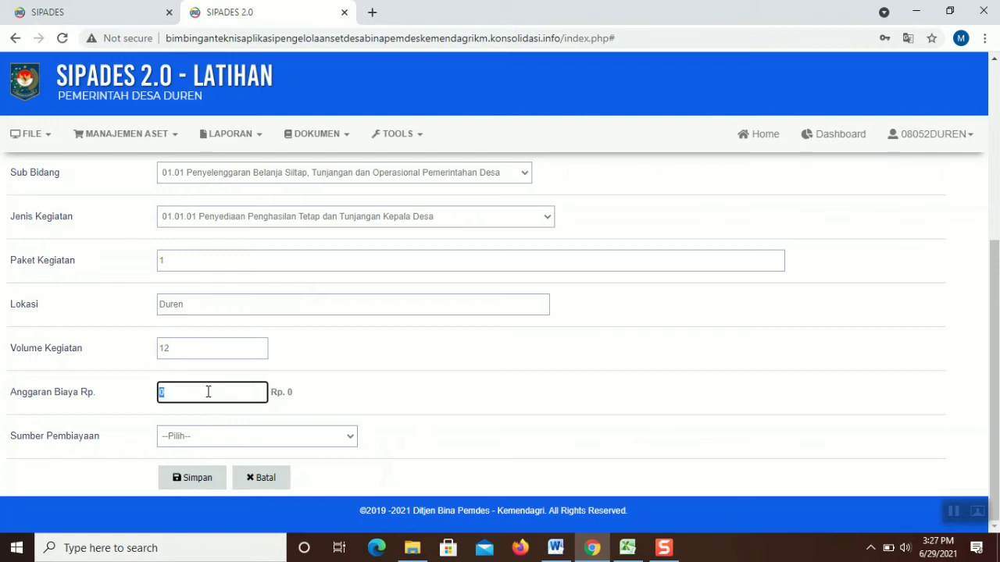
type("48000000")
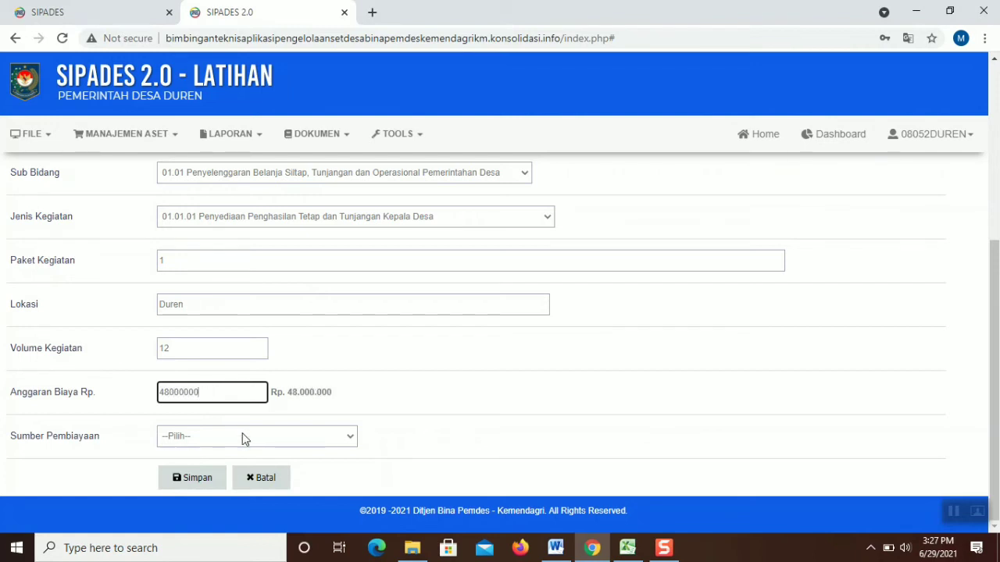
left_click(254, 442)
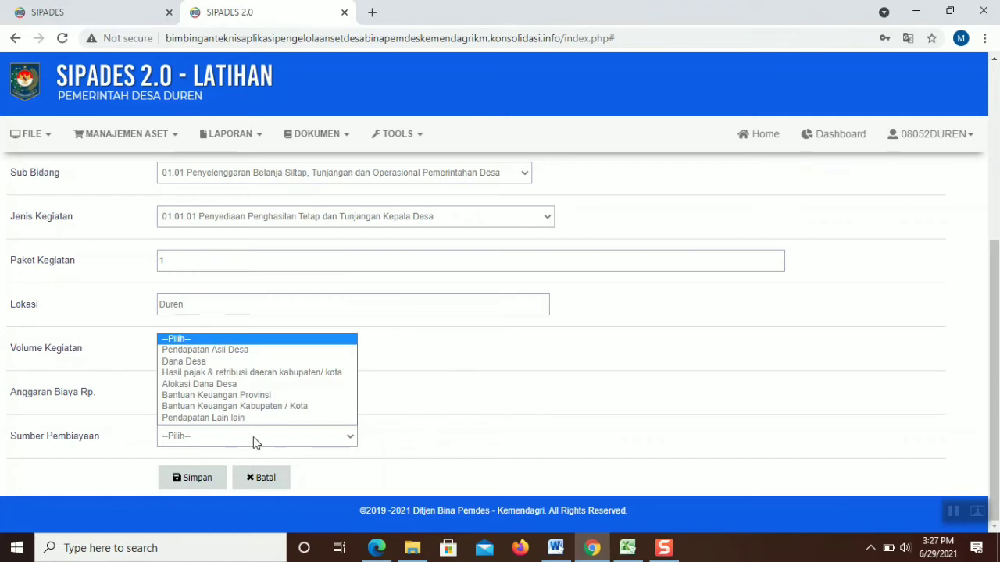
left_click(274, 385)
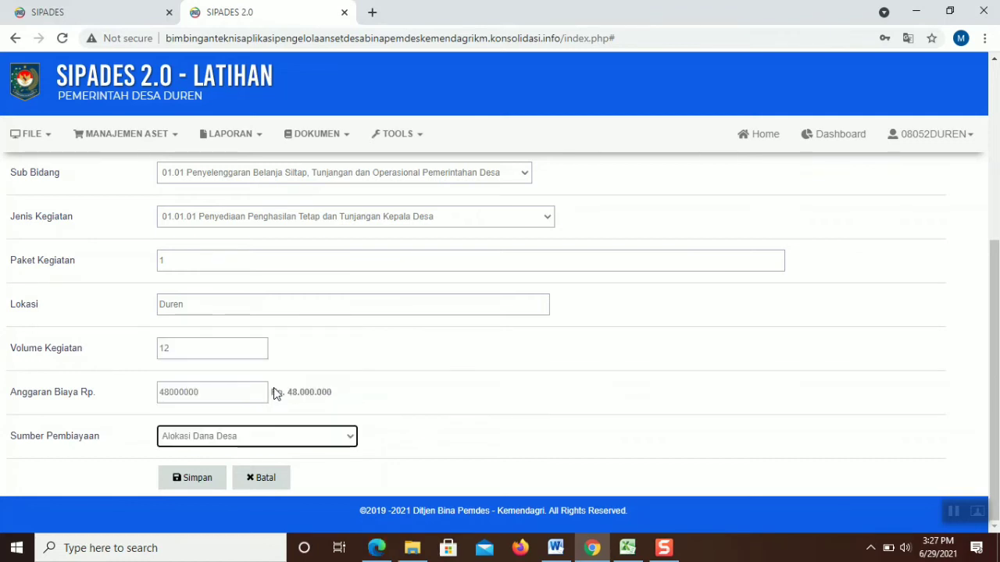
left_click(199, 483)
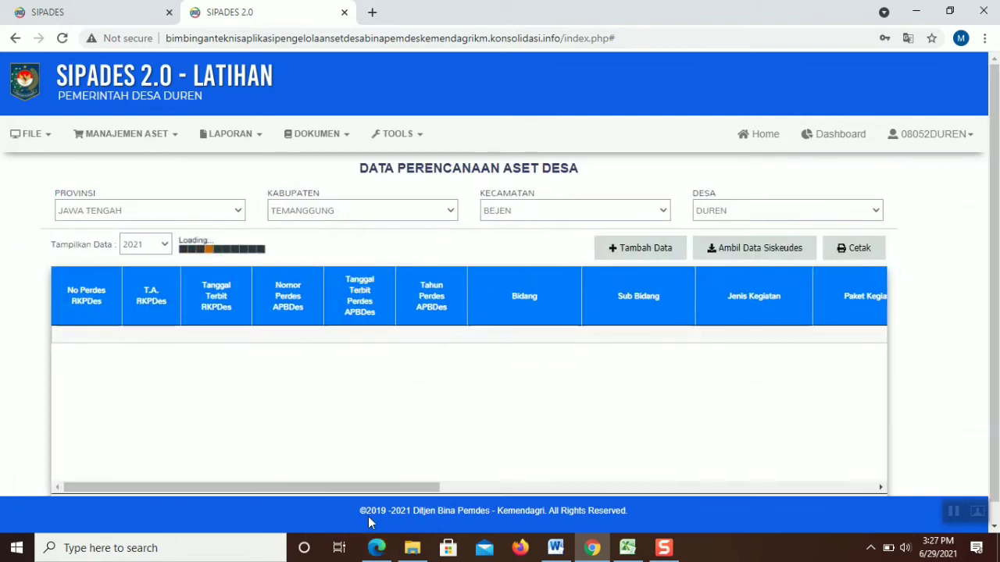
Scroll the Perdes APBDesa 2021 PDF in Edge to the 2021 budget attachment on page 44
left_click(376, 548)
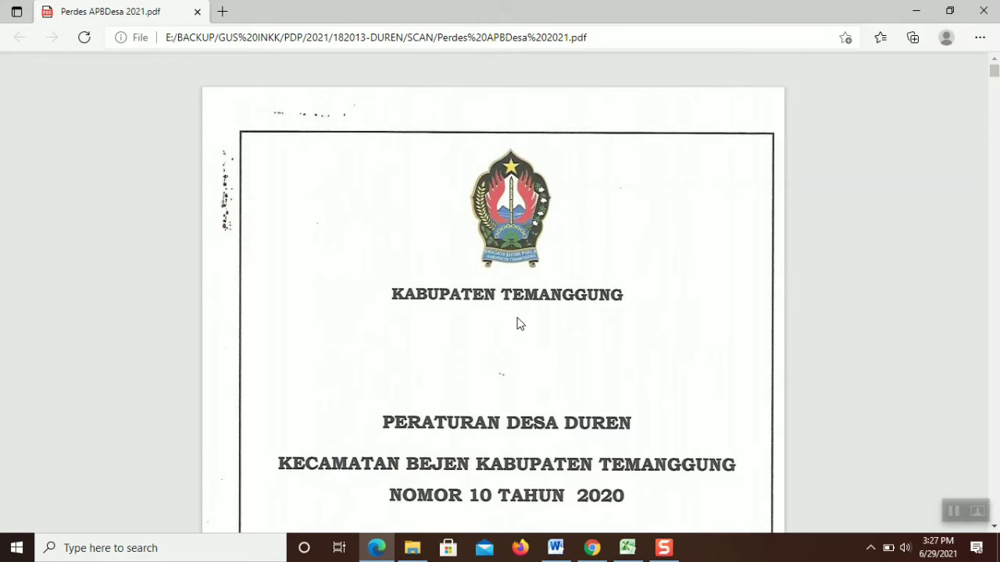
scroll(996, 96, "down", 1)
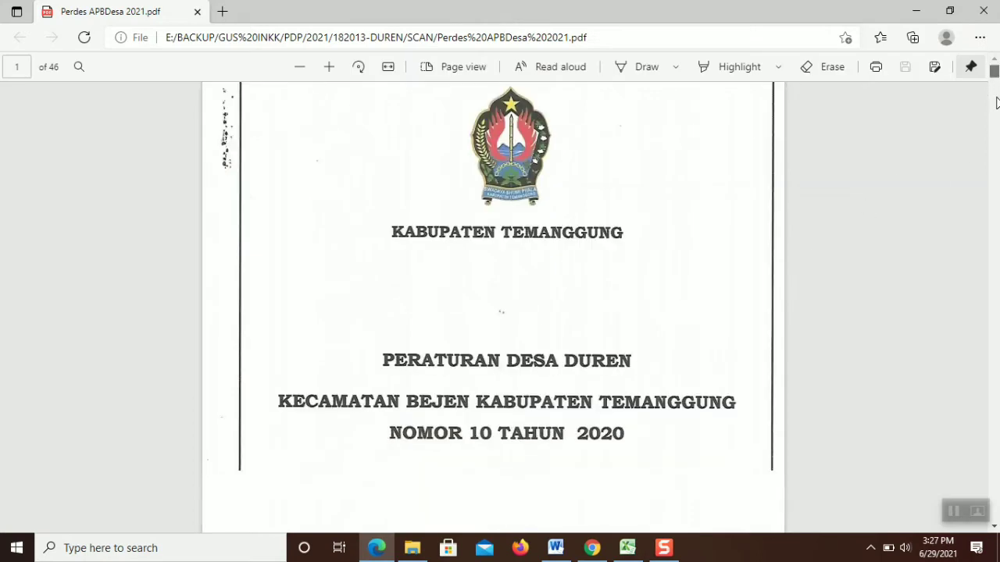
left_click_drag(997, 73, 998, 167)
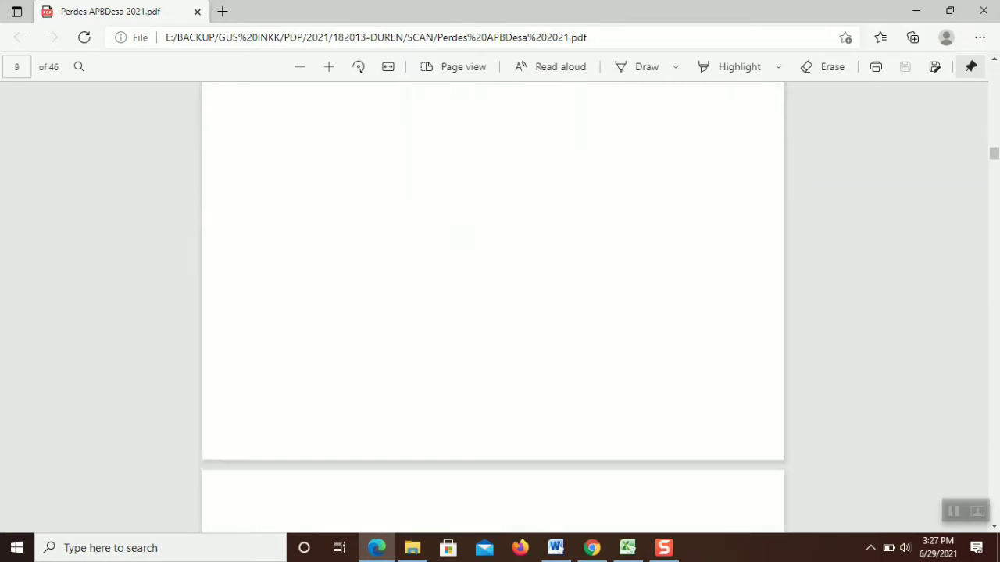
left_click_drag(998, 311, 998, 316)
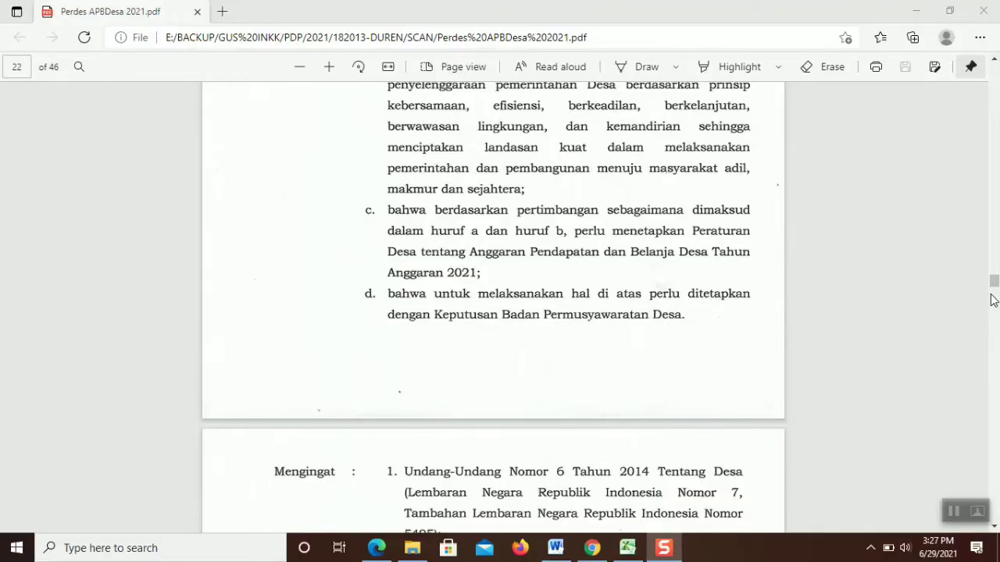
left_click_drag(994, 290, 994, 500)
scroll(996, 500, "up", 10)
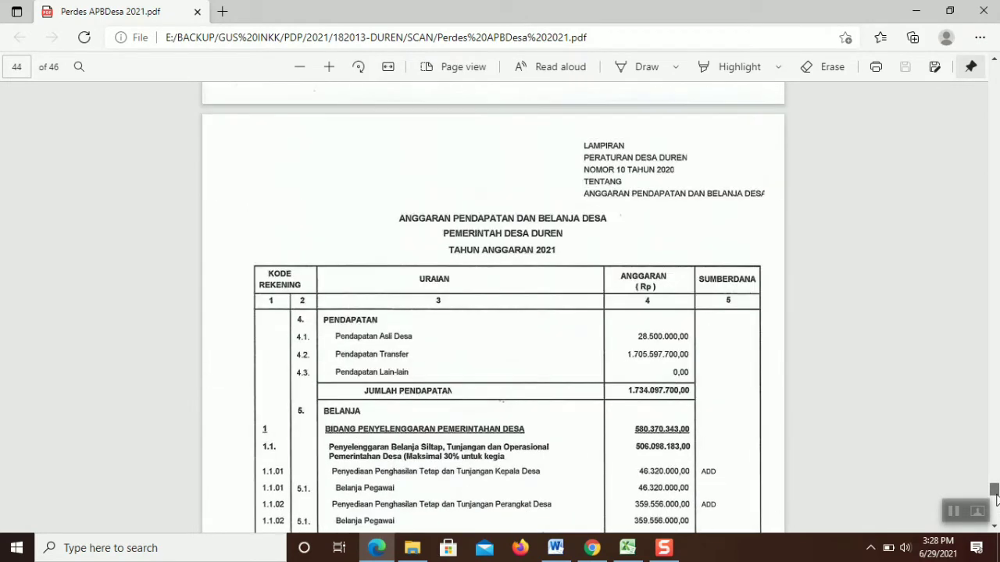
scroll(995, 500, "down", 2)
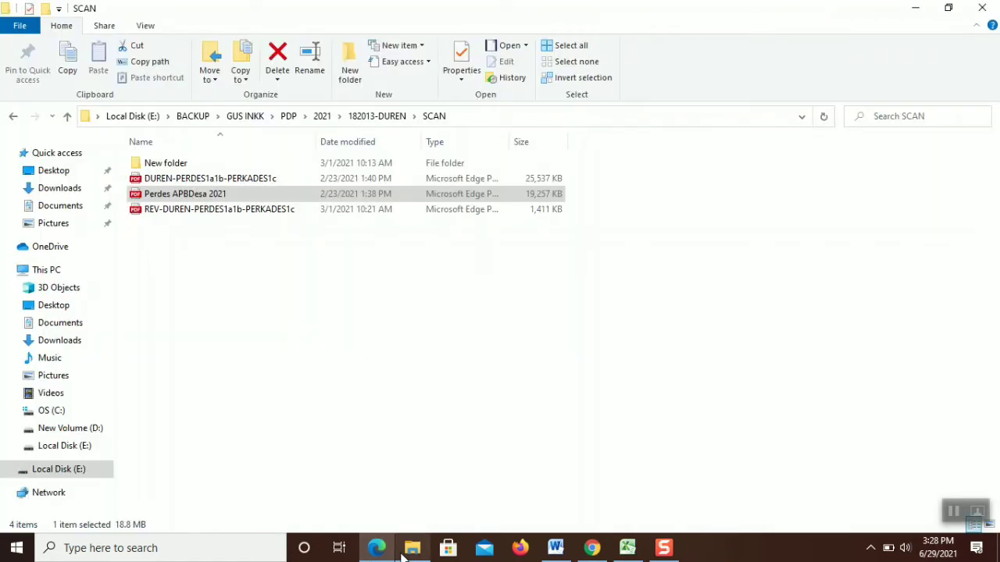
left_click(413, 548)
Open DUREN-PERDES1a1b-PERKADES1c.pdf in Edge and rotate page 54's sideways budget table upright
double_click(175, 179)
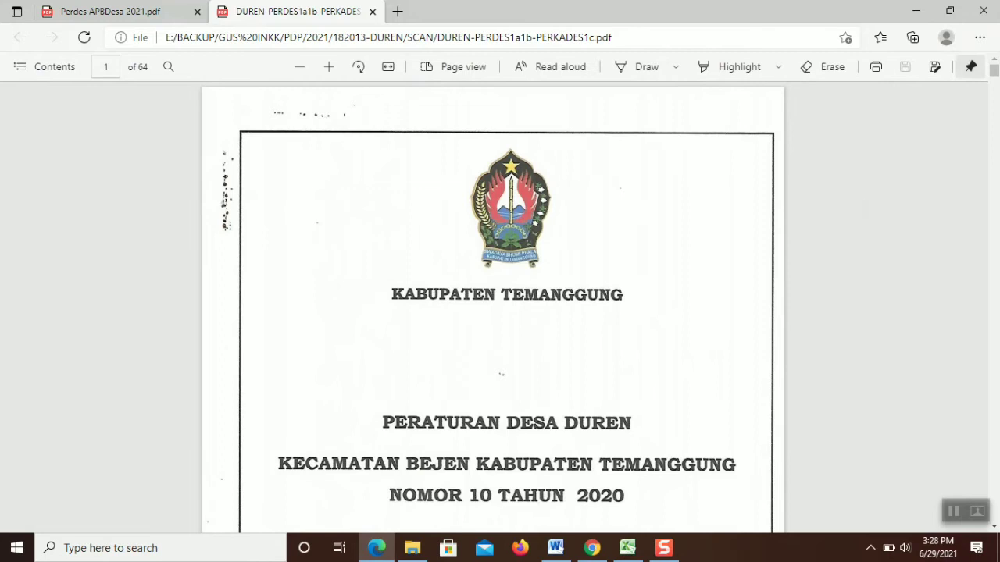
left_click_drag(997, 78, 995, 439)
scroll(997, 506, "down", 1)
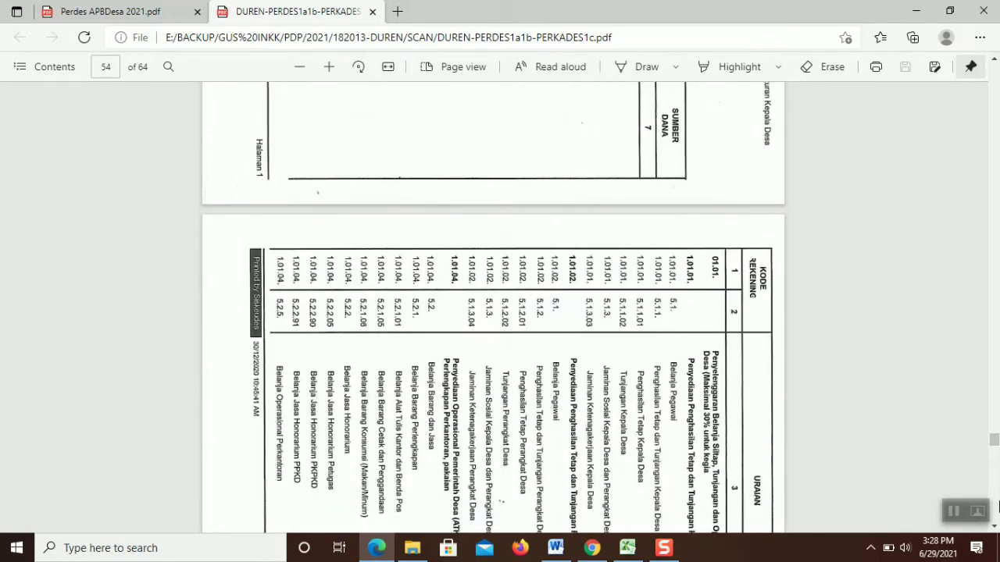
scroll(995, 523, "down", 1)
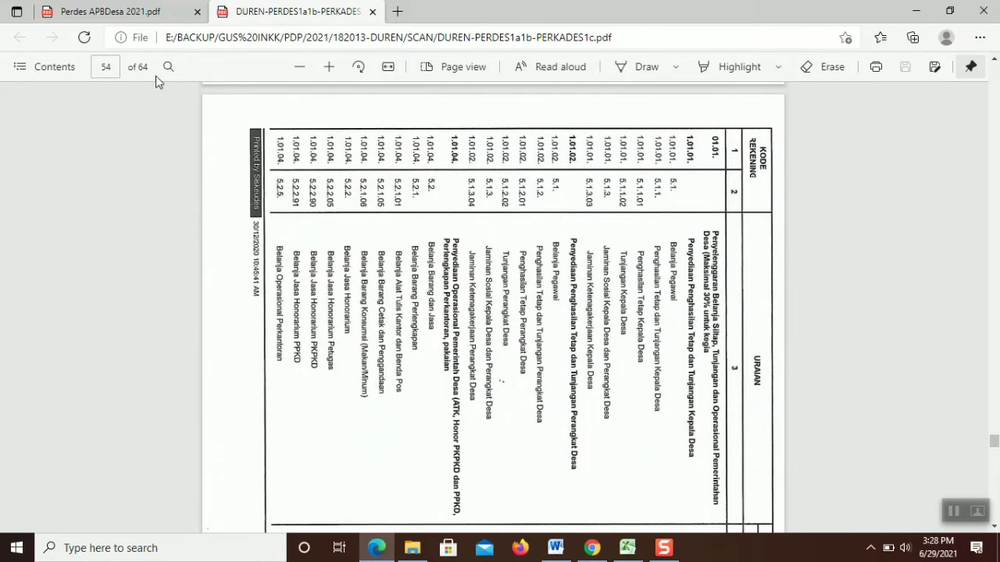
left_click(359, 67)
left_click(358, 67)
left_click(359, 67)
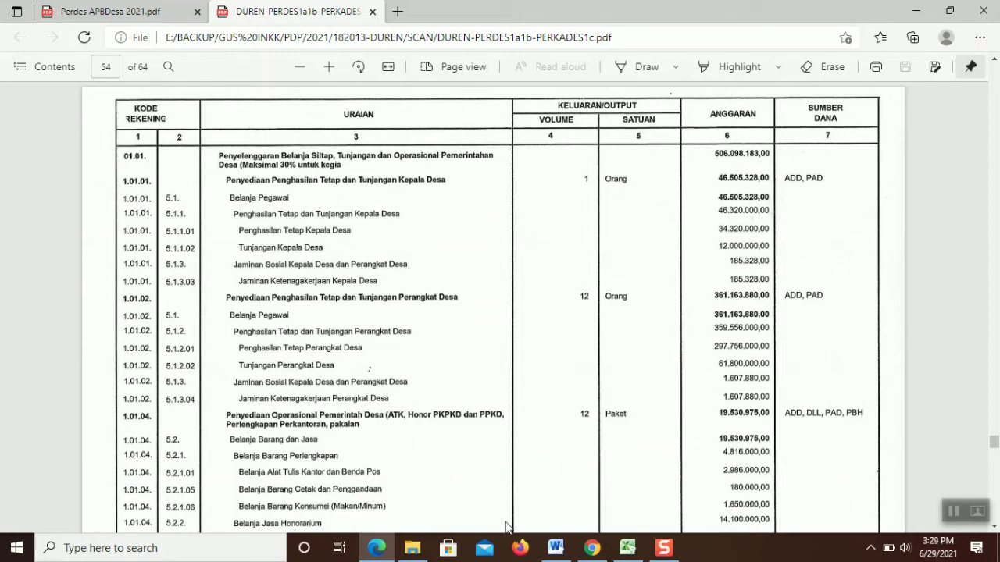
Start a new planning entry in SIPADES and link the RPJM, RKP 4 and APB 2 regulations
left_click(592, 547)
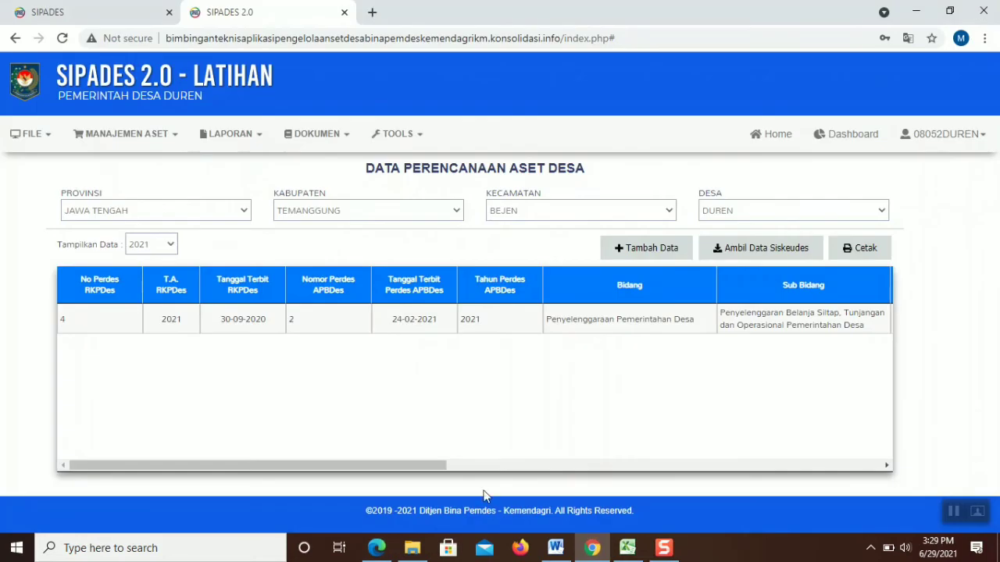
left_click(646, 248)
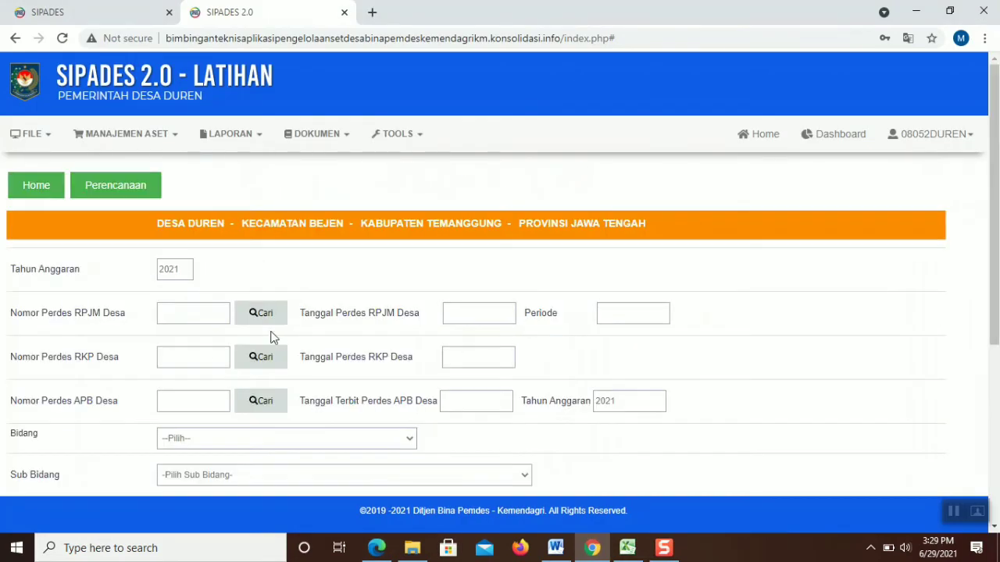
left_click(264, 322)
left_click(649, 165)
left_click(247, 366)
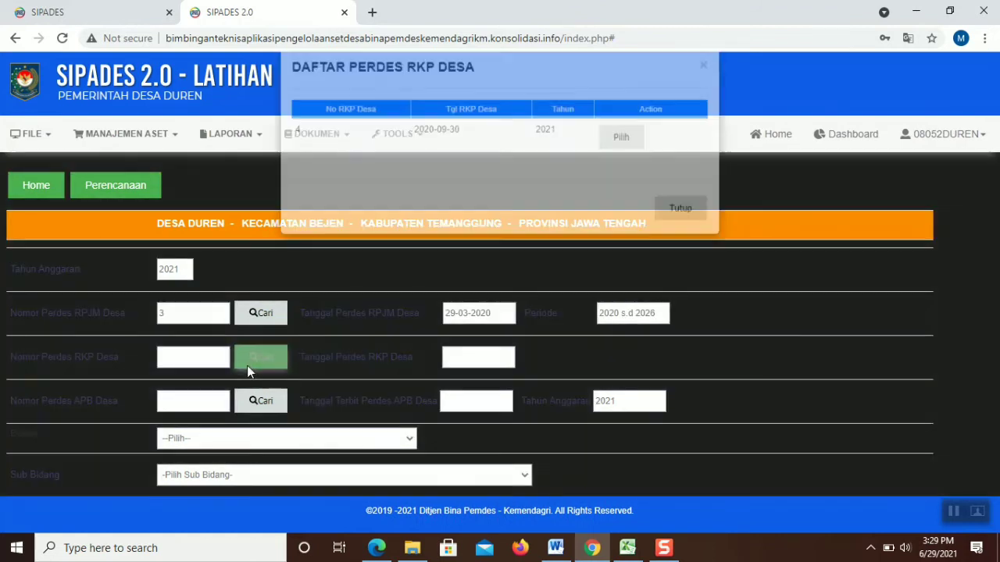
left_click(617, 164)
left_click(266, 402)
left_click(617, 163)
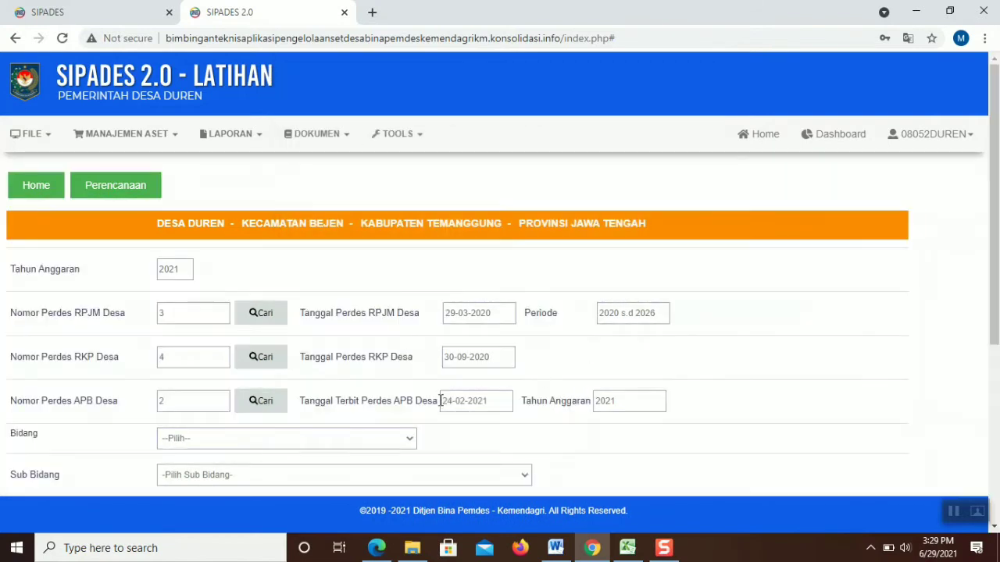
Choose Bidang (01), Sub Bidang 01.01 and activity 01.01.02, then fill in the package number
scroll(994, 160, "down", 1)
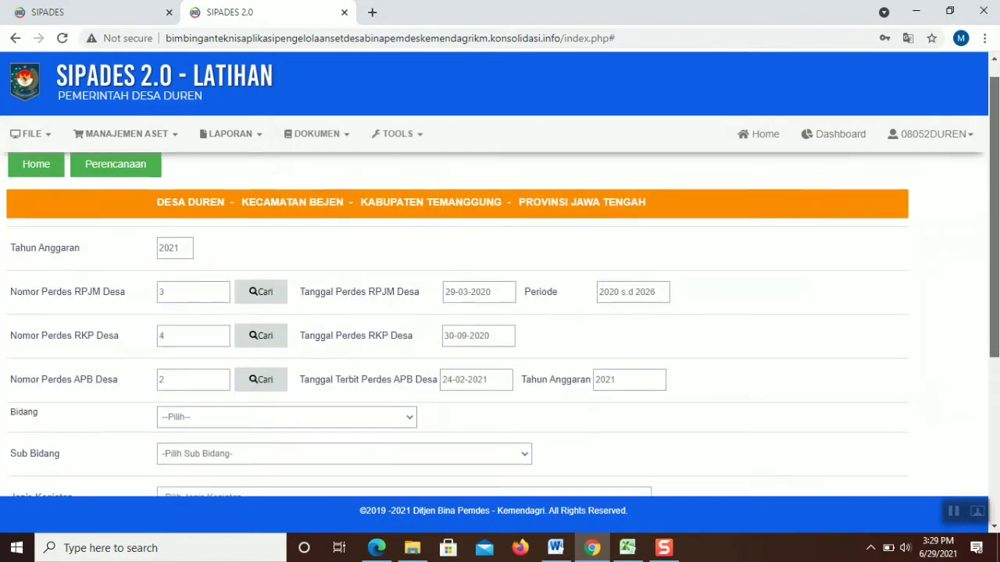
scroll(528, 312, "down", 2)
left_click(397, 272)
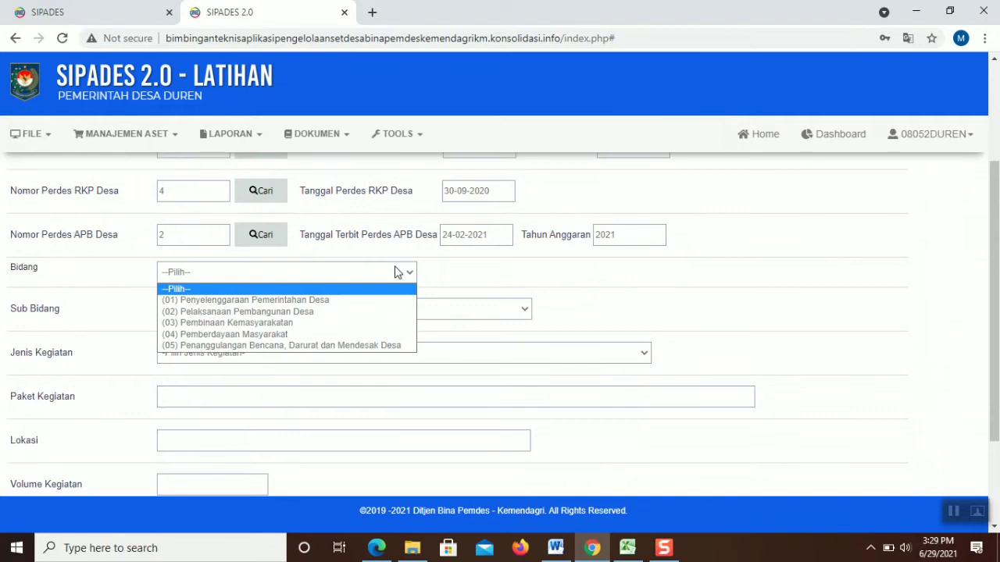
left_click(373, 300)
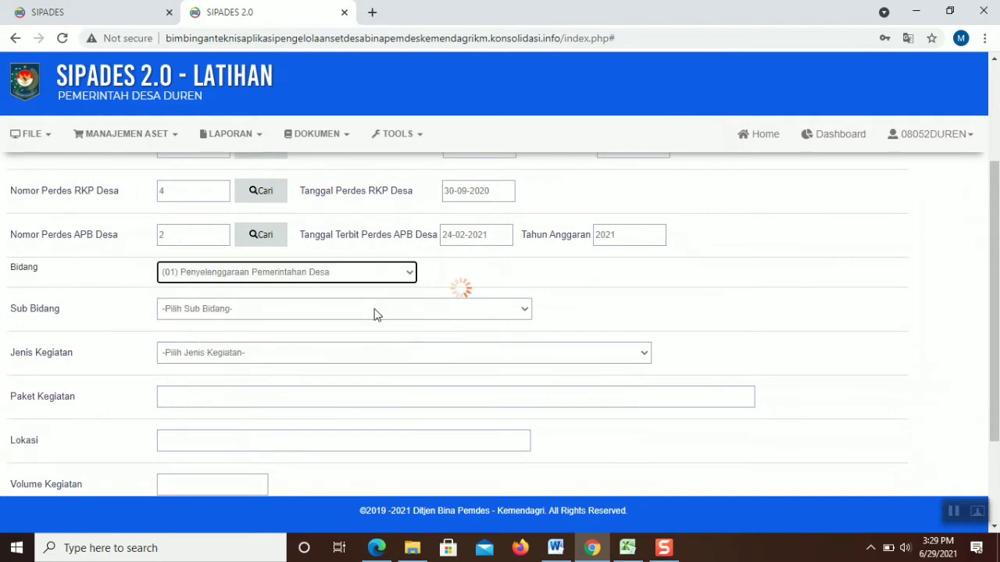
left_click(438, 310)
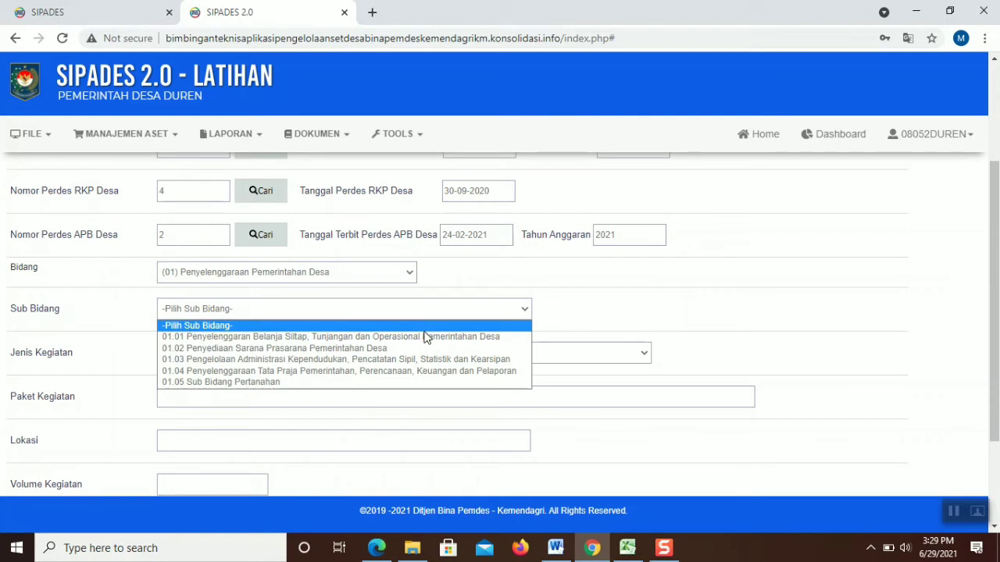
left_click(427, 337)
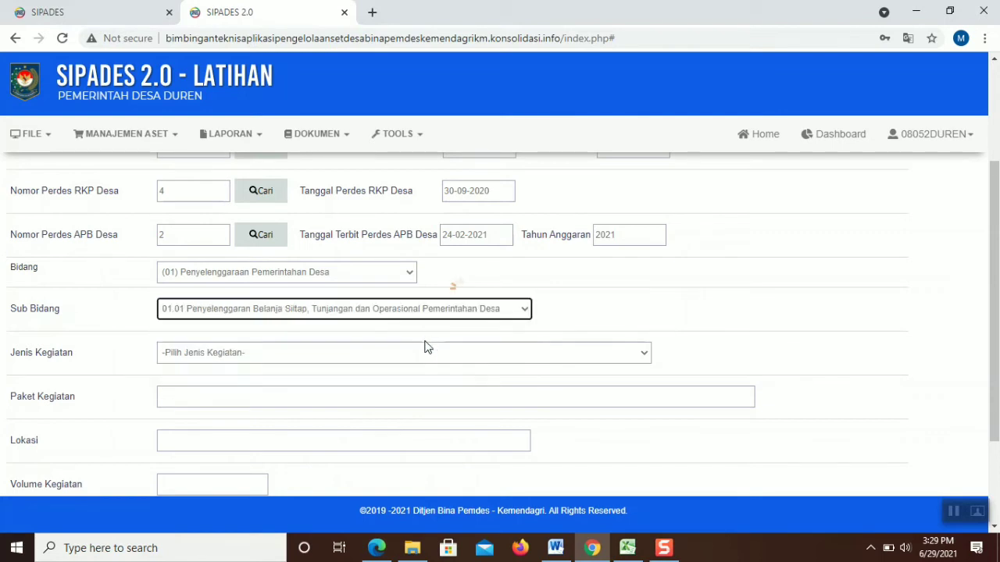
left_click(428, 354)
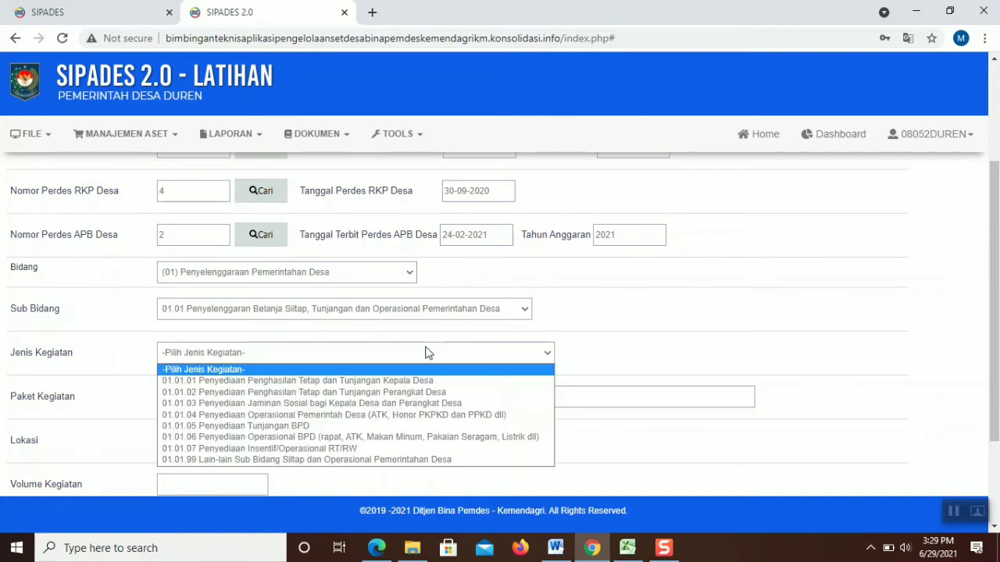
left_click(424, 393)
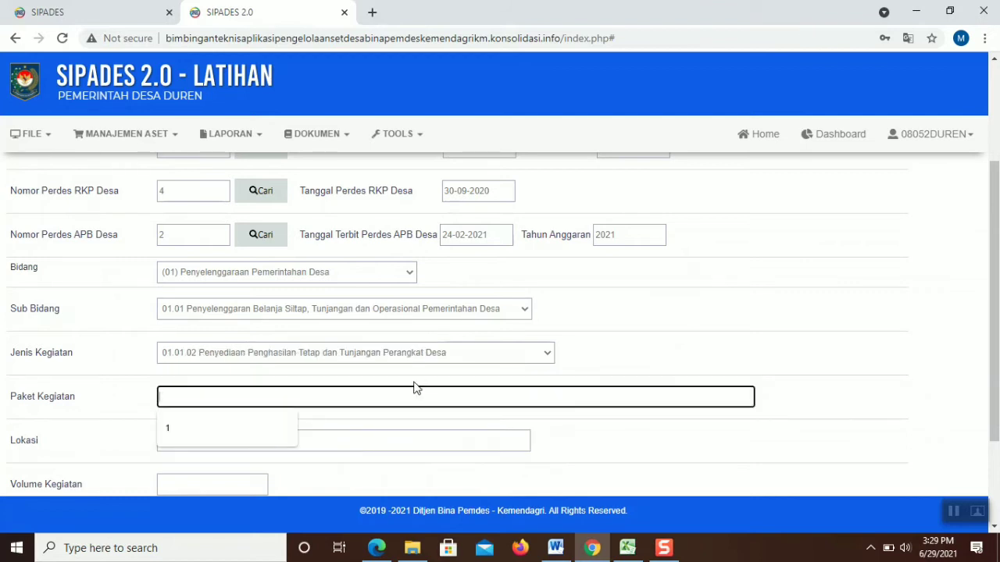
type("1")
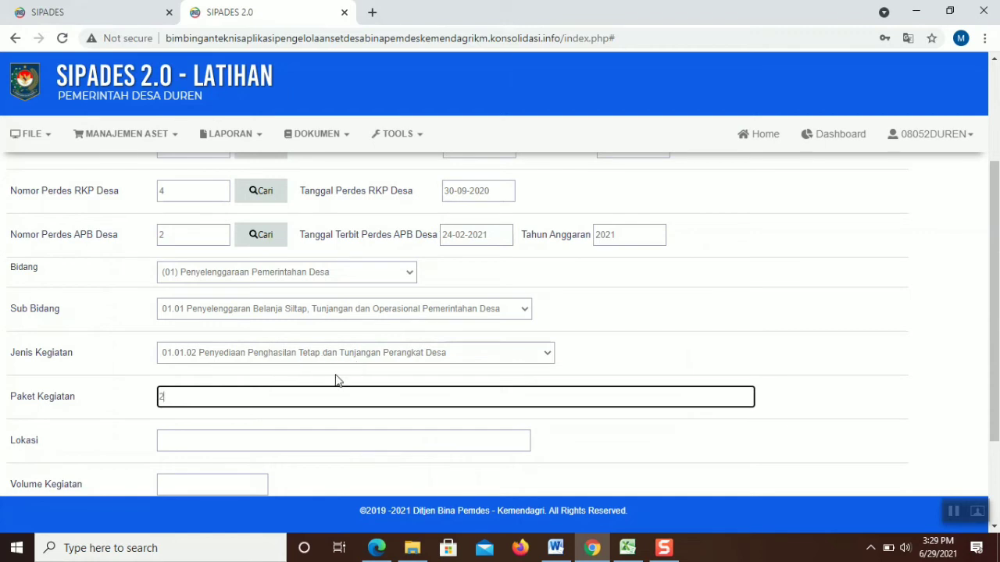
Set Lokasi to Duren and Volume Kegiatan to 12 Bulan, then check the regulation PDF
left_click(300, 443)
left_click(273, 469)
scroll(288, 394, "down", 2)
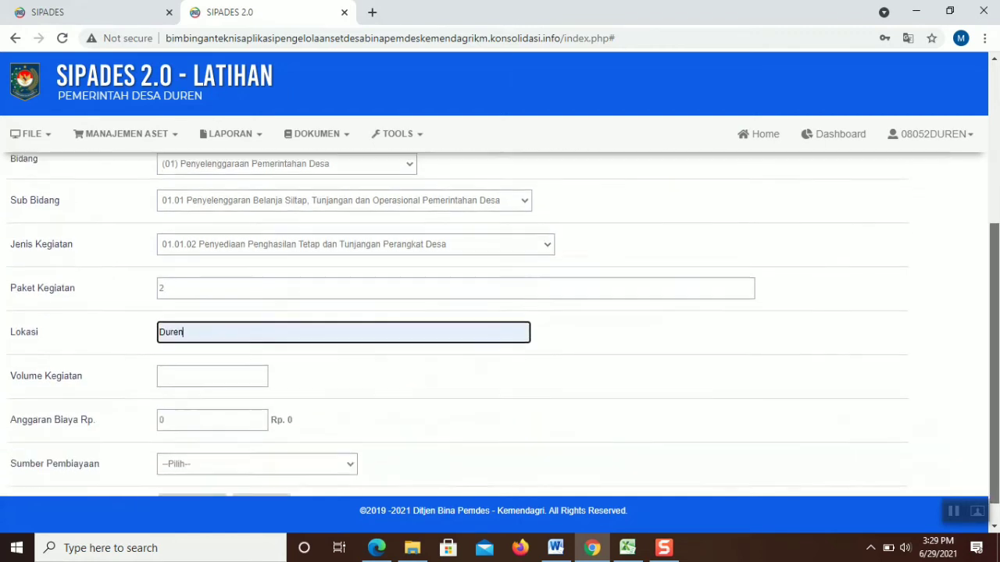
left_click(246, 372)
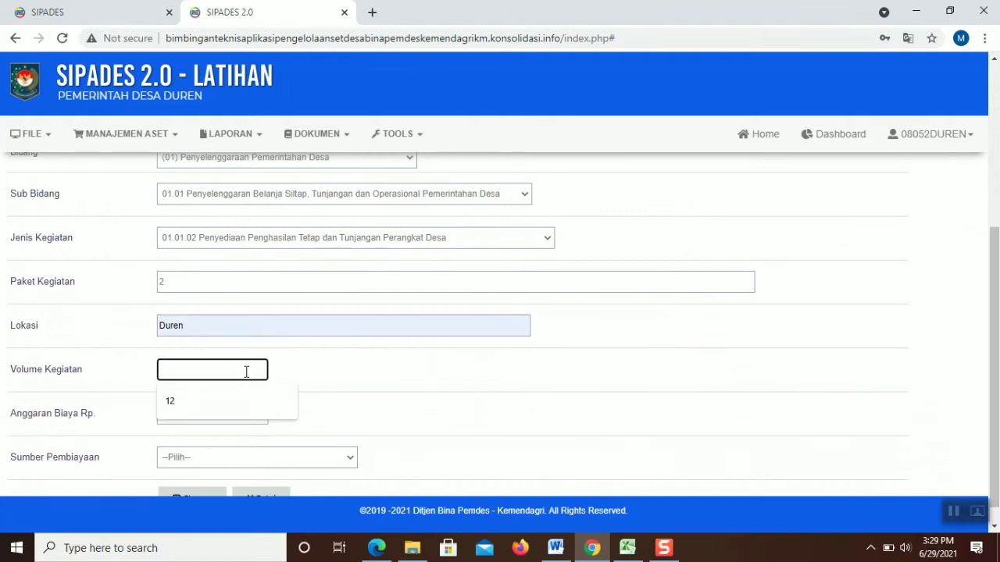
type("12")
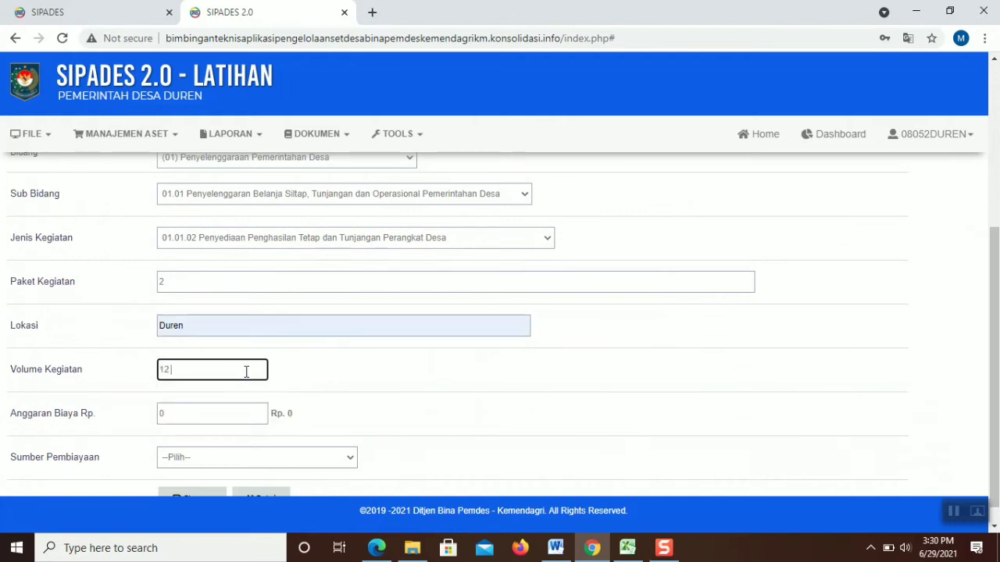
type("Bulan")
left_click(219, 412)
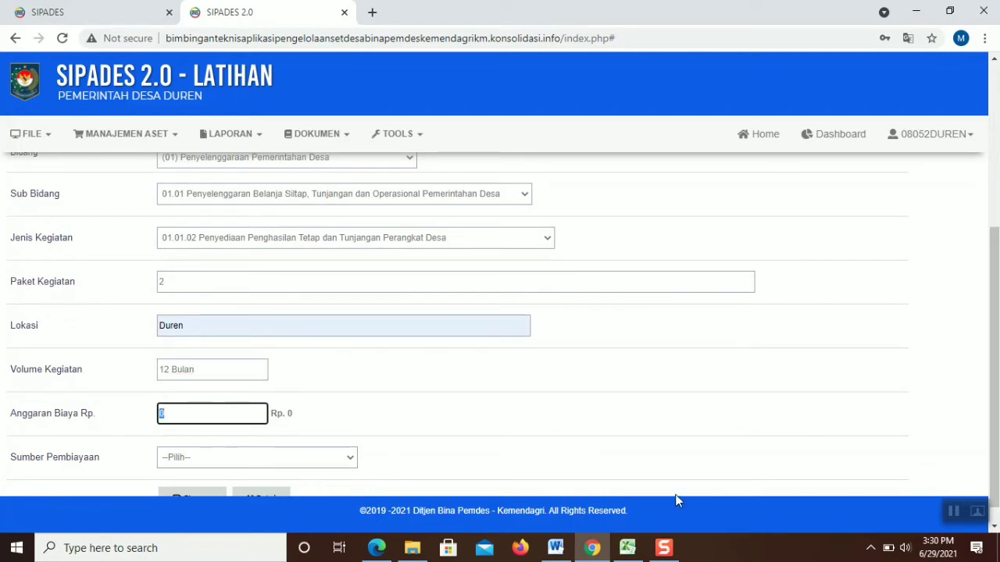
left_click(666, 546)
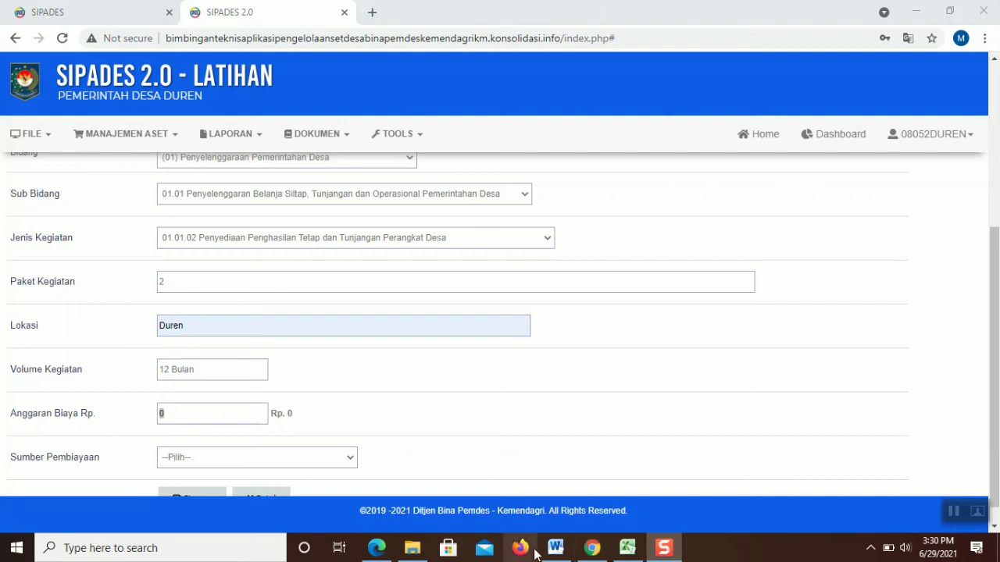
left_click(590, 548)
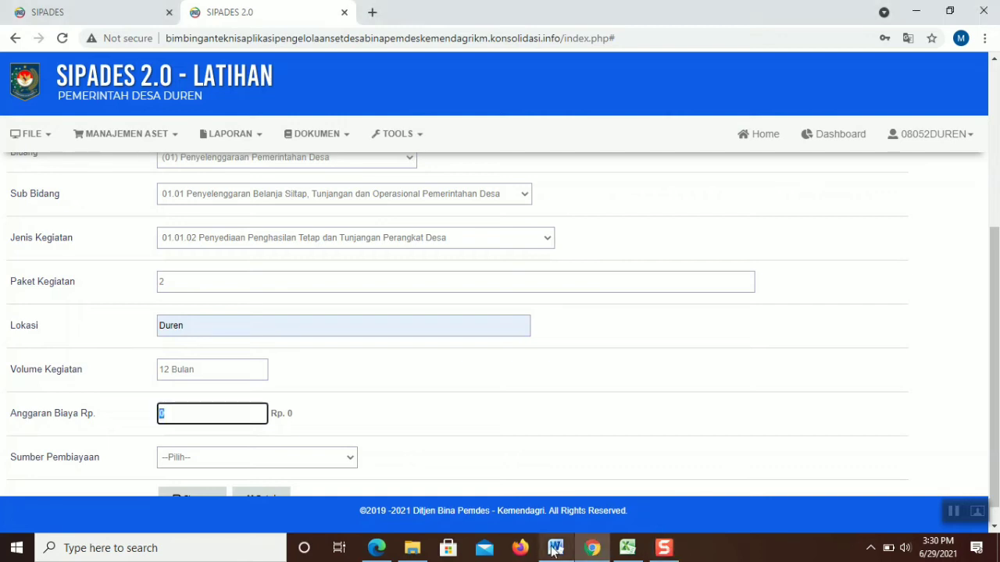
left_click(379, 550)
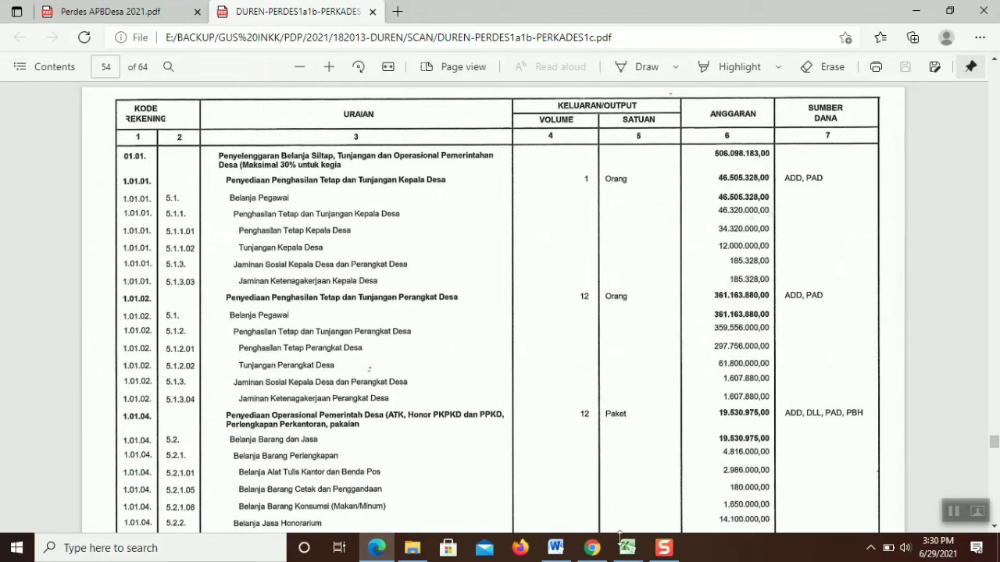
Enter 361163880 in Anggaran Biaya from the PDF and choose Alokasi Dana Desa funding
left_click(599, 551)
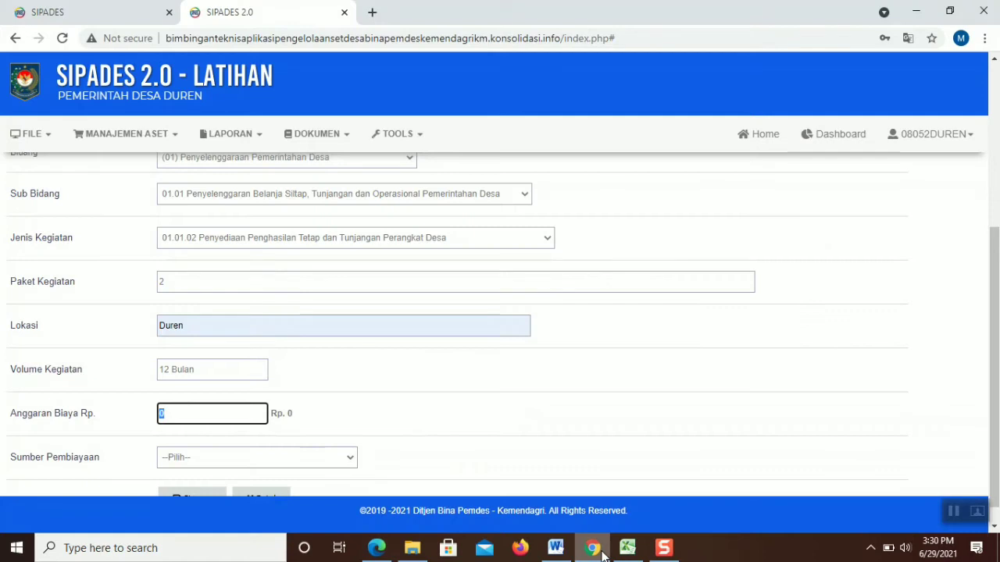
type("361163")
left_click(602, 553)
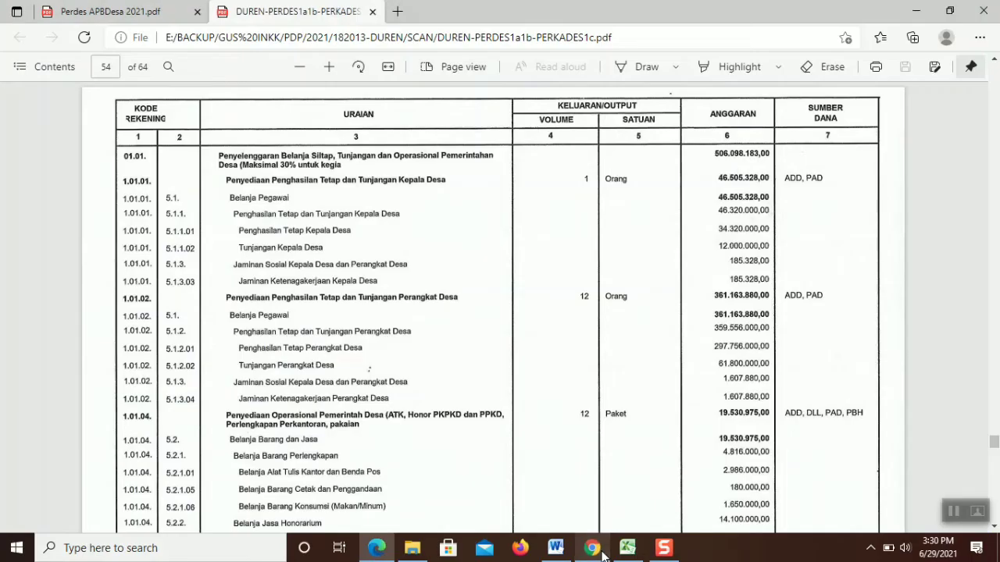
left_click(601, 554)
type("880")
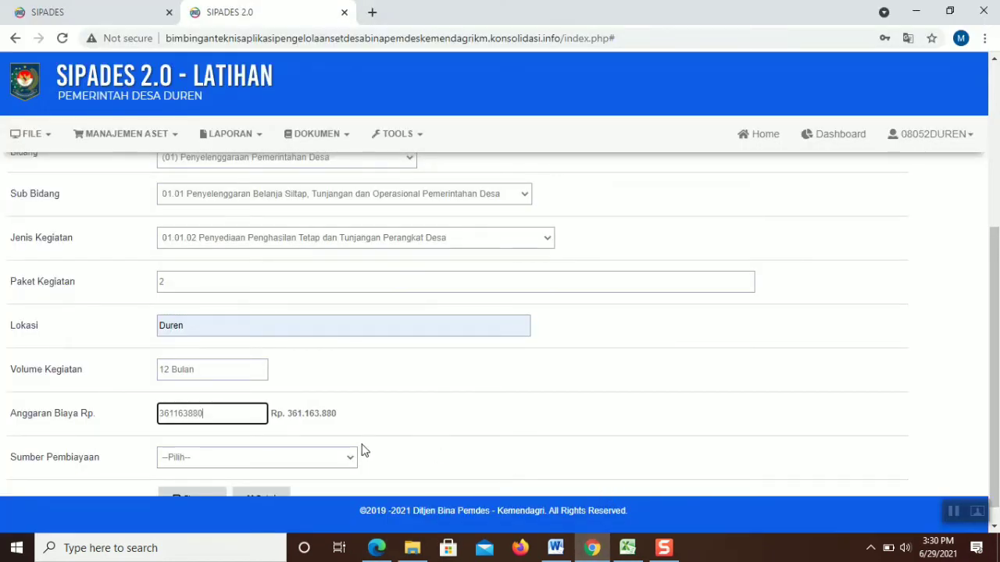
left_click(346, 458)
left_click(281, 404)
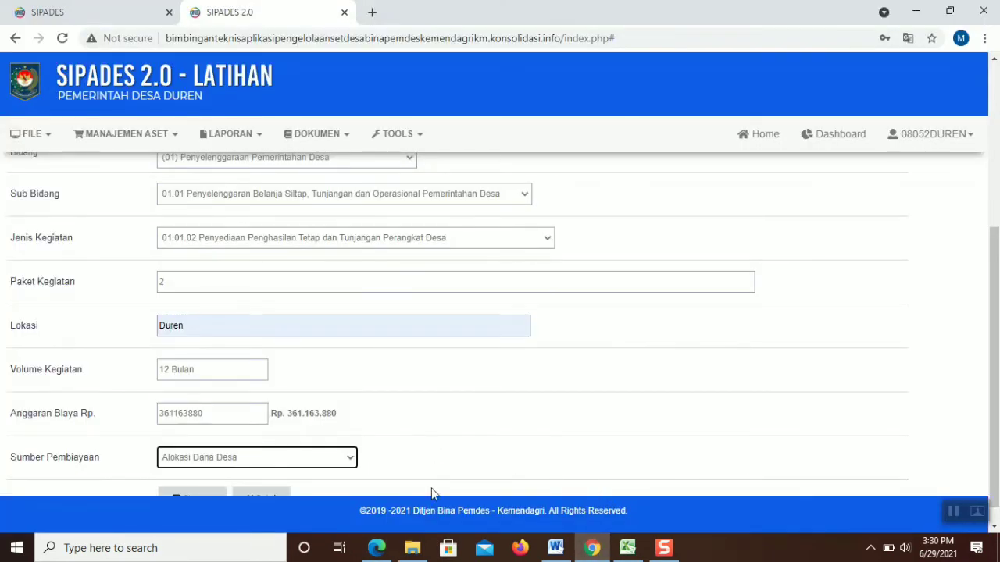
left_click(381, 546)
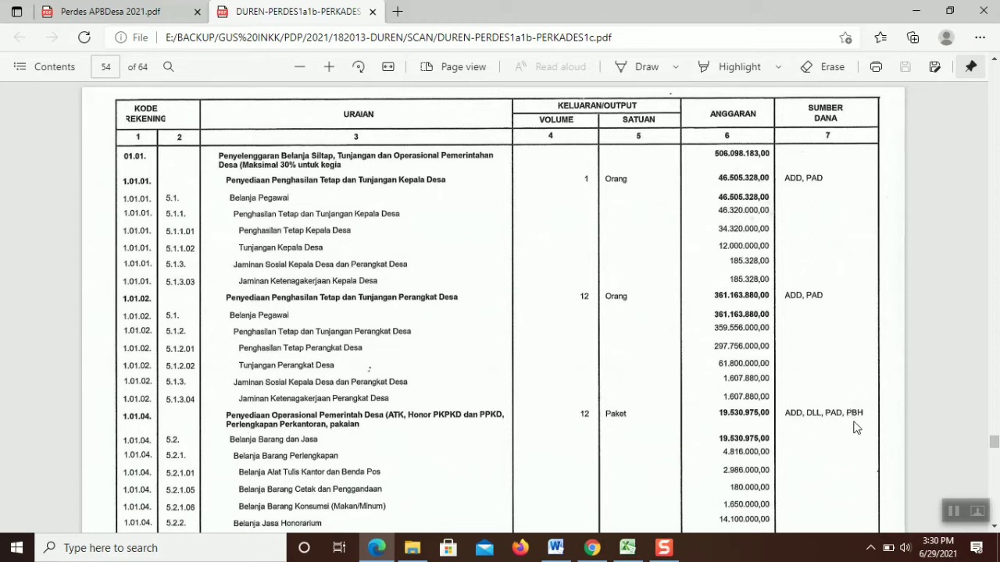
Replace the 361163880 budget with 300000000 and save the second planning entry
left_click(595, 550)
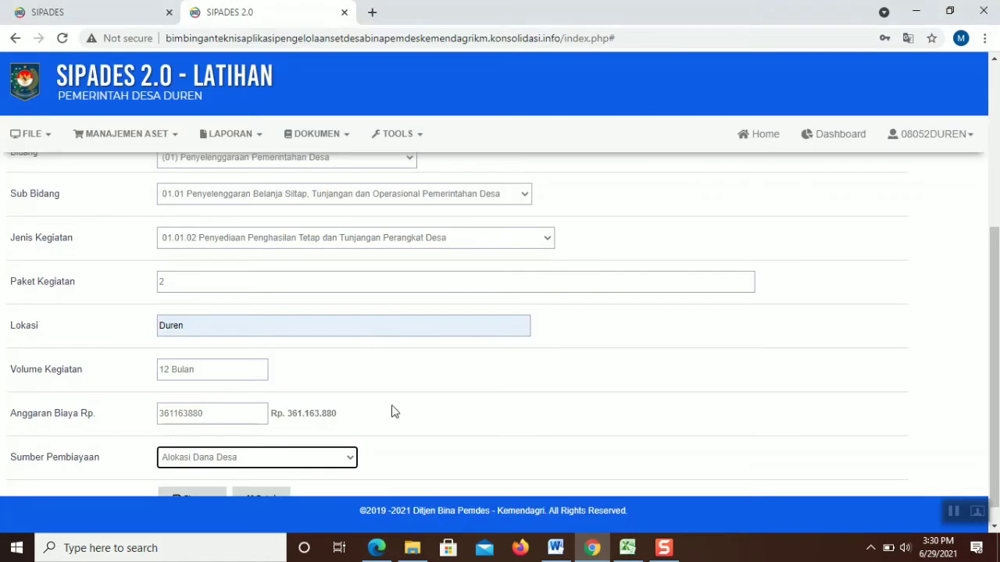
double_click(238, 413)
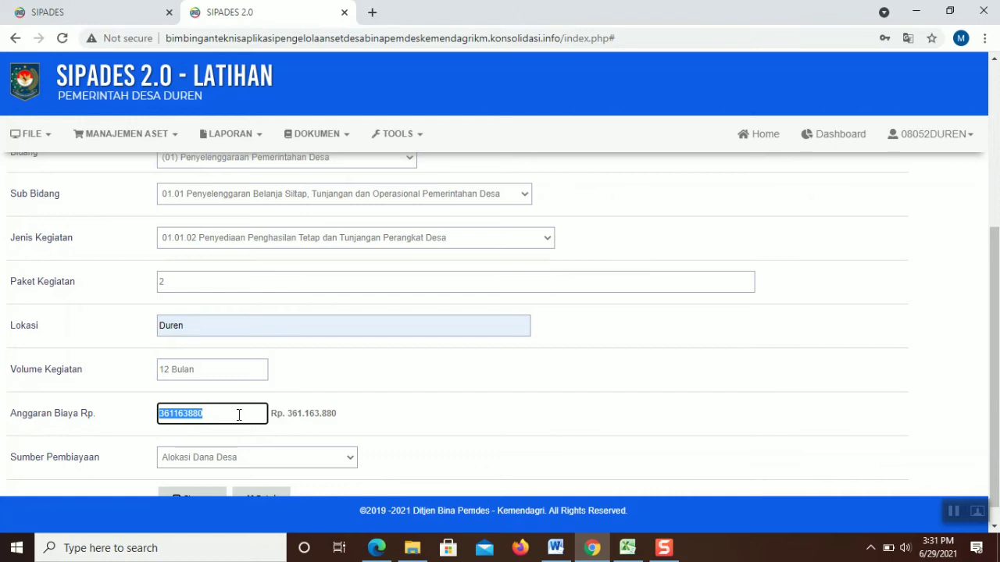
left_click(224, 414)
left_click_drag(203, 413, 160, 410)
left_click(196, 414)
key("BackSpace")
type("300000")
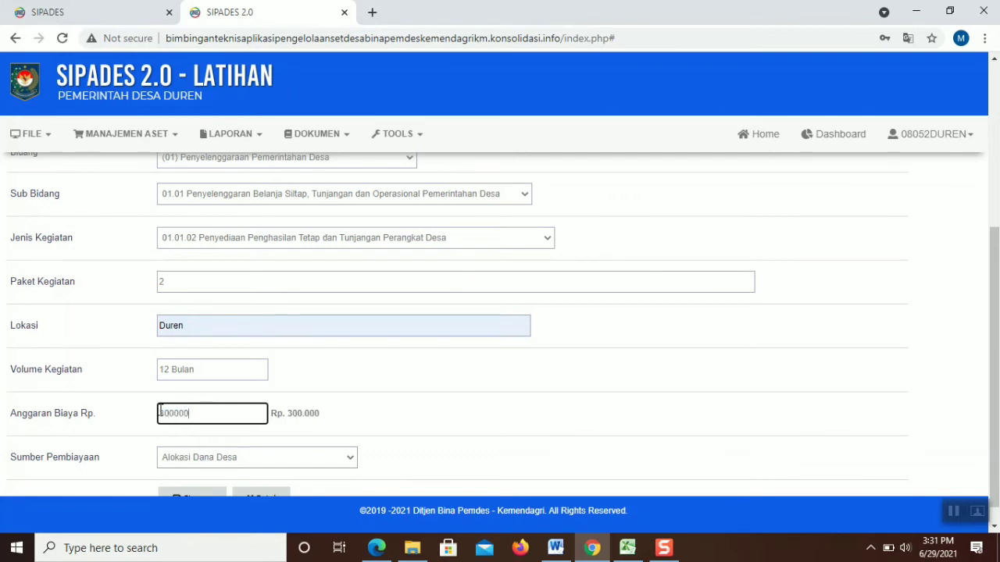
type("000")
left_click_drag(991, 236, 998, 266)
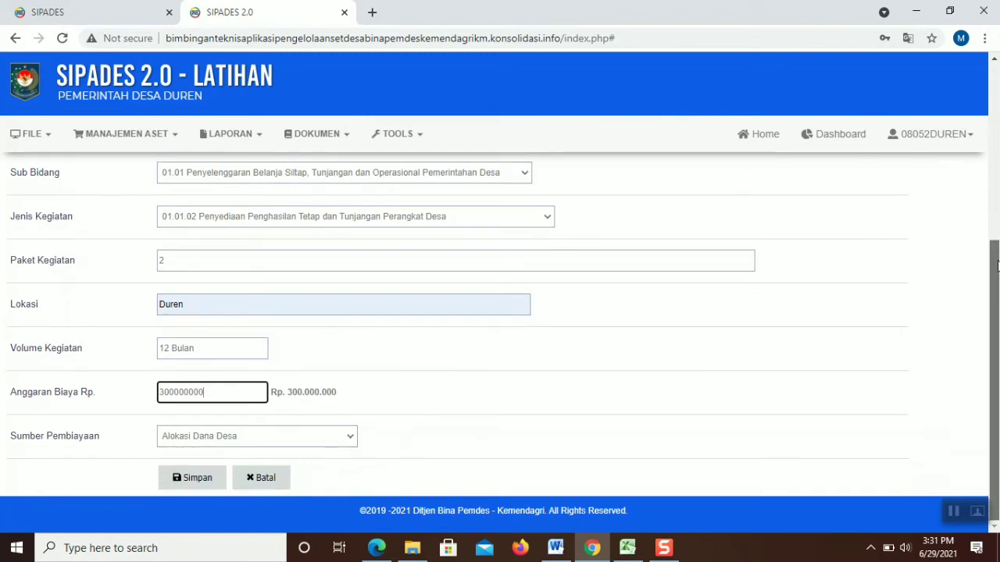
left_click(202, 478)
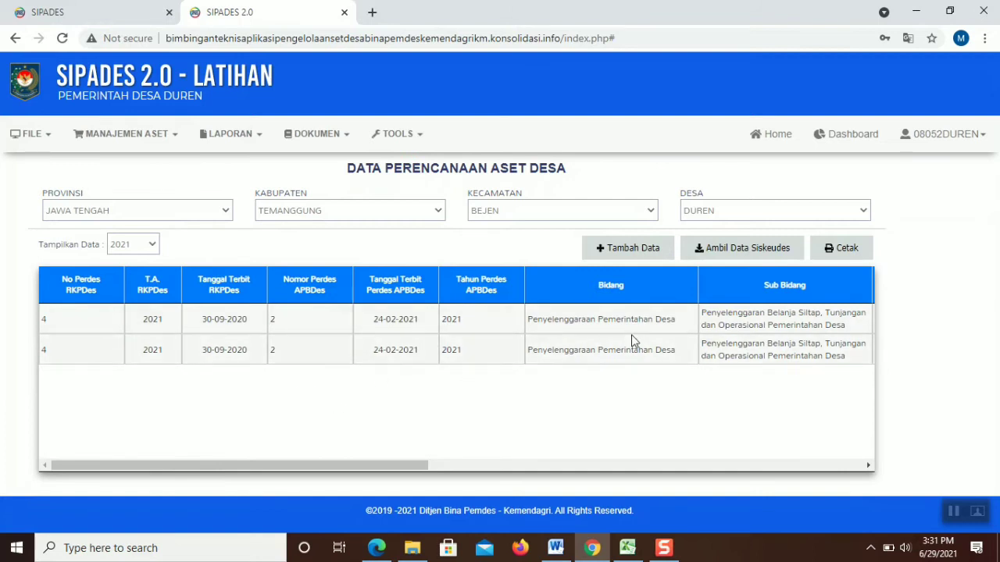
Add a new planning entry linked to RPJM 3, RKP 4 and APB 2
left_click(611, 248)
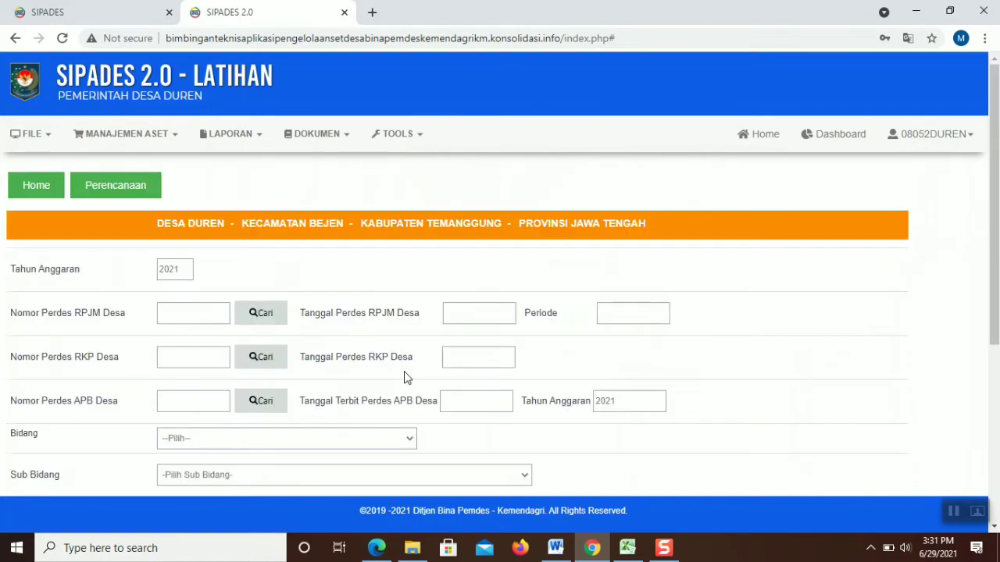
left_click(264, 313)
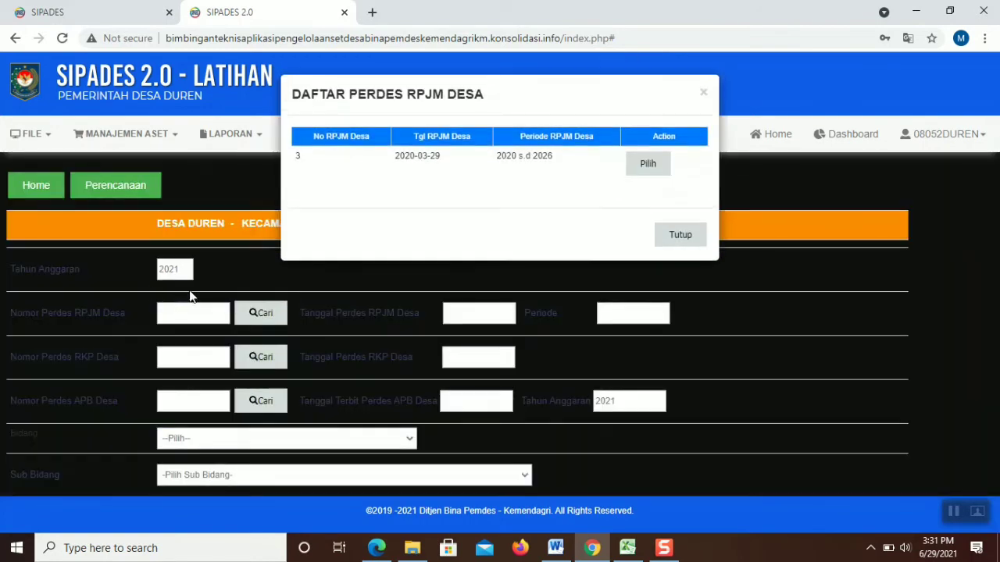
left_click(646, 169)
left_click(260, 357)
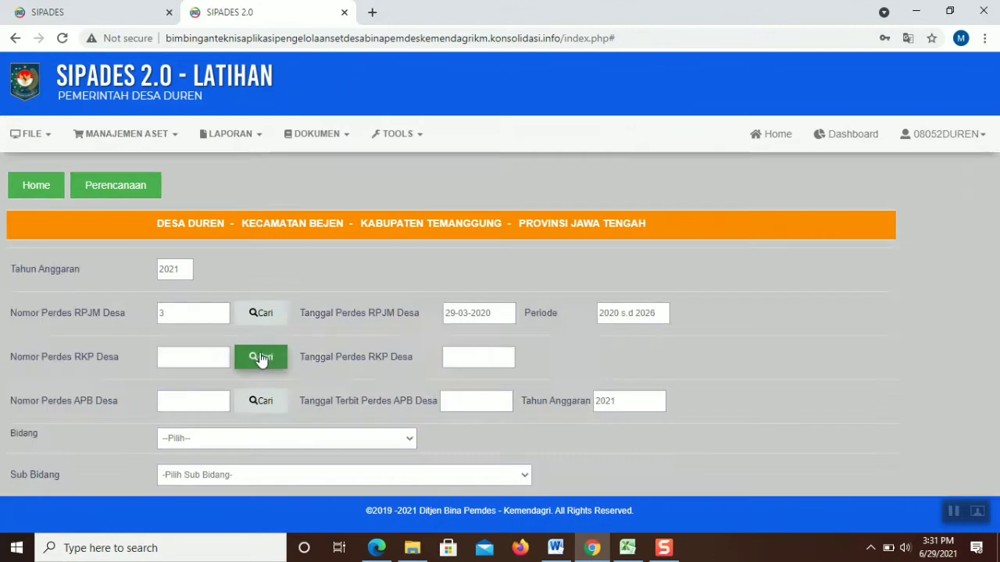
left_click(620, 162)
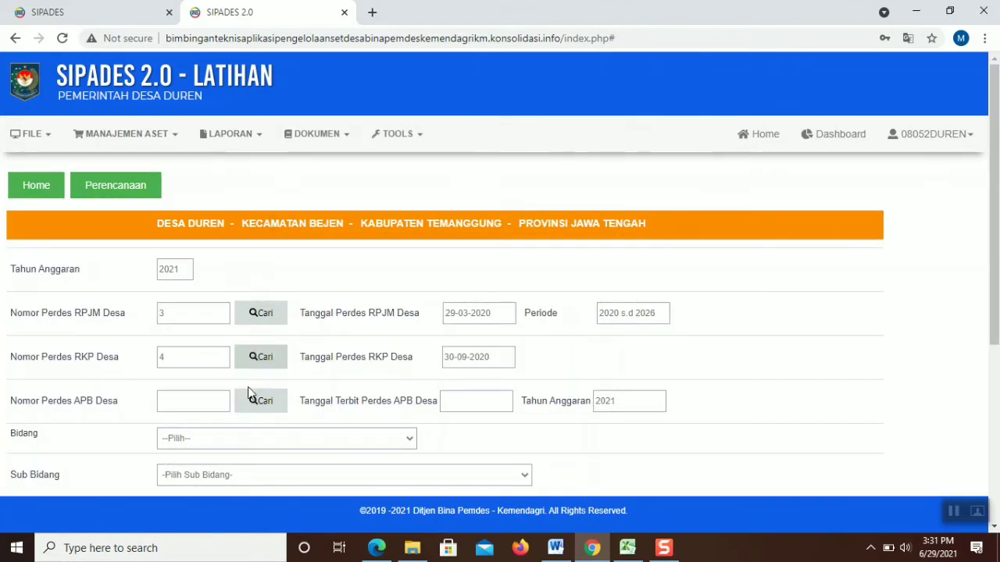
left_click(254, 403)
left_click(618, 163)
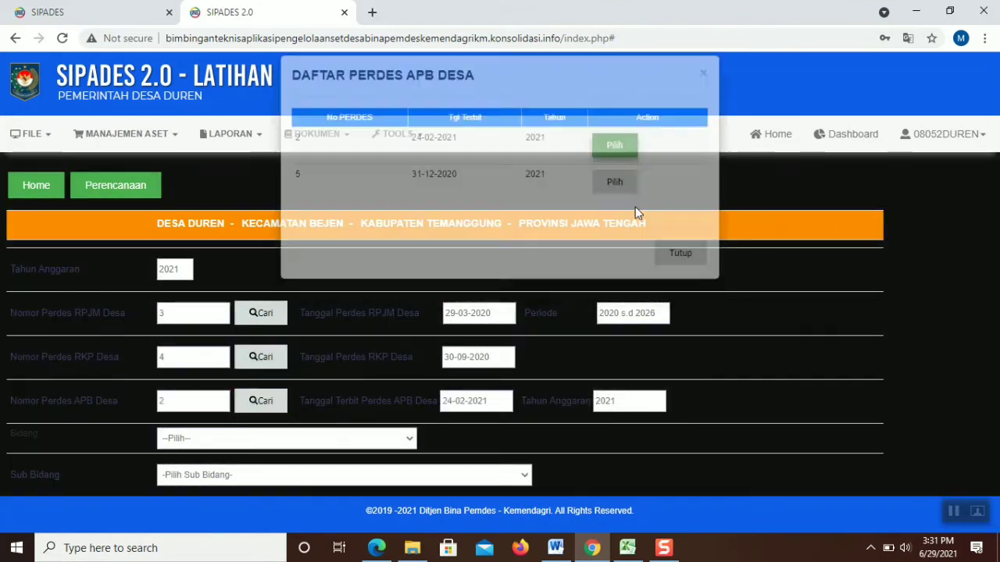
Choose Bidang (01), Sub Bidang 01.01, activity 01.01.02 and enter Paket Kegiatan 2
left_click(301, 438)
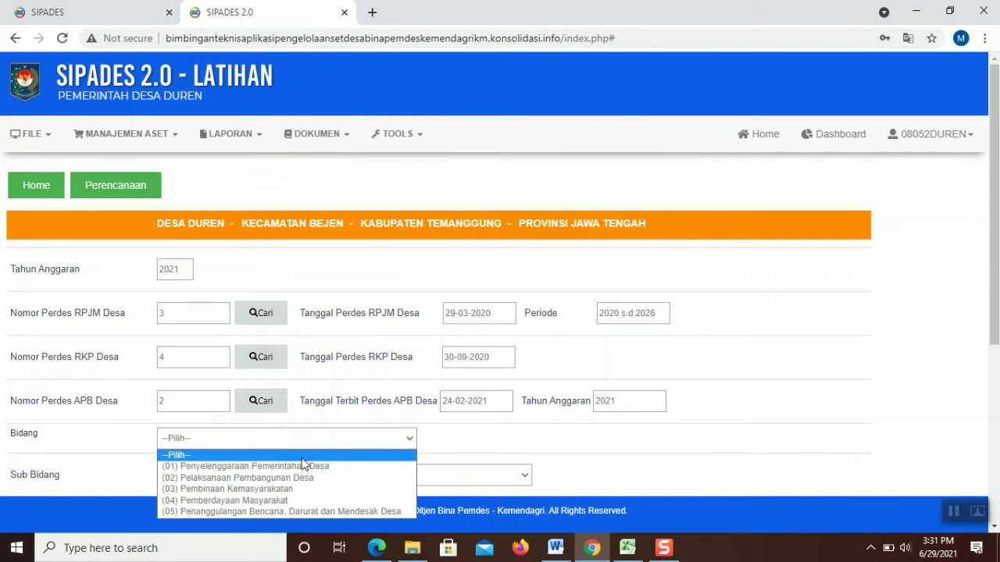
left_click(303, 466)
scroll(479, 313, "down", 3)
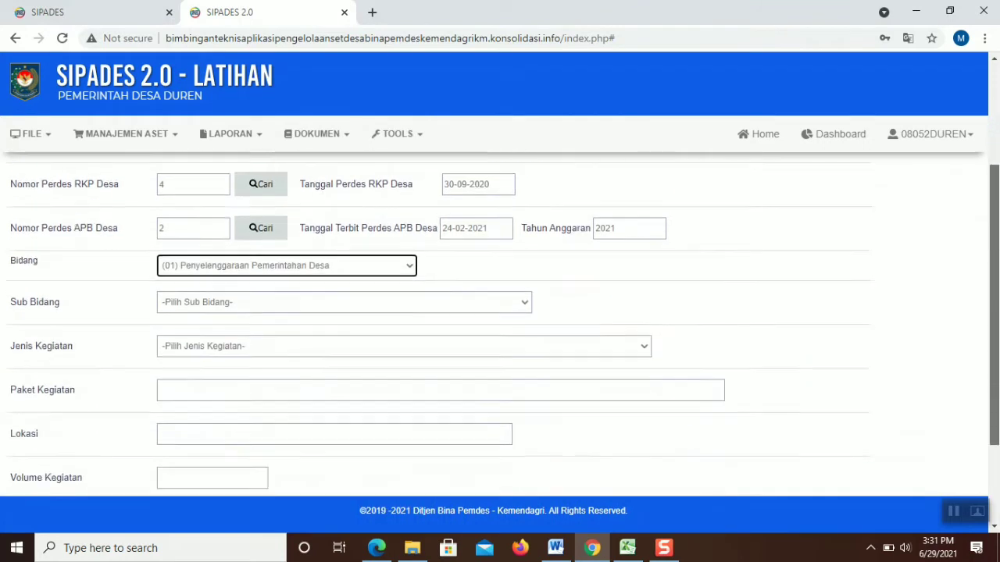
left_click(465, 271)
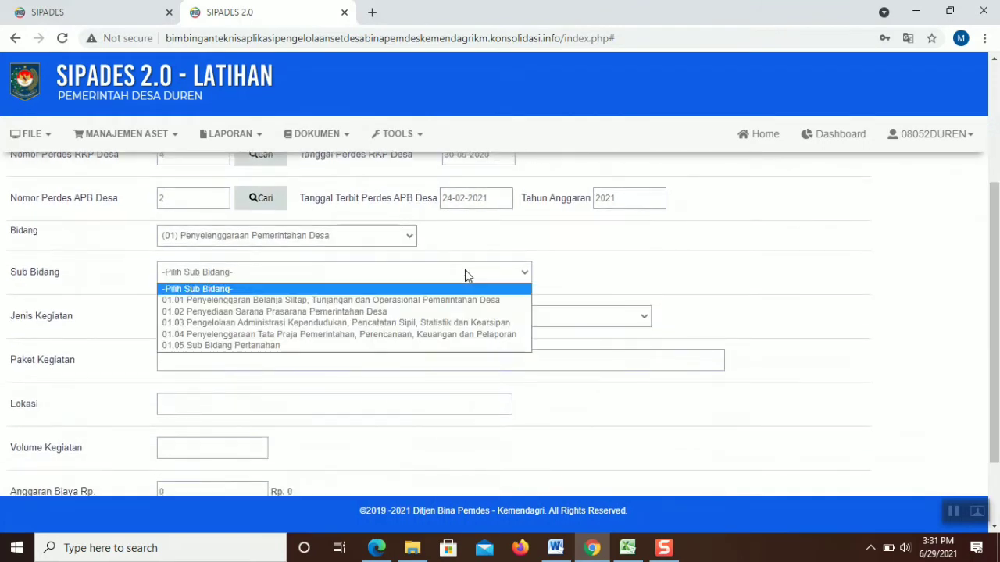
left_click(457, 300)
left_click(383, 319)
left_click(380, 315)
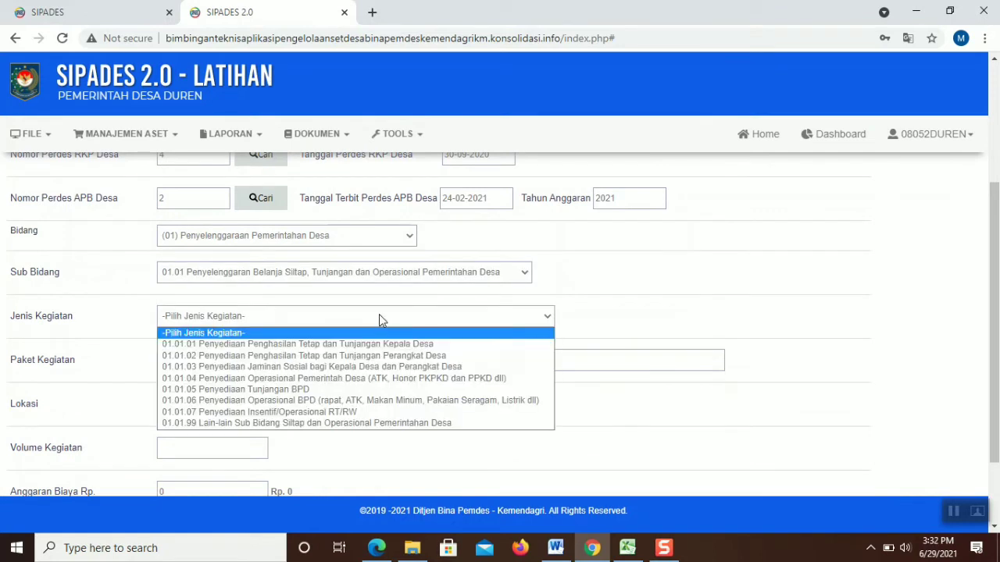
left_click(371, 355)
left_click(370, 357)
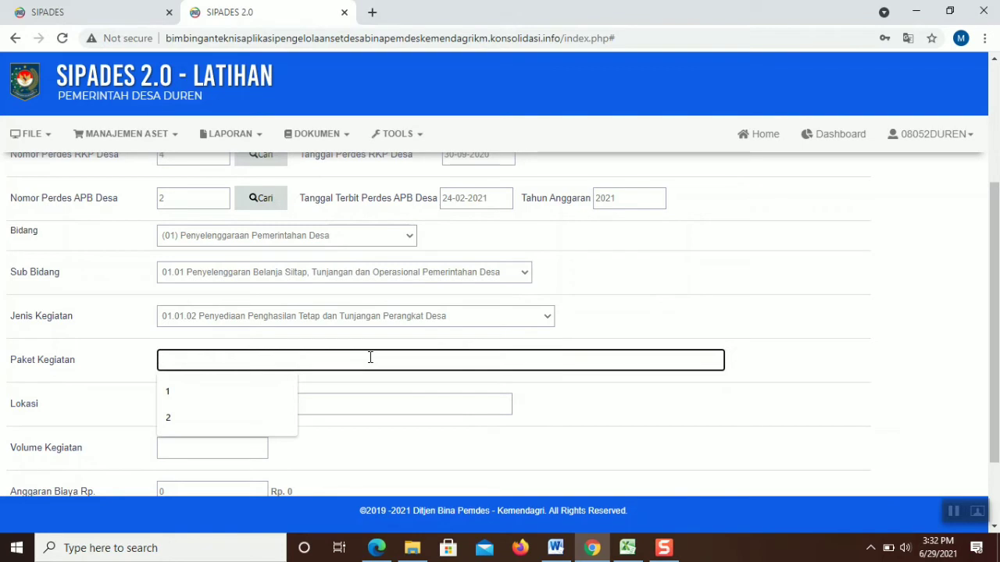
type("2")
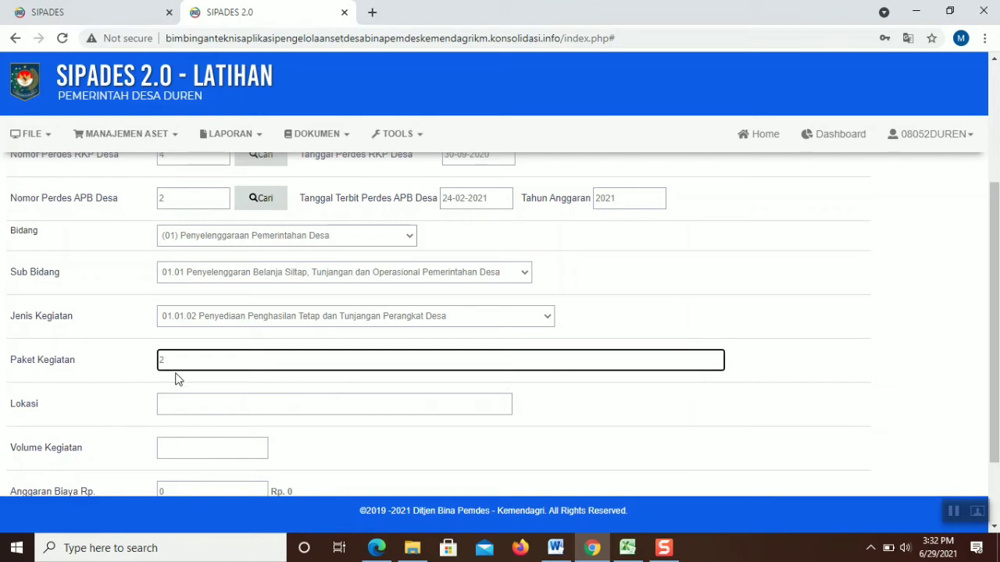
Change the package number to 1 and fill Lokasi with Duren
key("BackSpace")
type("1")
scroll(315, 359, "down", 1)
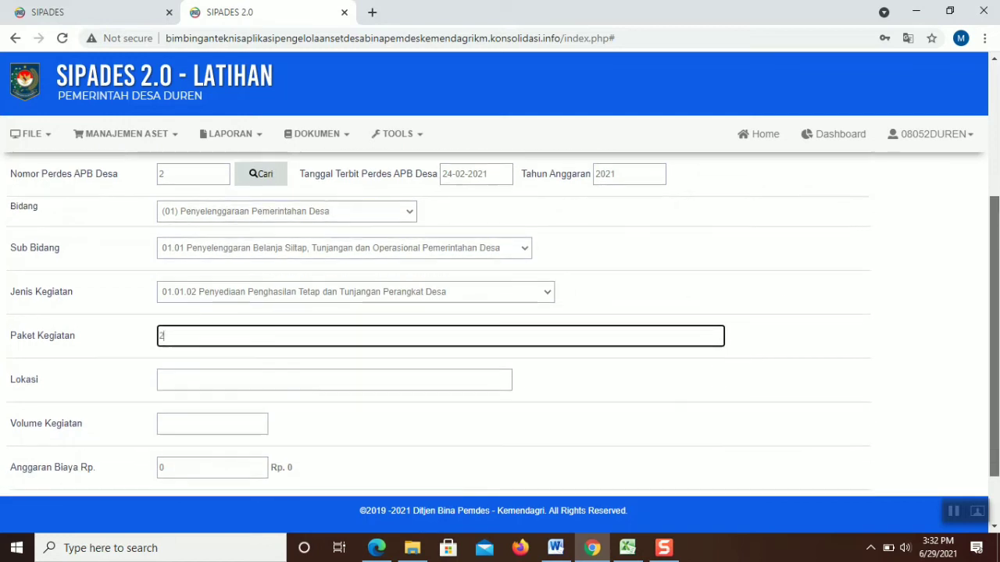
scroll(500, 324, "down", 1)
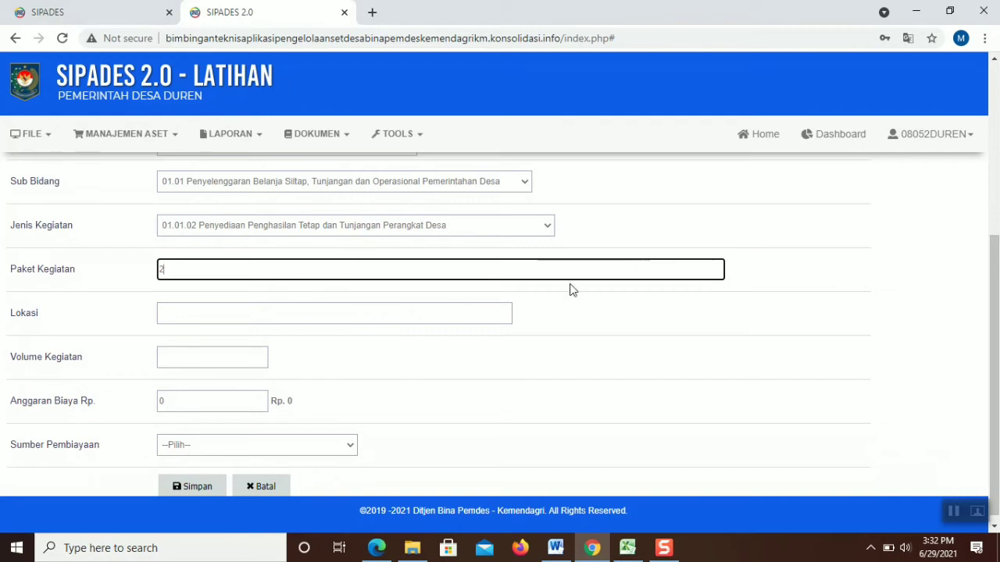
left_click(408, 313)
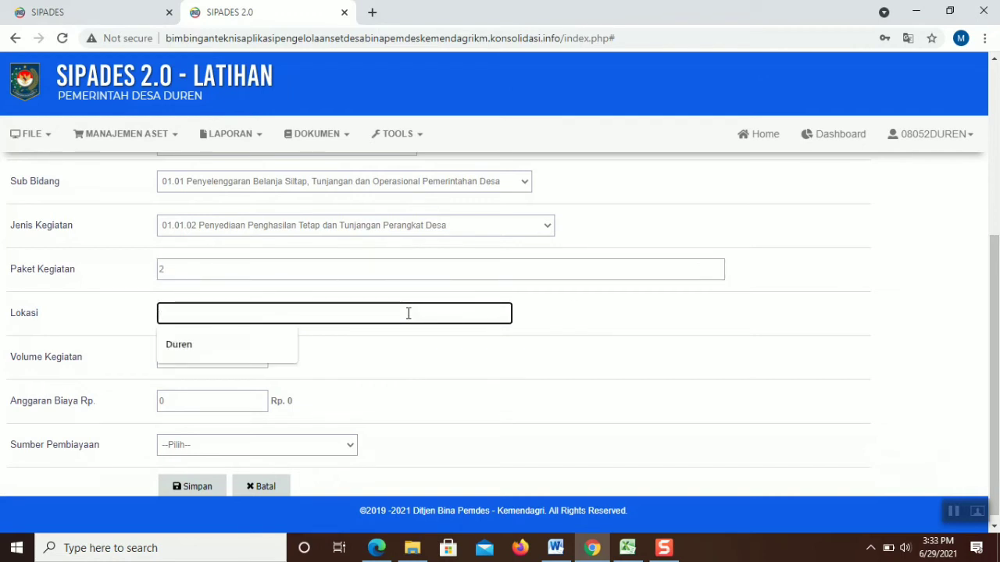
scroll(407, 313, "up", 1)
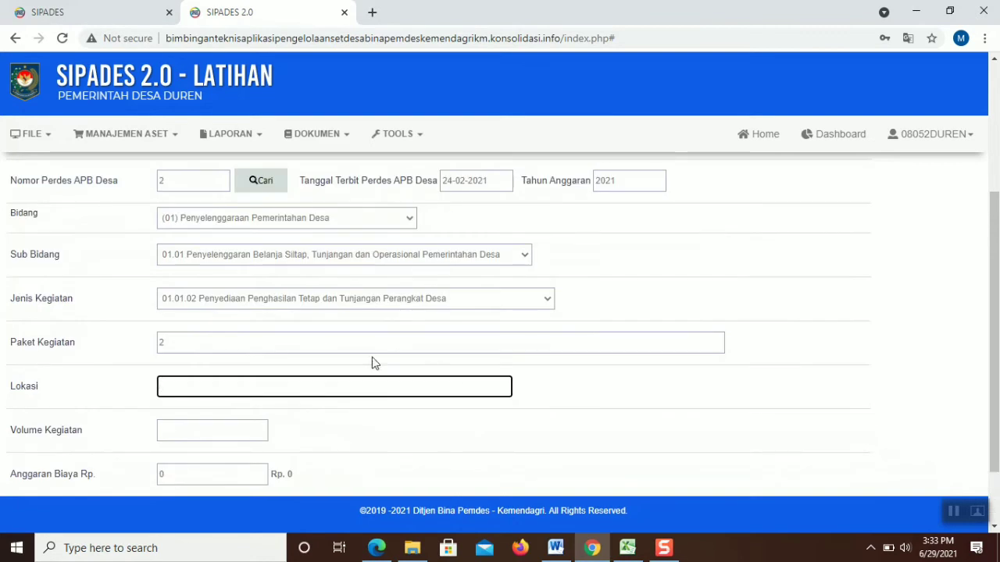
left_click(350, 381)
type("d")
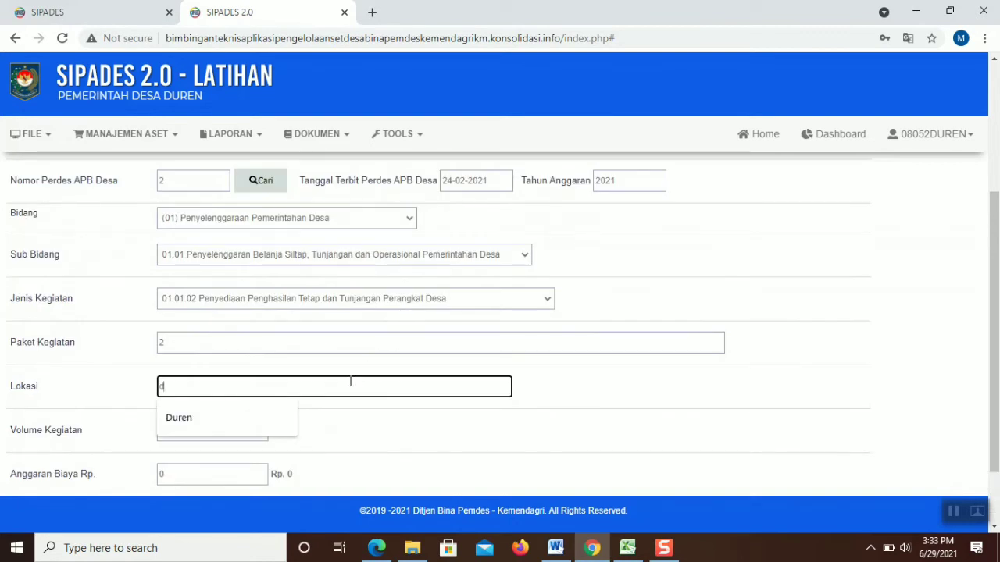
left_click(270, 419)
Enter volume 12, paste budget 61163880, pick Pendapatan Asli Desa funding and save
left_click(229, 434)
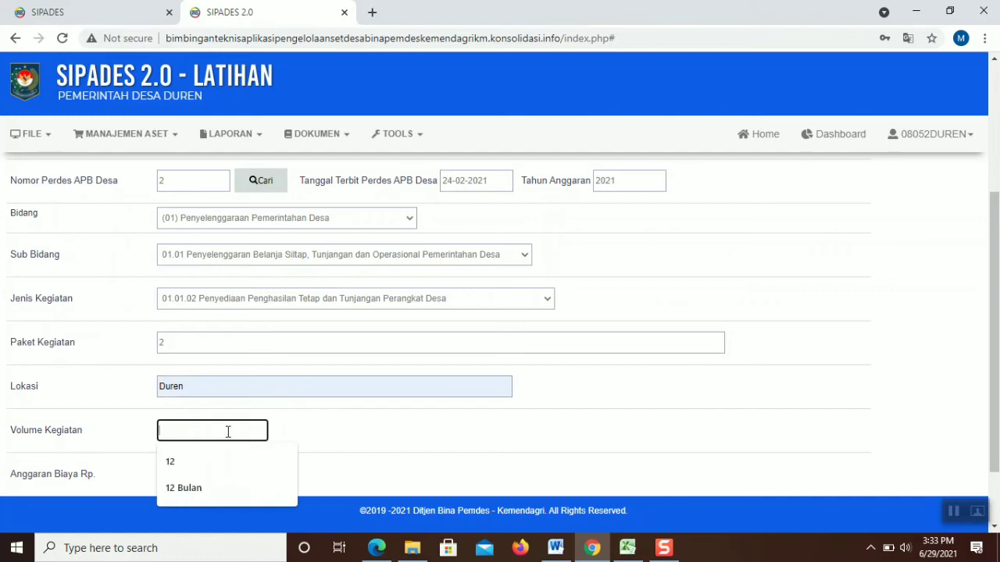
scroll(935, 267, "down", 1)
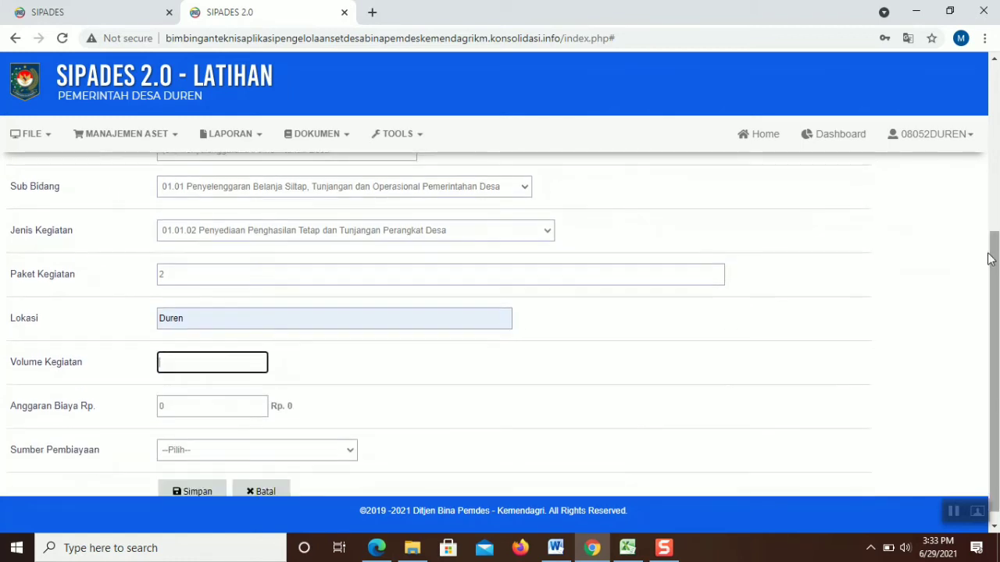
type("12")
left_click(344, 406)
left_click(216, 411)
type("61163880")
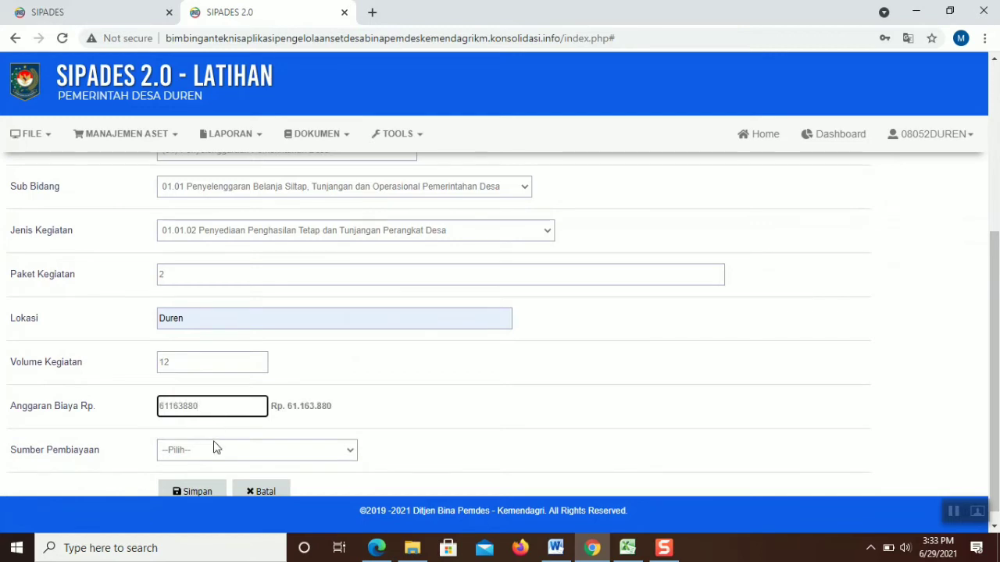
left_click(216, 449)
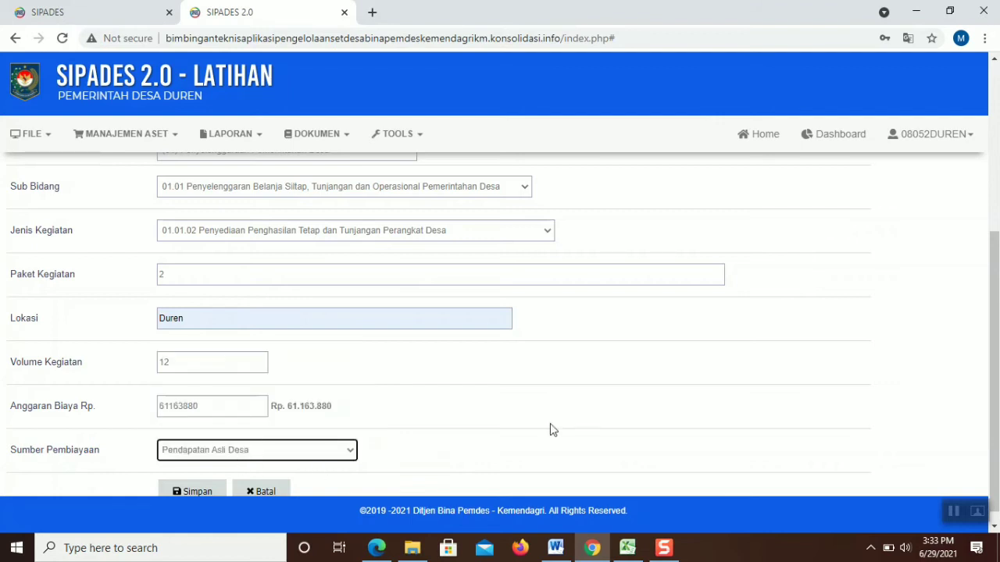
left_click(207, 491)
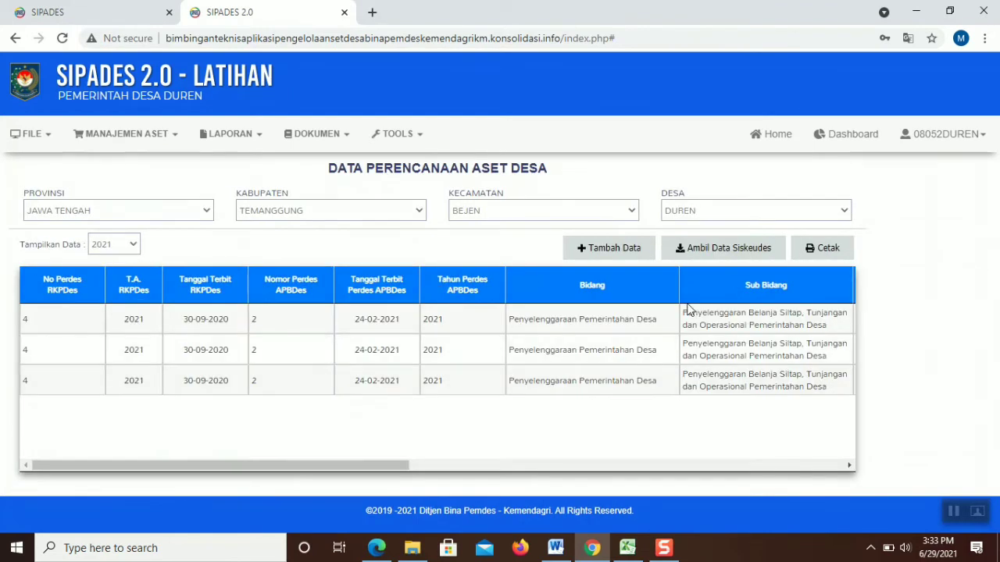
Start a new planning entry and check the budget figures in the regulation PDF
left_click(625, 250)
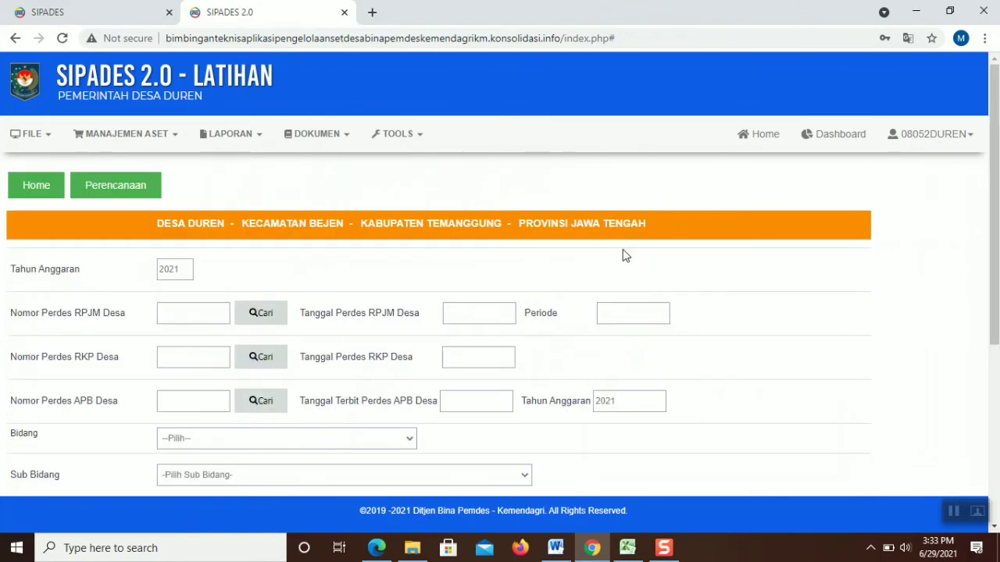
left_click_drag(995, 110, 997, 287)
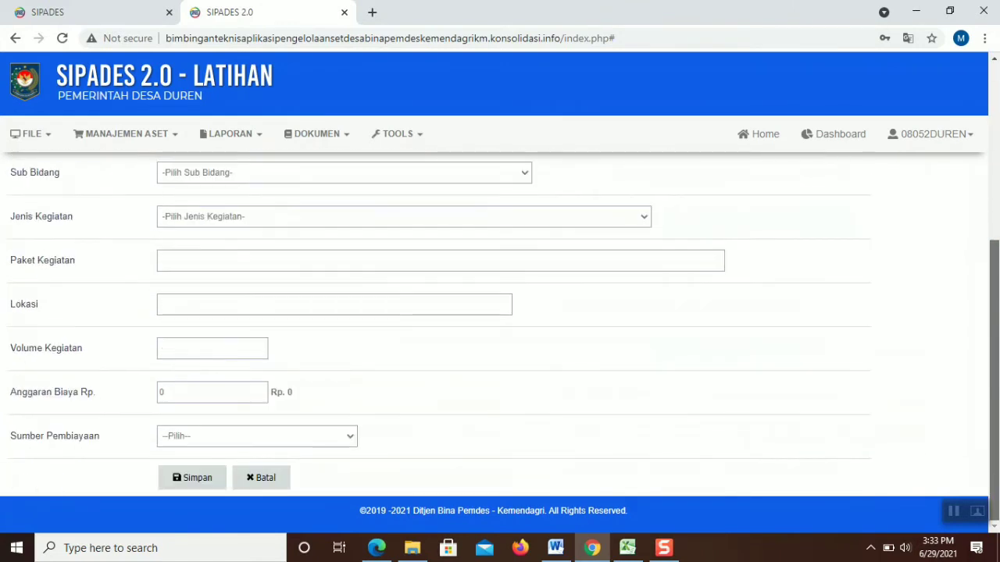
left_click(175, 443)
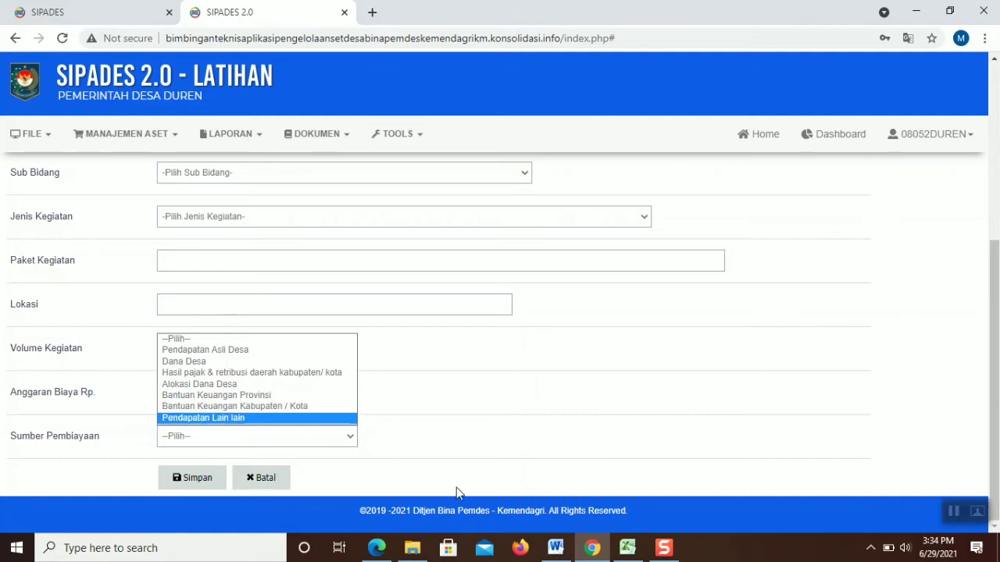
left_click(373, 550)
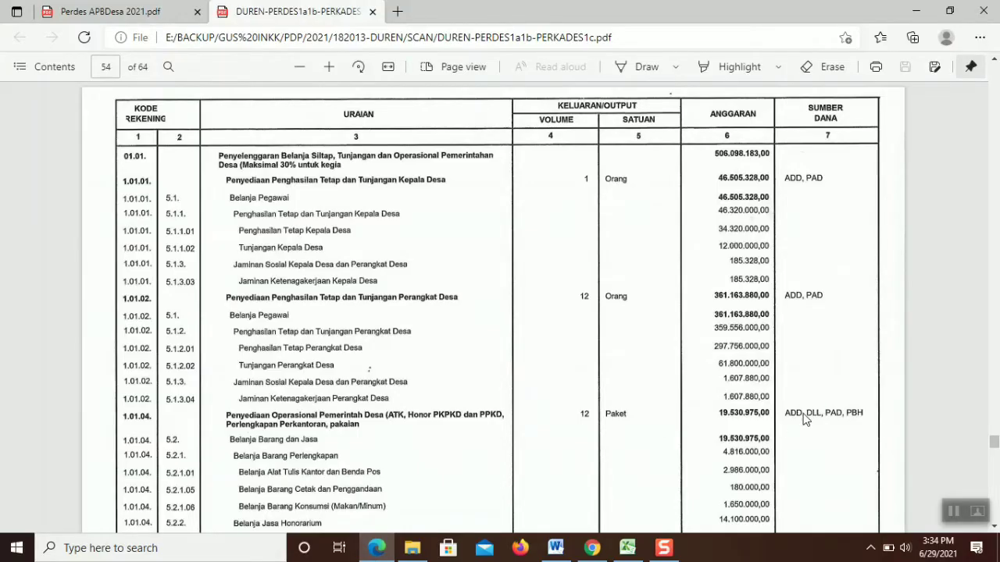
left_click(376, 548)
mouse_move(410, 553)
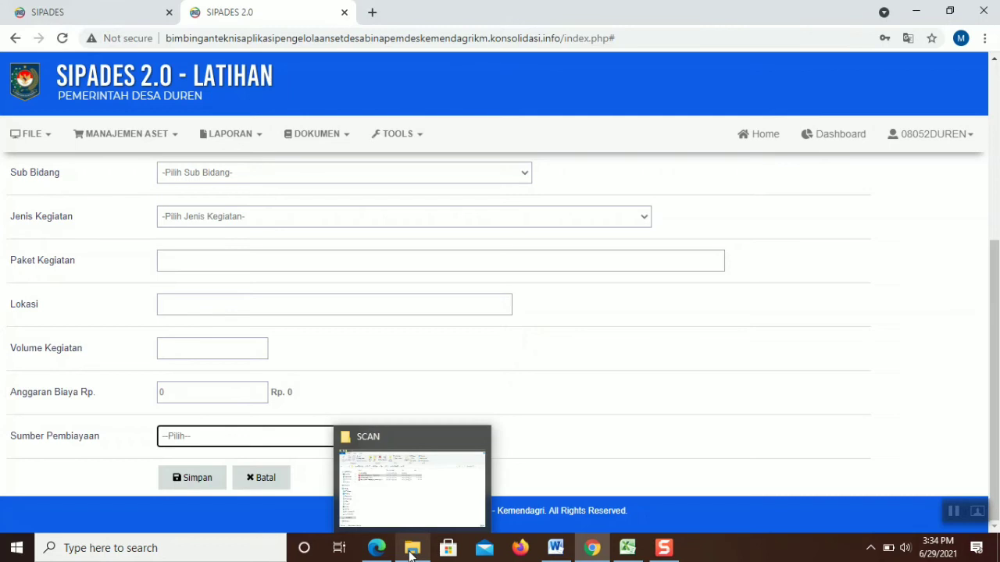
left_click_drag(995, 336, 997, 115)
Link the entry to RPJM Desa 3, RKP Desa 4 and APB Desa 2
left_click(272, 297)
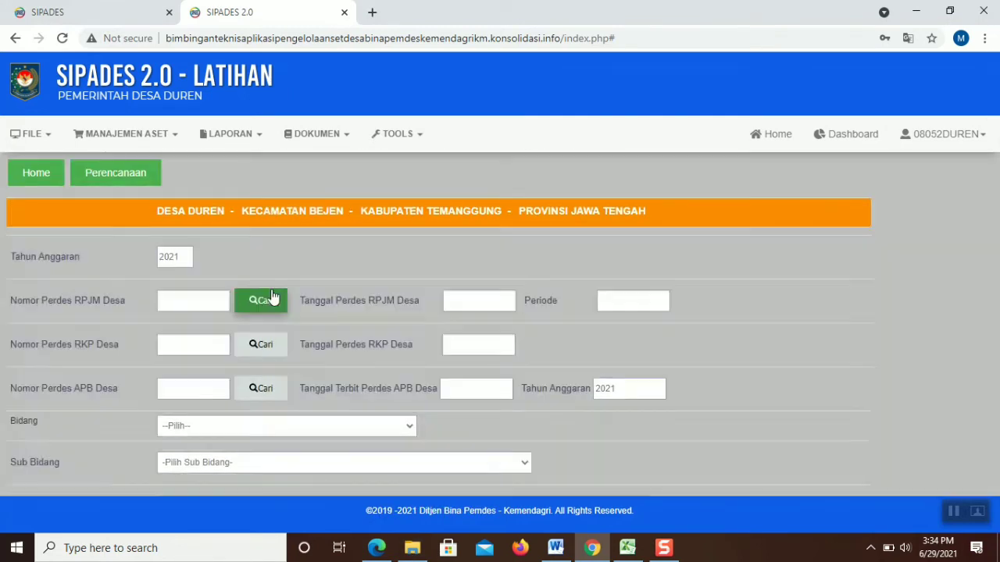
left_click(644, 167)
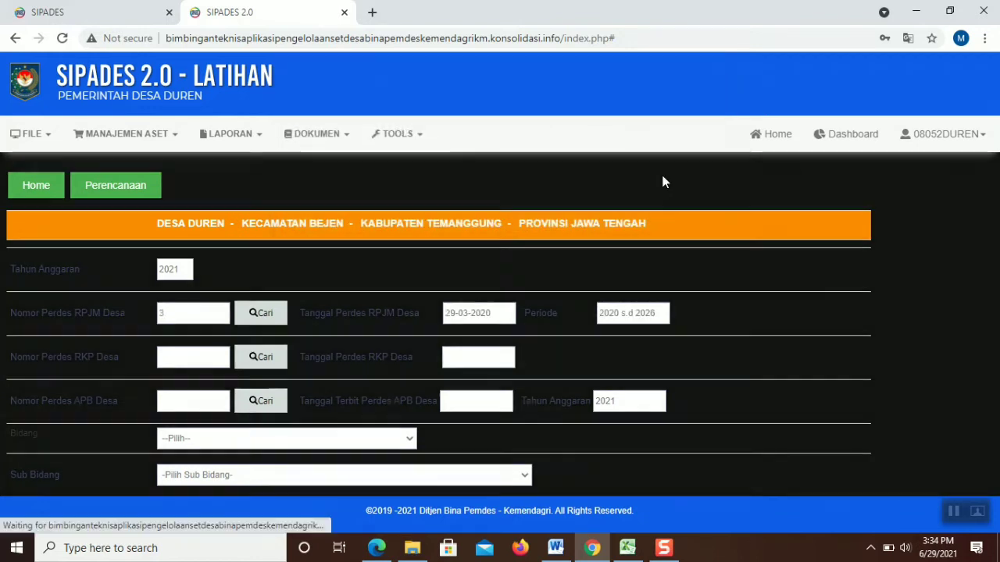
left_click(249, 358)
left_click(636, 166)
left_click(261, 400)
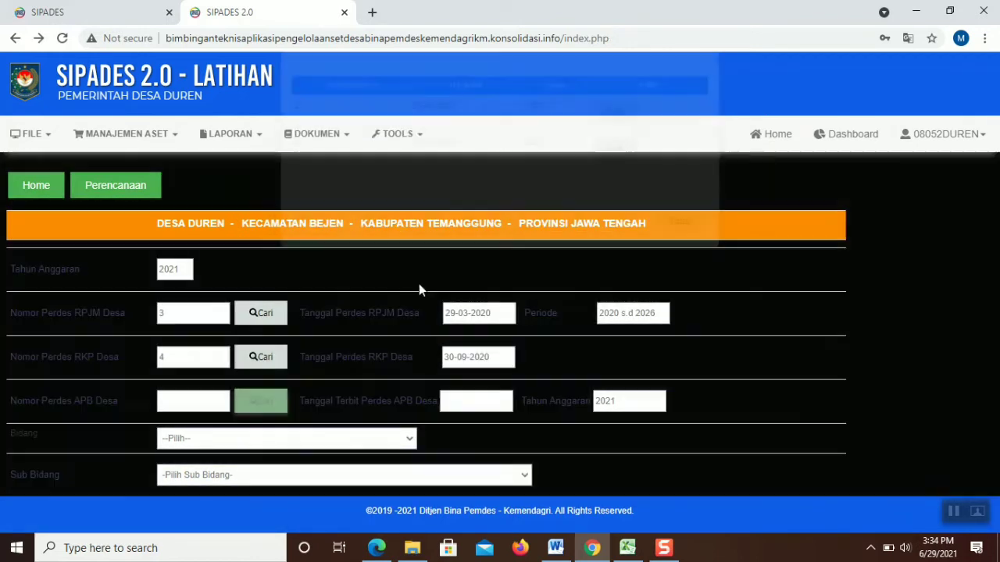
left_click(621, 164)
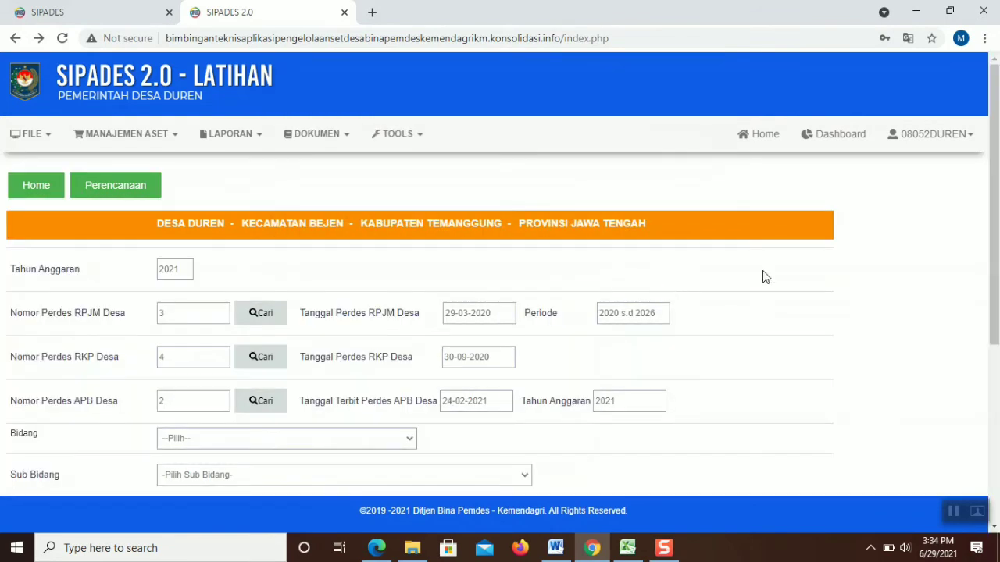
Choose Bidang (02), Sub Bidang 02.01 Pendidikan and activity 02.01.01 Penyelenggaraan PAUD/TK/TPA
scroll(727, 283, "down", 3)
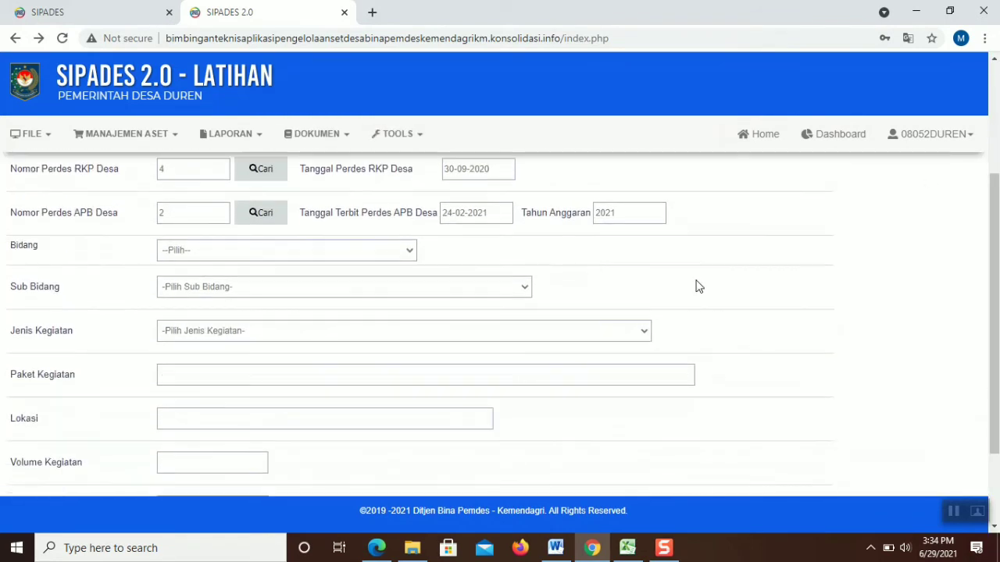
left_click(380, 250)
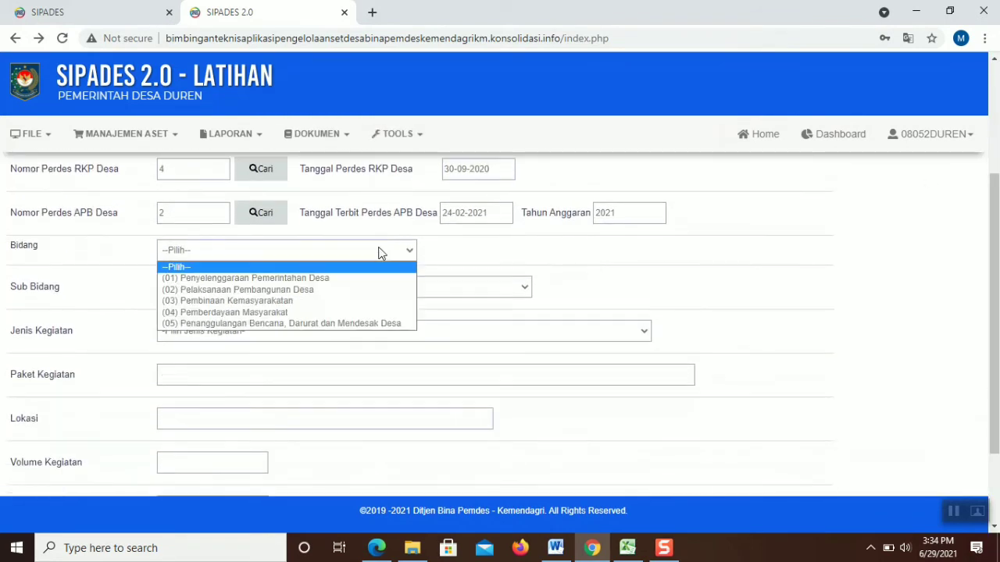
left_click(351, 290)
left_click(322, 294)
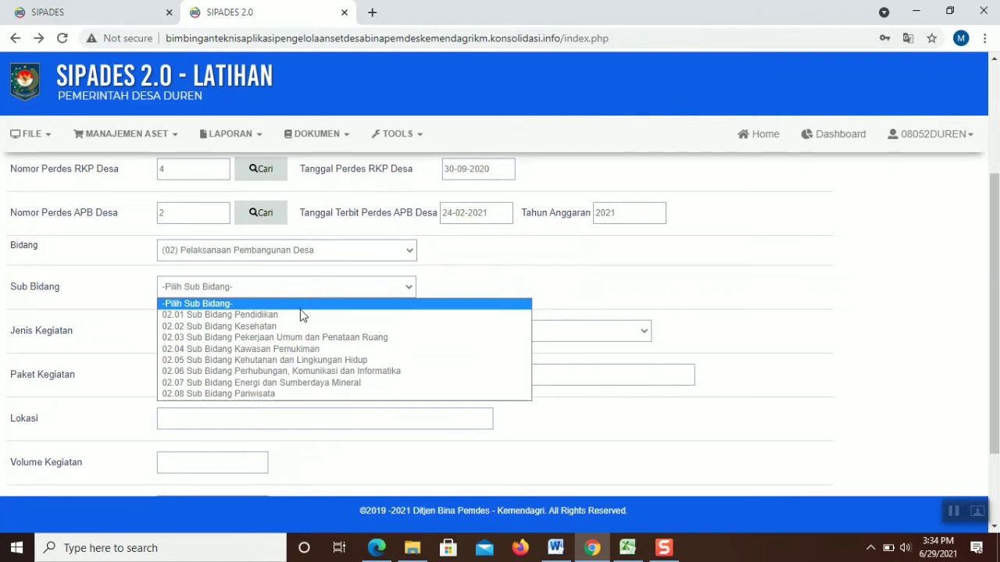
left_click(302, 315)
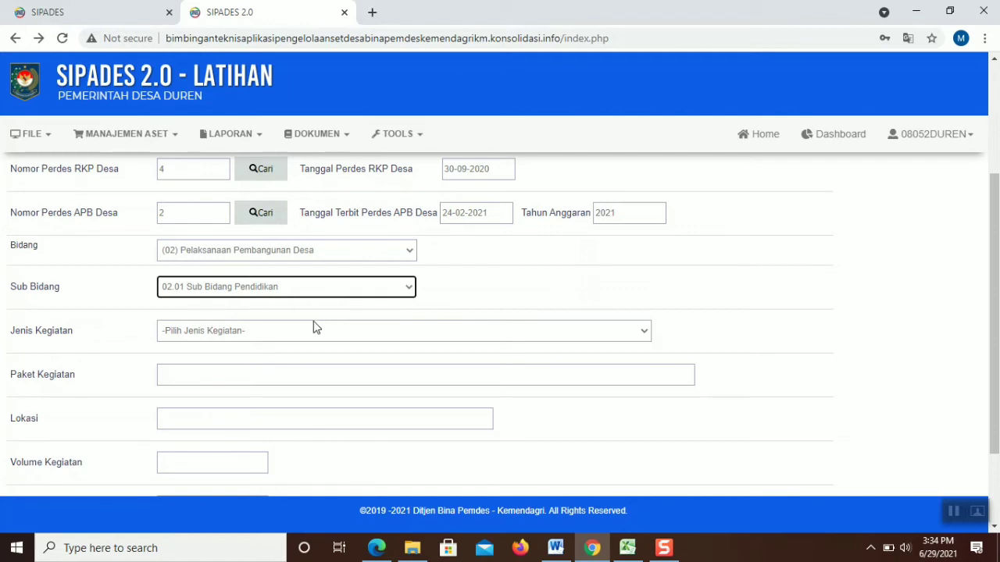
left_click(319, 333)
left_click(318, 332)
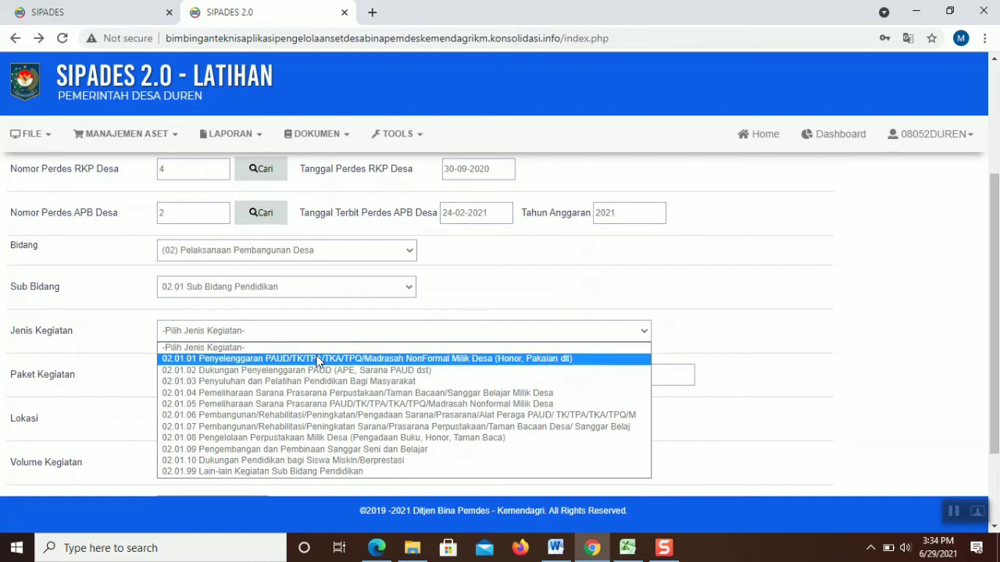
left_click(319, 360)
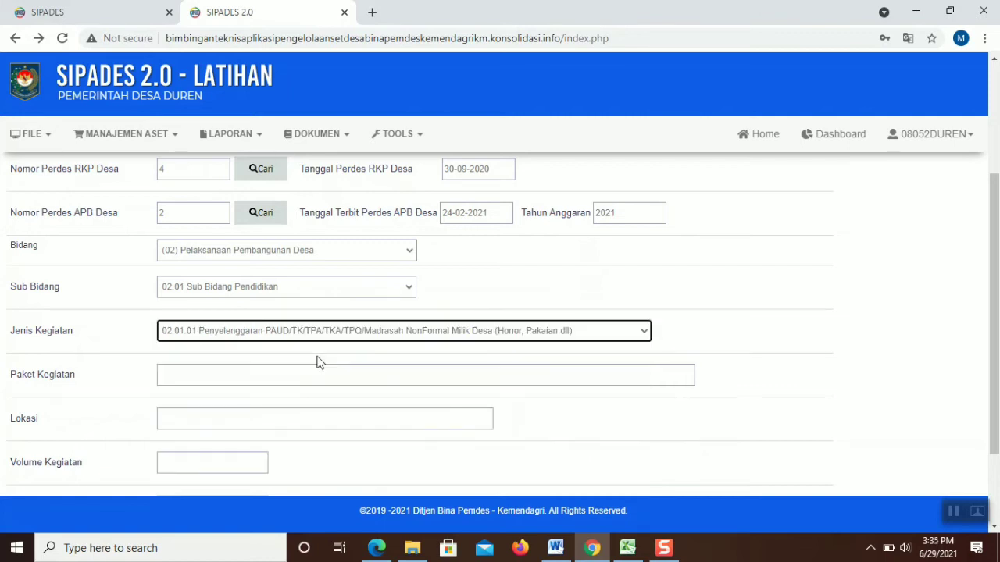
Enter Paket Kegiatan 3, Lokasi Duren and Volume Kegiatan 12
left_click(307, 374)
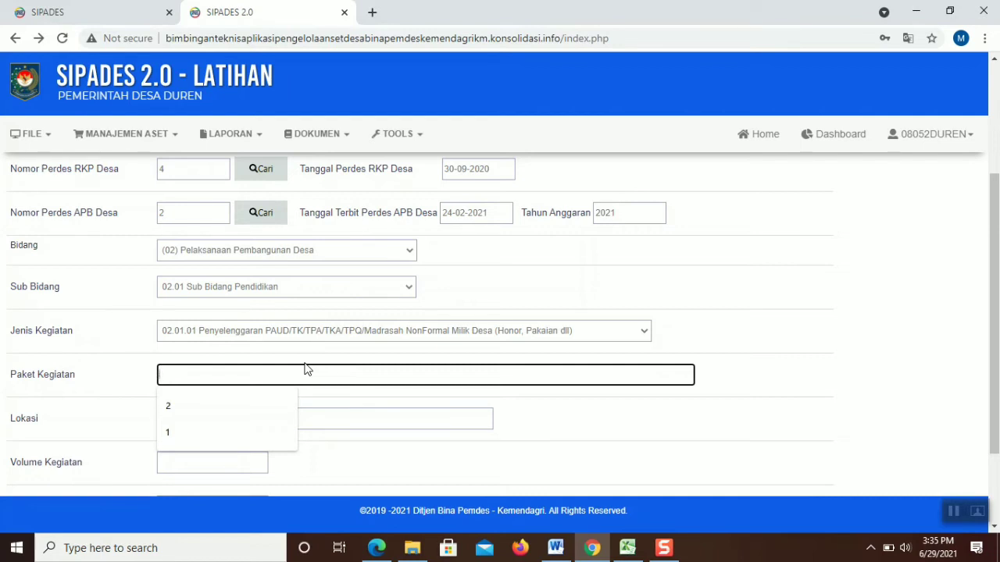
type("3")
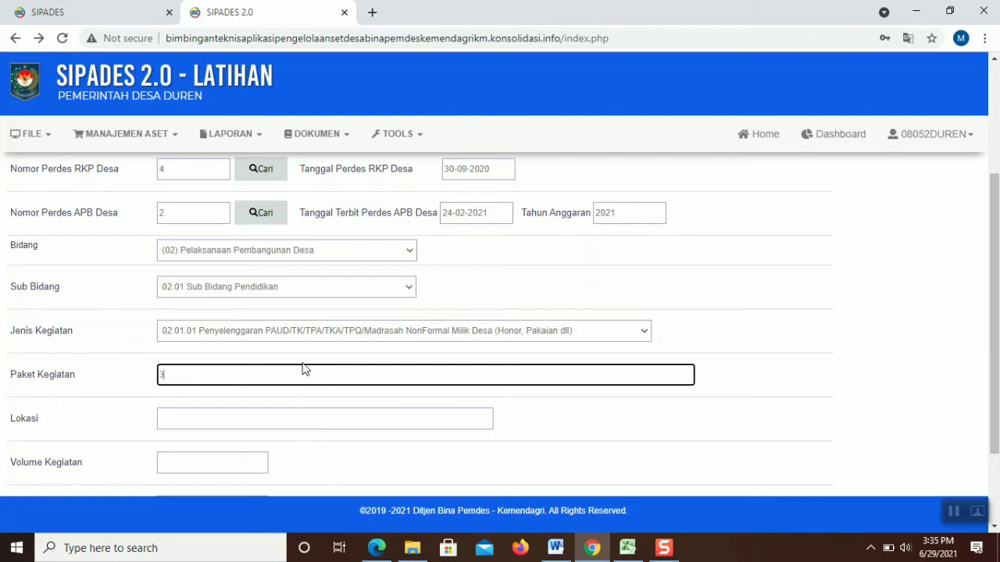
left_click(285, 417)
left_click(234, 453)
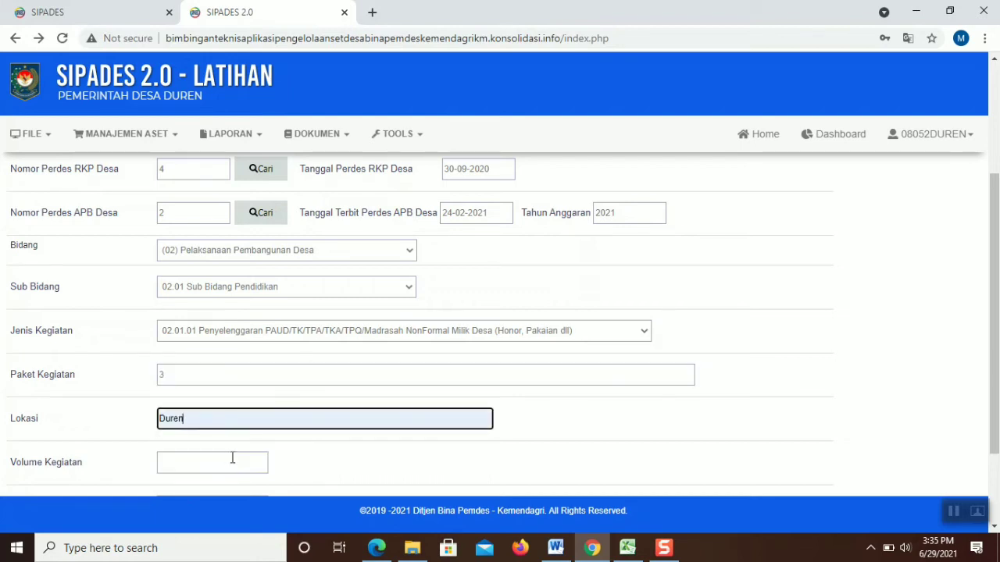
left_click(200, 466)
type("12")
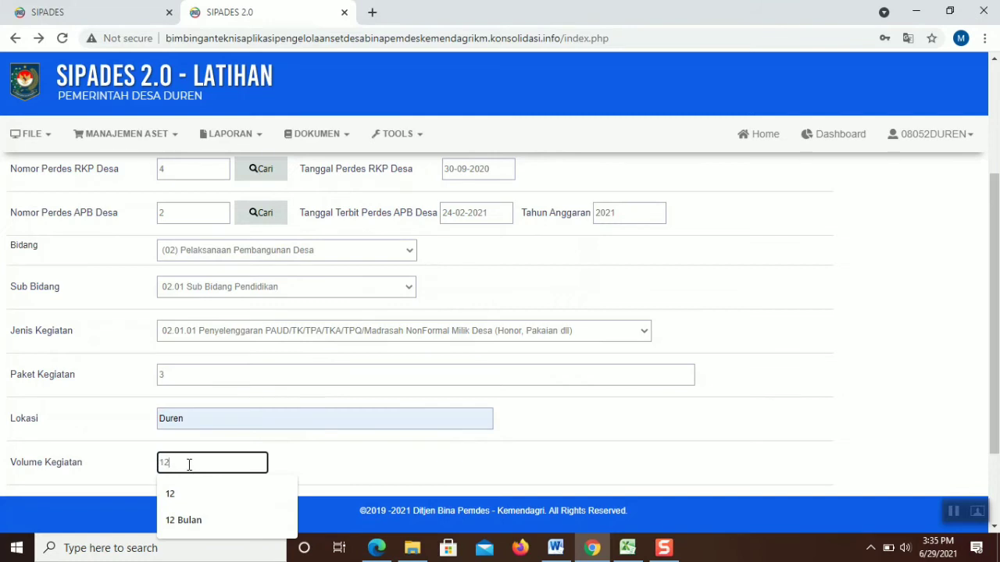
Set Anggaran Biaya to 20000000 with Dana Desa funding and save the entry
left_click_drag(995, 243, 993, 324)
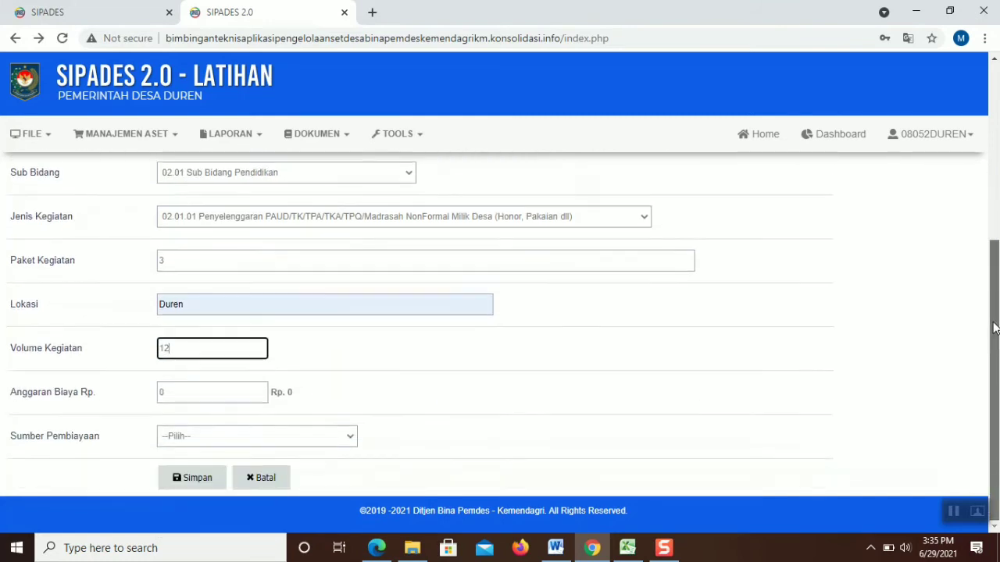
left_click(255, 394)
double_click(255, 394)
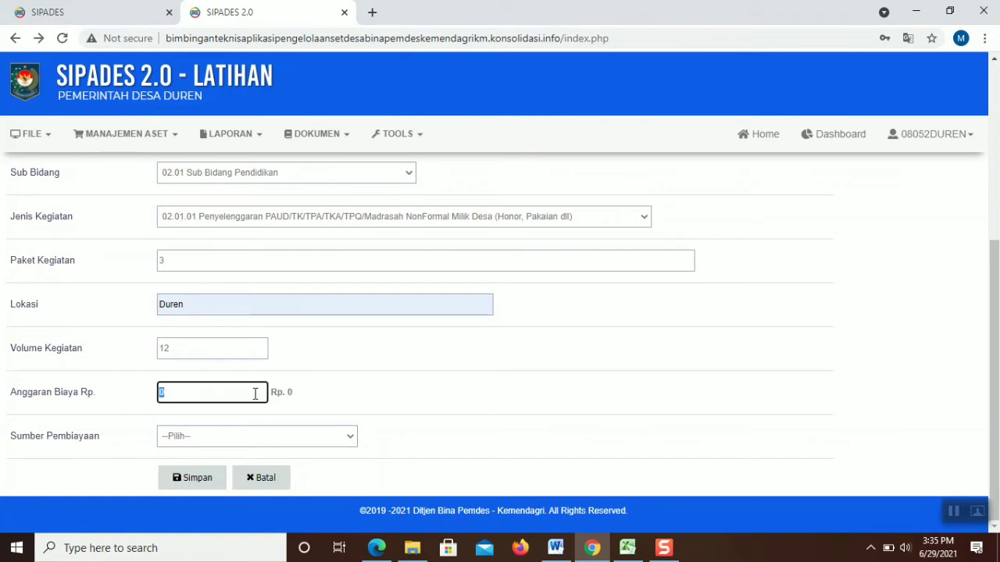
type("20000000")
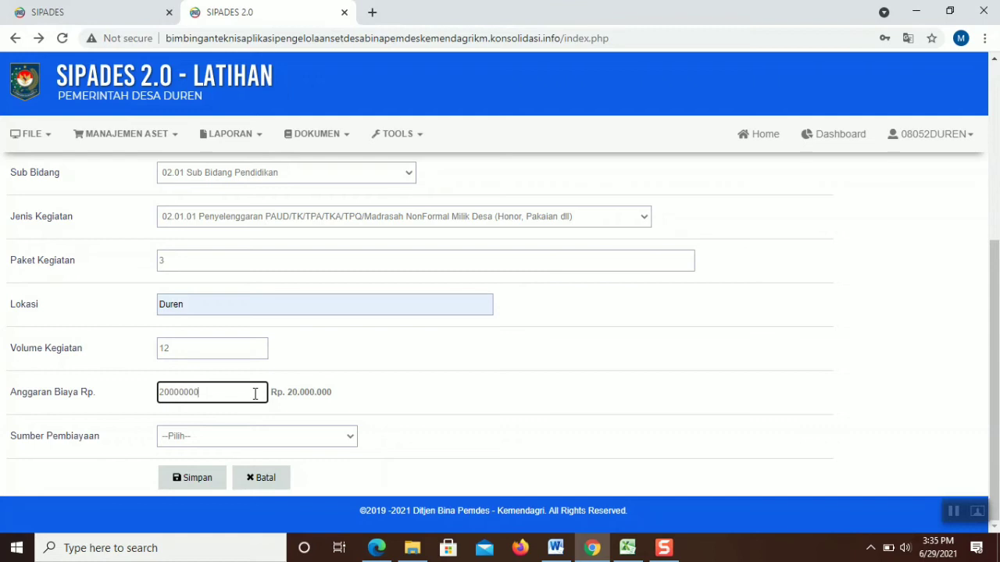
left_click(265, 443)
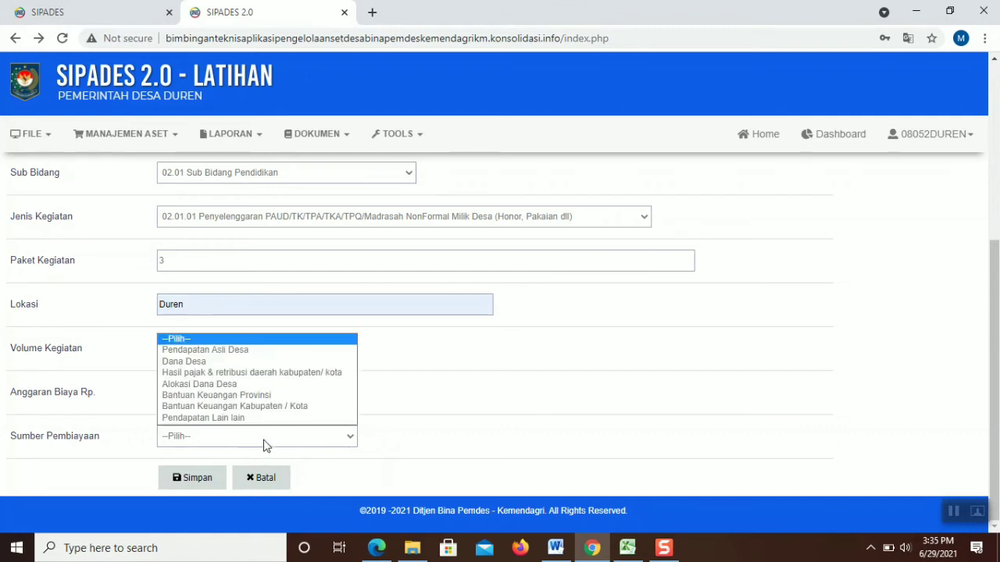
left_click(273, 362)
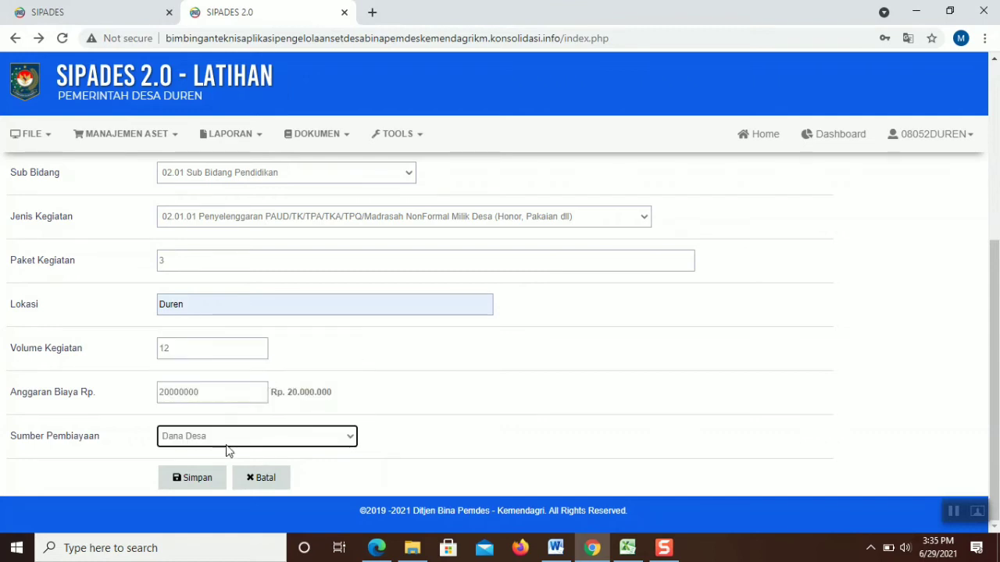
left_click(197, 479)
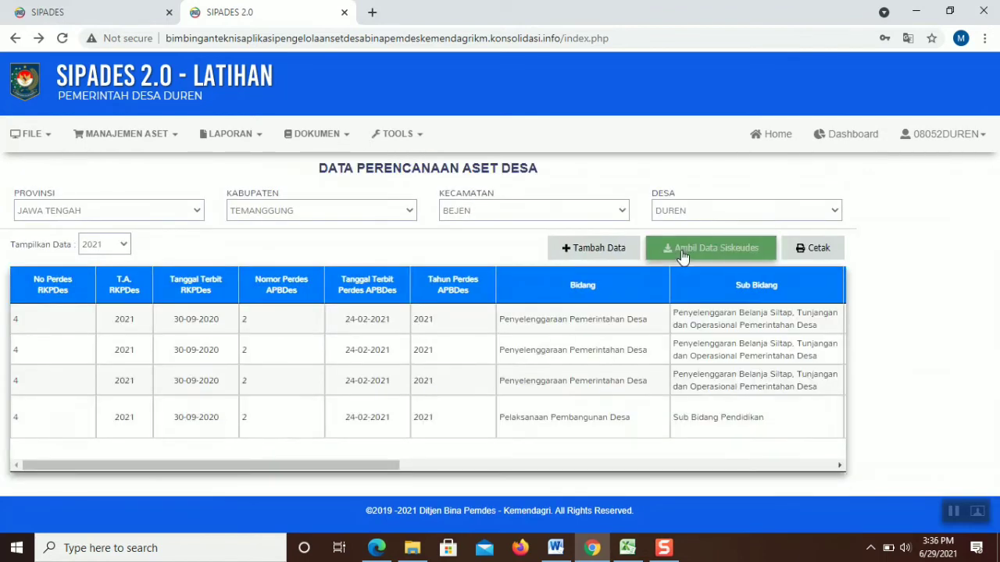
Start a new planning entry linking RPJM perdes 3, RKP perdes 4 and APB perdes 2 (24-02-2021)
left_click(599, 247)
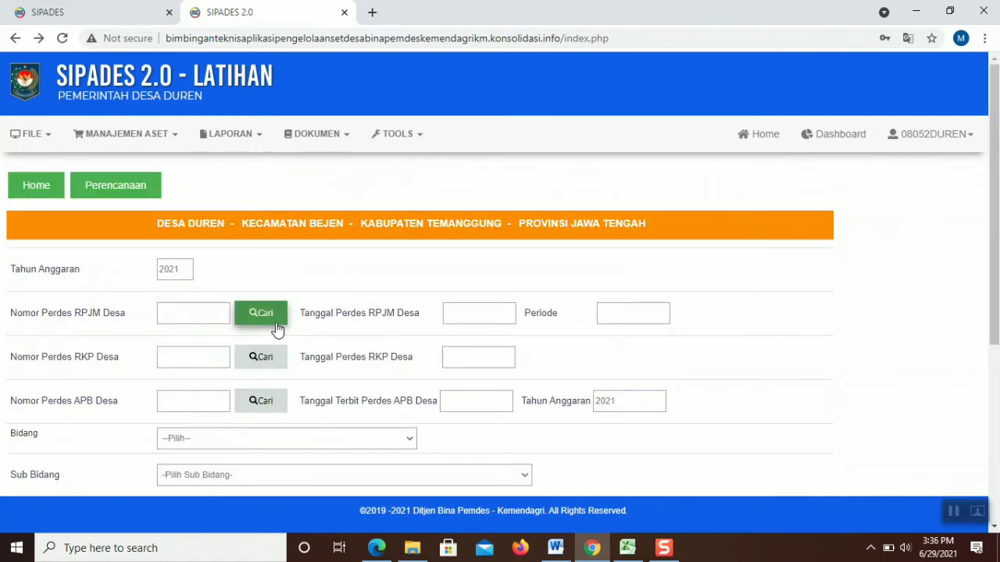
left_click(261, 316)
left_click(653, 172)
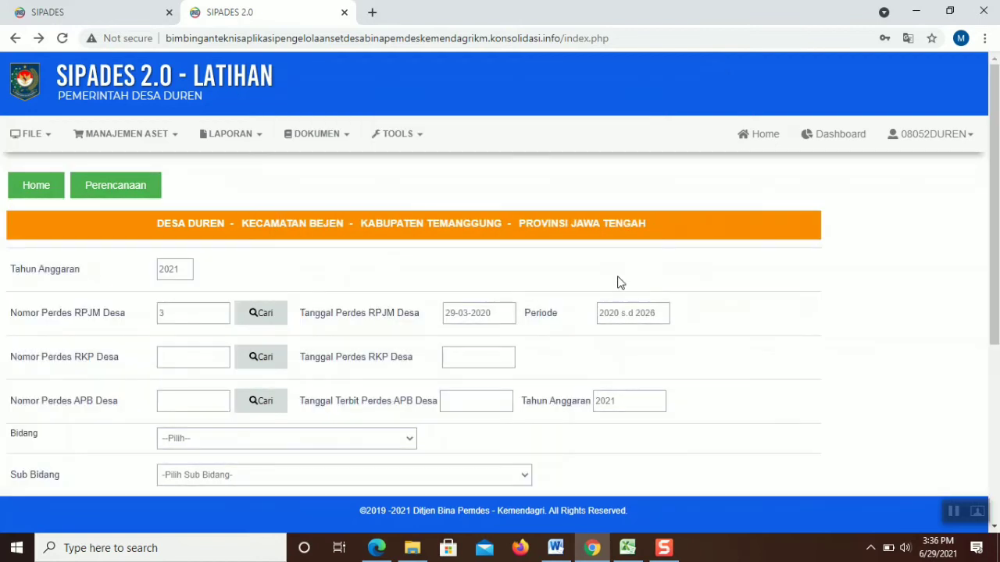
left_click(275, 365)
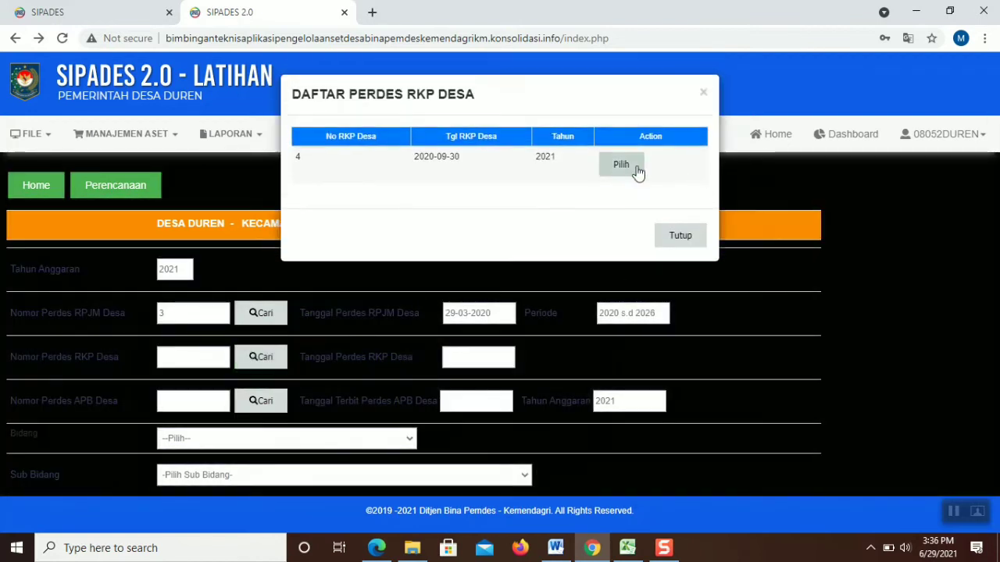
left_click(637, 170)
left_click(265, 396)
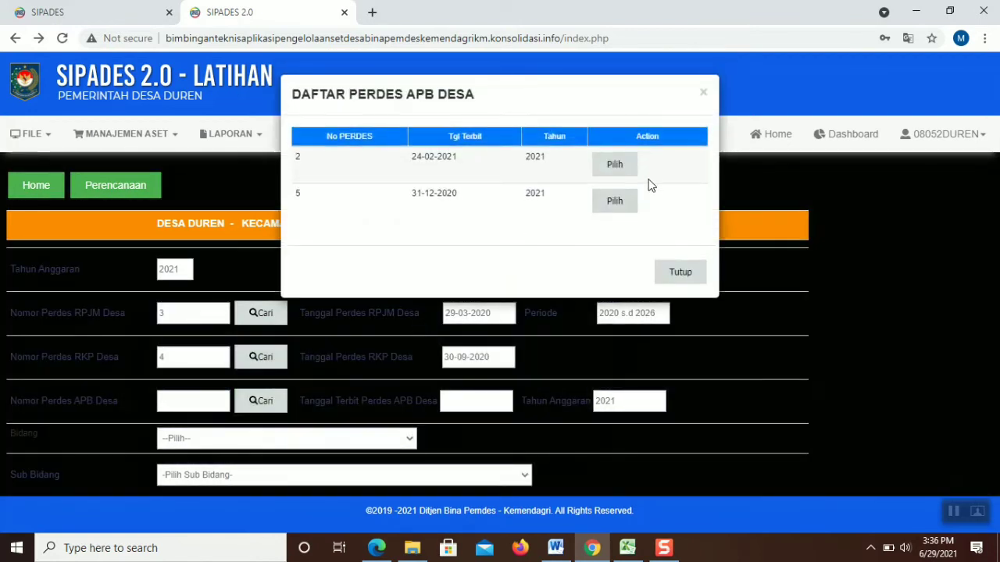
left_click(631, 168)
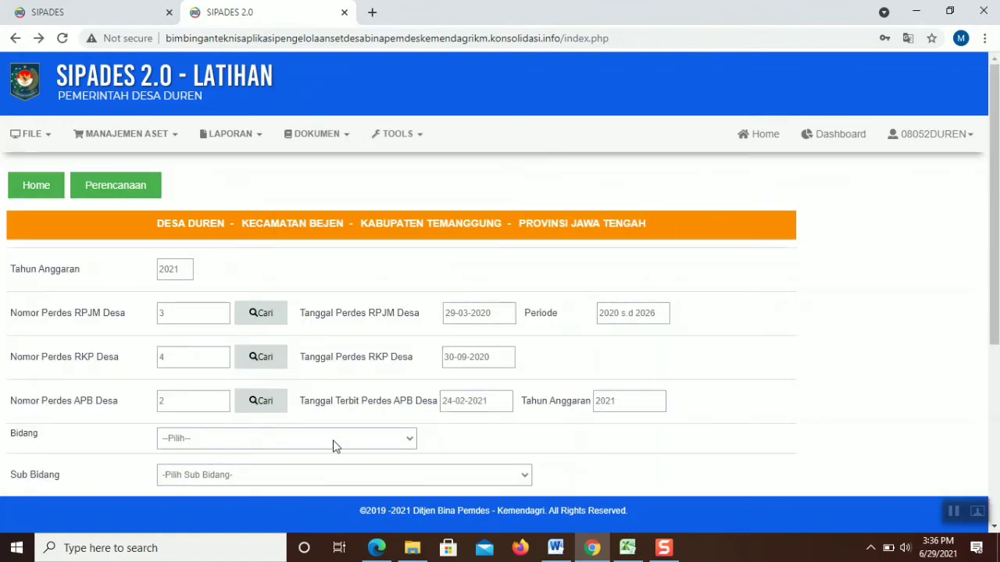
Set Bidang to Pelaksanaan Pembangunan Desa and Sub Bidang to Pekerjaan Umum dan Penataan Ruang
left_click(268, 437)
left_click(258, 478)
left_click(300, 474)
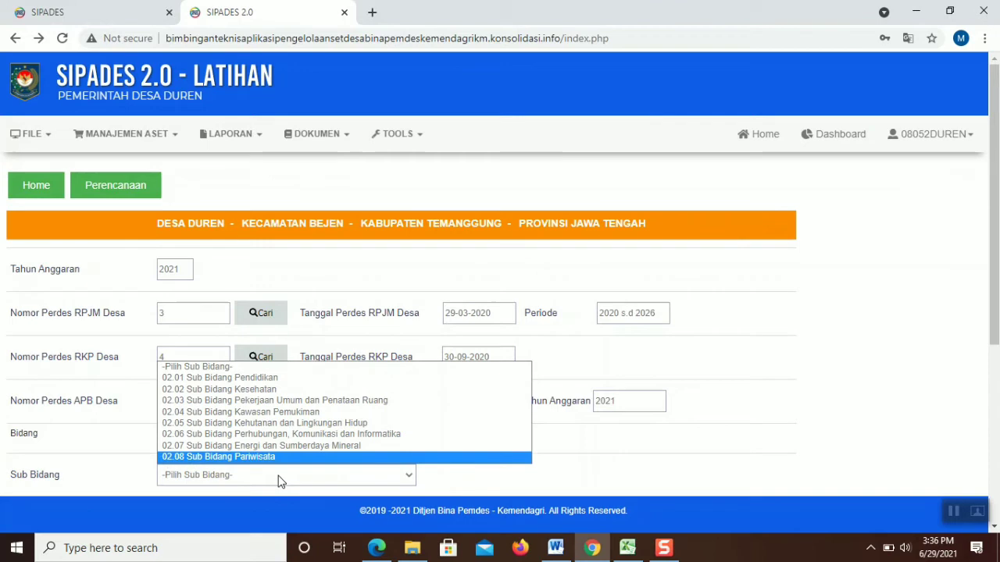
left_click(275, 401)
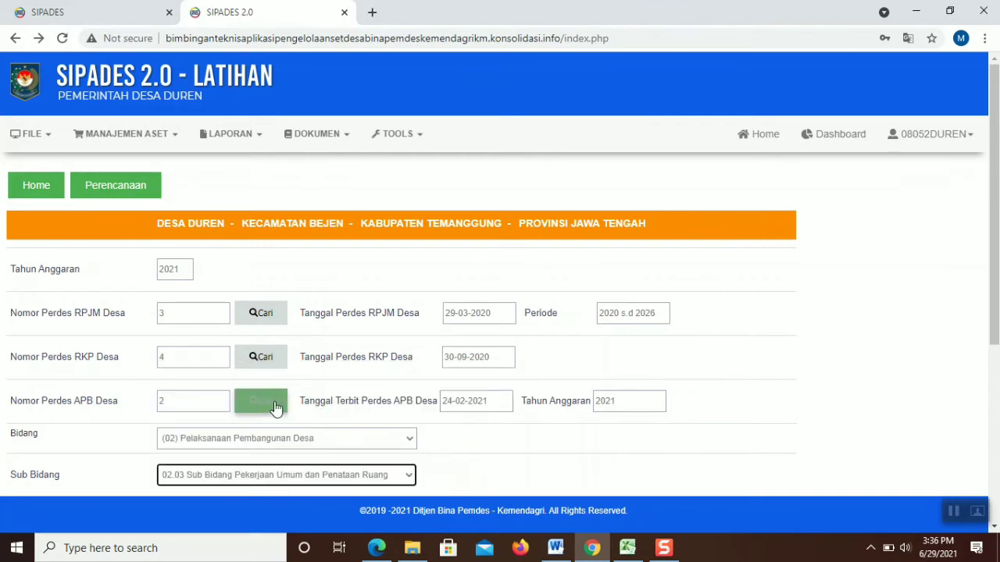
scroll(997, 209, "down", 3)
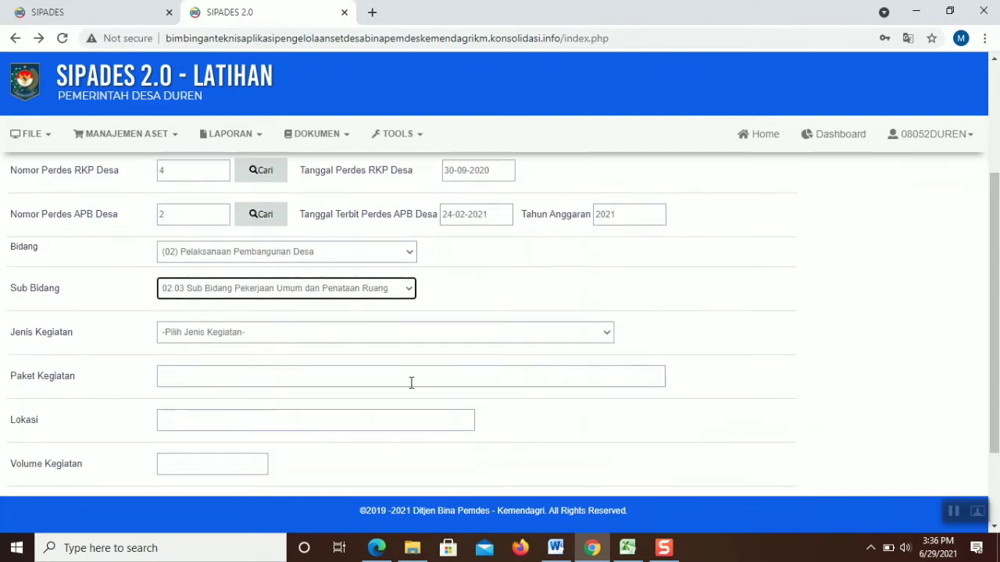
left_click(211, 337)
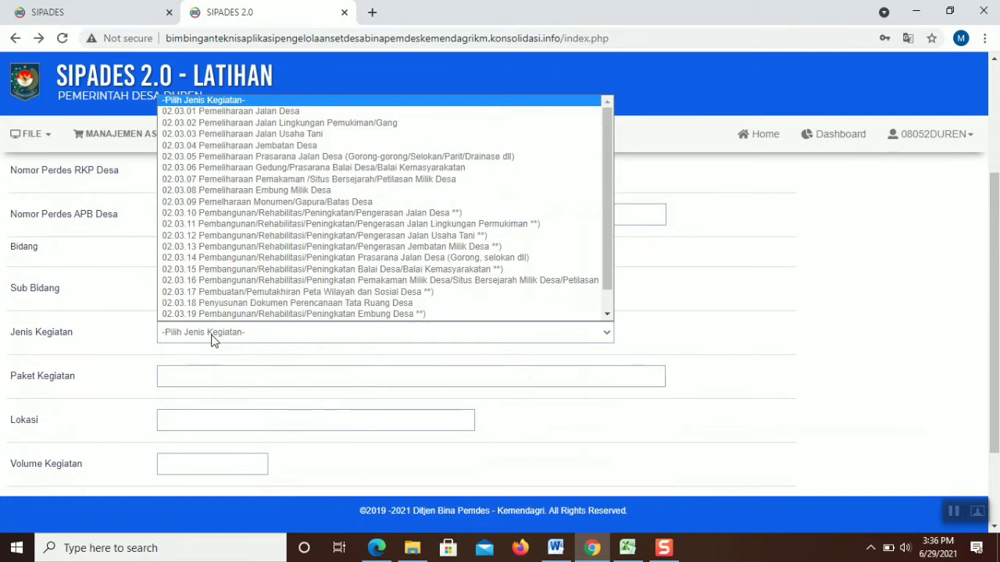
scroll(234, 280, "down", 1)
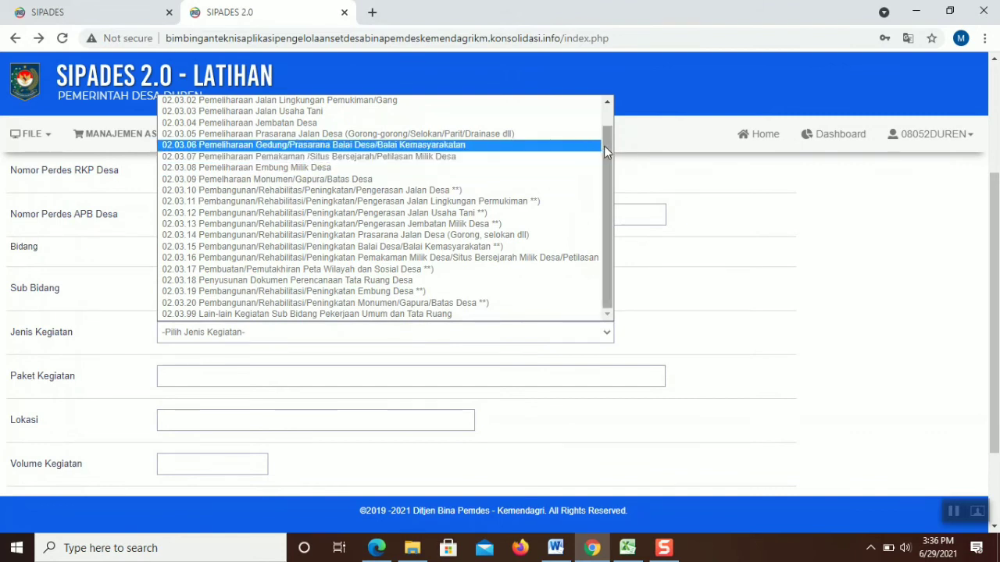
left_click_drag(609, 168, 614, 128)
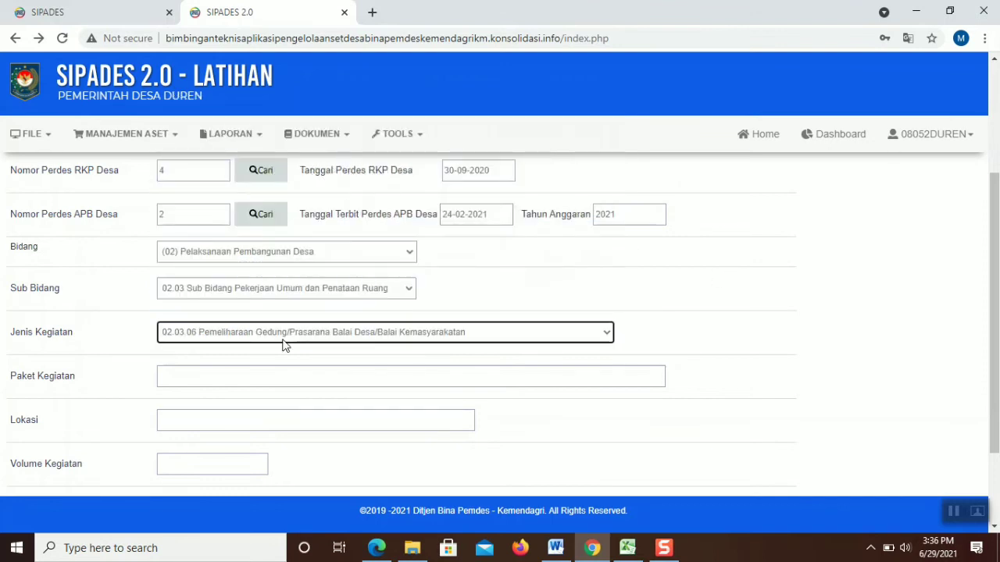
left_click(275, 376)
Switch to Sub Bidang 02.01 Pendidikan, activity 02.01.07, package 1, then return to the login page
left_click(336, 293)
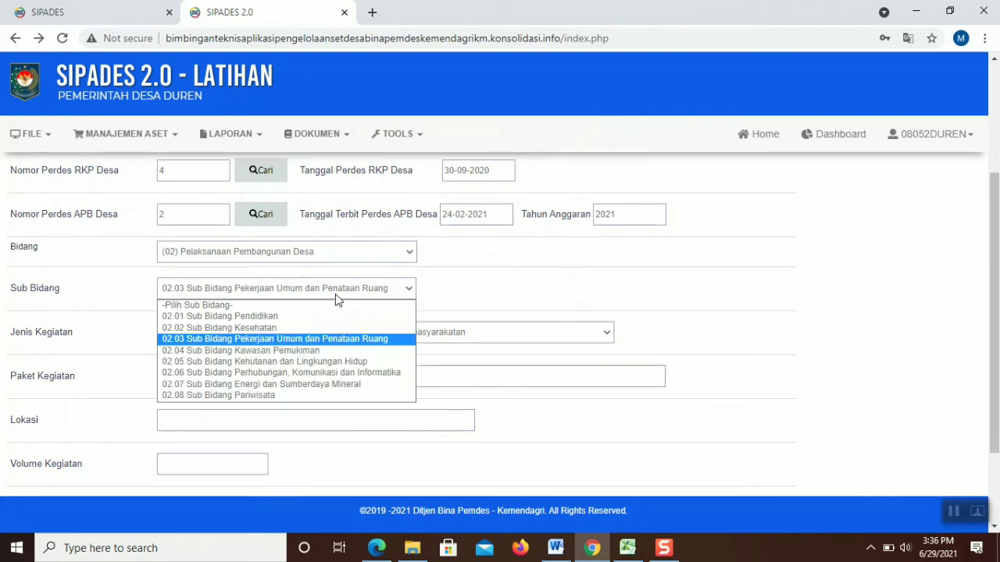
left_click(323, 316)
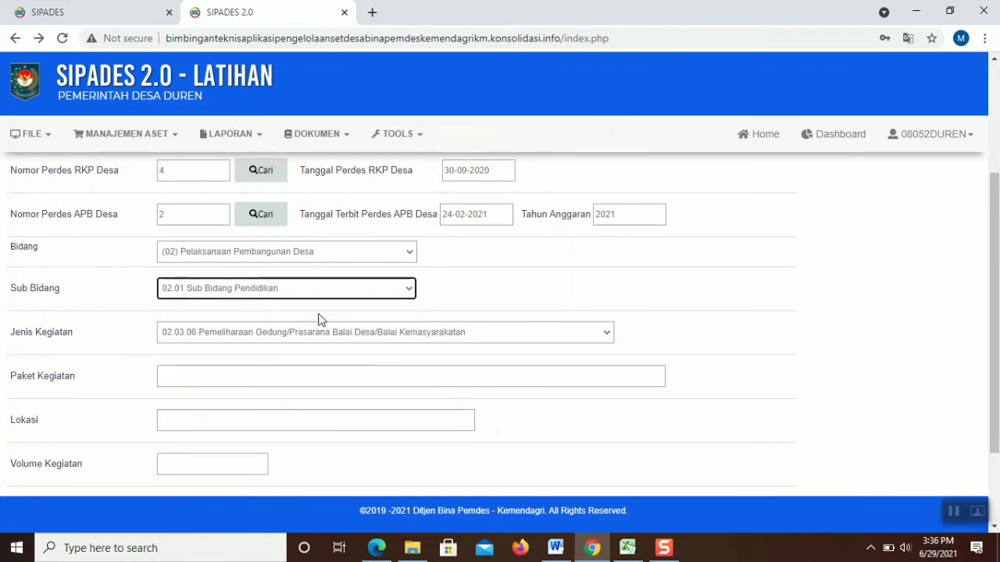
left_click(306, 335)
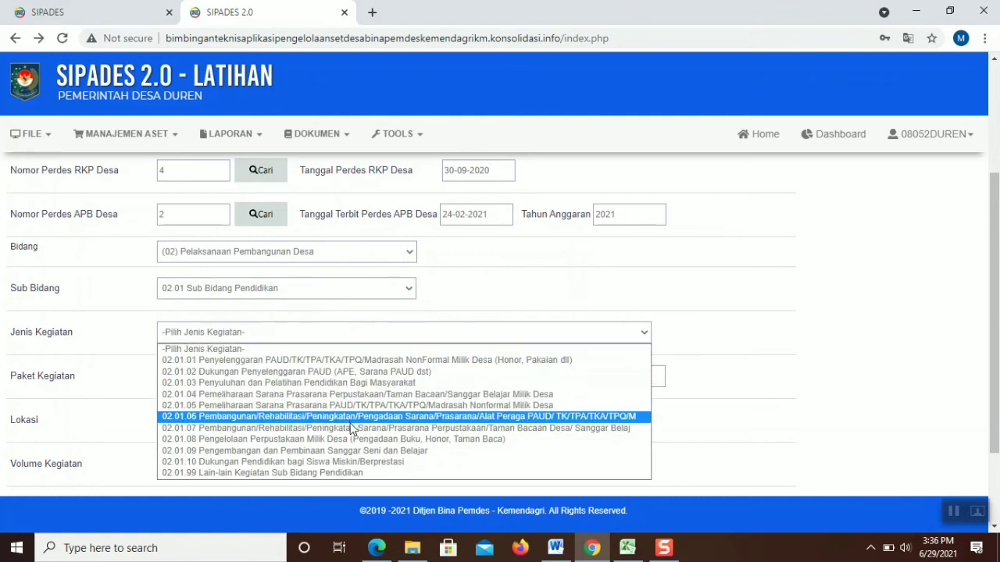
left_click(350, 428)
left_click(289, 375)
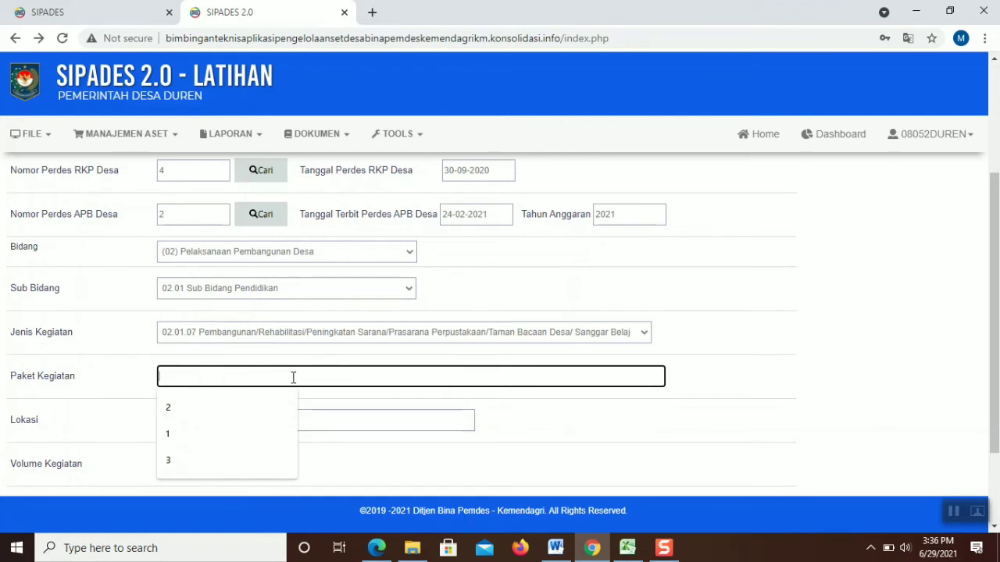
type("1")
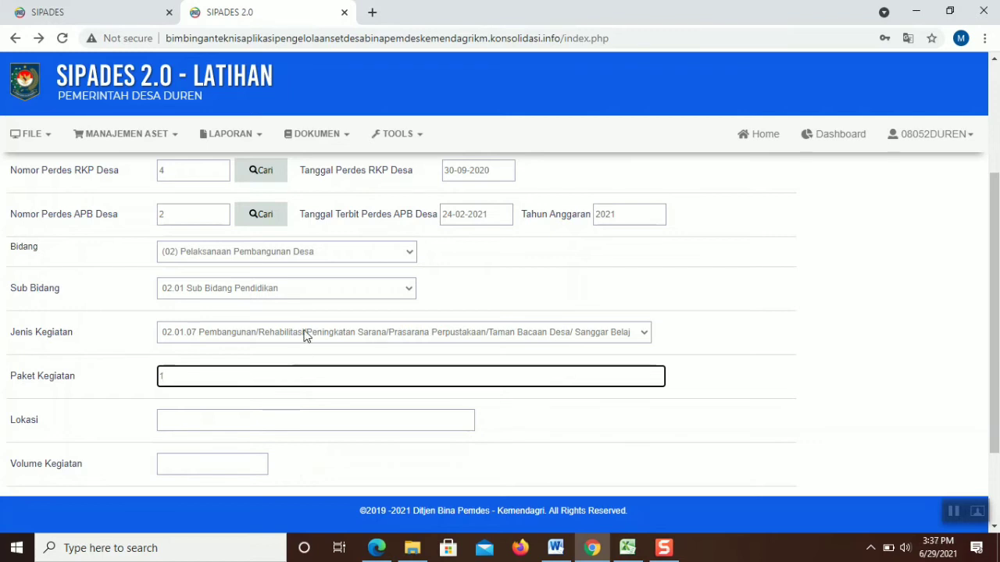
key("alt+Left")
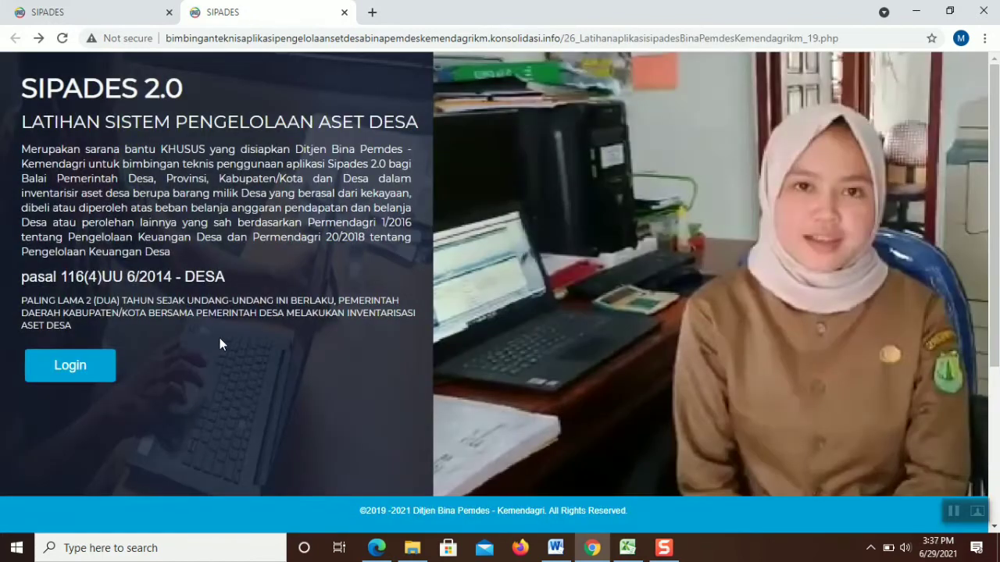
left_click(113, 371)
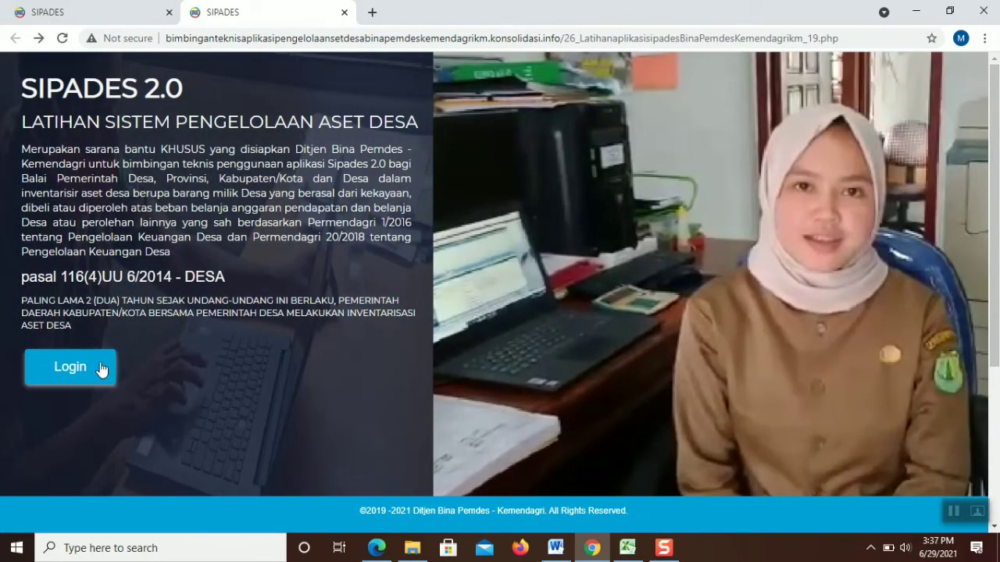
Log in to SIPADES 2.0 with the account password, retrying after the unregistered-user warning
left_click(437, 330)
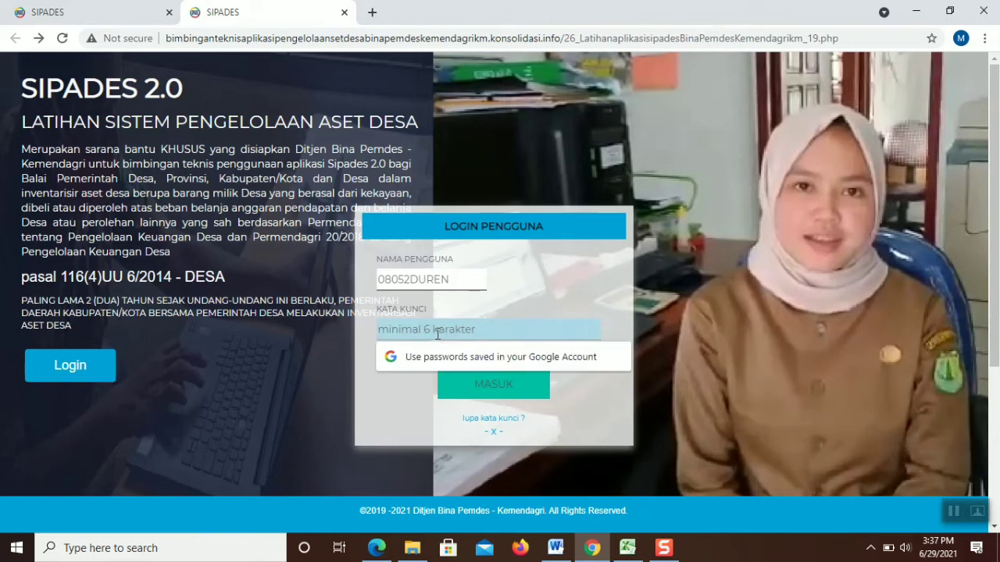
type("**********")
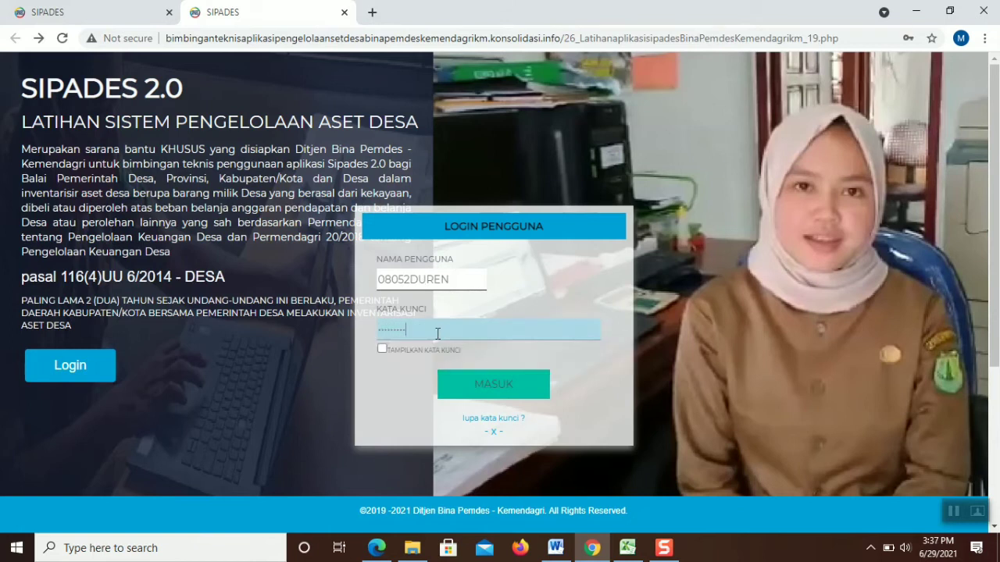
key("Return")
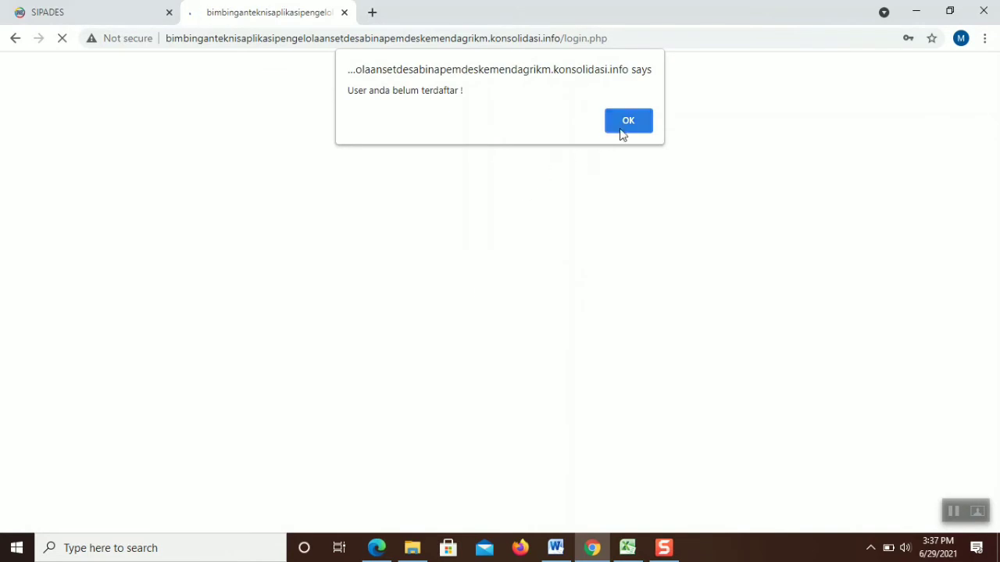
left_click(618, 130)
left_click(48, 374)
left_click(422, 331)
type("••••••")
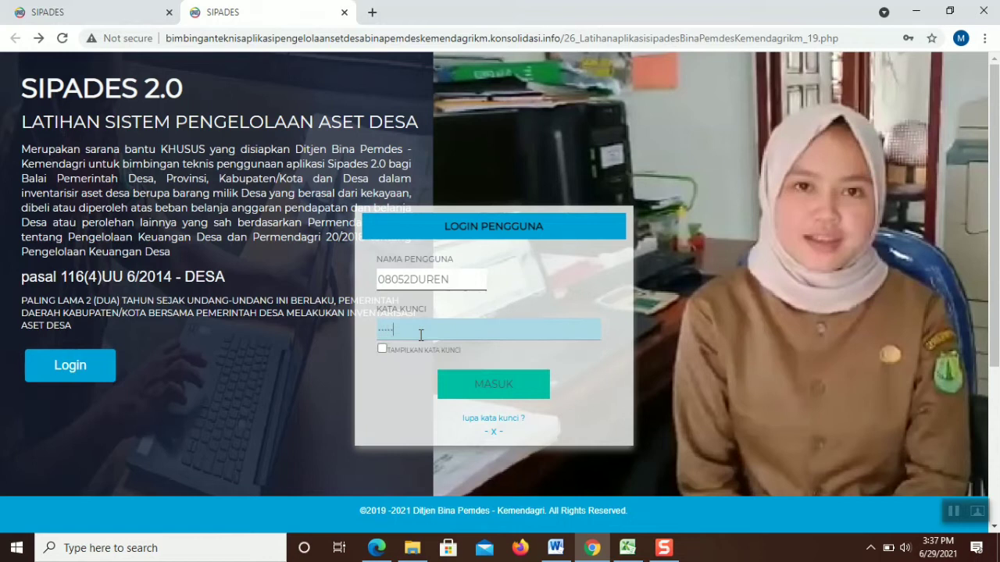
type("••••")
left_click(469, 408)
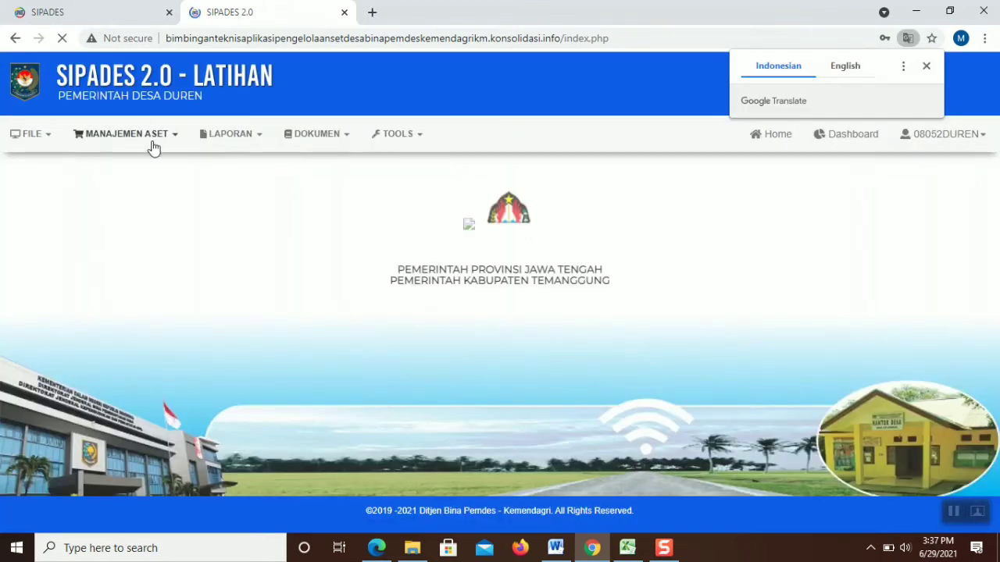
Open a new asset planning form and link RPJM Desa regulation 3
left_click(153, 142)
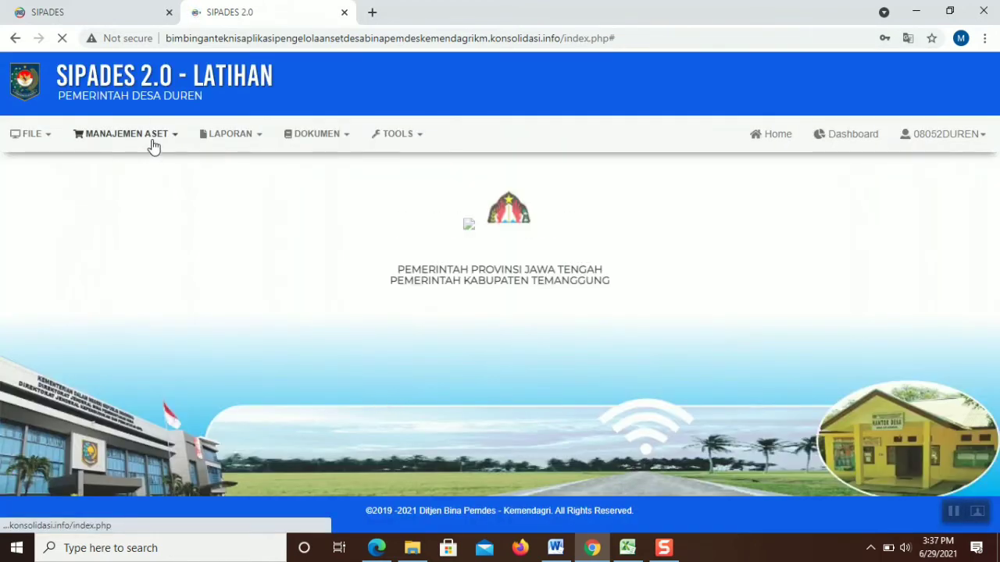
left_click(152, 146)
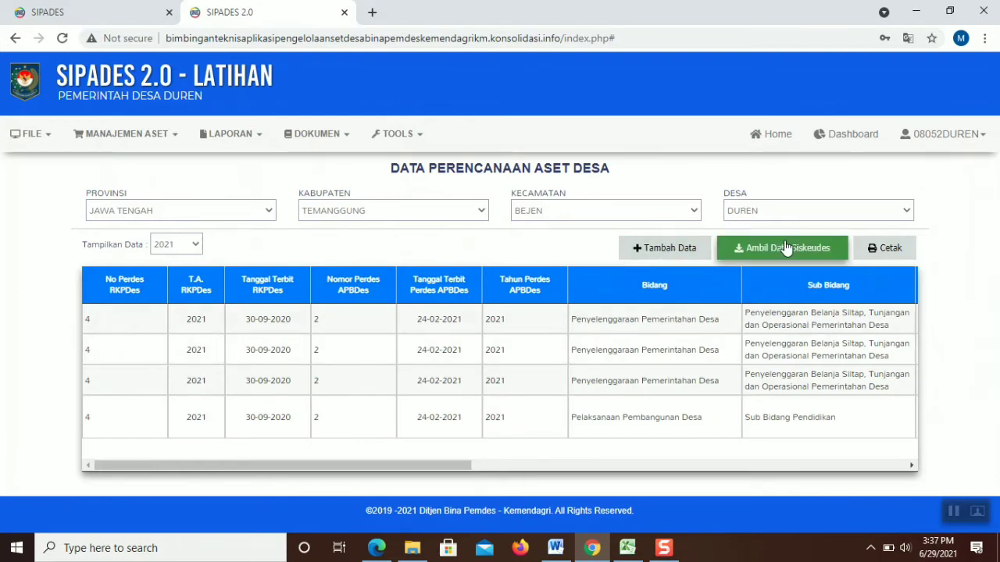
left_click(676, 250)
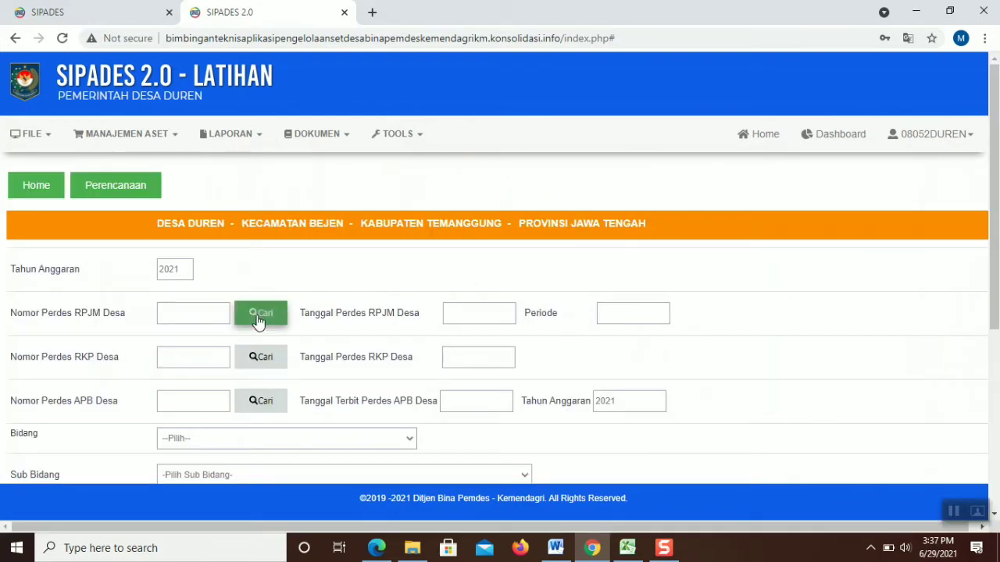
left_click(258, 320)
left_click(621, 166)
left_click(270, 357)
Link RKP Desa regulation 4 and APB Desa regulation 2 to the plan
left_click(621, 165)
left_click(258, 402)
left_click(617, 166)
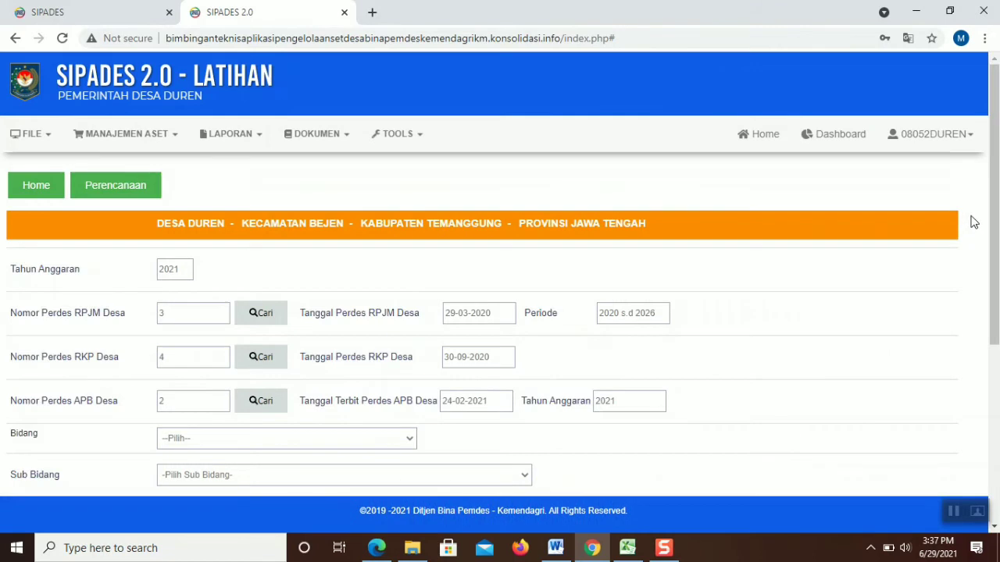
left_click_drag(989, 205, 941, 301)
Classify it as Bidang (02), Sub Bidang 02.01 Pendidikan, activity 02.01.06 PAUD facilities
left_click(229, 247)
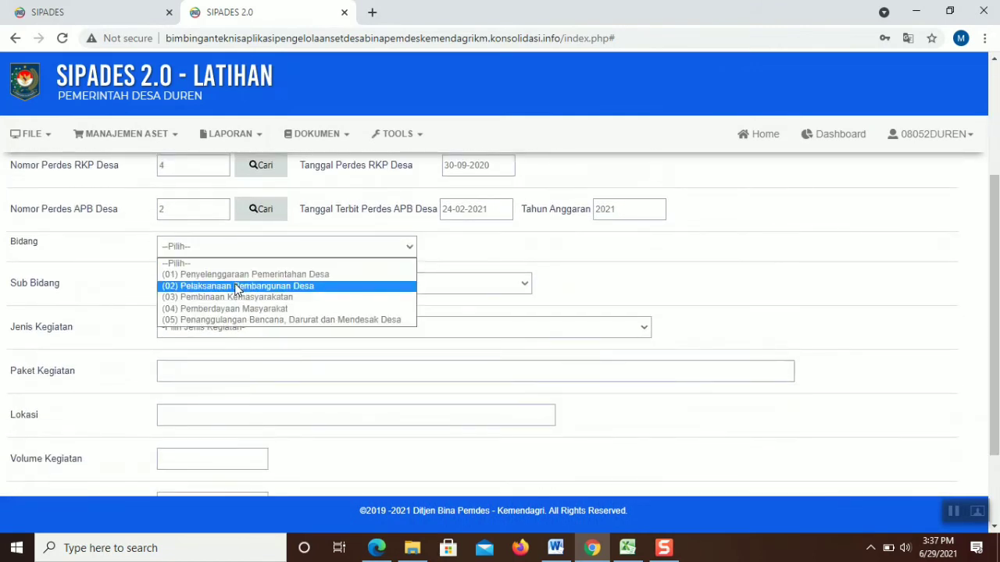
left_click(236, 287)
left_click(236, 285)
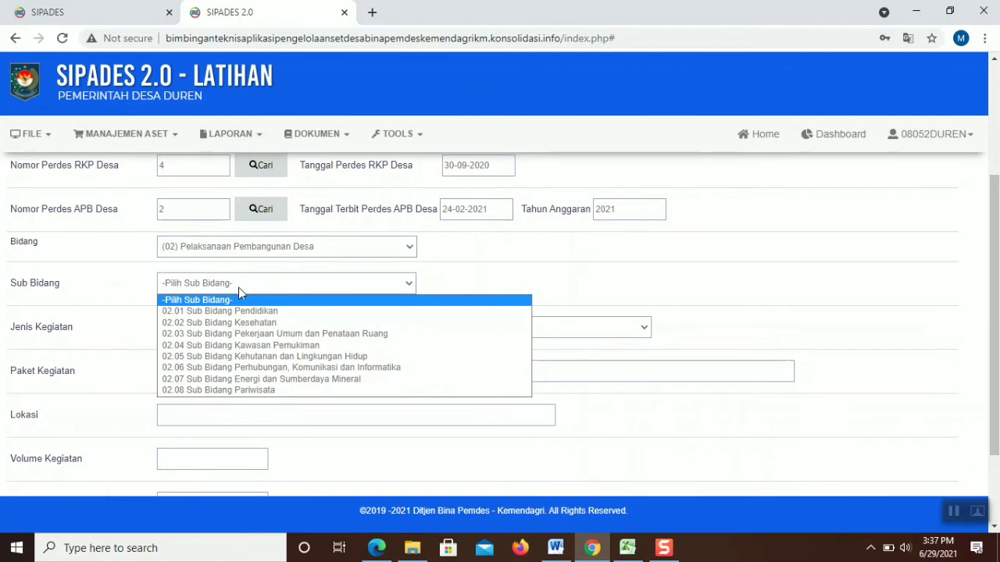
left_click(242, 311)
left_click(242, 328)
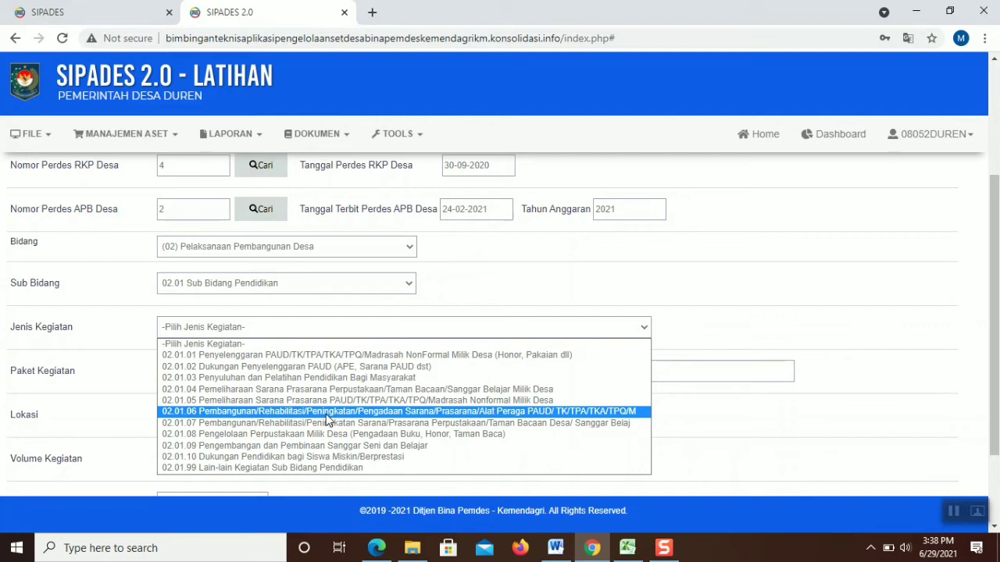
left_click(326, 414)
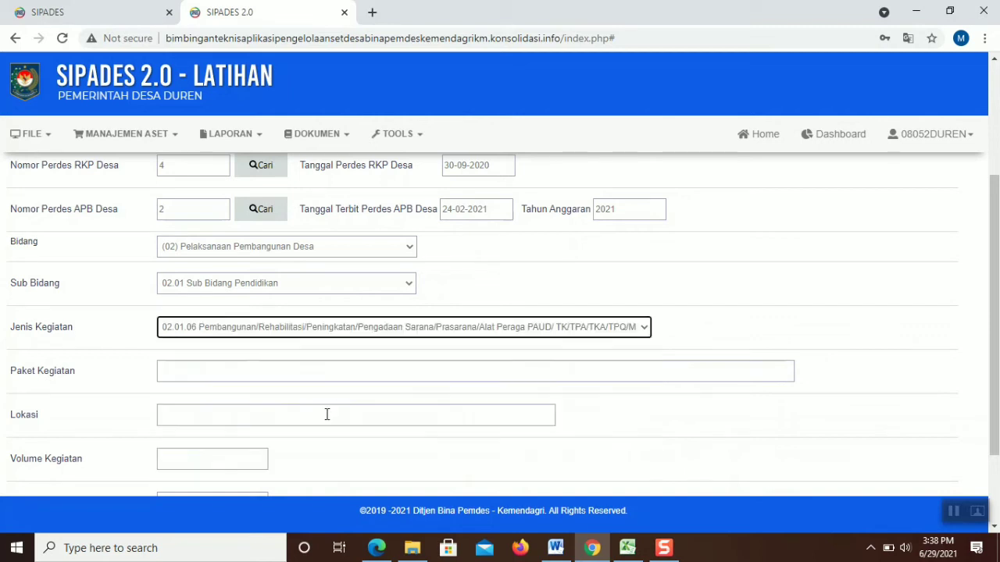
Enter activity package 1 and location Duren
left_click(342, 372)
type("1")
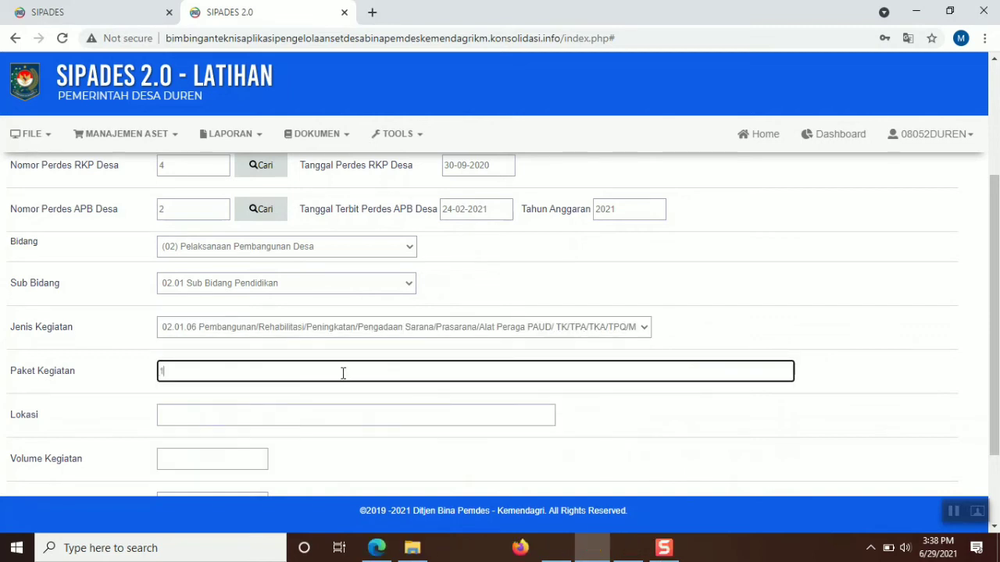
left_click(320, 412)
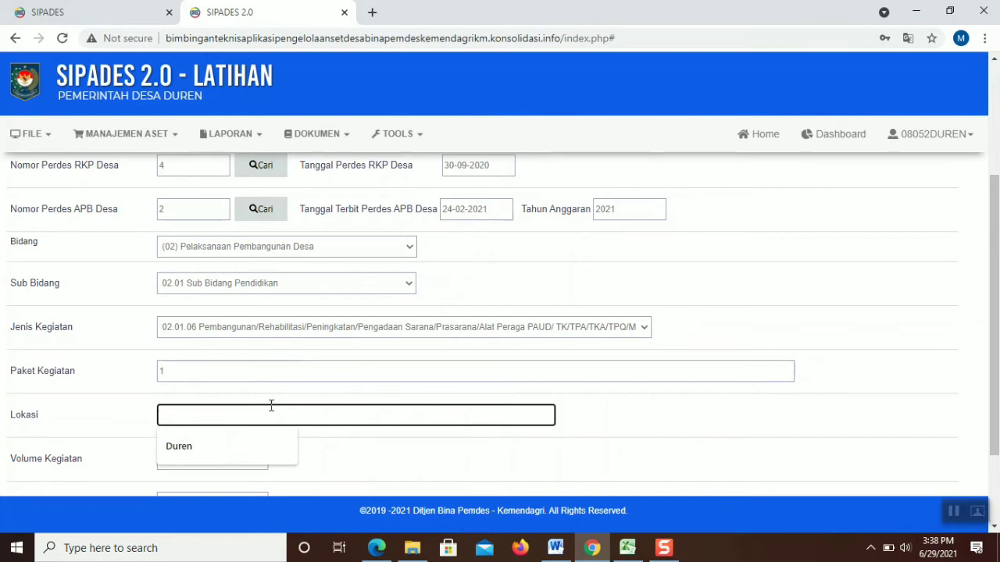
left_click(221, 448)
left_click(192, 459)
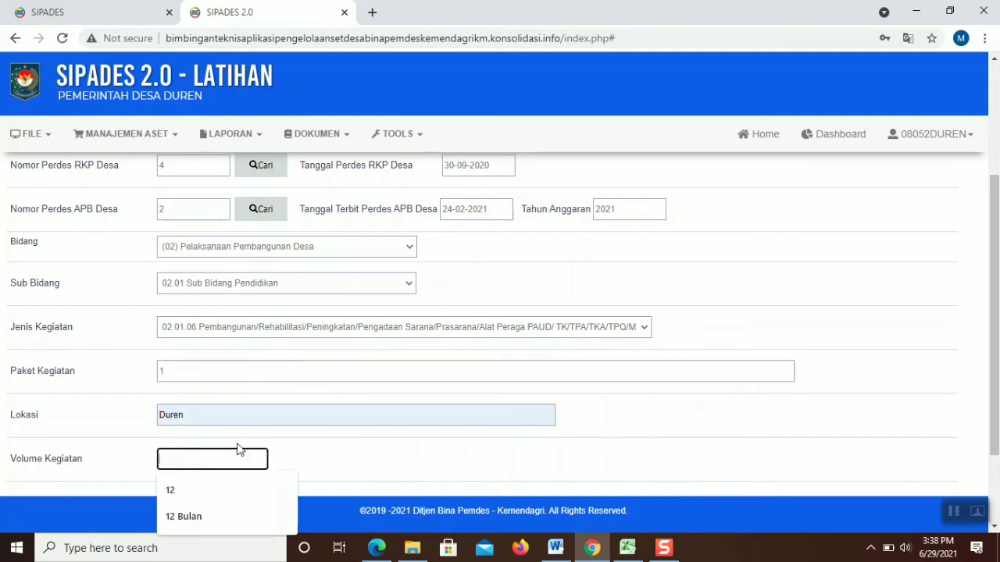
Enter volume 1 Unit and a budget of 200000000
left_click_drag(995, 226, 995, 288)
type("1")
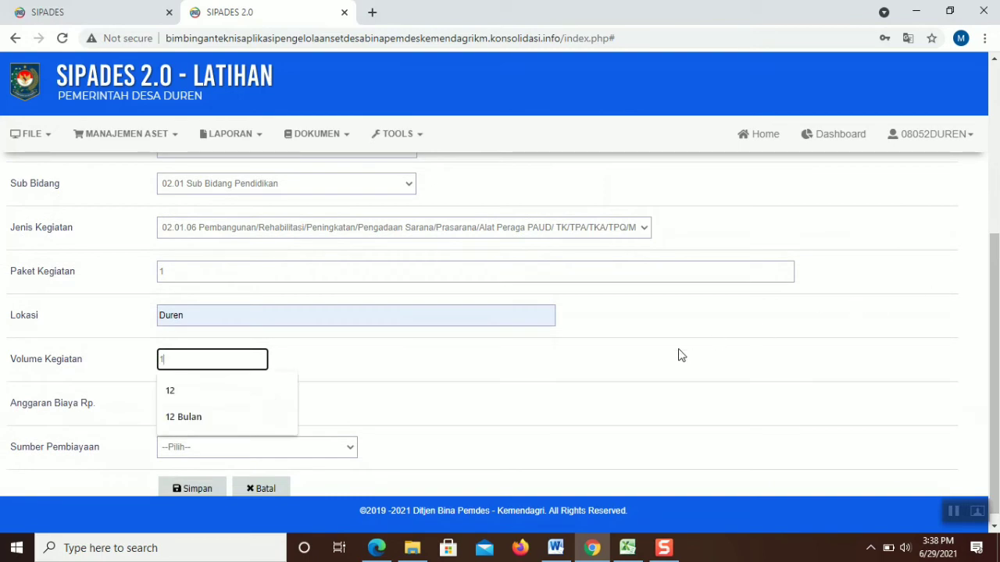
type("uni")
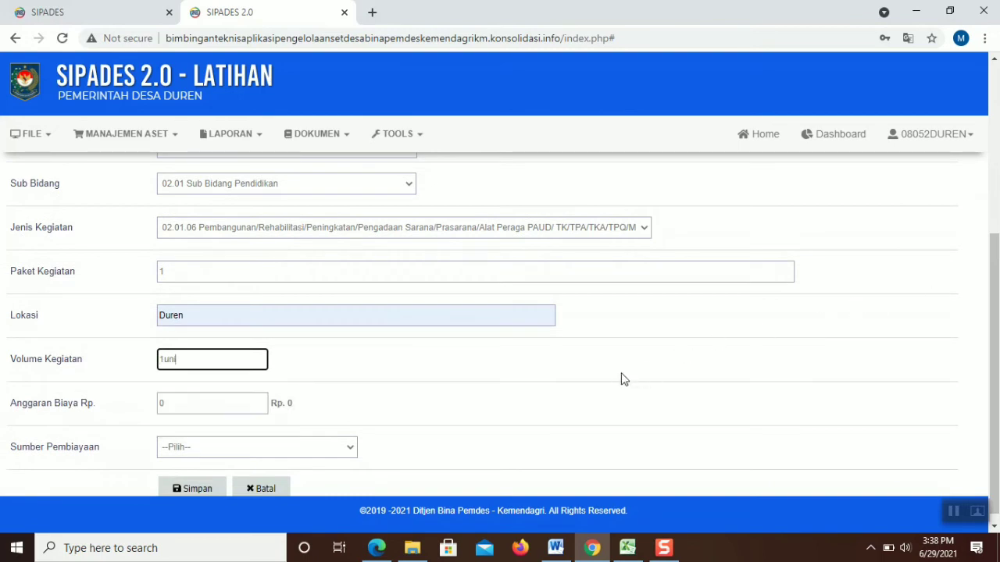
key("BackSpace")
key("BackSpace")
key("BackSpace")
type("Unit")
left_click(260, 401)
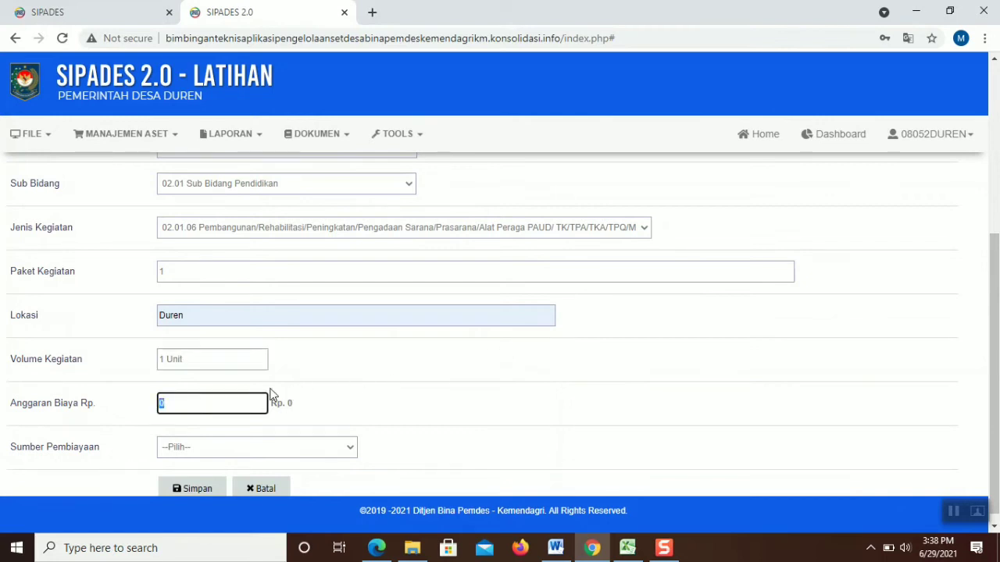
type("200000000")
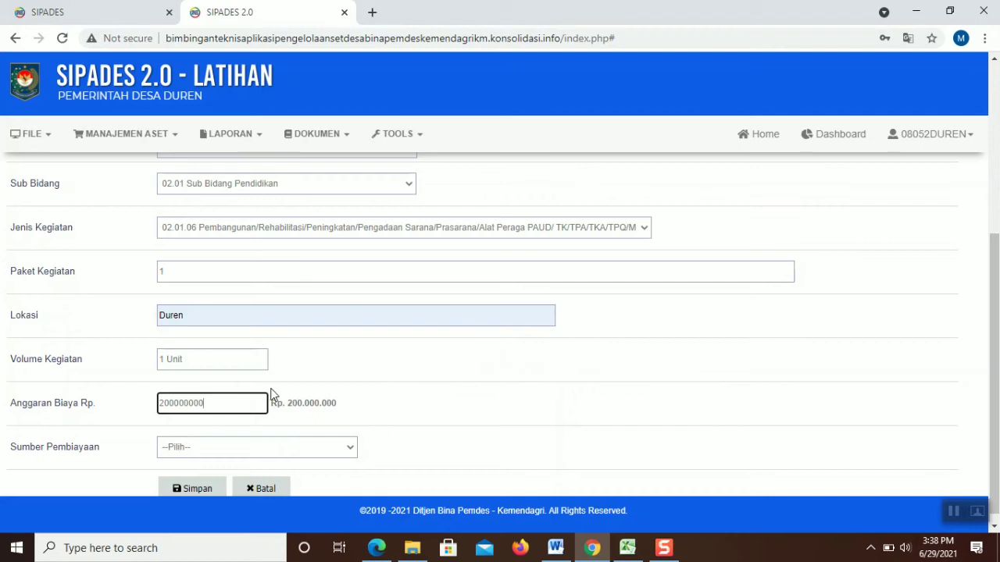
left_click(276, 444)
Choose Dana Desa funding and save the PAUD plan, then toggle the hidden tray icons
left_click(263, 374)
left_click(197, 488)
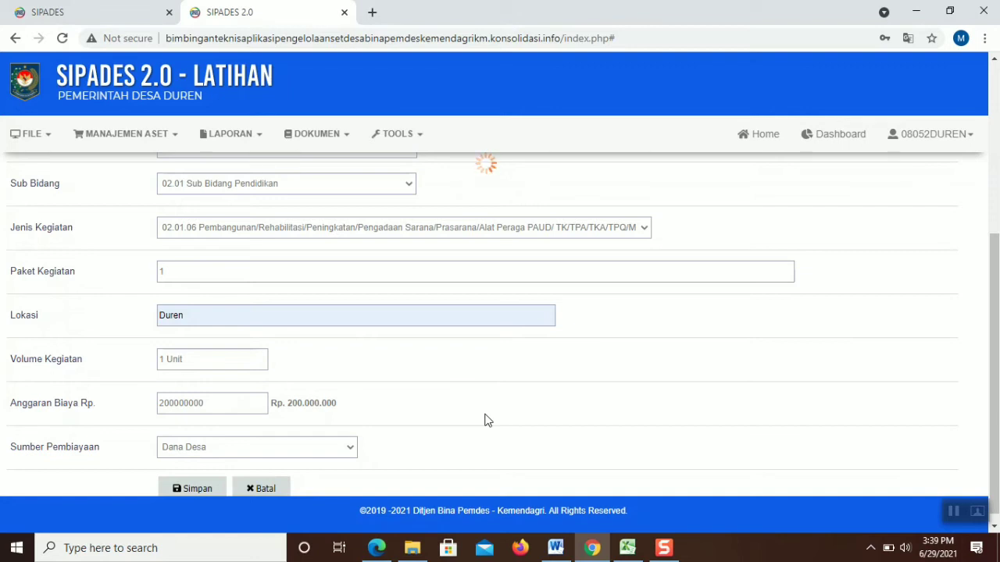
left_click(872, 550)
left_click(872, 550)
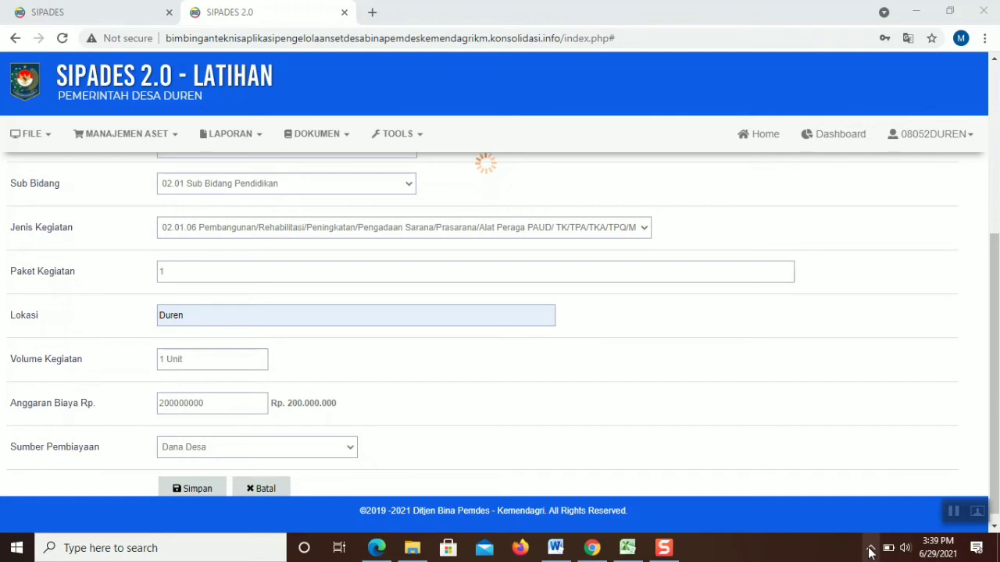
left_click(871, 550)
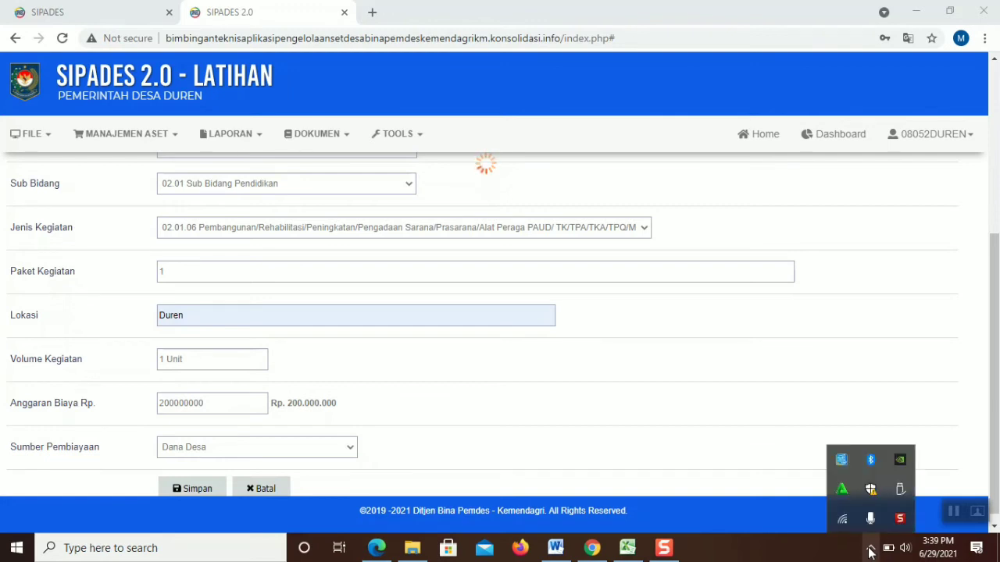
left_click(871, 550)
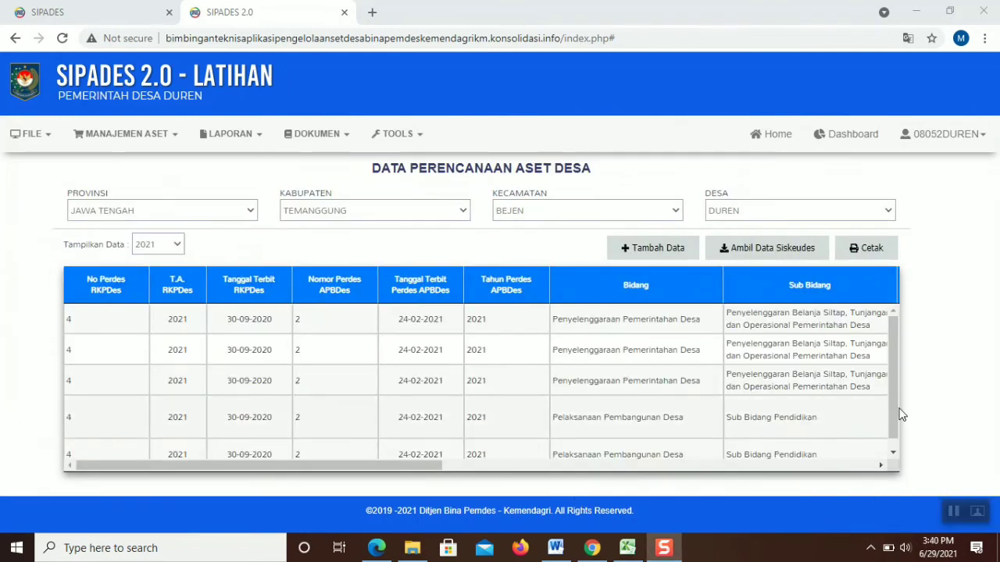
Open another planning form and pick RPJM perdes 3, RKP perdes 4 and APB perdes 2
left_click_drag(894, 411, 896, 442)
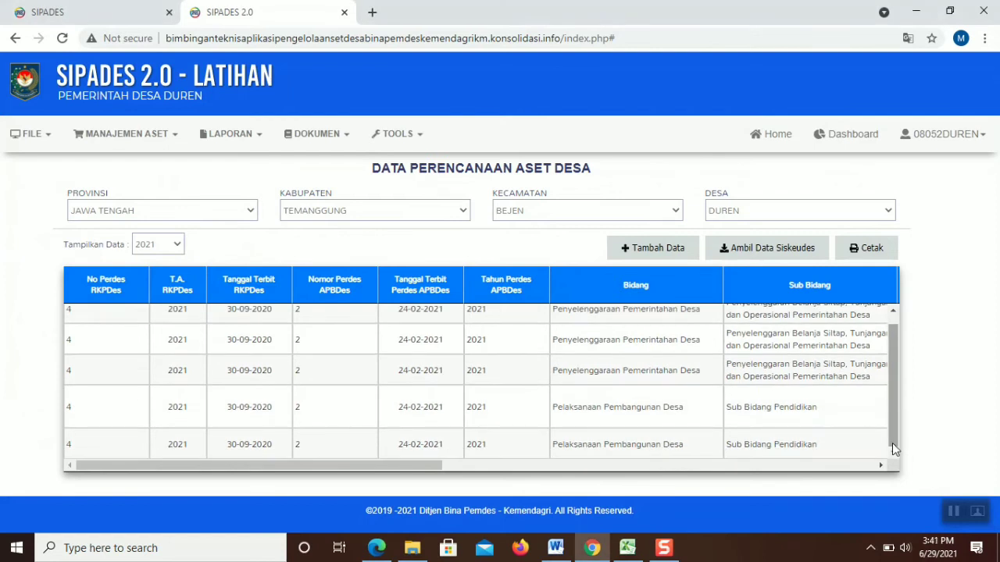
left_click(691, 260)
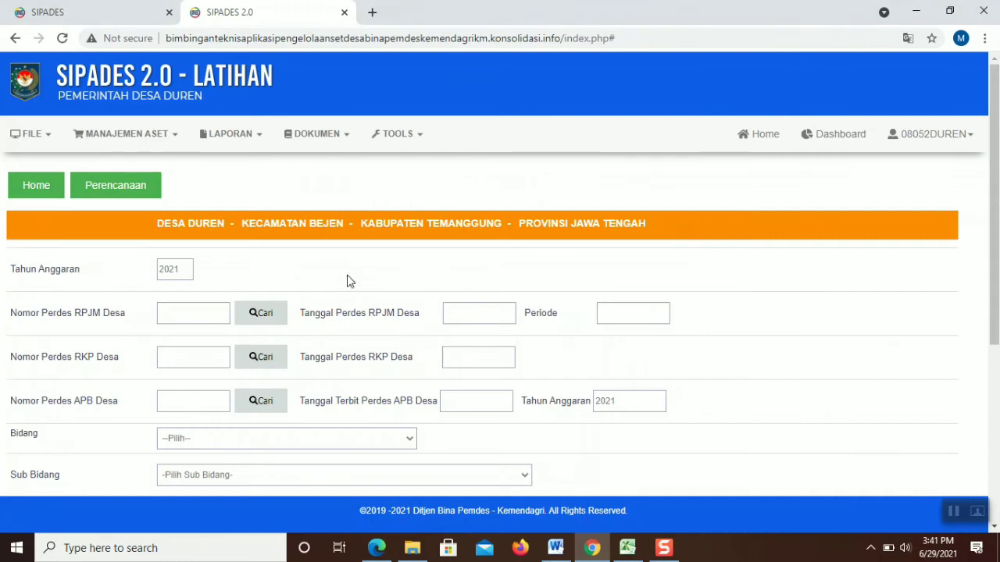
left_click(261, 313)
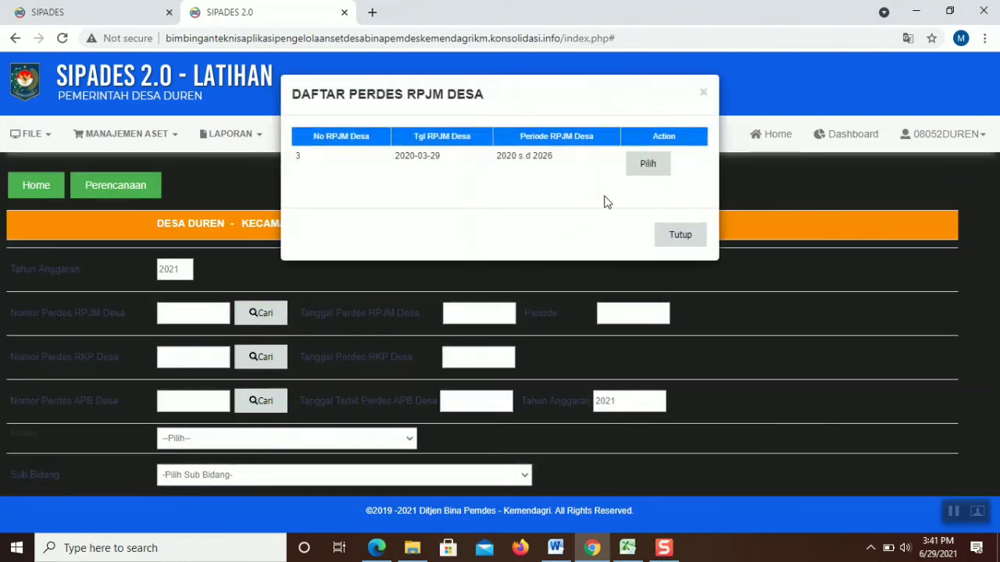
left_click(638, 174)
left_click(261, 357)
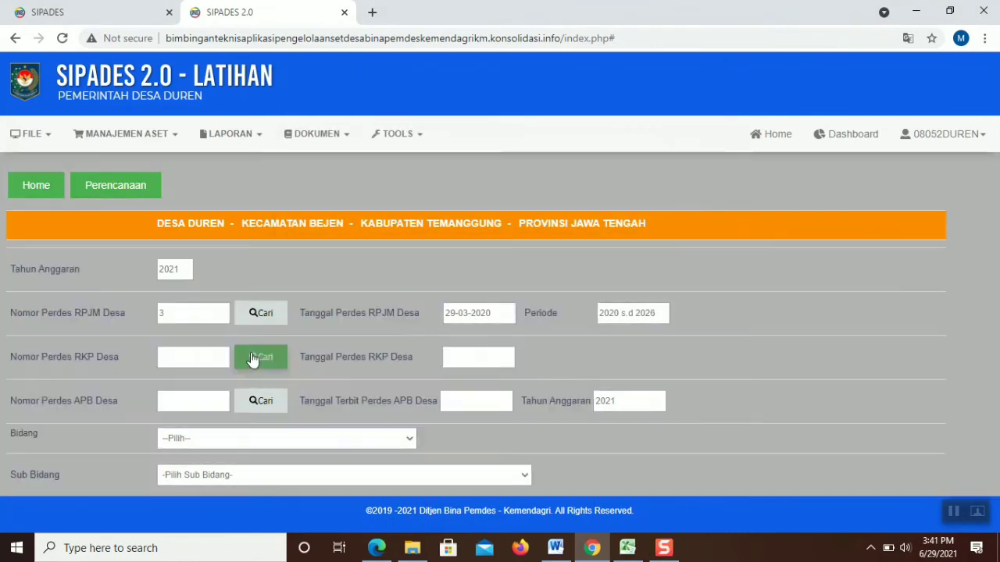
left_click(609, 172)
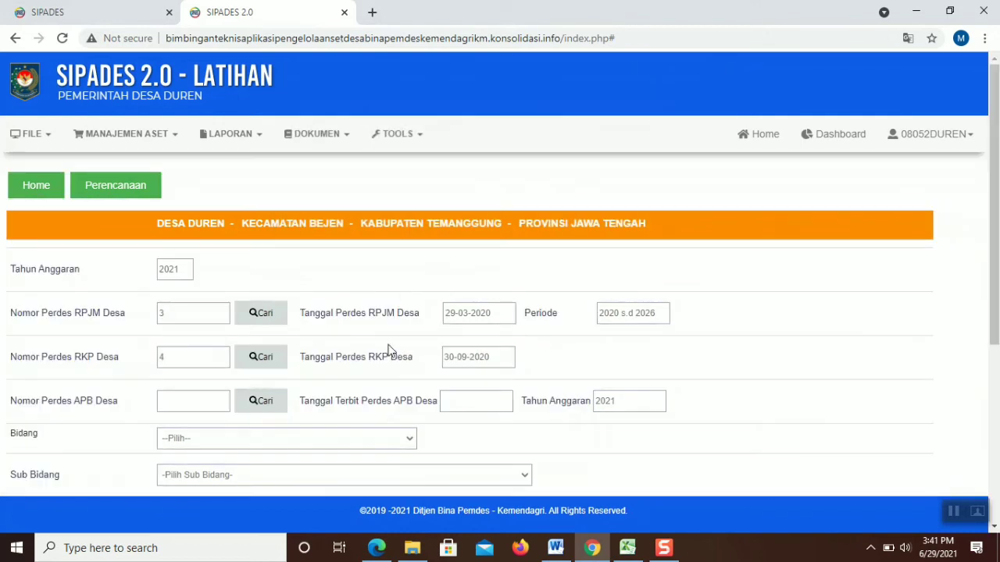
left_click(261, 403)
left_click(612, 171)
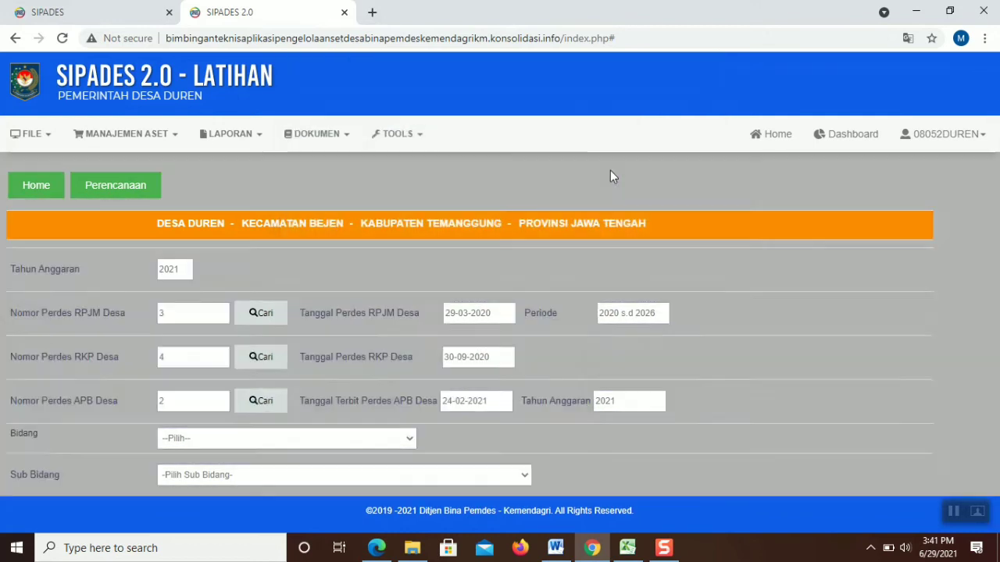
scroll(612, 176, "down", 2)
scroll(500, 324, "down", 1)
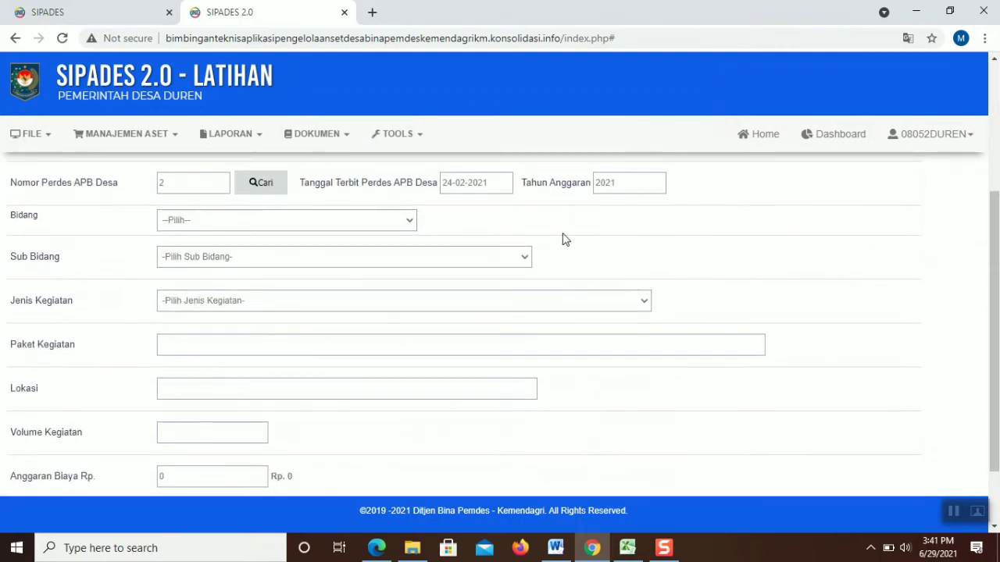
Classify it as Bidang (04) Pemberdayaan Masyarakat, Sub Bidang 04.02 Pertanian dan Peternakan, activity 04.02.99
left_click(403, 221)
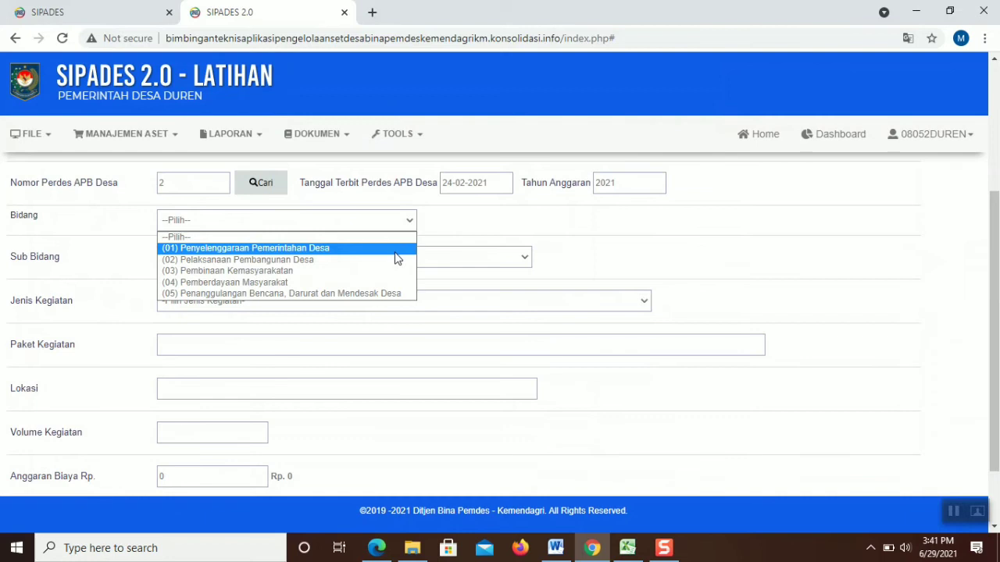
left_click(393, 283)
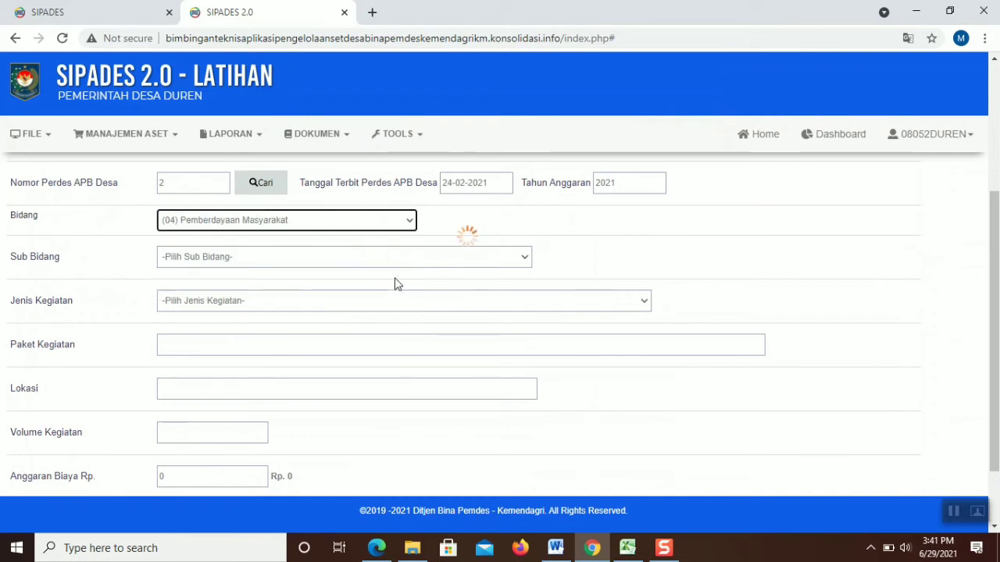
left_click(427, 254)
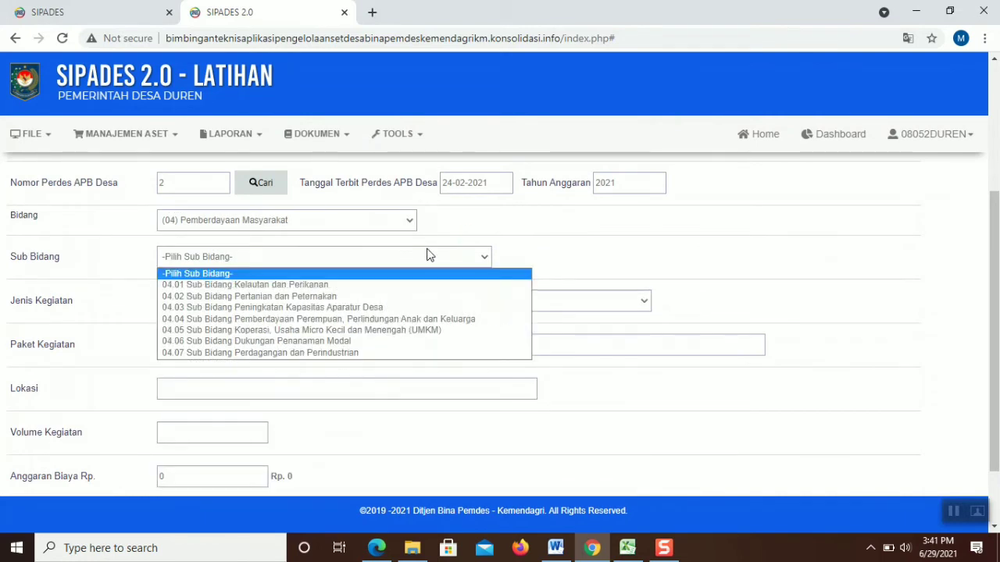
left_click(427, 297)
left_click(426, 302)
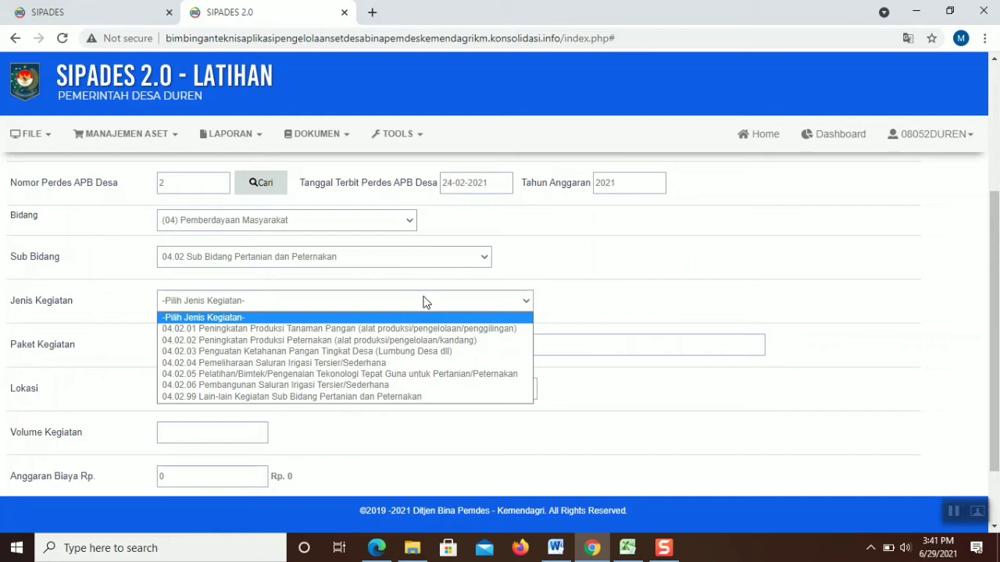
left_click(438, 272)
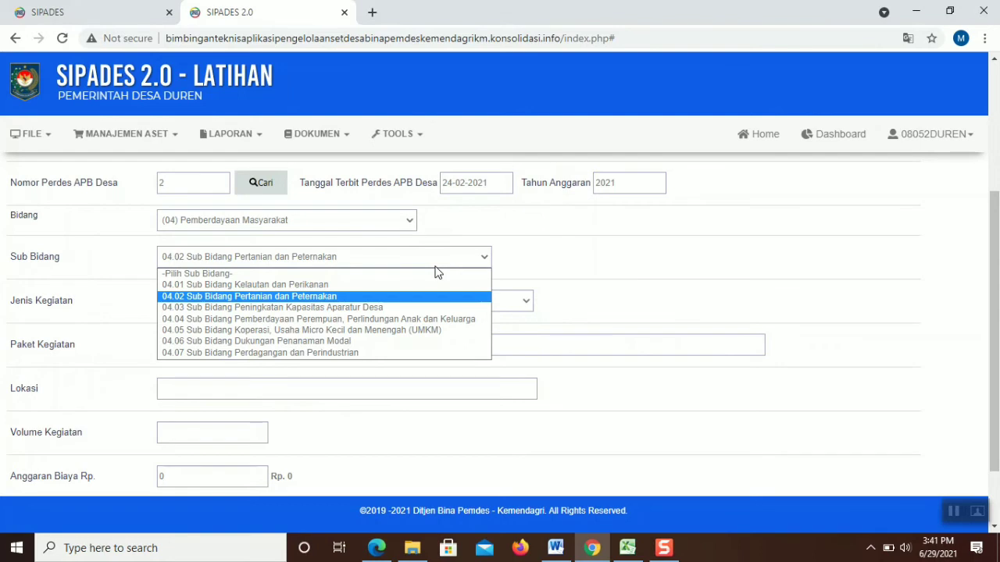
left_click(436, 267)
left_click(427, 295)
left_click(404, 396)
left_click(273, 347)
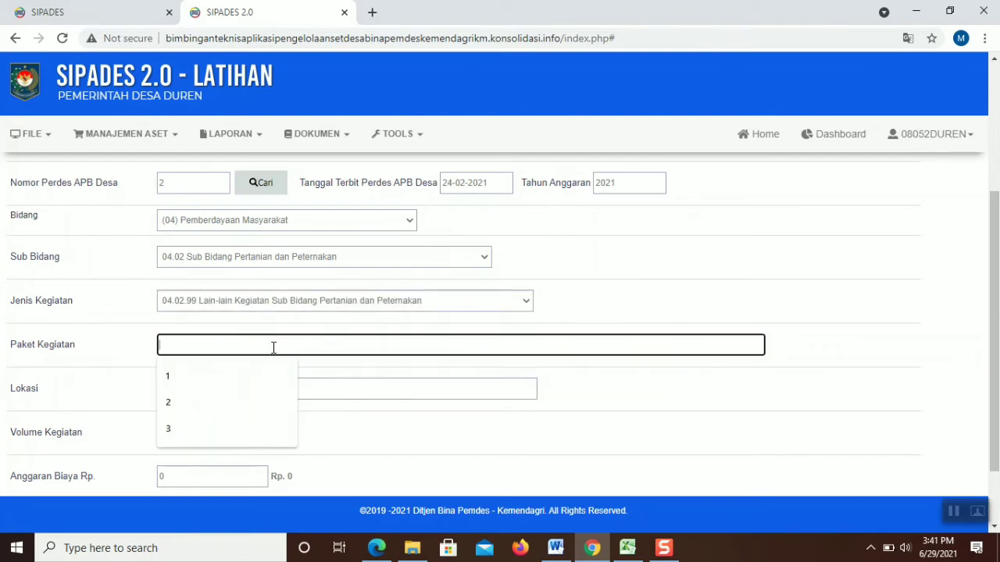
Enter package 1, location Duren, volume 30 ekor and budget 60000000
type("1")
left_click(283, 390)
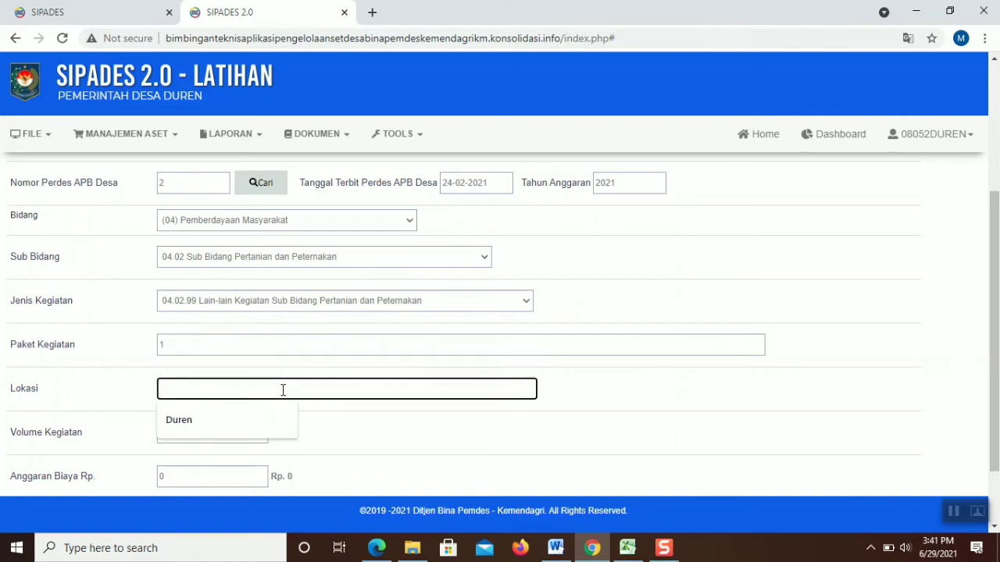
left_click(257, 422)
left_click(215, 435)
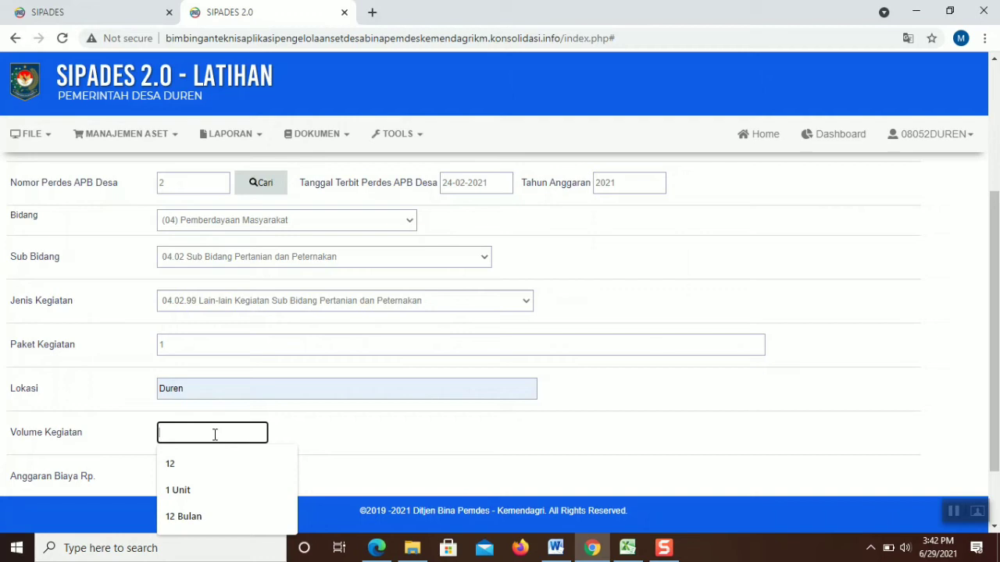
type("30")
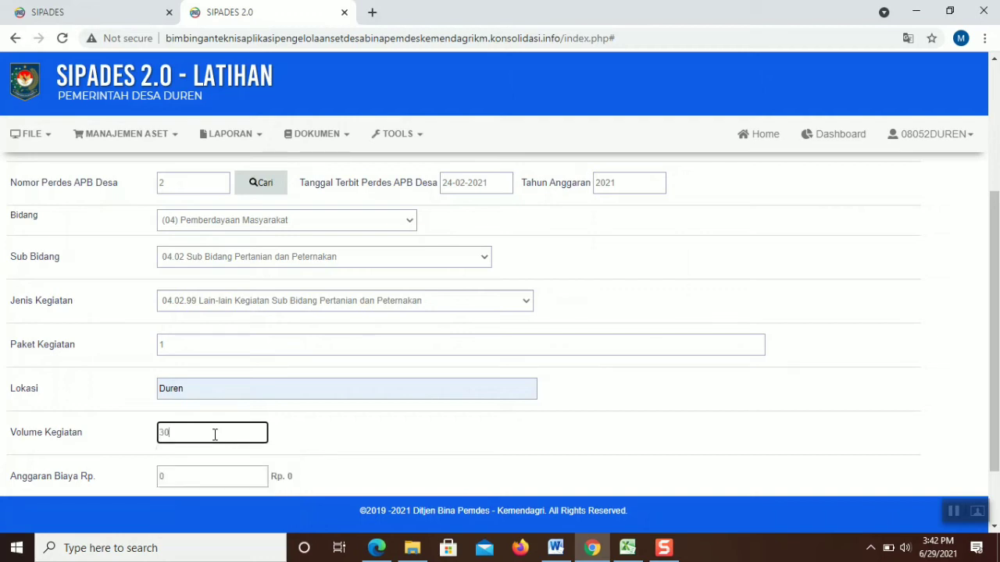
type(" ekor")
left_click(185, 473)
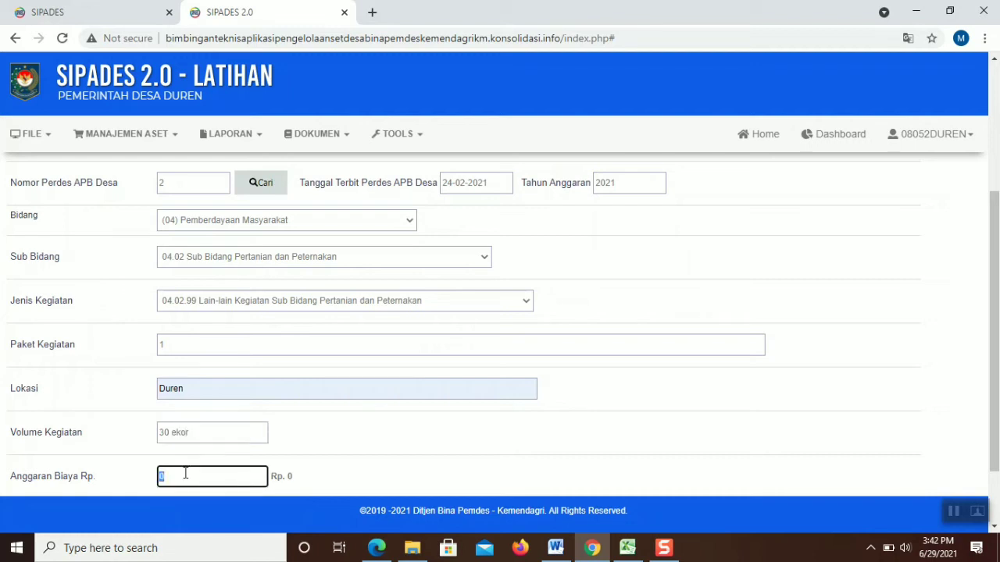
type("6")
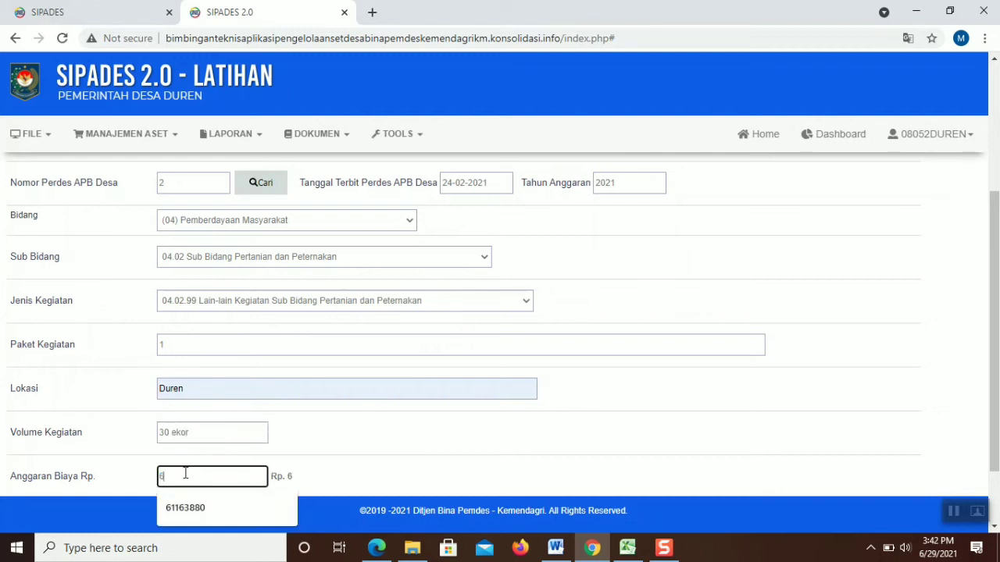
type("0000000")
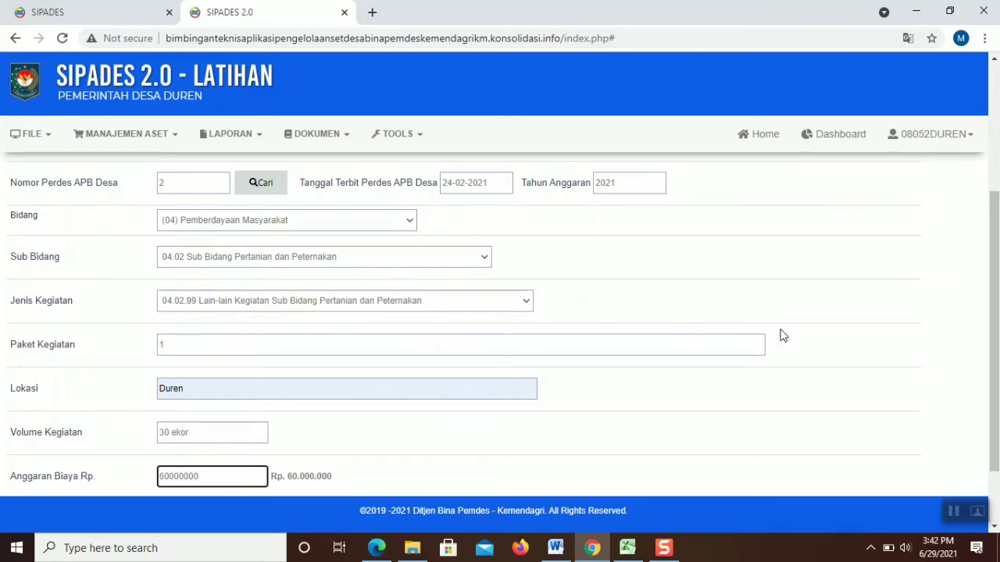
Set the funding source to Dana Desa and save the livestock plan
scroll(795, 391, "down", 2)
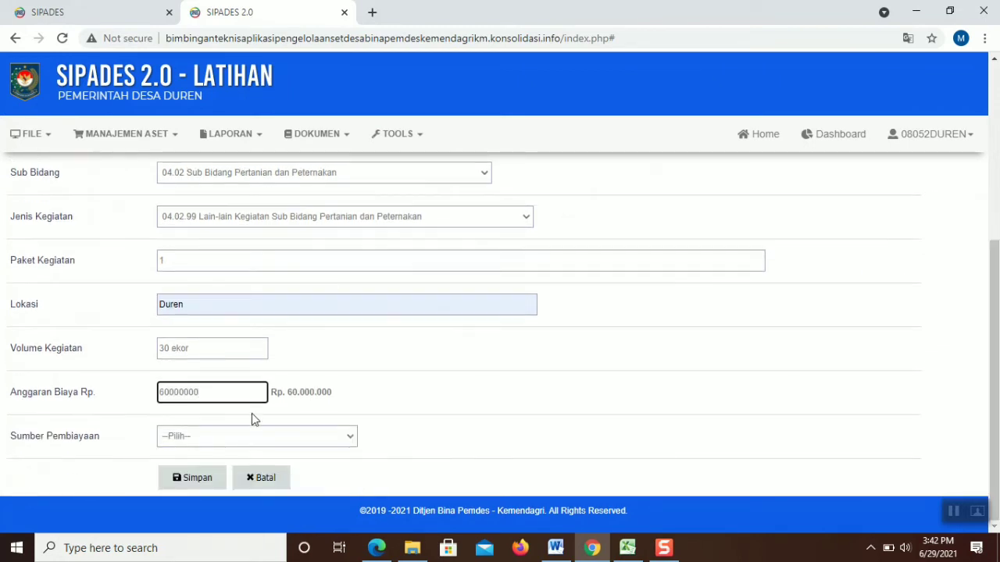
left_click(244, 441)
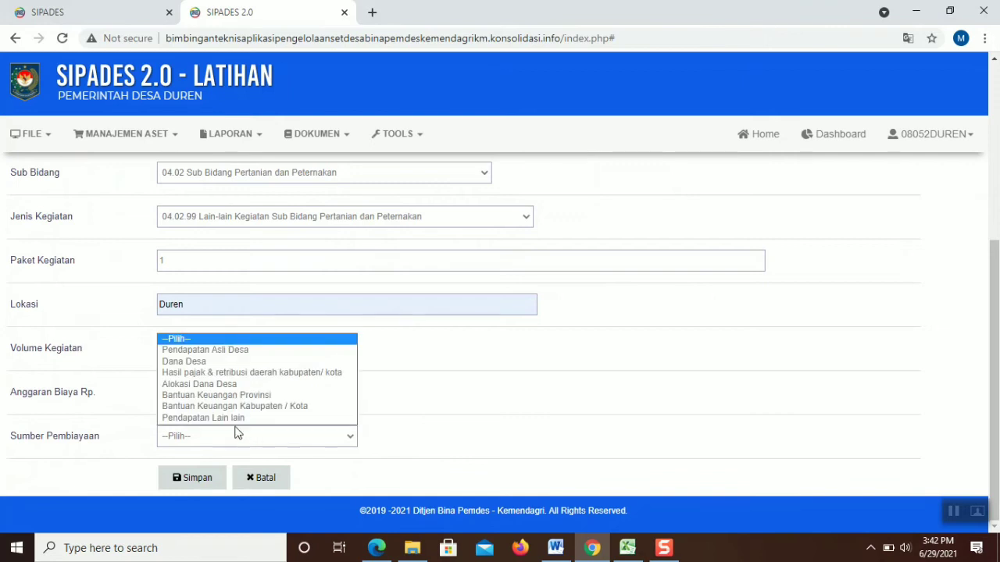
left_click(202, 362)
left_click(180, 486)
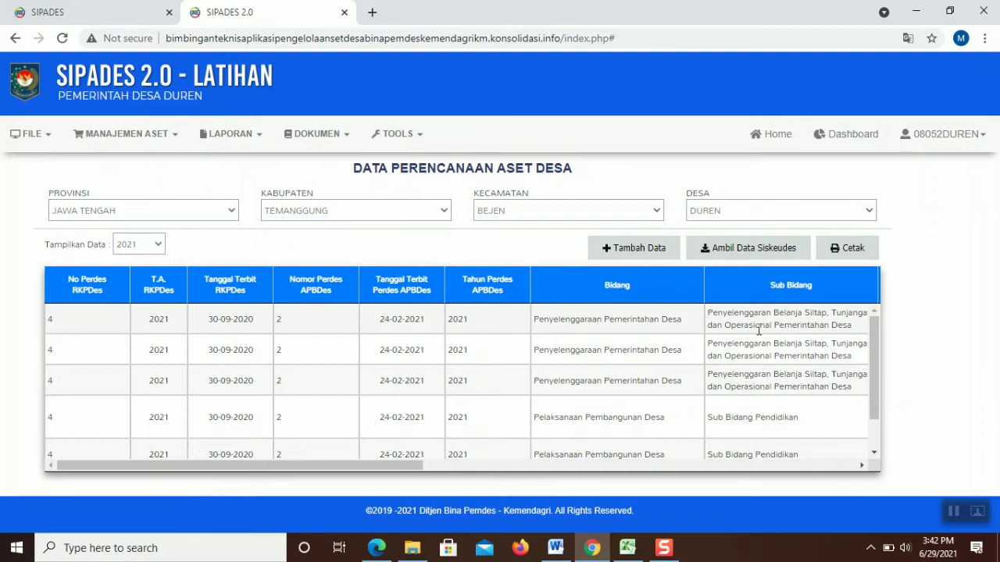
Bring the USER N PASSWORD SIPADES BEJEN Excel workbook to the front
left_click(953, 511)
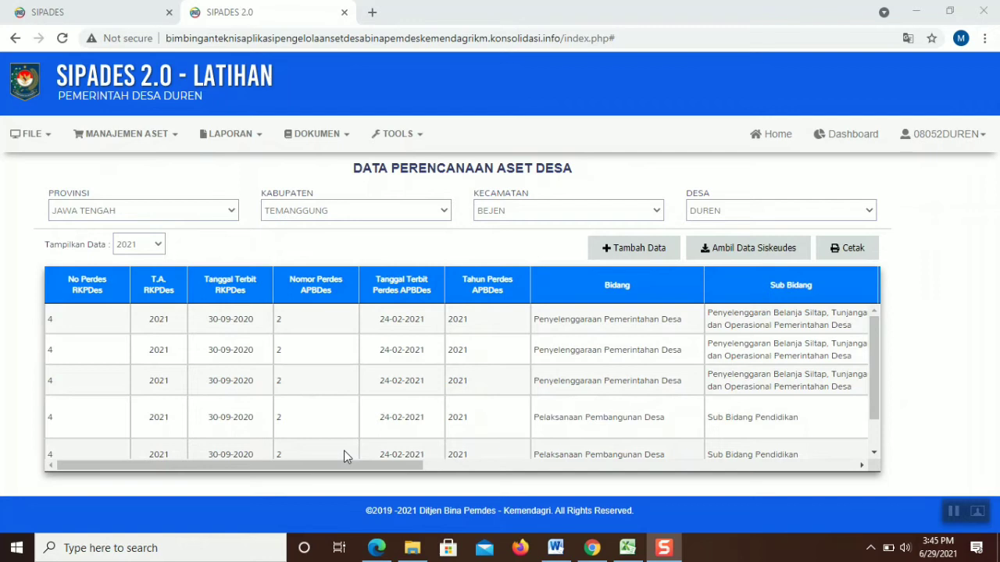
left_click(735, 255)
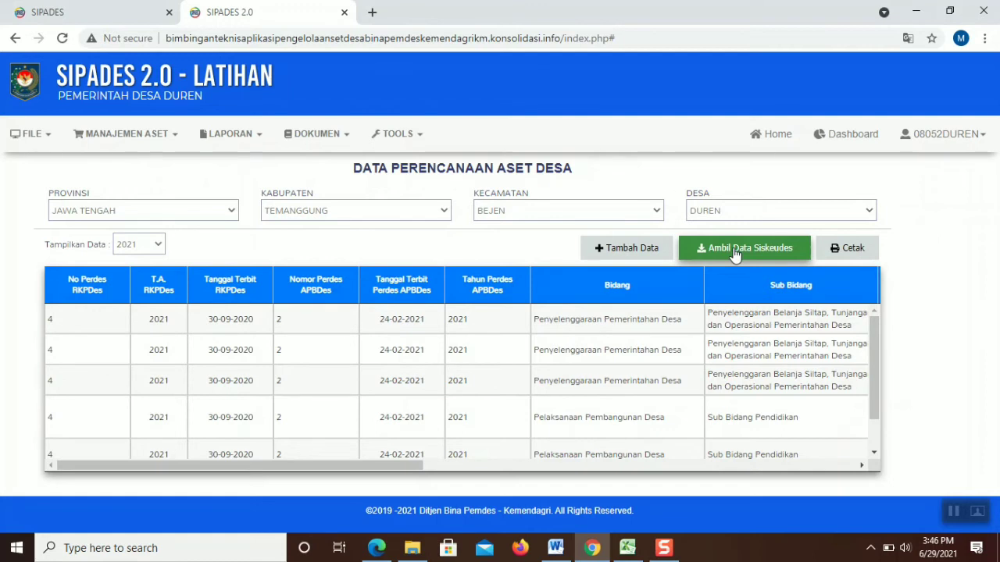
left_click(628, 548)
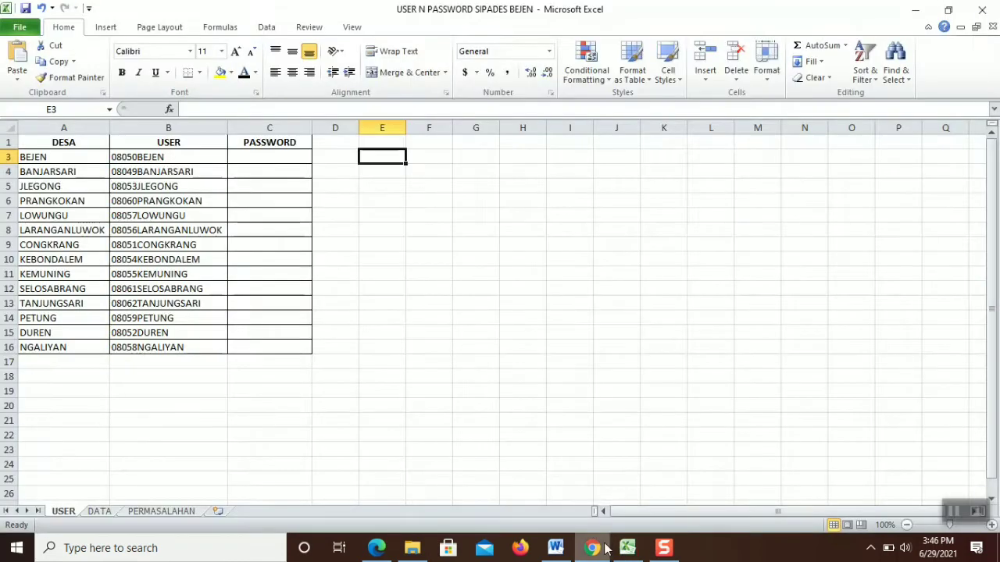
Review the Siskeudes import problem in PERMASALAHAN cells B2 and C2, then go back to SIPADES
left_click(147, 515)
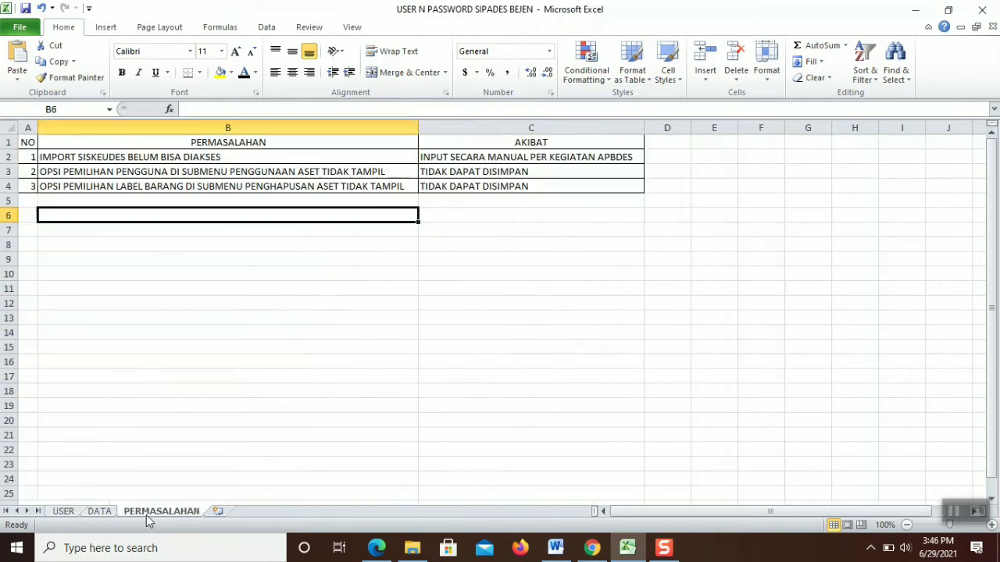
left_click(76, 162)
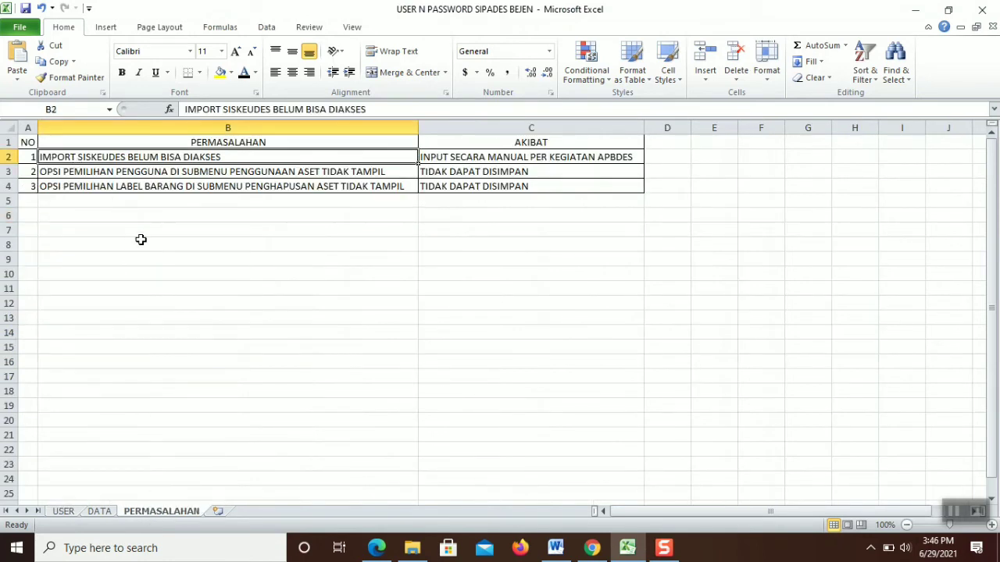
left_click(423, 160)
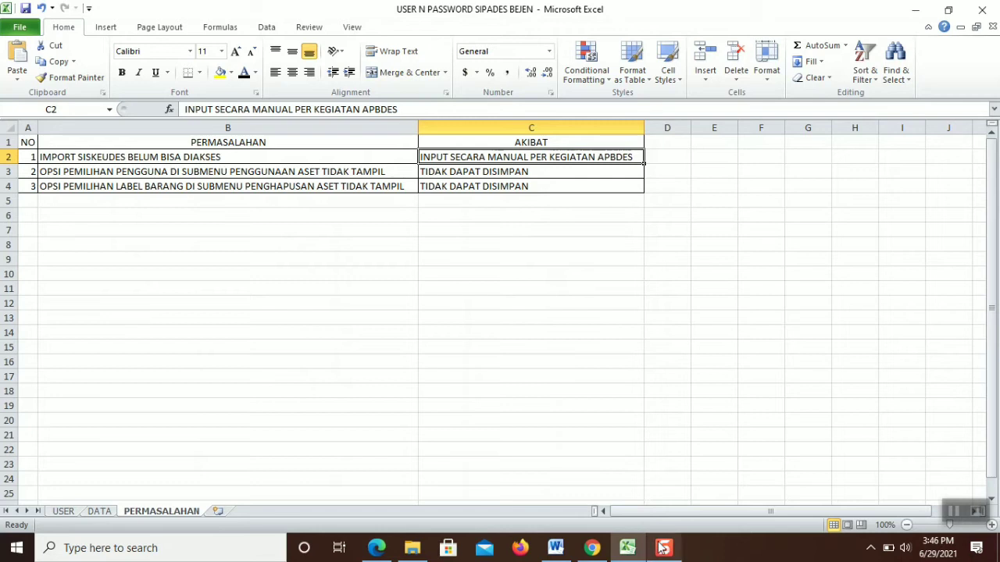
left_click(595, 547)
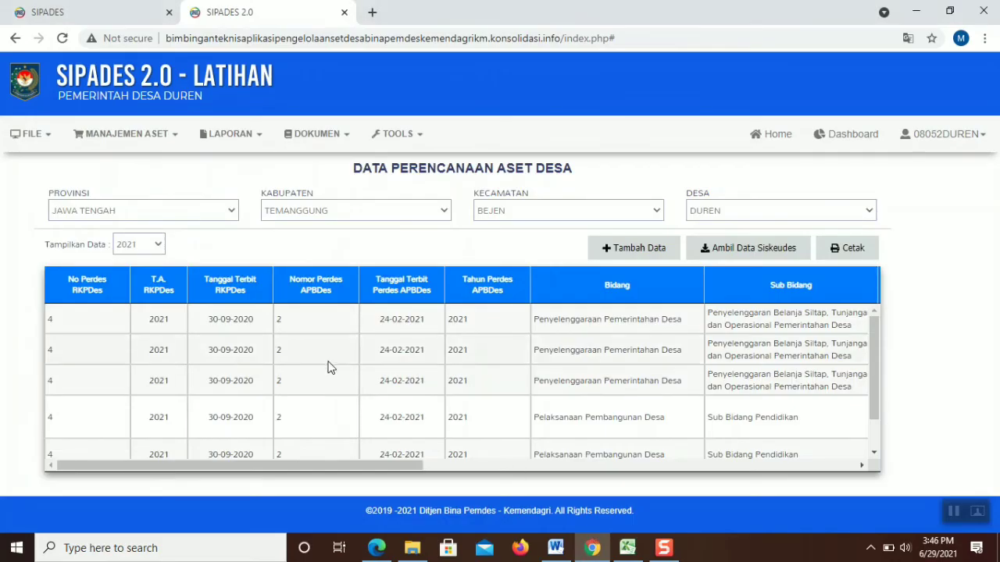
Start a blank Pengadaan entry for Desa Duren from MANAJEMEN ASET
left_click(153, 137)
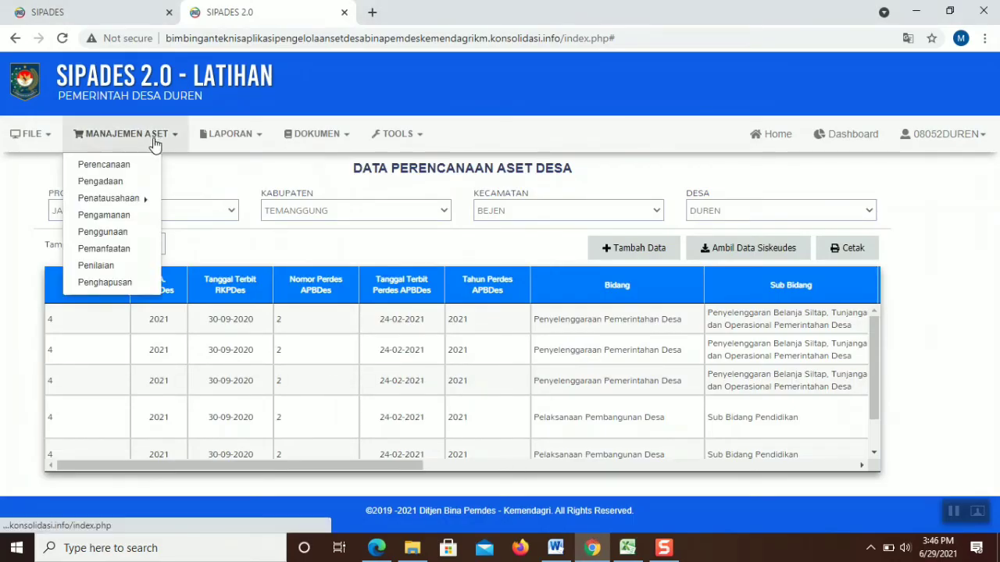
left_click(133, 181)
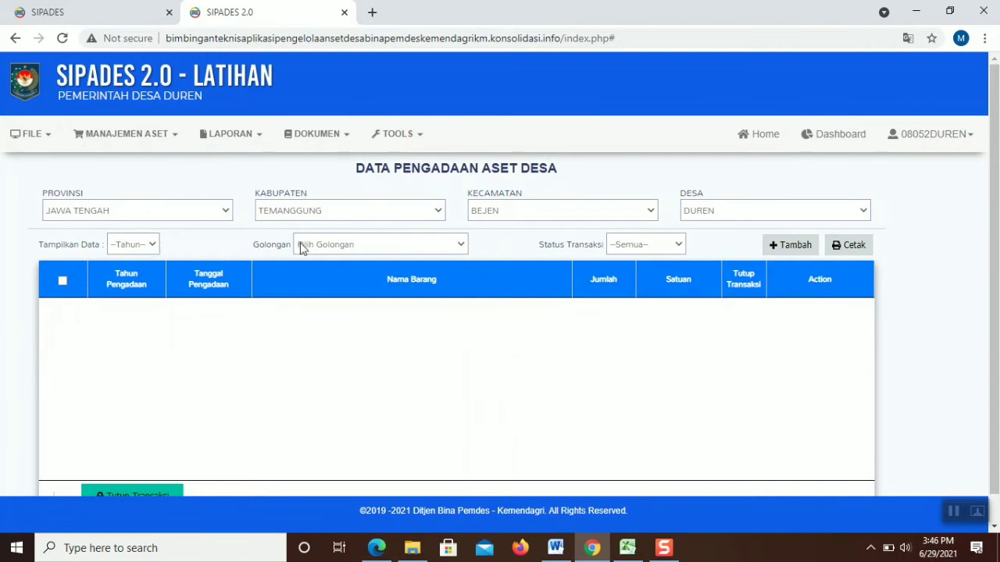
left_click(784, 248)
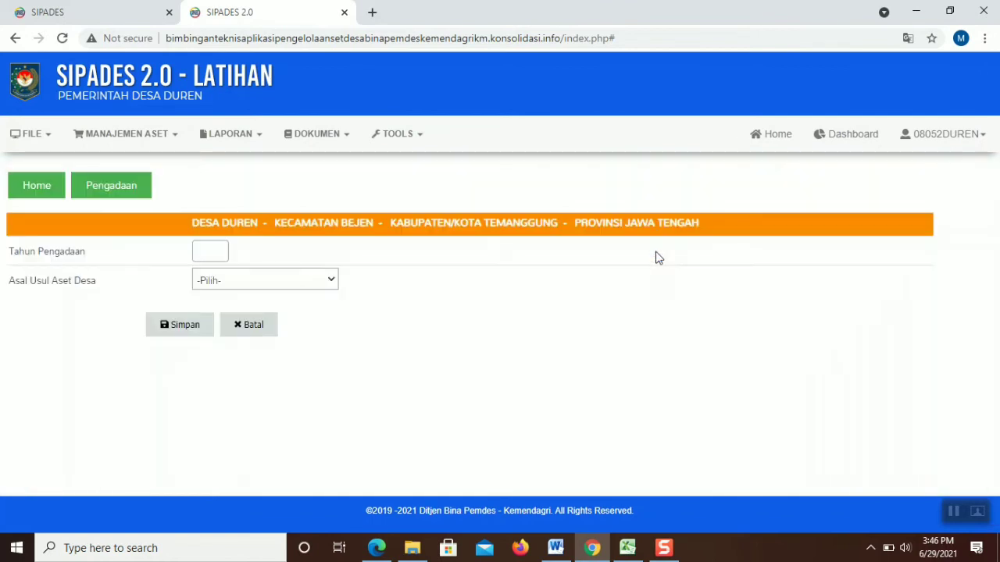
left_click(213, 253)
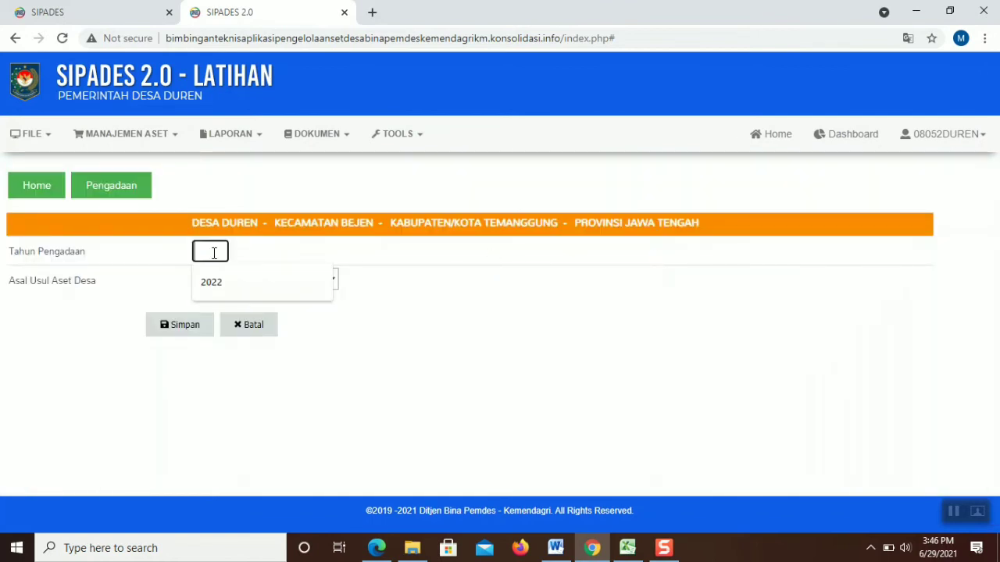
type("2021")
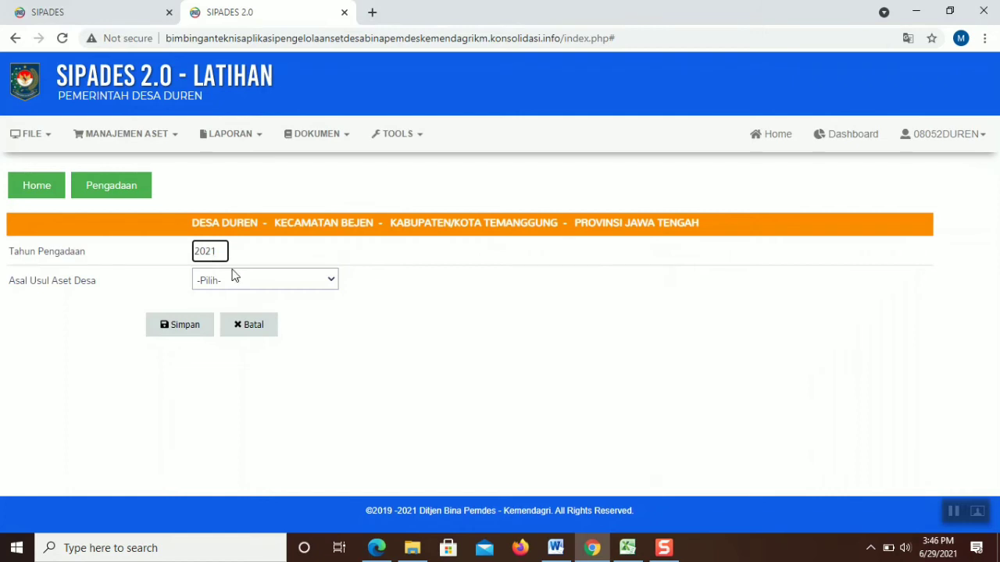
left_click(242, 278)
left_click(235, 317)
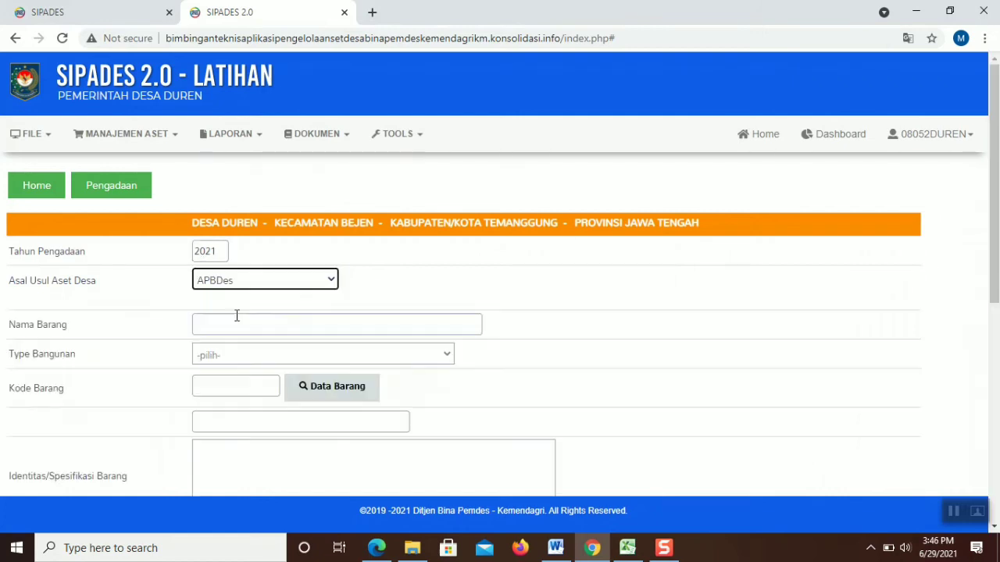
left_click(210, 326)
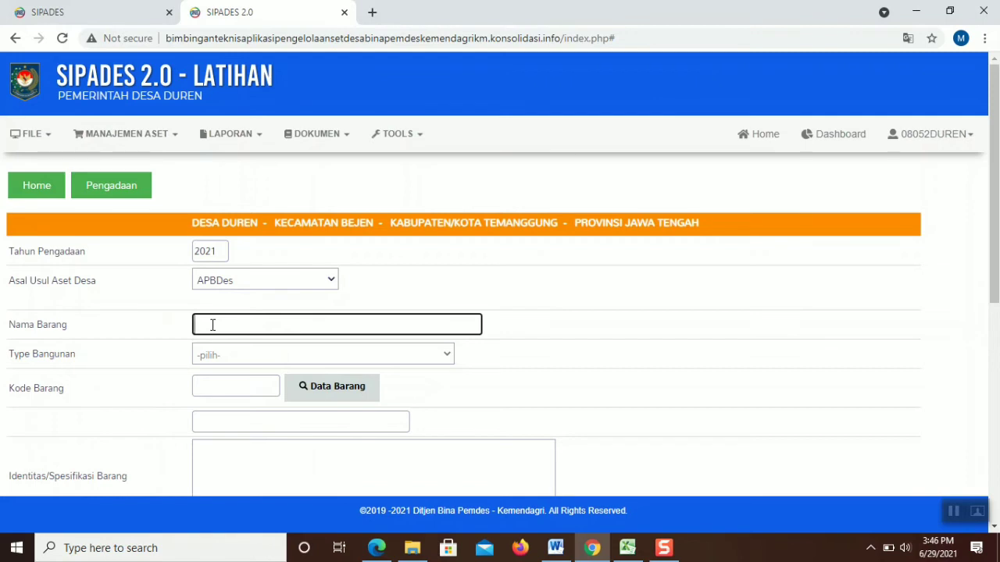
type("Pengadaan Komputer/PC/Laptop")
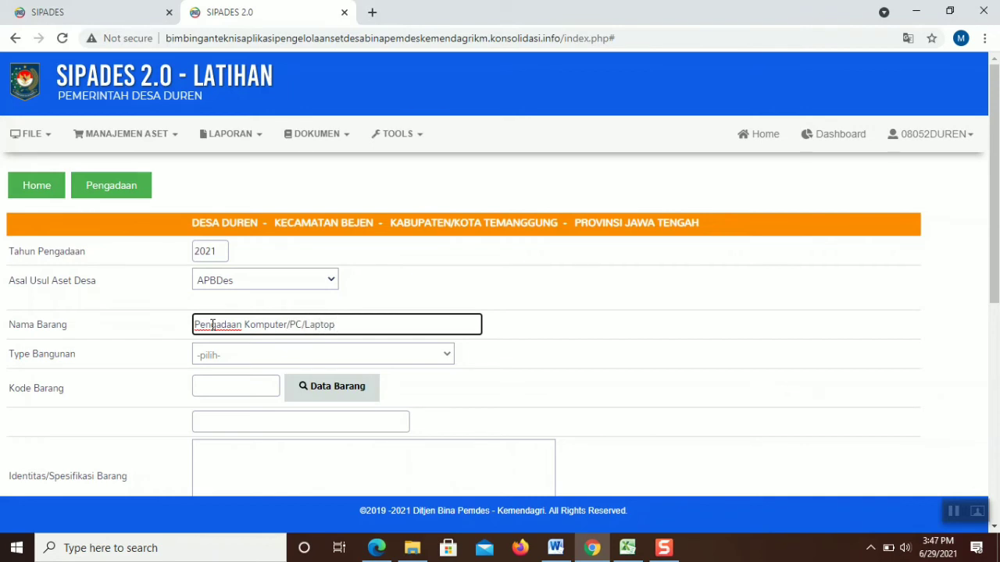
type("erja")
left_click(204, 356)
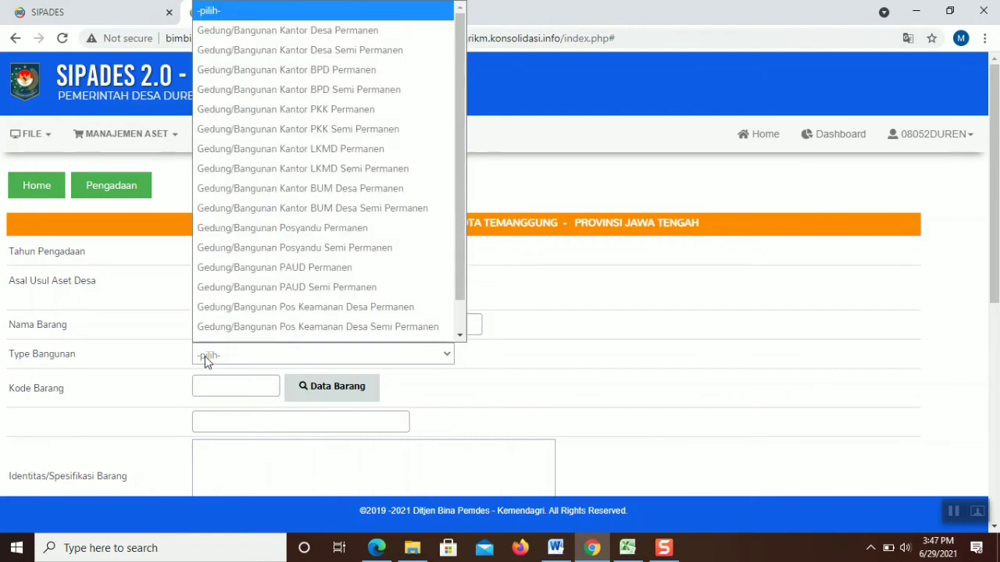
scroll(414, 280, "down", 2)
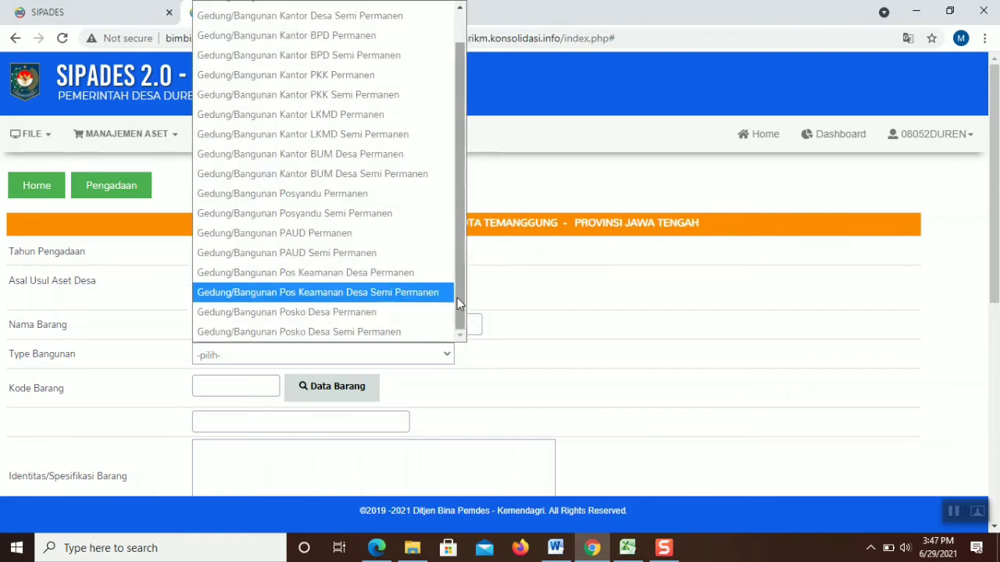
left_click_drag(458, 298, 473, 176)
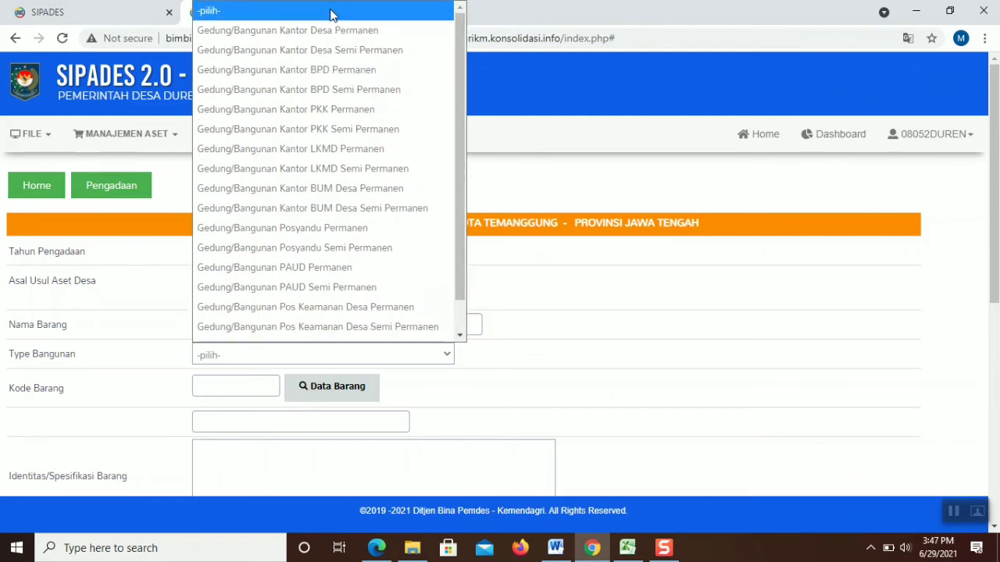
left_click(332, 13)
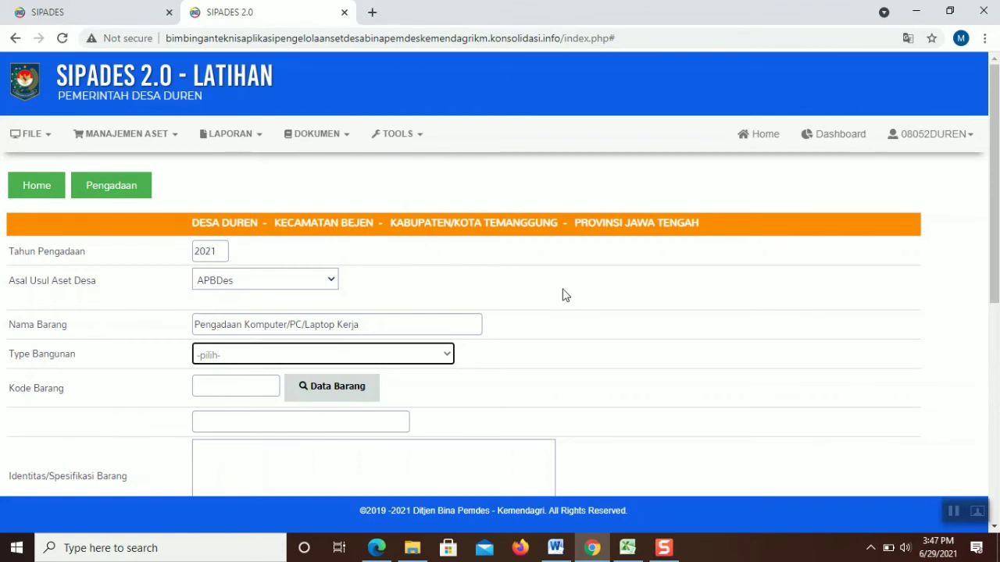
left_click(263, 390)
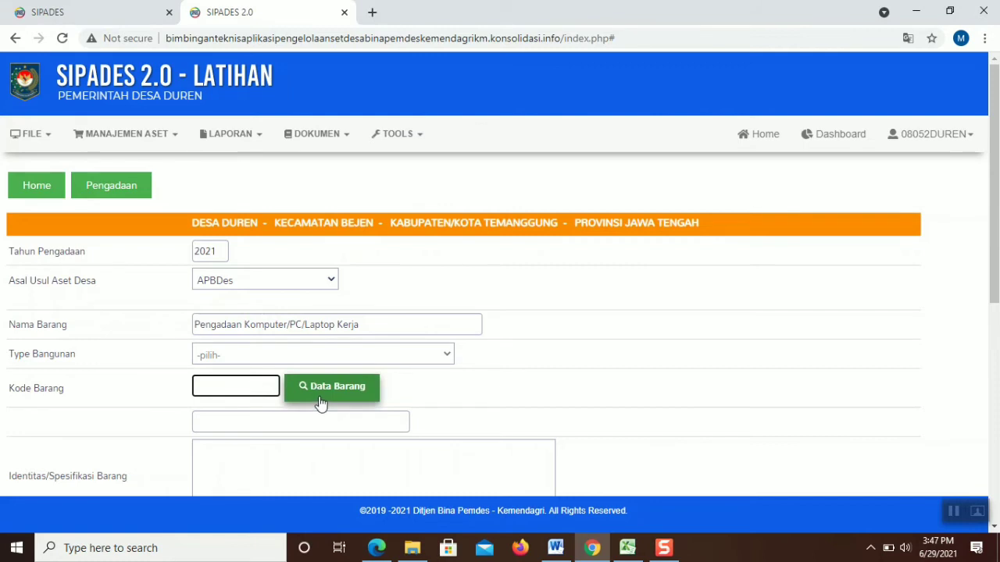
Search the Daftar Barang catalogue for 'laptop' and fill Kode Barang 3070102 (PERSONAL KOMPUTER)
left_click(51, 137)
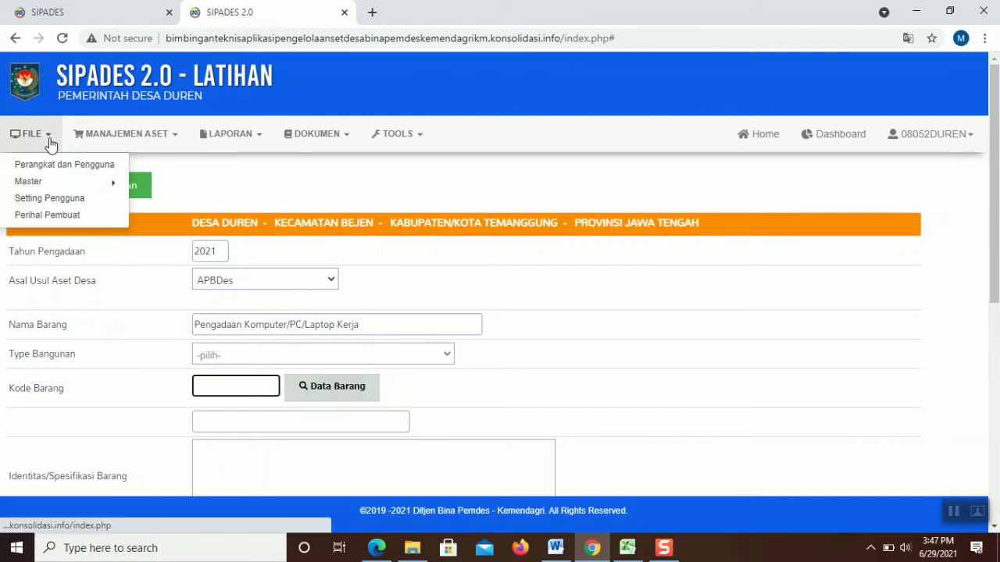
left_click(71, 183)
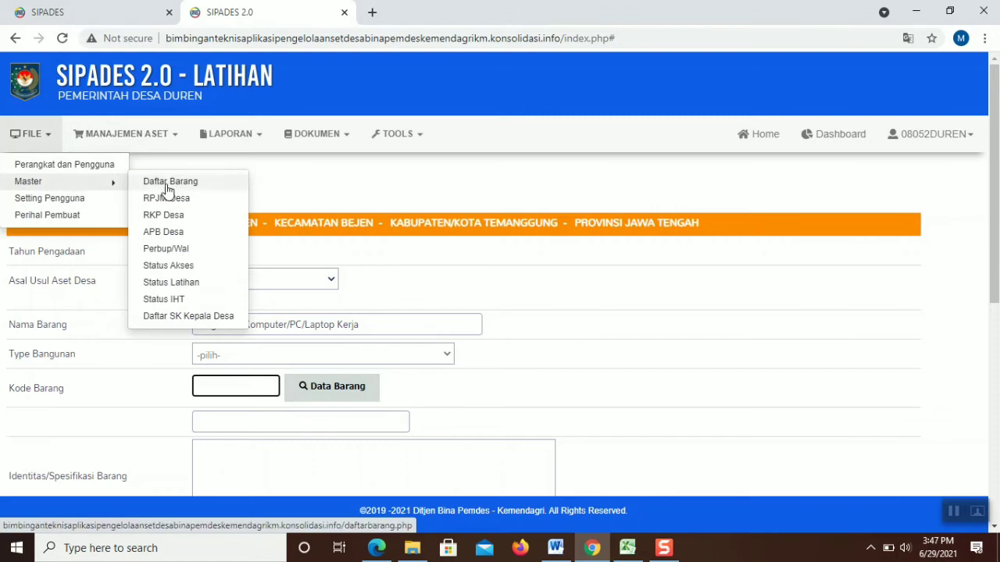
left_click(329, 384)
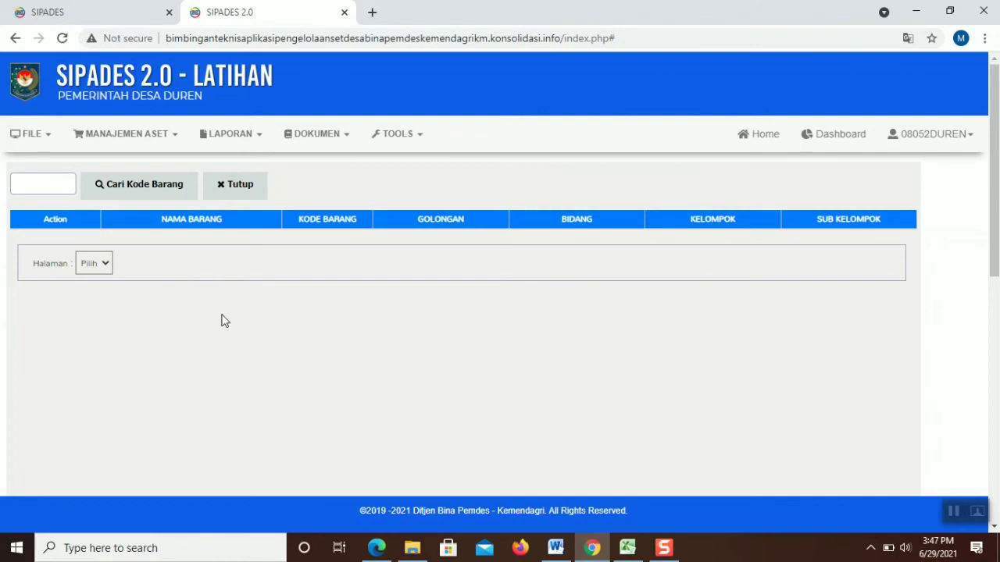
left_click(48, 190)
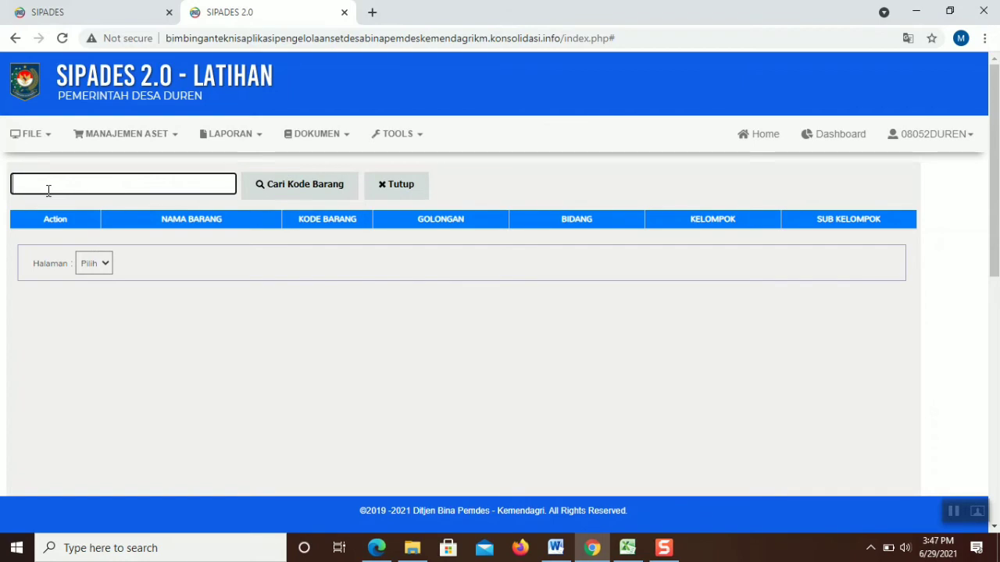
type("laptop")
left_click(270, 193)
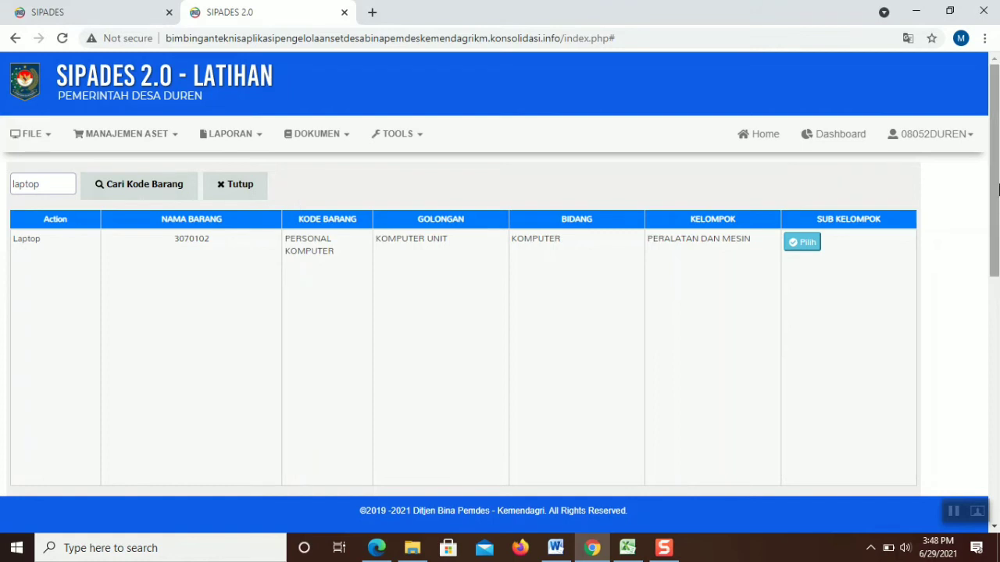
mouse_move(997, 188)
left_mouse_down()
mouse_move(998, 305)
mouse_move(997, 178)
left_mouse_up()
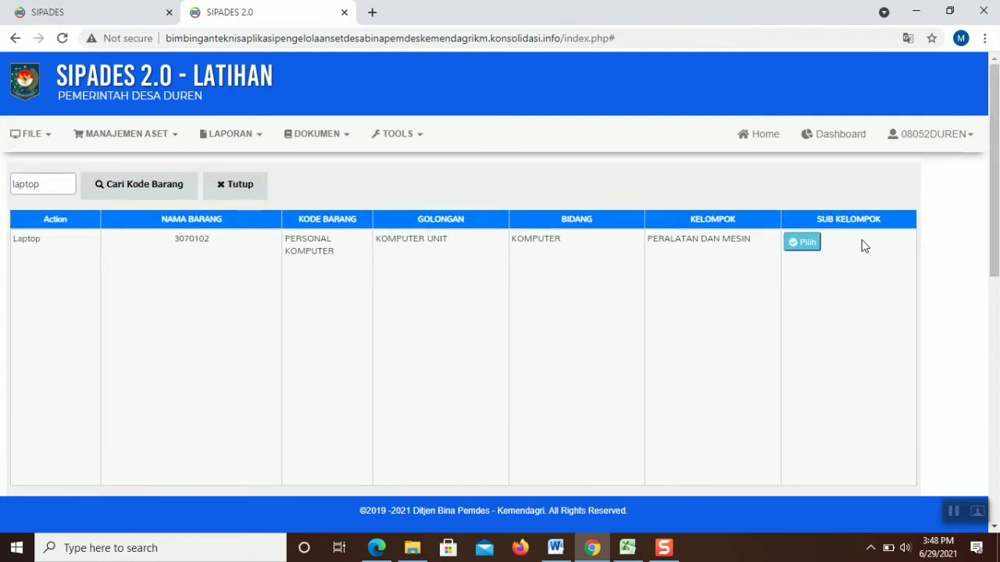
left_click(809, 242)
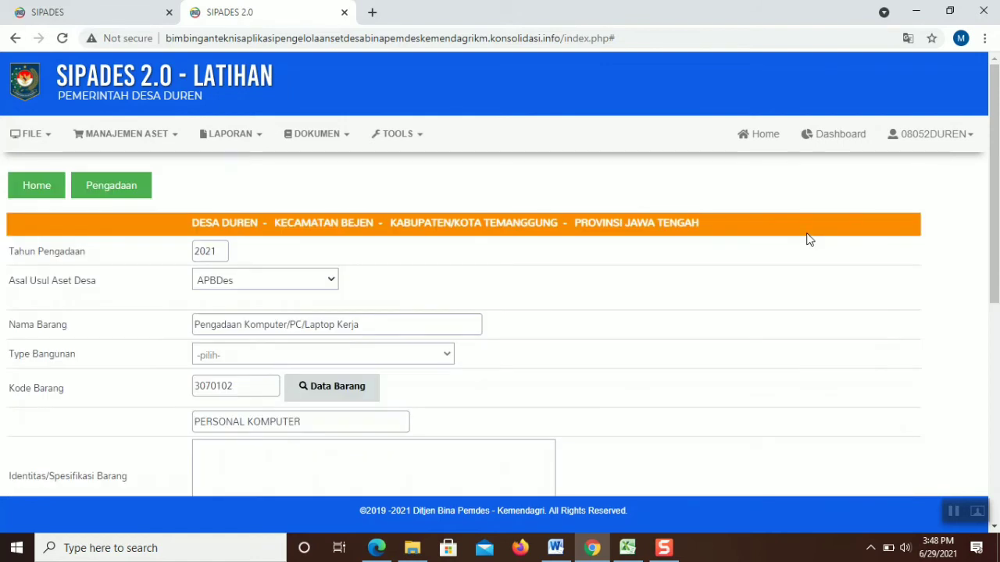
left_click_drag(997, 169, 997, 243)
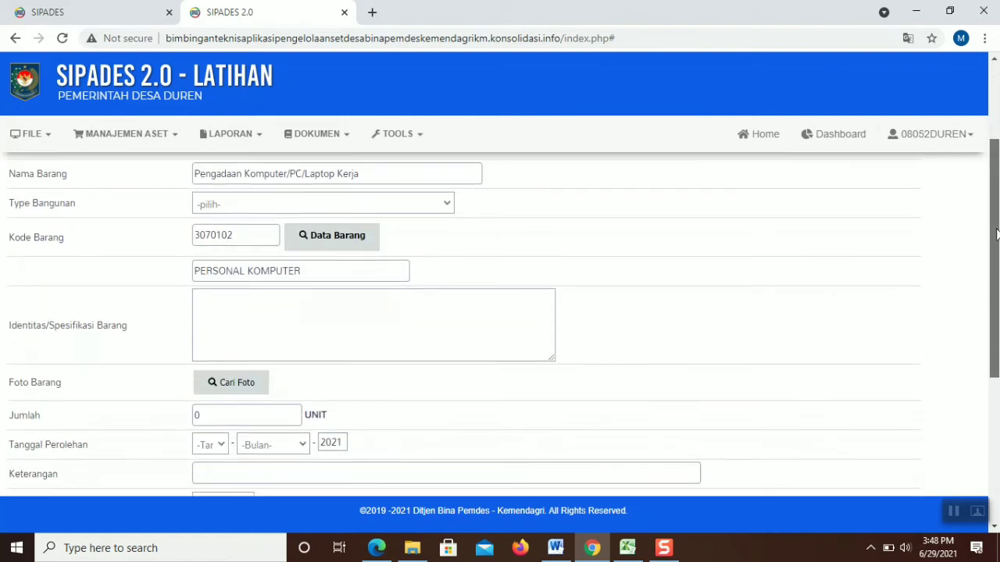
left_click(474, 305)
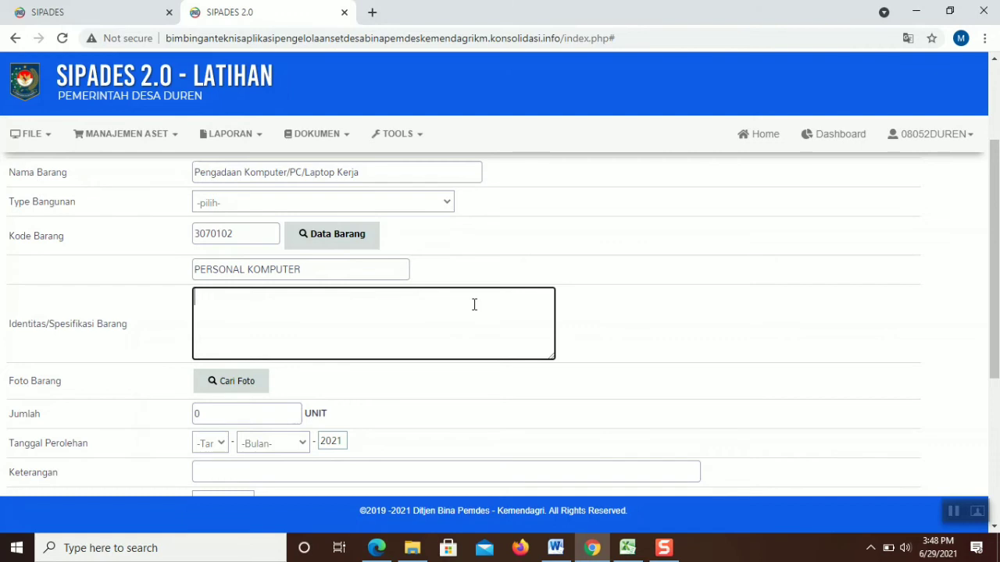
scroll(474, 305, "up", 1)
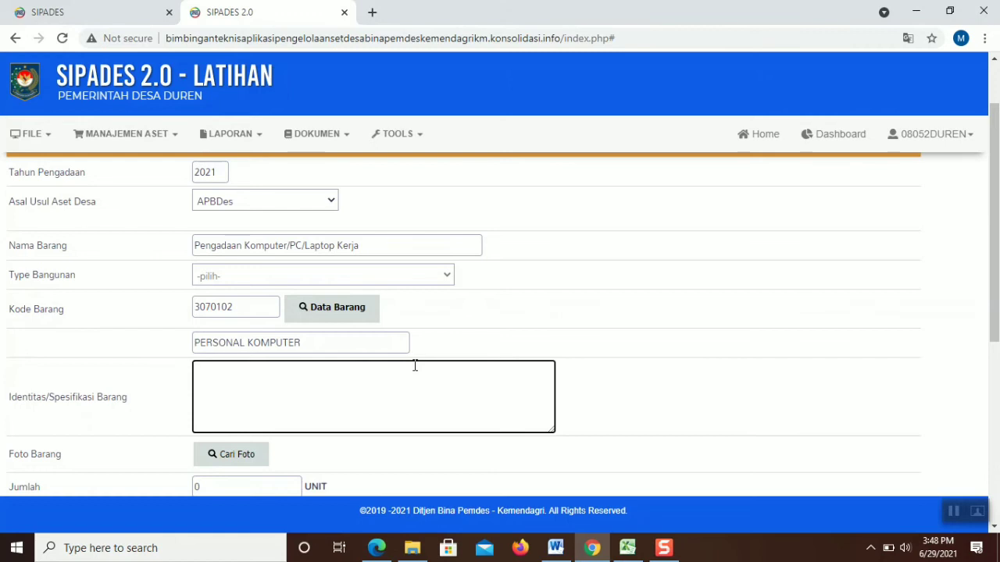
Enter the first specification lines: Asus x441U and CPU Intel Core i3-60006U, 2.0GHz
type("A")
type("sus ")
type("x441")
type("U")
key("BackSpace")
type("U")
key("Return")
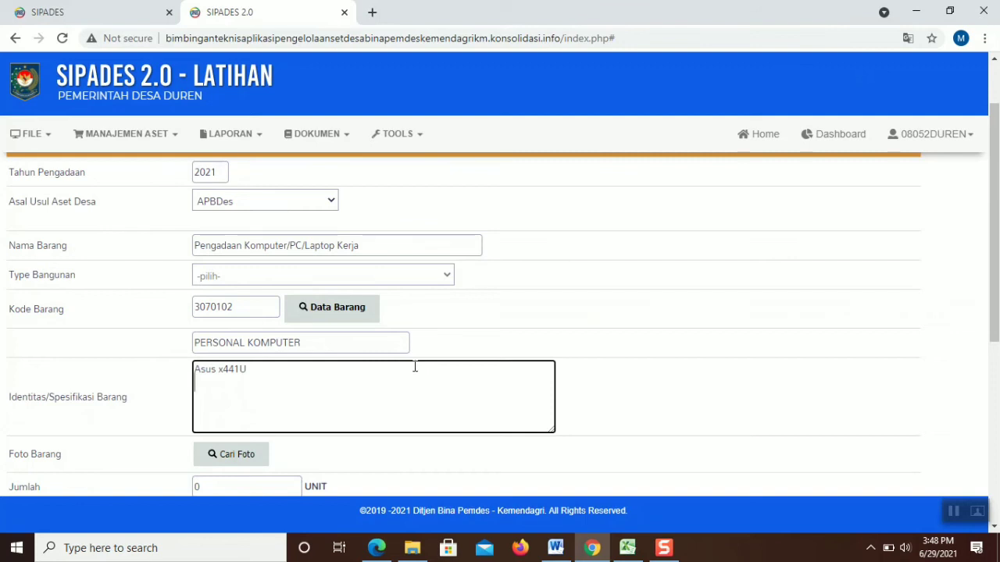
type("CPU Intel")
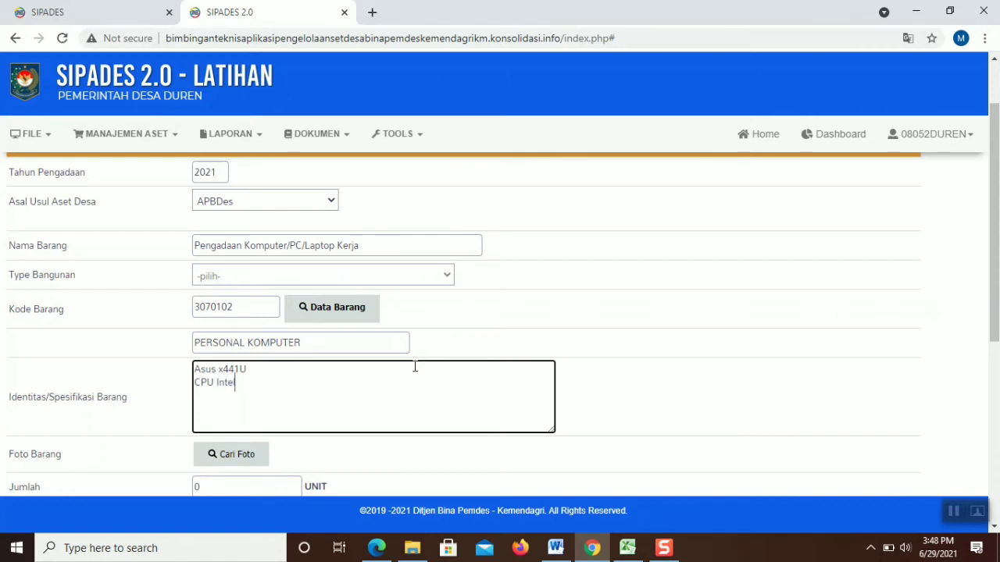
type(" Core i3-60006U, 2")
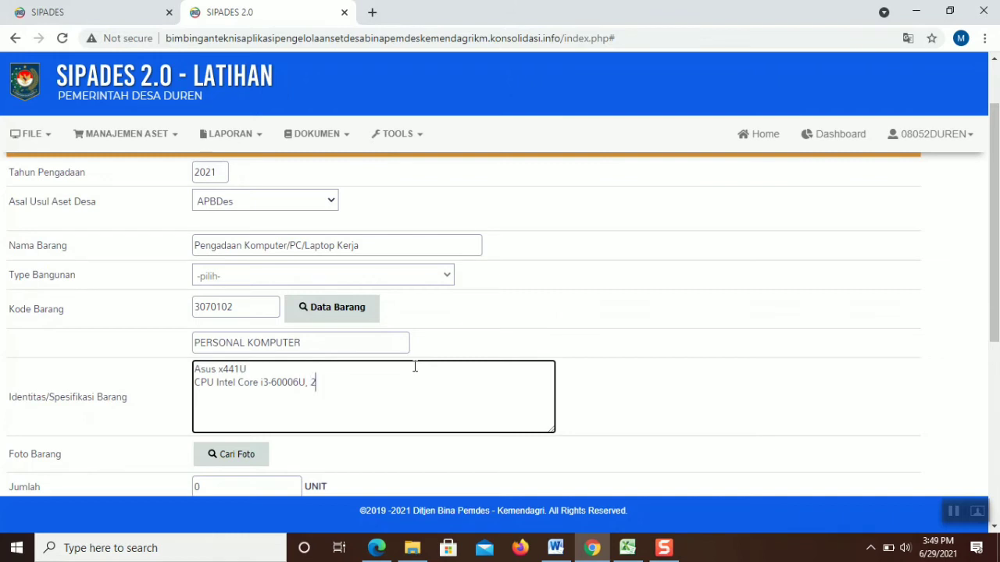
type(" .0")
type("GH")
type("z")
Add specification lines Memory 4GB, HDD 500GB, Os Windows 10 and LCD 14
type("Memory ")
type("4GB")
key("BackSpace")
key("BackSpace")
key("BackSpace")
type("4GB")
key("Return")
type("HDD ")
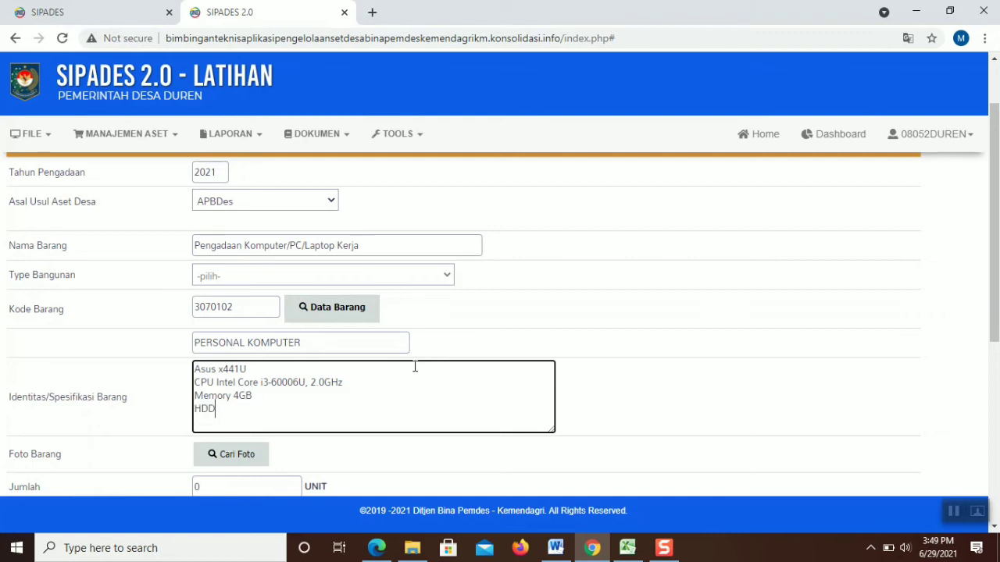
type("500GB")
key("Return")
type("Os Wind")
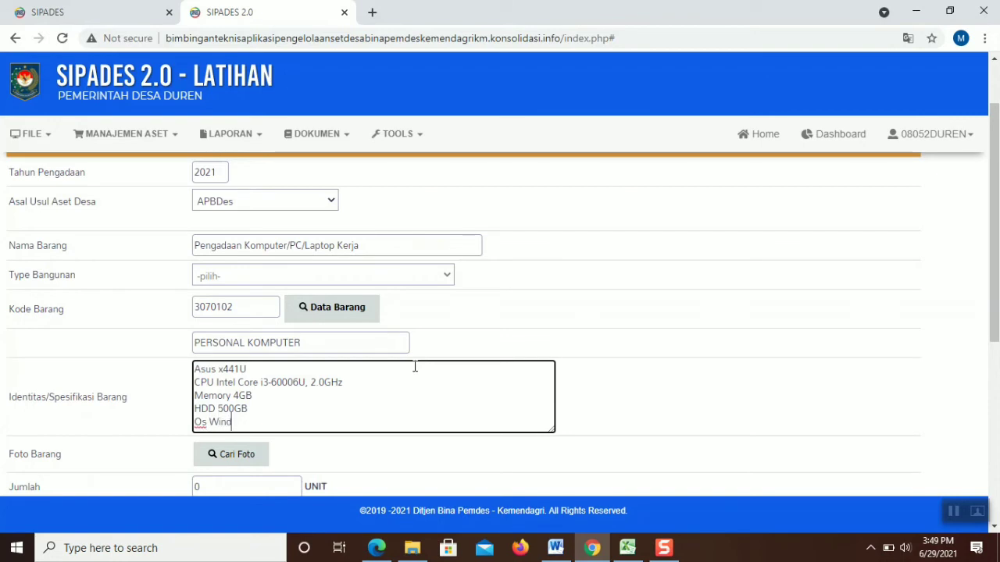
type("ows 10")
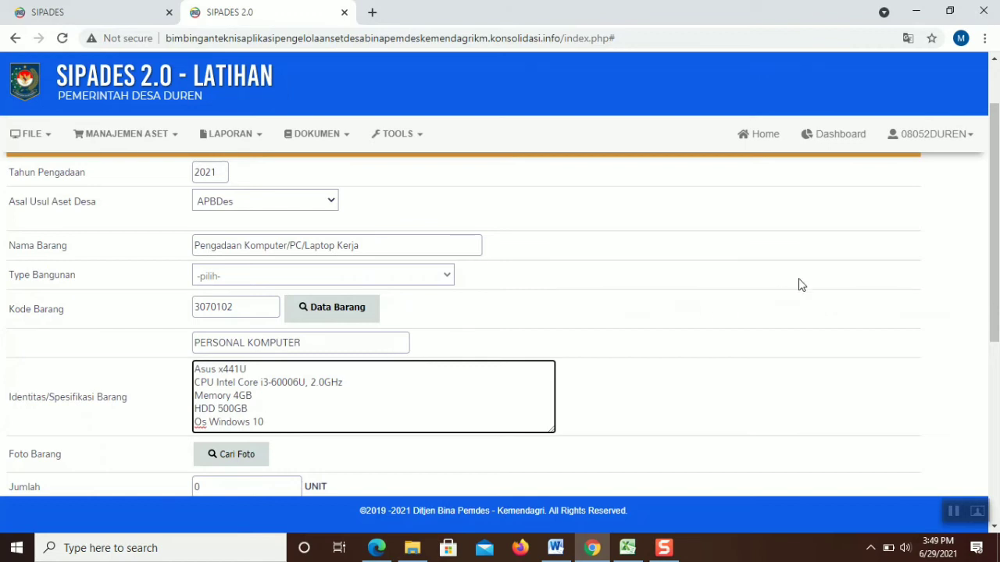
key("Return")
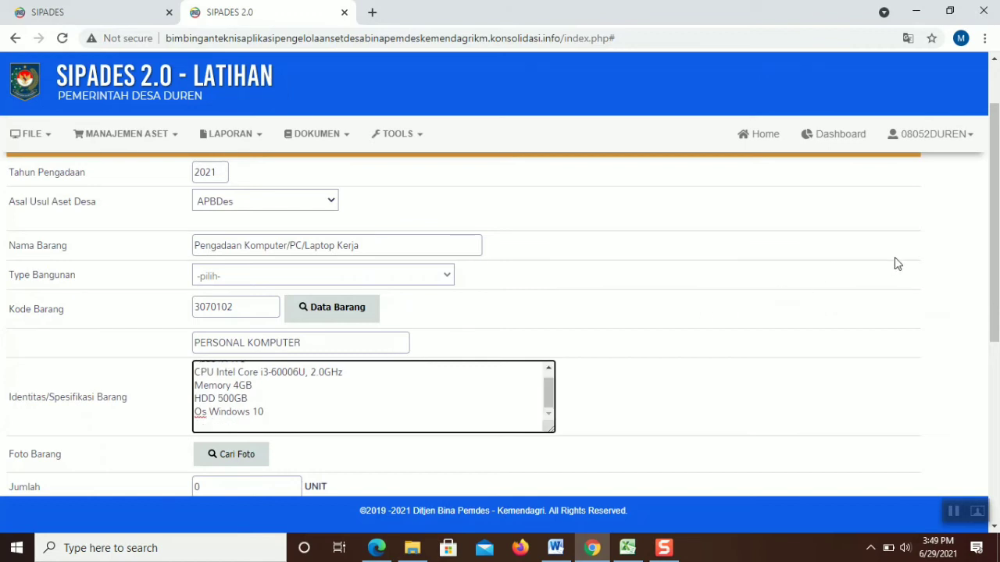
type("LCD 14")
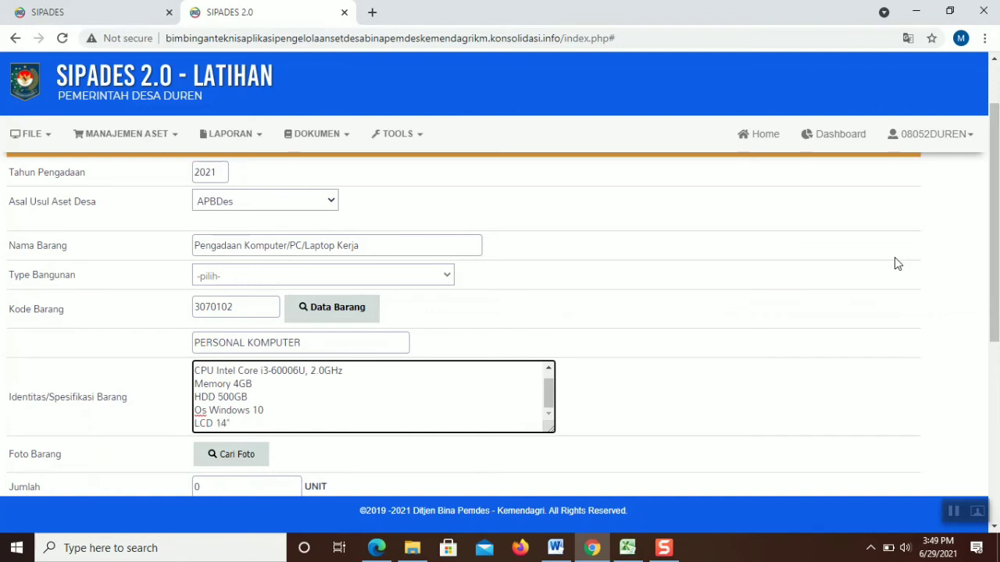
left_click_drag(995, 258, 995, 293)
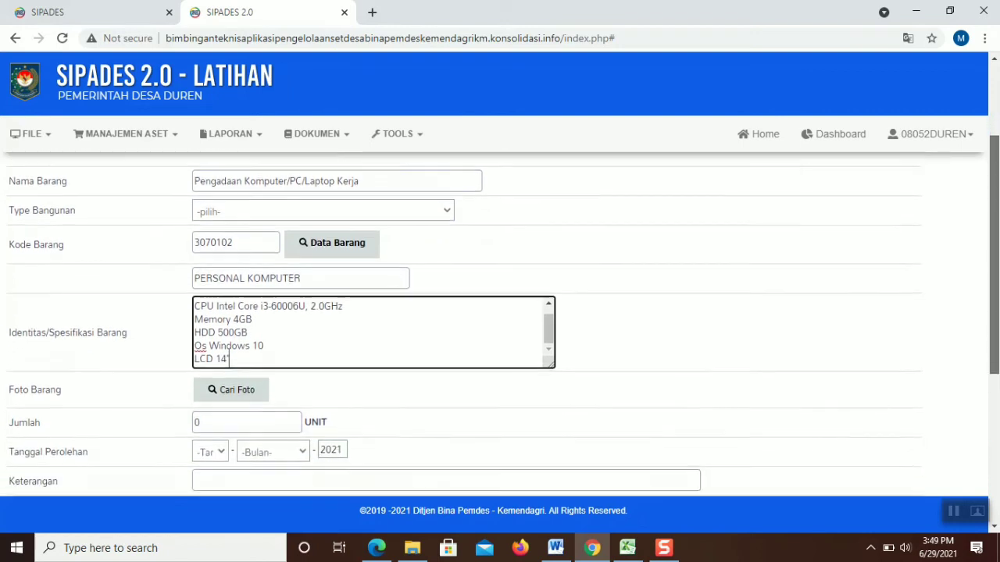
Use Cari Foto to attach the Pictures image API Pendidikan Politik Yogyakarta
left_click(269, 391)
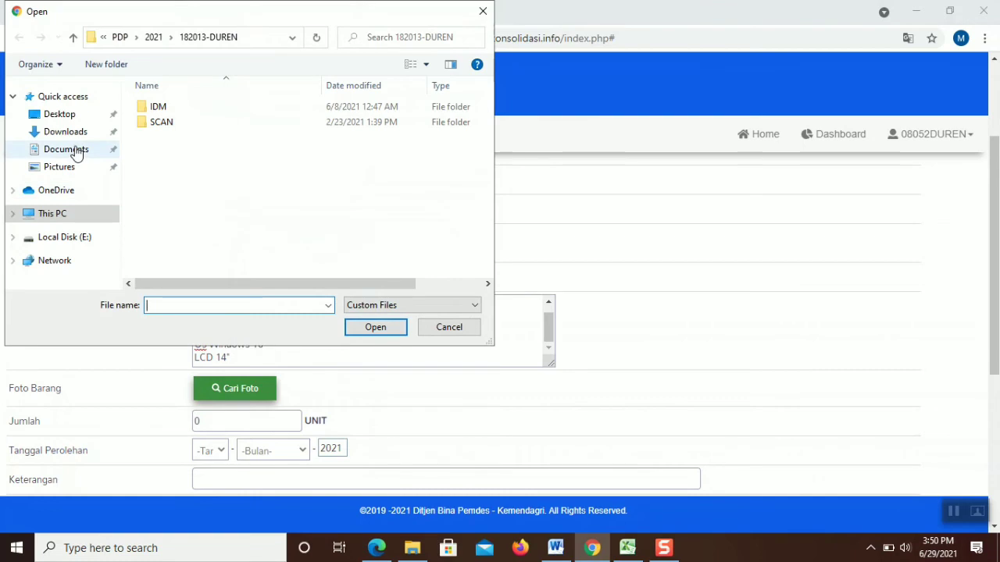
left_click(78, 162)
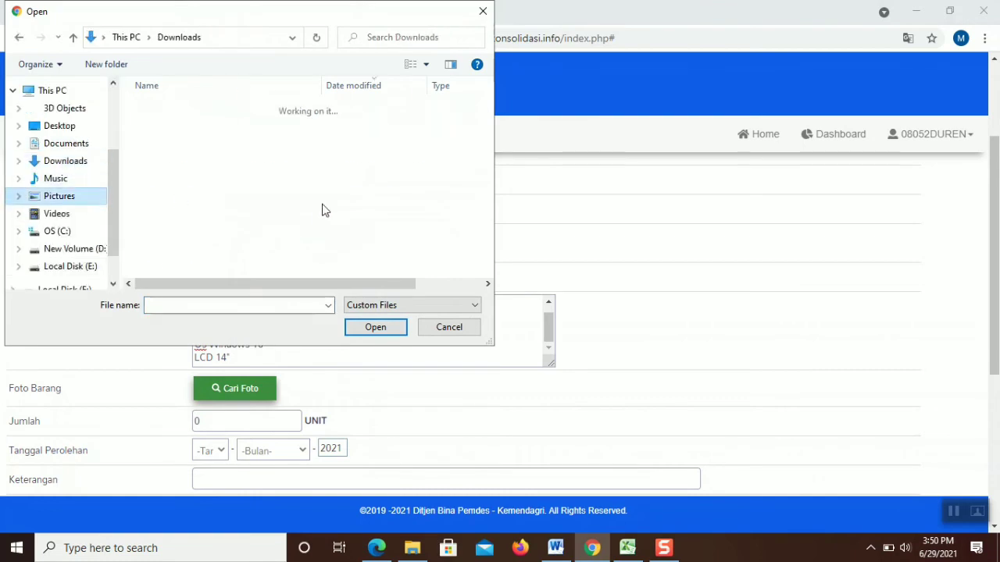
left_click(357, 209)
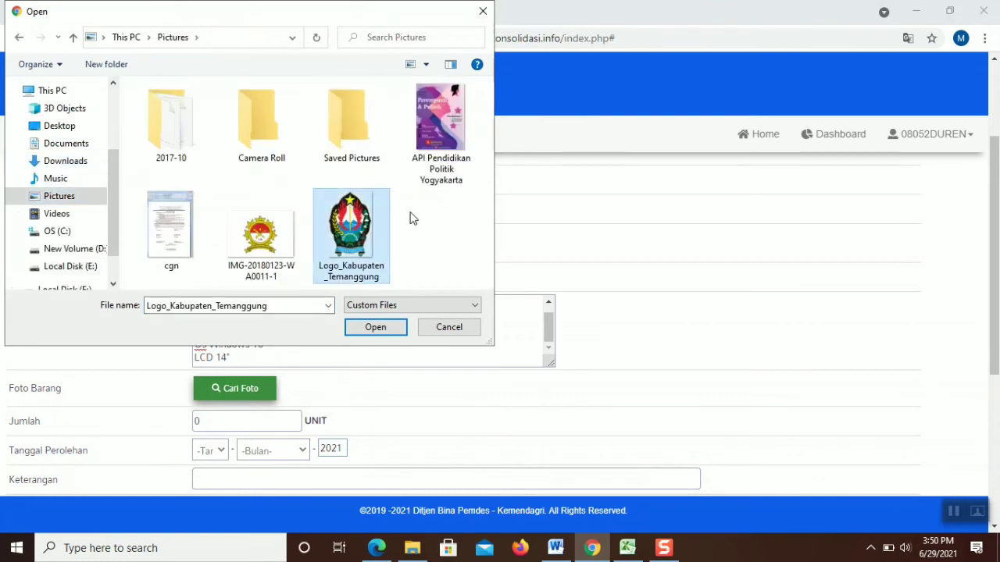
left_click(432, 149)
double_click(430, 143)
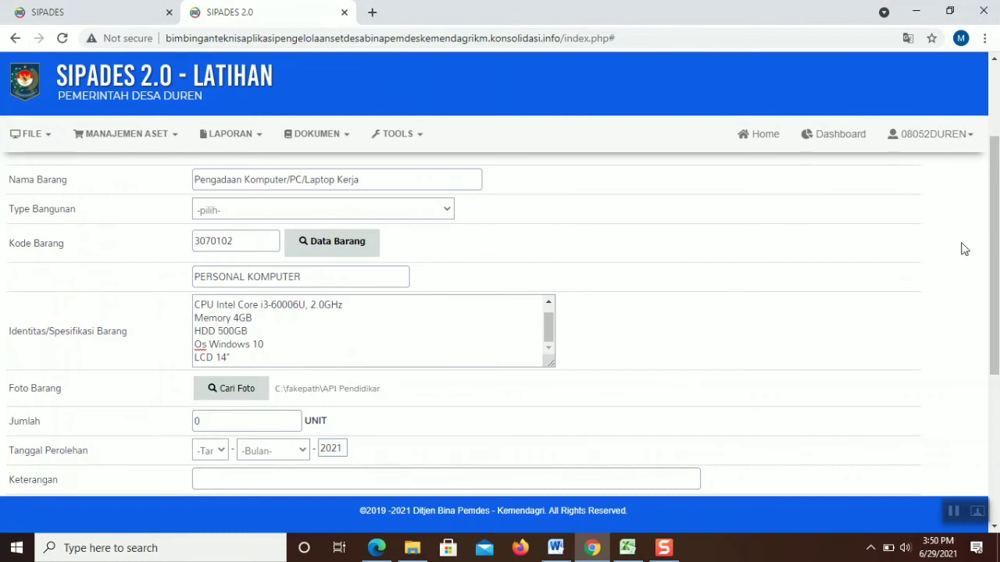
left_click_drag(995, 258, 994, 372)
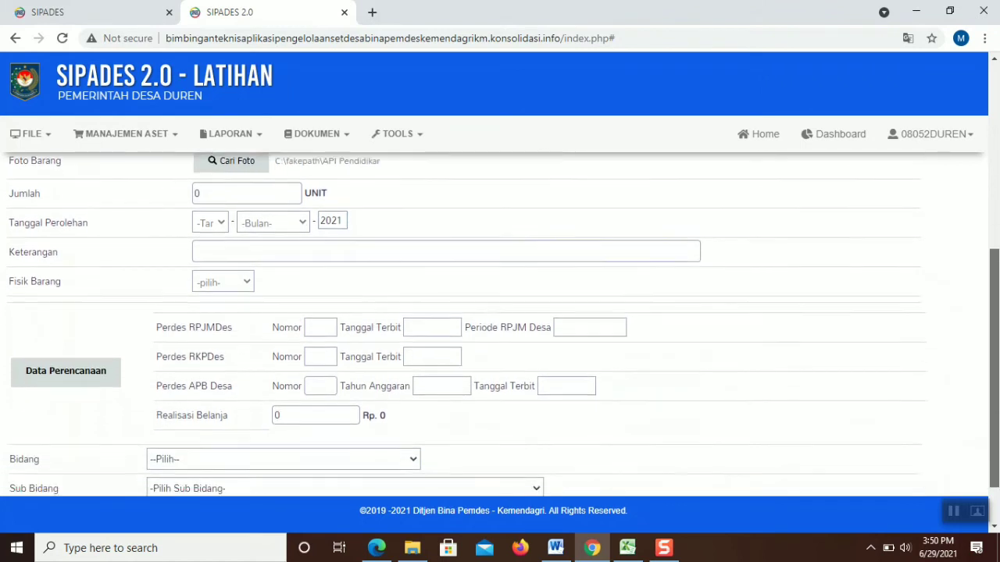
left_click_drag(998, 324, 999, 314)
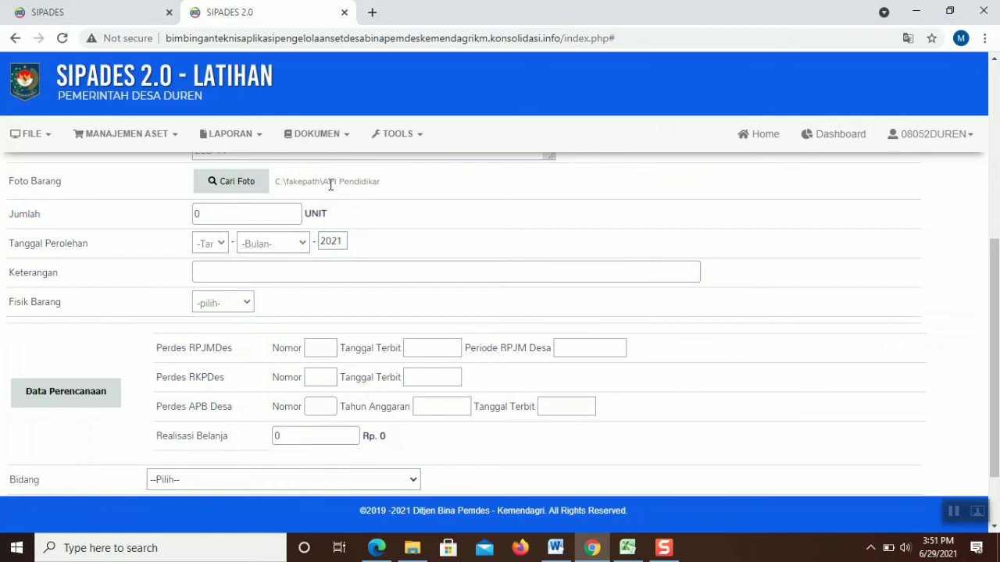
Set the Jumlah quantity to 2 units
left_click(264, 212)
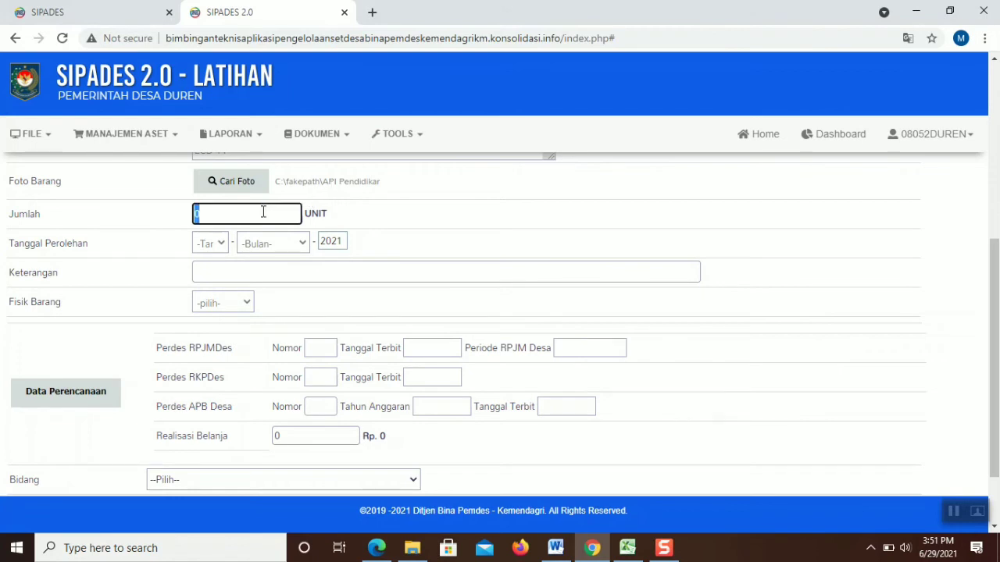
type("2")
left_click(220, 244)
left_click_drag(245, 275, 247, 356)
left_click(328, 240)
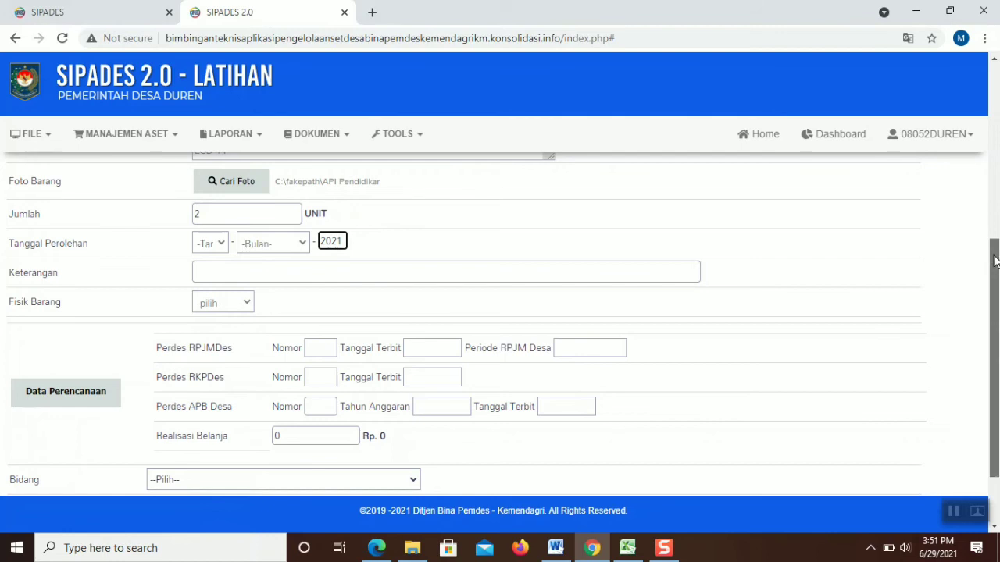
scroll(989, 261, "up", 5)
scroll(992, 262, "down", 5)
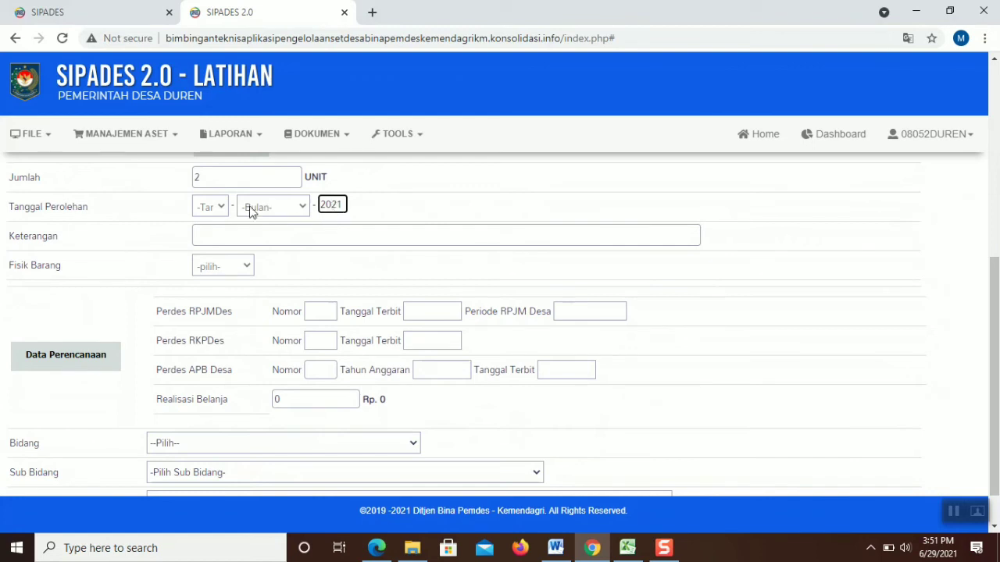
Set the acquisition date (Tanggal Perolehan) to 05 Januari
left_click(223, 212)
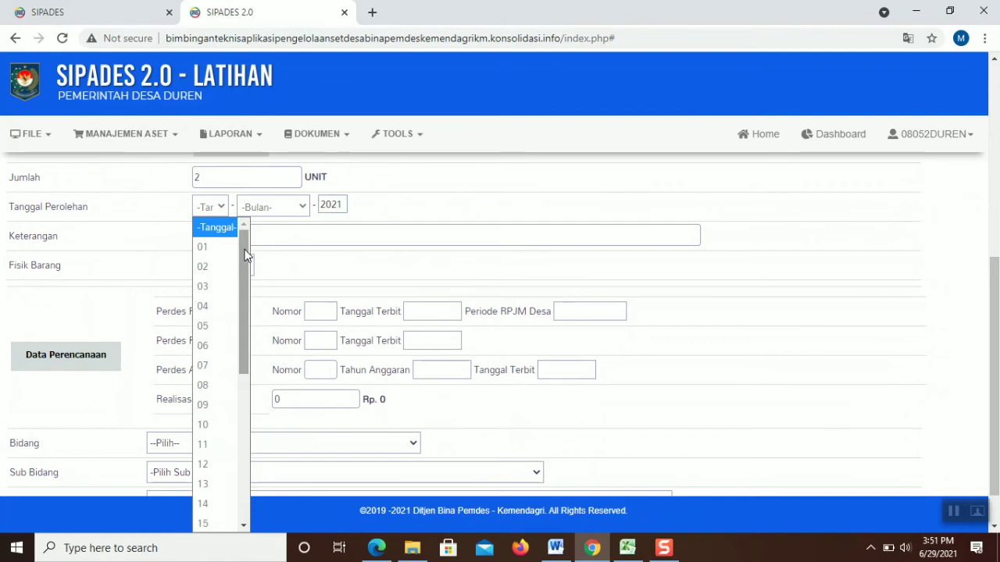
left_click(203, 325)
left_click(257, 207)
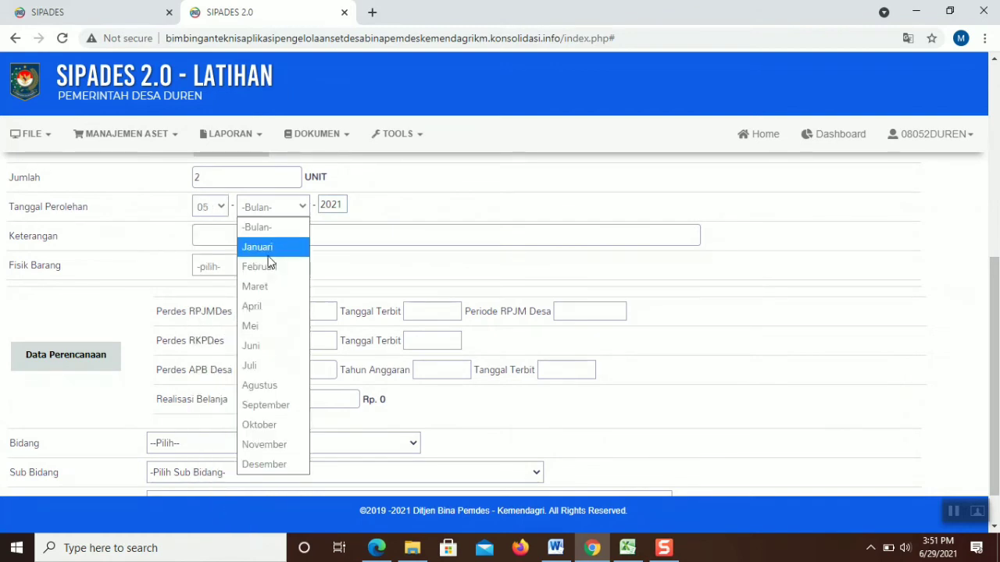
left_click(264, 248)
left_click(265, 233)
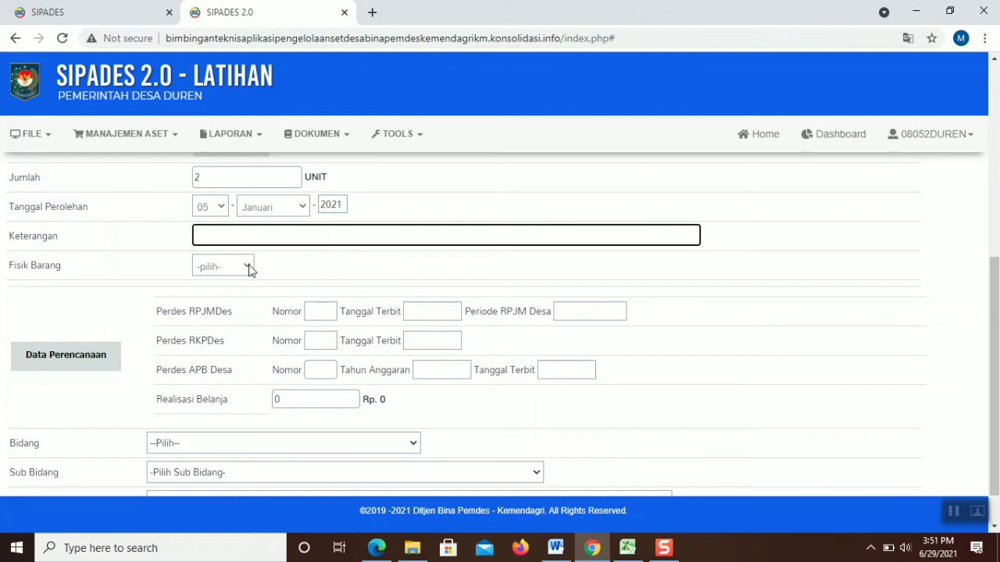
Set Fisik Barang to Ada and bring up the Data Perencanaan selection
left_click(248, 266)
left_click(248, 308)
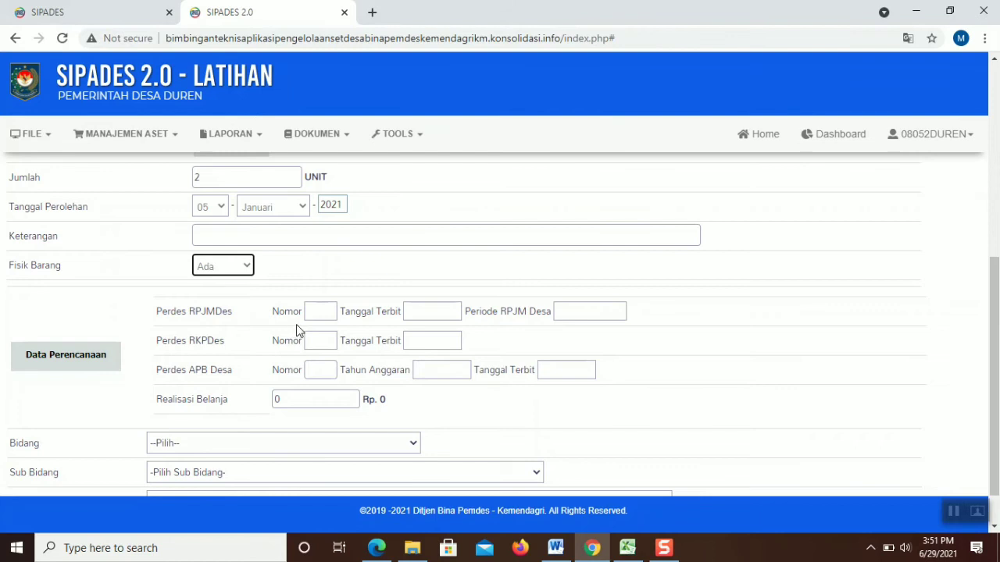
left_click(90, 355)
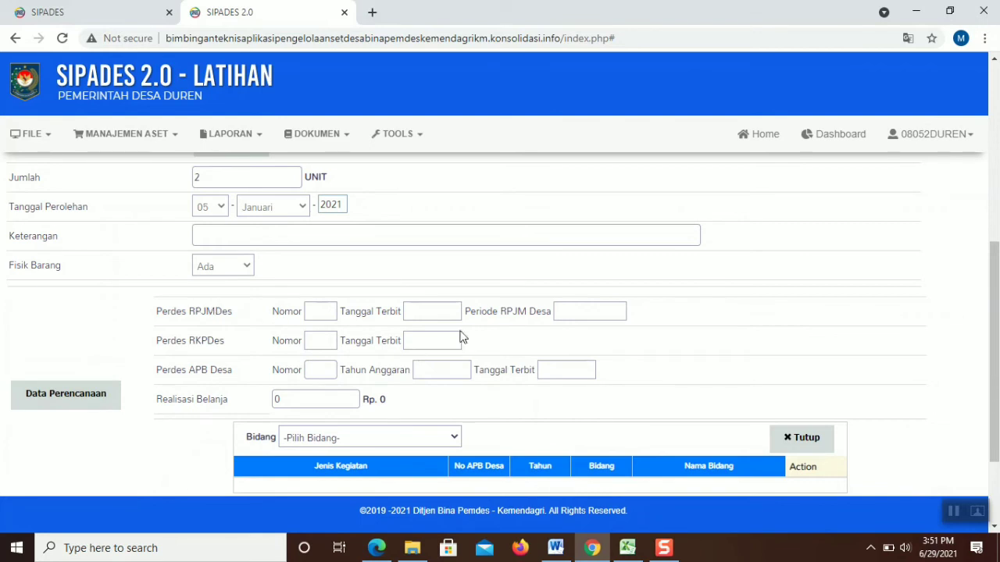
Apply the PAUD activity's planning data from Bidang 02 Pelaksanaan Pembangunan Desa
scroll(996, 292, "down", 3)
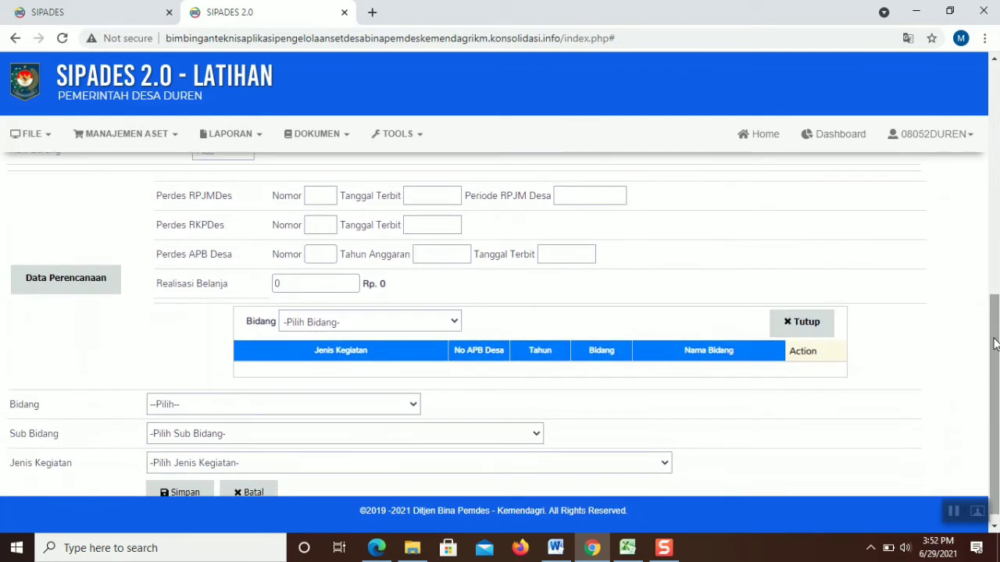
left_click(324, 196)
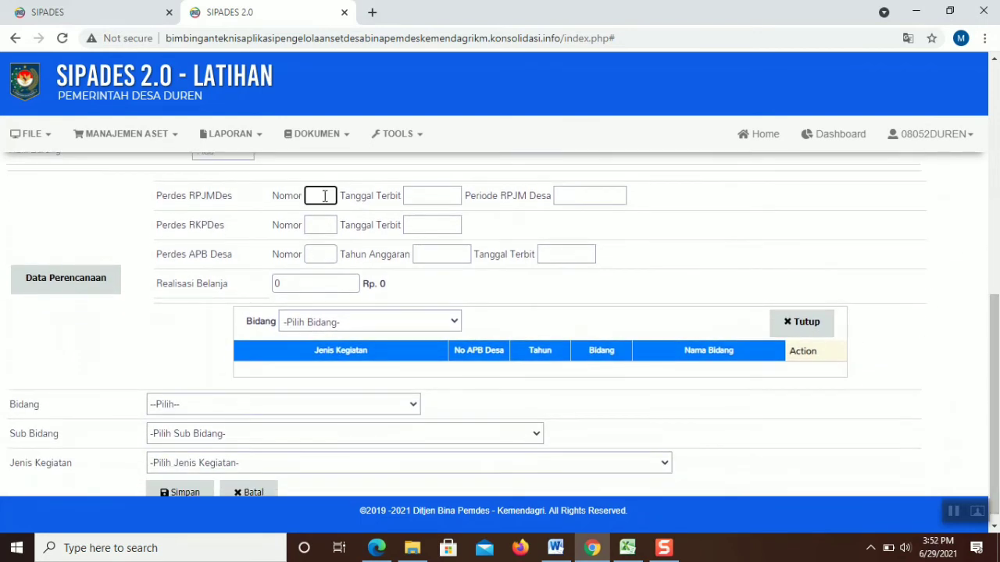
left_click(411, 320)
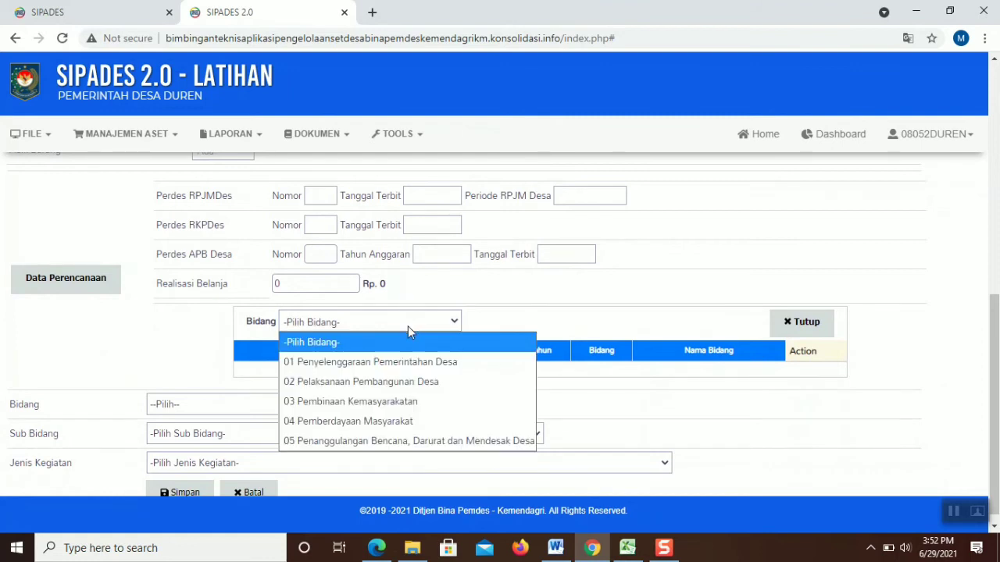
left_click(406, 382)
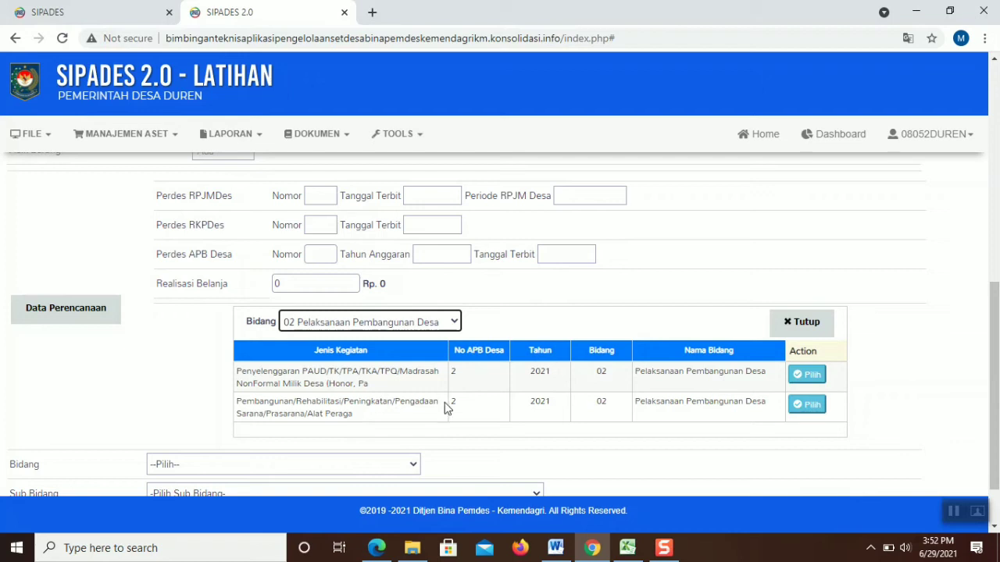
left_click(795, 379)
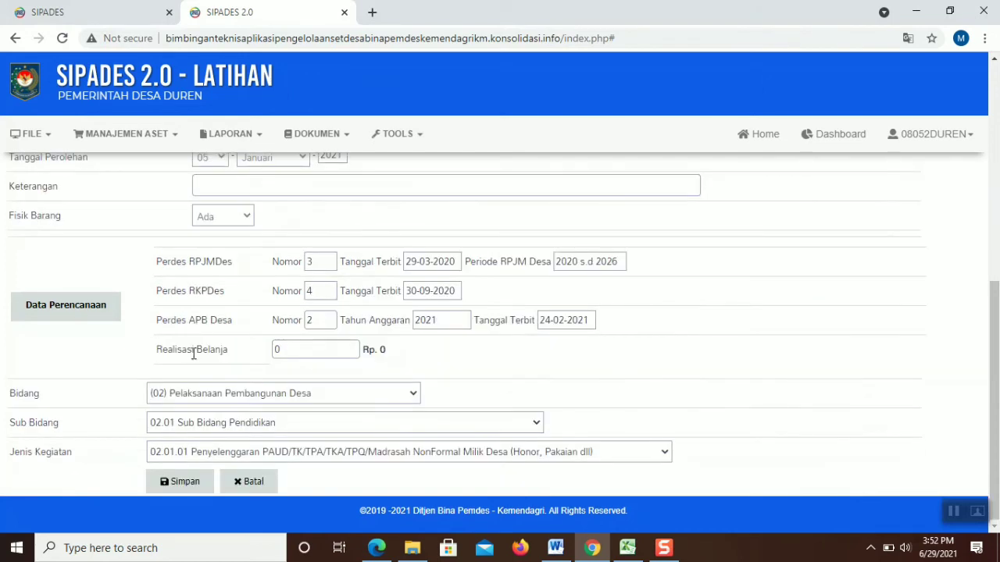
left_click(311, 354)
key("alt+Left")
left_click_drag(994, 218, 994, 418)
left_click(64, 330)
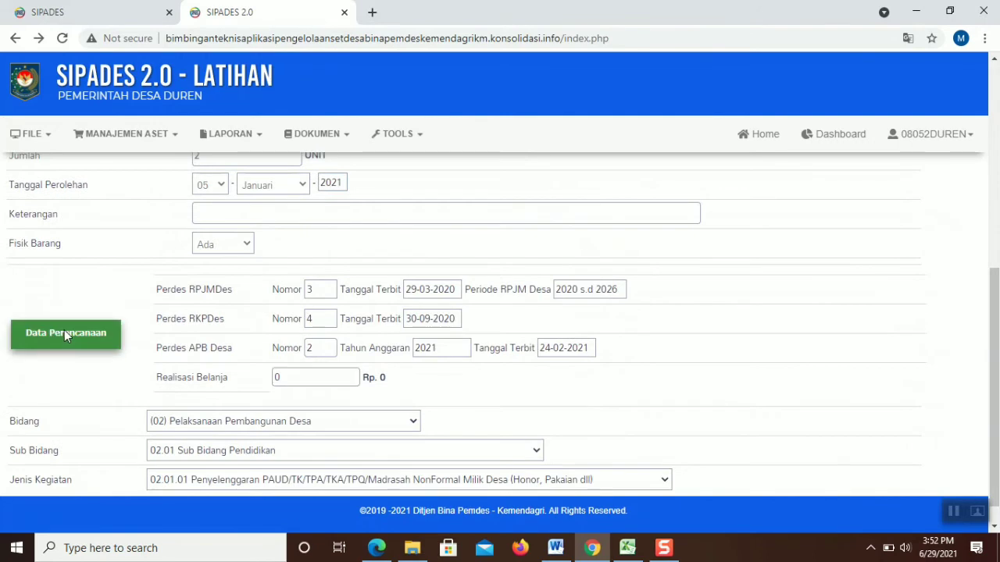
Reapply the PAUD planning data, enter Realisasi Belanja 180000000 and save
scroll(992, 308, "down", 2)
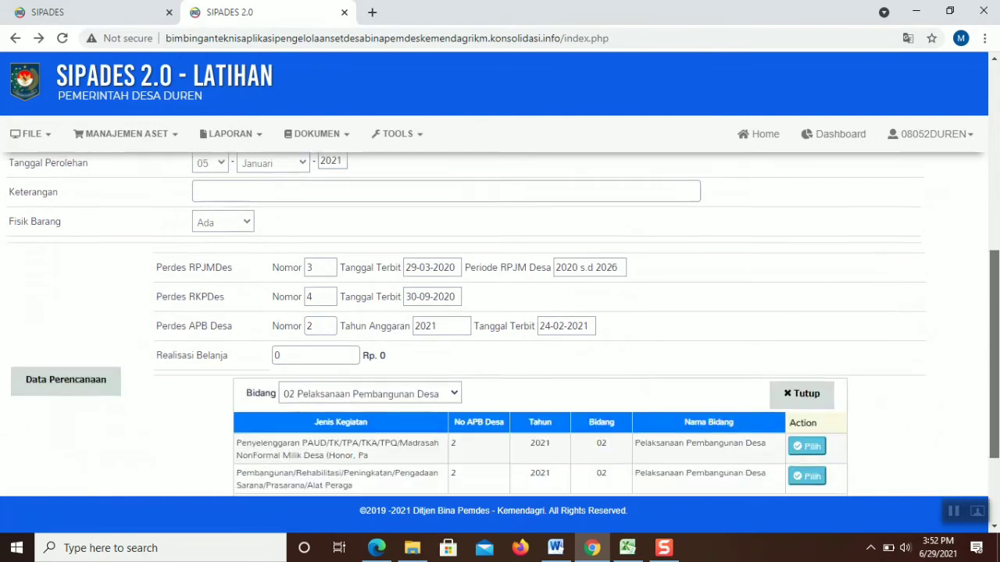
left_click(812, 311)
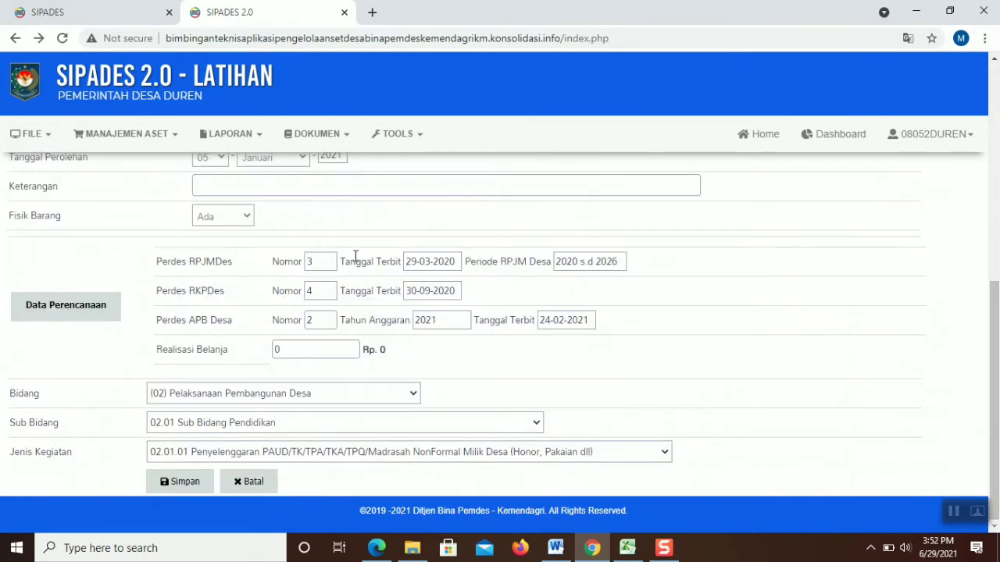
left_click(330, 346)
key("BackSpace")
type("1")
key("BackSpace")
type("18000000")
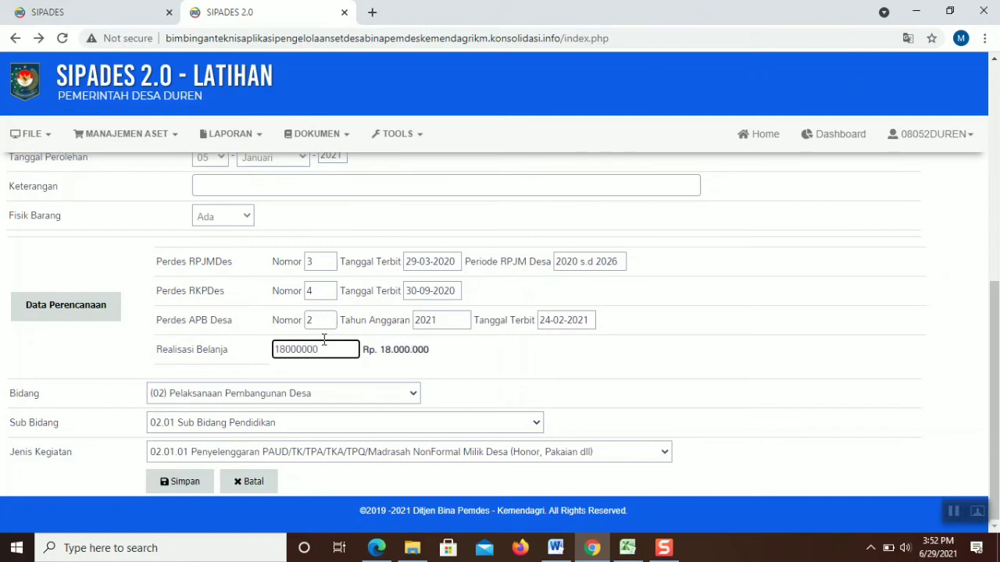
type("00")
key("BackSpace")
key("BackSpace")
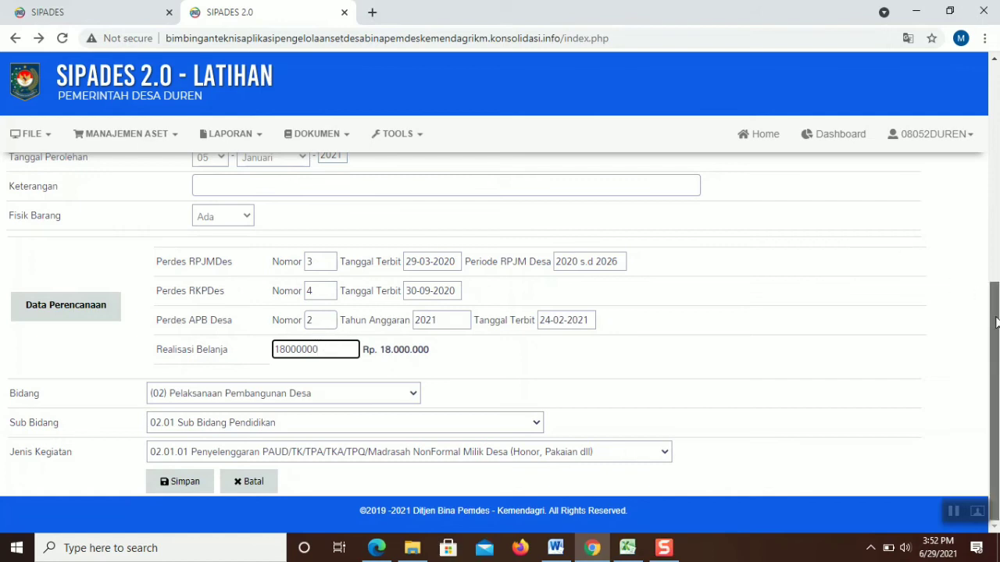
type("0")
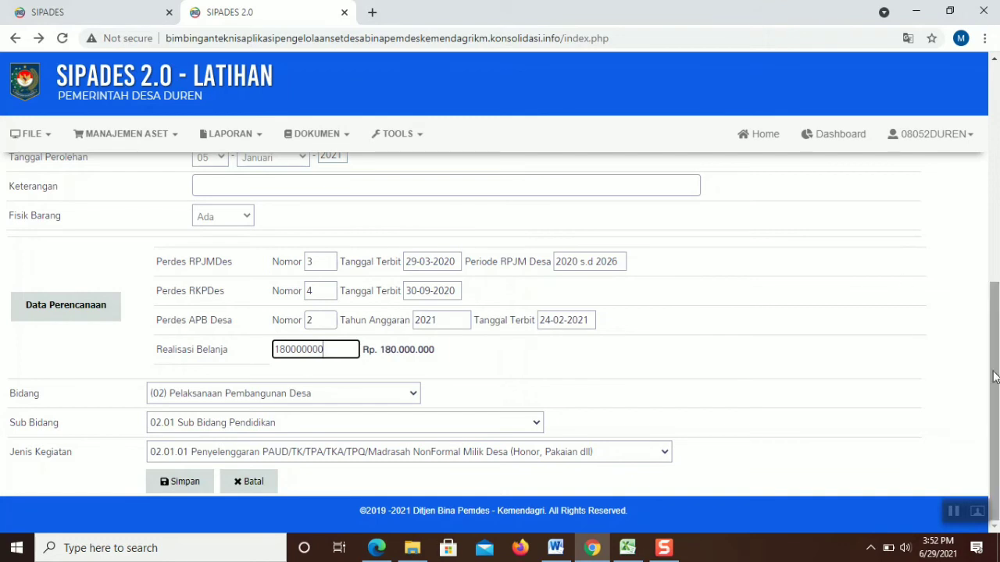
left_click(194, 486)
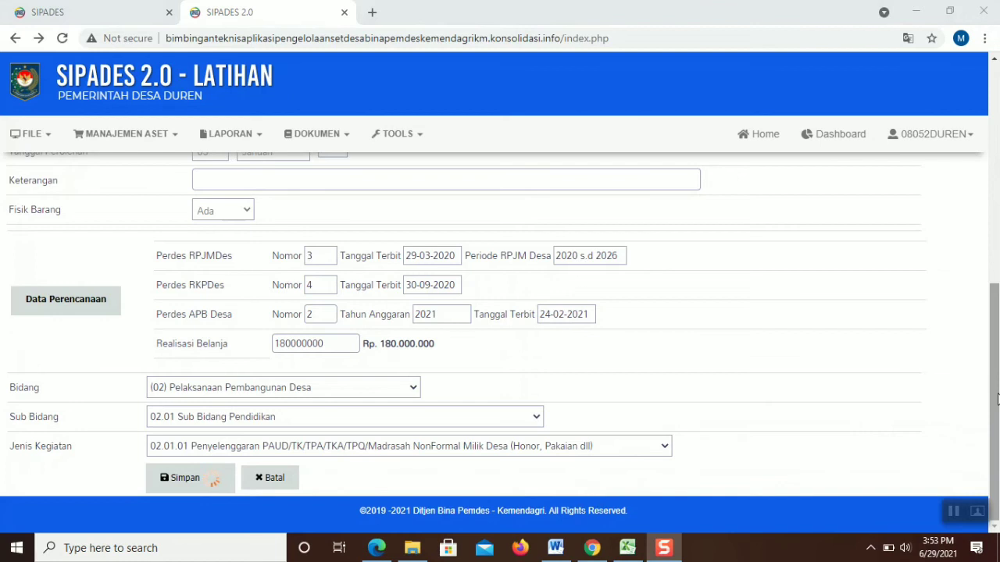
Wait on the stuck save, then reload the page
mouse_move(996, 397)
left_mouse_down()
mouse_move(997, 176)
mouse_move(997, 412)
left_mouse_up()
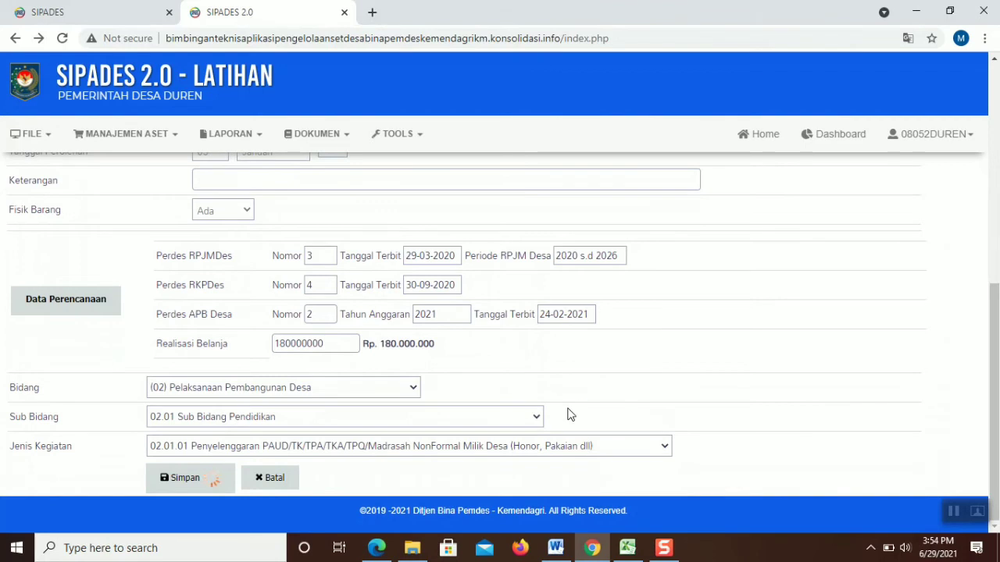
left_click(63, 42)
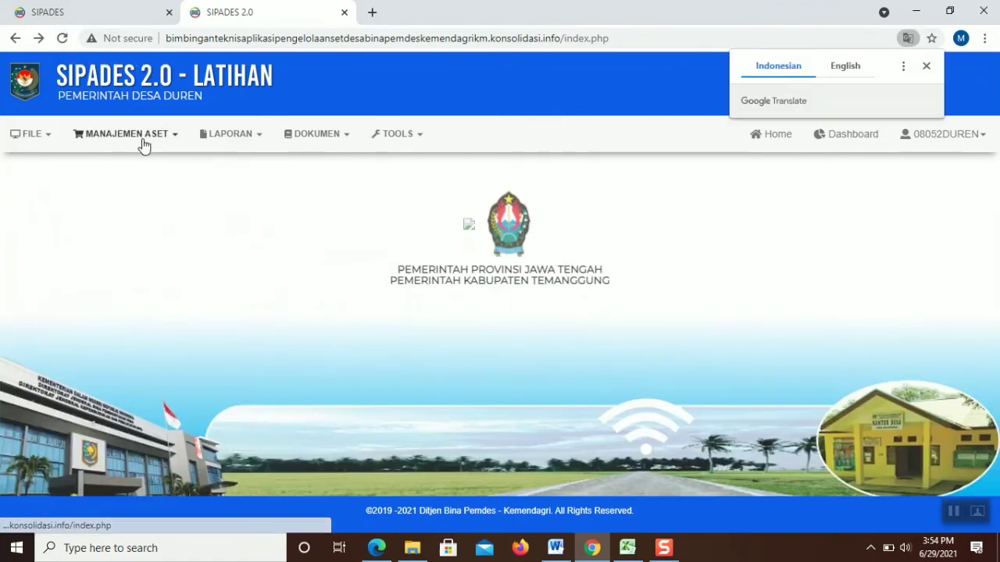
Start a new Pengadaan entry with Tahun 2021 and Asal Usul APBDes
mouse_move(143, 147)
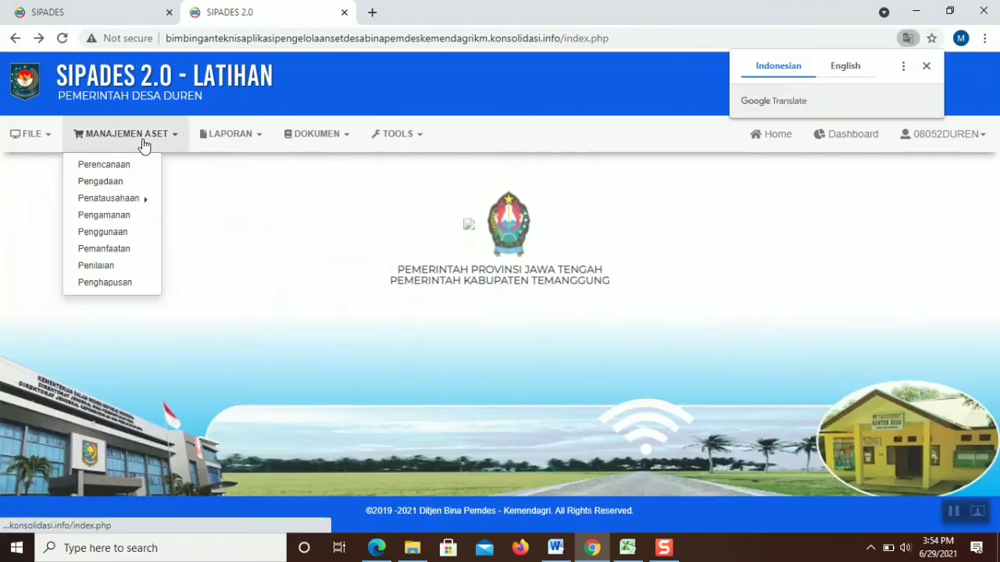
left_click(129, 185)
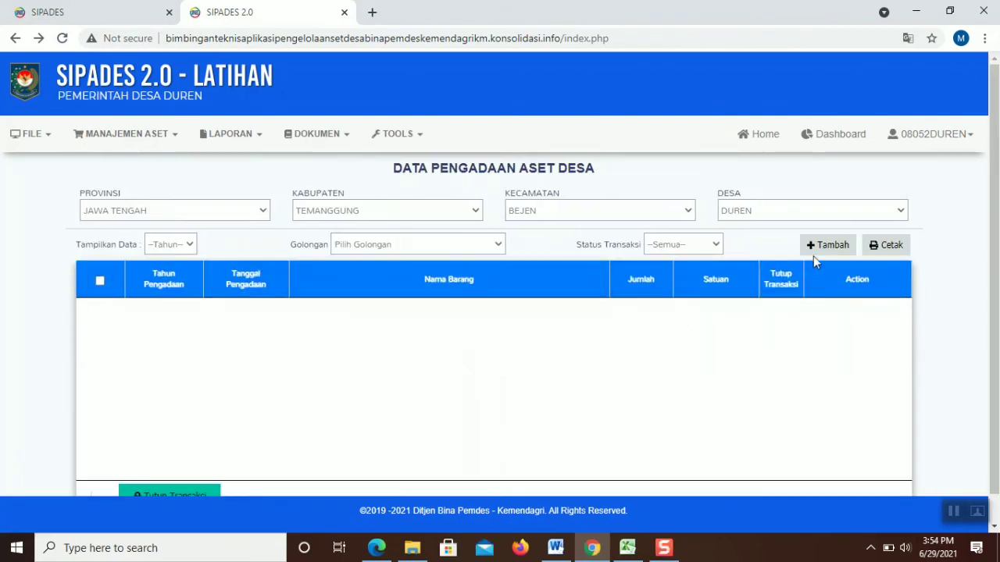
left_click(822, 246)
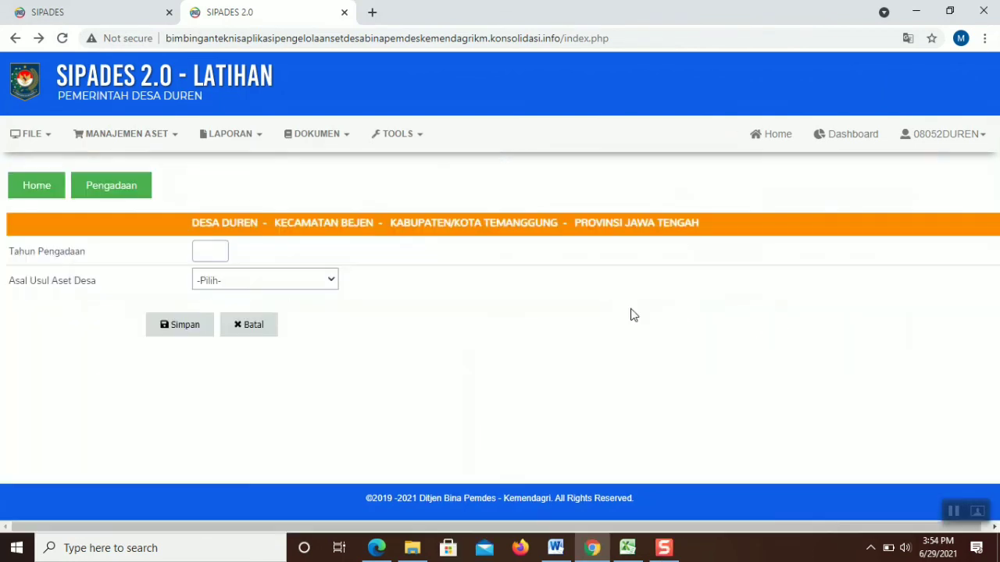
left_click(225, 251)
left_click(219, 309)
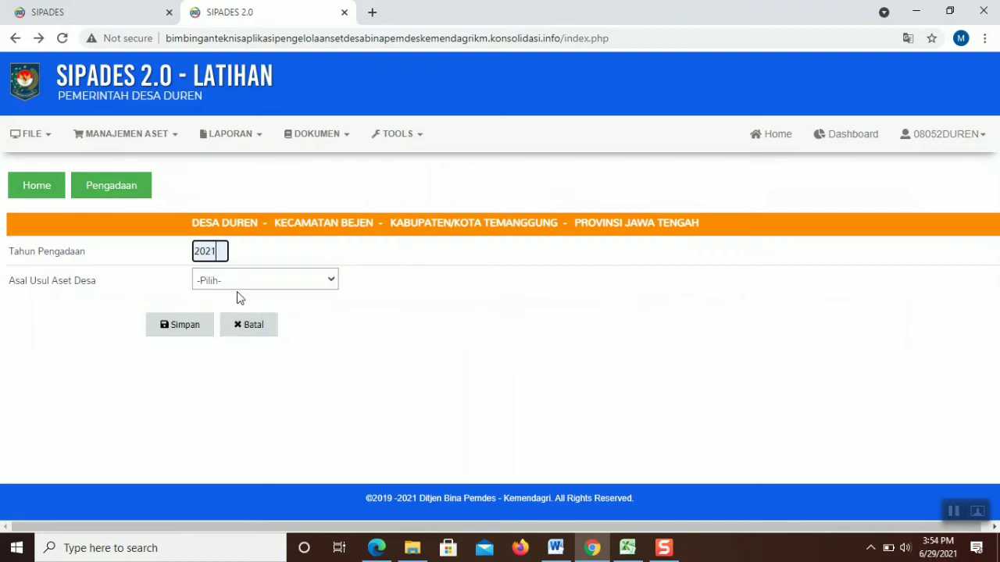
left_click(242, 281)
left_click(241, 318)
left_click(209, 328)
left_click(74, 365)
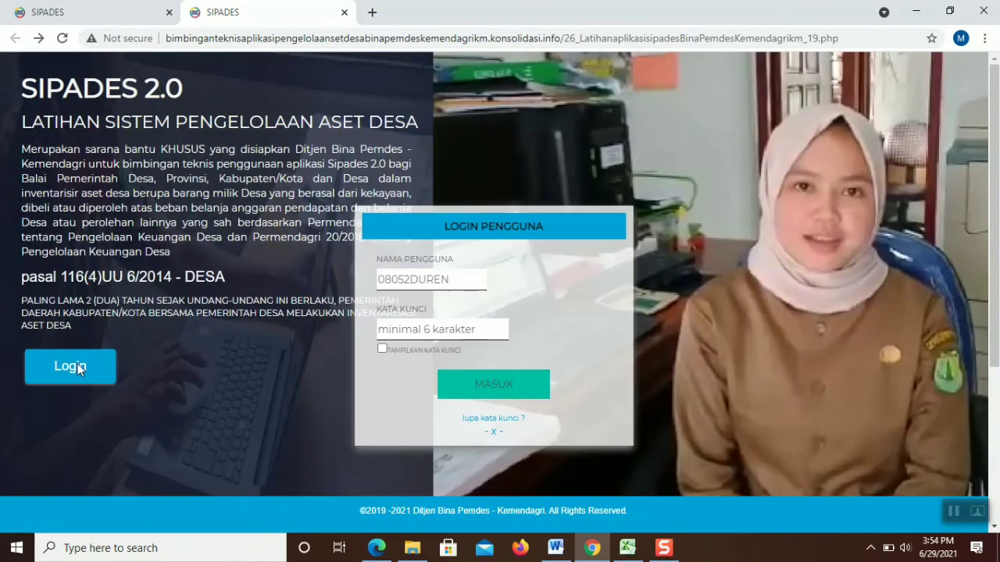
Log back in to SIPADES with the account password
left_click(408, 333)
type("••")
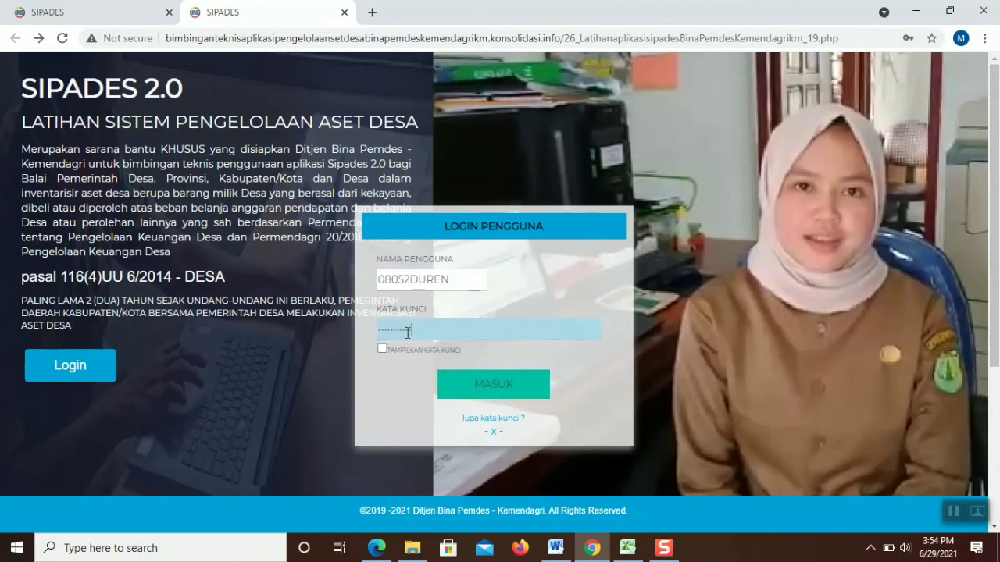
left_click(458, 400)
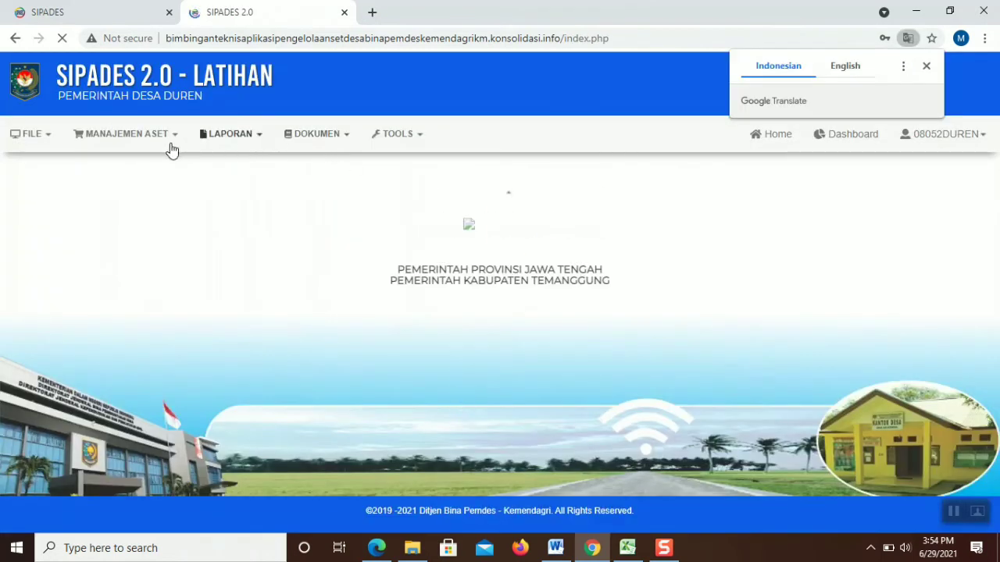
Start a new Pengadaan entry with year 2021 and origin APBDes
left_click(163, 149)
left_click(100, 181)
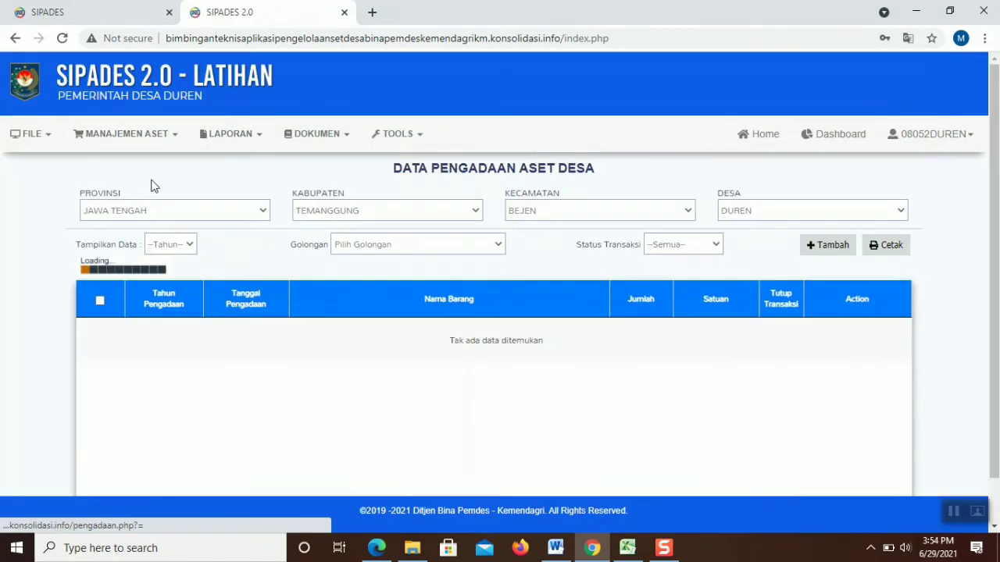
left_click(829, 246)
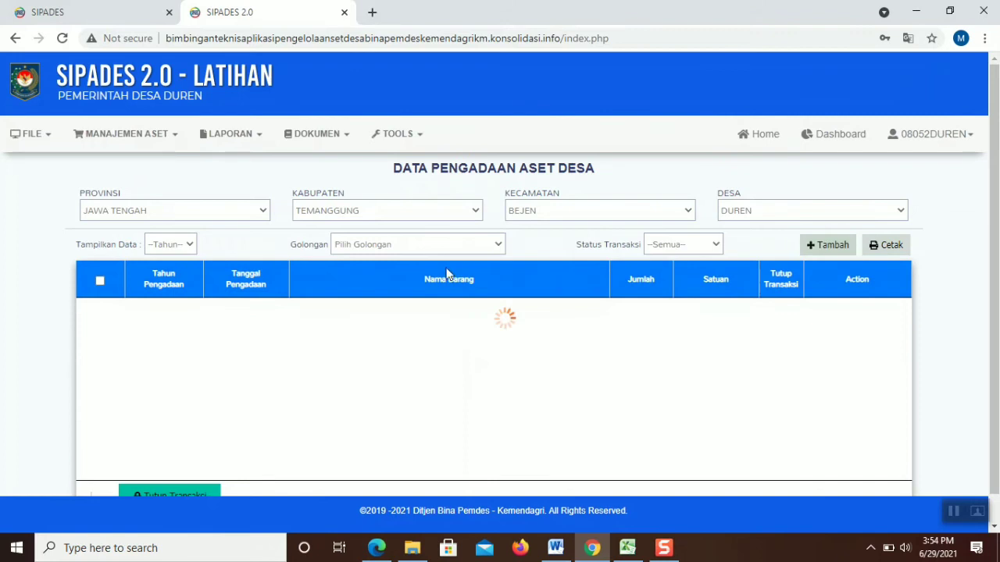
left_click(211, 253)
left_click(223, 307)
left_click(236, 281)
left_click(241, 320)
Fill Nama Barang with the computer procurement and open the item code lookup
left_click(200, 323)
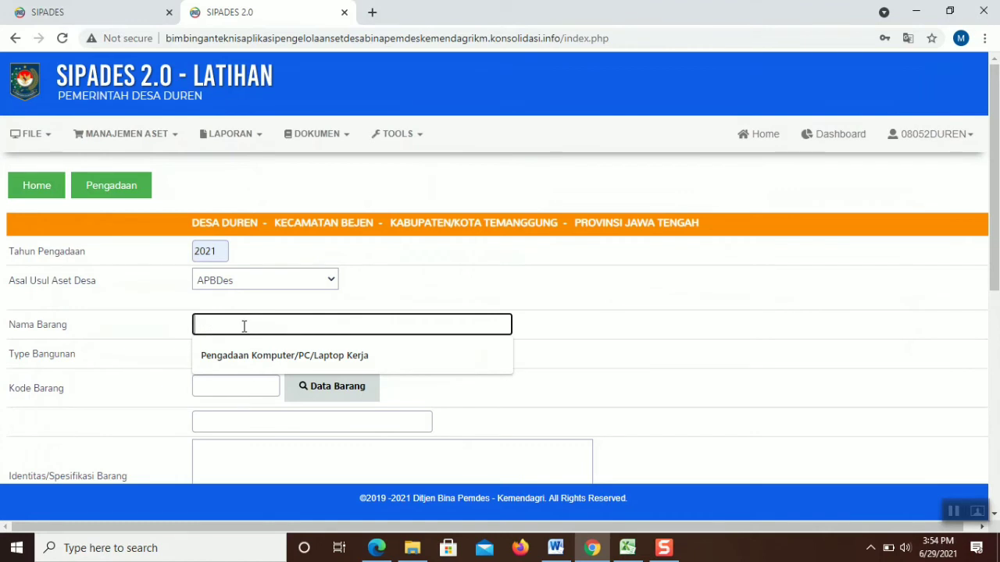
left_click(250, 354)
left_click(245, 362)
left_click(245, 362)
left_click(232, 383)
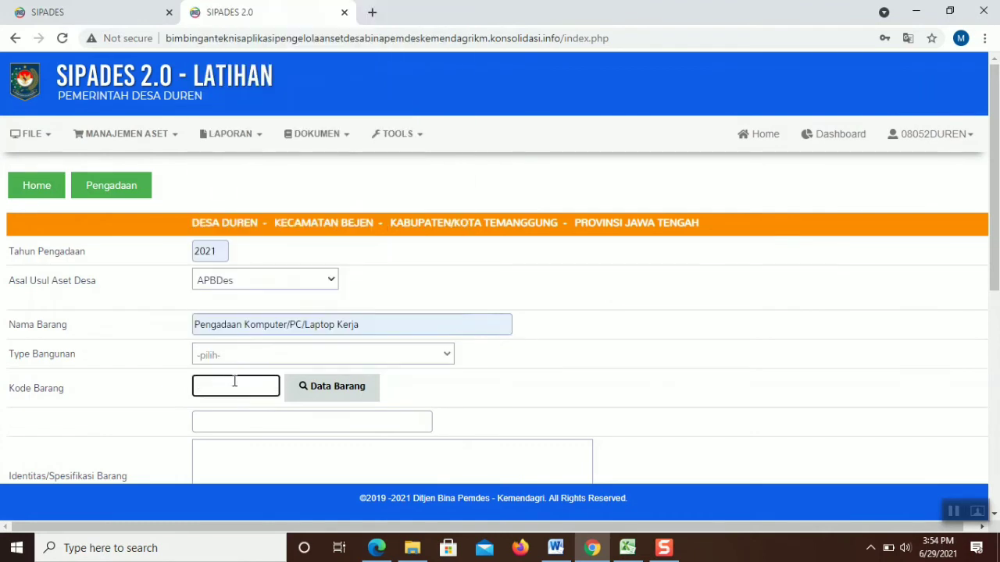
left_click(335, 395)
left_click(52, 184)
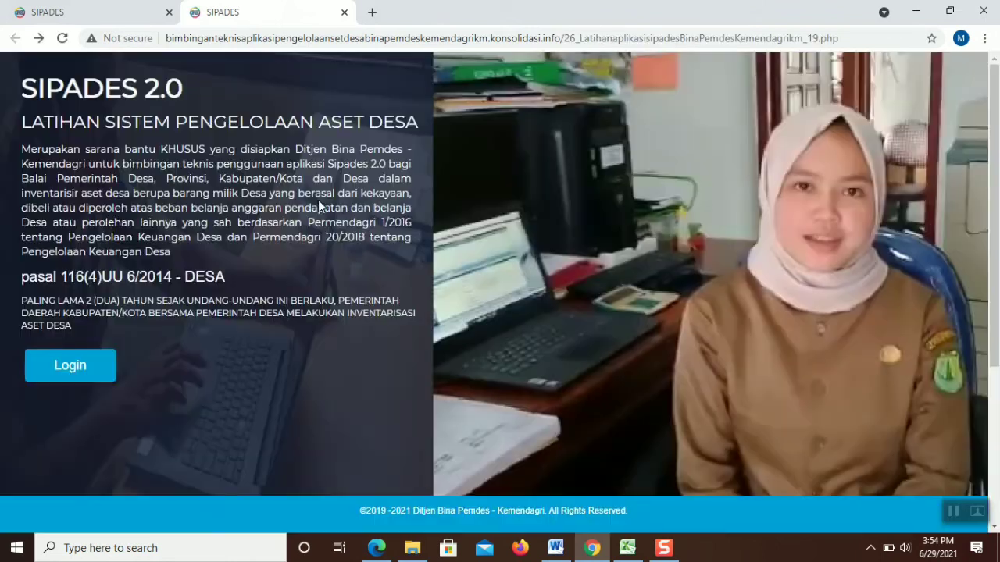
Log back in with the account password
left_click(69, 365)
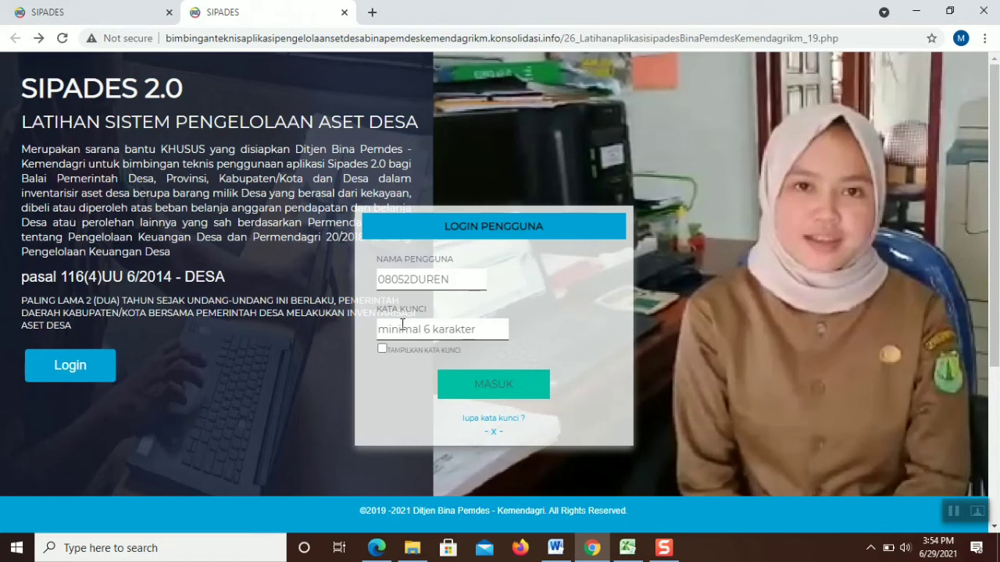
left_click(404, 328)
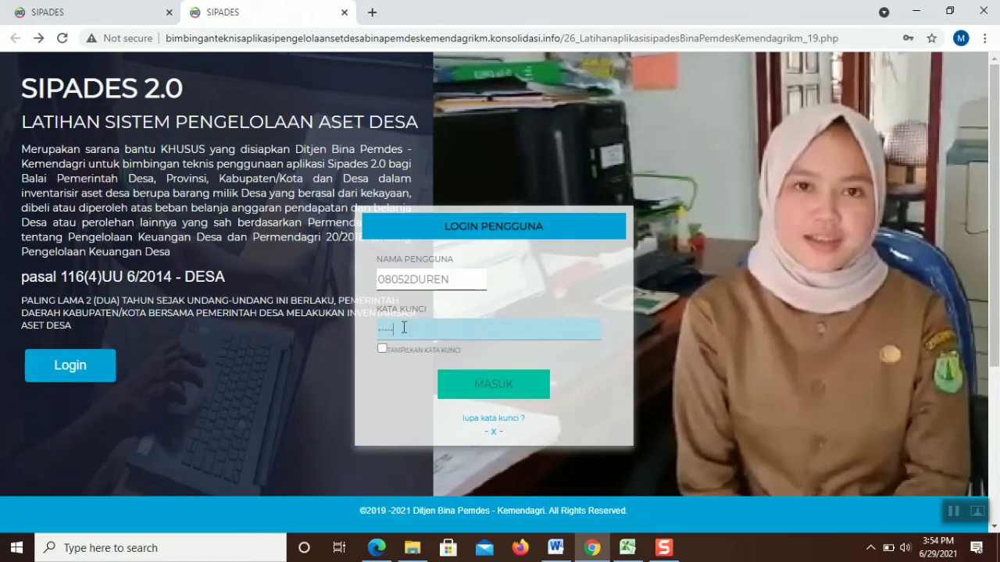
left_click(494, 383)
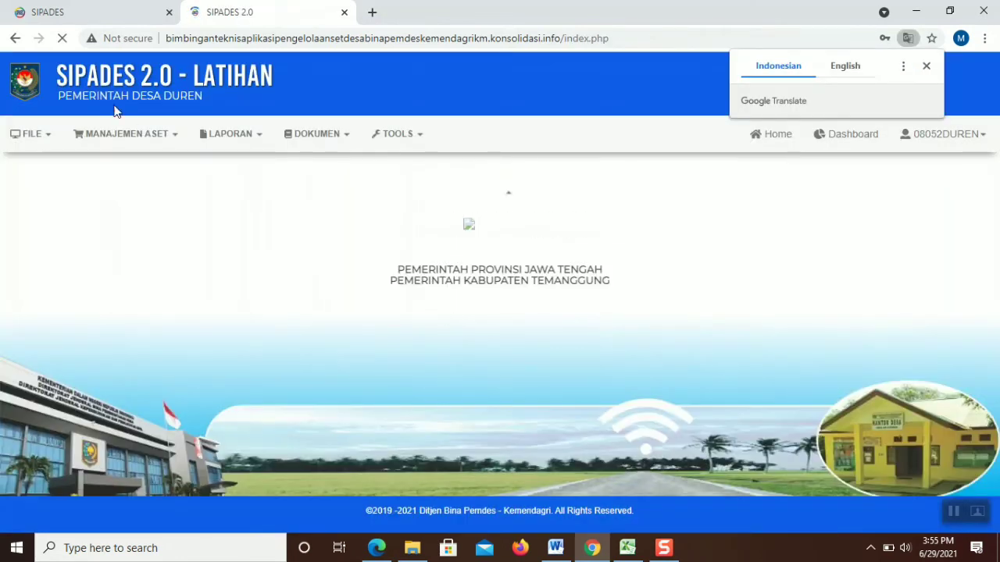
Start a new Pengadaan entry with year 2021 and origin APBDes
left_click(137, 133)
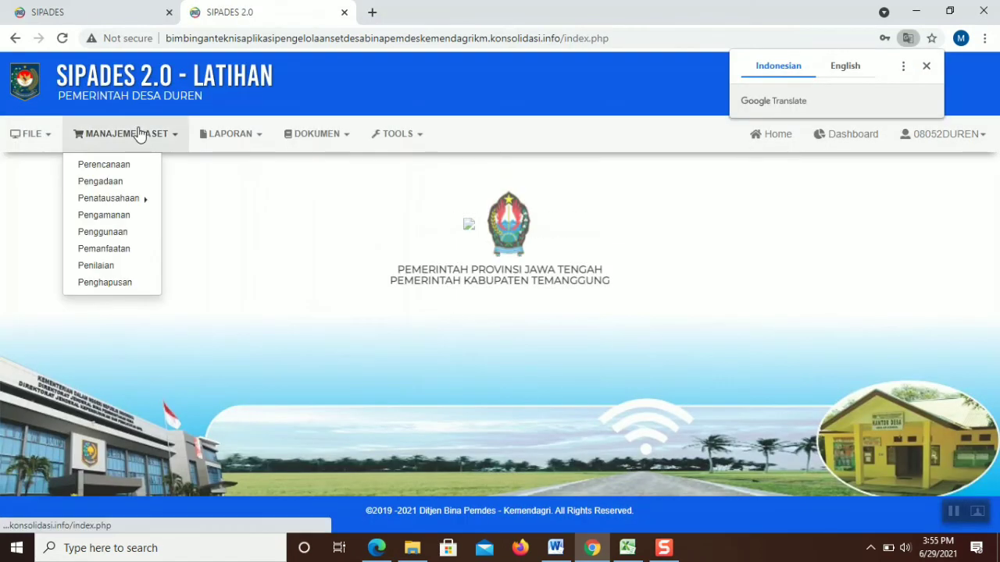
left_click(133, 186)
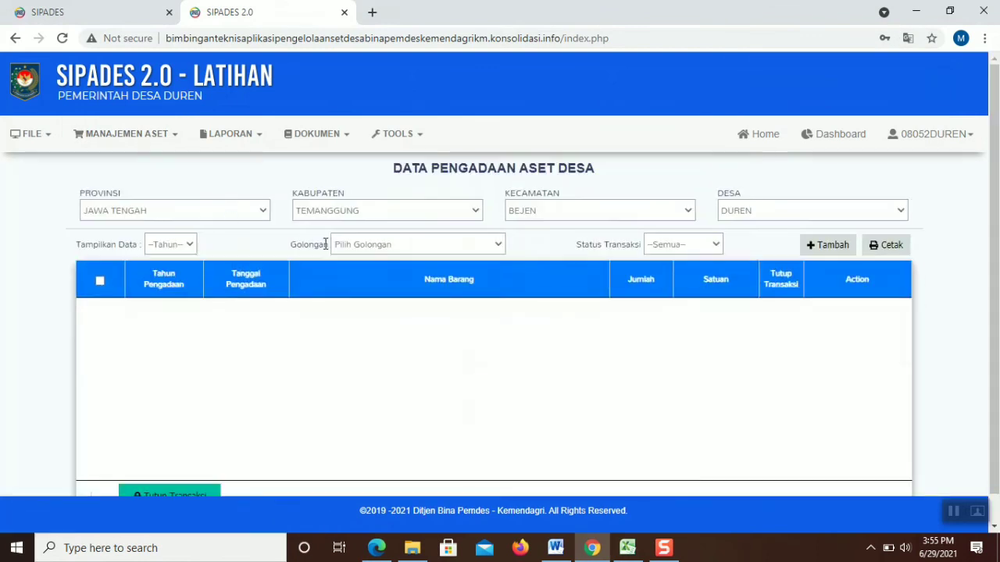
left_click(809, 247)
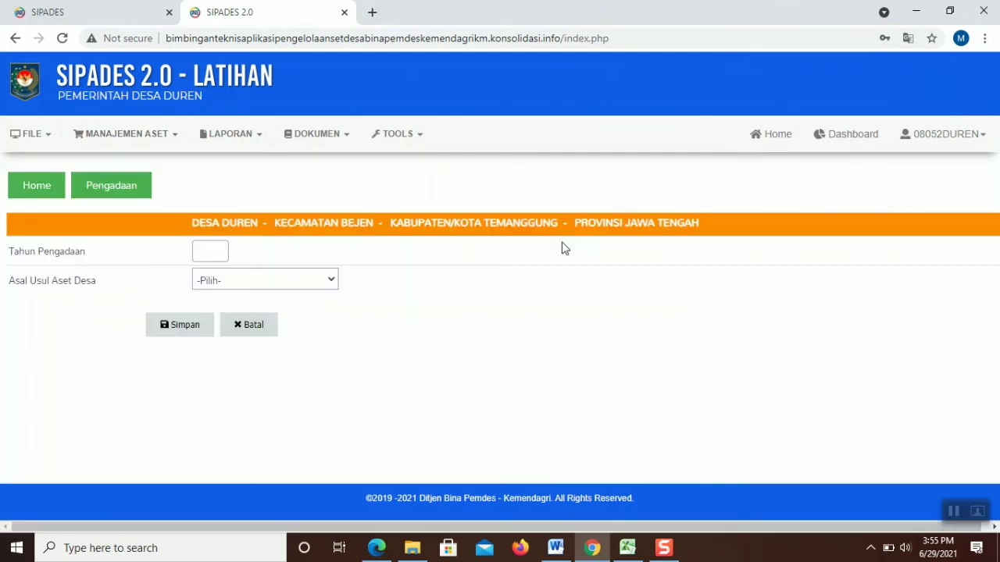
left_click(212, 250)
left_click(218, 308)
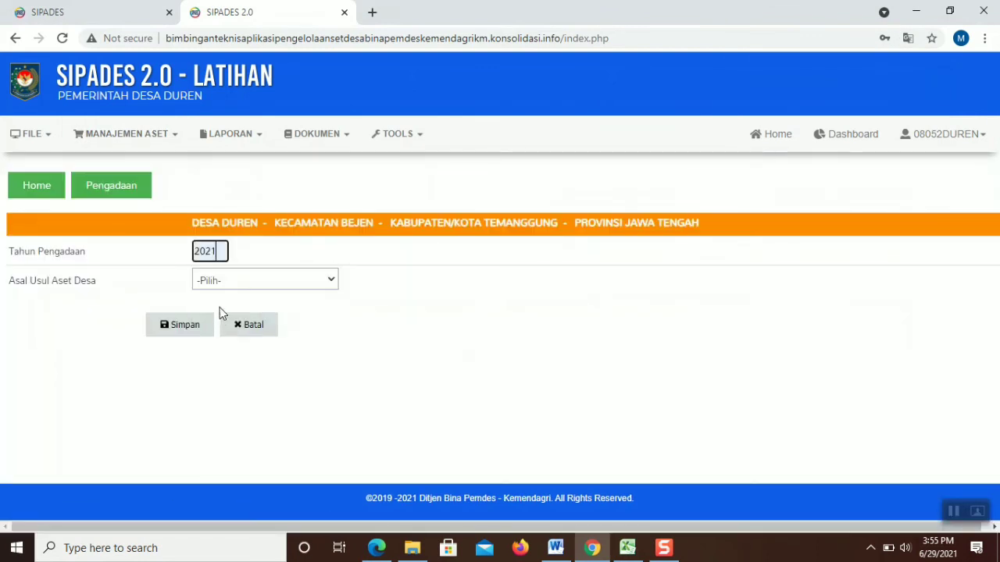
left_click(225, 282)
left_click(227, 316)
Set the item to the computer procurement with Laptop item code 3070102
left_click(229, 327)
left_click(235, 361)
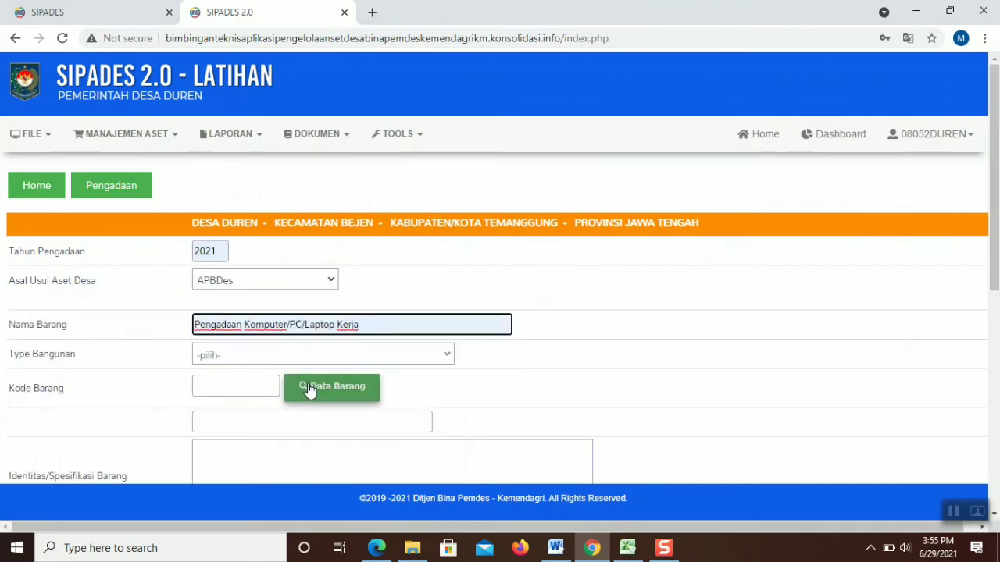
left_click(309, 388)
left_click(60, 187)
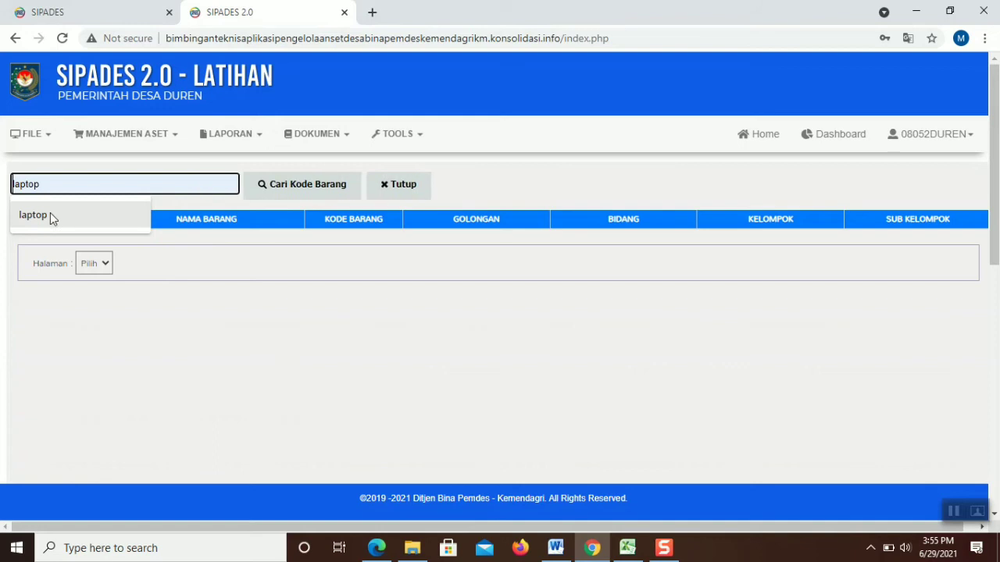
left_click(49, 212)
left_click(285, 186)
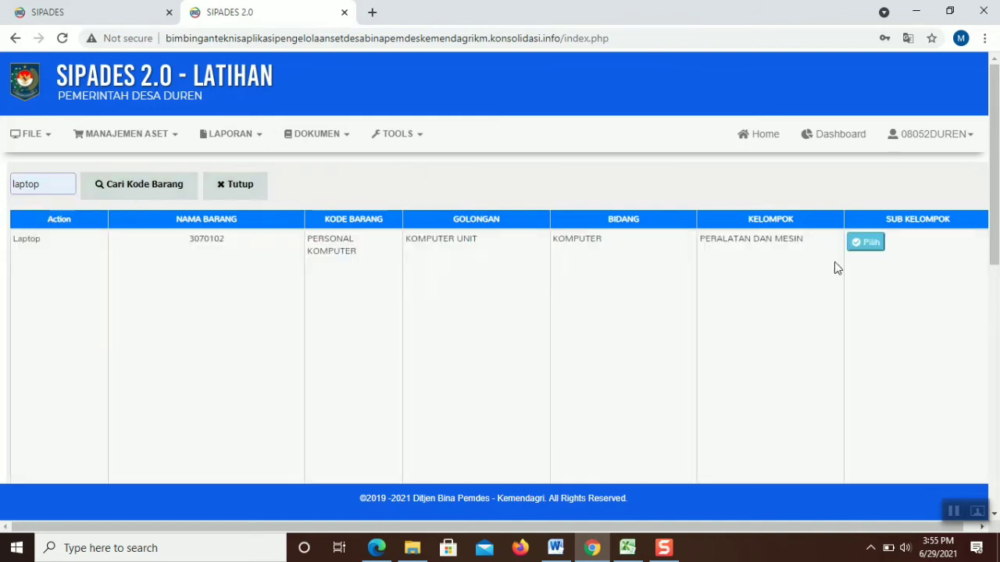
left_click(866, 243)
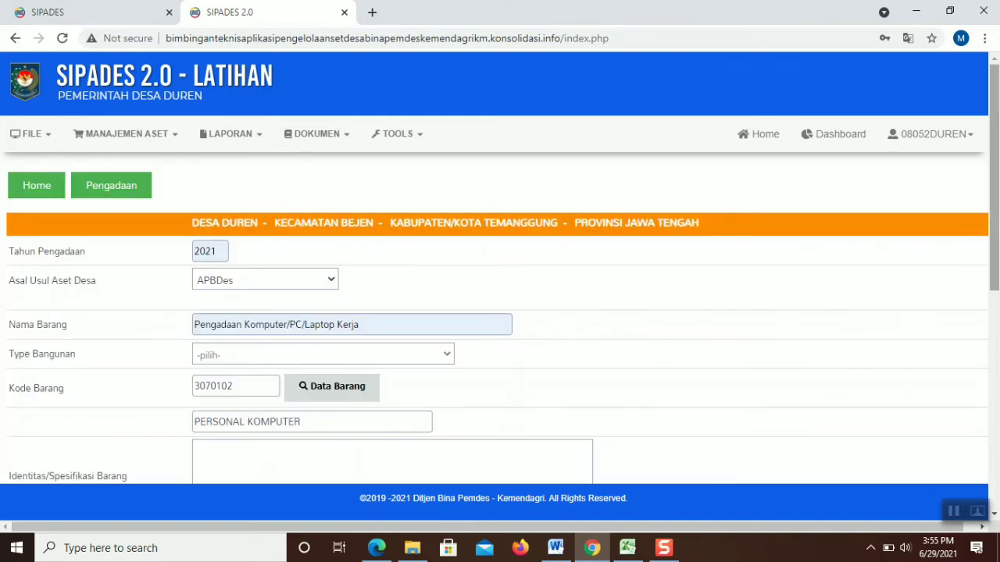
Paste the computer specification list and attach the item photo
scroll(994, 234, "down", 1)
scroll(719, 305, "down", 3)
left_click(487, 242)
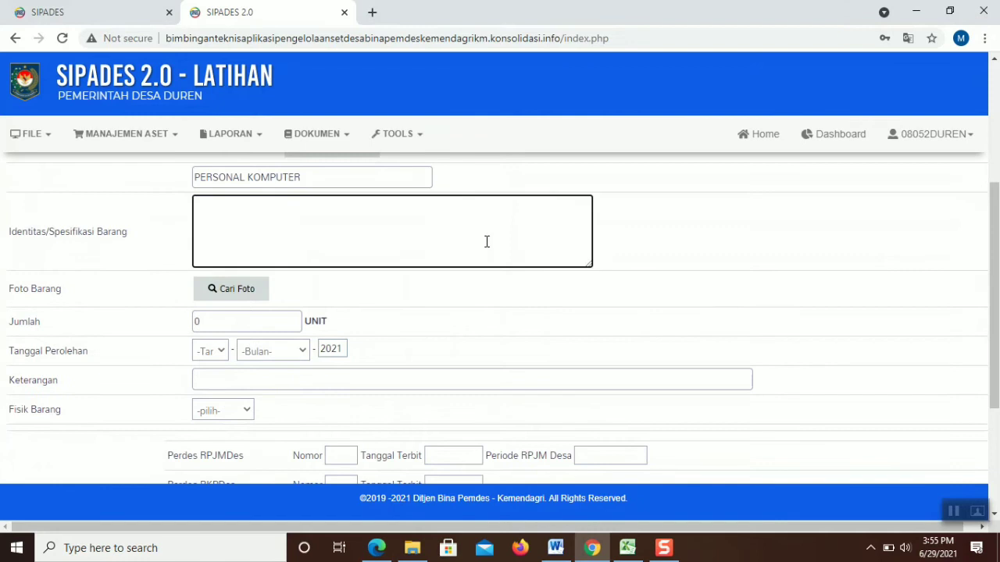
type("CPU Intel Core i3-60006U, 2.0GHz Memory 4GB HDD 500GB Os Windows 10 LCD 14\"")
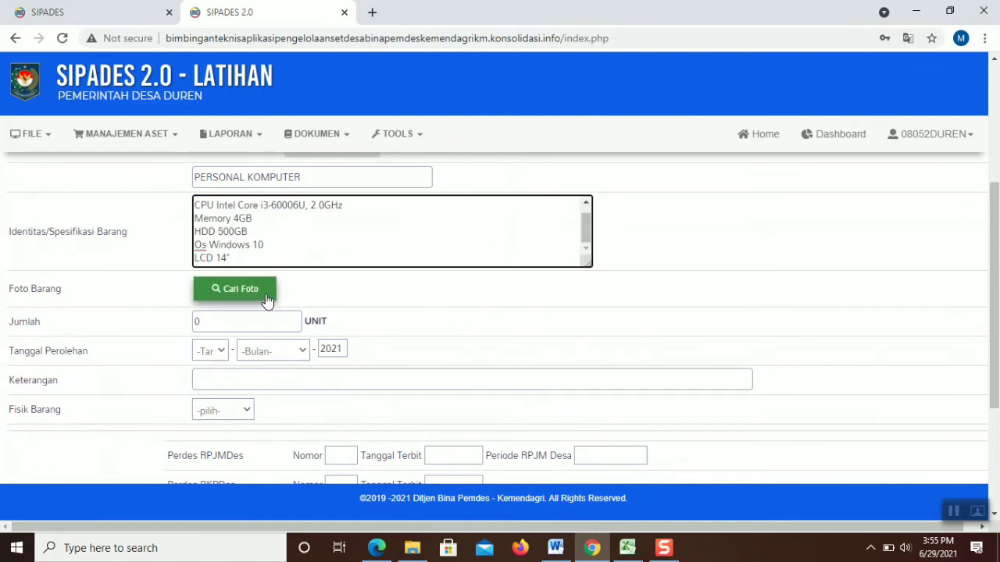
left_click(268, 296)
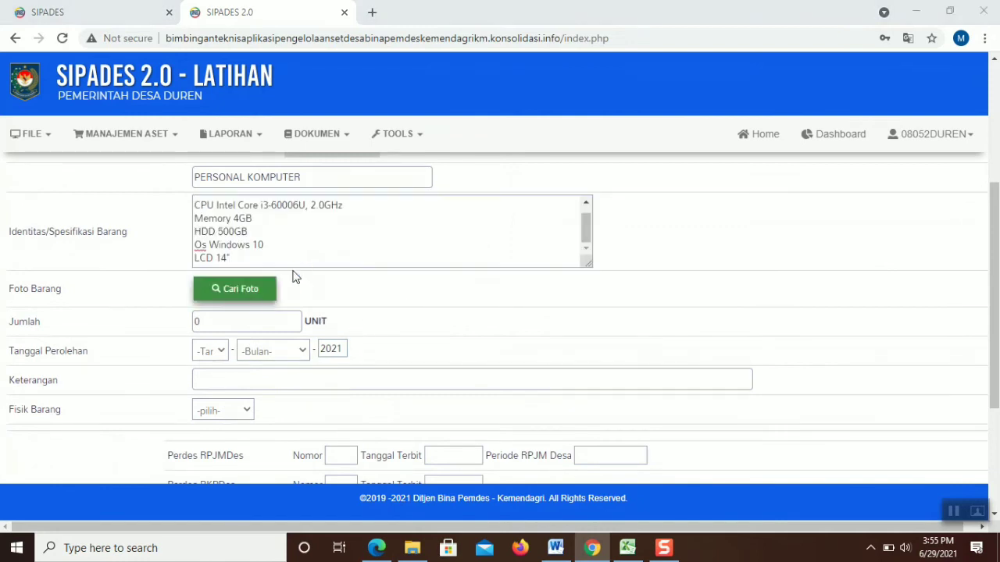
double_click(426, 148)
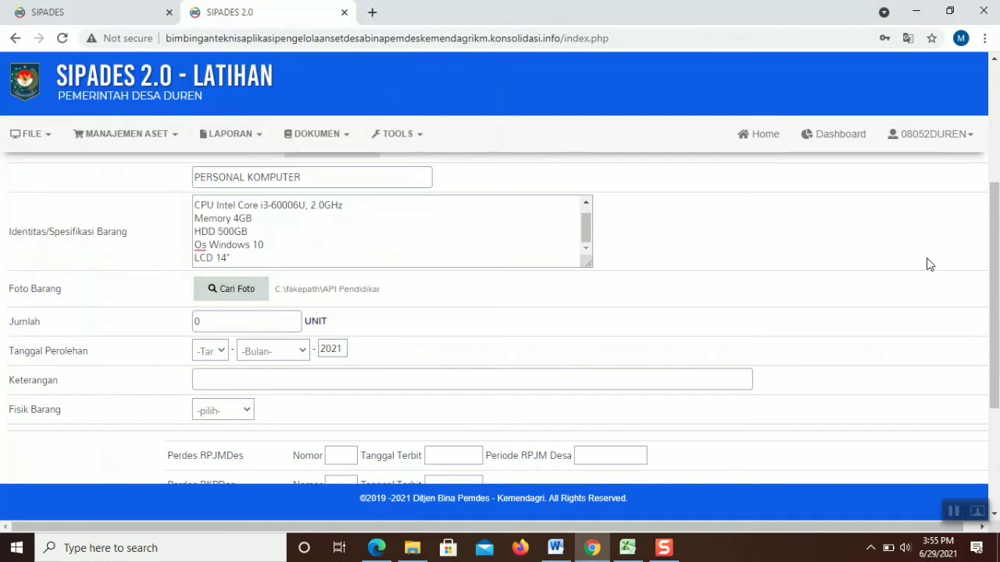
scroll(622, 263, "down", 1)
Set the Jumlah quantity to 2
double_click(281, 262)
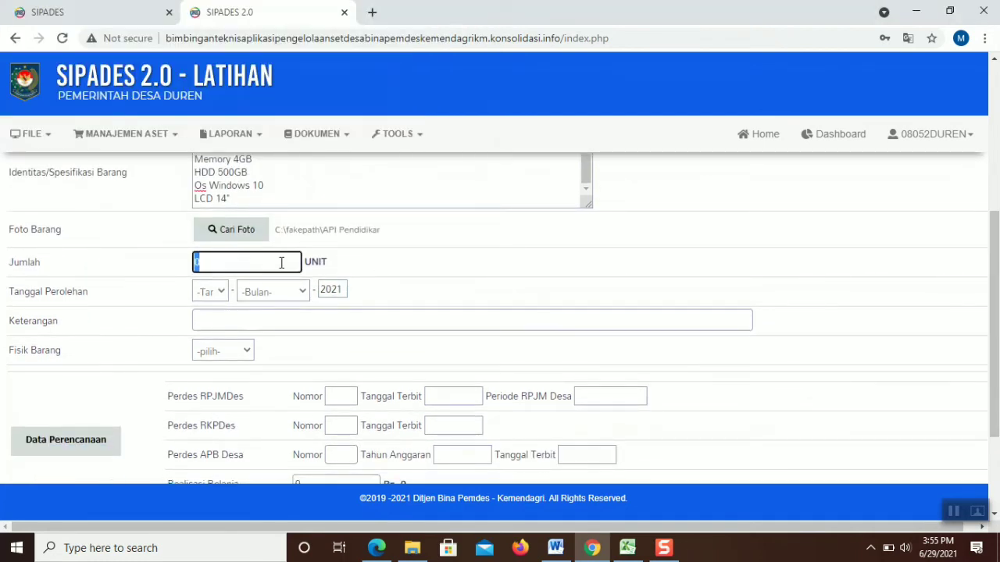
type("1")
key("BackSpace")
type("2")
Set the acquisition date to 05 Januari and Fisik Barang to Ada
left_click(212, 296)
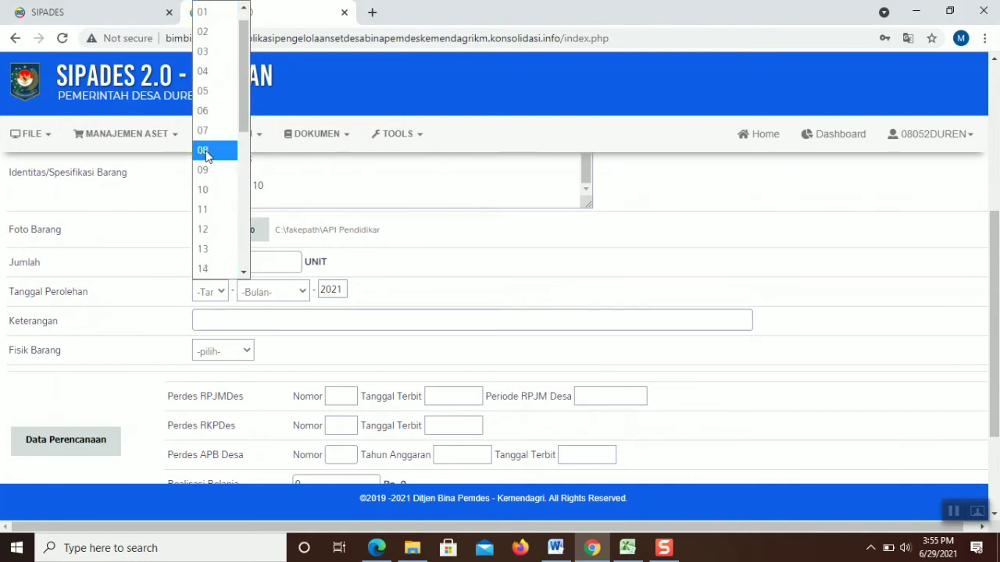
left_click(202, 92)
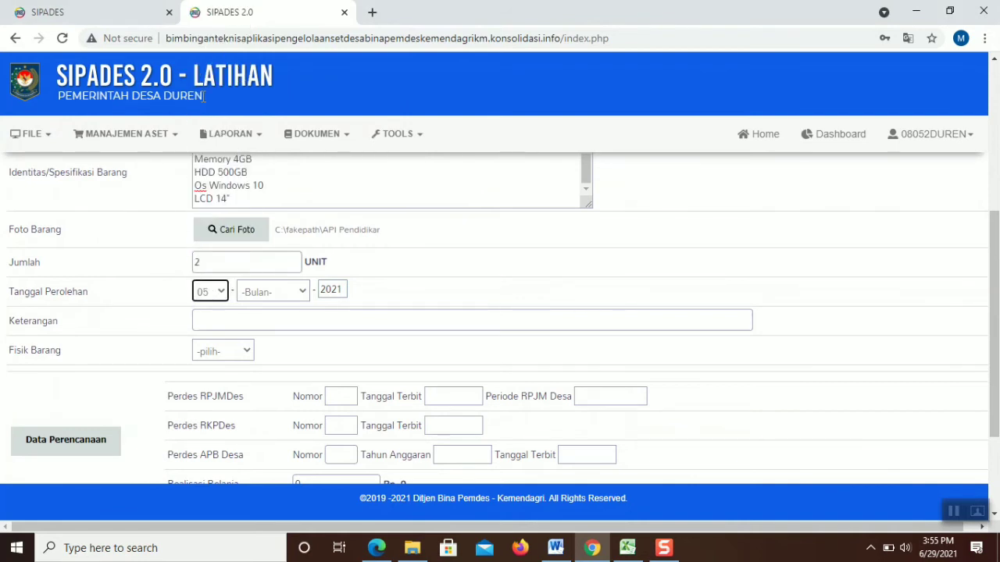
left_click(271, 299)
left_click(272, 56)
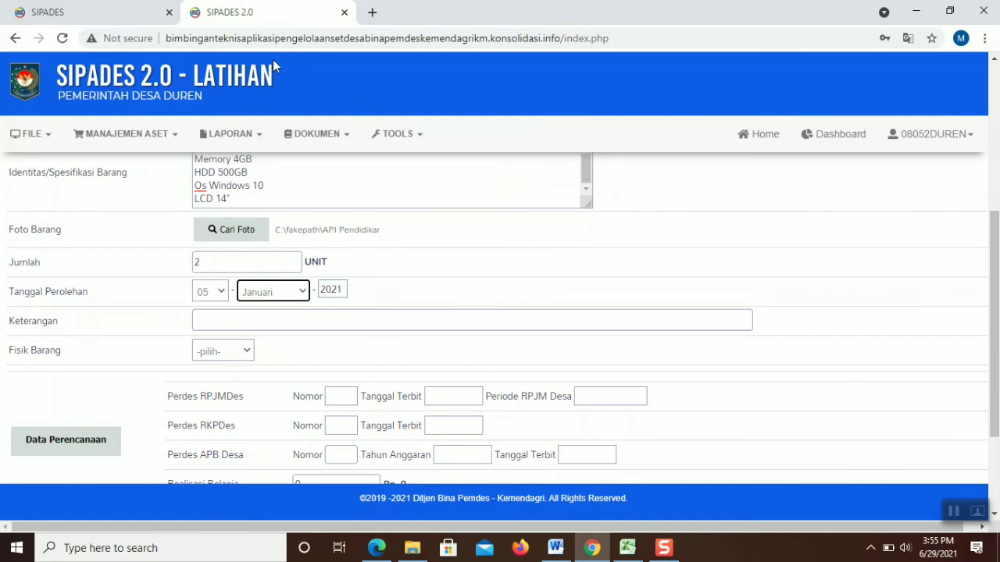
left_click(256, 323)
left_click(248, 350)
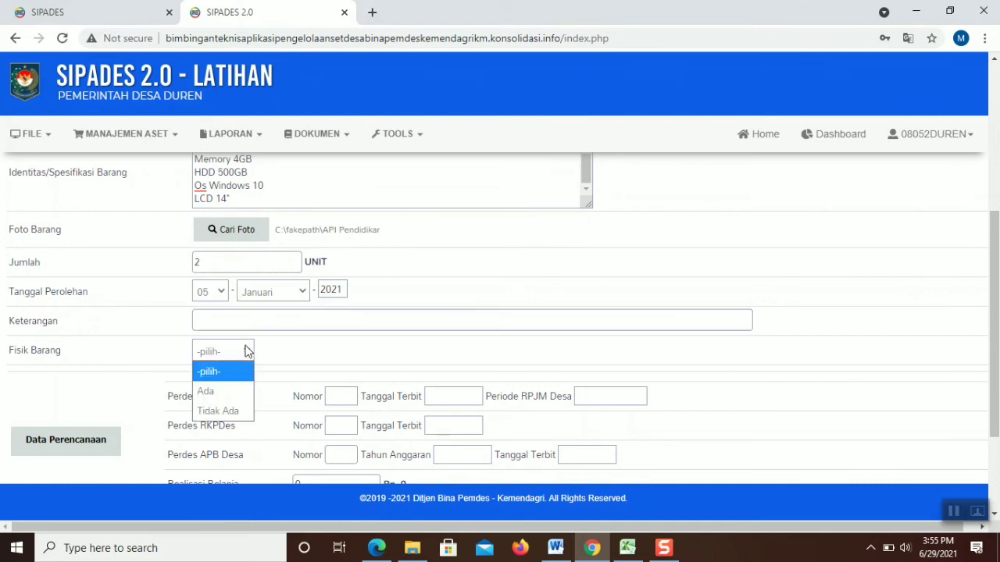
left_click(226, 396)
Apply the PAUD activity under 02 Pelaksanaan Pembangunan Desa as planning data
left_click_drag(998, 232, 996, 330)
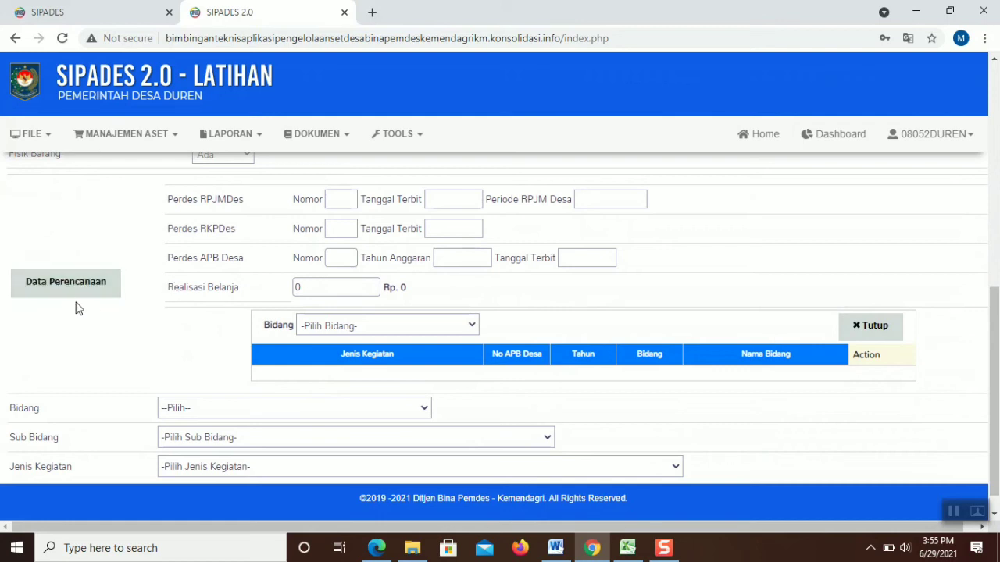
left_click(404, 326)
left_click(395, 385)
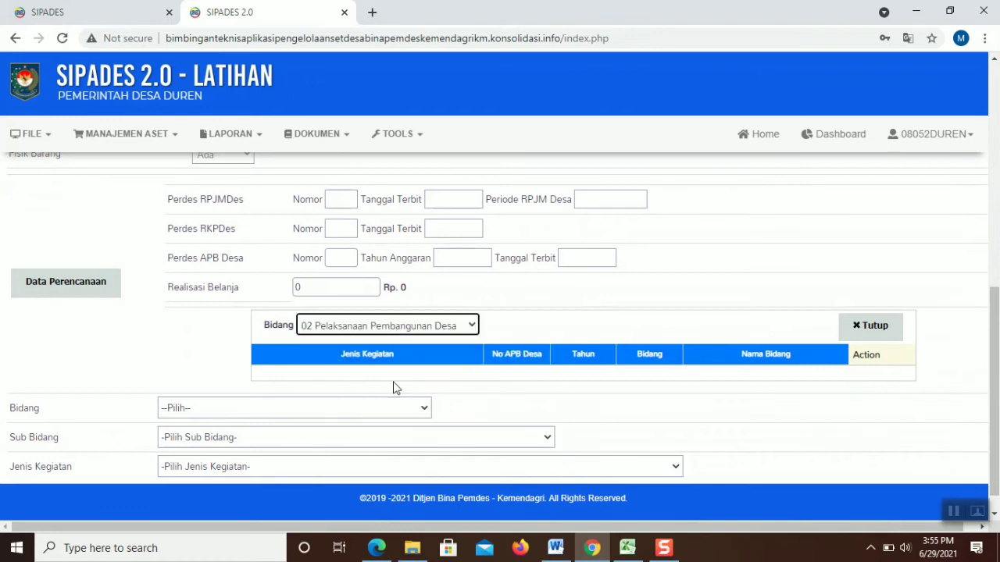
left_click(871, 378)
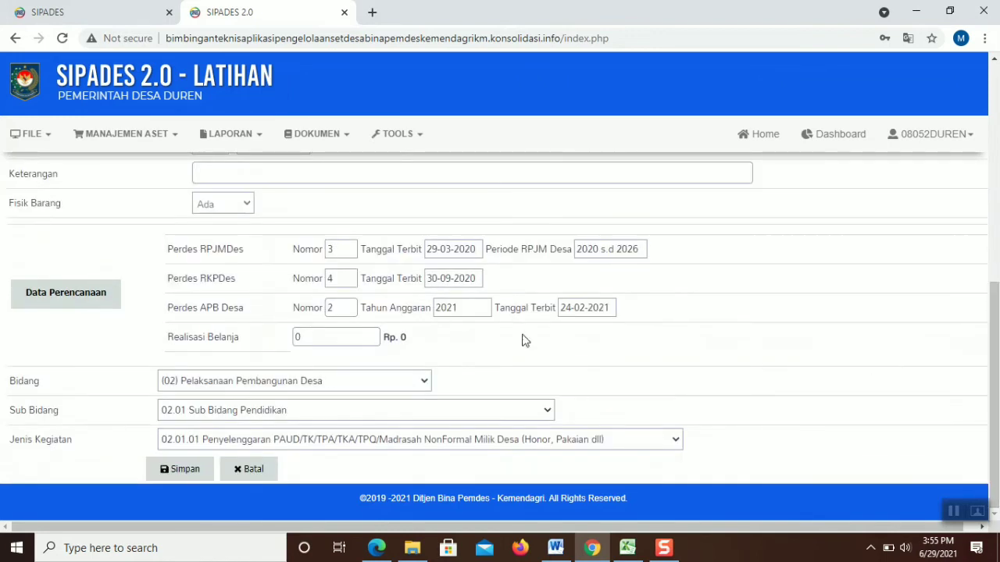
Enter Realisasi Belanja 18000000 and save the procurement entry
left_click(296, 338)
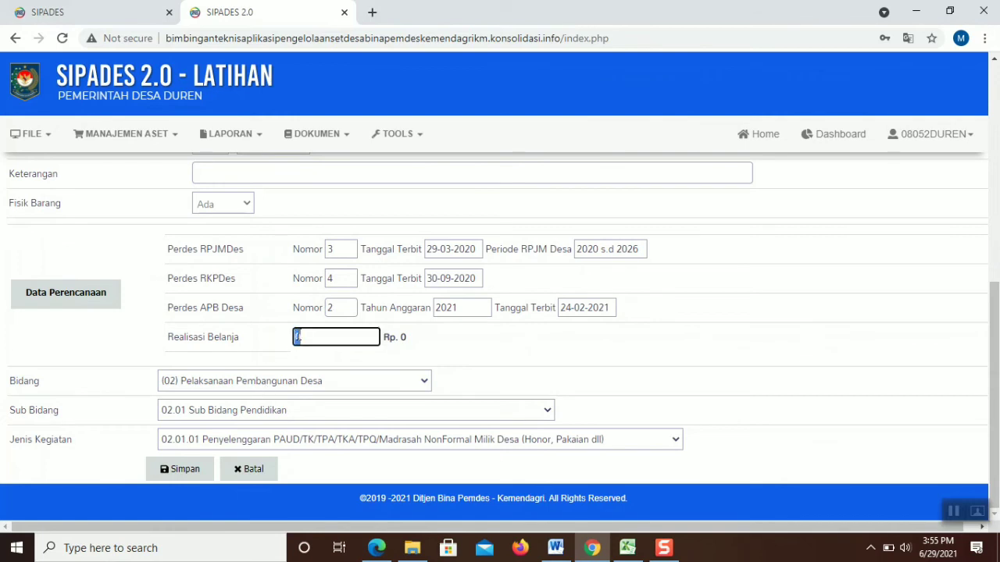
type("18000000")
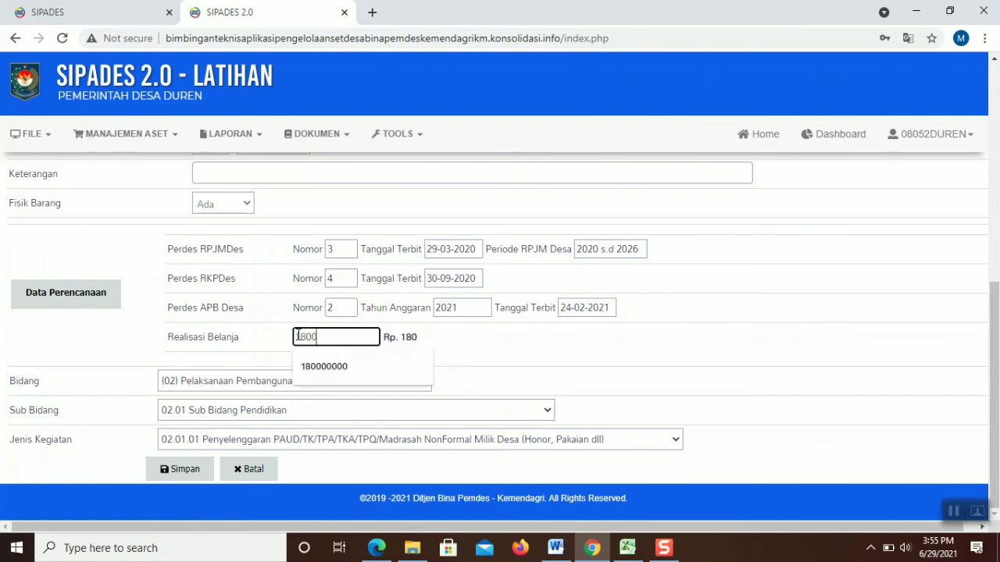
left_click(163, 471)
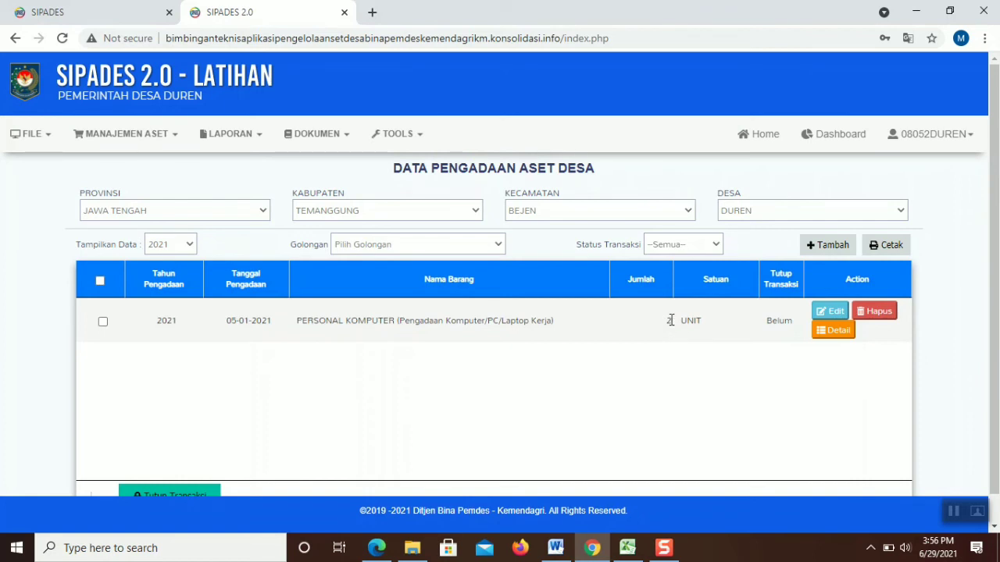
Open the saved PERSONAL KOMPUTER entry for editing
left_click(830, 311)
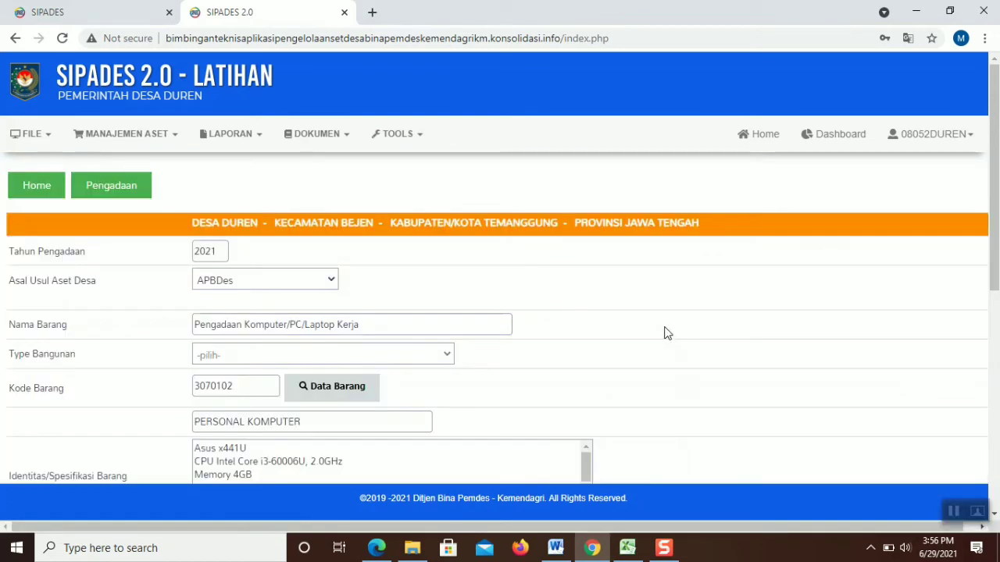
scroll(357, 265, "down", 2)
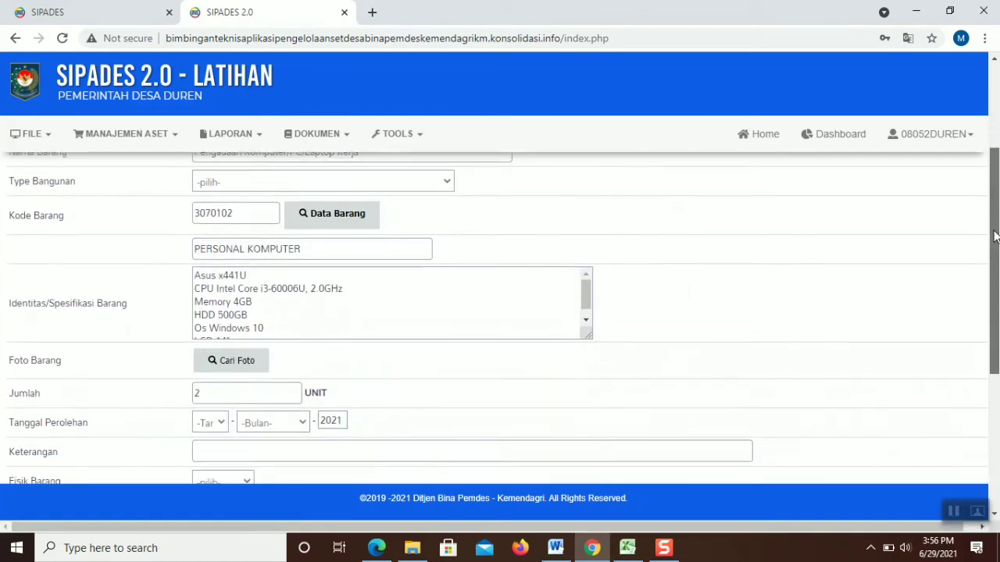
left_click(196, 275)
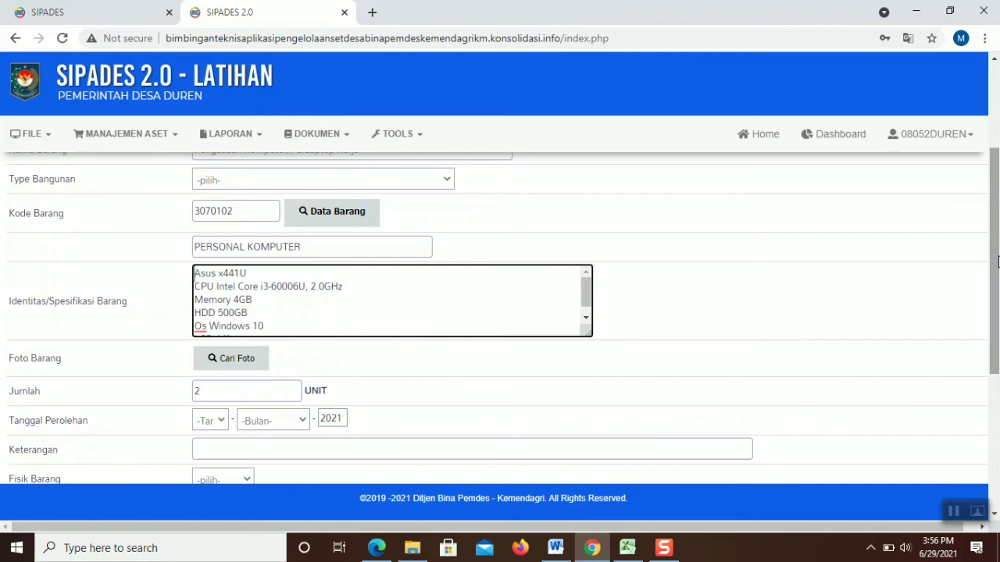
scroll(500, 313, "down", 1)
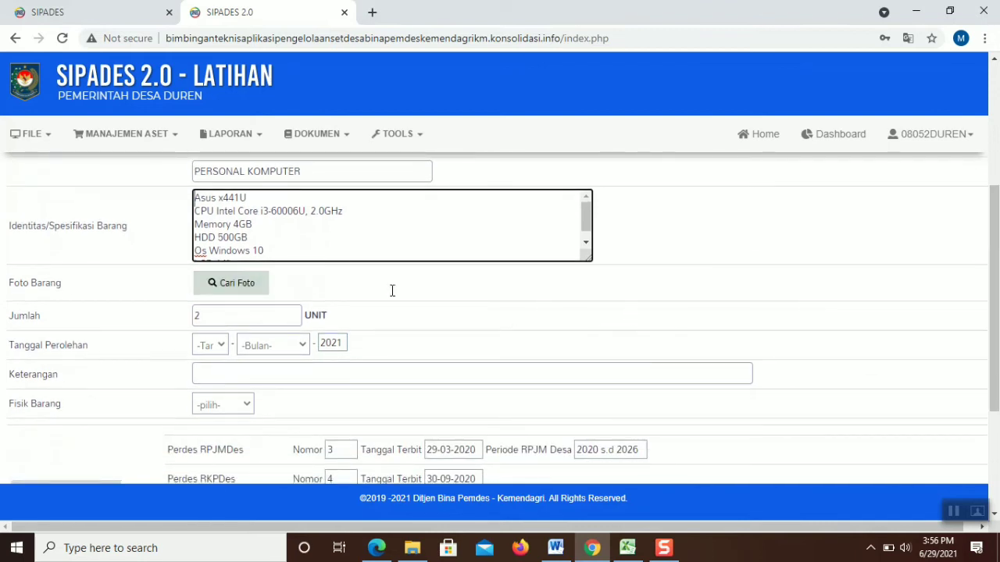
left_click(281, 314)
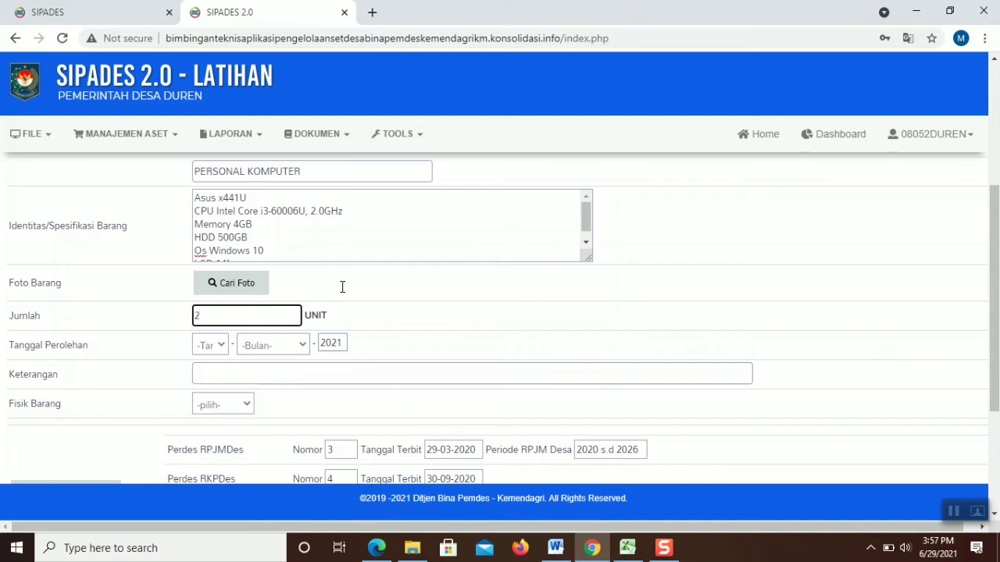
Attach the API Pendidikan Politik Yogyakarta photo and set acquisition date 05 Januari
left_click(262, 286)
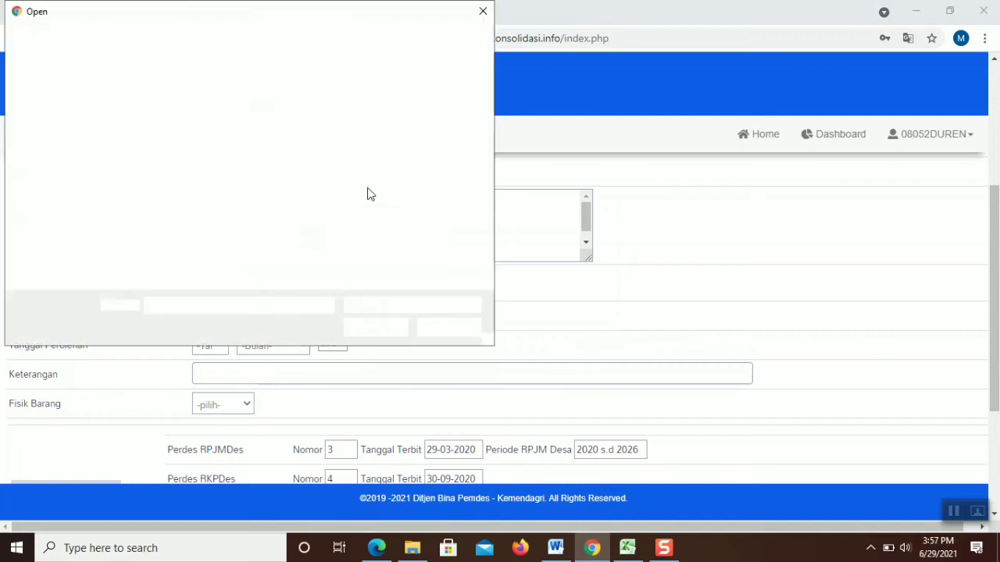
double_click(436, 114)
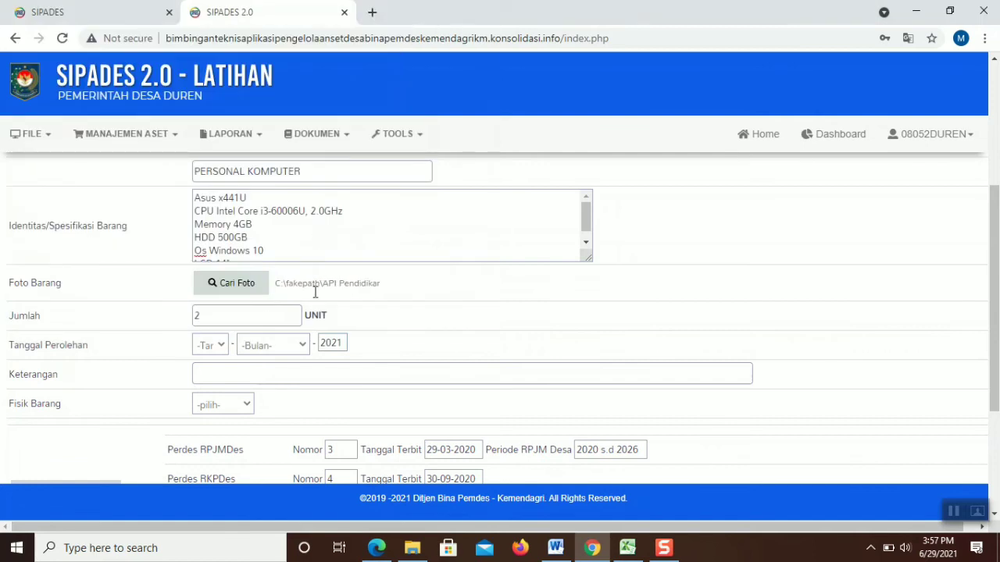
left_click(213, 346)
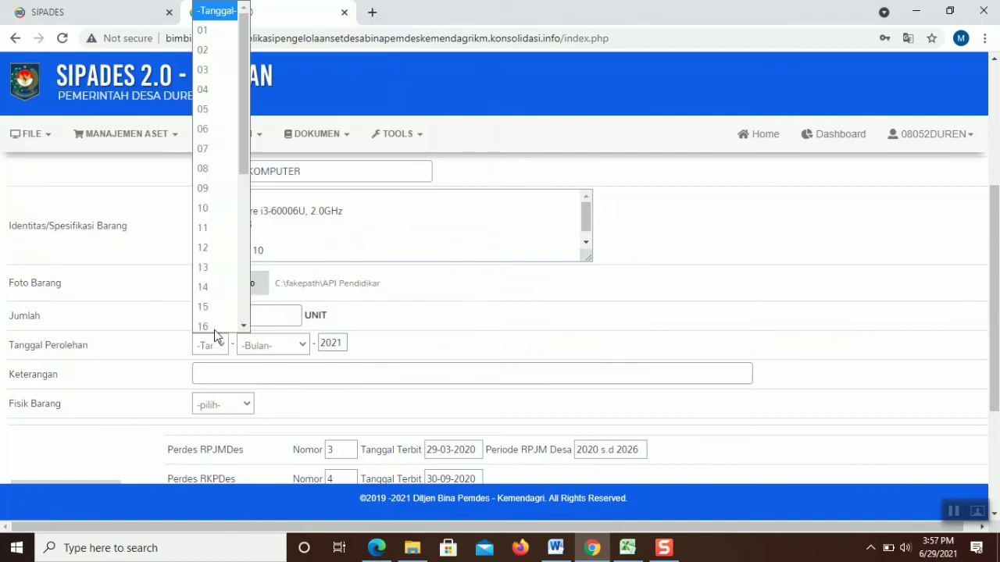
left_click(213, 84)
left_click(273, 344)
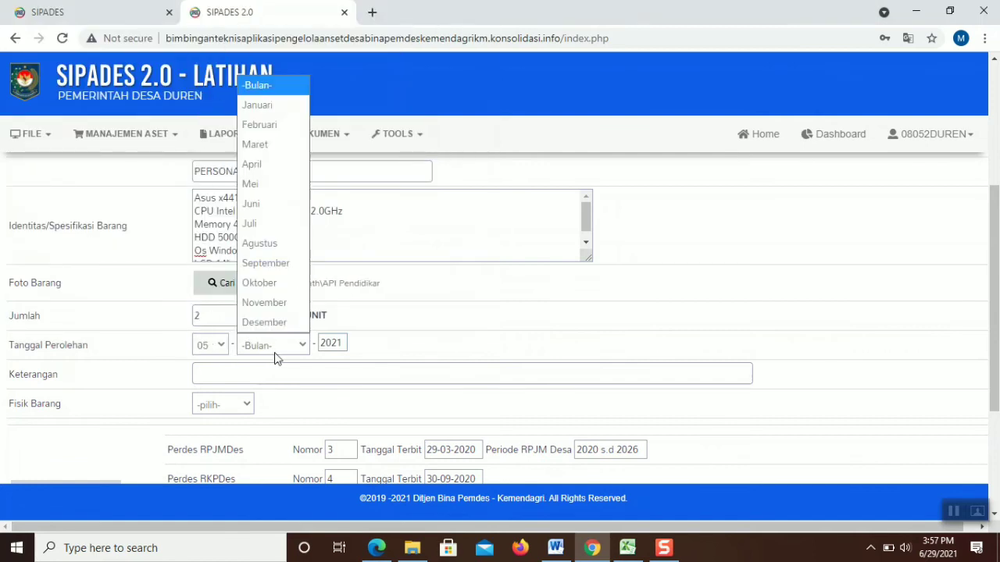
left_click(254, 105)
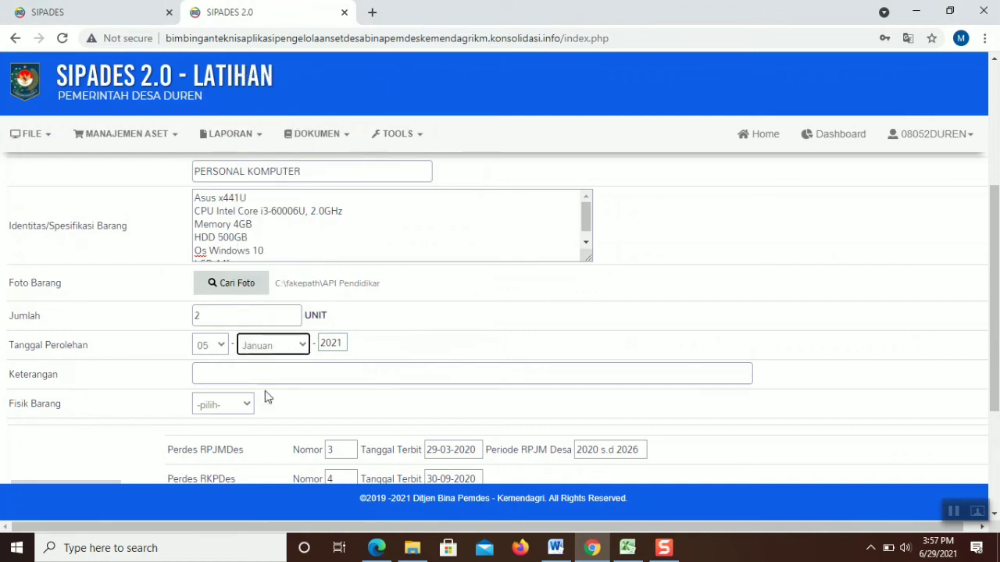
Set Fisik Barang to Ada and save the entry
left_click(245, 406)
left_click(219, 447)
left_click_drag(994, 209, 994, 307)
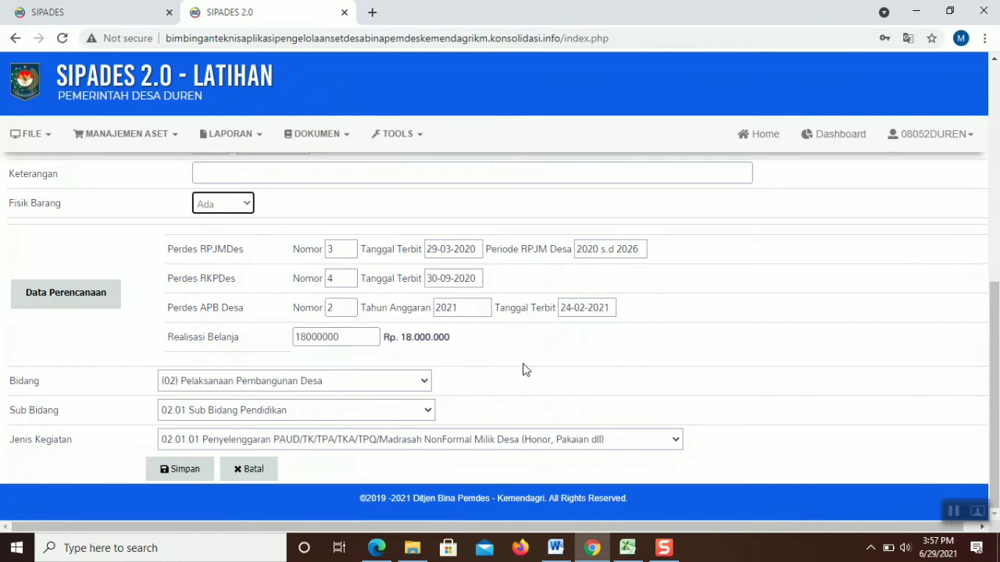
left_click(199, 467)
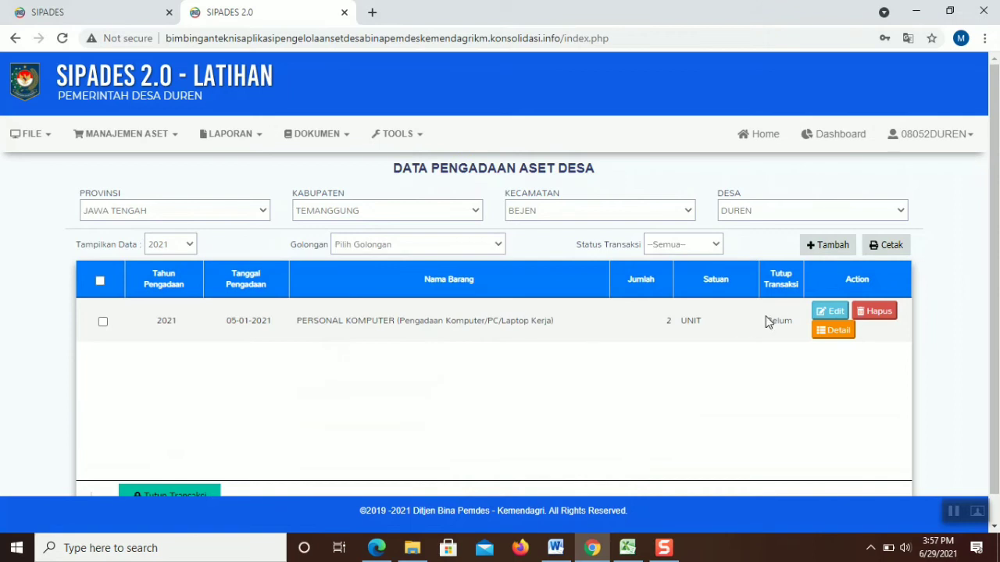
Open the PERSONAL KOMPUTER entry for editing and delete its specification text
left_click(820, 316)
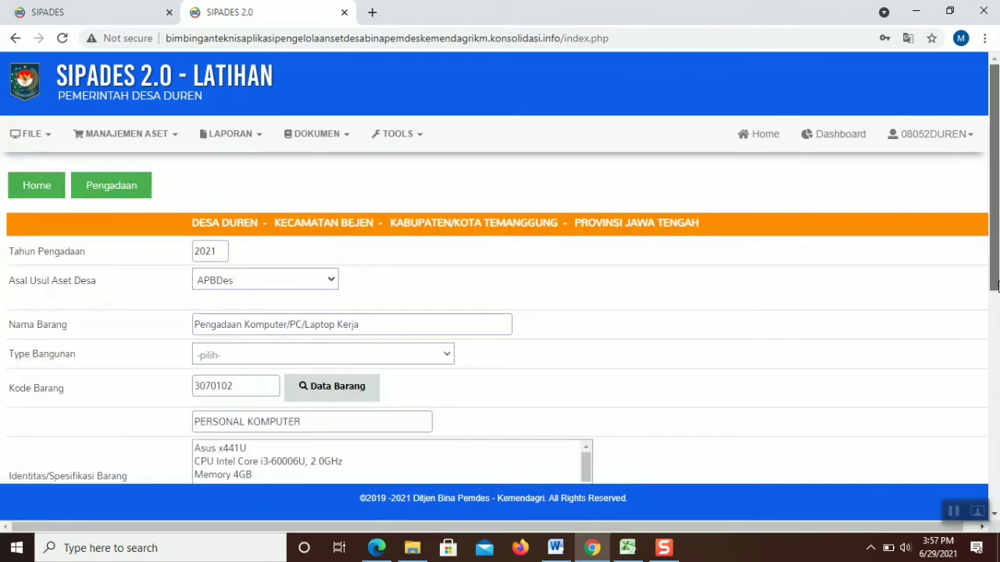
scroll(657, 342, "down", 2)
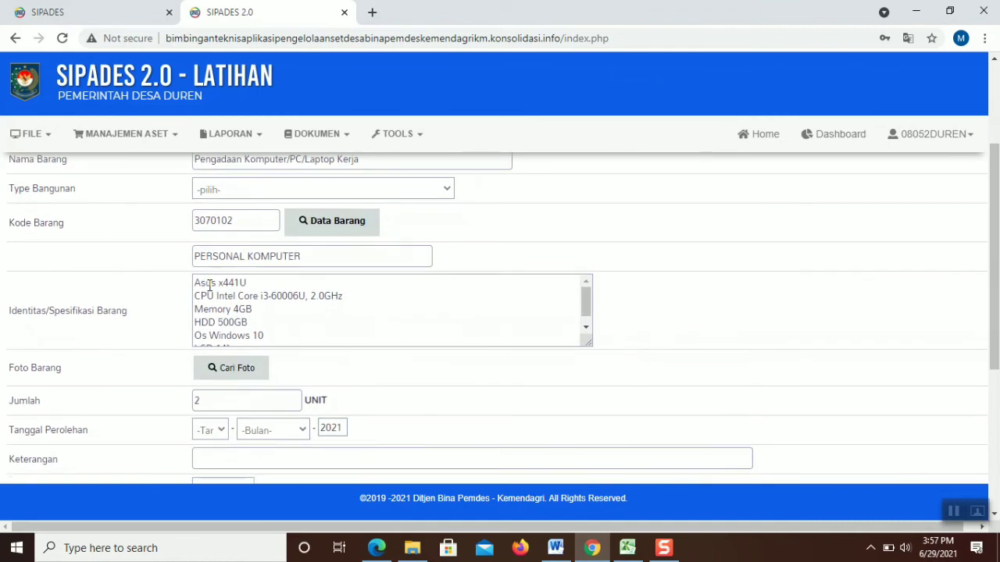
left_click_drag(195, 283, 239, 380)
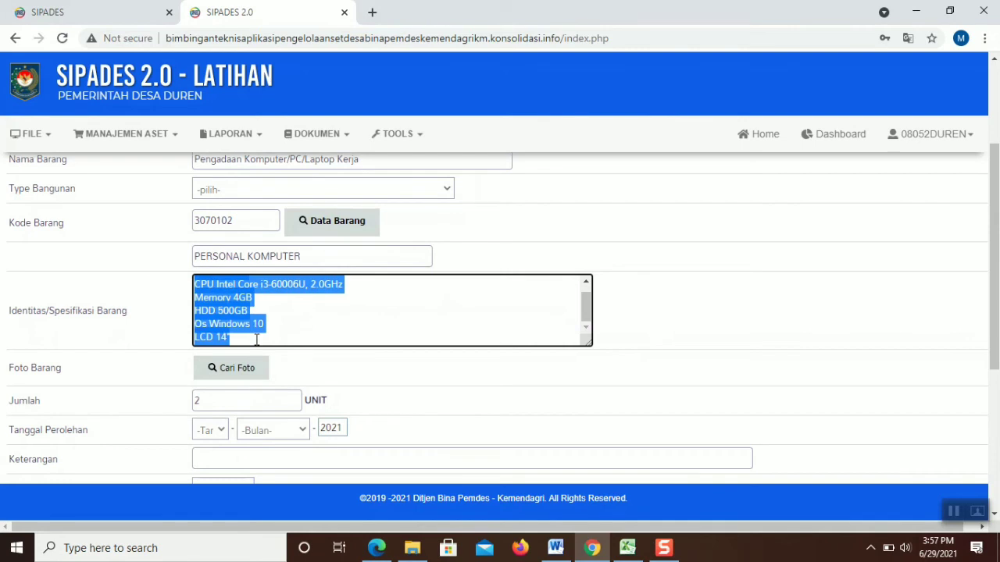
key("BackSpace")
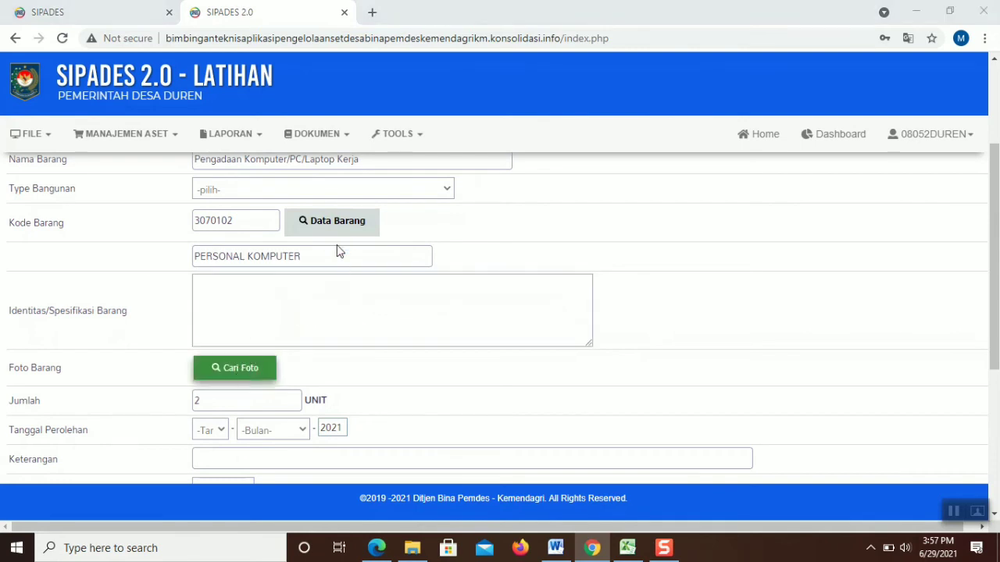
Attach the API Pendidikan Politik Yogyakarta image and set the acquisition day to 05
left_click(429, 136)
double_click(428, 136)
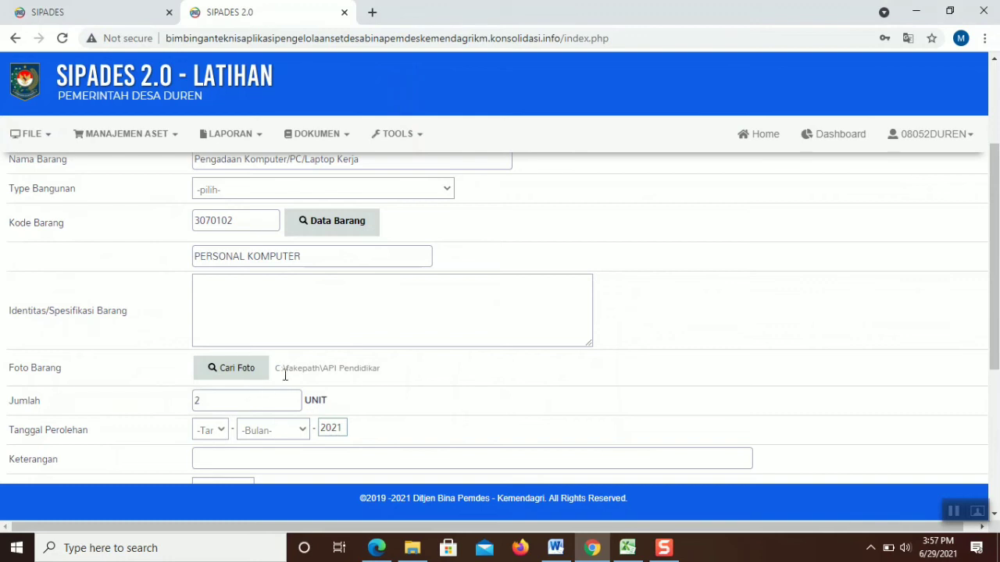
left_click(222, 429)
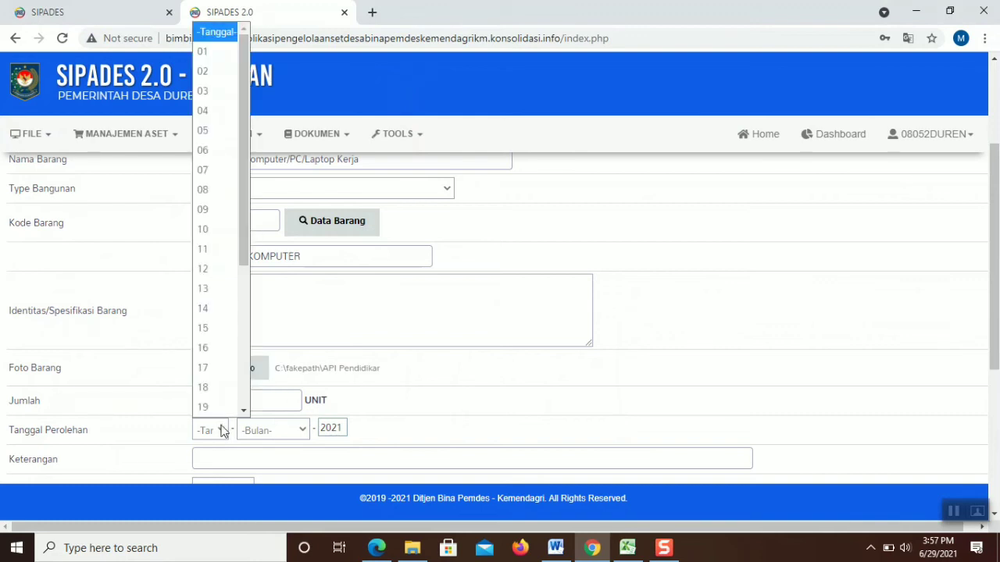
left_click(219, 150)
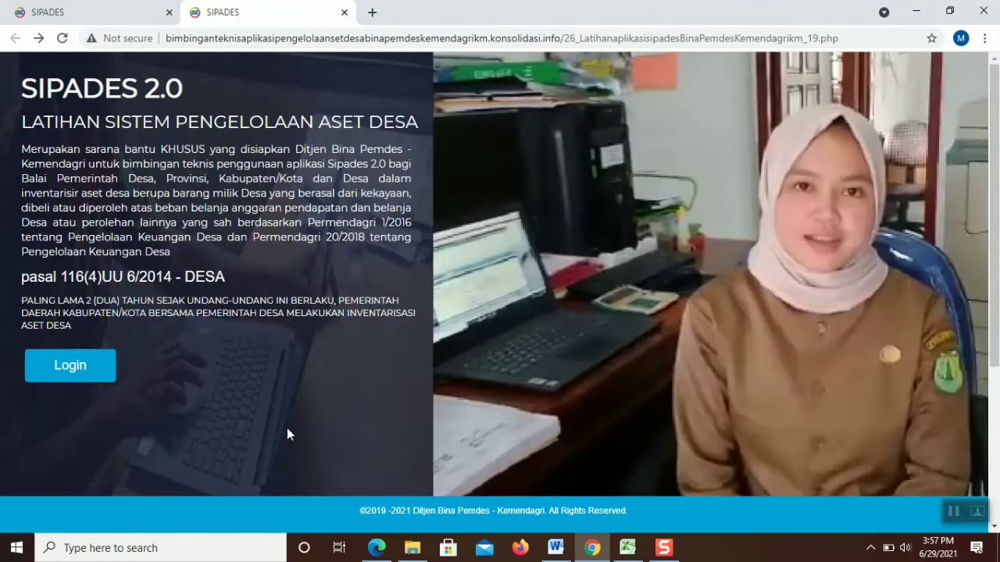
left_click(105, 375)
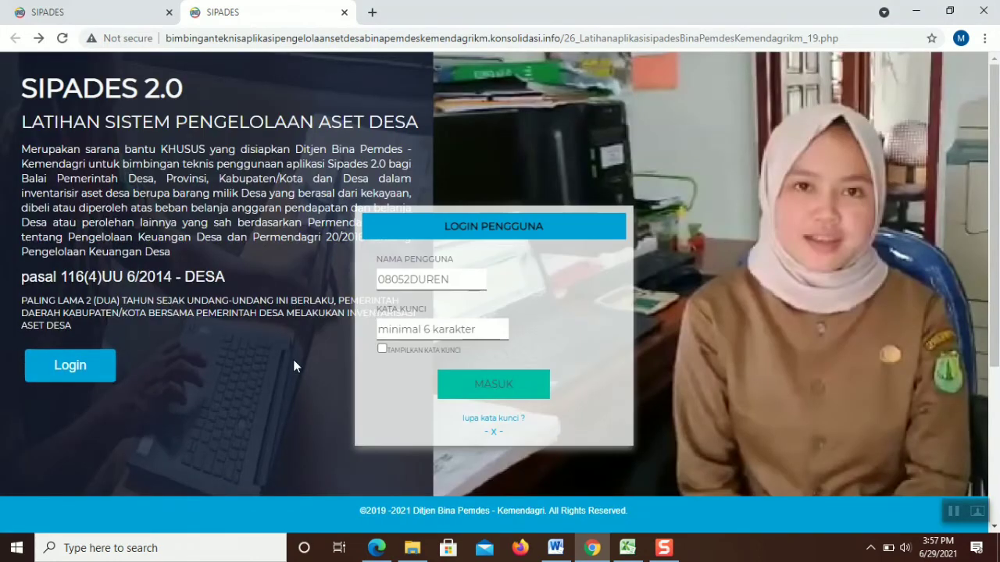
Log back in with the account password
left_click(416, 332)
type("***")
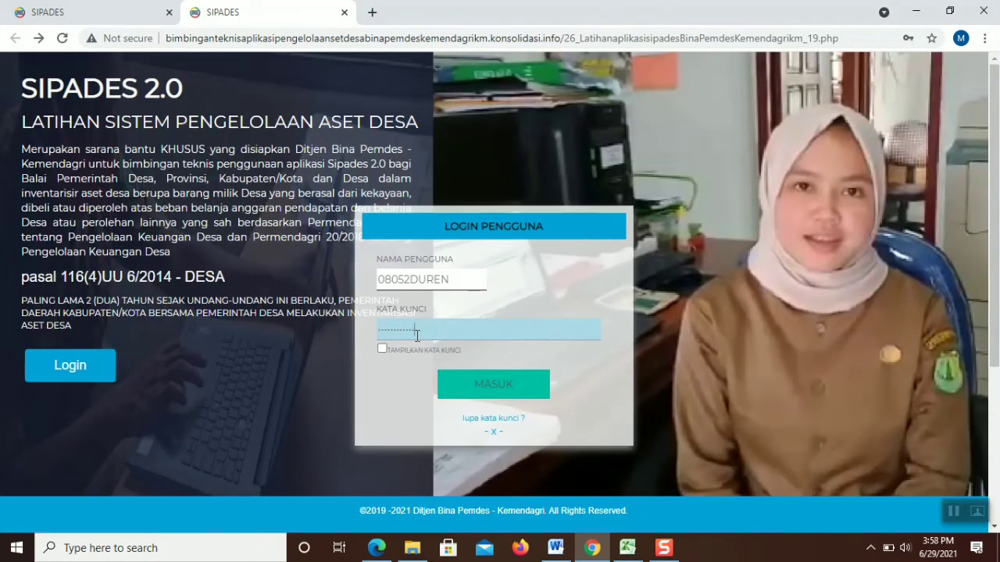
key("Return")
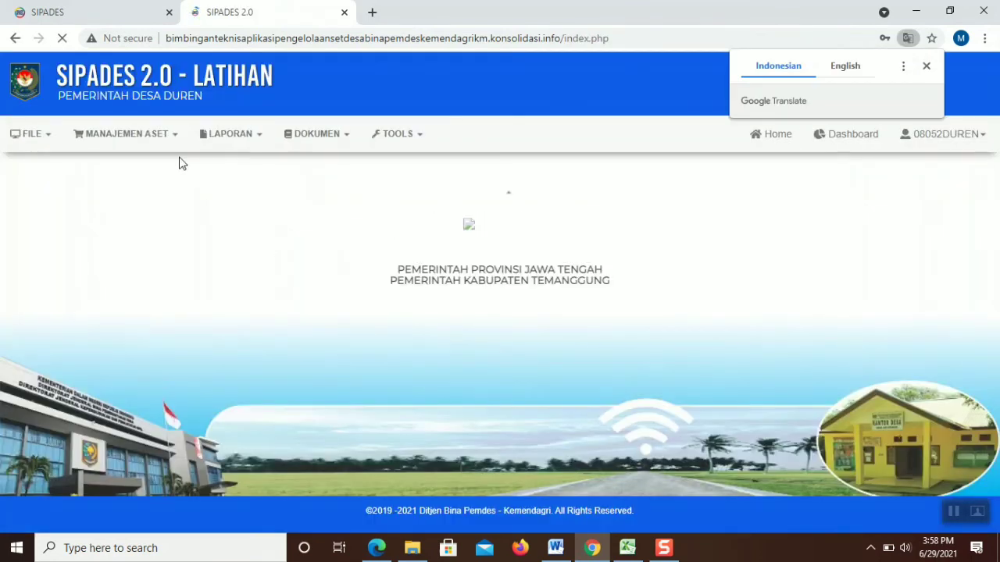
Reopen the personal computer procurement from Pengadaan and delete its specification text
left_click(153, 138)
left_click(117, 180)
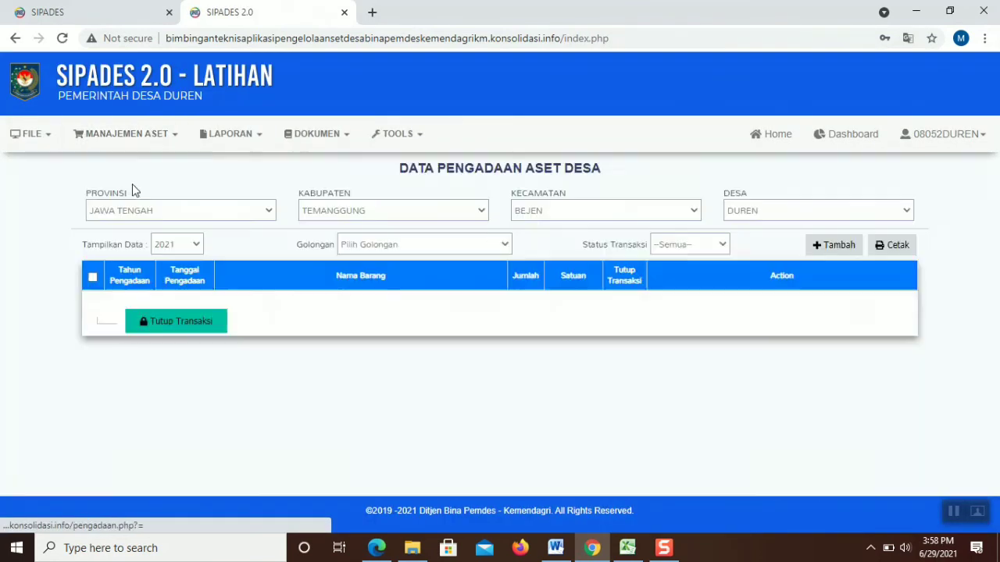
left_click(829, 311)
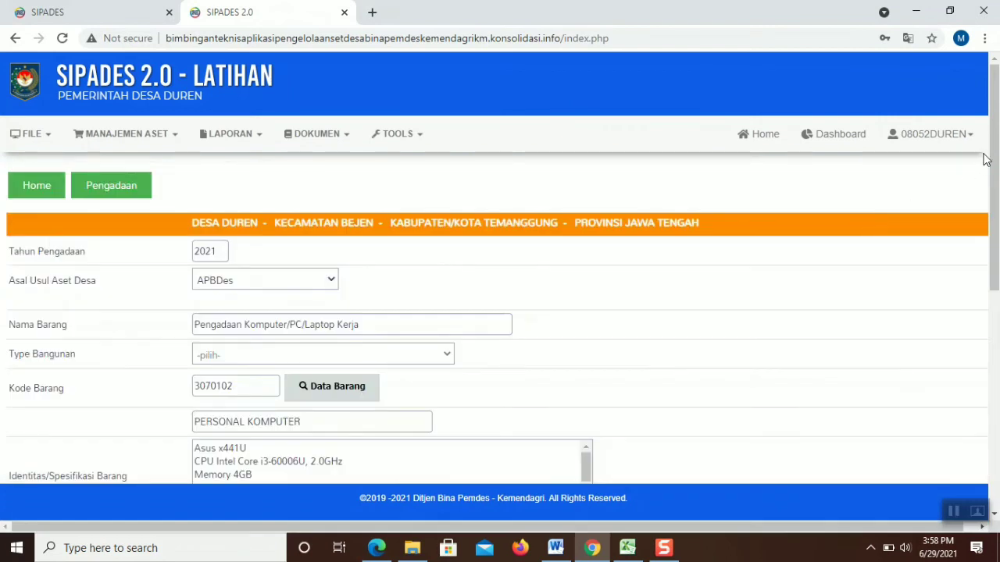
left_click_drag(994, 160, 994, 311)
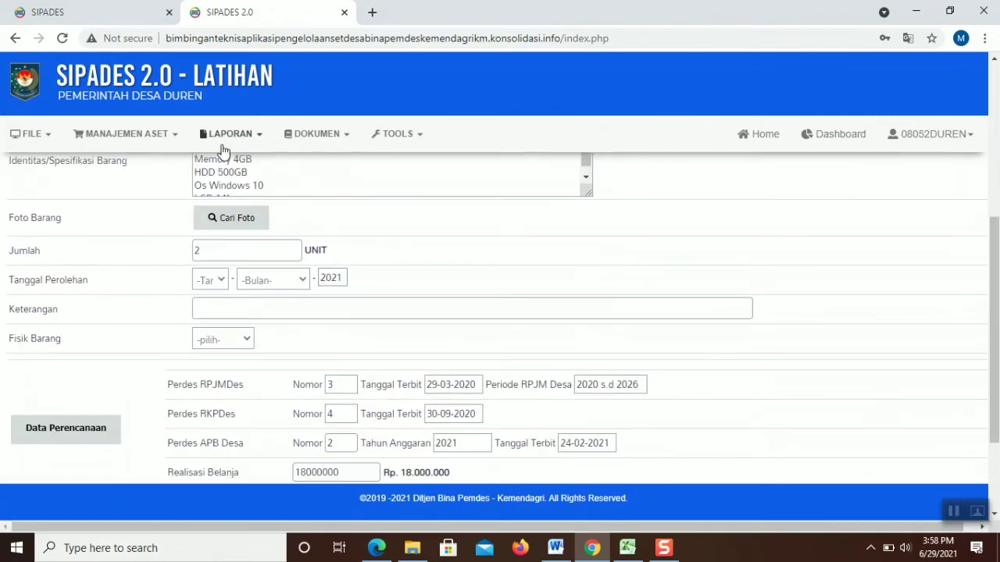
left_click(278, 193)
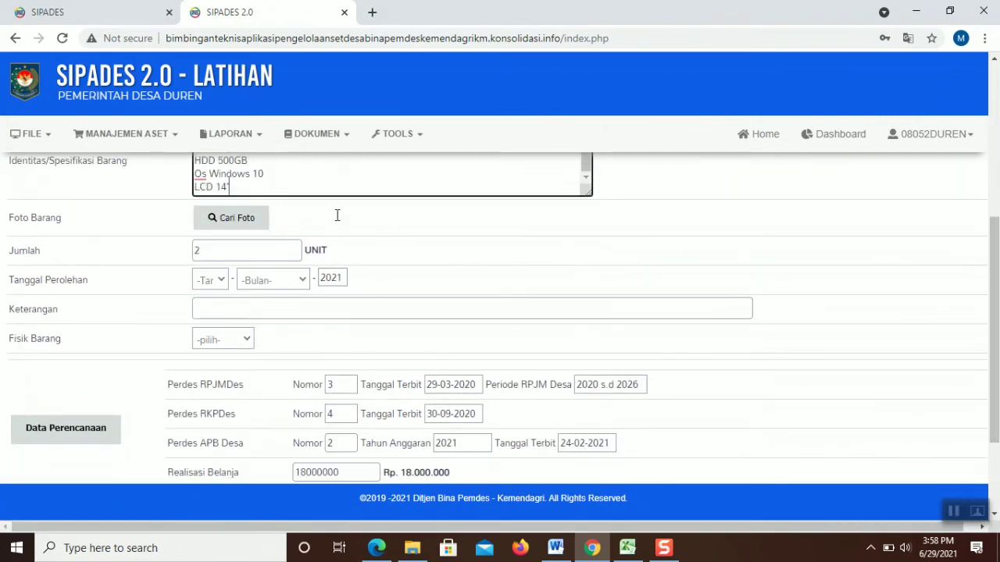
left_click_drag(241, 186, 163, 130)
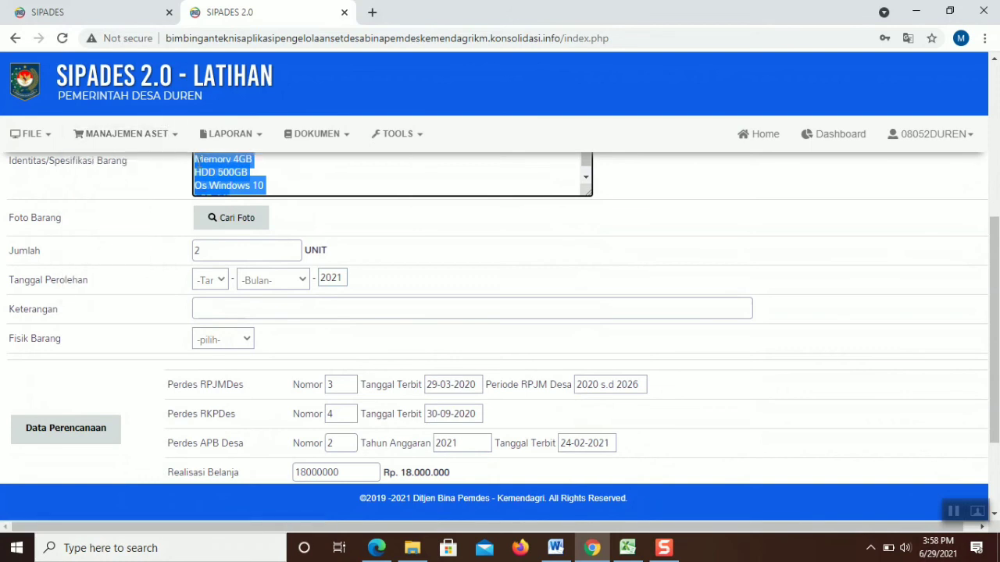
key("BackSpace")
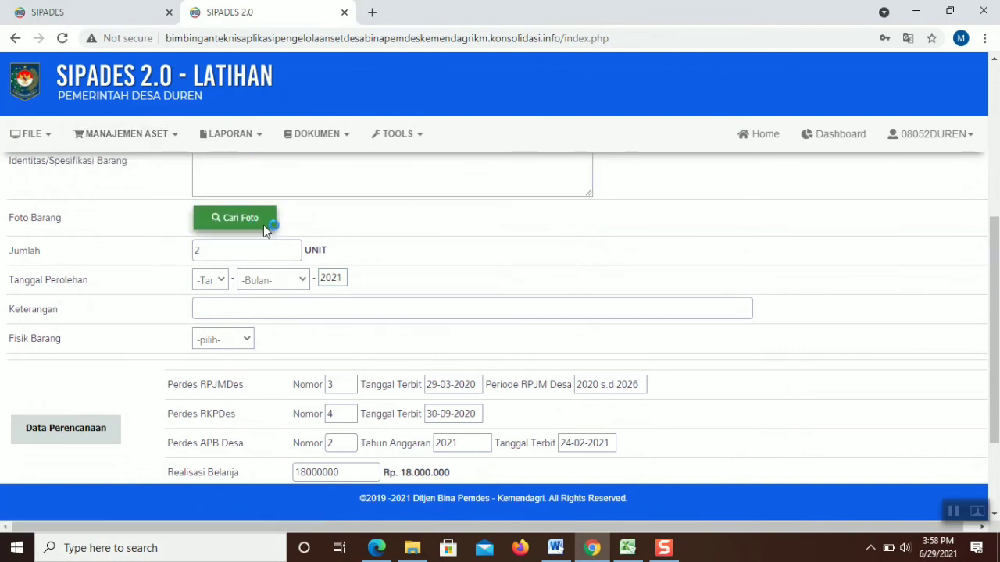
left_click(234, 218)
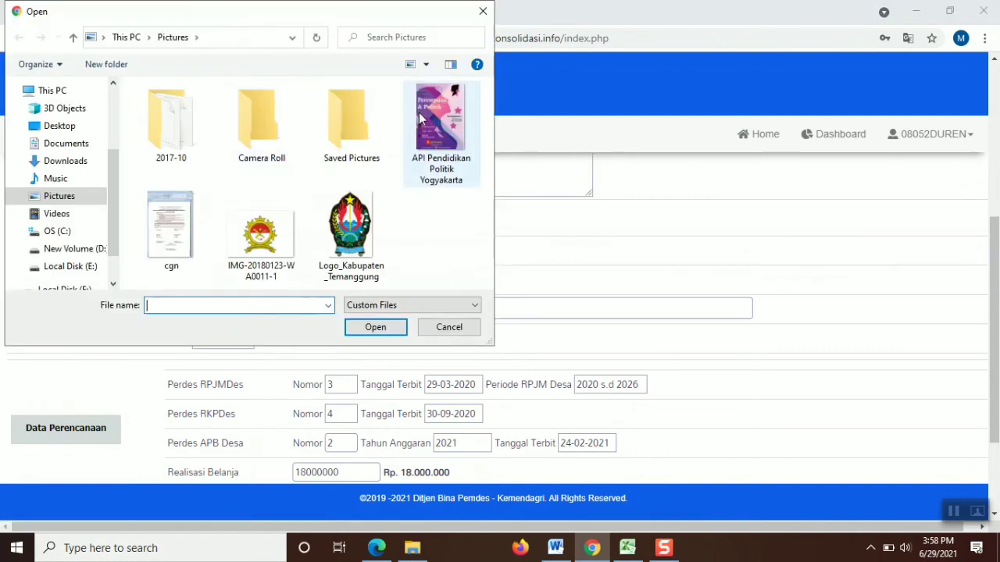
Try attaching the API Pendidikan Politik Yogyakarta image and check its file details
double_click(428, 119)
left_click_drag(995, 268, 994, 217)
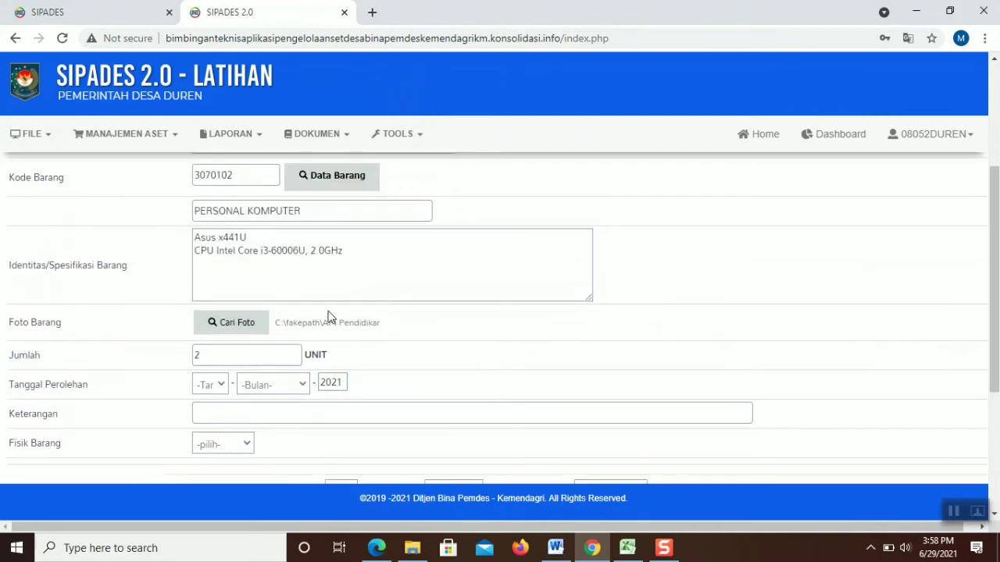
left_click(256, 337)
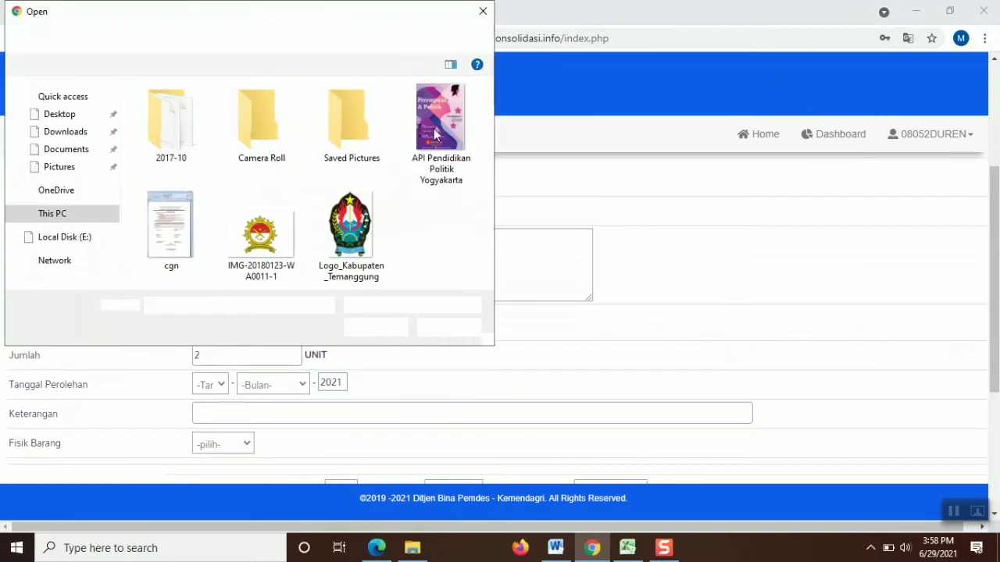
double_click(438, 116)
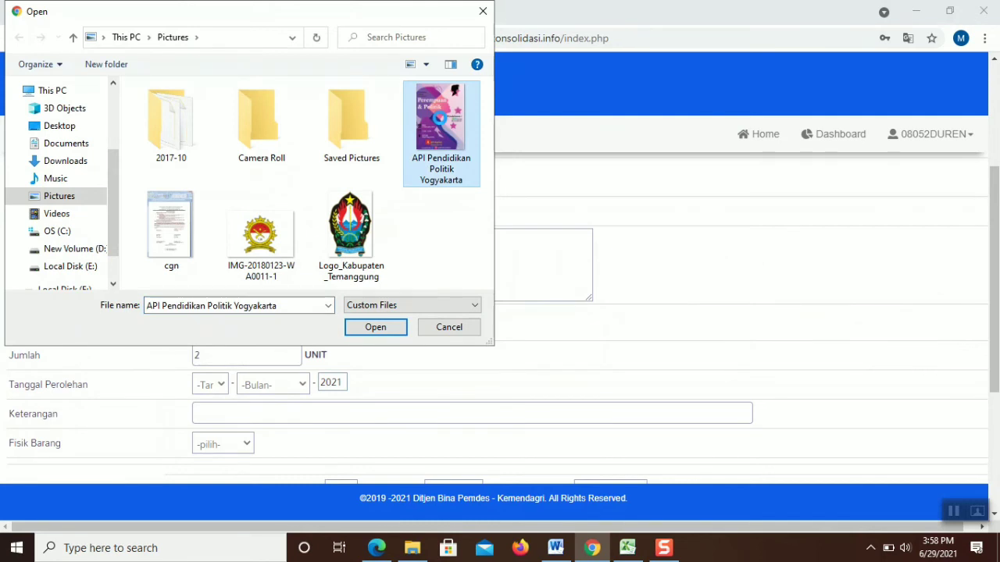
right_click(440, 118)
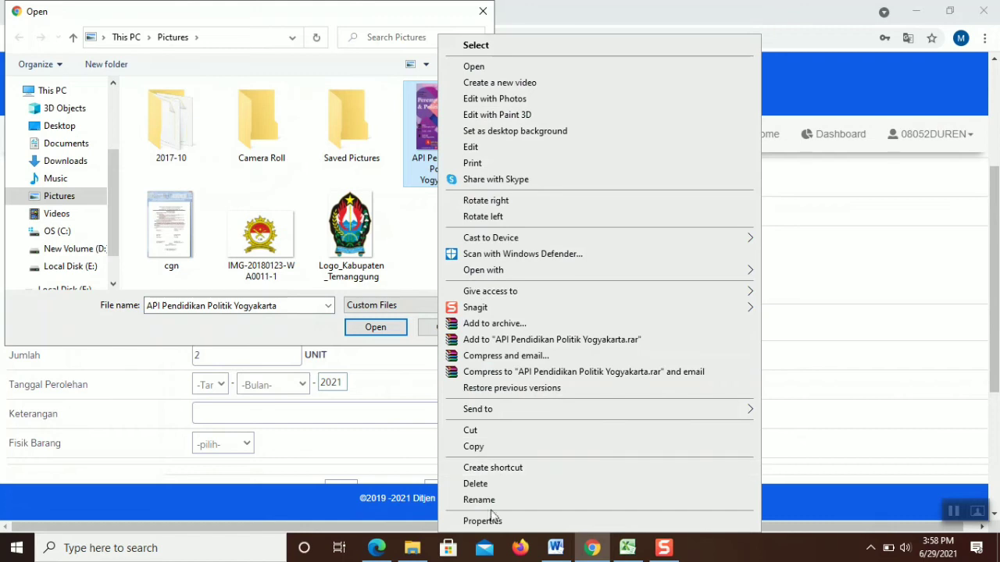
left_click(485, 521)
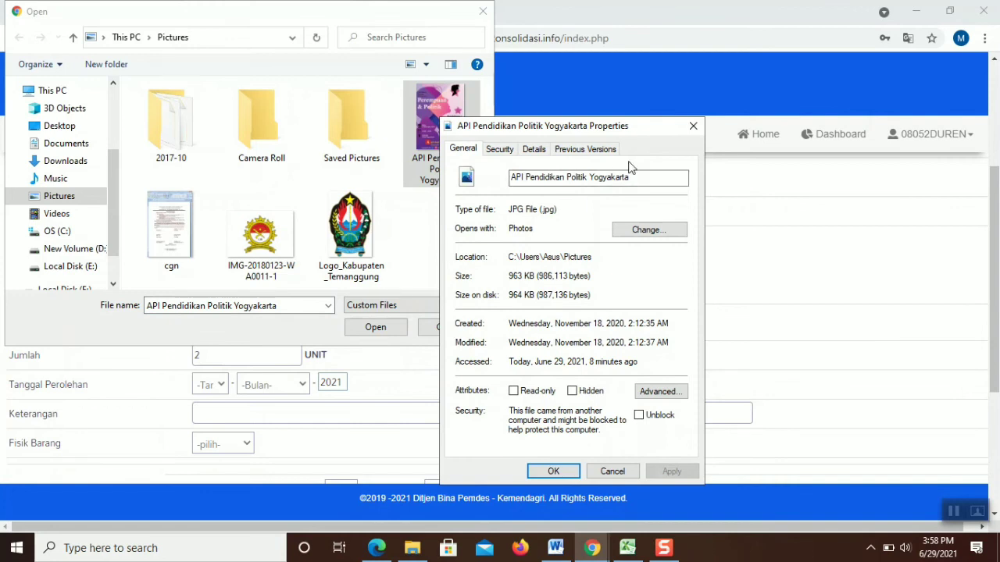
left_click(692, 128)
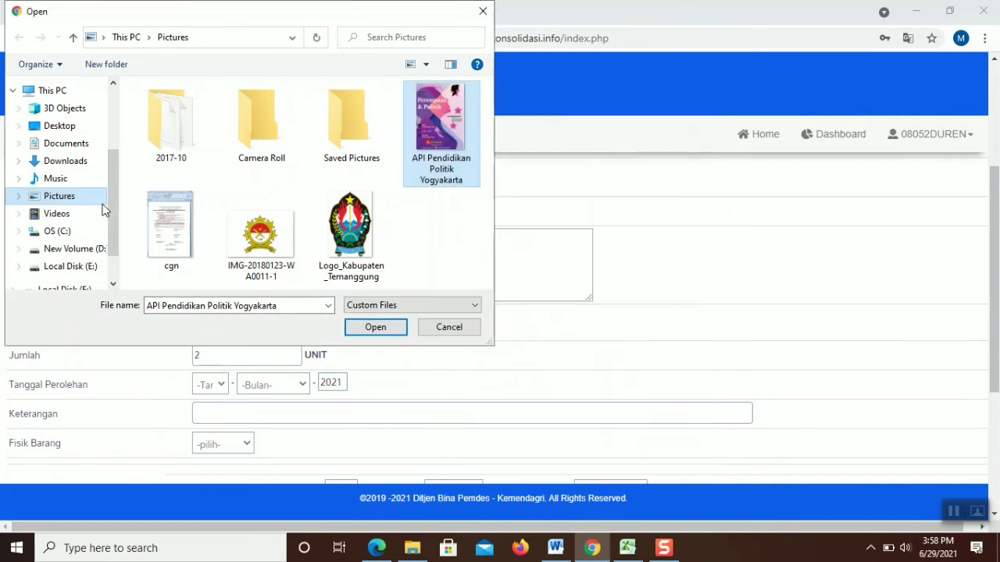
scroll(111, 206, "down", 1)
Attach DSC_4181 from Local Disk (E:) > BACKUP > GUS INKK and dismiss the 2MB limit warning
left_click(68, 249)
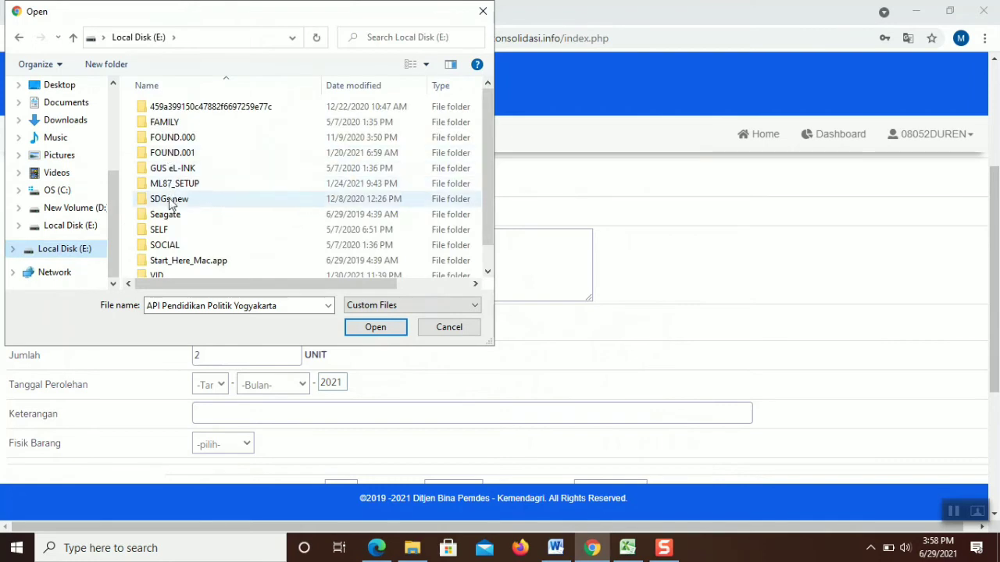
left_click(182, 172)
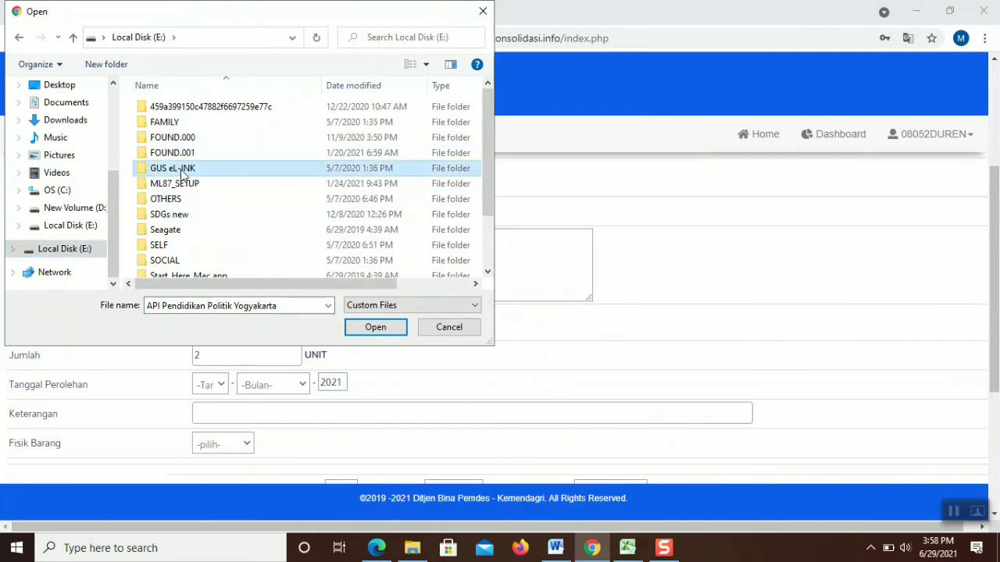
left_click(177, 174)
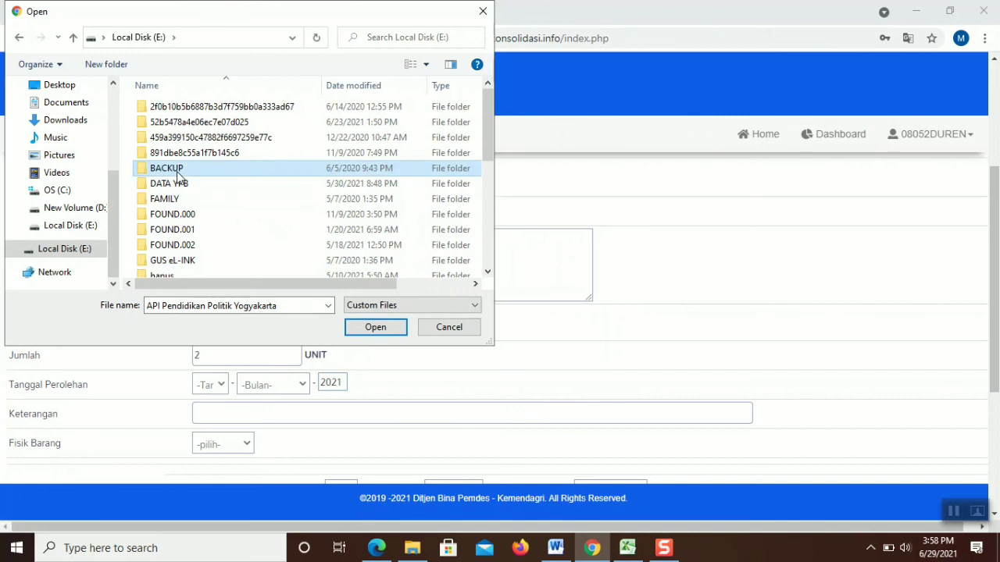
double_click(176, 174)
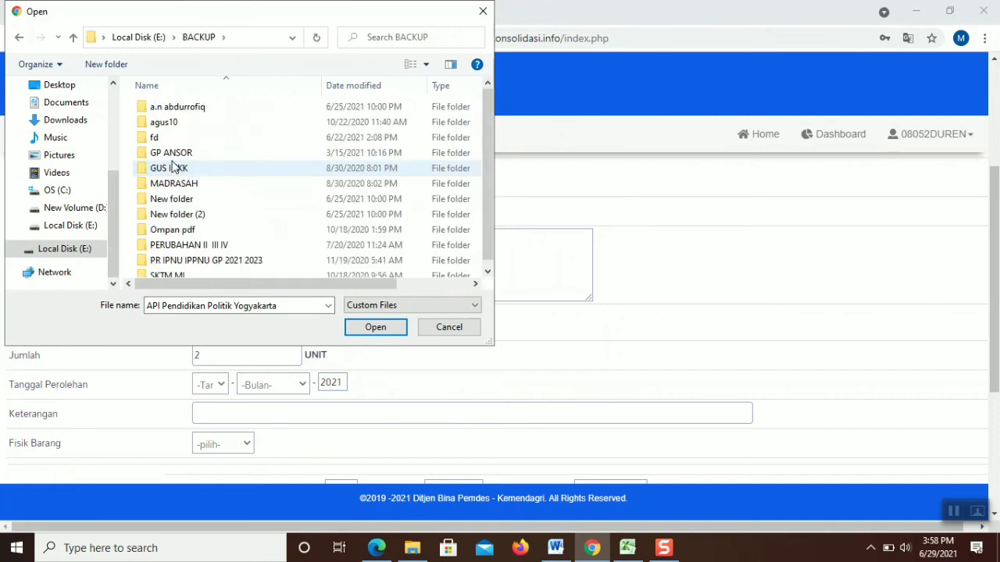
double_click(194, 173)
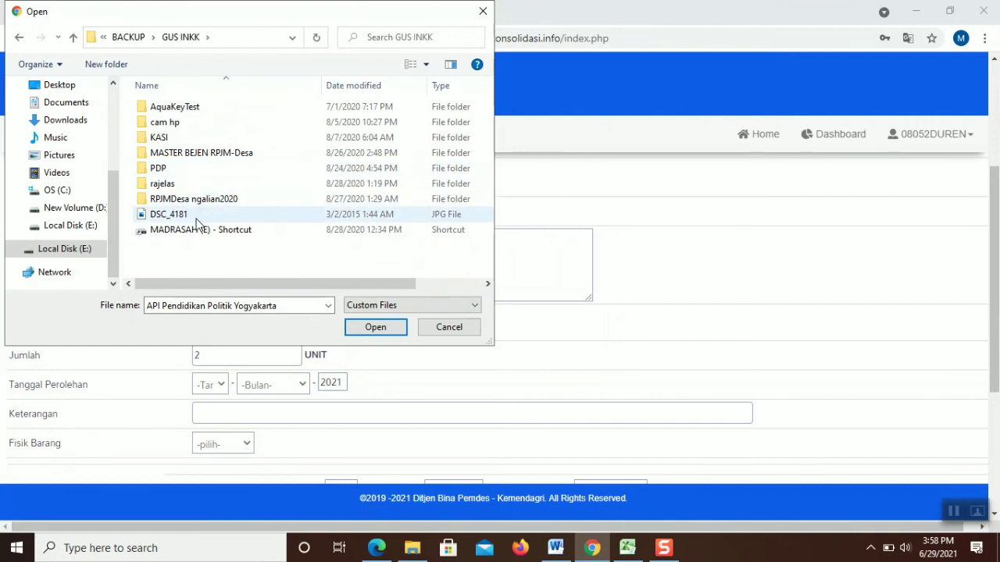
left_click(328, 214)
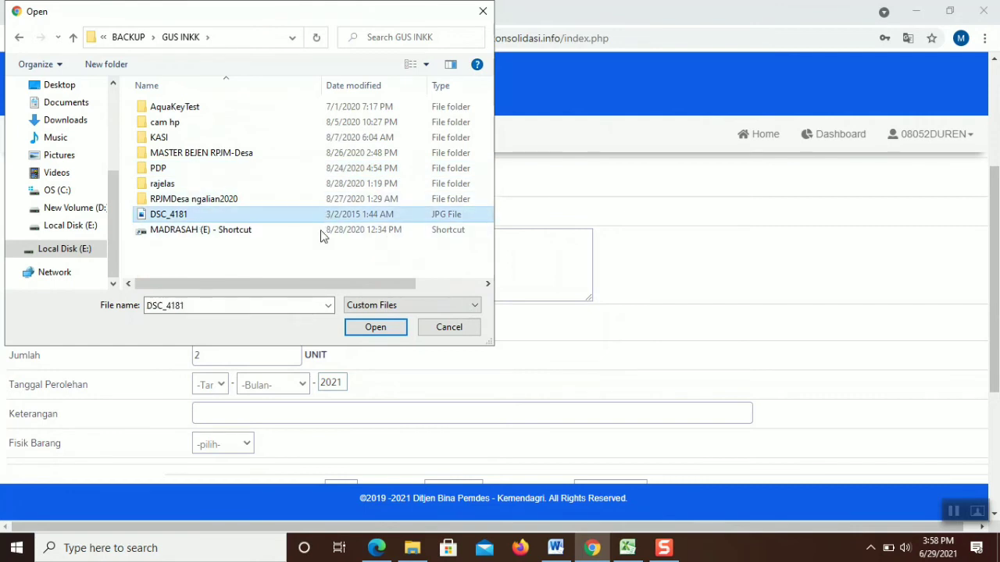
mouse_move(329, 283)
left_mouse_down()
mouse_move(429, 286)
mouse_move(328, 284)
mouse_move(344, 285)
left_mouse_up()
left_click(375, 327)
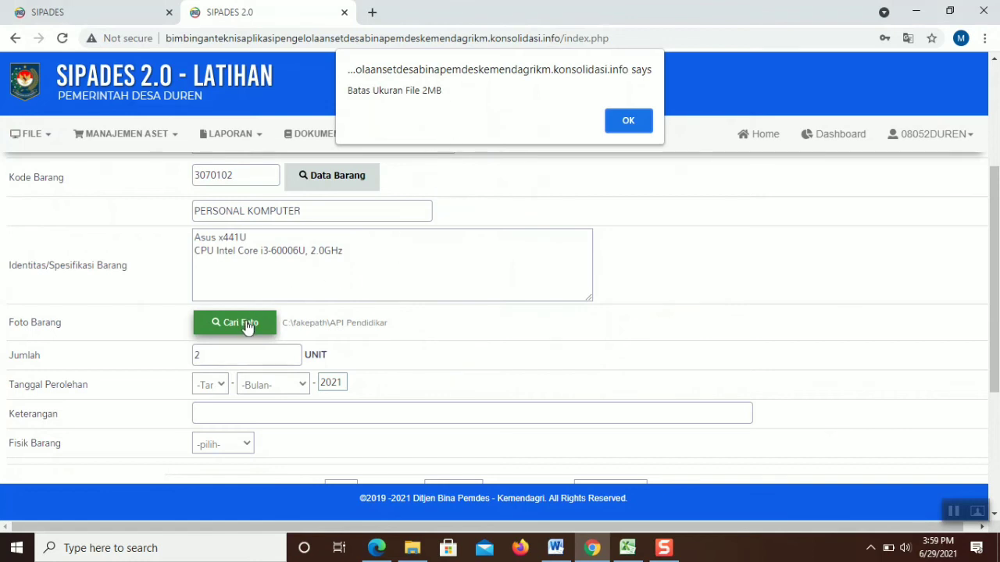
left_click(628, 119)
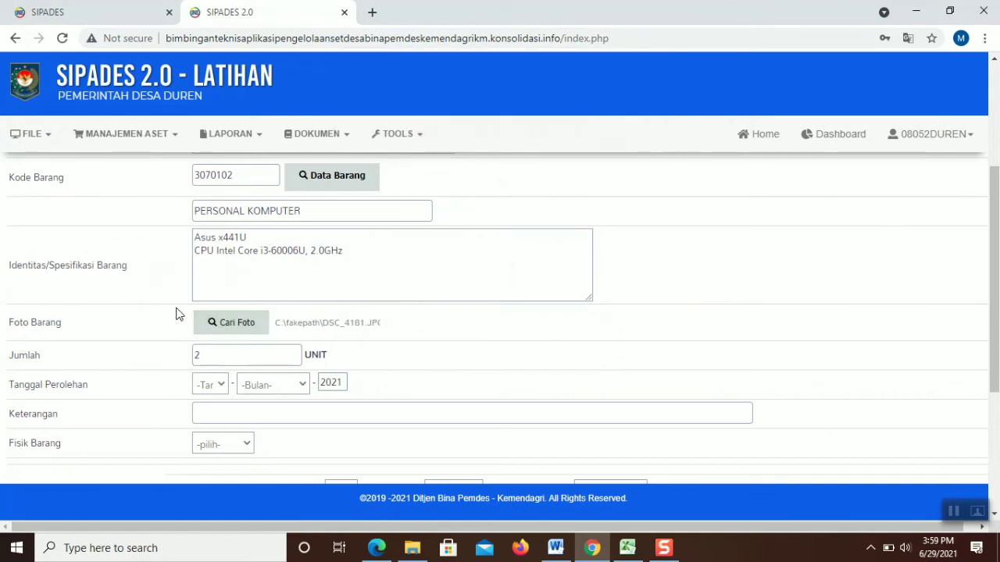
Attach the API Pendidikan Politik Yogyakarta image from Pictures as the item photo
left_click(222, 327)
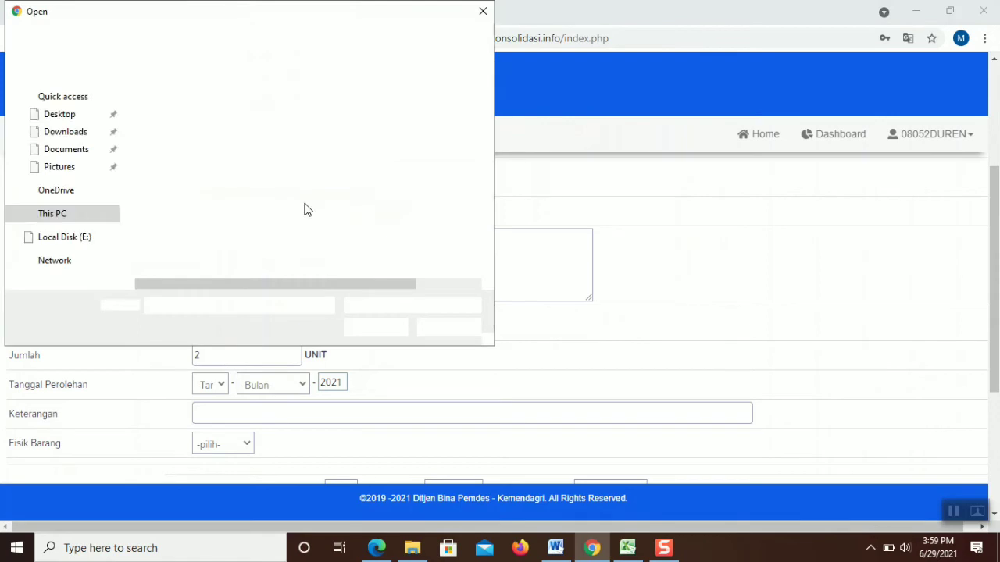
left_click(68, 197)
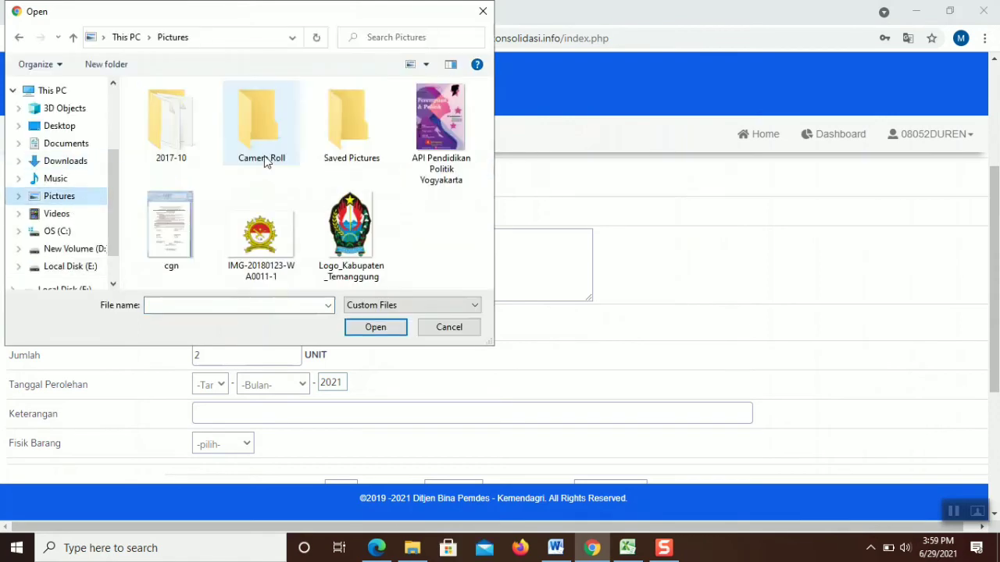
double_click(428, 135)
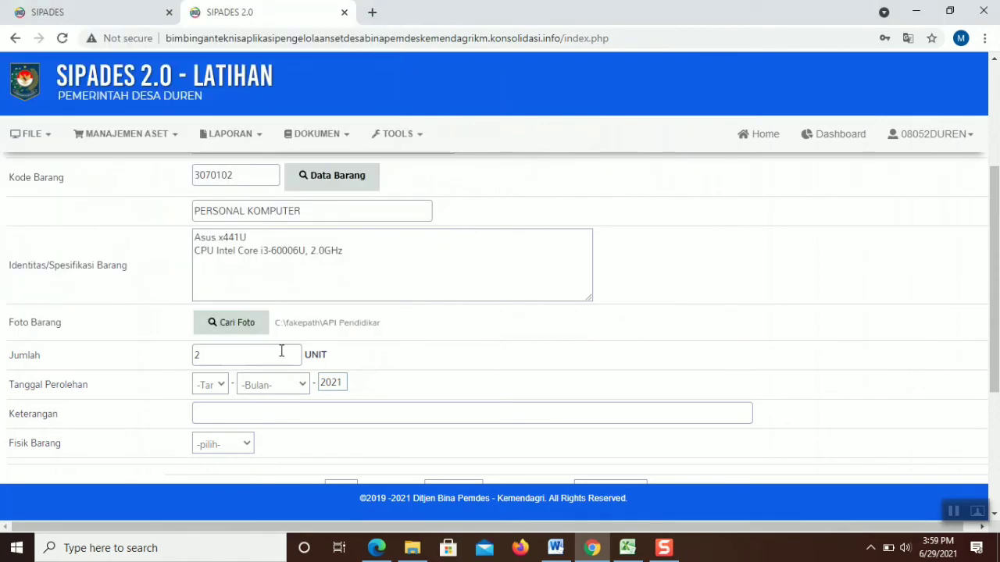
Set Tanggal Perolehan to 05 Januari and Fisik Barang to Ada, then save the entry
left_click(213, 384)
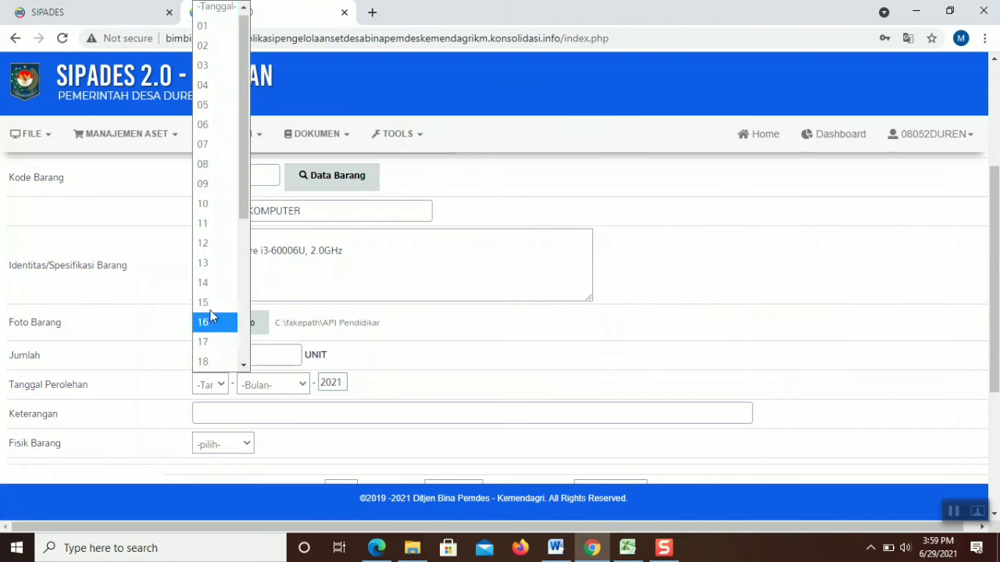
left_click(212, 105)
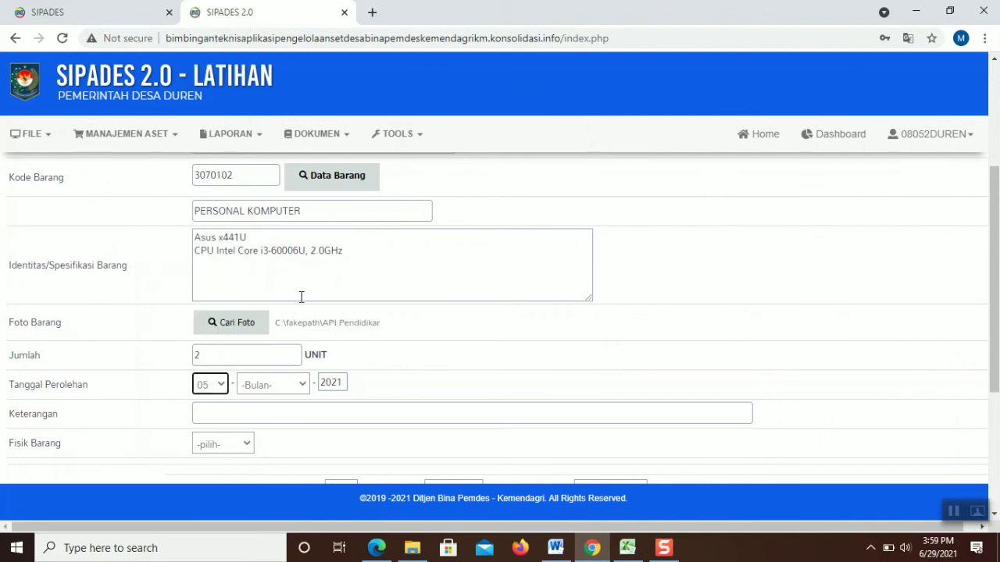
left_click(278, 384)
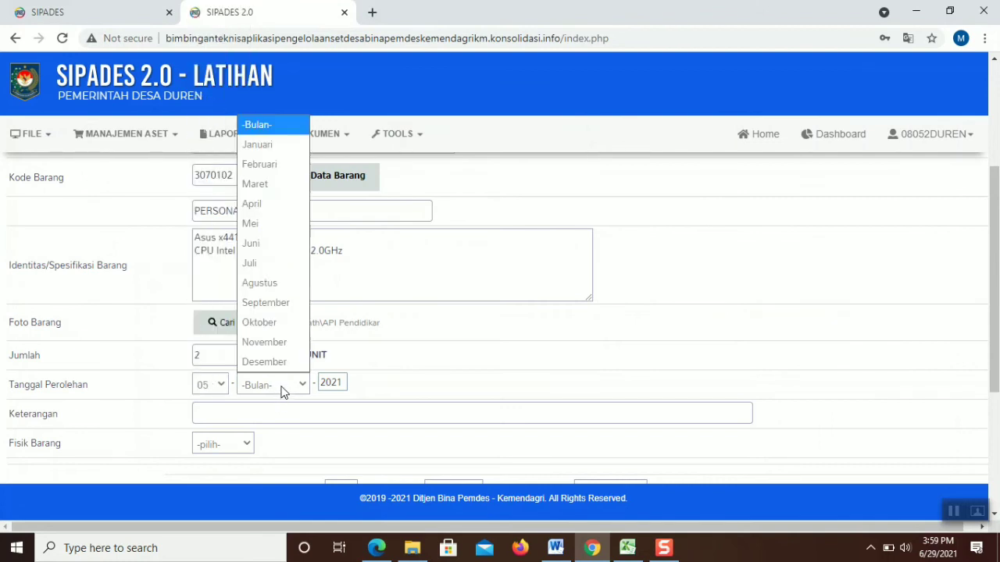
left_click(257, 144)
left_click_drag(995, 282, 807, 410)
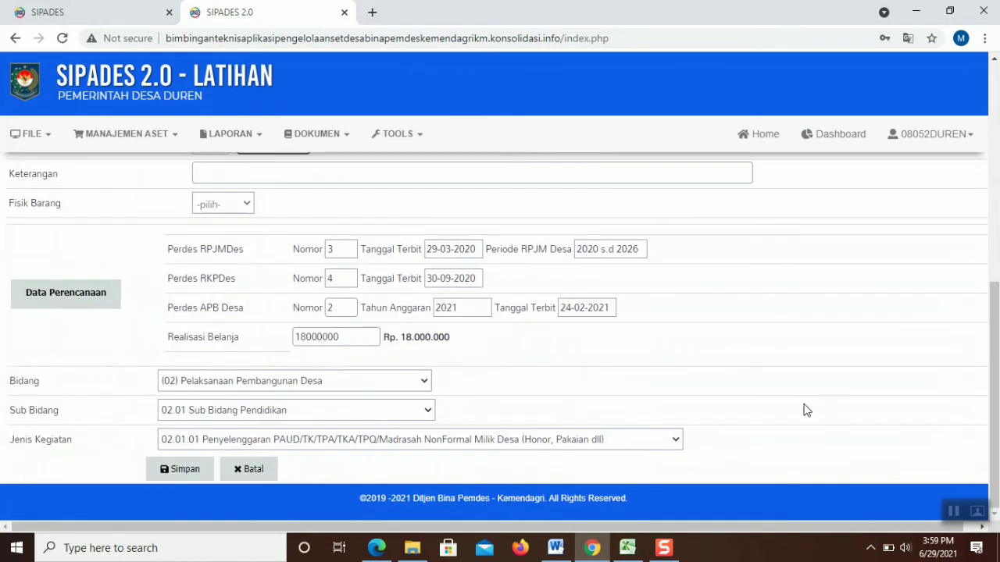
left_click(234, 205)
left_click(219, 240)
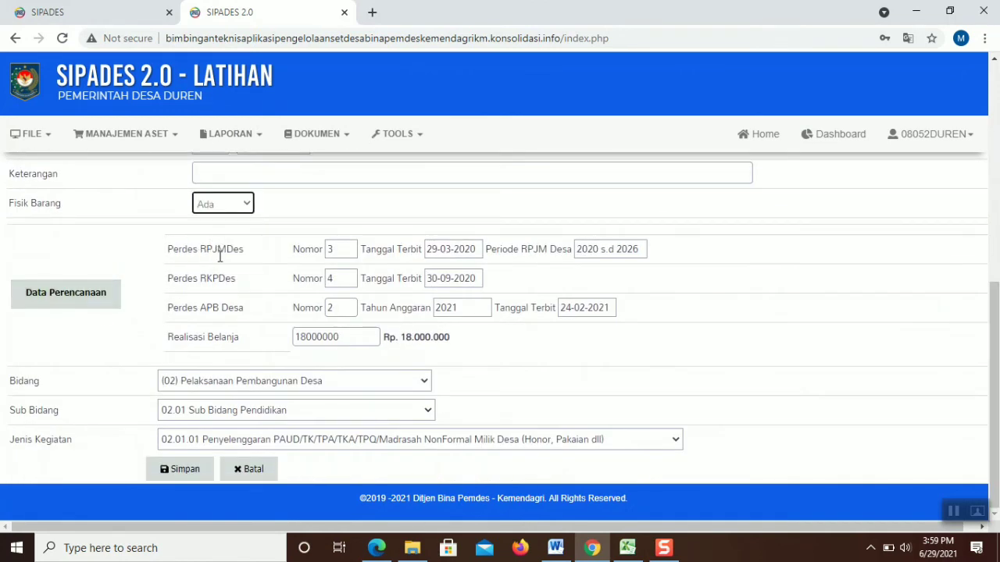
left_click(187, 475)
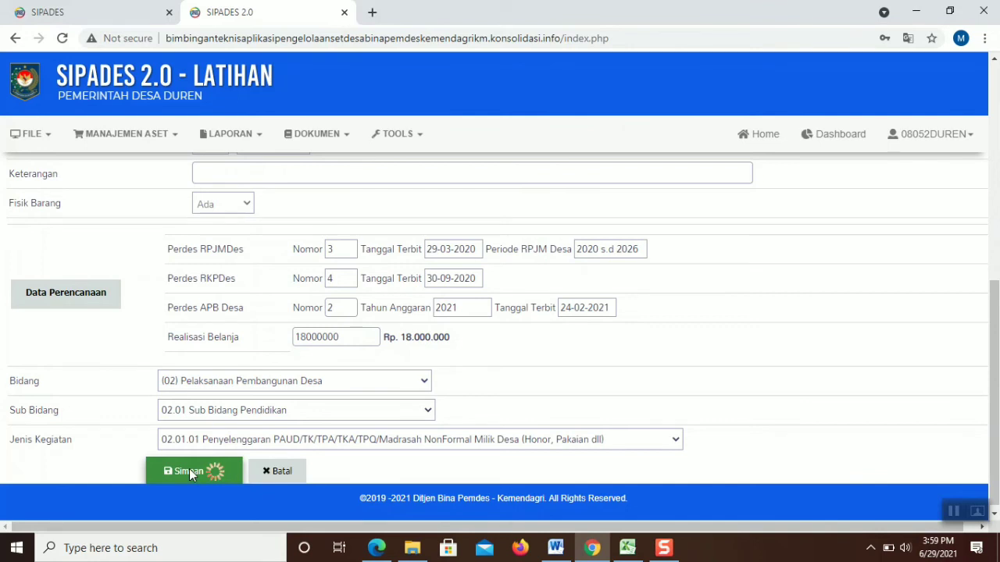
Acknowledge the 'Silahkan Isi Identitas atau Spesifikasi Barang' alert after the rejected save
left_click_drag(998, 367, 998, 207)
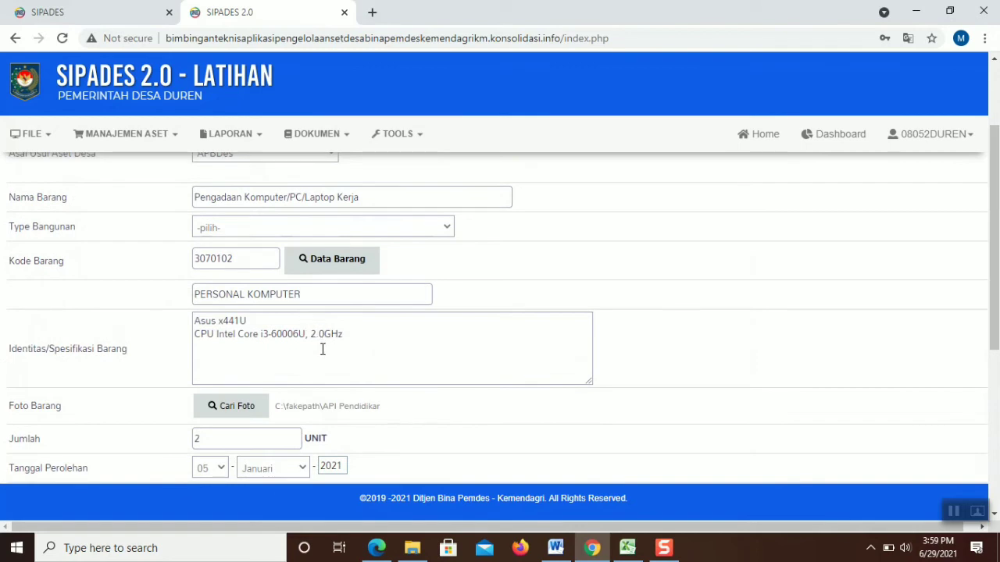
left_click(953, 511)
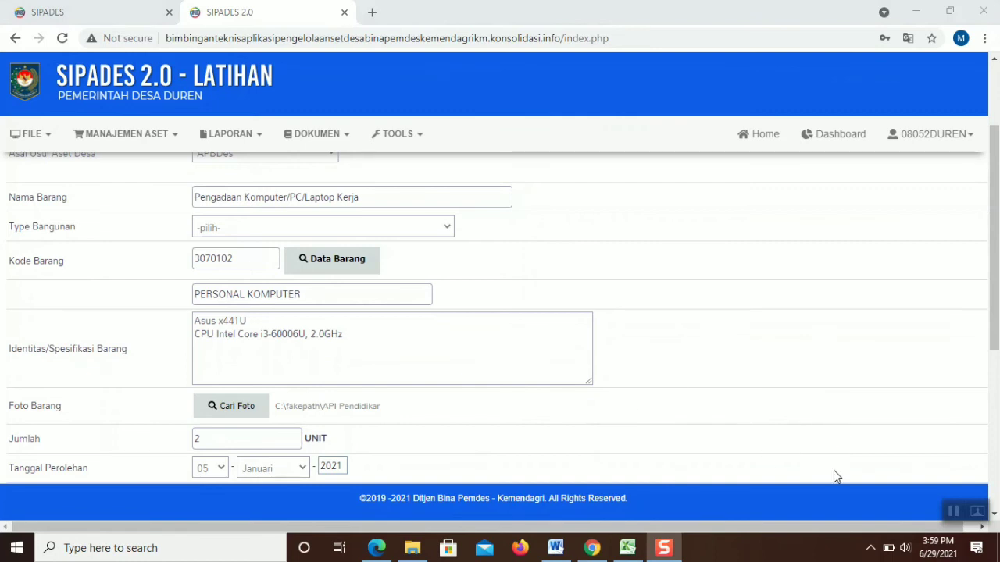
left_click(955, 512)
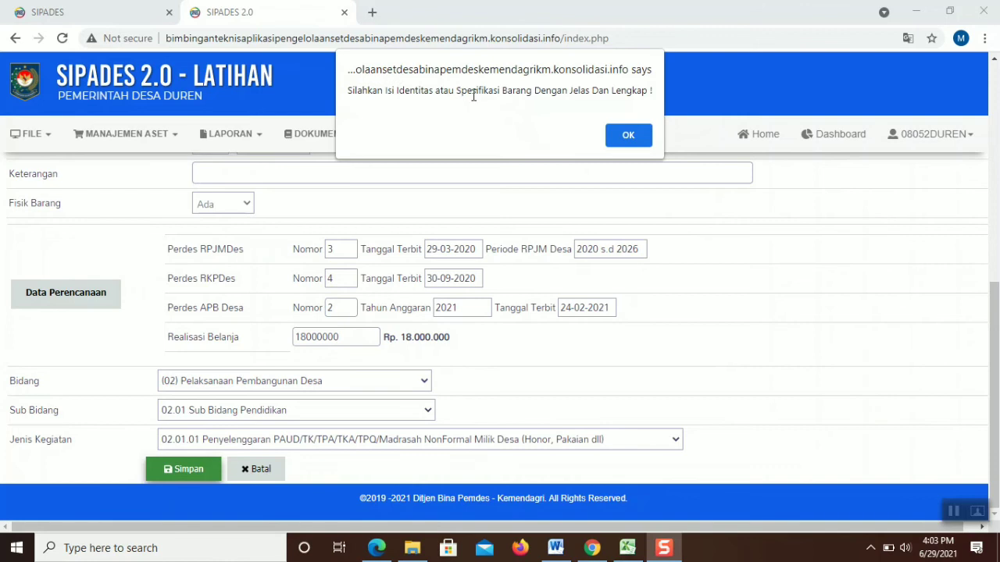
left_click(621, 129)
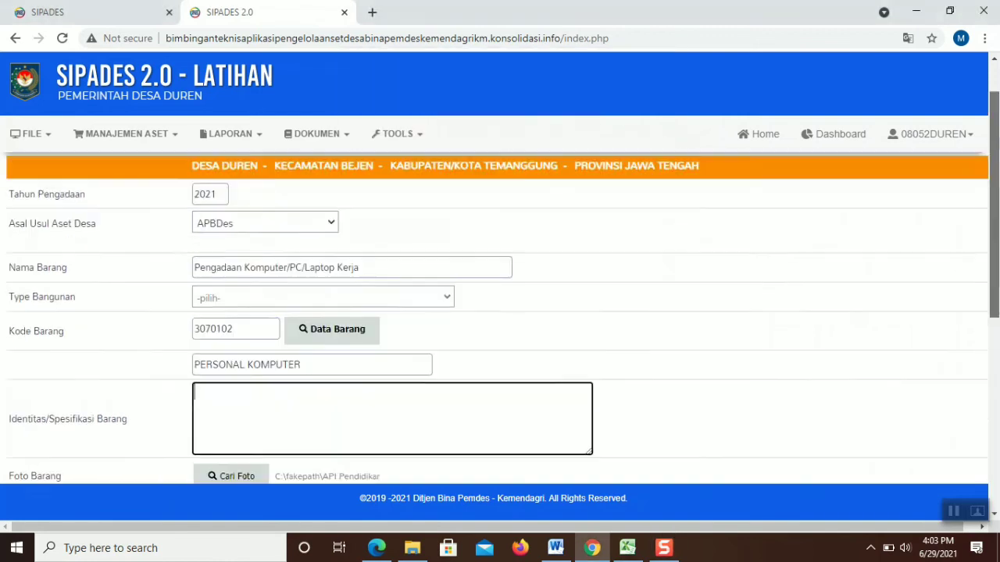
scroll(588, 283, "up", 2)
Return to the login page and sign back in with the account password
key("alt+Left")
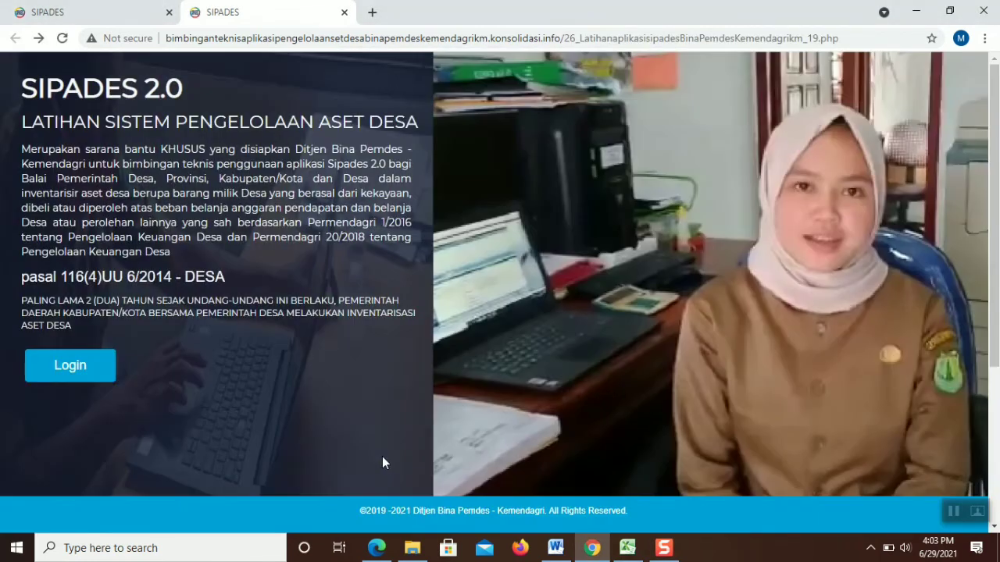
left_click(110, 378)
left_click(407, 331)
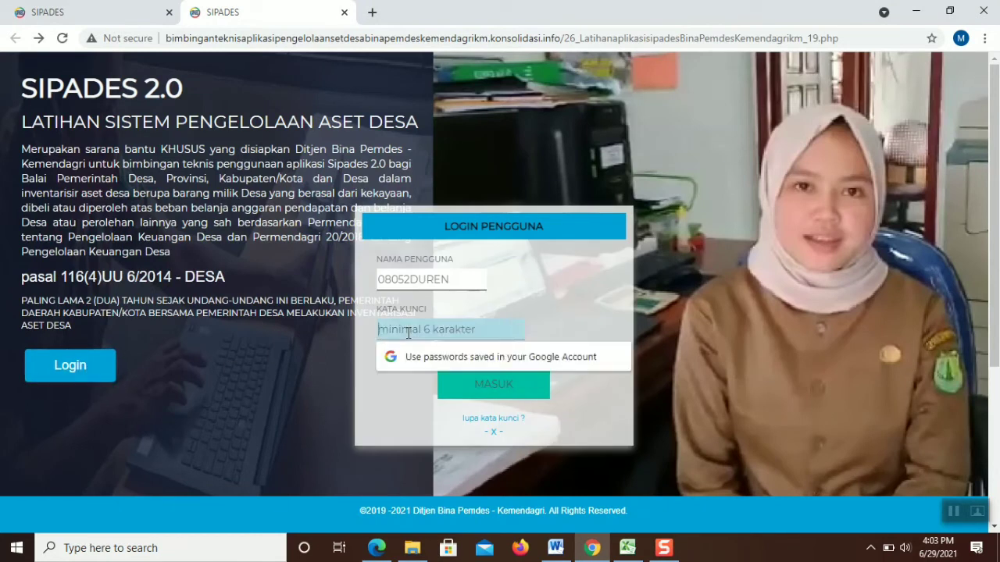
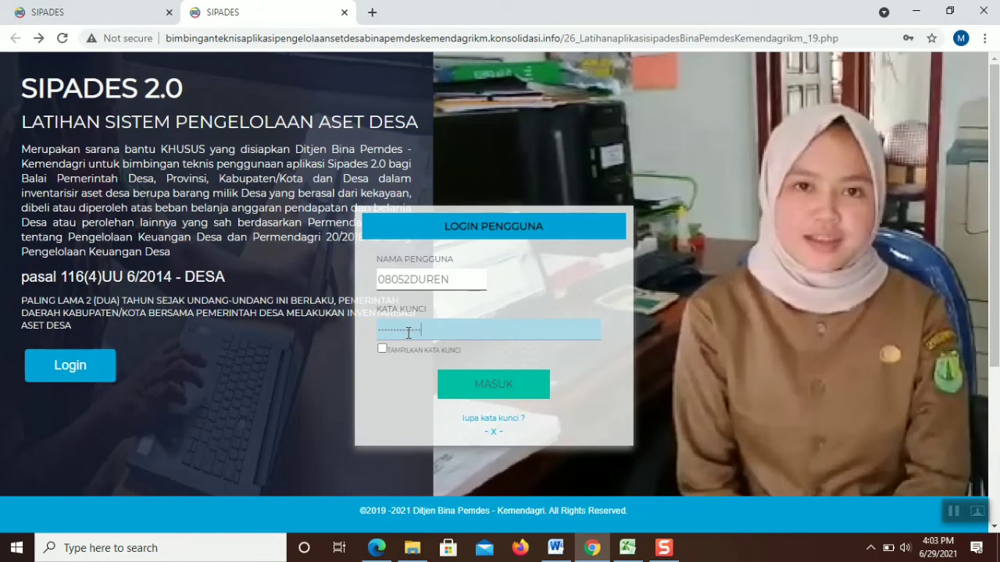
key("Return")
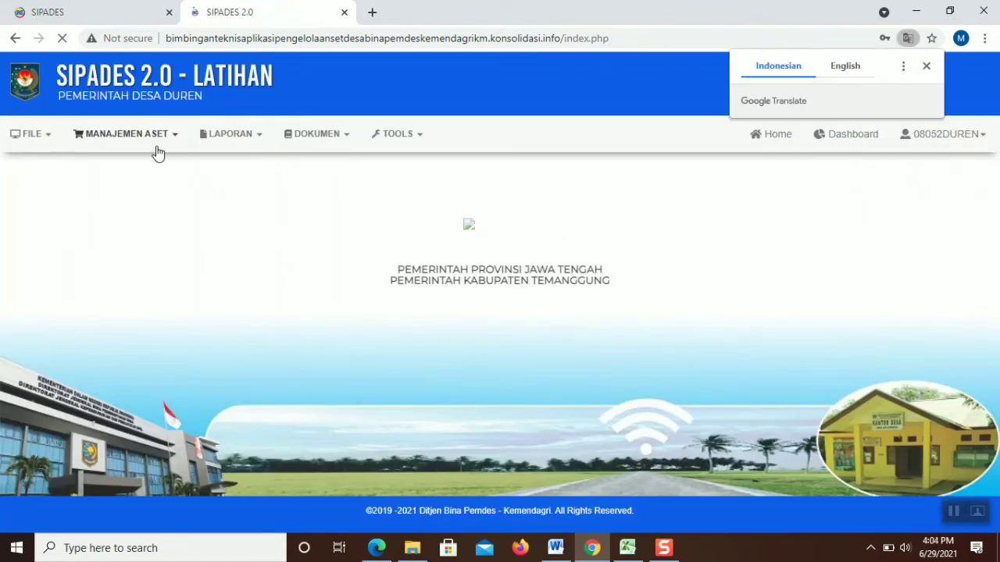
left_click(156, 149)
Open the PERSONAL KOMPUTER procurement entry and trim its specification to 'Asus x441U'
left_click(131, 182)
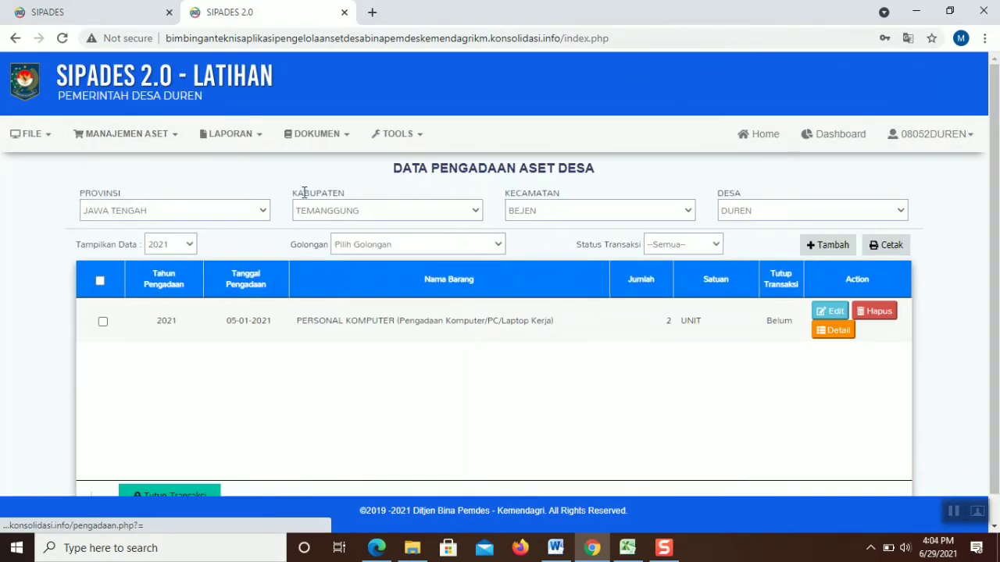
left_click(826, 312)
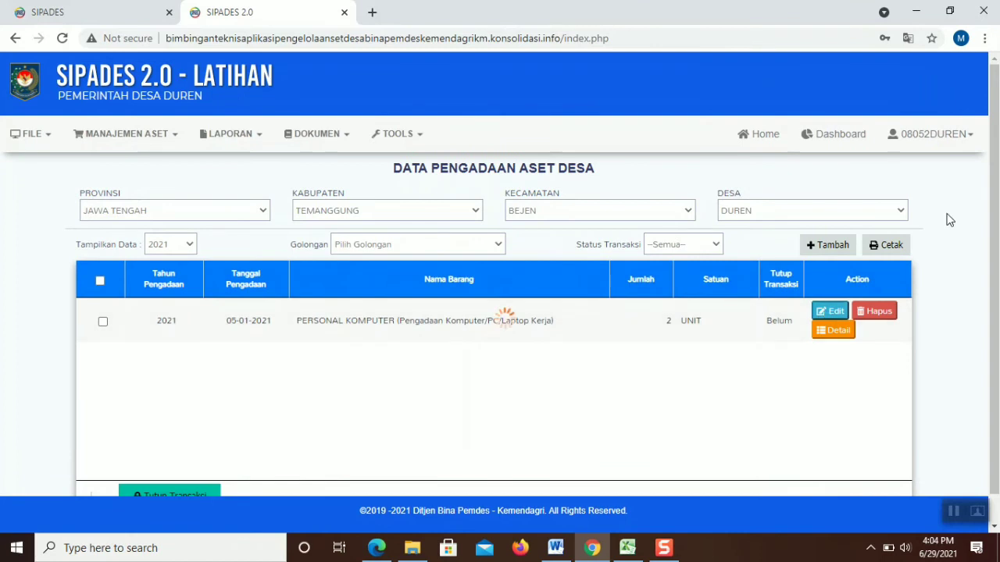
scroll(870, 237, "down", 2)
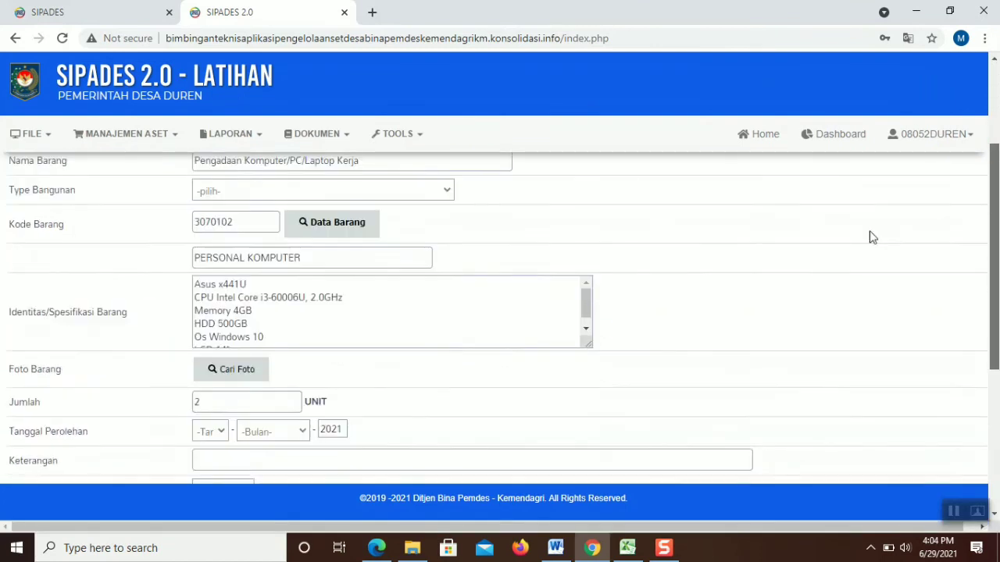
left_click_drag(196, 287, 226, 342)
key("BackSpace")
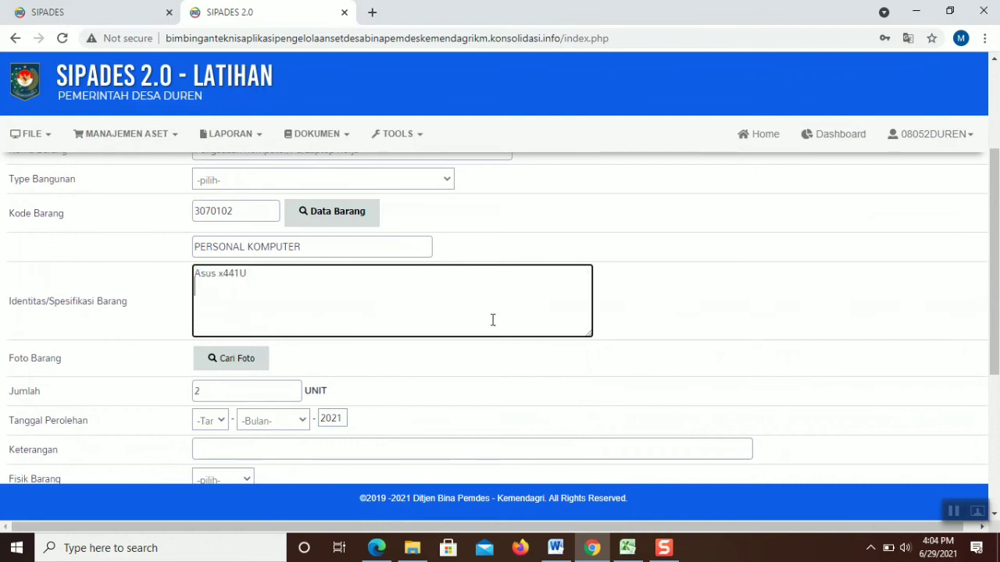
scroll(579, 278, "up", 1)
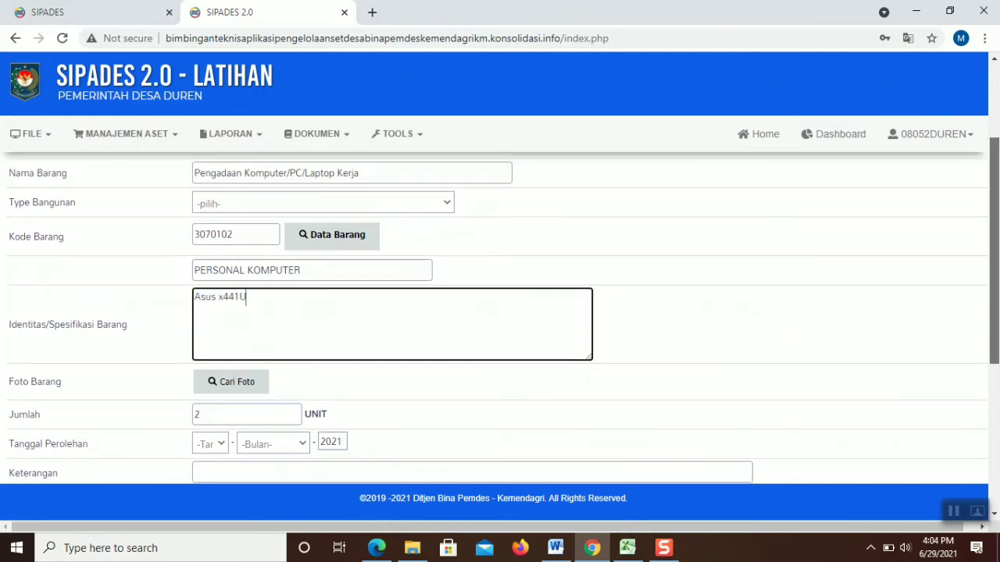
left_click(416, 250)
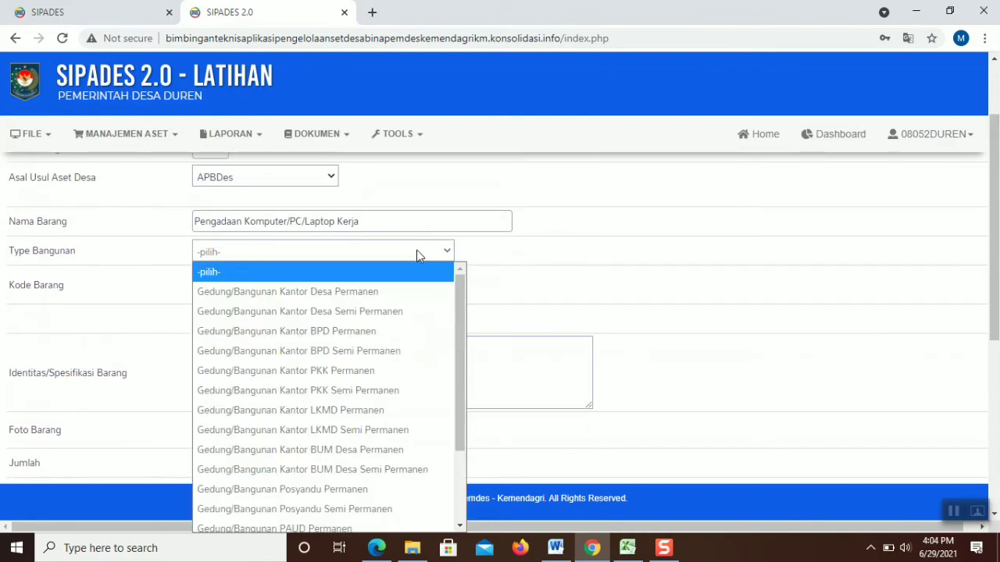
left_click(440, 249)
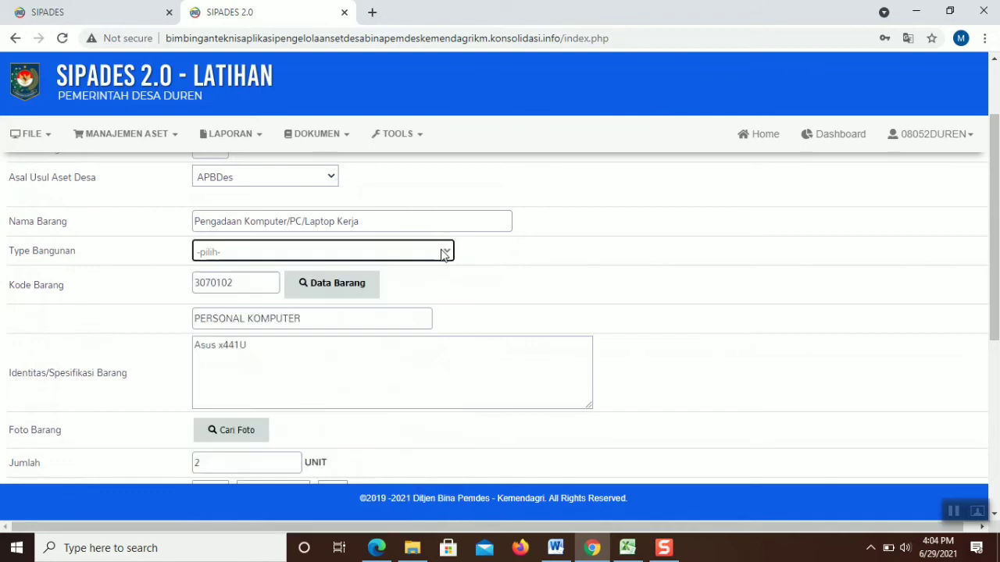
Set Tanggal Perolehan to 05 Januari and Fisik Barang to Ada
left_click_drag(997, 204, 997, 352)
left_click(209, 186)
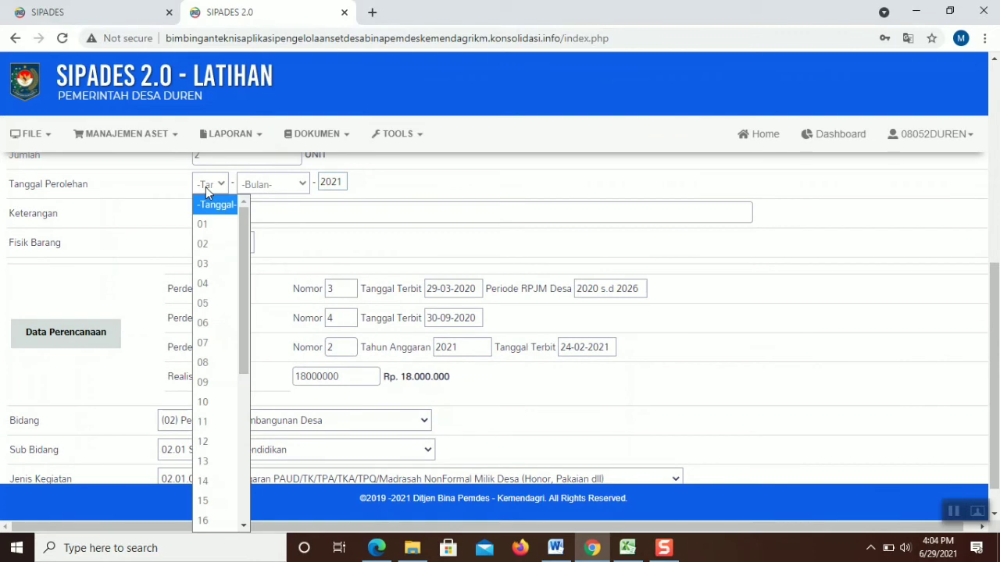
left_click(207, 301)
left_click(290, 186)
left_click(272, 226)
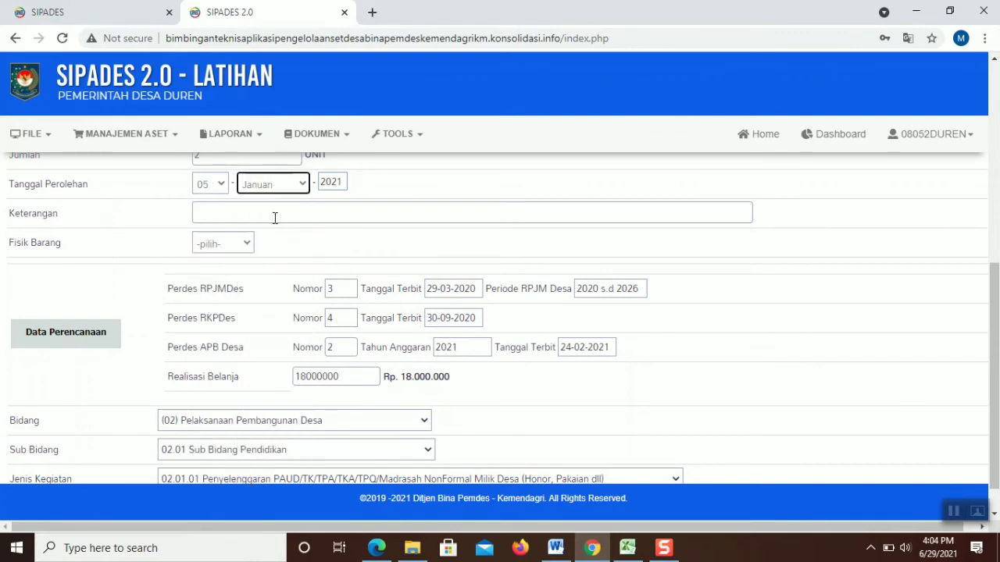
left_click(239, 243)
left_click(218, 287)
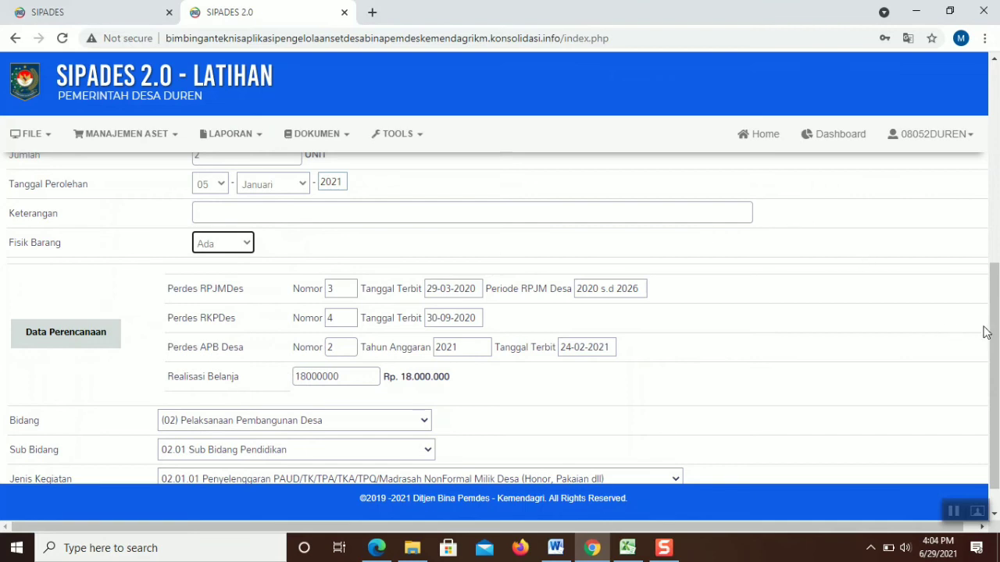
scroll(986, 332, "down", 1)
scroll(888, 255, "up", 2)
Attach a photo via Cari Foto and save the computer entry
left_click(258, 170)
left_click(450, 142)
double_click(449, 143)
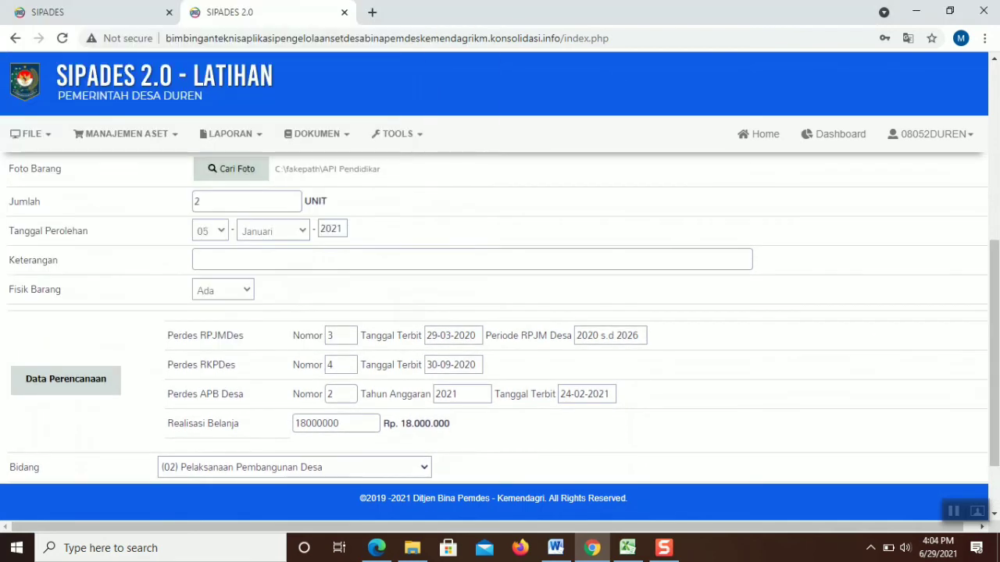
scroll(980, 255, "down", 2)
left_click(185, 469)
scroll(353, 357, "up", 1)
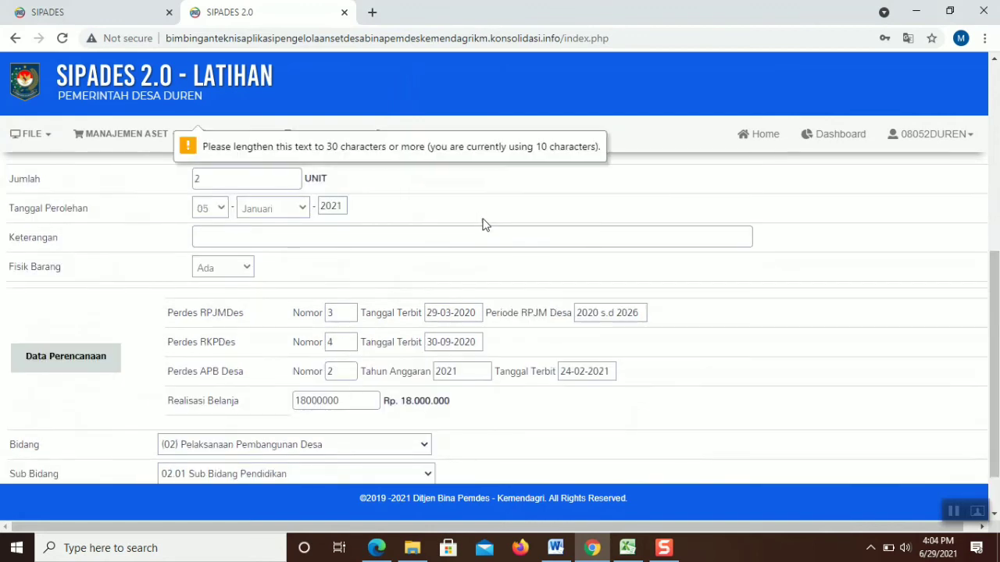
Check the Sub Bidang choices and retry saving the entry twice
left_click(219, 152)
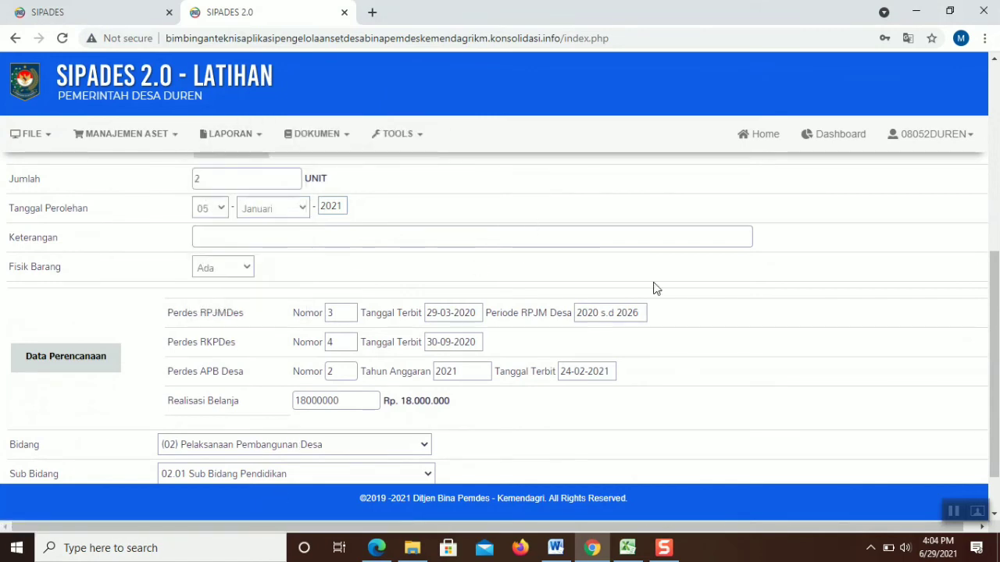
scroll(986, 289, "down", 1)
scroll(167, 469, "up", 1)
left_click(172, 473)
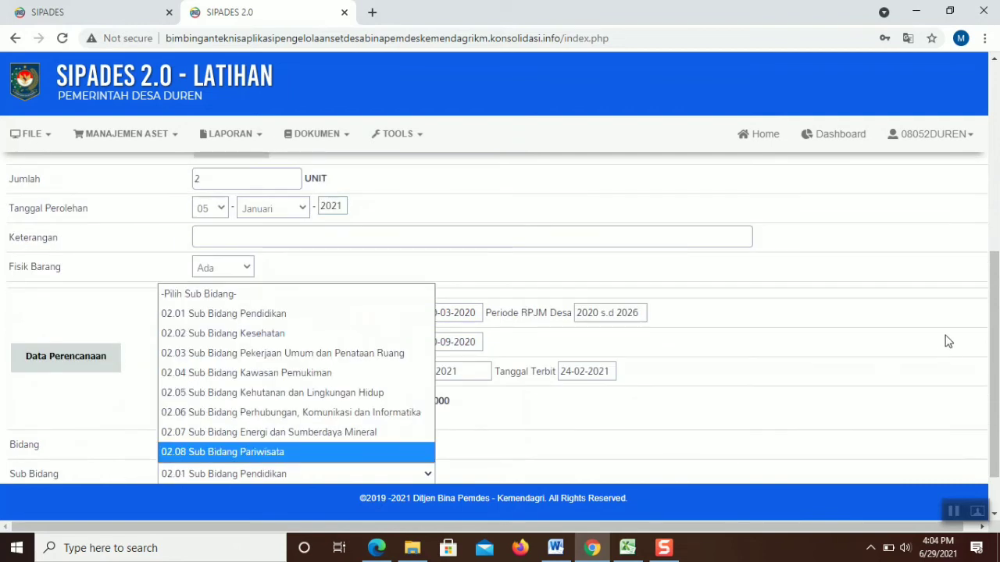
left_click_drag(995, 317, 995, 350)
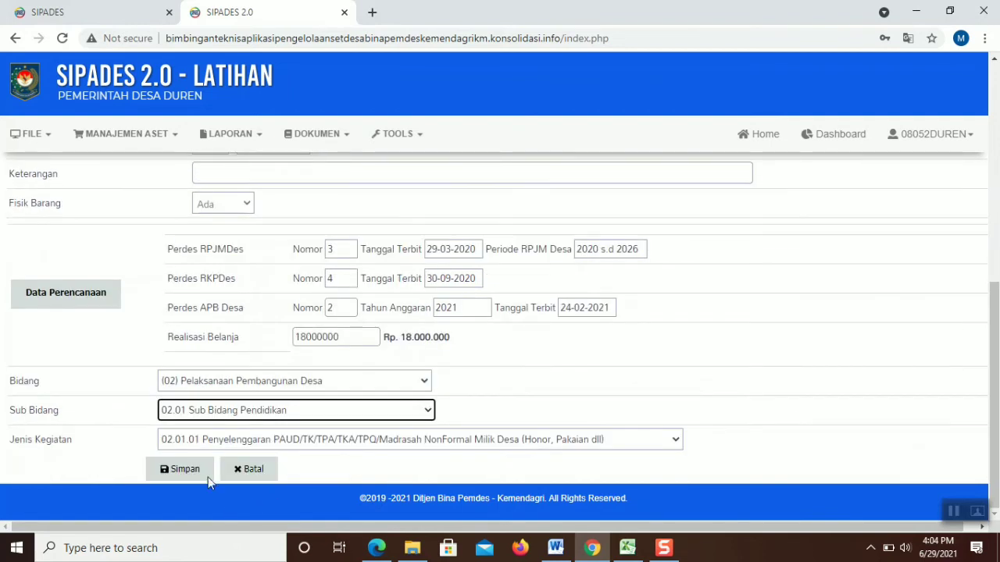
left_click(206, 472)
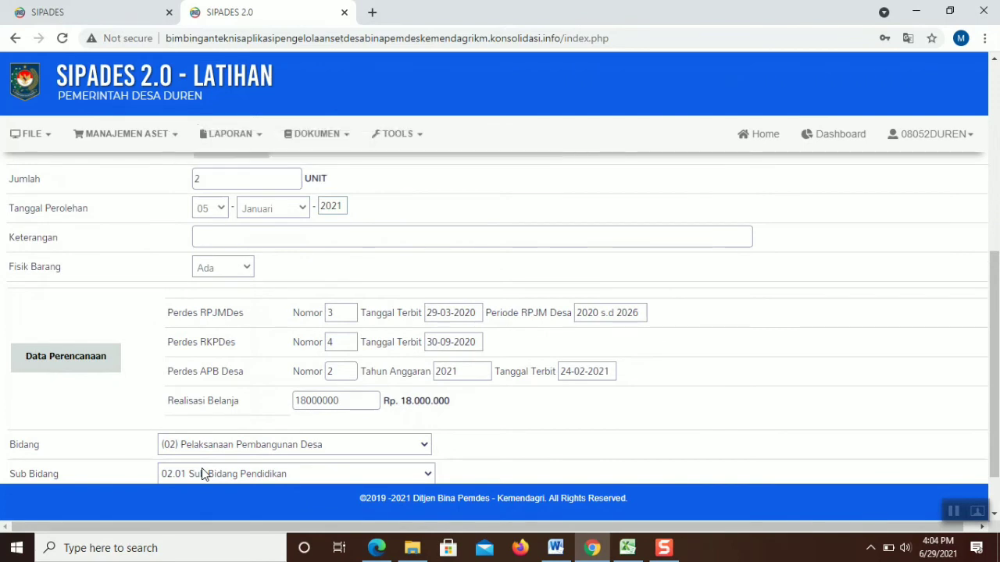
scroll(363, 446, "down", 1)
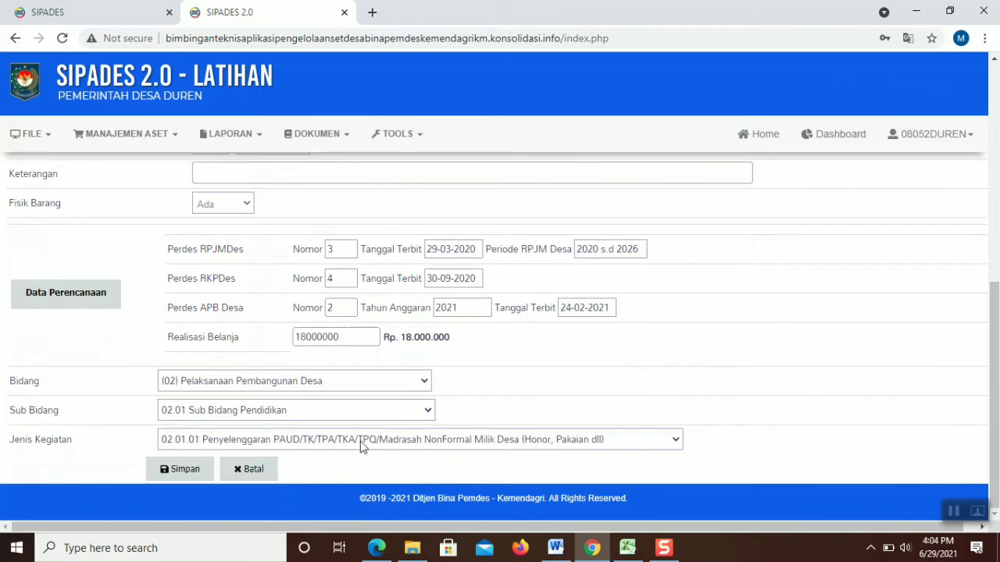
left_click(205, 468)
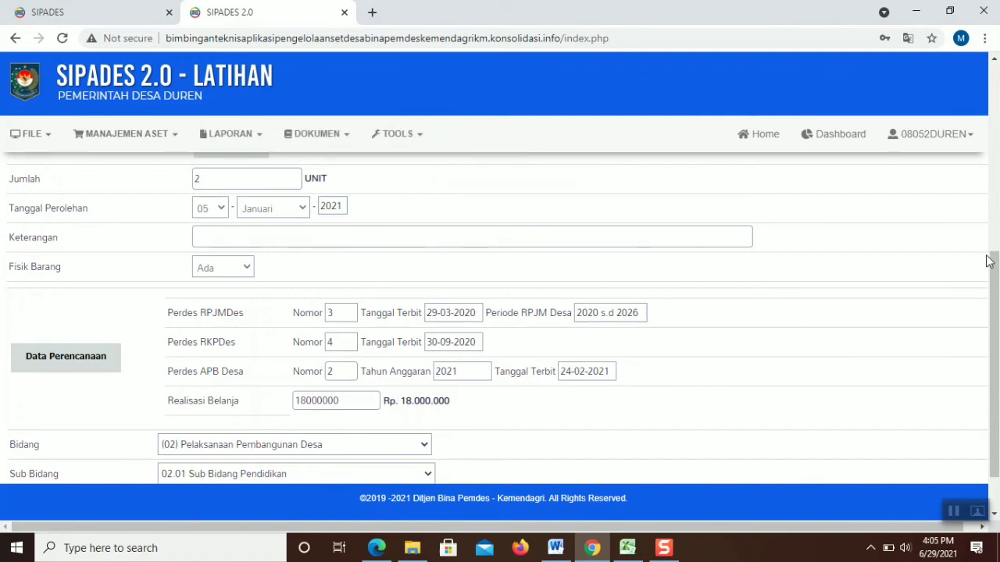
left_click_drag(994, 261, 995, 107)
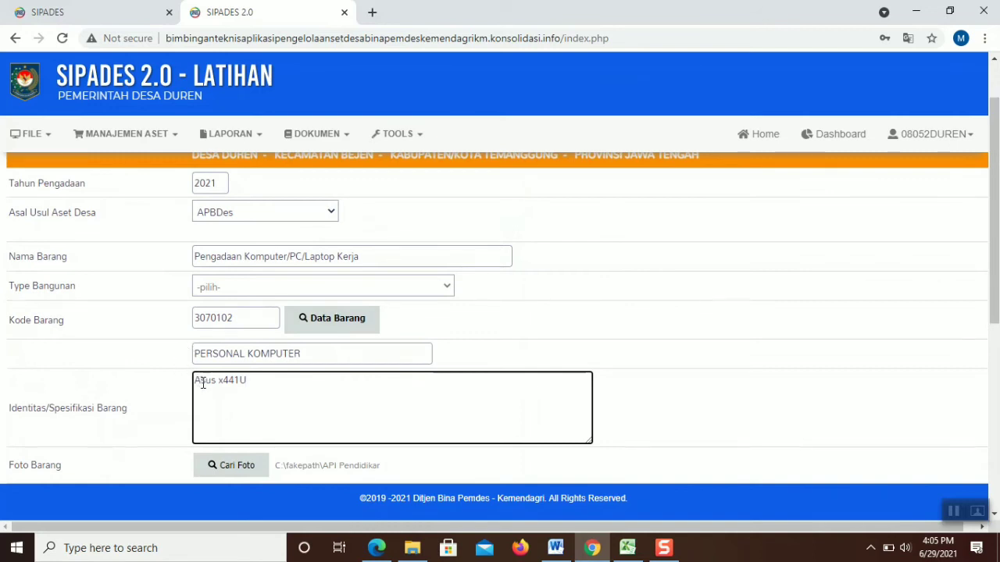
Paste the full CPU, memory, HDD, OS and LCD spec lines and save the entry
key("Right")
key("Right")
key("Right")
key("Right")
key("Right")
key("Right")
key("Right")
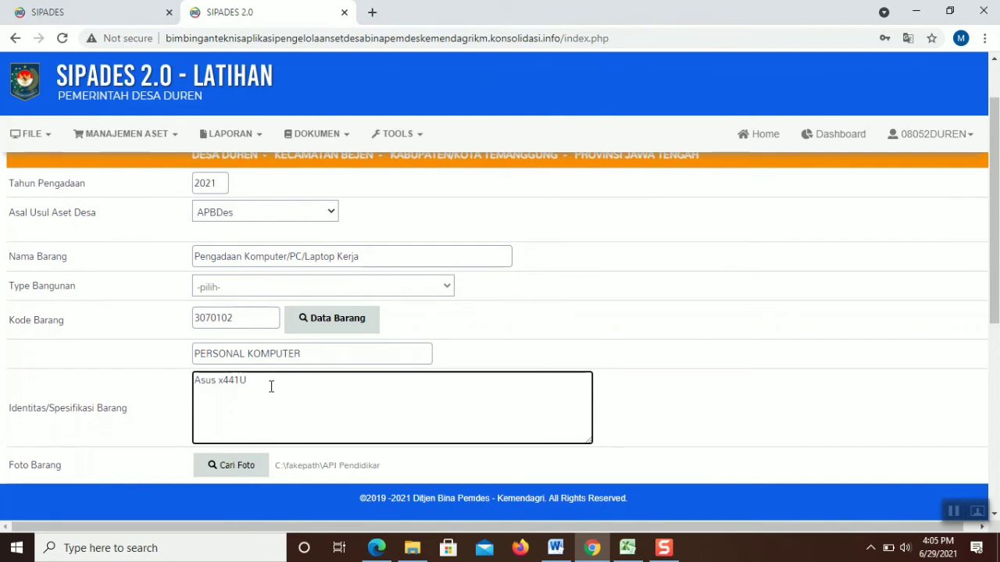
type("CPU Intel Core i3-6006U, 2.0GHz Memory 4GB HDD 500GB Os Windows 10 LCD 14\"")
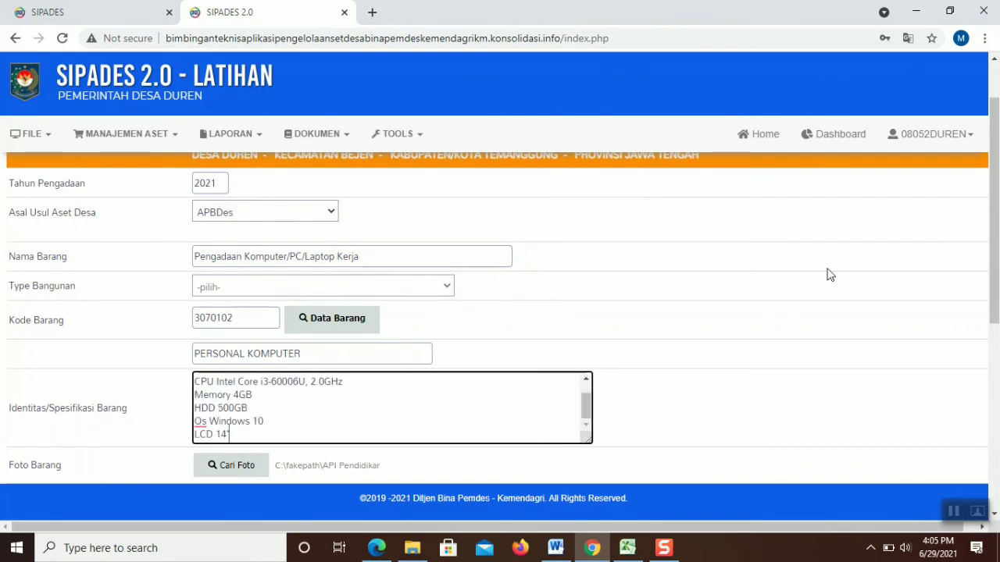
left_click_drag(995, 186, 994, 370)
left_click(171, 468)
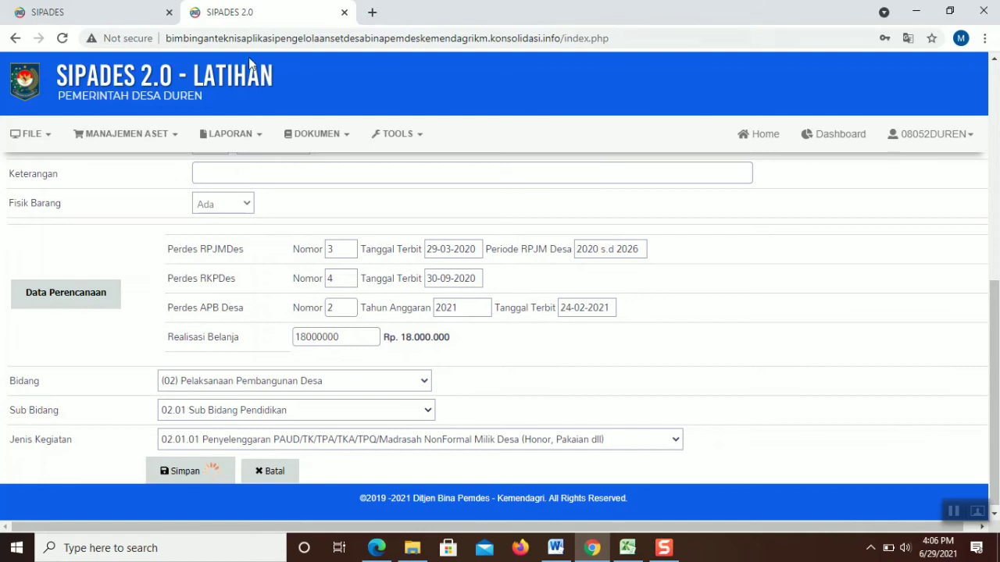
From Manajemen Aset > Pengadaan, add a new entry with year 2021 and origin APBDes
left_click(156, 134)
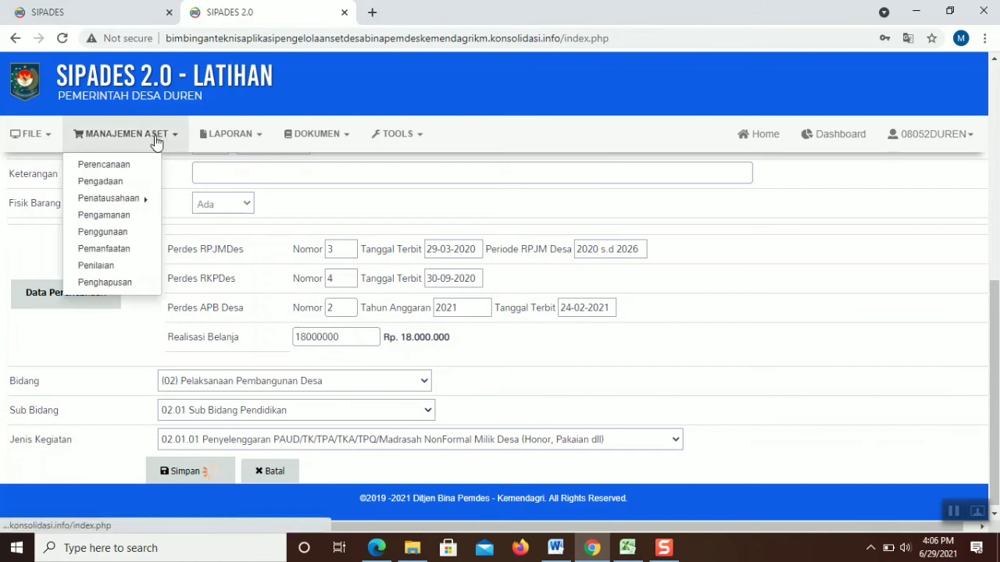
left_click(101, 182)
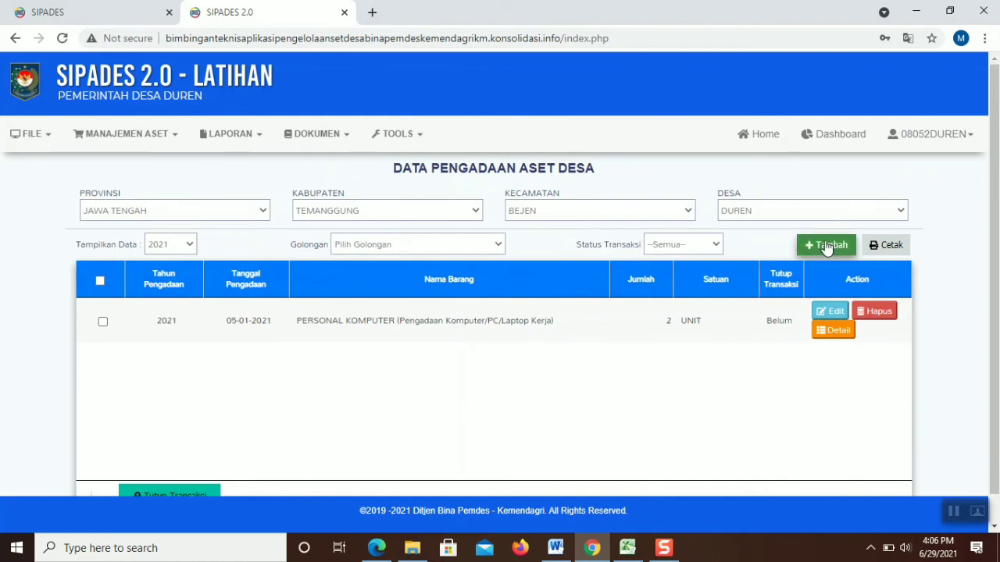
left_click(830, 247)
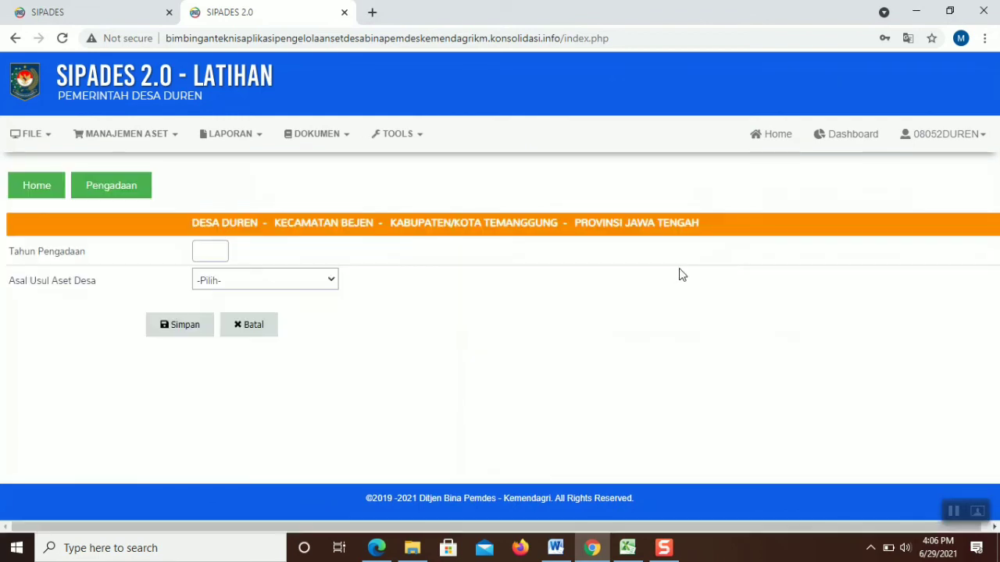
left_click(210, 250)
left_click(207, 283)
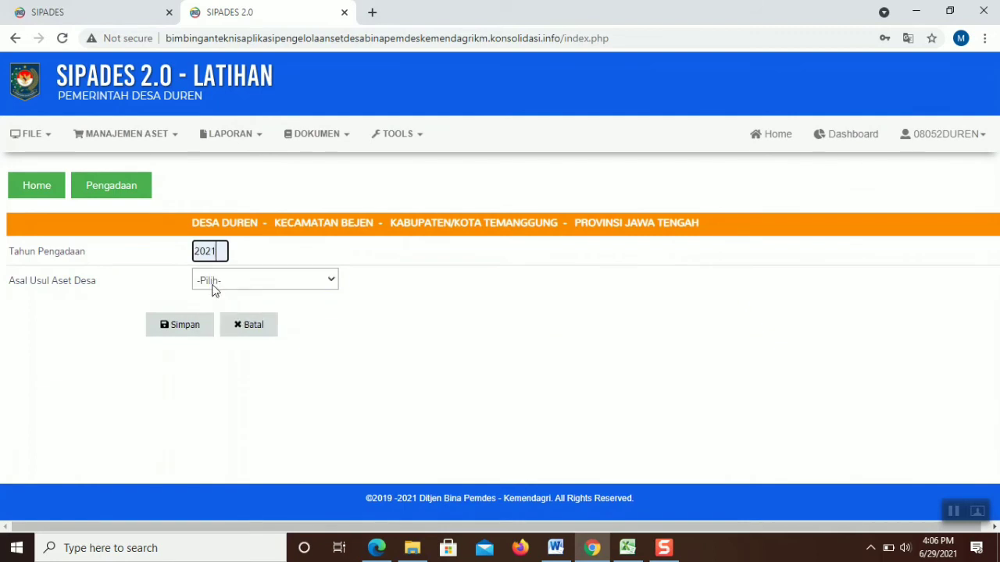
left_click(212, 286)
left_click(242, 320)
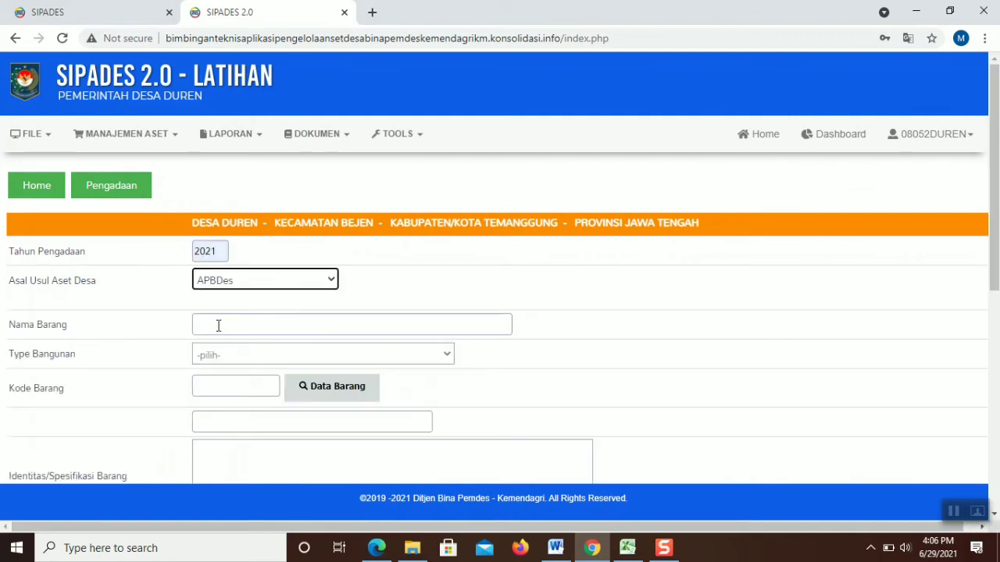
left_click(220, 325)
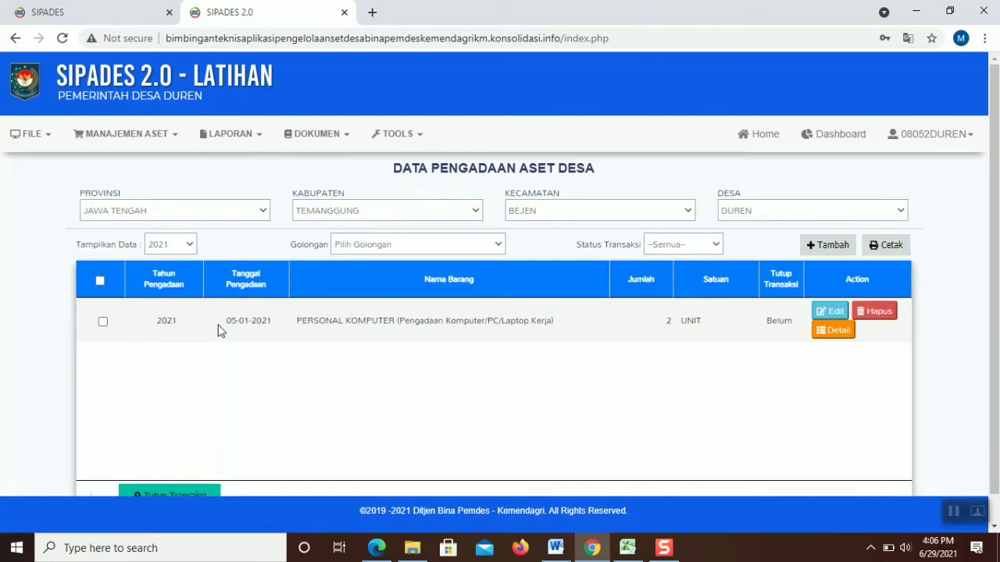
Restart the new entry, again choosing 2021 and APBDes as the asset origin
left_click(810, 247)
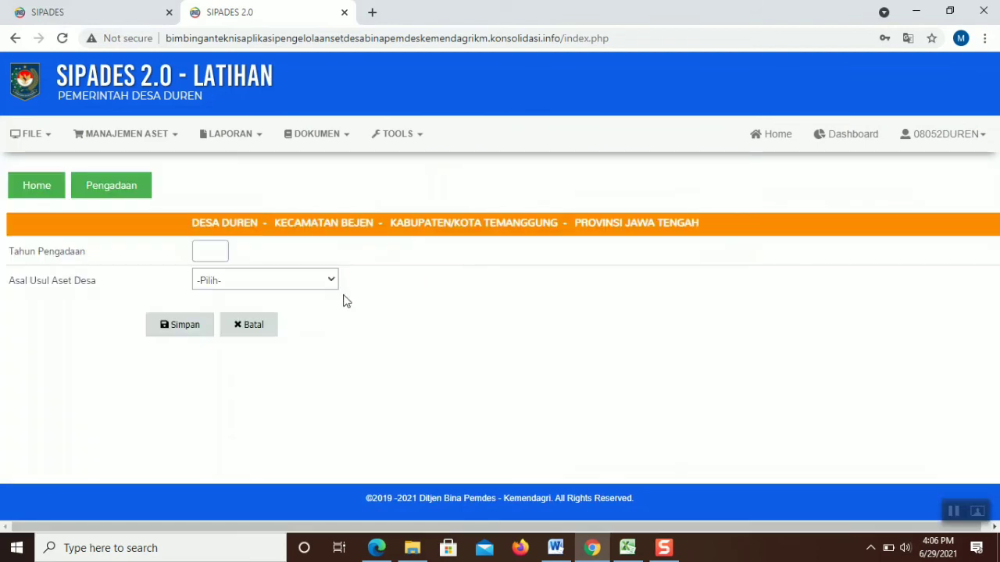
left_click(219, 254)
left_click(214, 289)
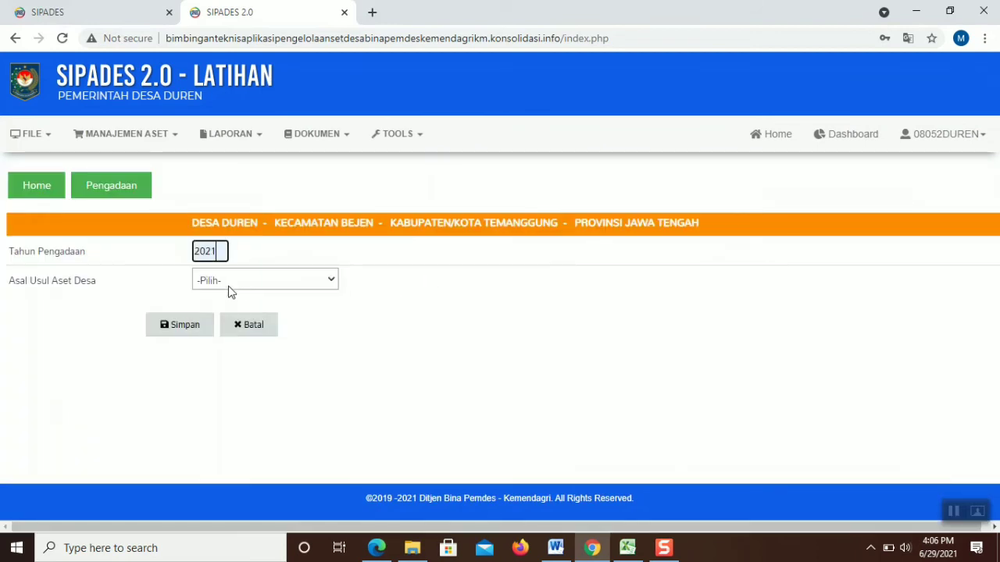
left_click(228, 286)
left_click(223, 300)
left_click(214, 322)
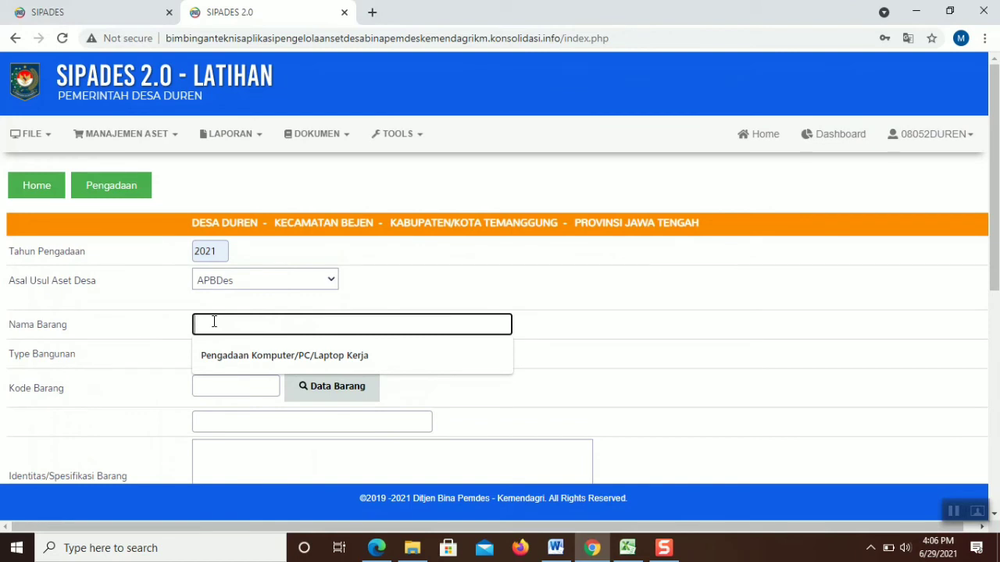
Enter 'Gedung PAUD' as the item name
type("Ban")
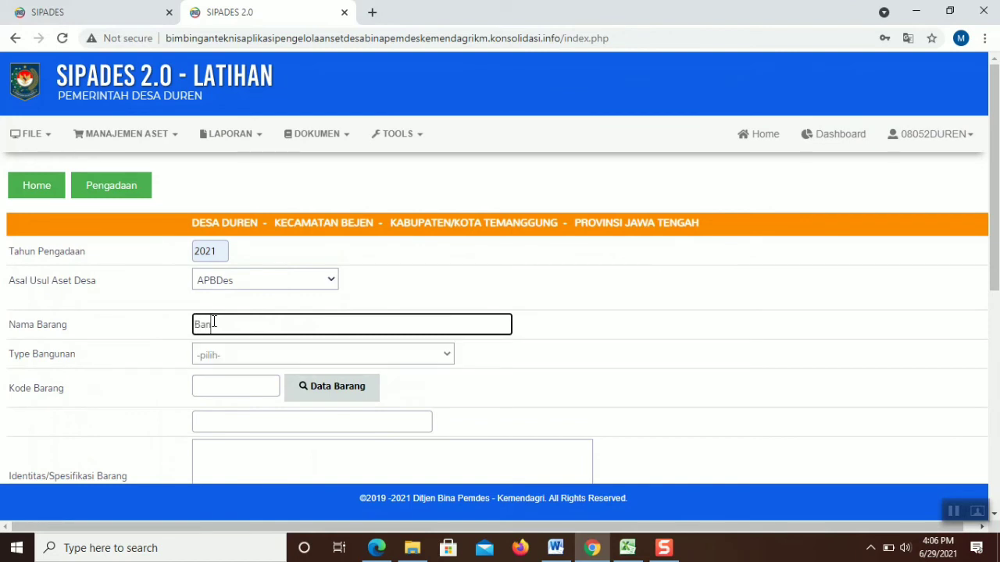
type("gunan")
key("BackSpace")
key("BackSpace")
key("BackSpace")
key("BackSpace")
key("BackSpace")
key("BackSpace")
key("BackSpace")
key("BackSpace")
type("Gedung PAUD")
Set Type Bangunan to Gedung/Bangunan PAUD Permanen and open the Data Barang lookup
scroll(234, 360, "down", 1)
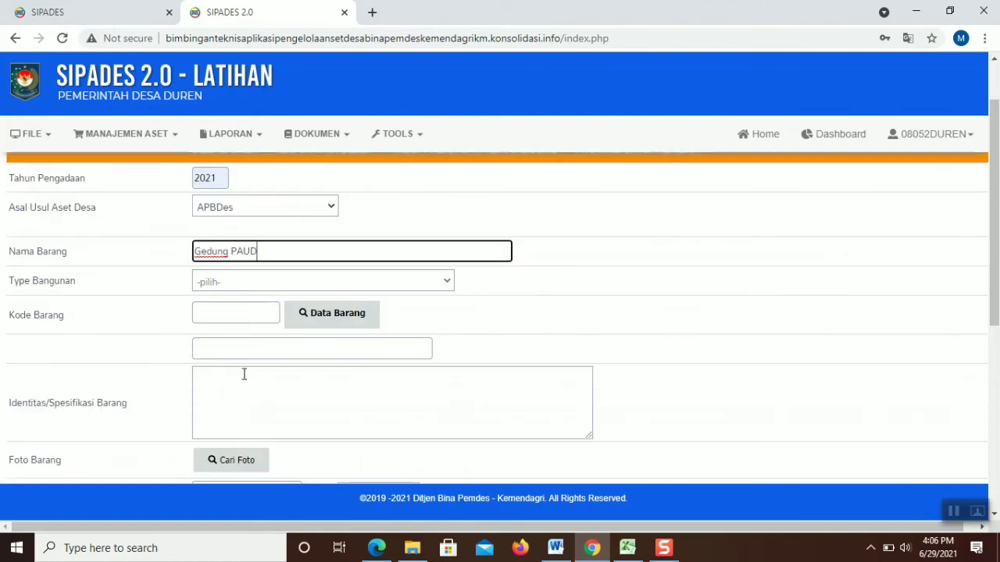
left_click(287, 283)
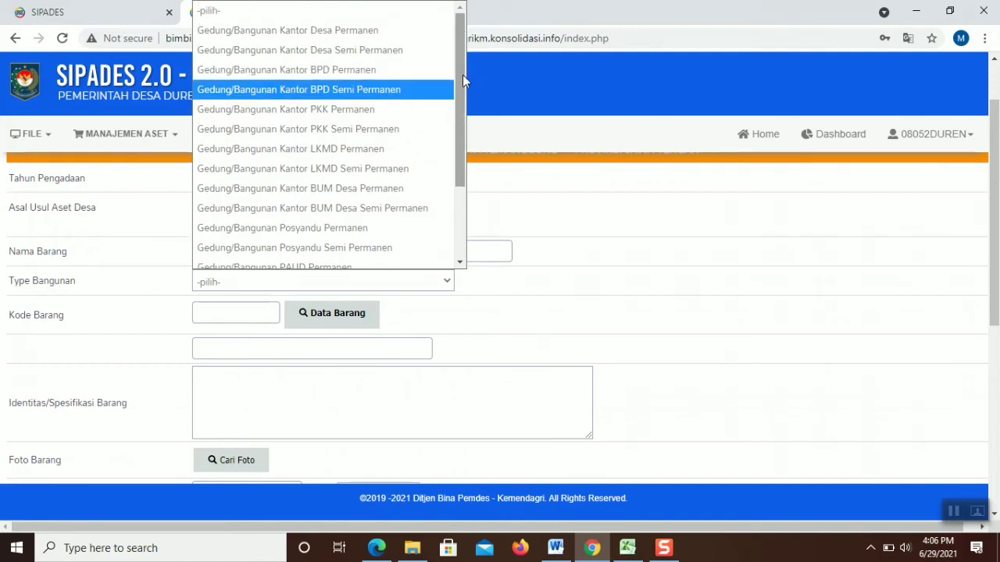
left_click_drag(461, 150, 464, 205)
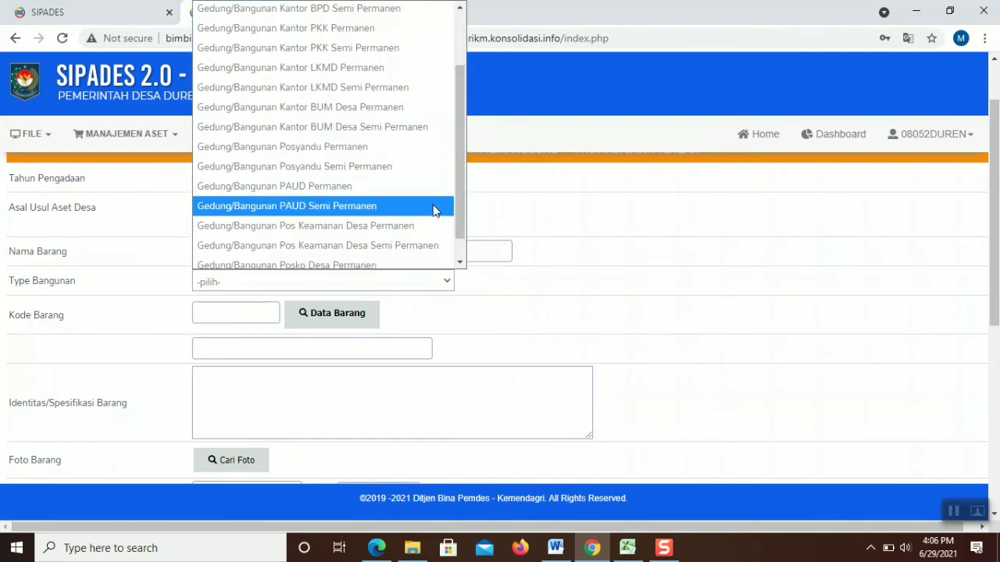
left_click(336, 189)
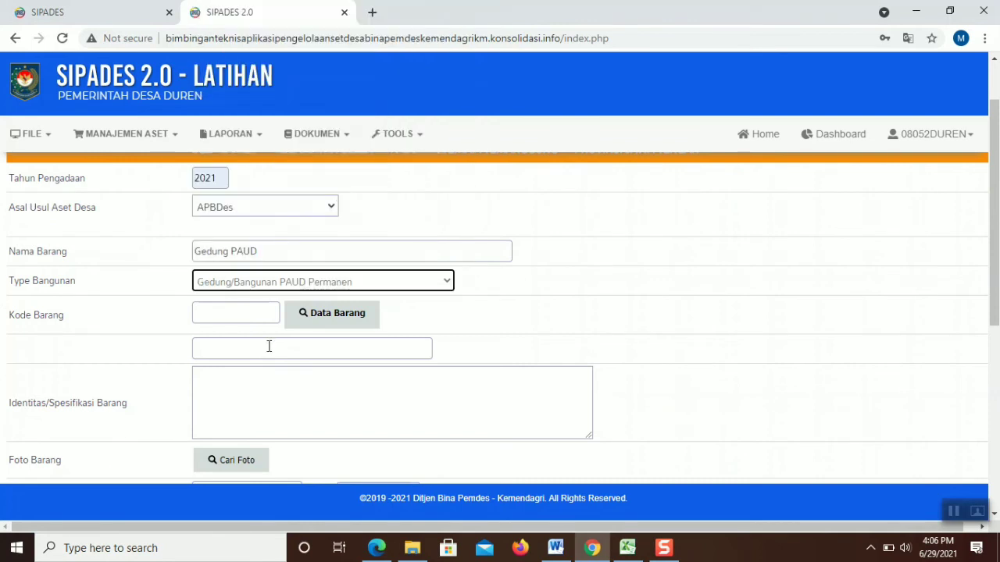
left_click(295, 319)
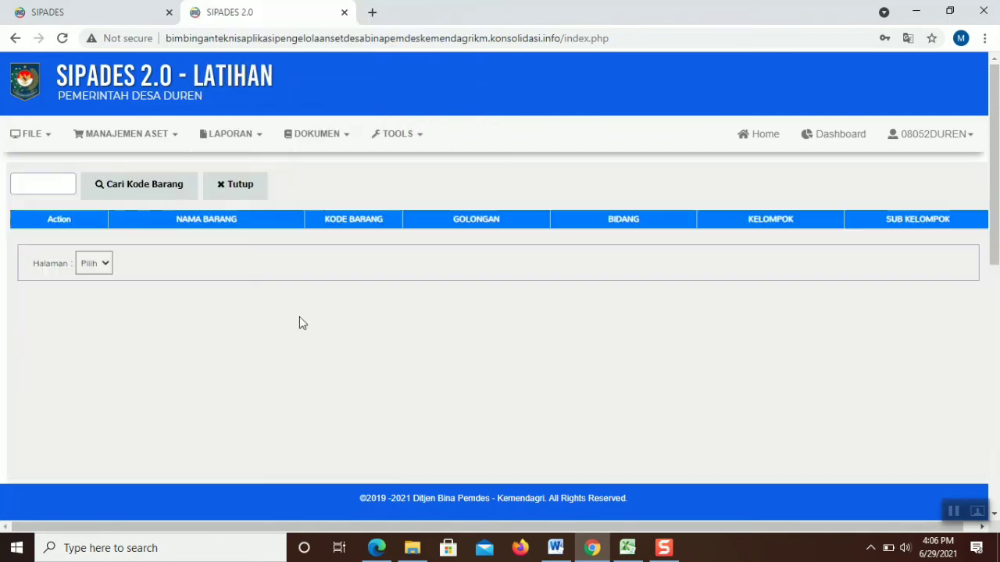
Search item codes for 'gedung' and pick Bangunan Gedung Pendidikan Permanen (4010109)
left_click(37, 188)
type("gedung")
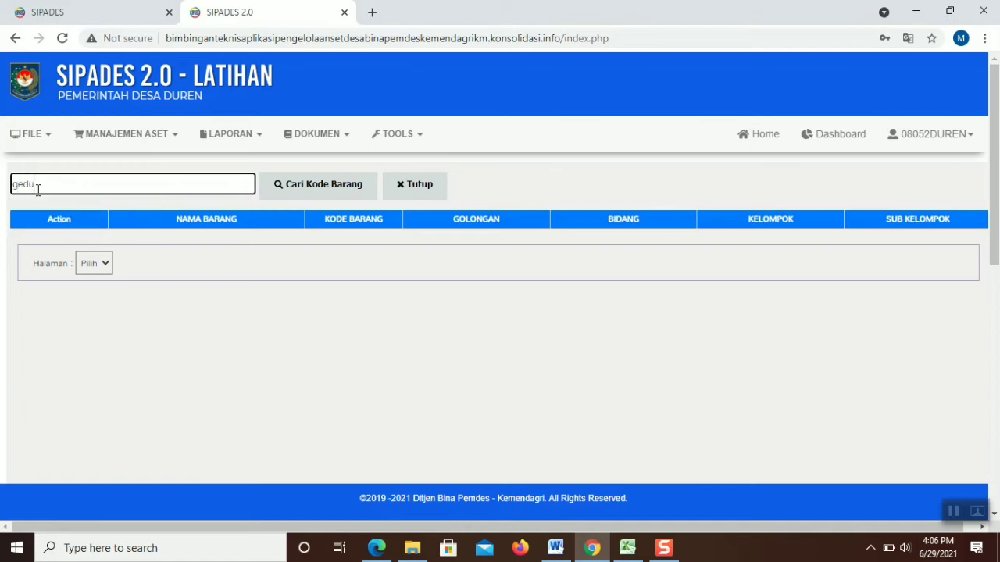
left_click(320, 188)
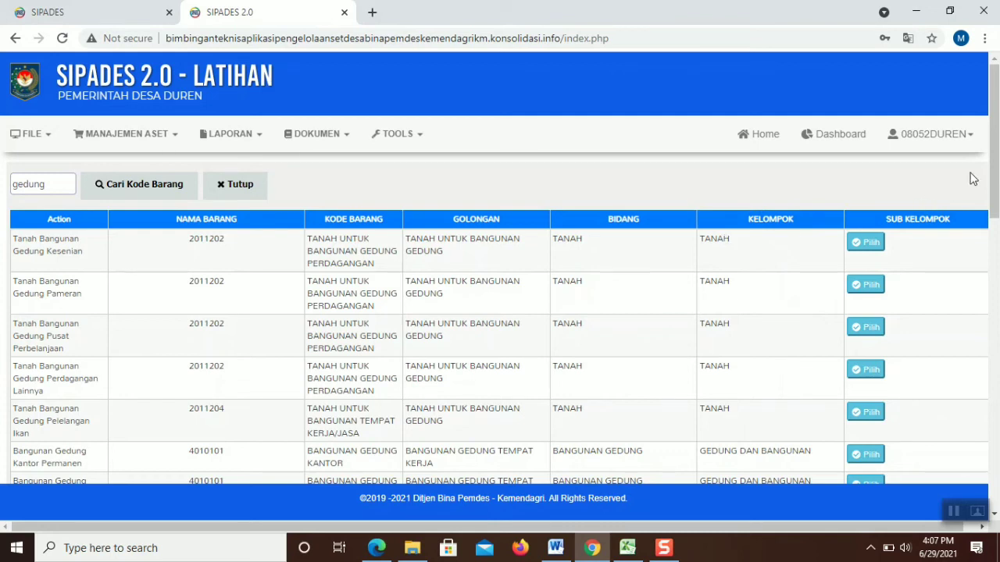
left_click_drag(997, 166, 998, 330)
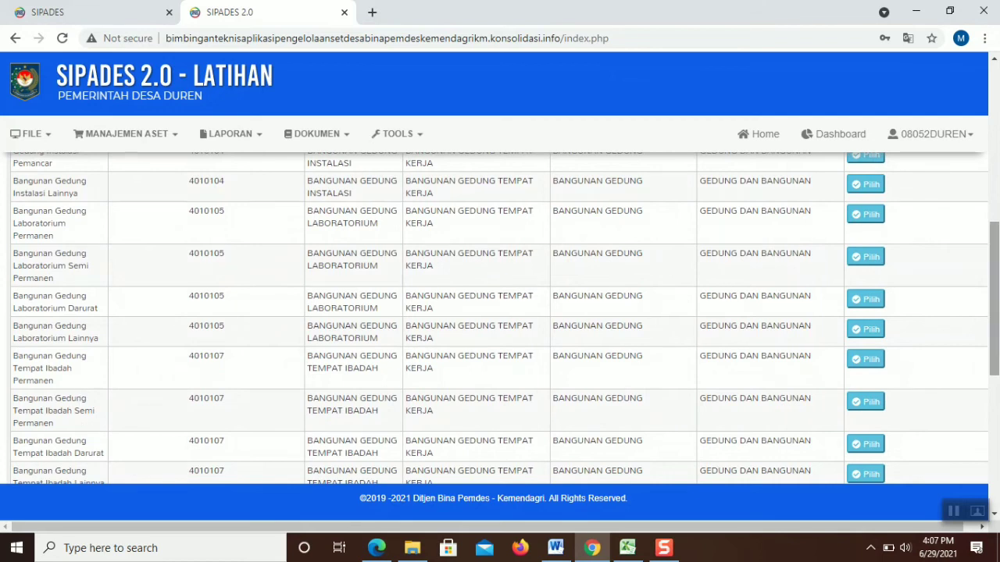
left_click_drag(996, 282, 995, 394)
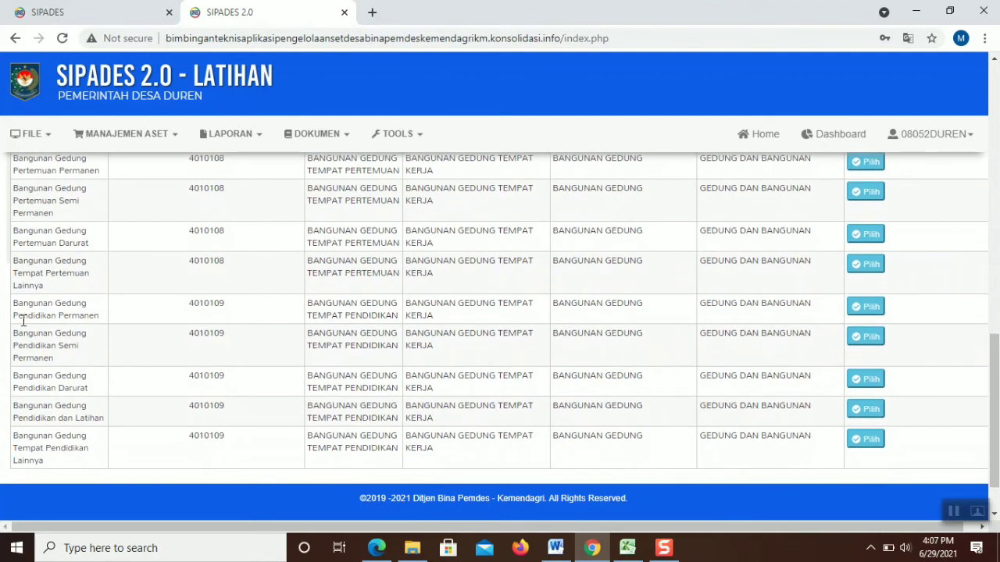
left_click(859, 308)
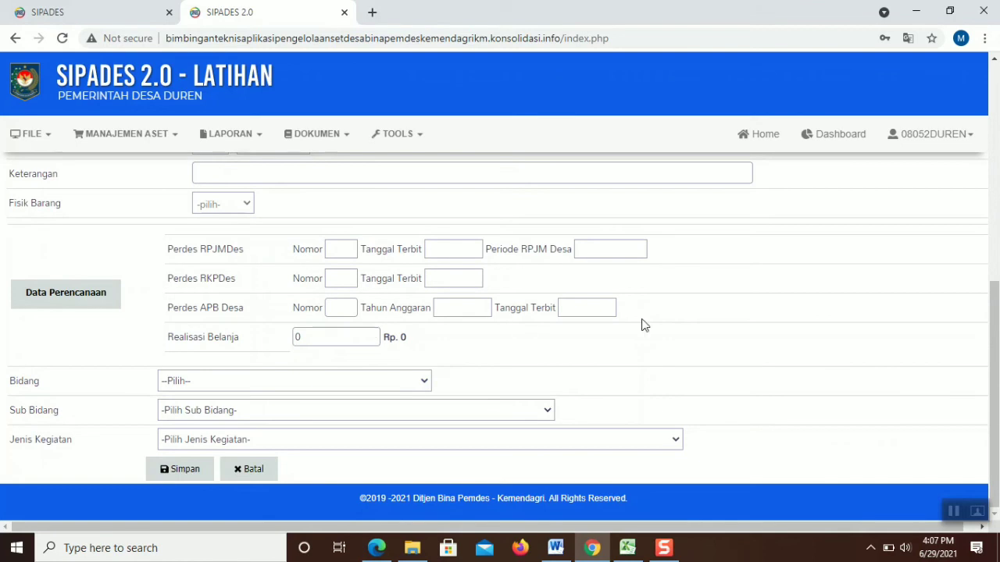
Type a description of where the Gedung PAUD was built and its dana desa funding
scroll(898, 313, "up", 2)
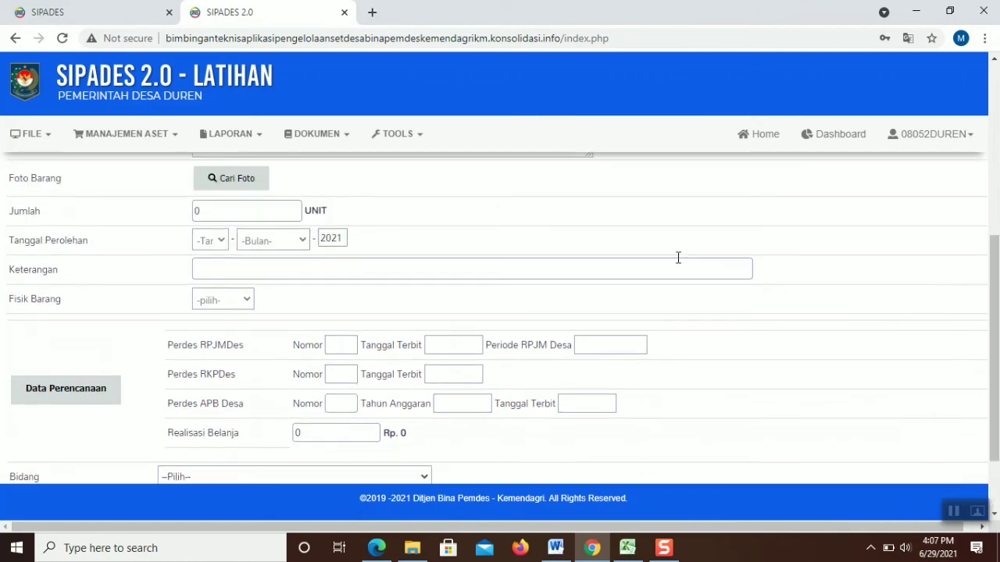
left_click_drag(995, 260, 996, 162)
left_click(501, 302)
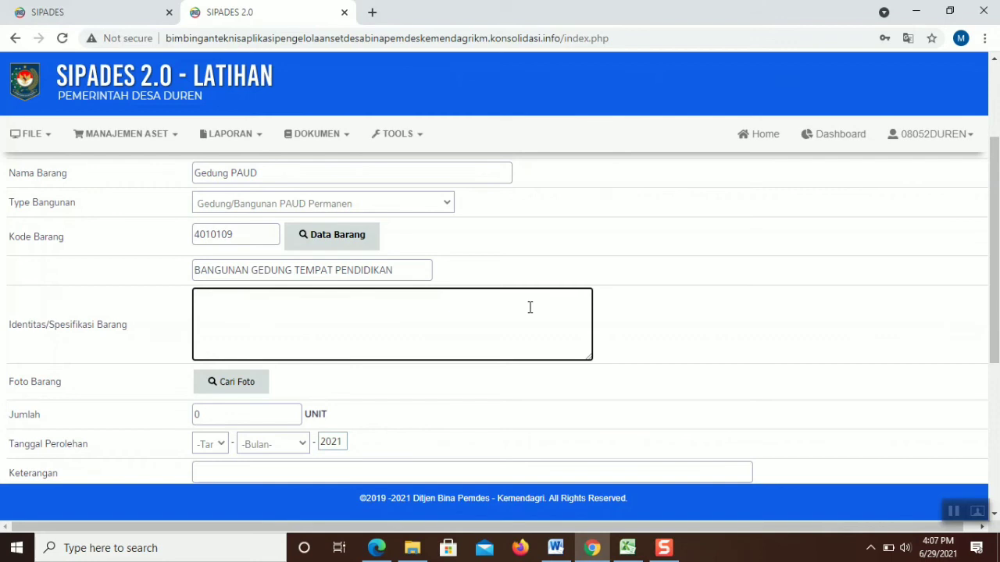
type("edung paud di")
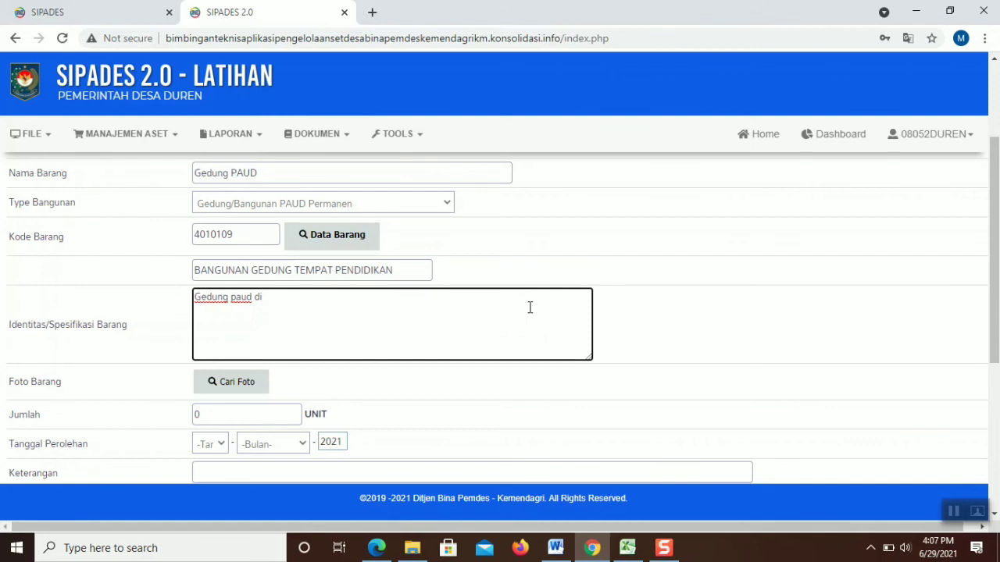
type("bangun di Dusun Wo")
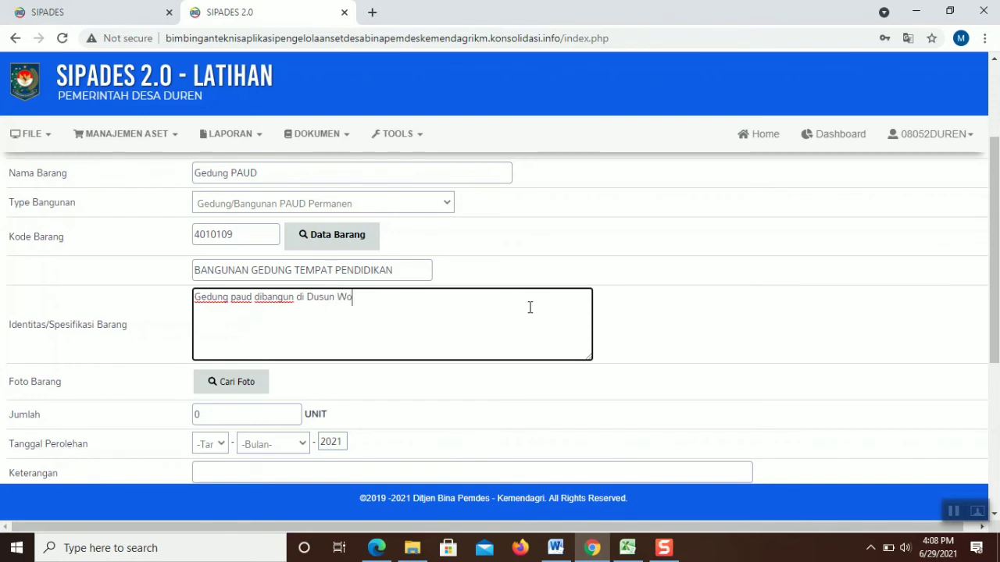
type("noroto Rt.003")
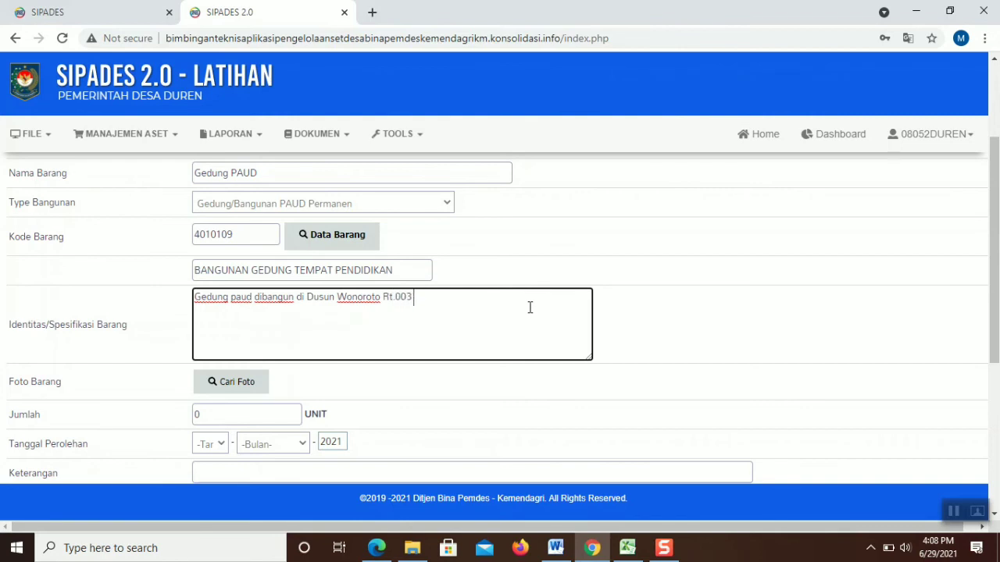
type(" Rw.001 Desa Duren, dengan ")
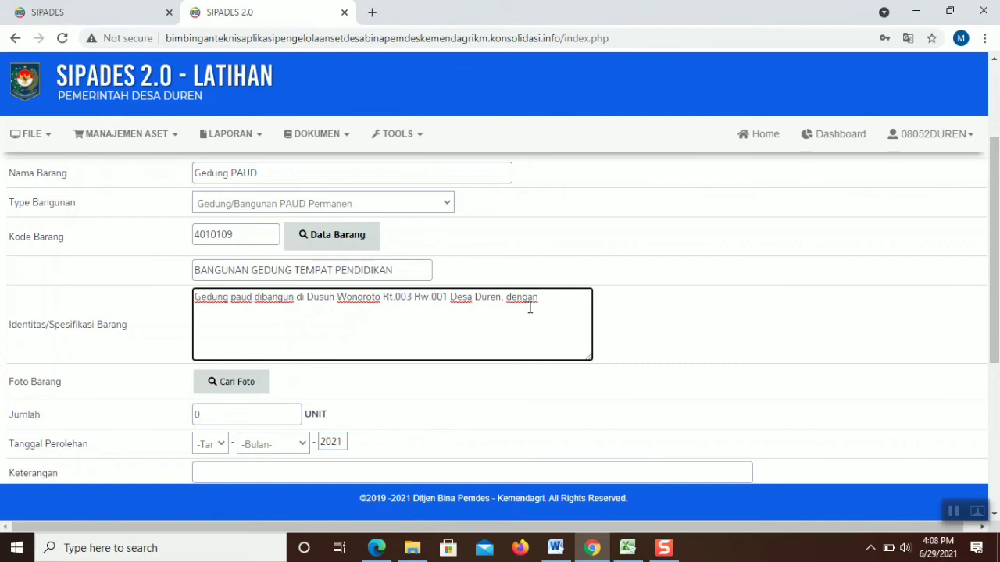
type("sumber dana dari dana ")
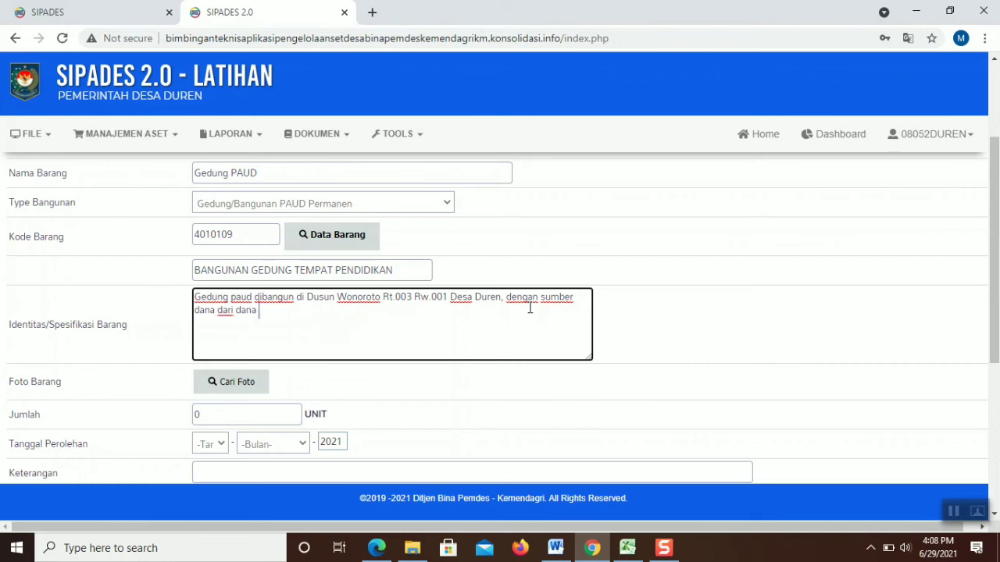
type("desa dan gotong royong")
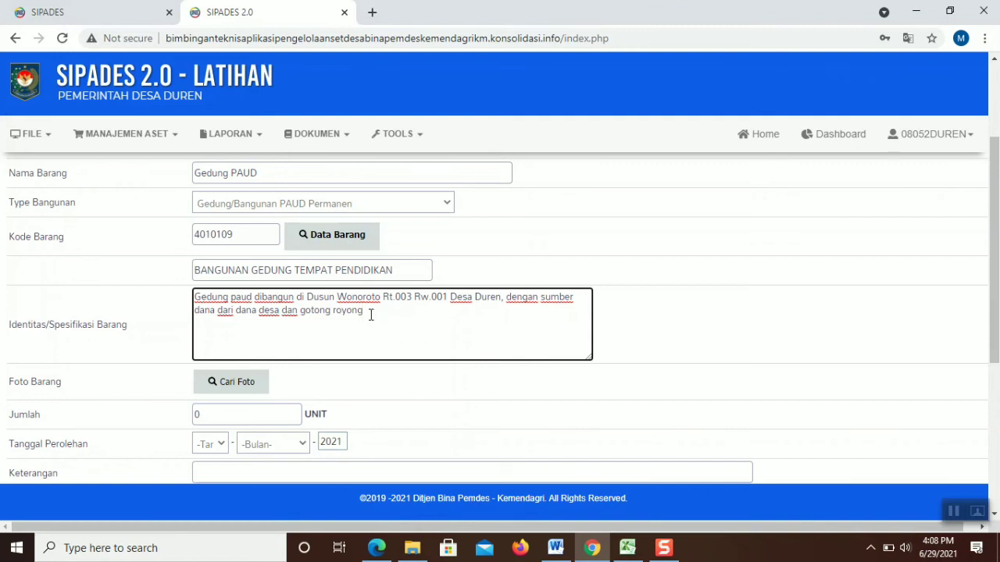
Replace it with 'Tinggi Gedung 8 meter Lebar Gedung 8 meter' and 'Panjang Gedung 9 Meter'
left_click_drag(371, 314, 194, 298)
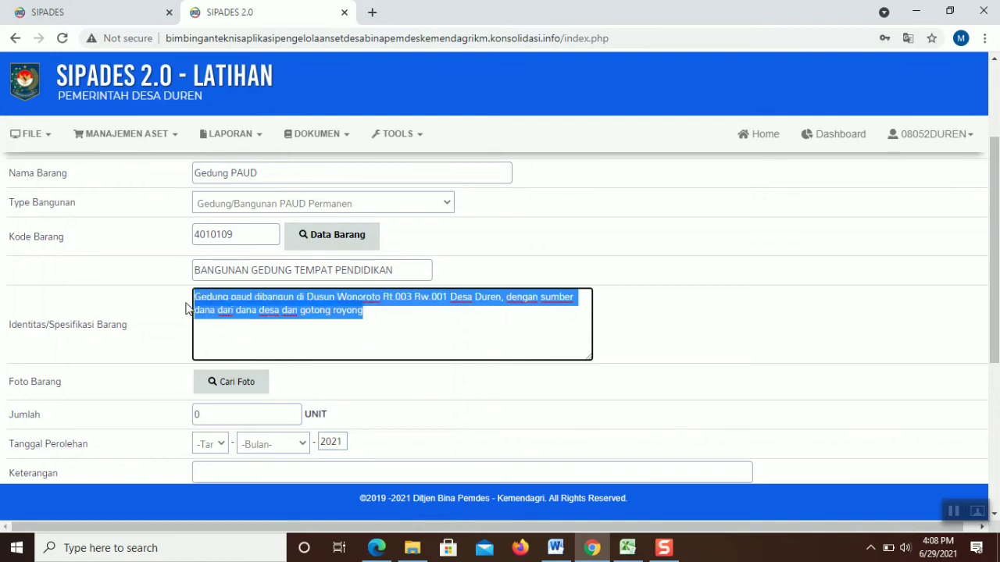
type("Ting")
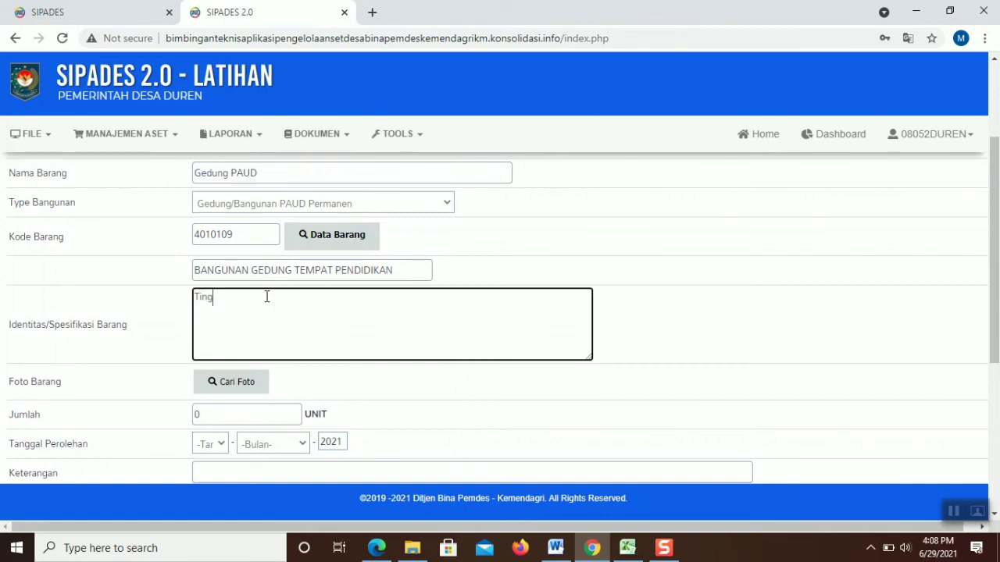
type("gi Gedu")
type("ng 8 meter ")
type("Le")
type("bar ")
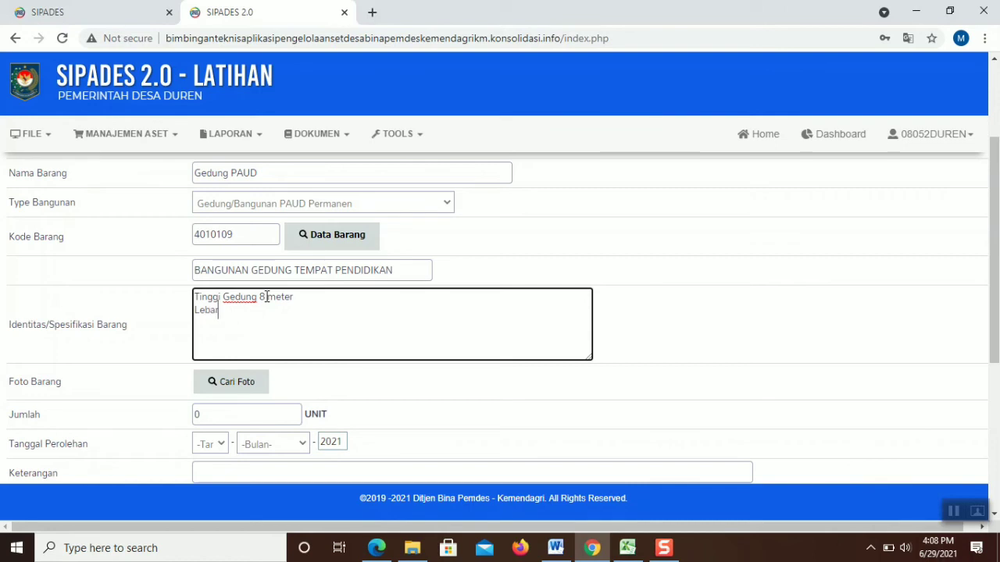
type("Gedung 8 ")
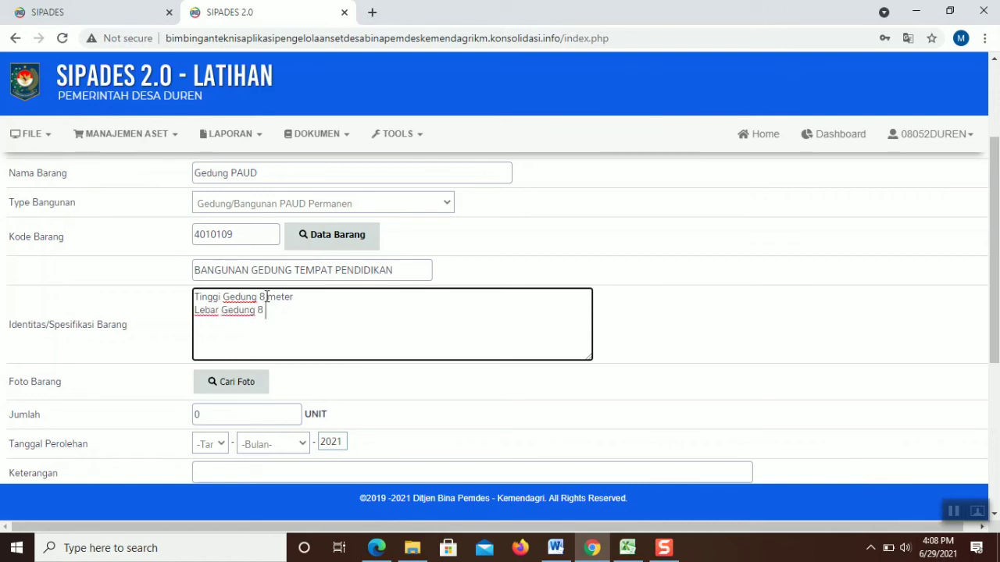
type("meter")
key("Return")
type("Panjang Gedung 9")
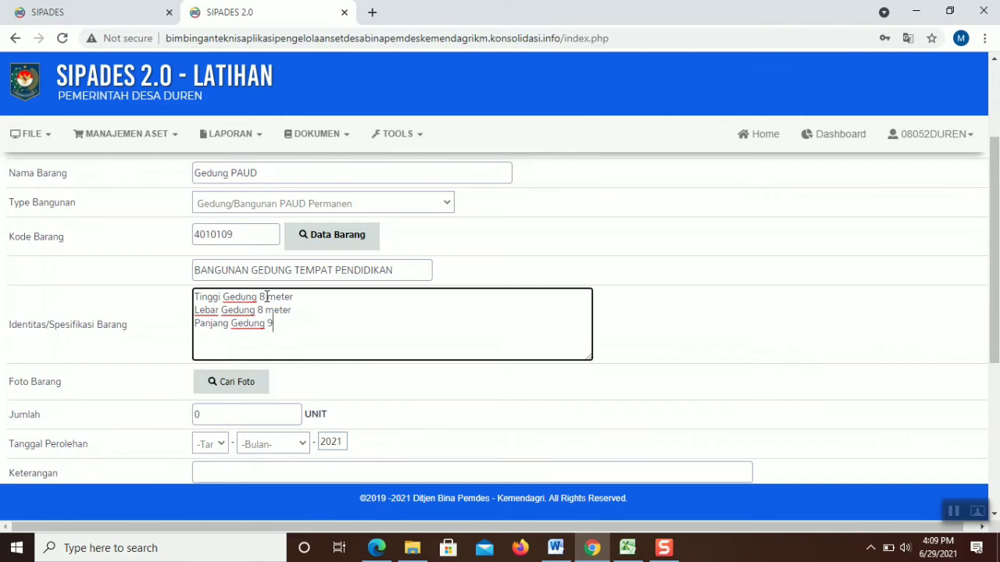
type(" Meter")
left_click(256, 382)
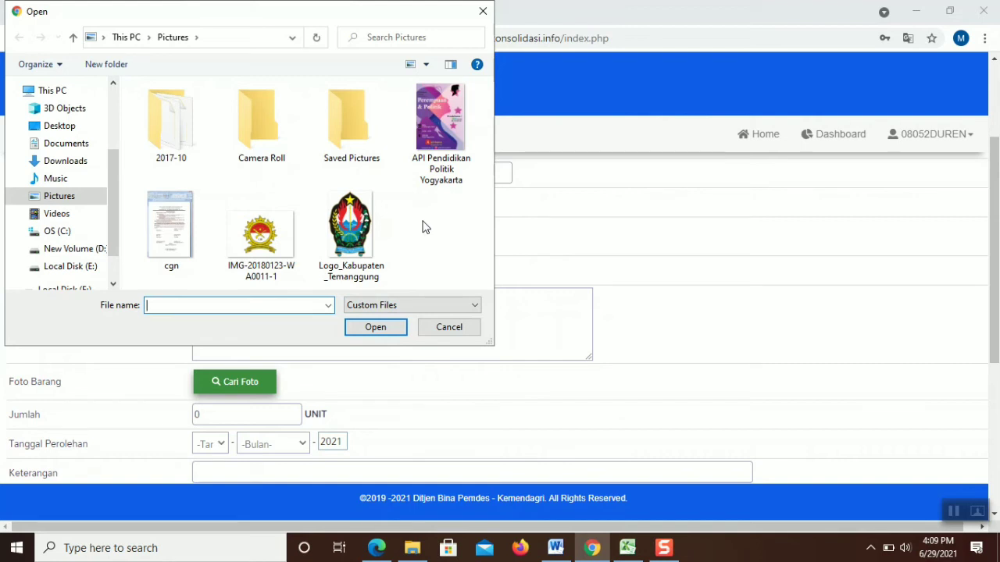
Attach the API Pendidikan Politik Yogyakarta image as the photo and set Jumlah to 1
double_click(437, 169)
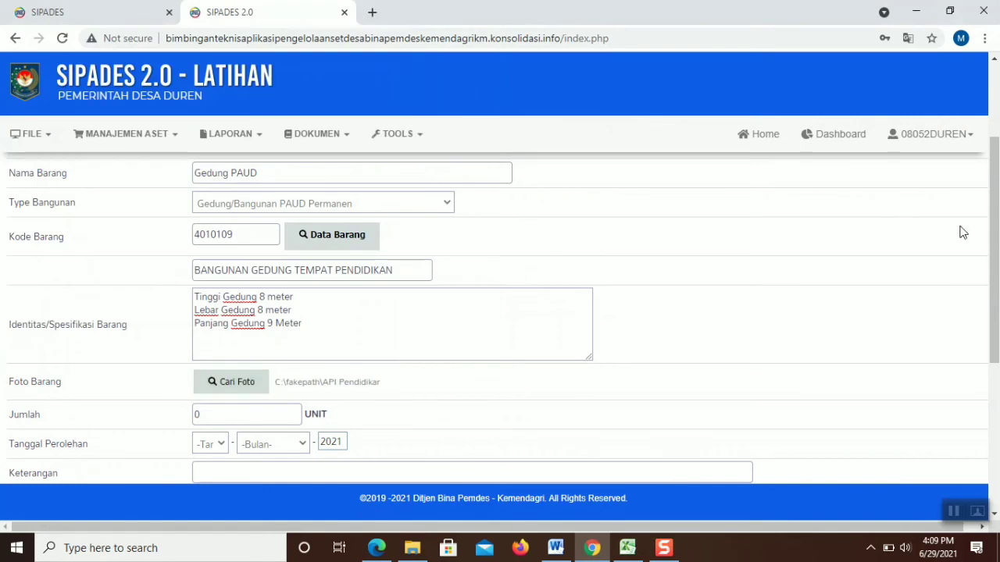
scroll(906, 218, "down", 3)
double_click(263, 241)
type("1")
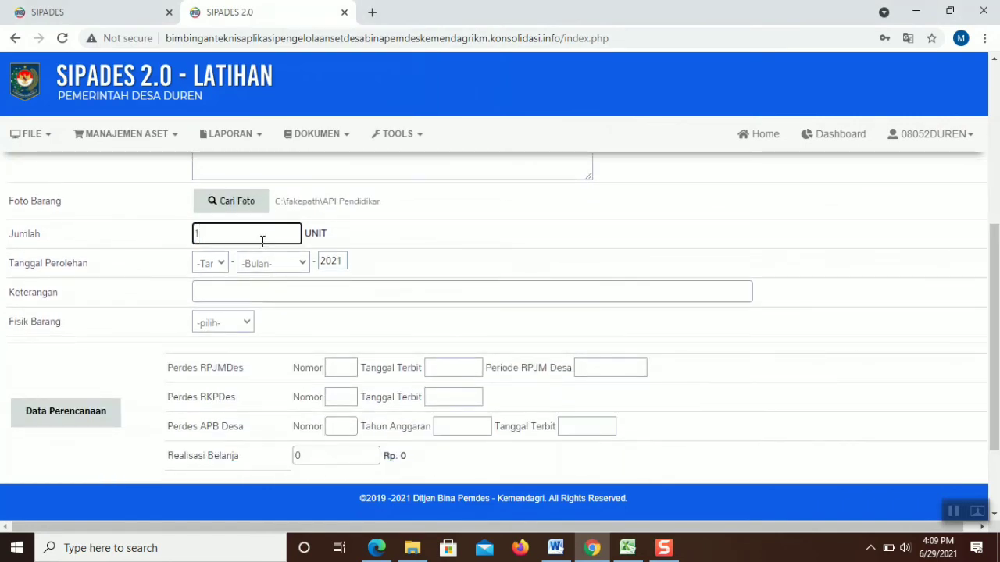
Set the Tanggal Perolehan to 02 Februari and bring up the Fisik Barang choices
left_click(224, 266)
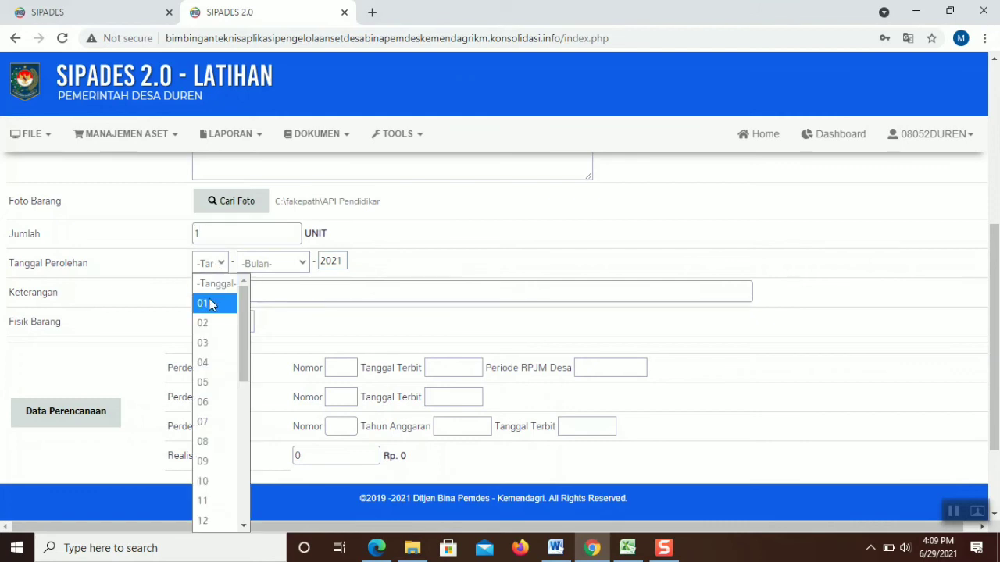
left_click(213, 323)
left_click(265, 264)
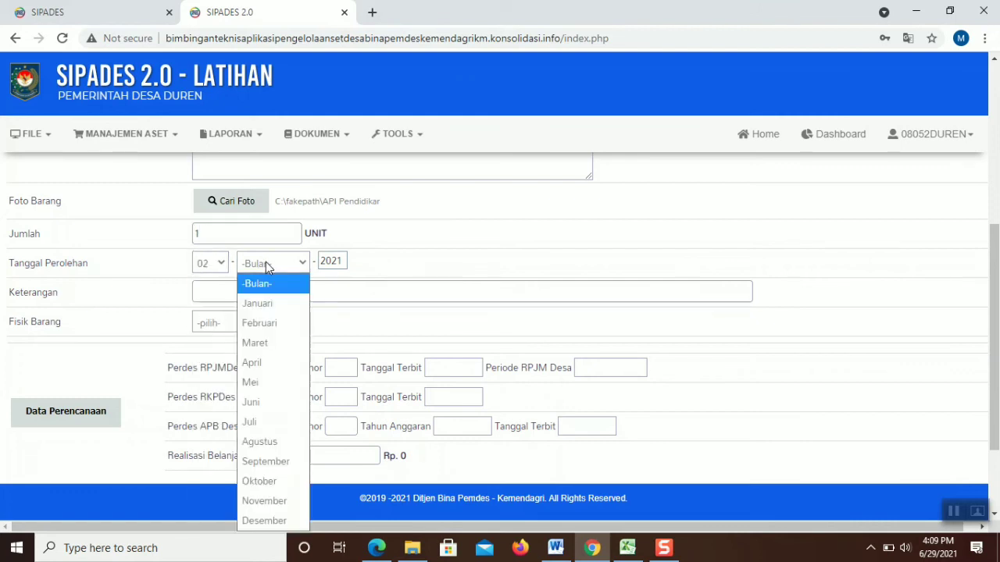
left_click(266, 322)
left_click(273, 294)
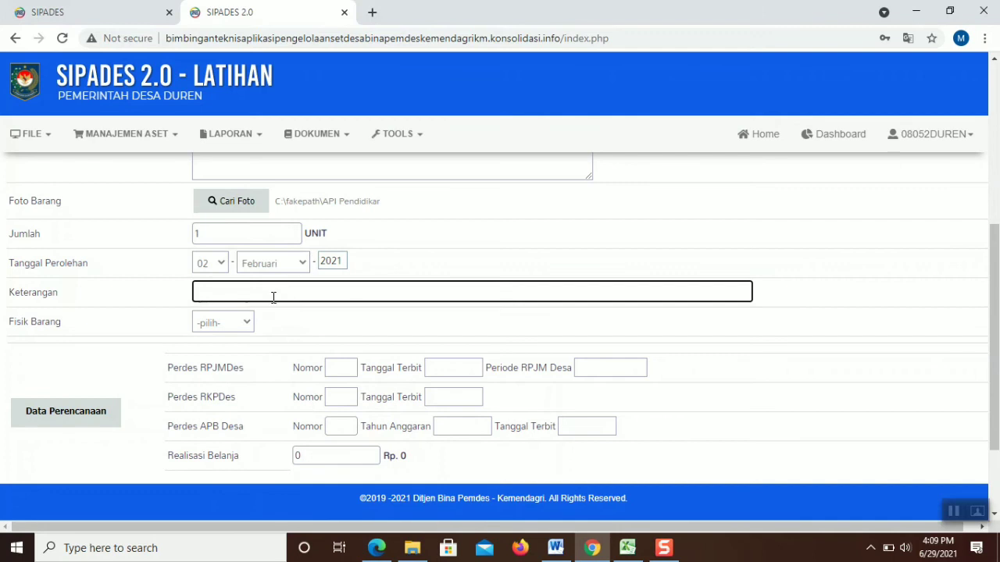
mouse_move(990, 283)
left_mouse_down()
mouse_move(998, 121)
mouse_move(994, 312)
mouse_move(996, 161)
mouse_move(996, 272)
left_mouse_up()
left_click(236, 291)
left_click(218, 329)
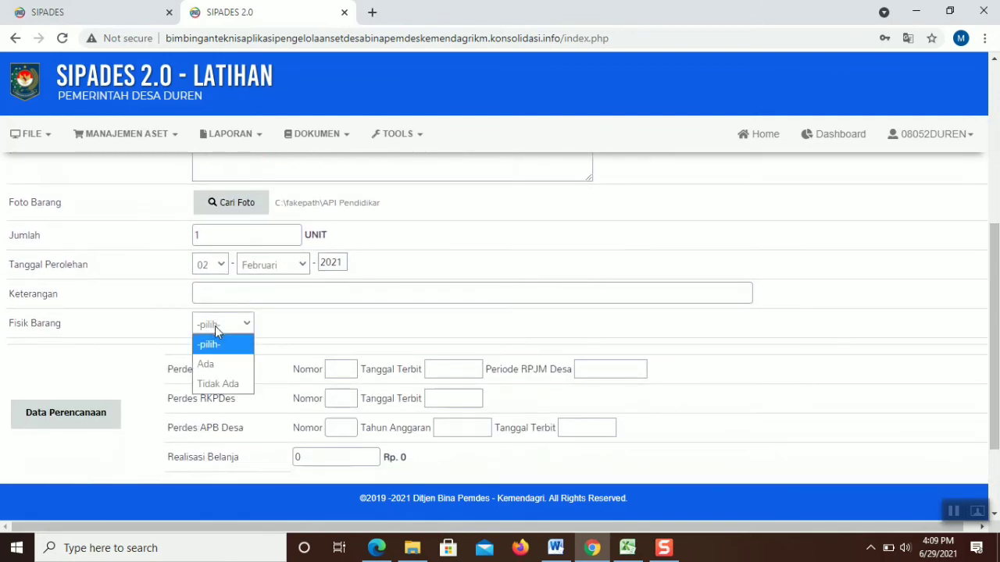
Mark the item as Ada and link it to the Bidang 02 PAUD facilities construction activity
left_click(219, 361)
scroll(500, 318, "down", 1)
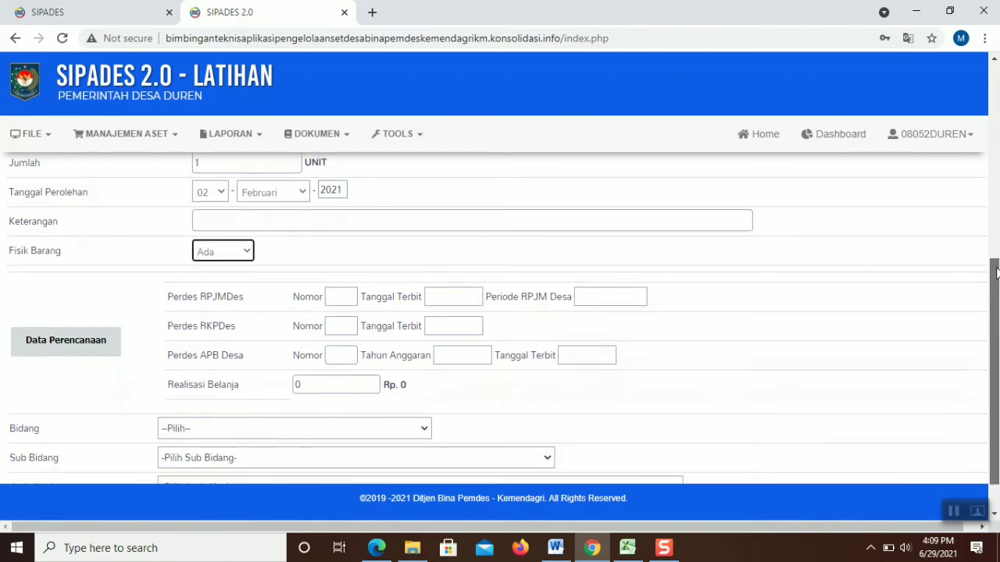
left_click_drag(988, 275, 988, 287)
left_click(85, 315)
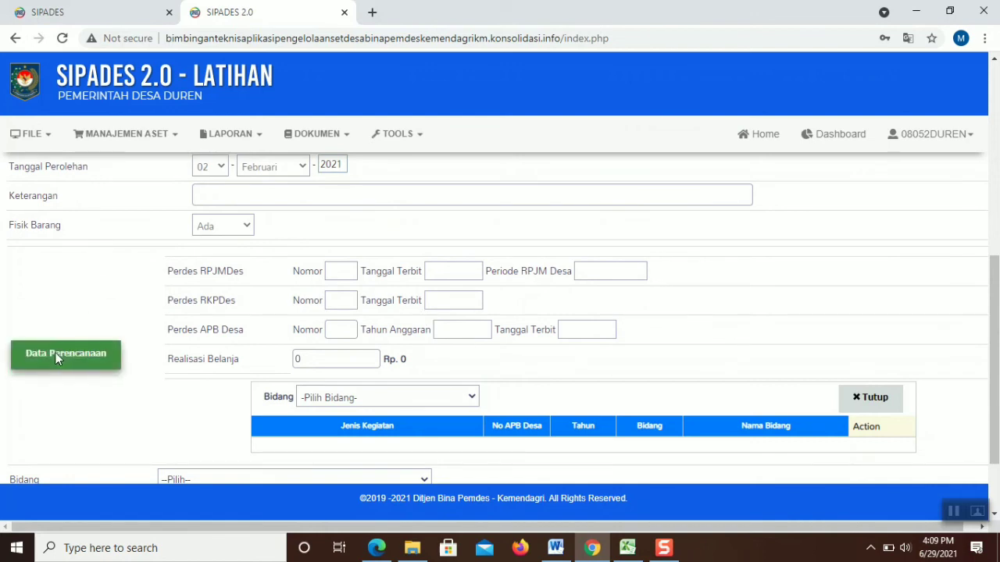
left_click(371, 396)
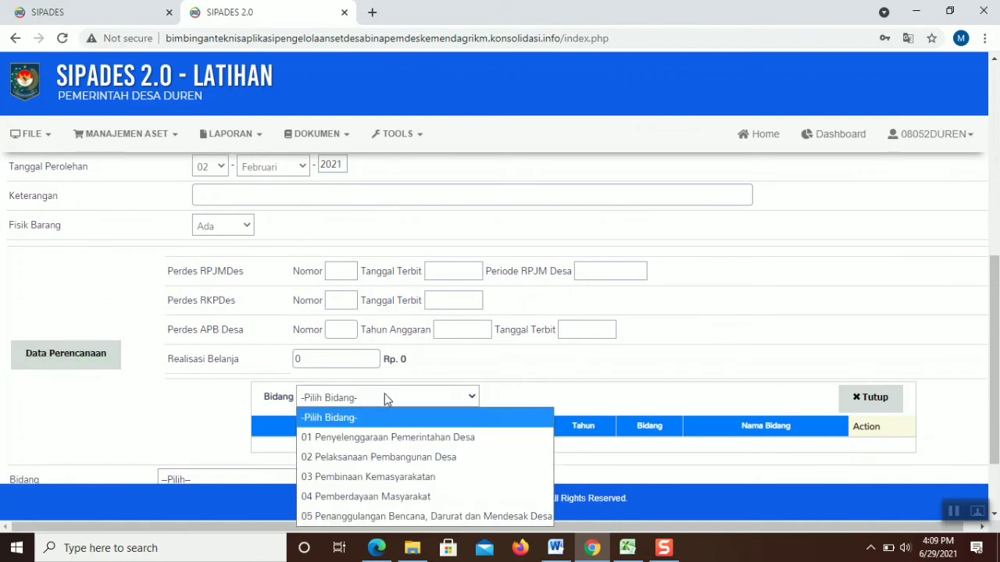
left_click(338, 458)
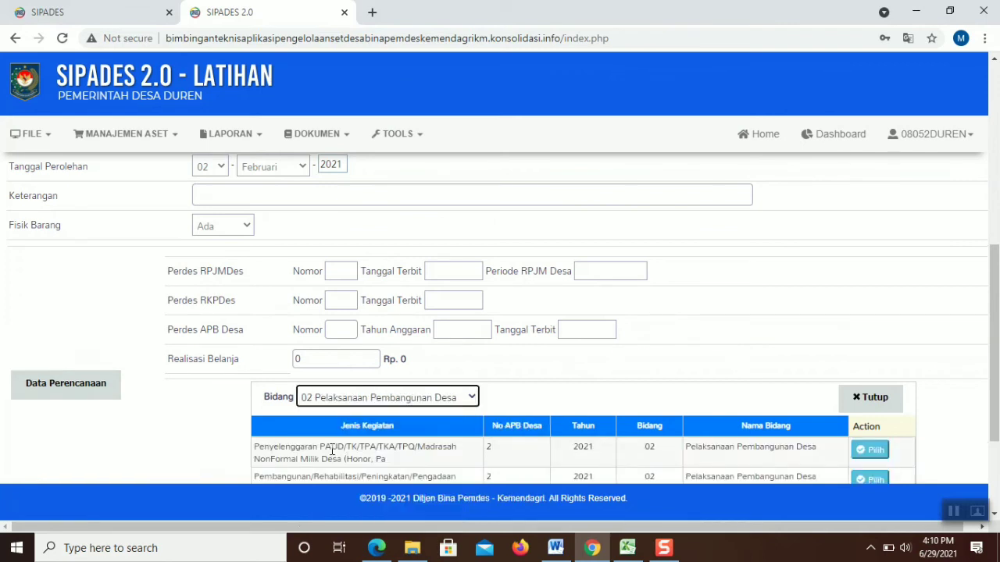
scroll(731, 357, "down", 2)
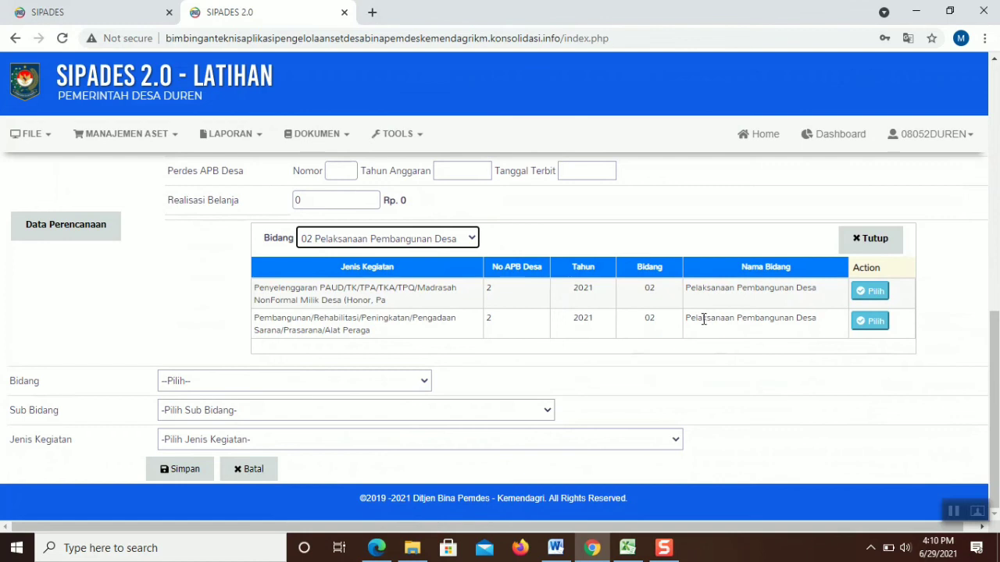
left_click(870, 322)
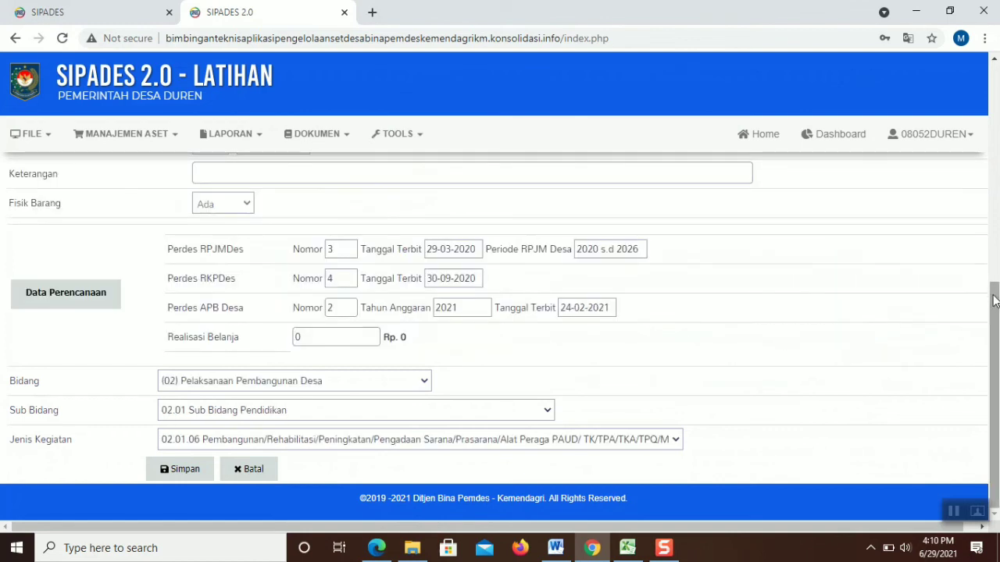
Set Realisasi Belanja to 100000000 and save the Gedung PAUD procurement
double_click(309, 340)
type("1")
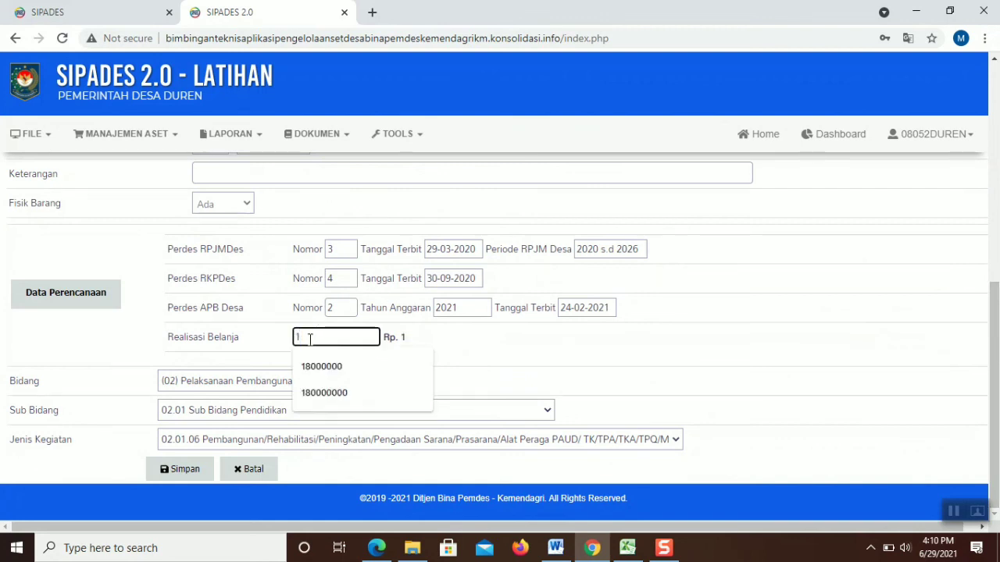
type("00000000")
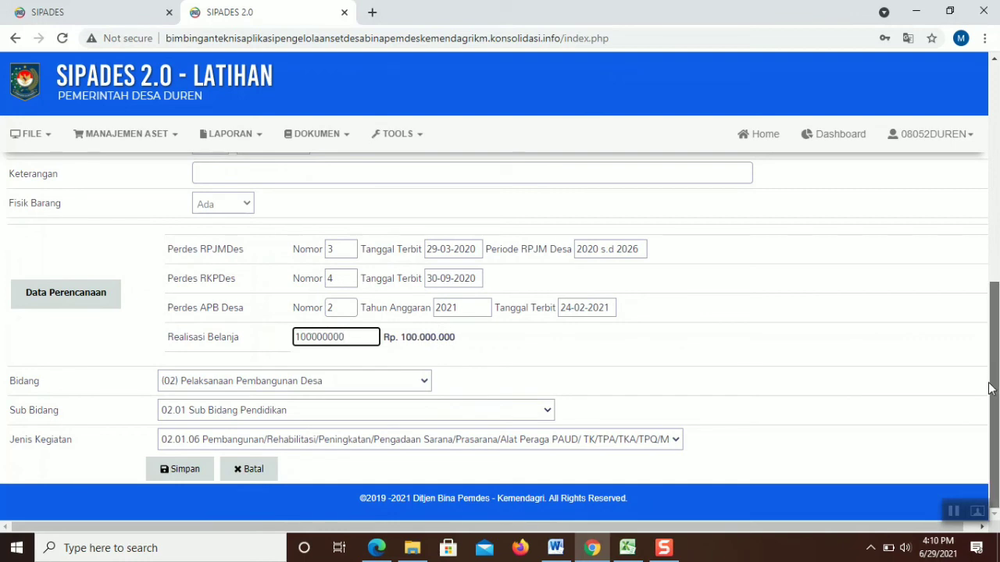
left_click(216, 471)
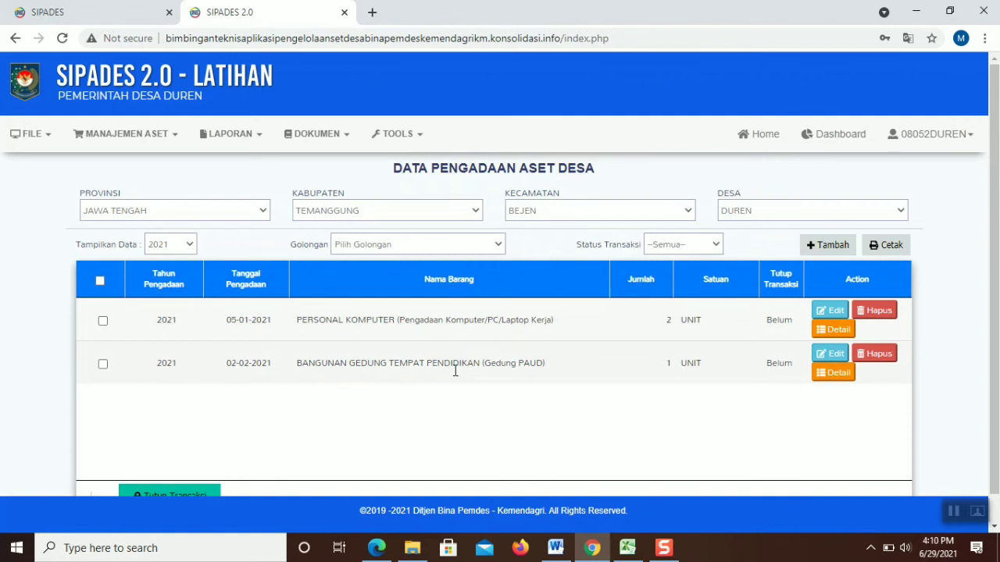
Start a new procurement entry with Tahun Pengadaan 2021 and Asal Usul APBDes
left_click(830, 247)
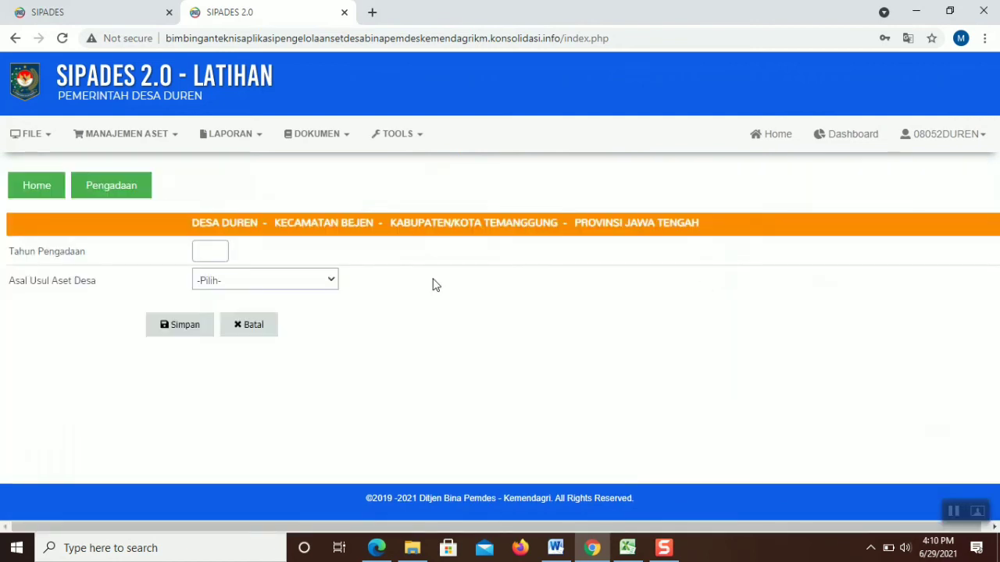
left_click(225, 249)
left_click(216, 282)
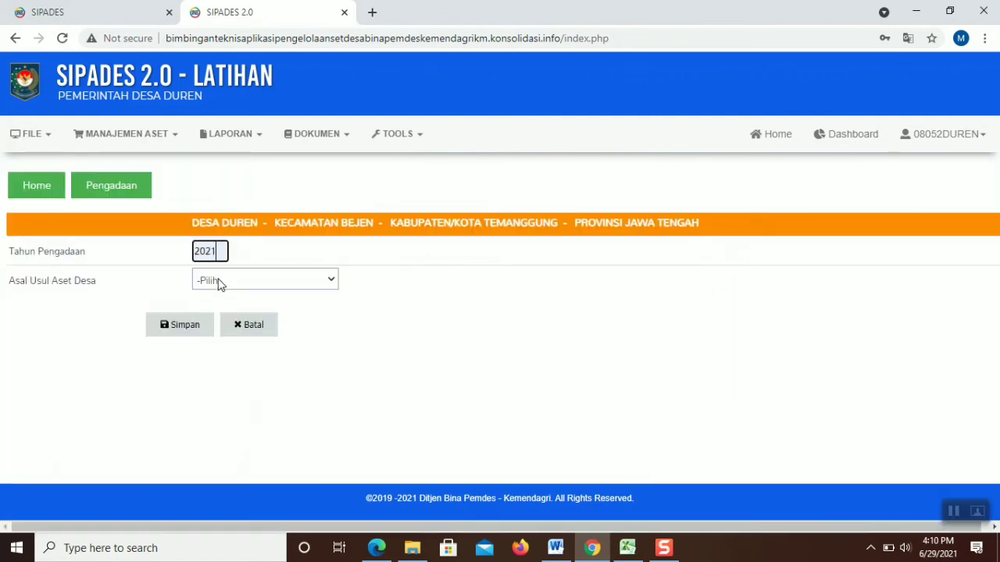
left_click(216, 282)
left_click(223, 320)
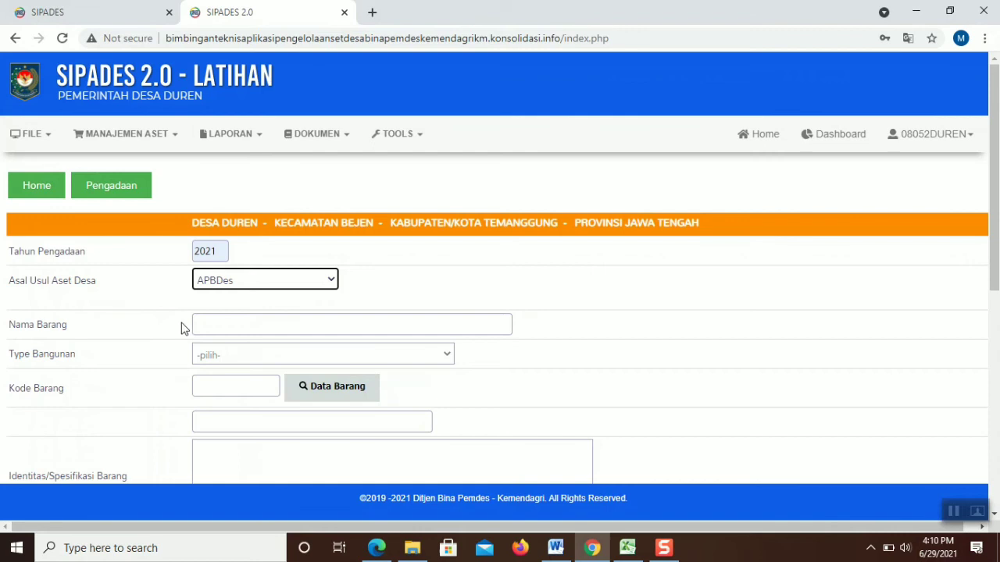
Name the item 'Pengadaan Kambing Ternak Untuk Kelompok Miskin' and open the Data Barang code lookup
left_click(248, 331)
type("Peng")
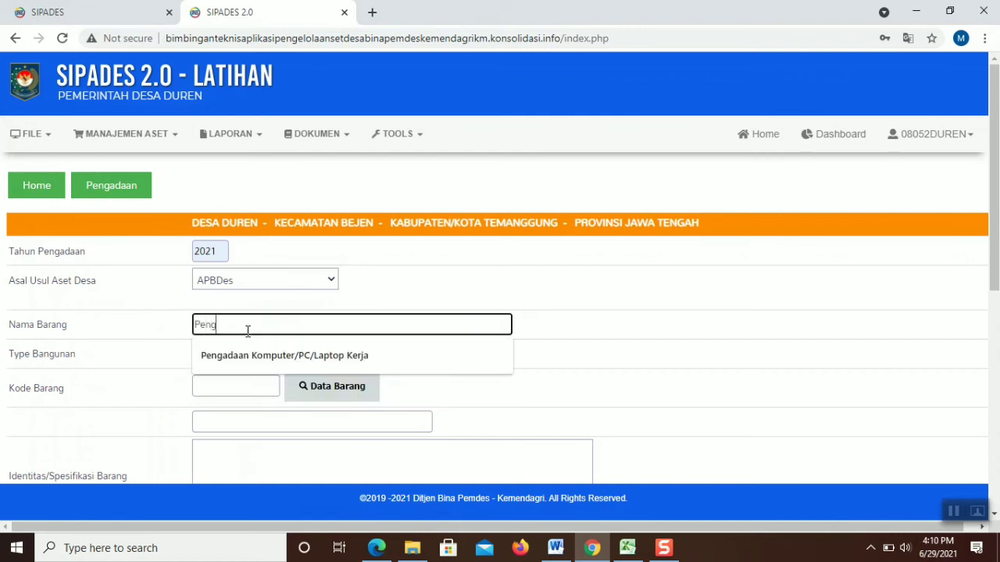
type("adaan Kam")
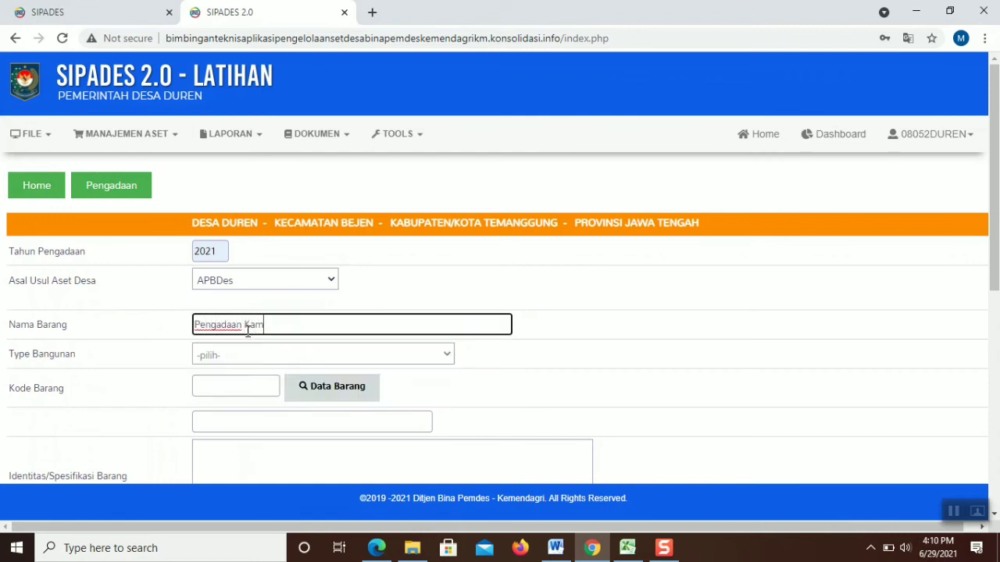
type("bing Ternak Untuk")
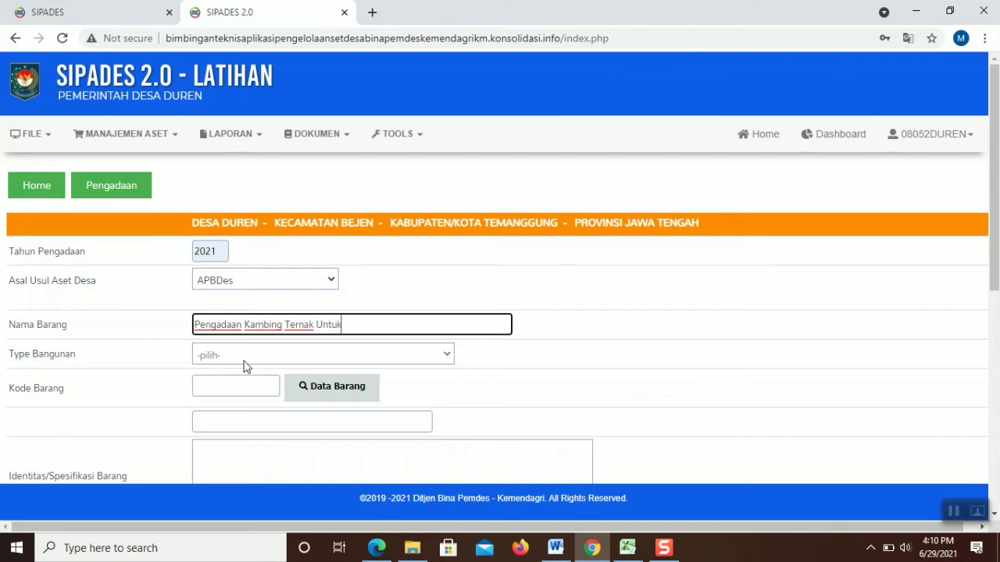
type(" Kelompok Miskin")
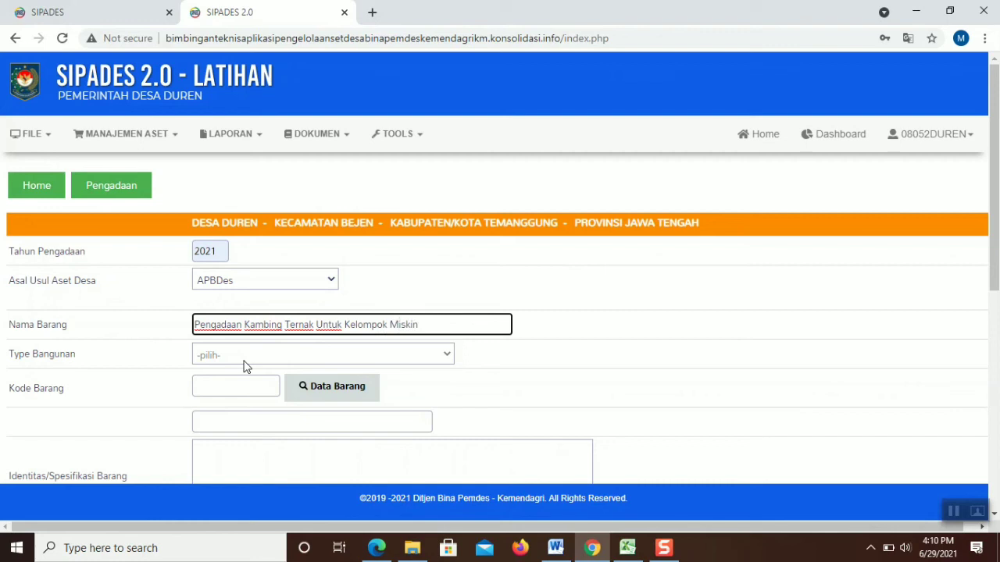
left_click(244, 356)
left_click(245, 362)
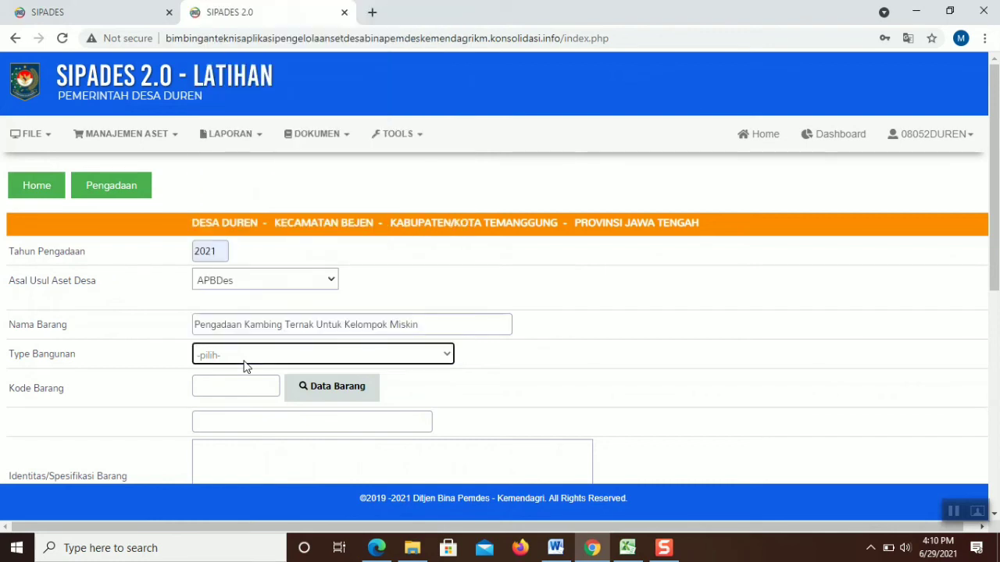
left_click(243, 357)
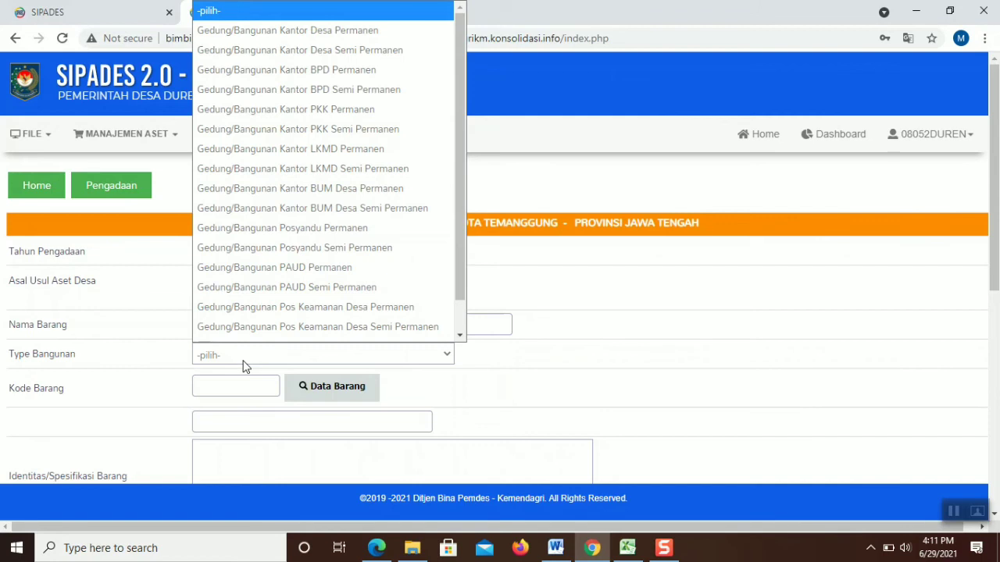
left_click(243, 363)
left_click(314, 388)
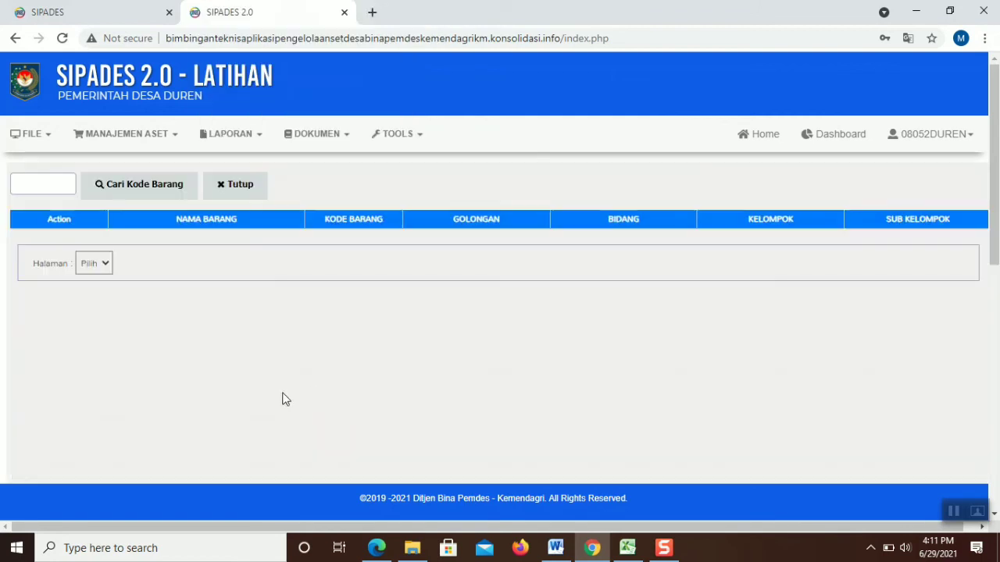
Search item codes for 'ternak' and assign Hewan/Ternak code 1010801, PERSEDIAAN PENELITIAN BIOLOGI
left_click(27, 177)
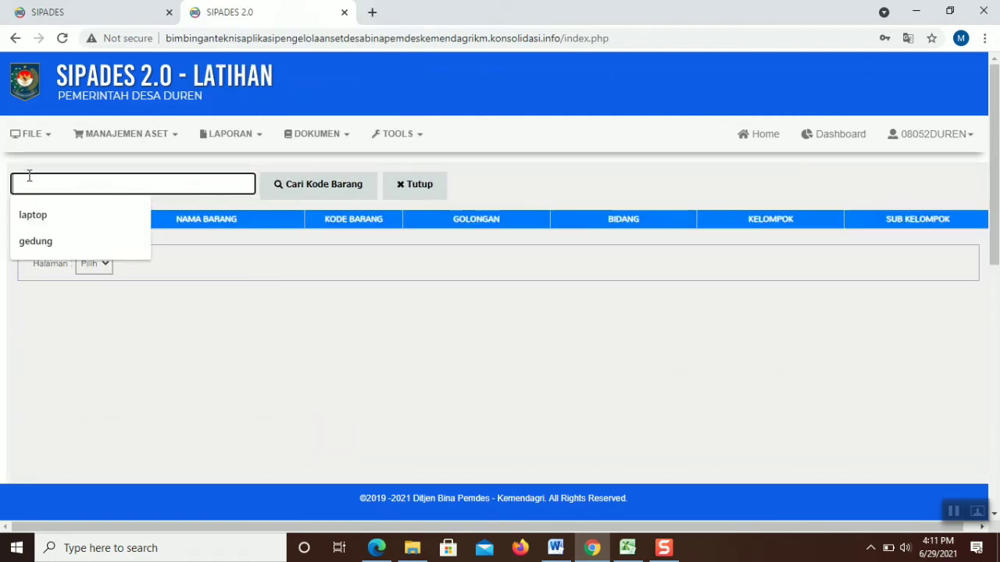
type("terna")
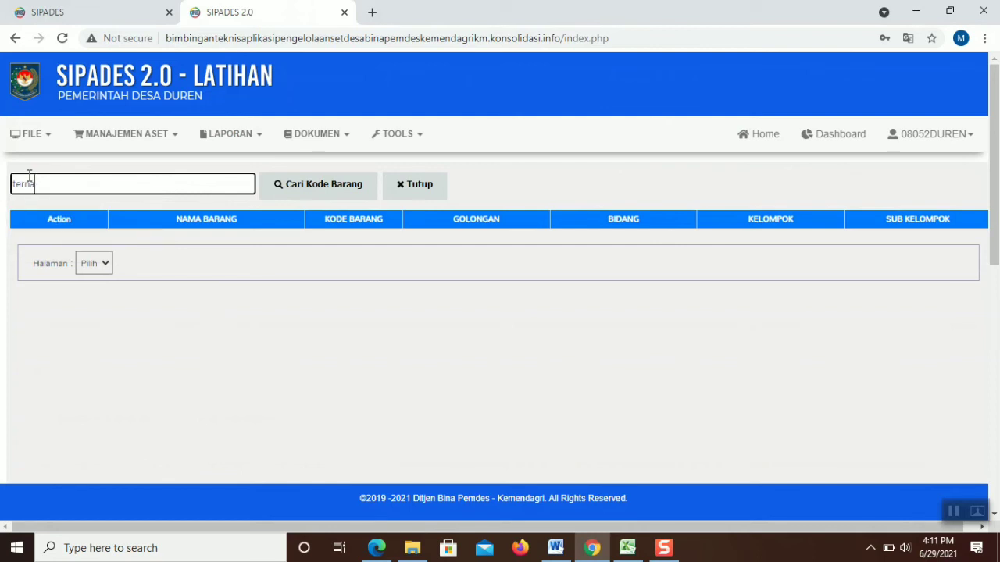
type("k")
left_click(284, 189)
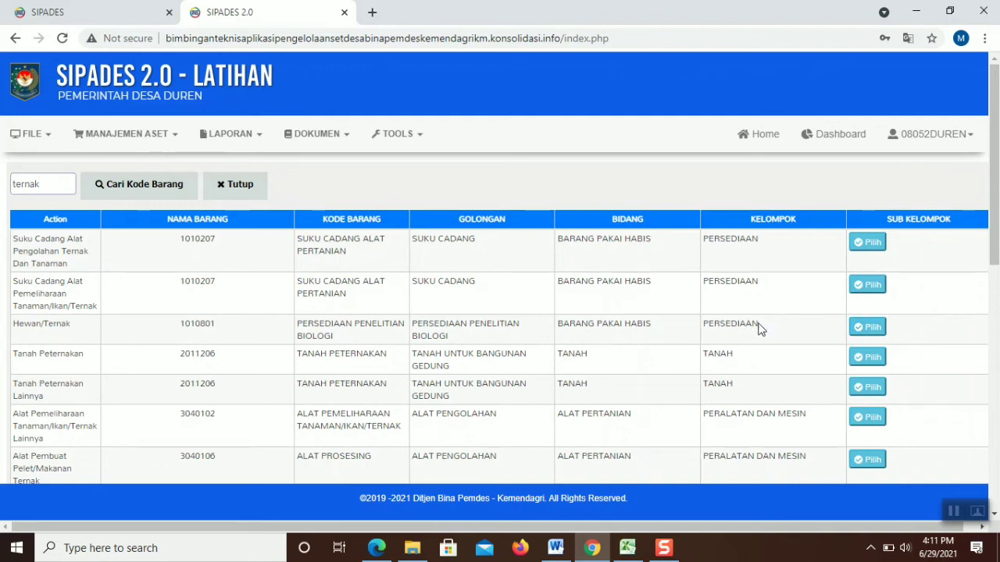
left_click(867, 330)
scroll(427, 255, "down", 3)
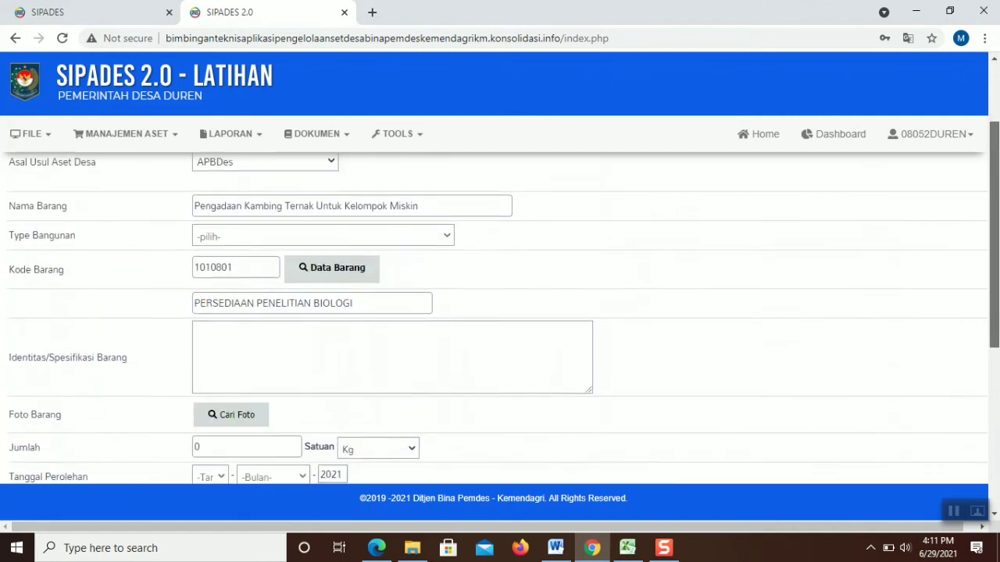
left_click(373, 247)
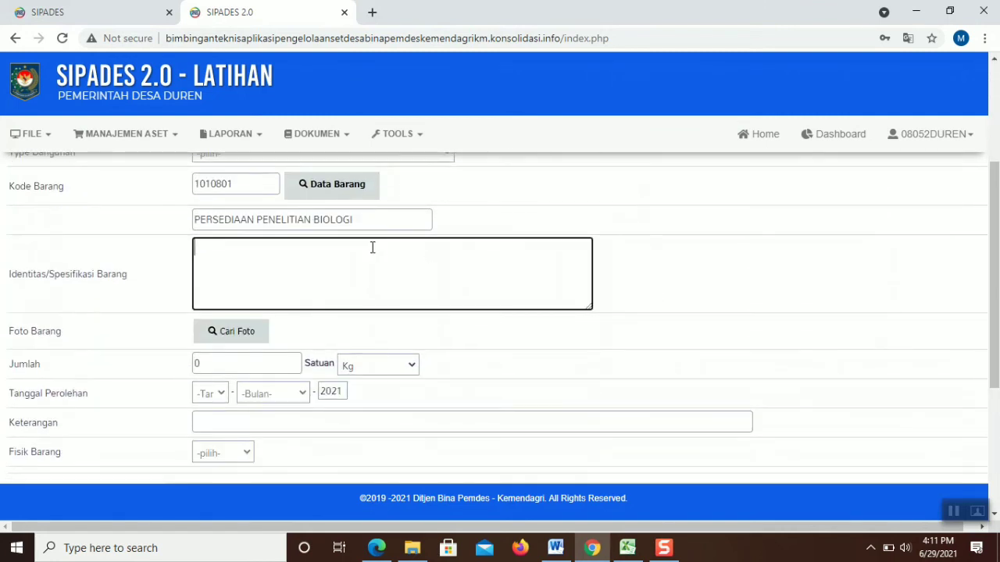
Write the specification lines 'Kambing jenis etawa', 'Umur 1,5 tahun' and 'berat badan 25 kg'
type("Kambing jenis e")
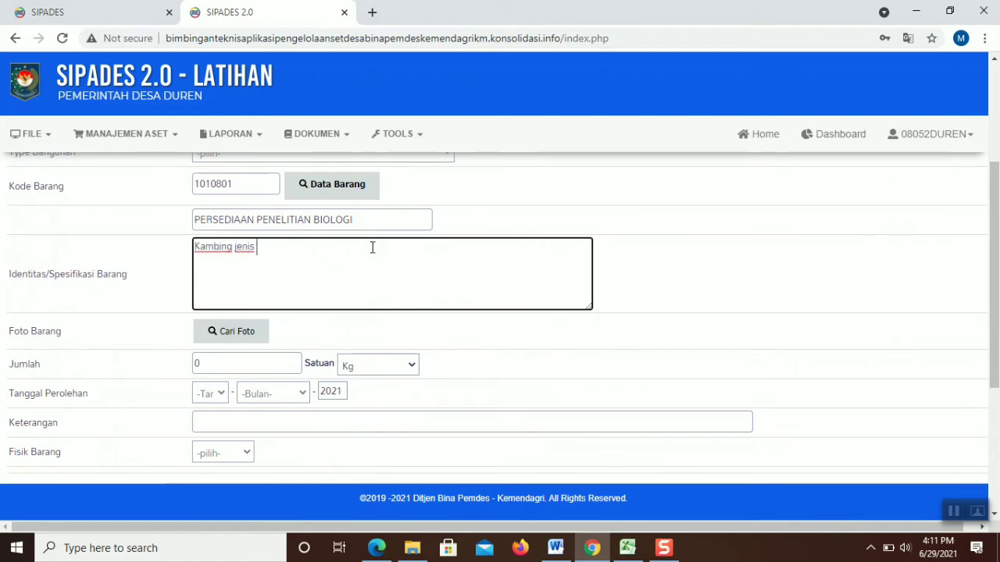
type("tawa")
key("Return")
type("Umur")
type(" 2")
type(" 1,5")
type(" th")
key("BackSpace")
key("BackSpace")
type("tahun")
key("Return")
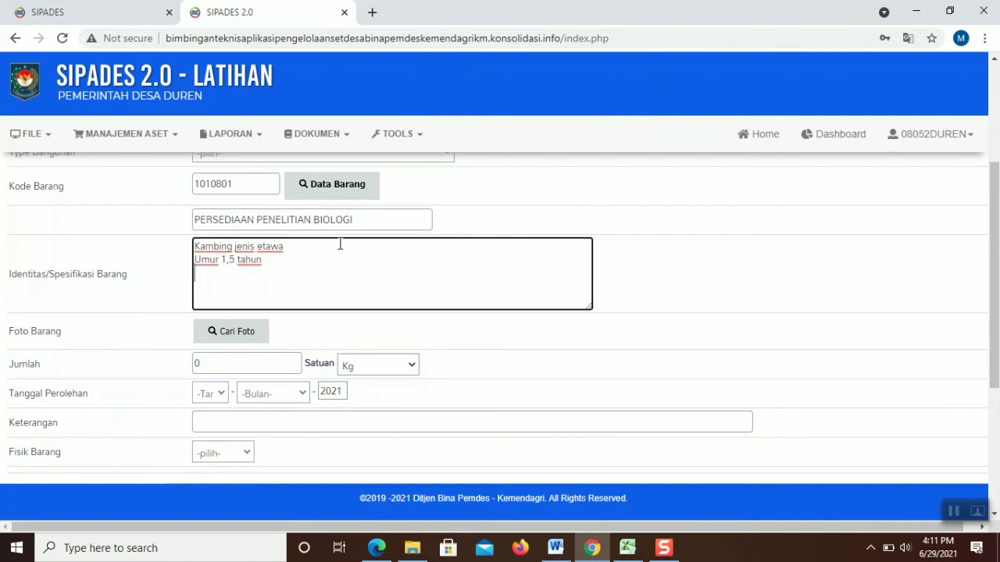
type("berat badan 25 kG")
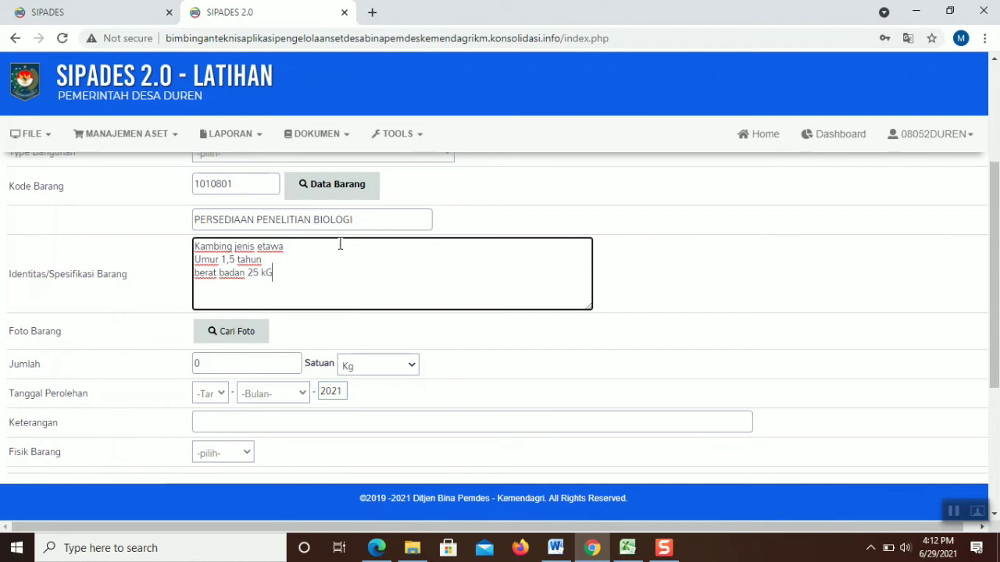
key("BackSpace")
type("g")
Attach the API Pendidikan Politik Yogyakarta image as the goat photo and select the Jumlah value
left_click(261, 333)
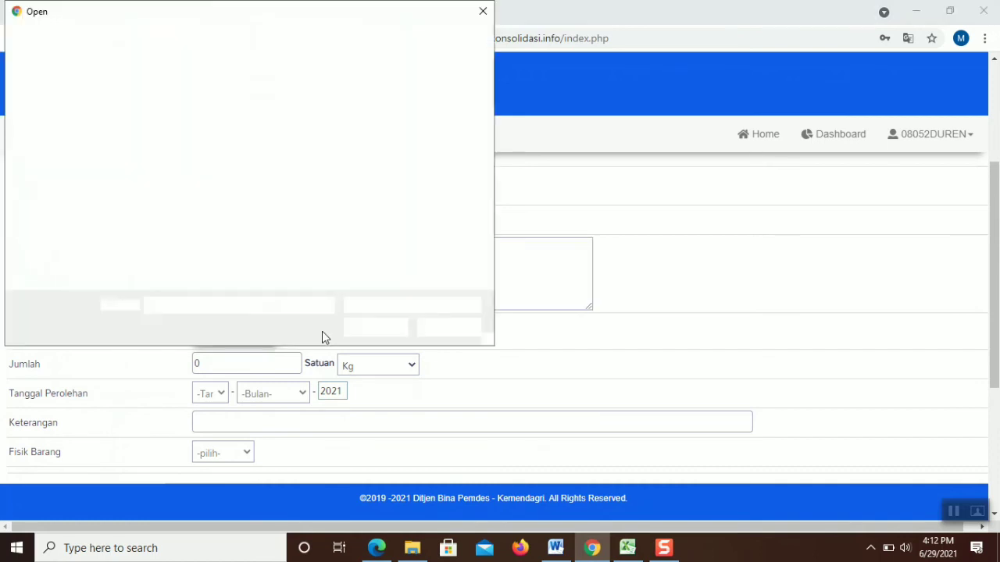
double_click(433, 166)
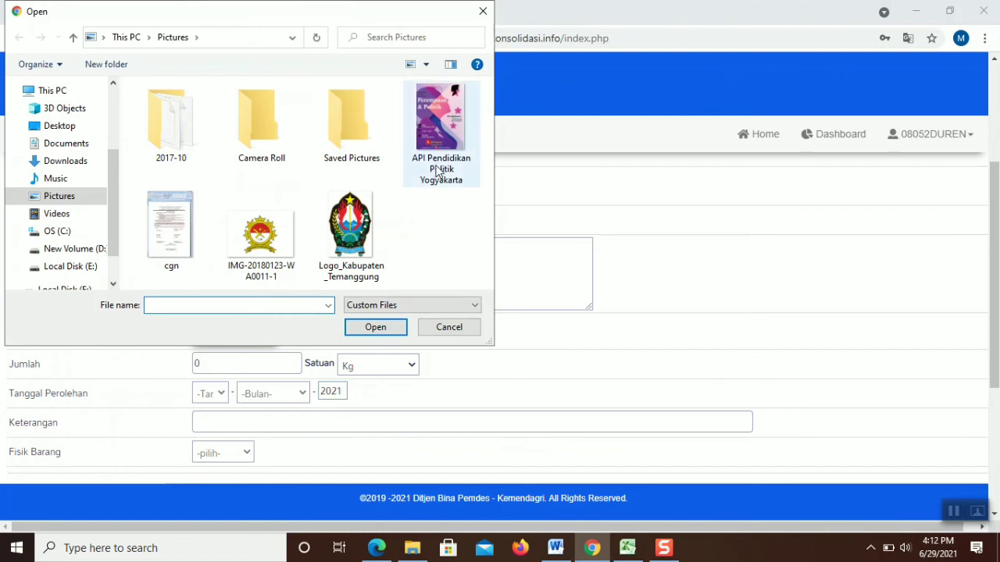
double_click(267, 364)
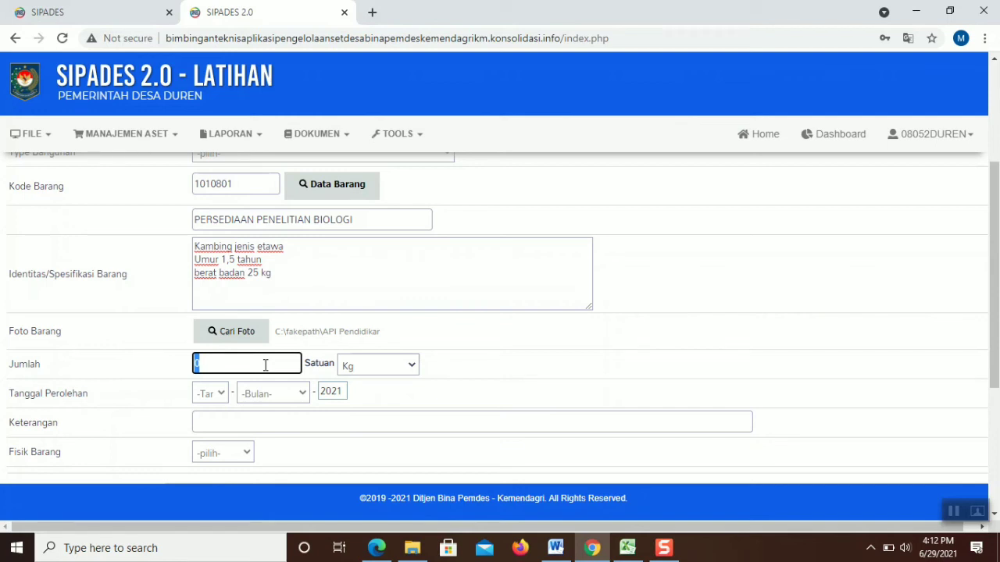
Enter 750 as the quantity, keeping Kg as the unit
key("BackSpace")
type("750")
left_click(380, 371)
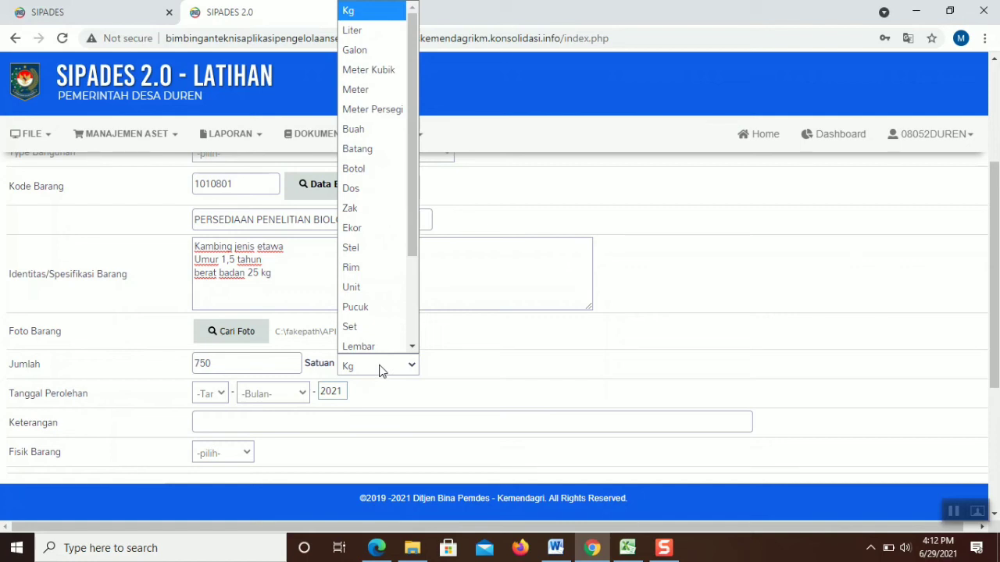
left_click(381, 372)
left_click(380, 370)
left_click(380, 369)
Set the acquisition date to 07 Januari and the physical condition to Ada
left_click(219, 400)
scroll(207, 170, "down", 1)
left_click(206, 129)
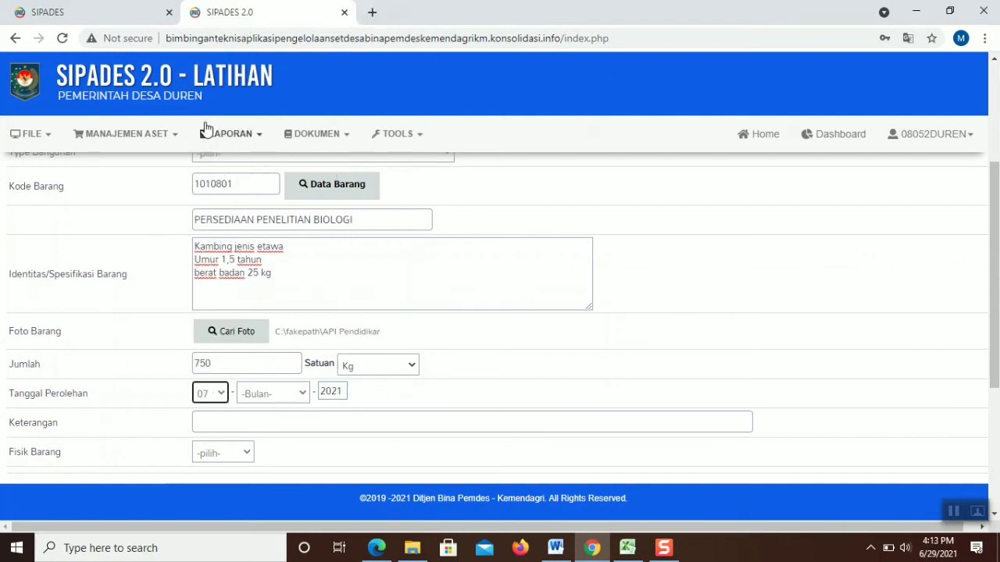
left_click(289, 393)
left_click(257, 154)
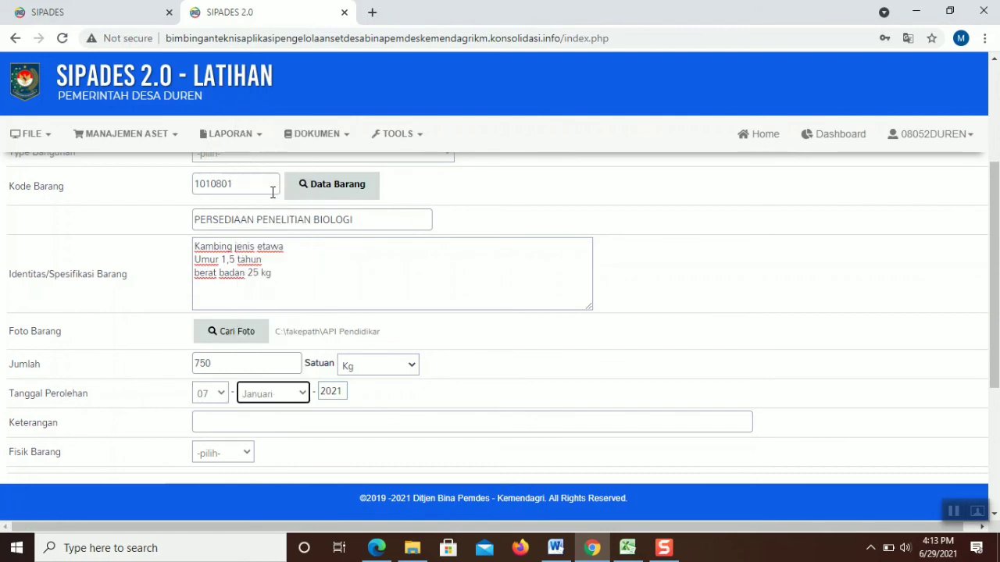
left_click(241, 456)
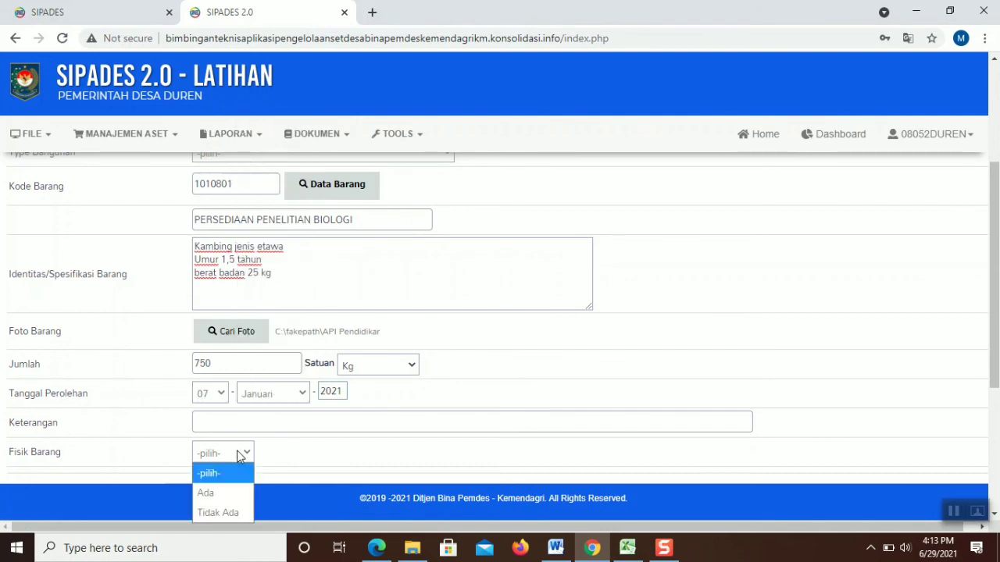
left_click(244, 493)
scroll(998, 181, "down", 3)
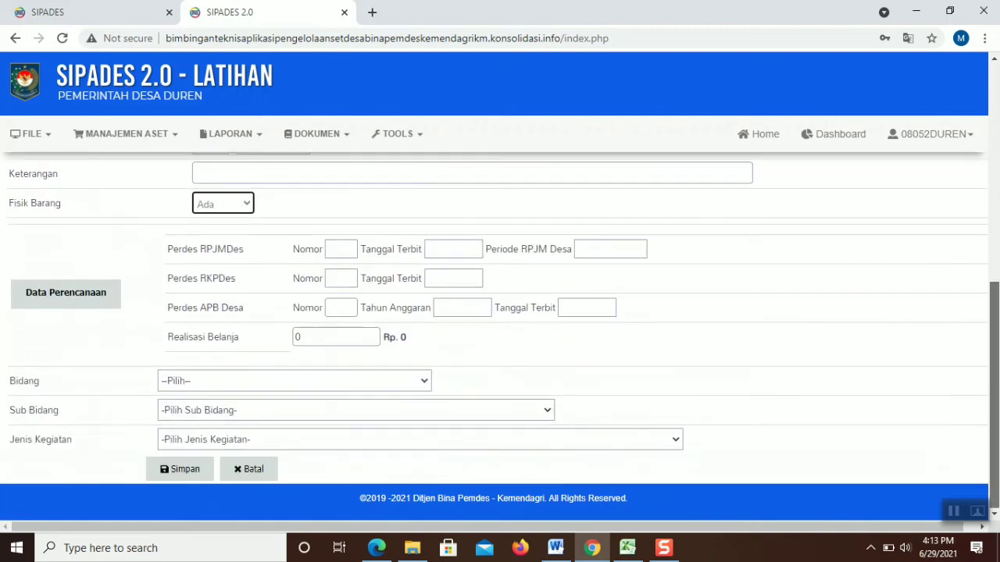
Link the entry to the livestock activity under Bidang 04 Pemberdayaan Masyarakat from Data Perencanaan
left_click(83, 281)
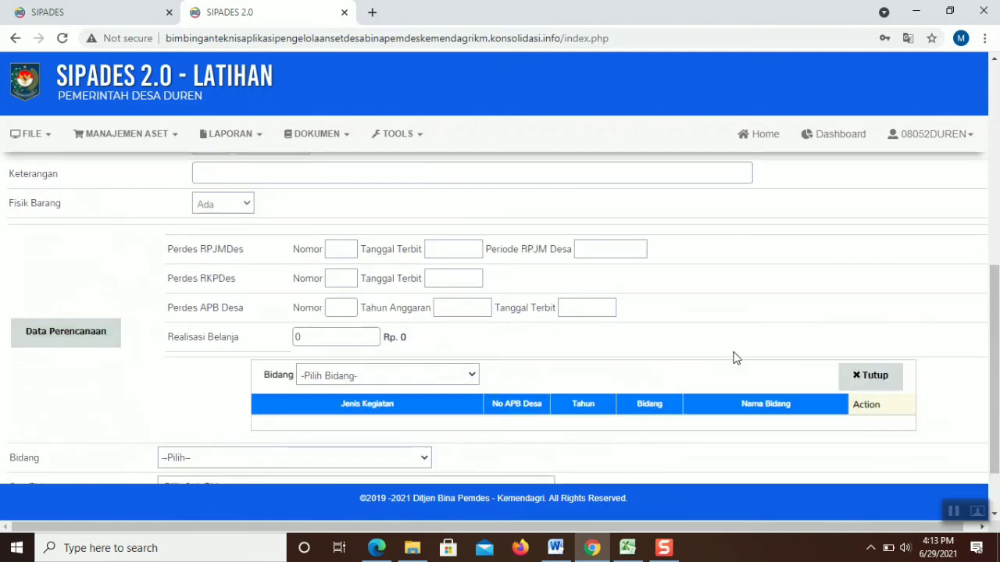
left_click(365, 380)
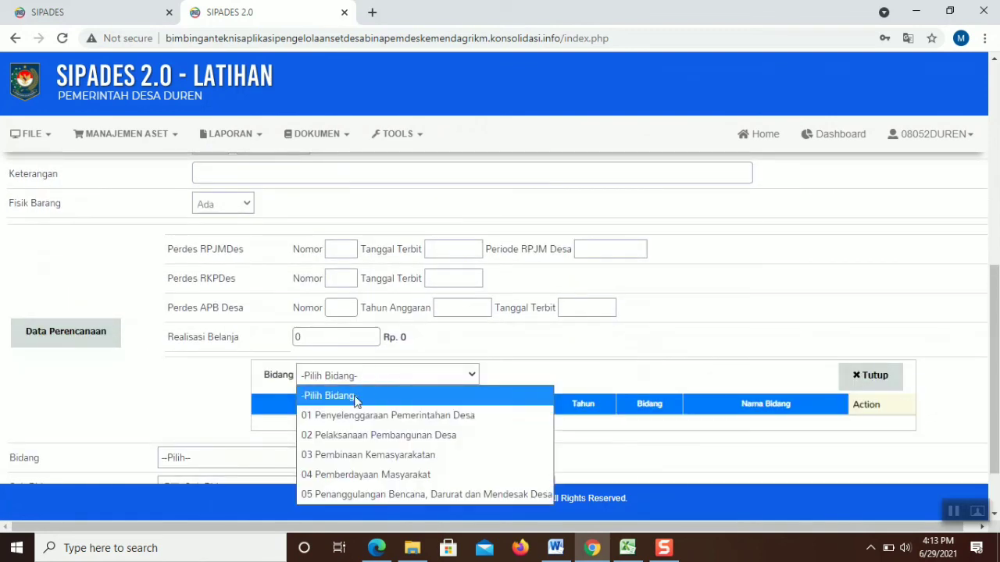
left_click(366, 475)
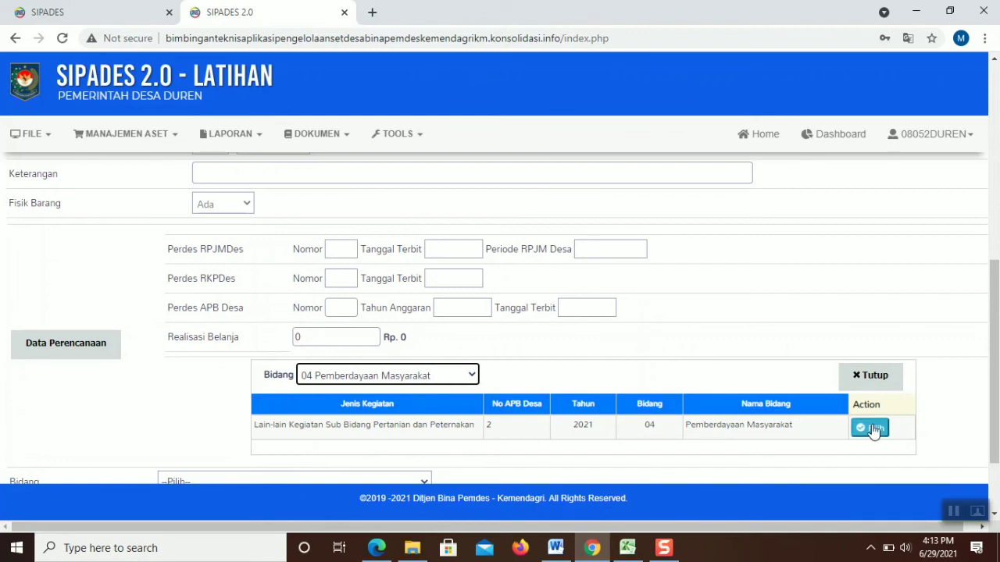
left_click(870, 428)
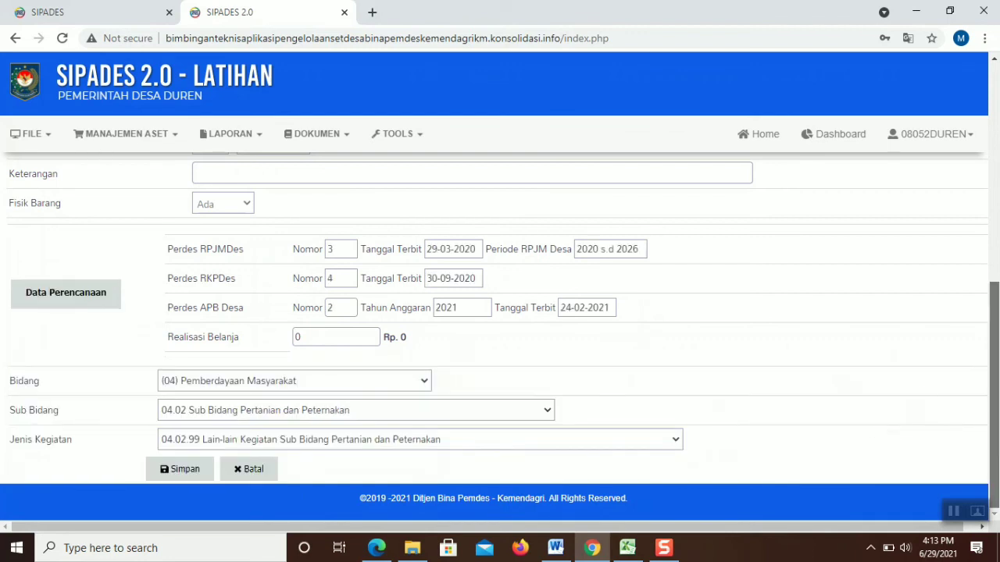
Enter 60000000 as Realisasi Belanja and save the procurement record
left_click(325, 337)
type("60000000")
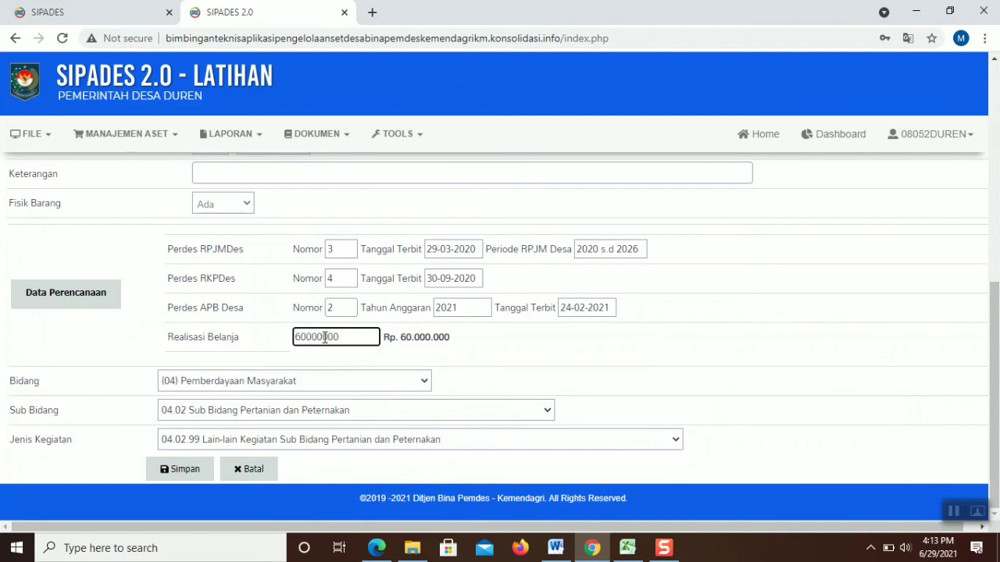
left_click(203, 464)
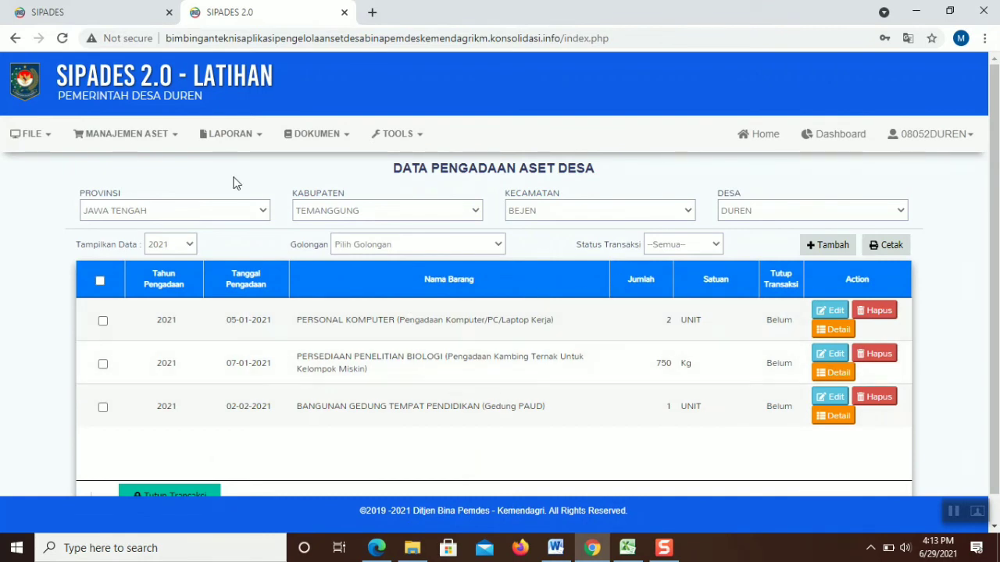
Navigate to MANAJEMEN ASET > Penatausahaan > Register Barang
left_click(163, 141)
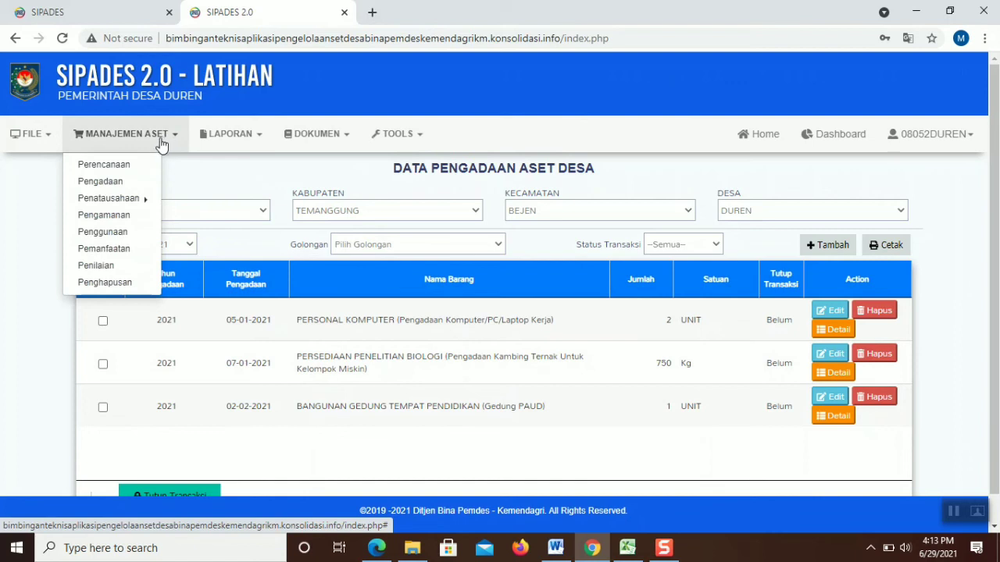
left_click(148, 201)
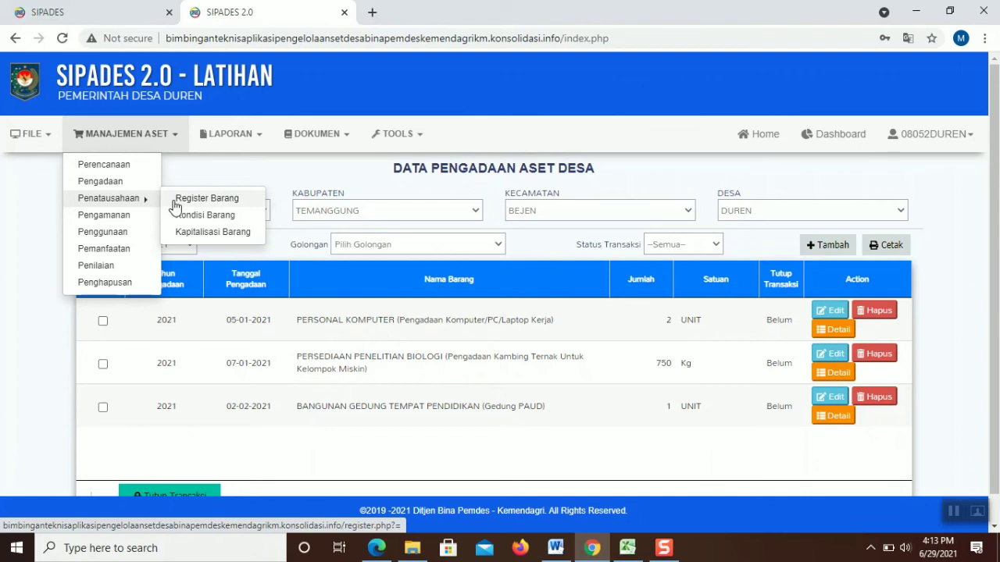
left_click(175, 205)
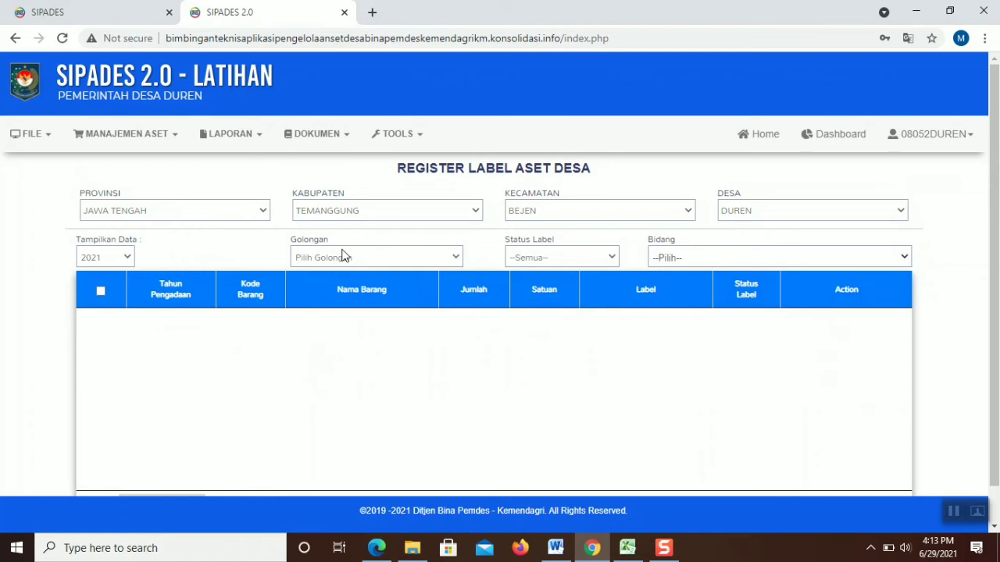
Filter the register to 1 PERSEDIAAN, (02) Pelaksanaan Pembangunan Desa and all label statuses, then open Login
left_click(315, 257)
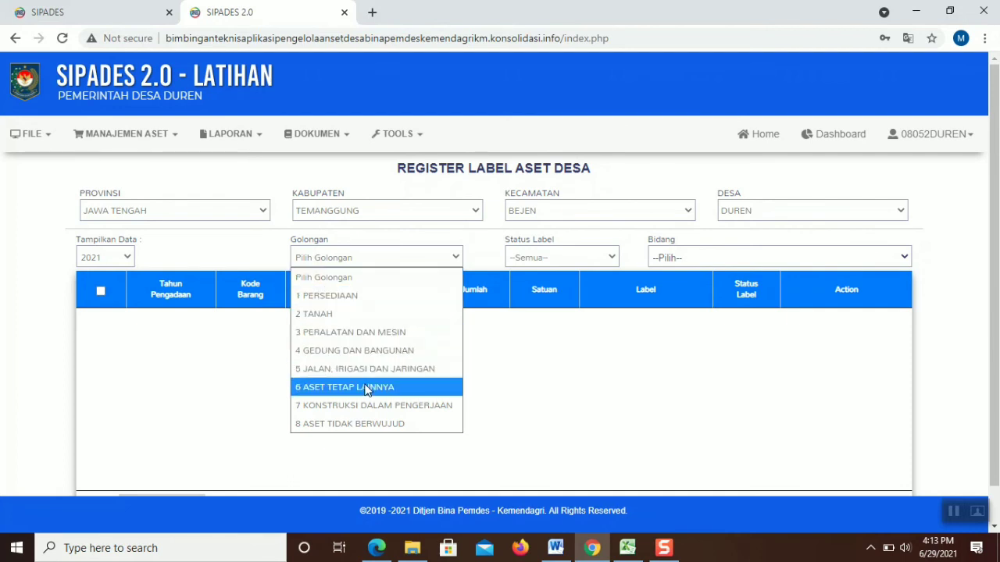
left_click(378, 293)
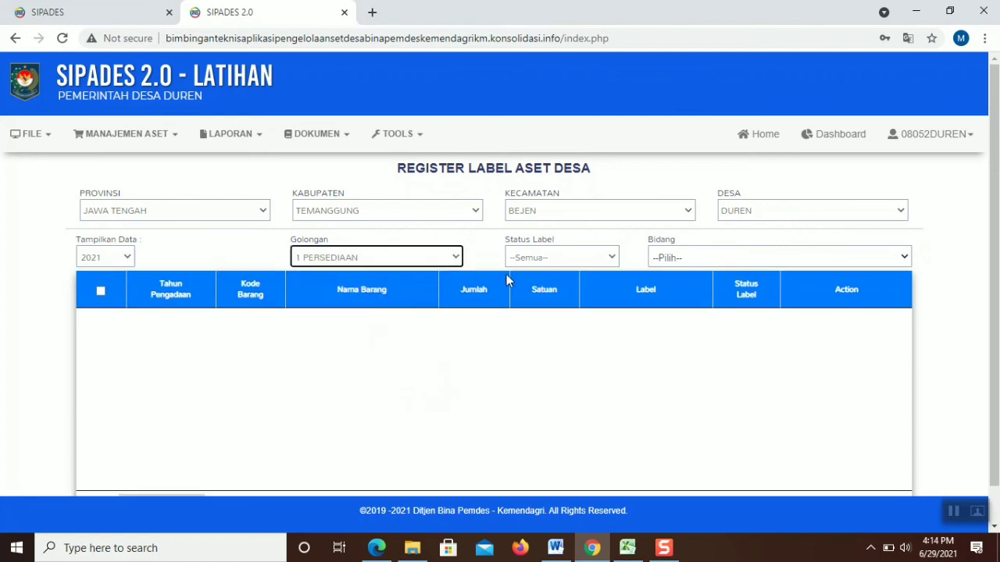
left_click(536, 257)
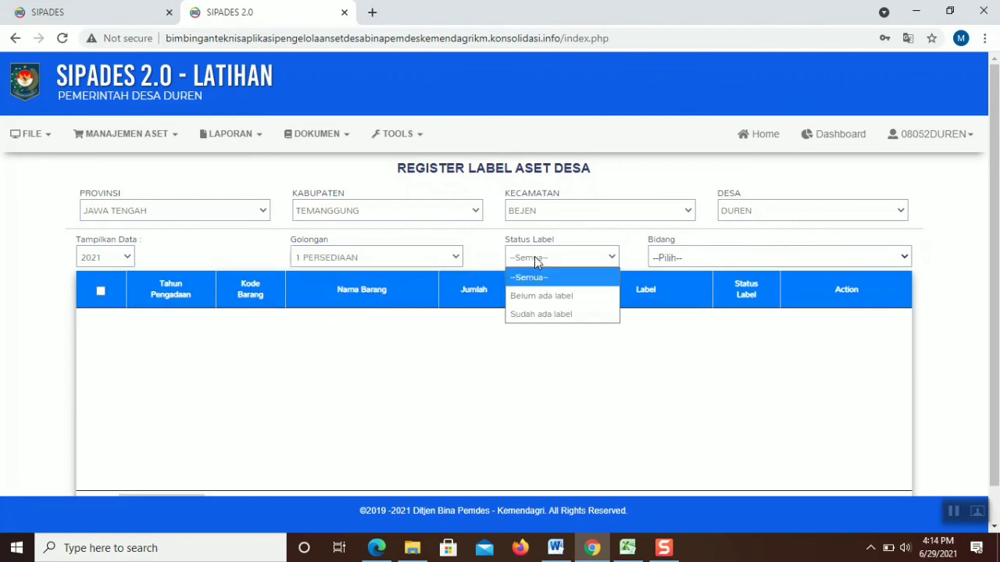
left_click(778, 257)
left_click(770, 317)
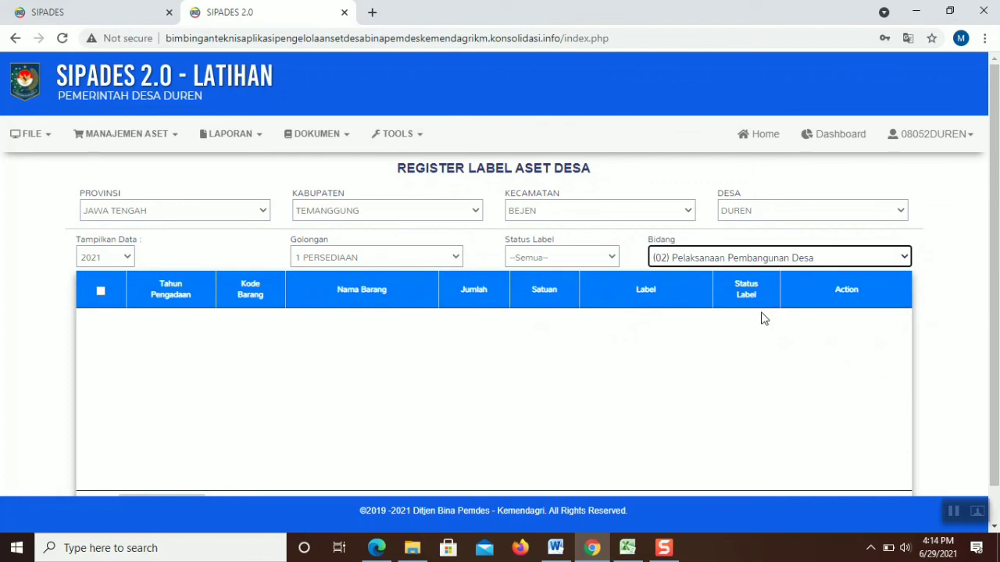
left_click(607, 257)
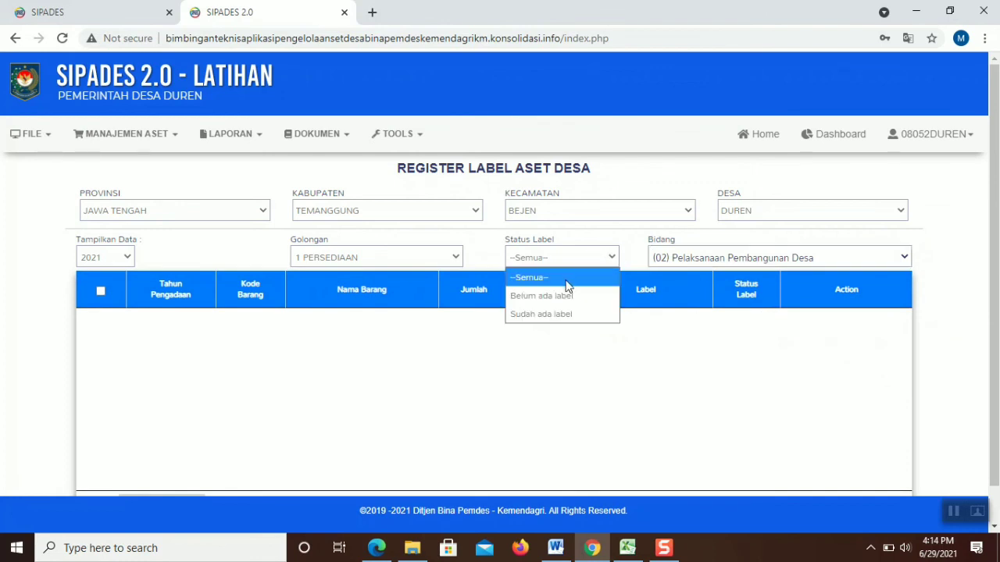
left_click(562, 278)
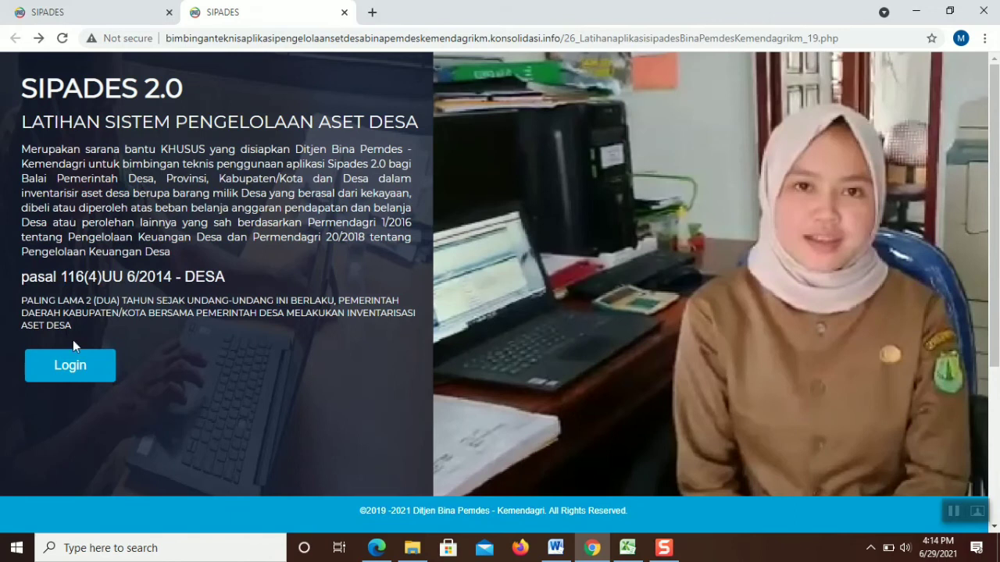
left_click(70, 364)
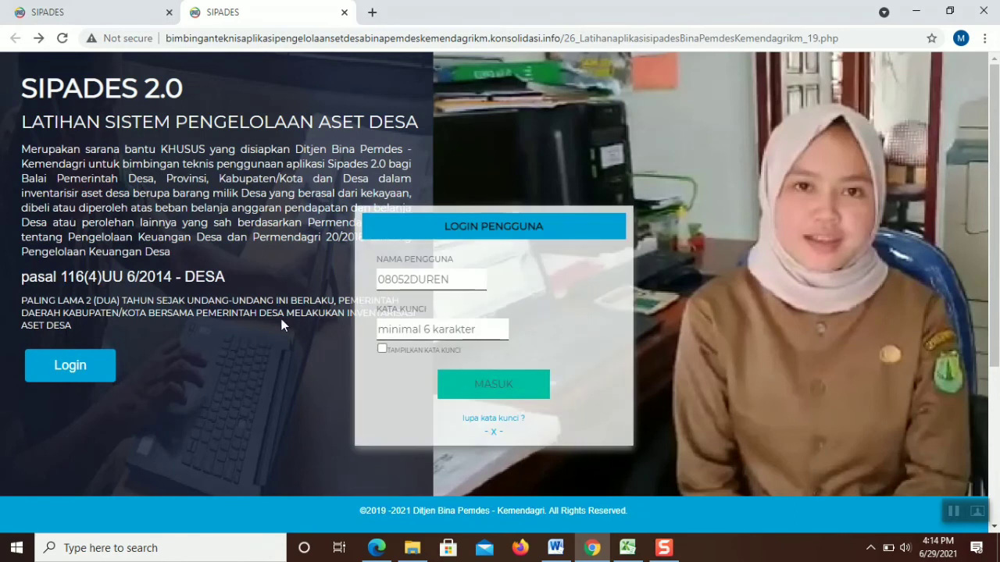
Sign in with the account password and open the Register Barang page
left_click(427, 332)
type("•••••••••")
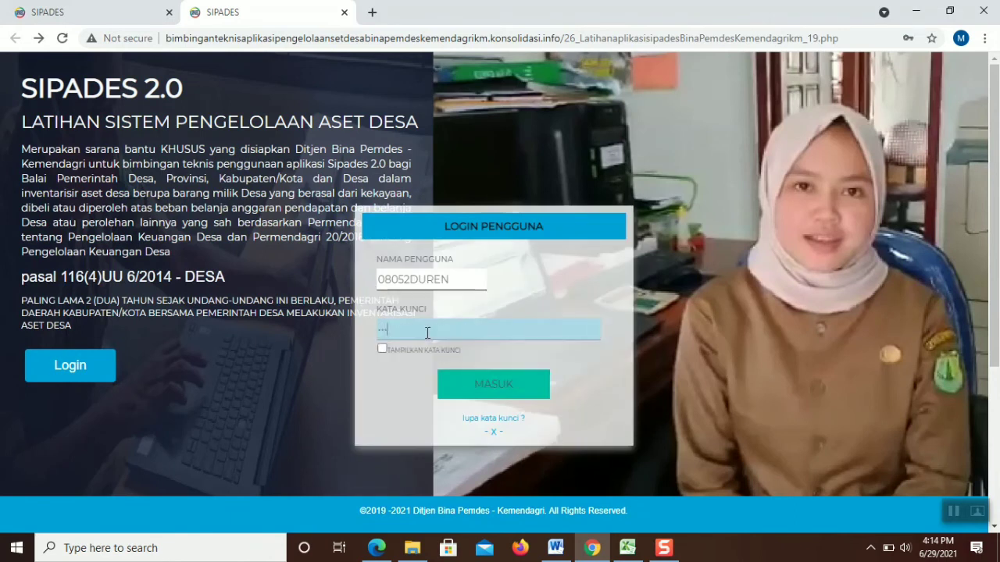
type("••••")
key("Return")
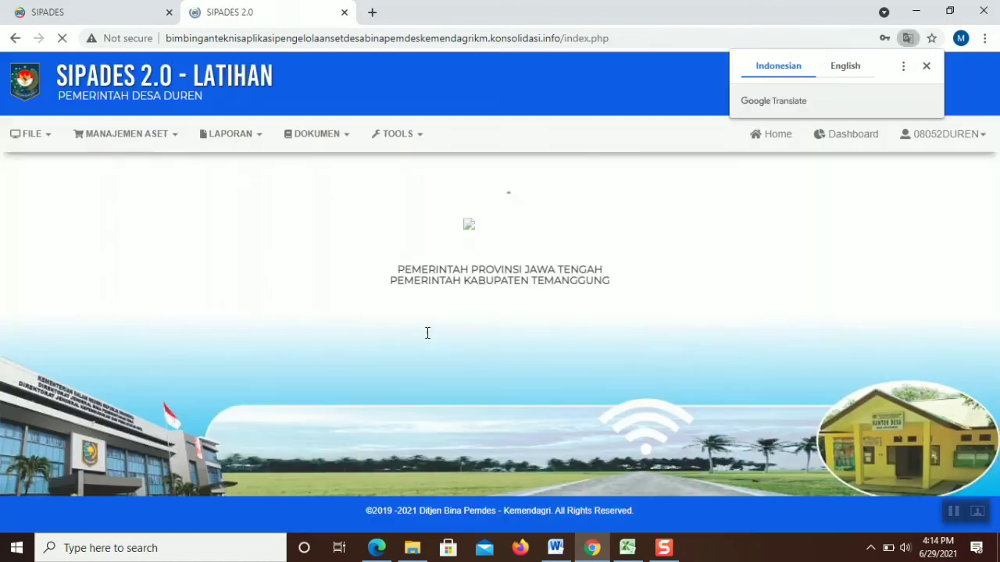
left_click(117, 134)
mouse_move(137, 201)
left_click(232, 206)
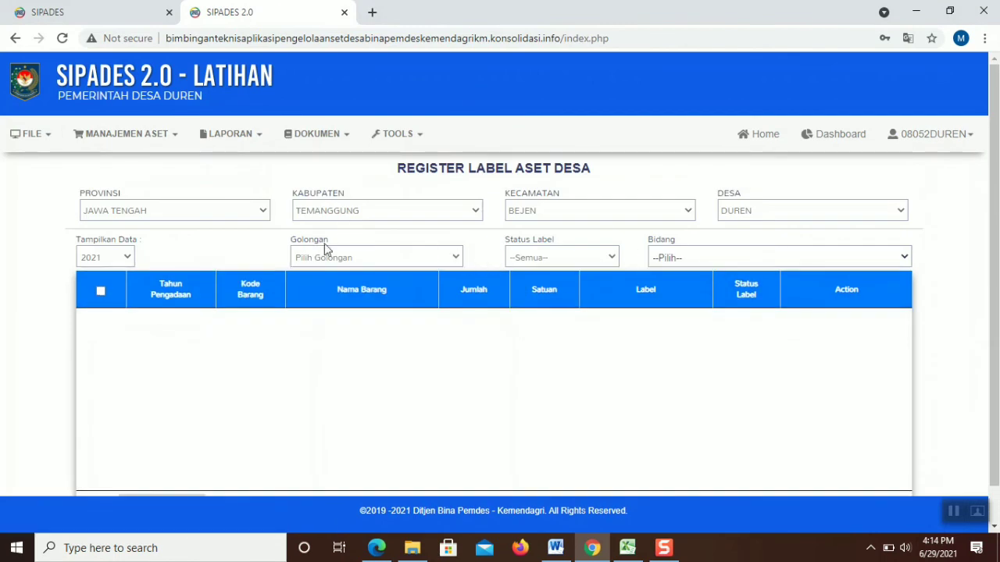
Filter the register to 2021, 1 PERSEDIAAN, all label statuses and Bidang (02)
left_click(125, 261)
left_click(121, 264)
left_click(318, 258)
left_click(319, 296)
left_click(548, 262)
left_click(550, 261)
left_click(677, 264)
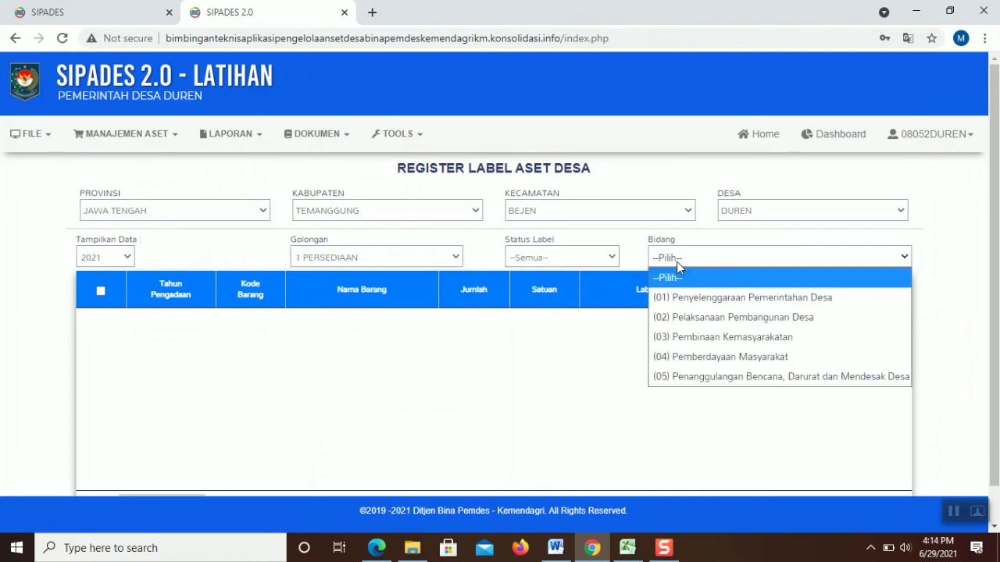
left_click(672, 317)
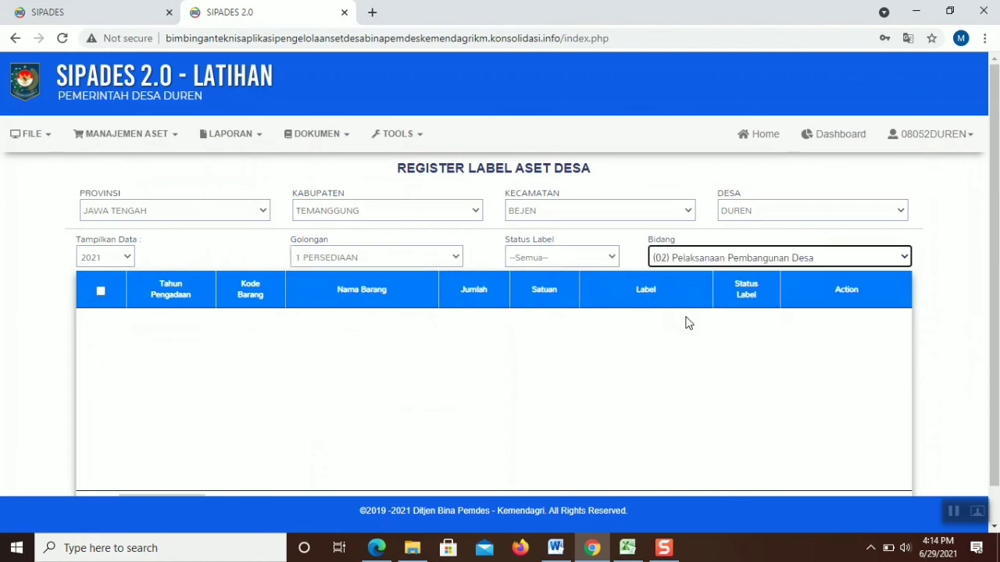
Switch Golongan to 2 TANAH, then 4 GEDUNG DAN BANGUNAN, and go back to the landing page
left_click(407, 257)
left_click(336, 314)
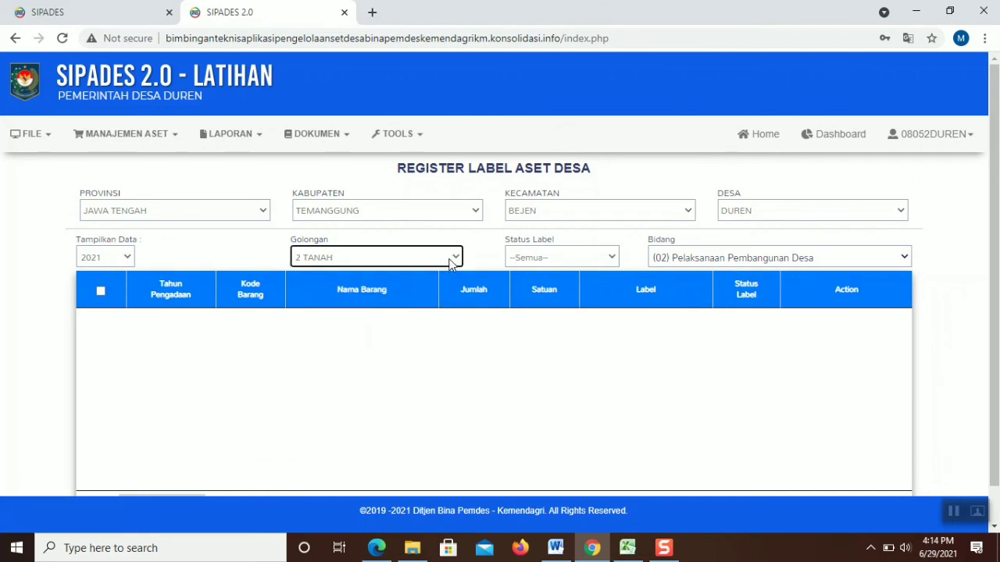
left_click(452, 259)
left_click(406, 349)
left_click(691, 262)
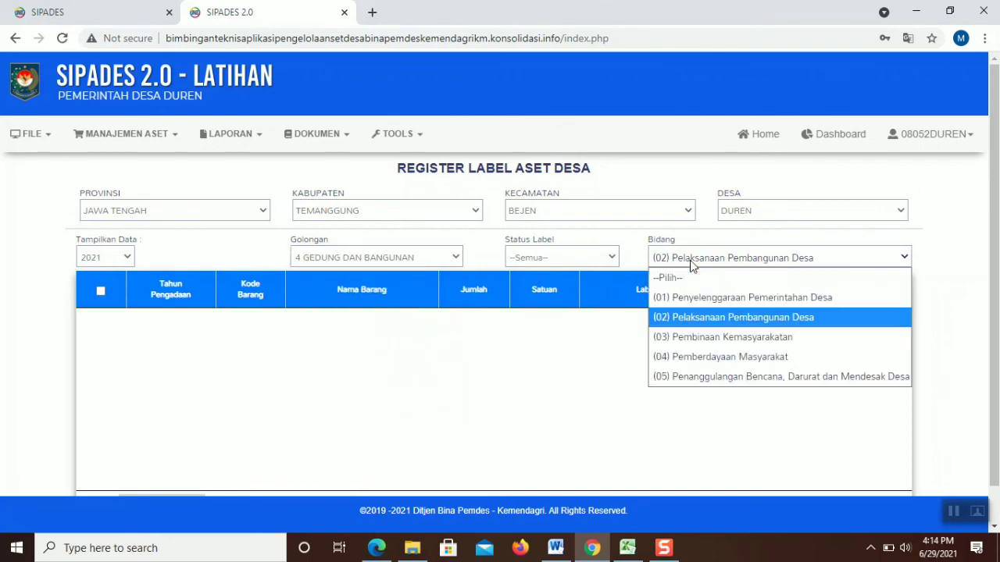
key("alt+Left")
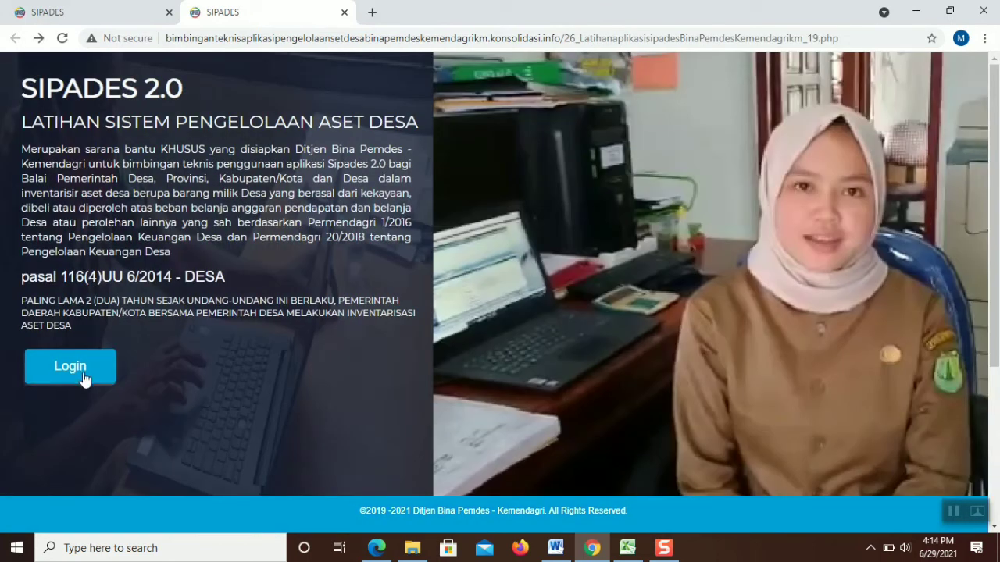
Attempt sign-in with the password and dismiss the resulting unregistered-user alert
left_click(92, 378)
left_click(427, 327)
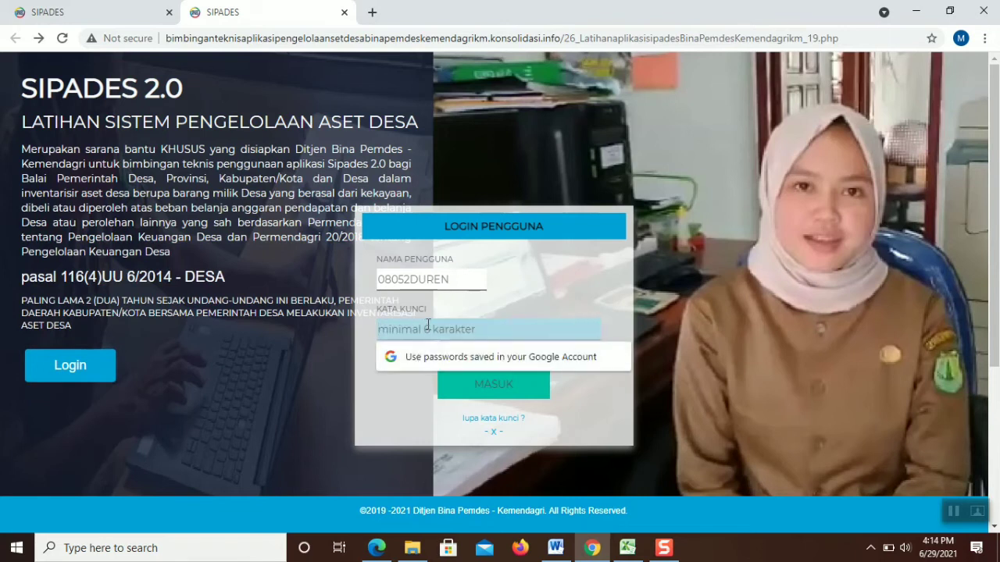
type("***")
type("***")
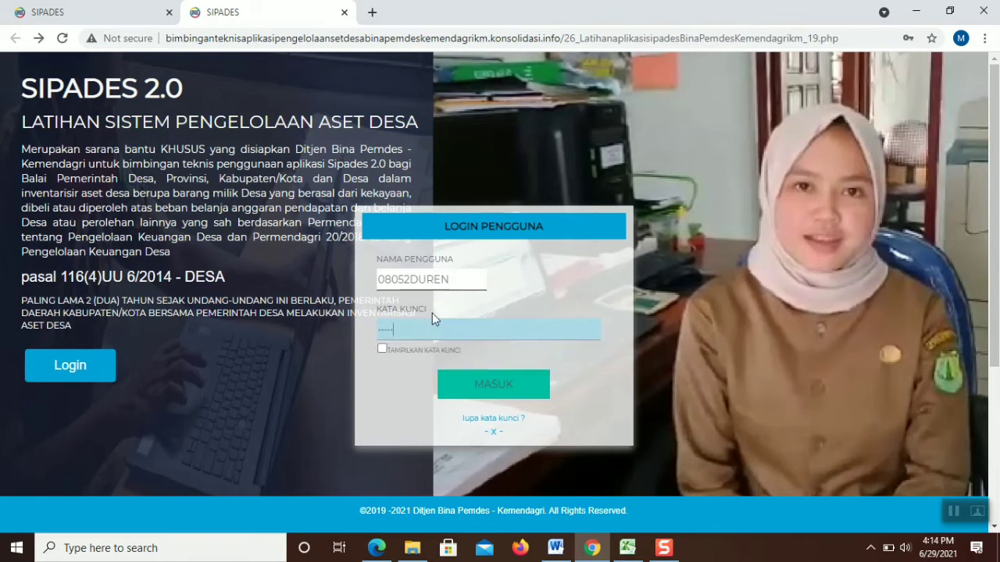
key("BackSpace")
key("BackSpace")
key("Return")
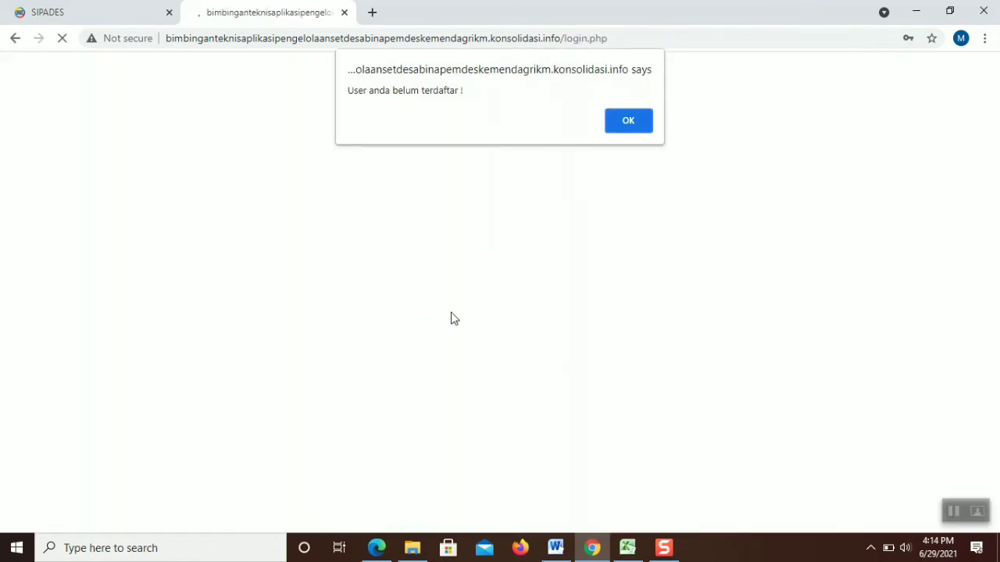
left_click(629, 125)
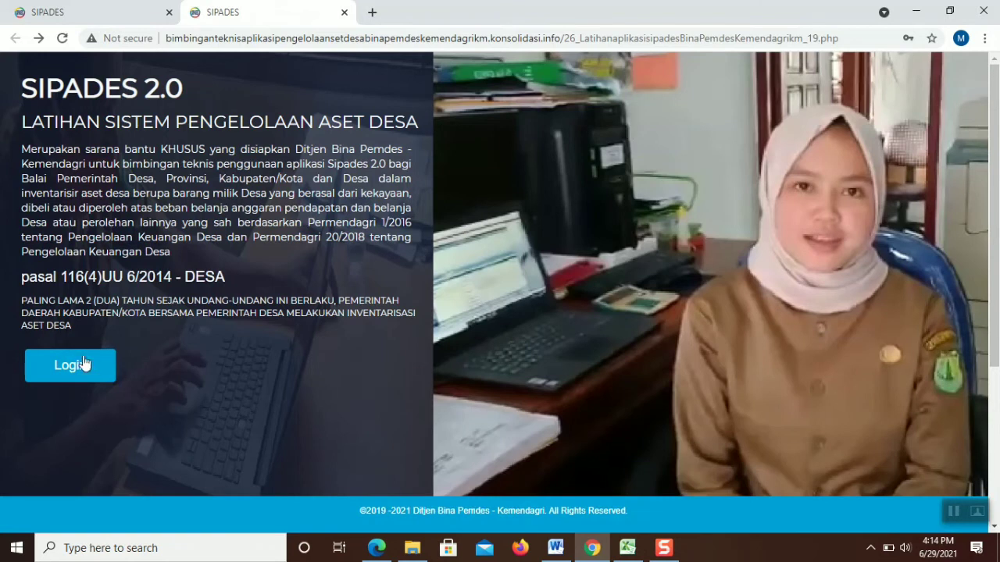
Sign in again with MASUK and open Manajemen Aset > Penatausahaan > Register Barang
left_click(86, 364)
left_click(436, 329)
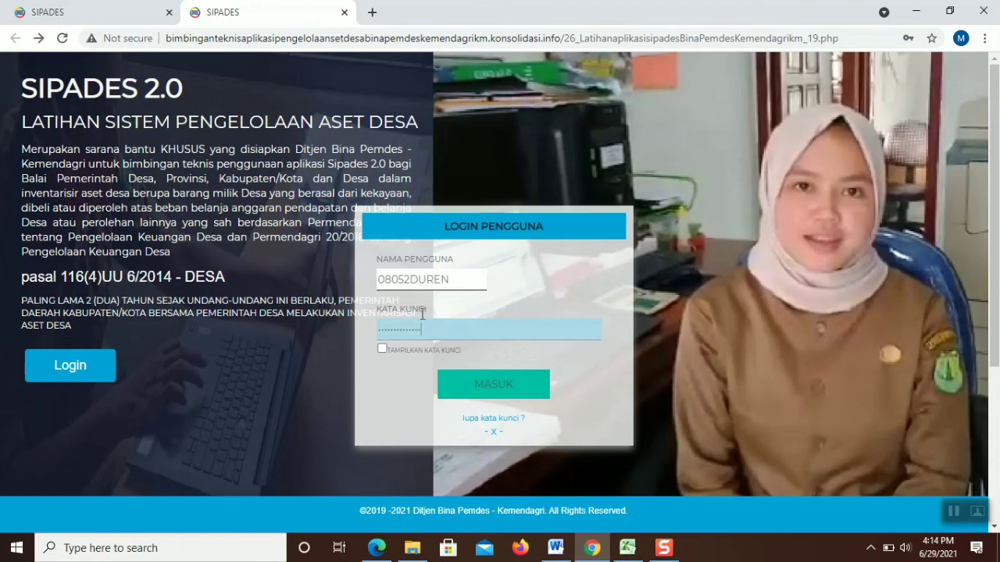
left_click(470, 388)
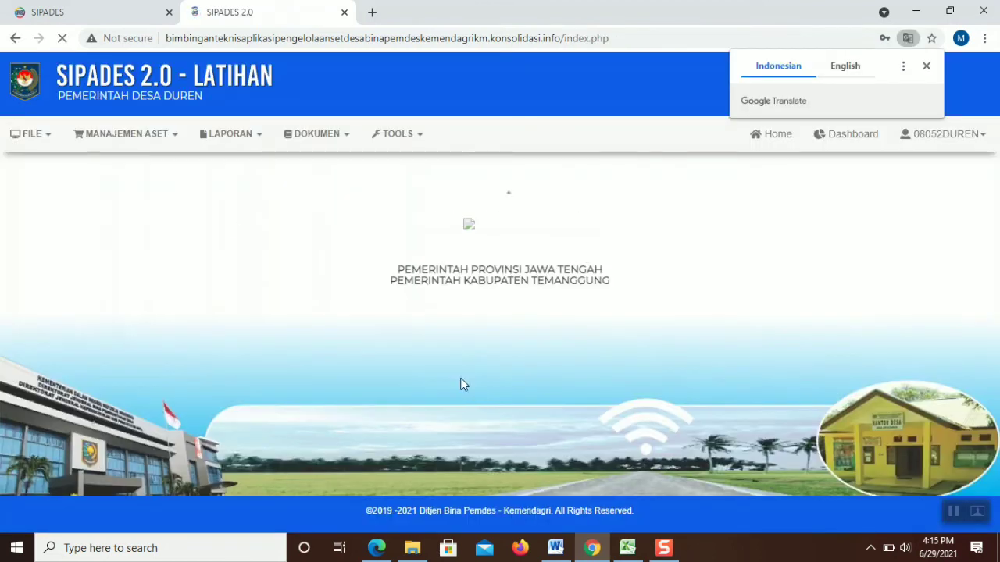
left_click(156, 140)
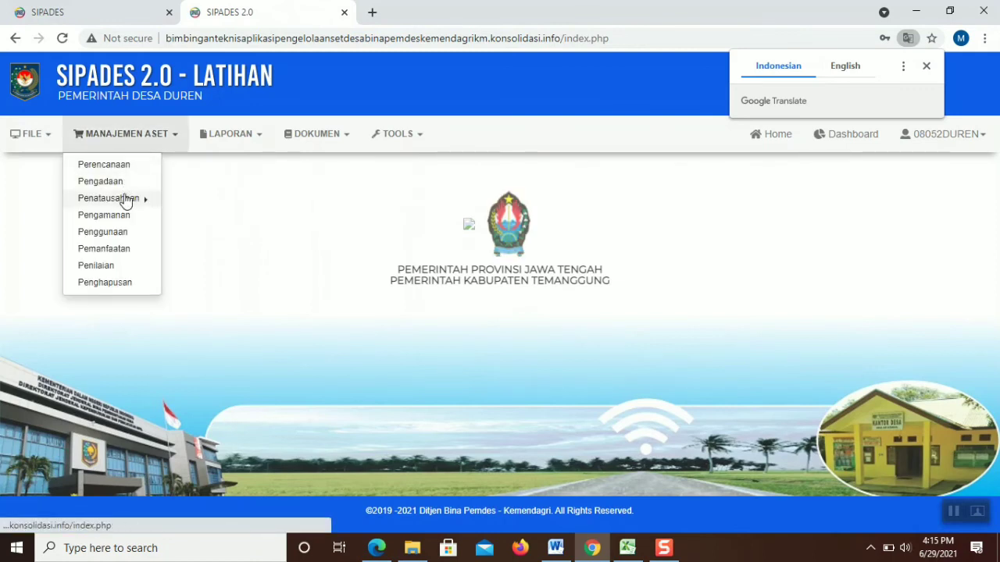
mouse_move(127, 197)
left_click(177, 200)
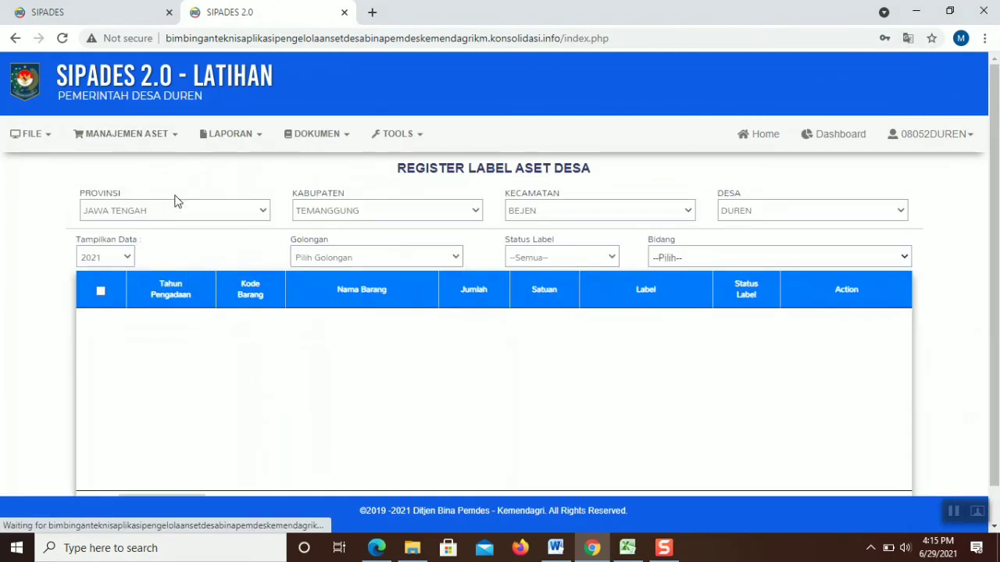
Open and close the Golongan and Bidang lists without choosing anything
left_click(422, 258)
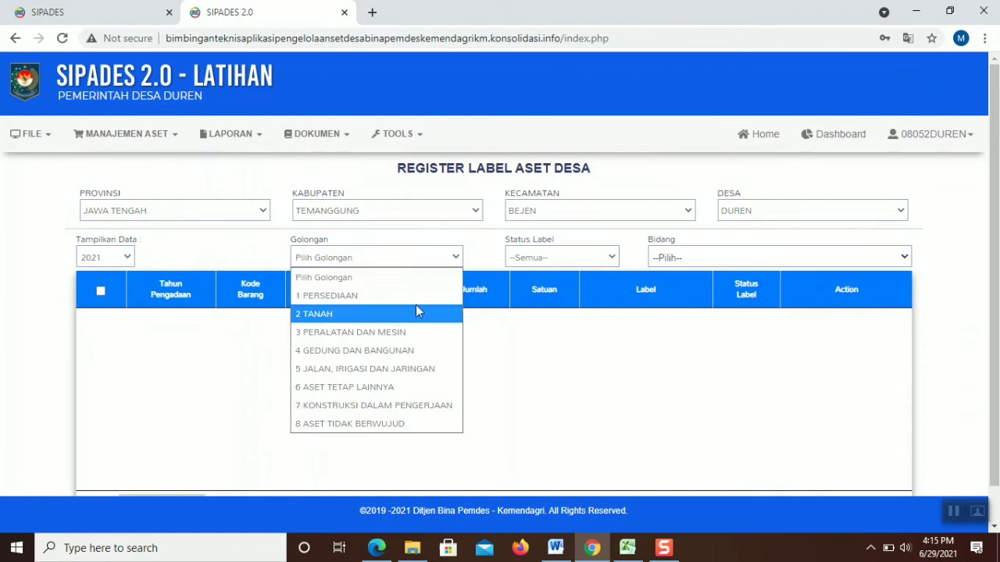
left_click(573, 257)
left_click(679, 258)
left_click(680, 258)
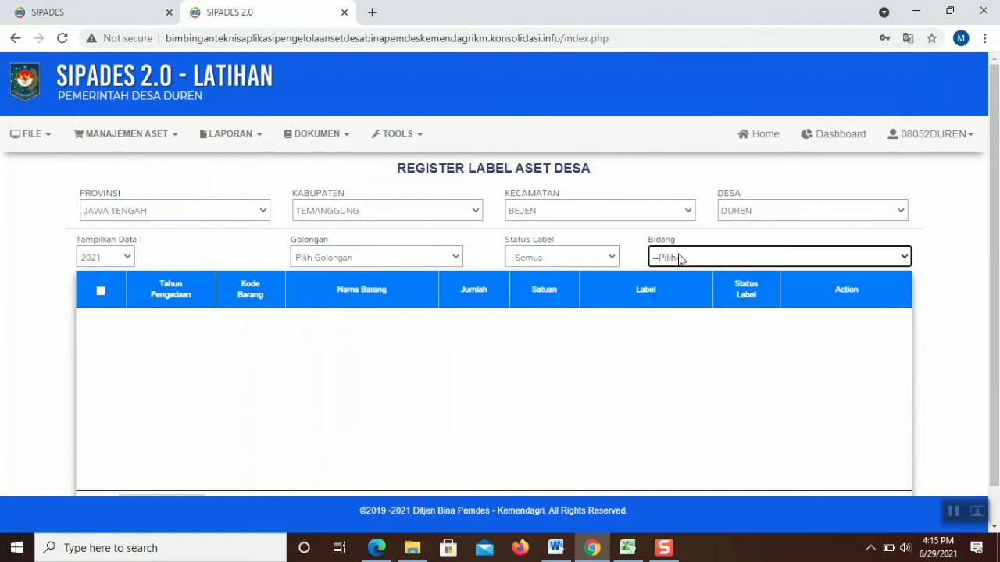
scroll(672, 344, "down", 1)
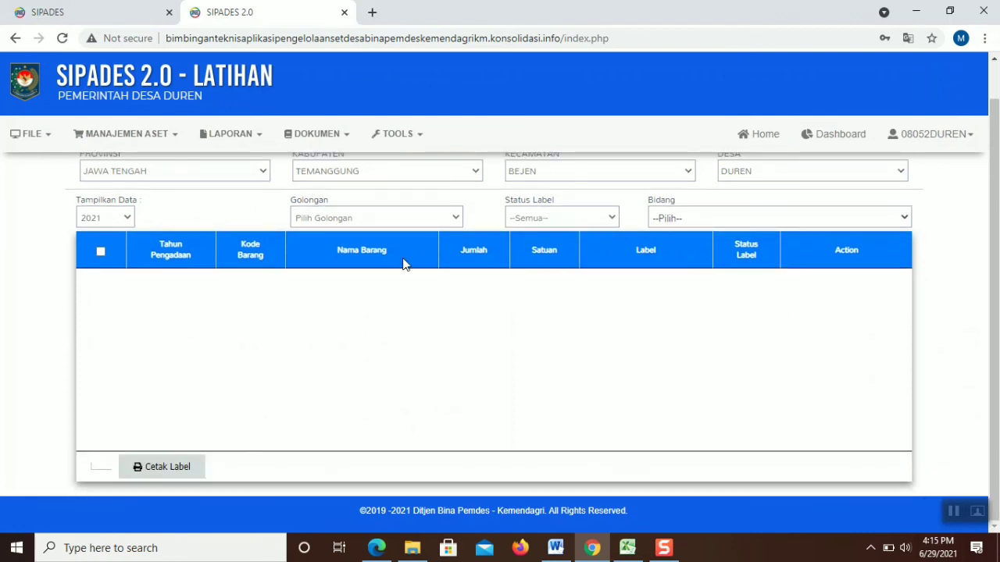
Filter to 1 PERSEDIAAN with Belum ada label, reset the status to all, and go back
left_click(424, 225)
left_click(449, 250)
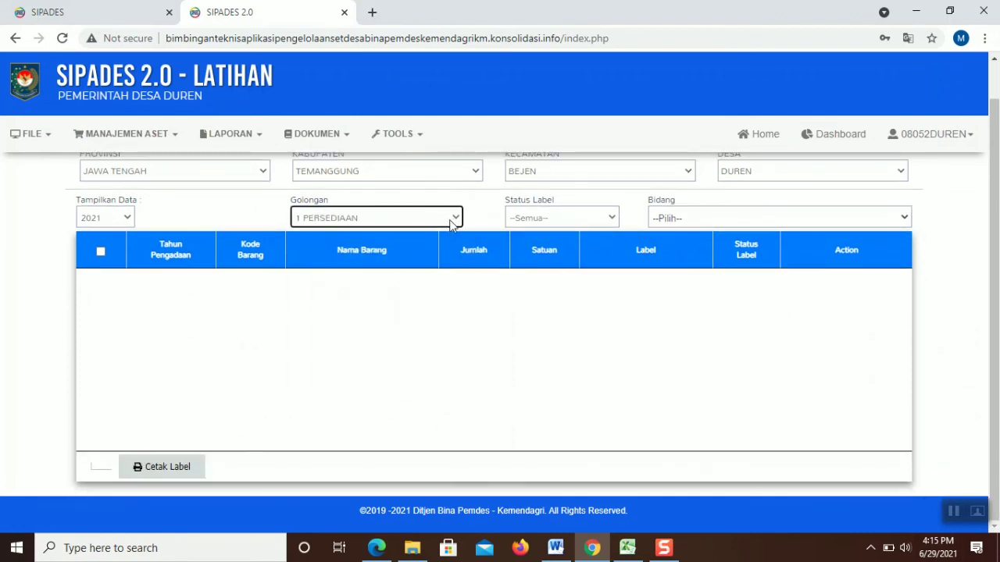
left_click(565, 219)
left_click(550, 257)
left_click(575, 222)
left_click(575, 244)
key("alt+Left")
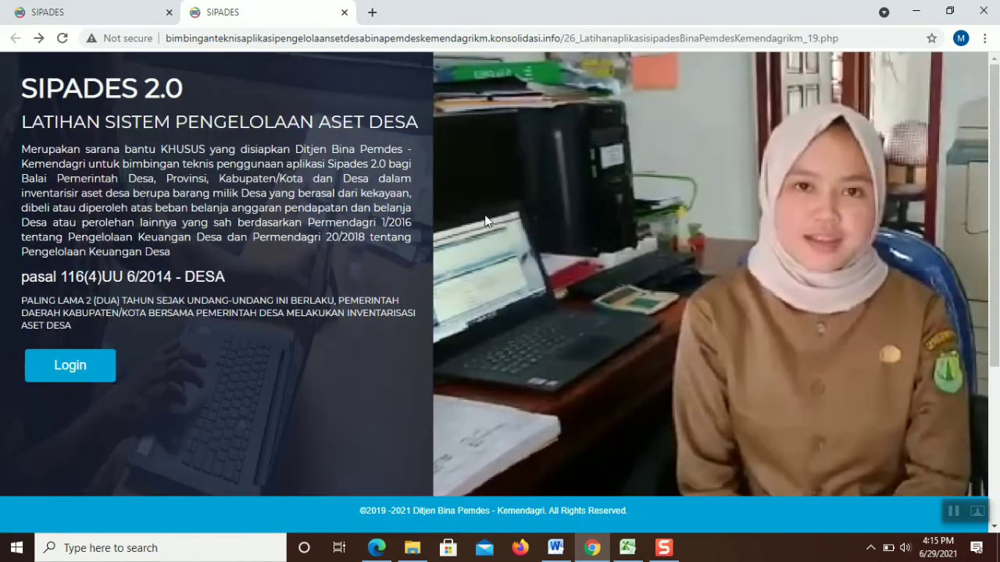
Log back in with the password, then switch to the Excel workbook's PERMASALAHAN sheet
left_click(94, 364)
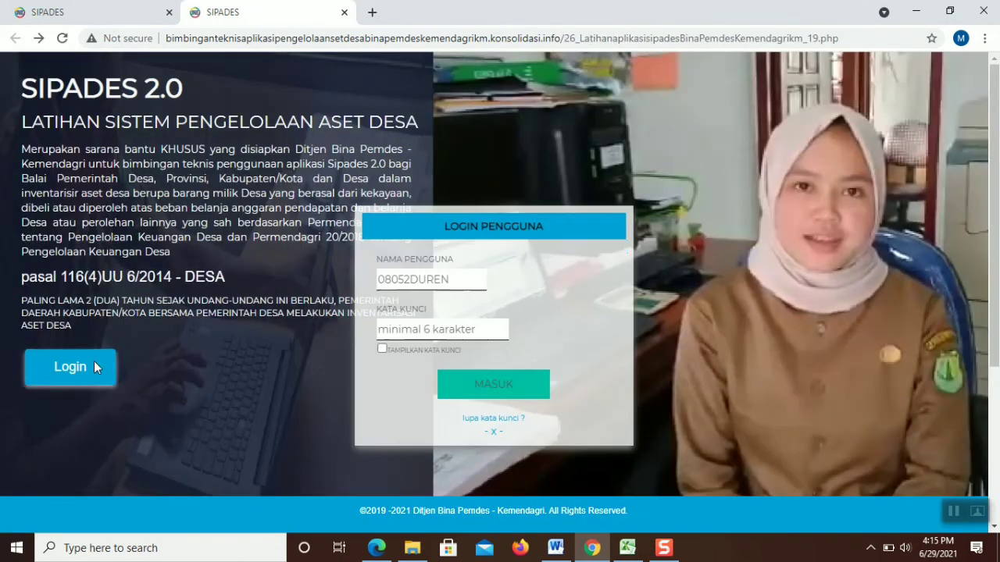
left_click(452, 329)
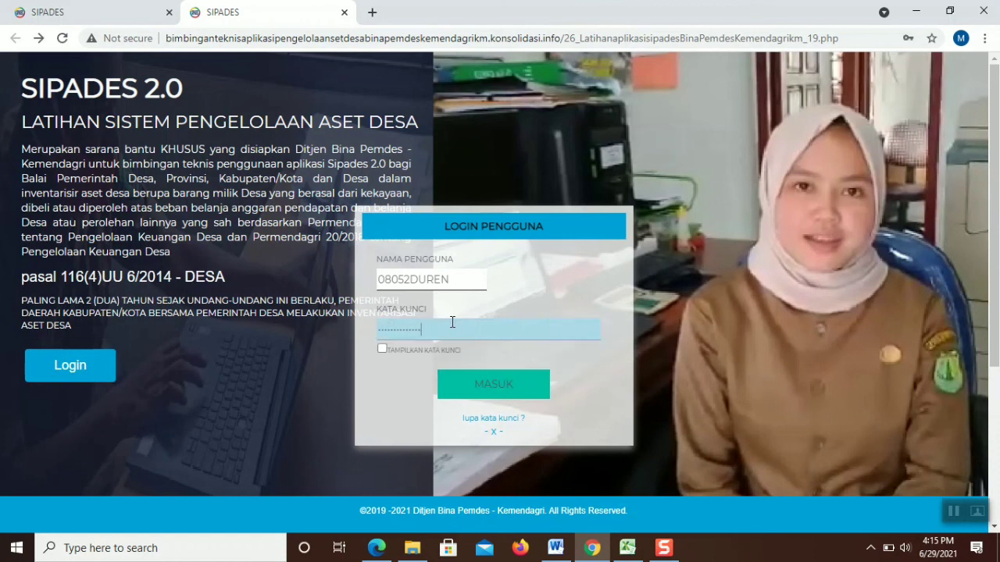
left_click(500, 381)
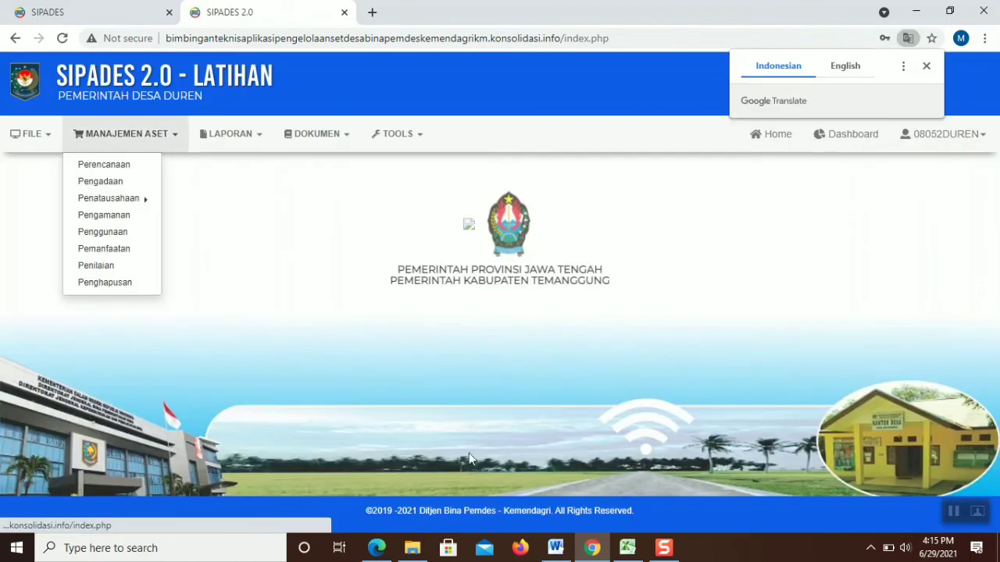
left_click(626, 548)
left_click(222, 258)
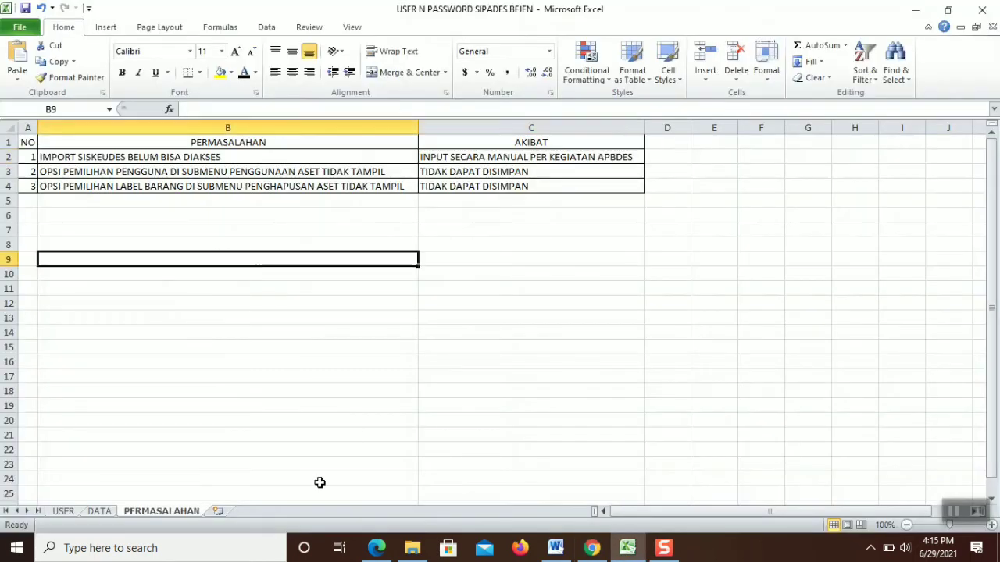
Read the DATA sheet's FILE and MANAJEMEN ASET rows through the REGISTER BARANG note in C20, then return to Chrome
left_click(99, 512)
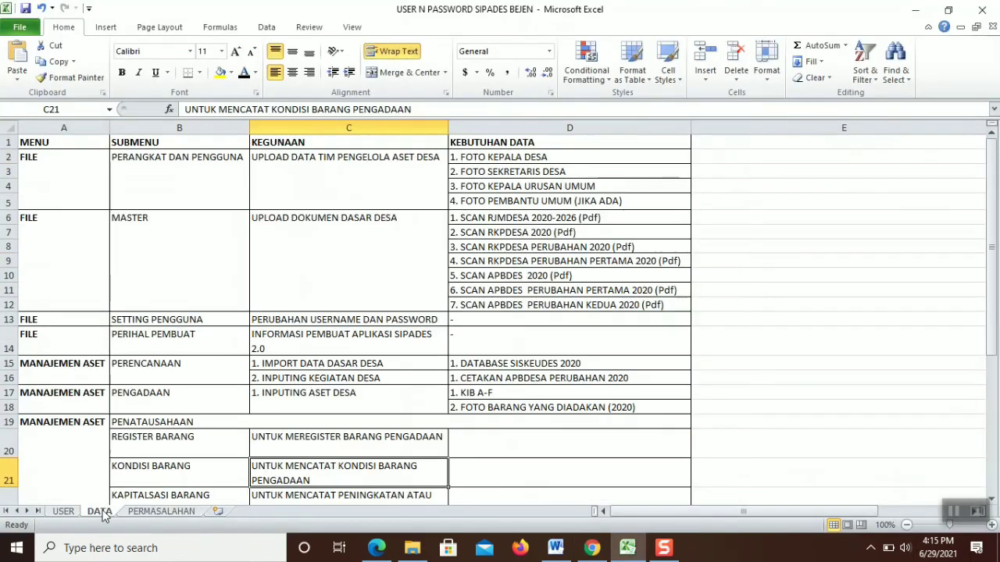
left_click(104, 277)
left_click(30, 334)
left_click(53, 375)
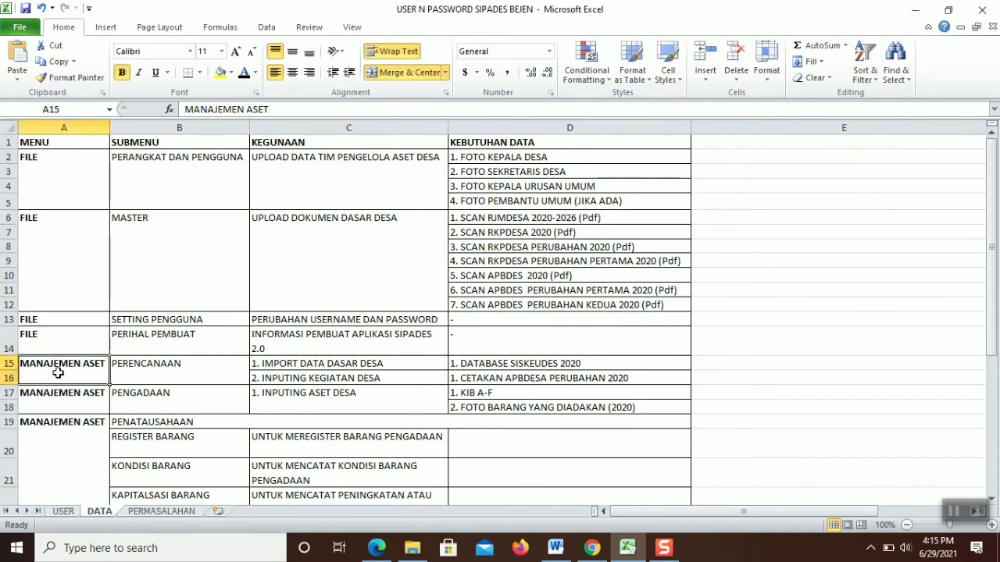
left_click(66, 399)
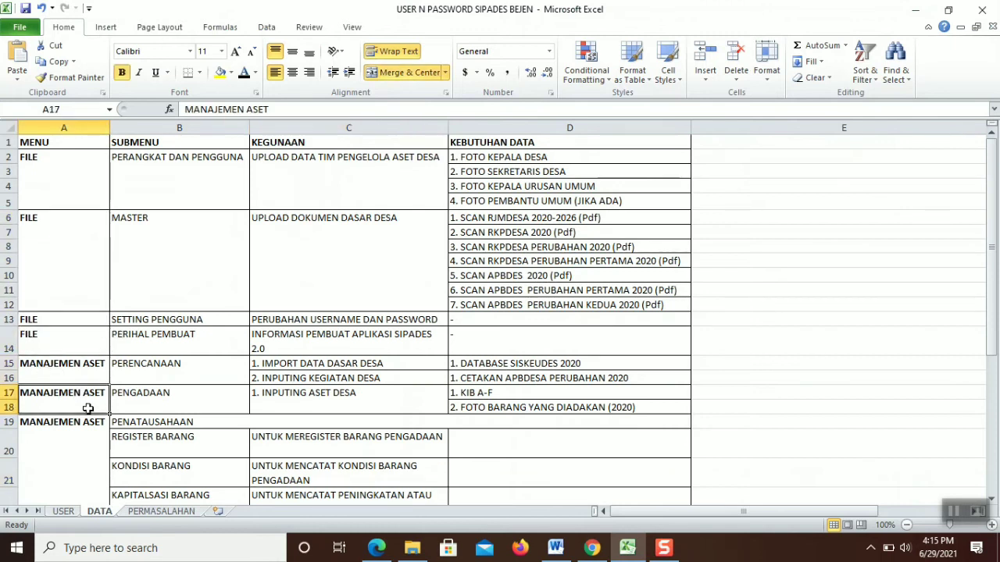
left_click(55, 425)
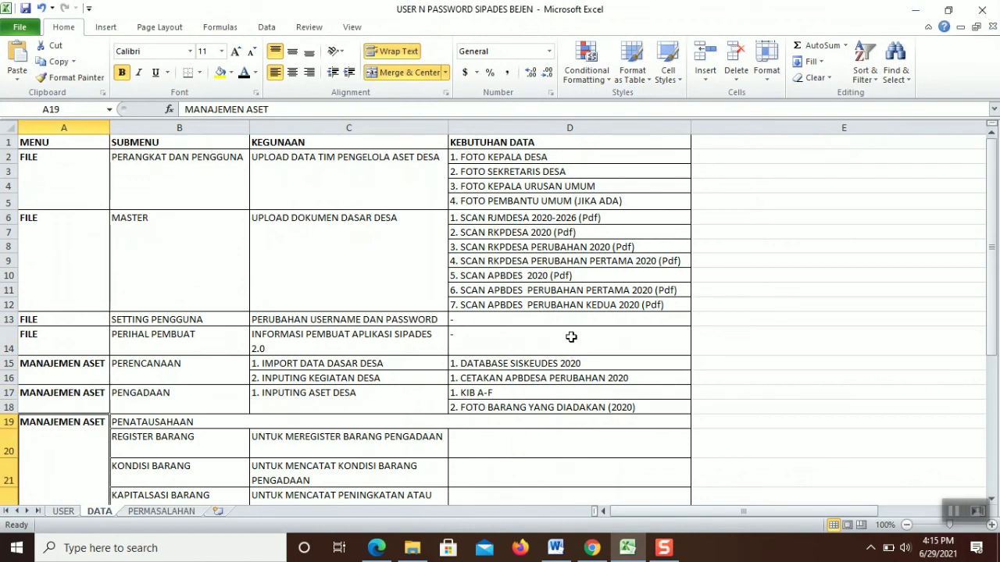
left_click(286, 450)
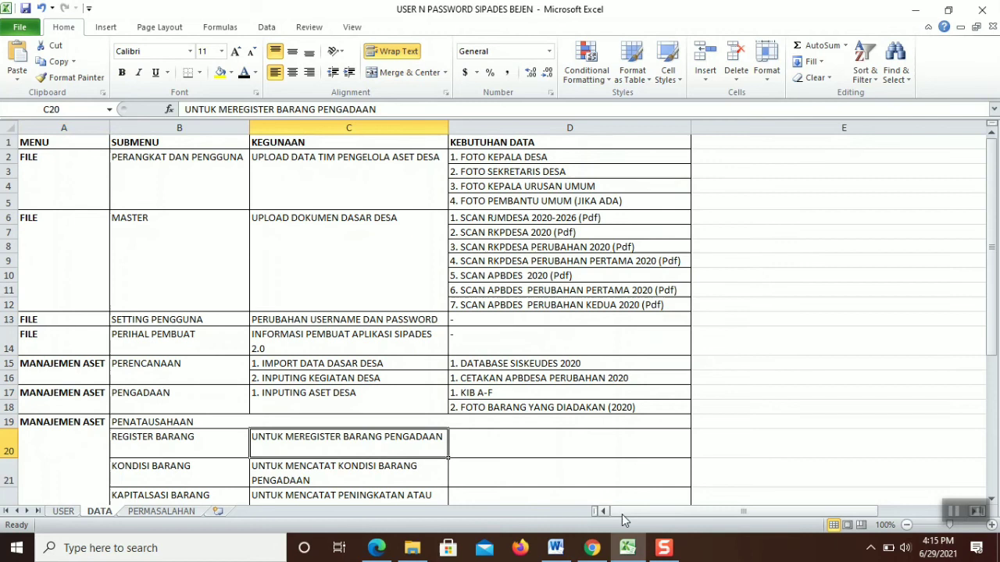
left_click(592, 548)
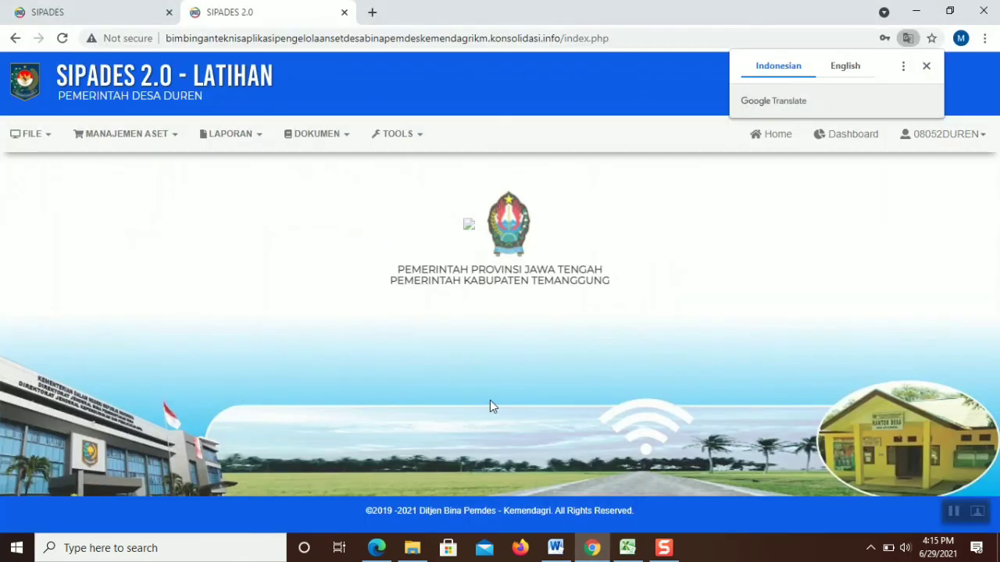
Reopen the Register Label Aset Desa page from the asset management menu
left_click(163, 139)
left_click(153, 142)
left_click(152, 139)
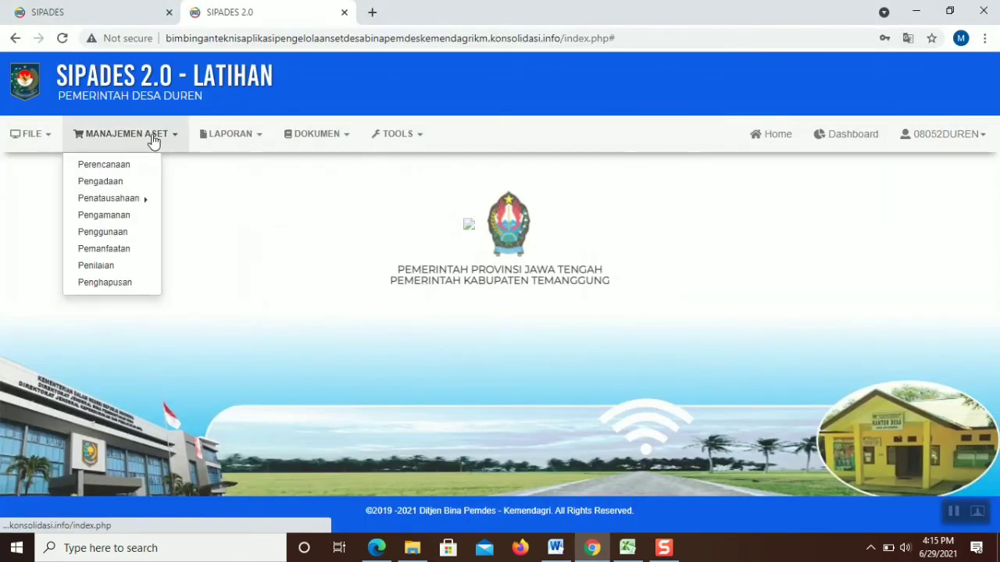
mouse_move(141, 200)
left_click(196, 210)
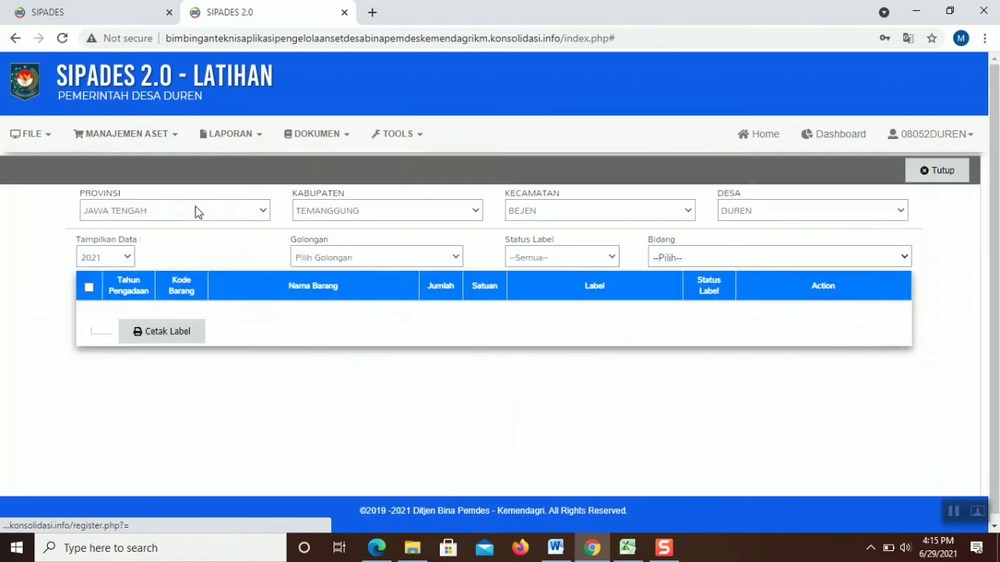
Cycle Golongan through 1, 2 TANAH, 4 GEDUNG DAN BANGUNAN and 5 JALAN, IRIGASI DAN JARINGAN with Bidang (02)
left_click(334, 259)
left_click(337, 292)
left_click(369, 257)
left_click(332, 307)
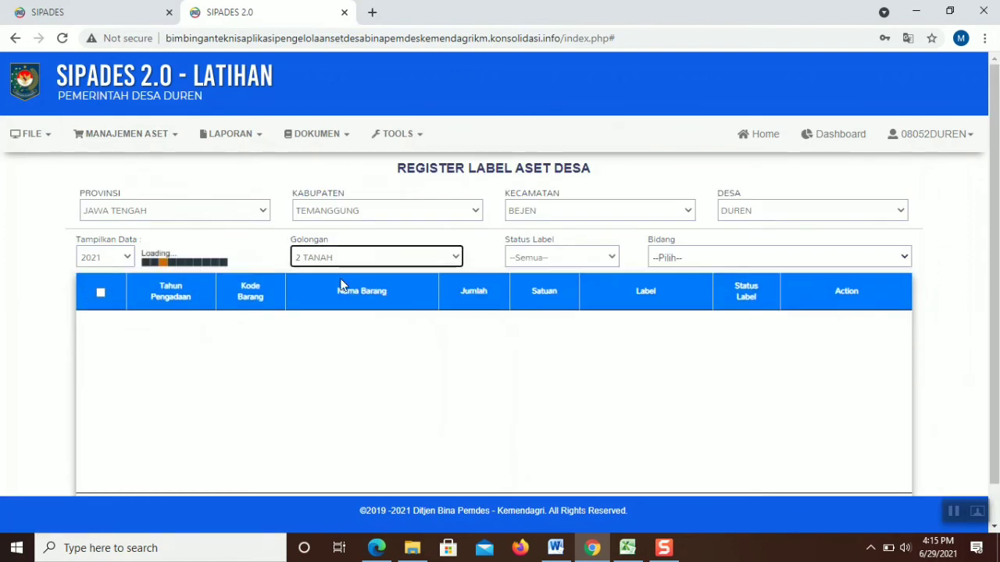
left_click(662, 252)
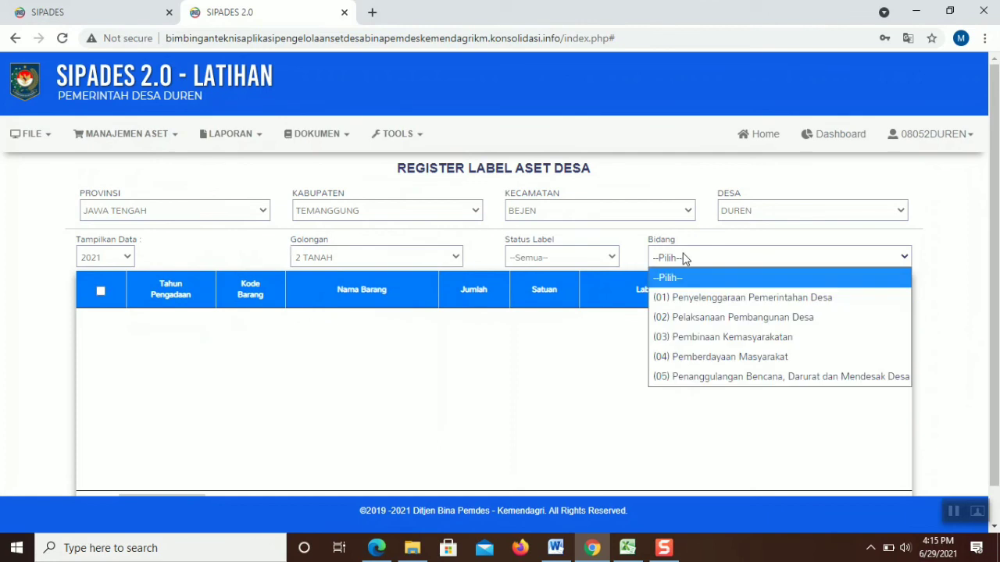
left_click(692, 317)
left_click(580, 258)
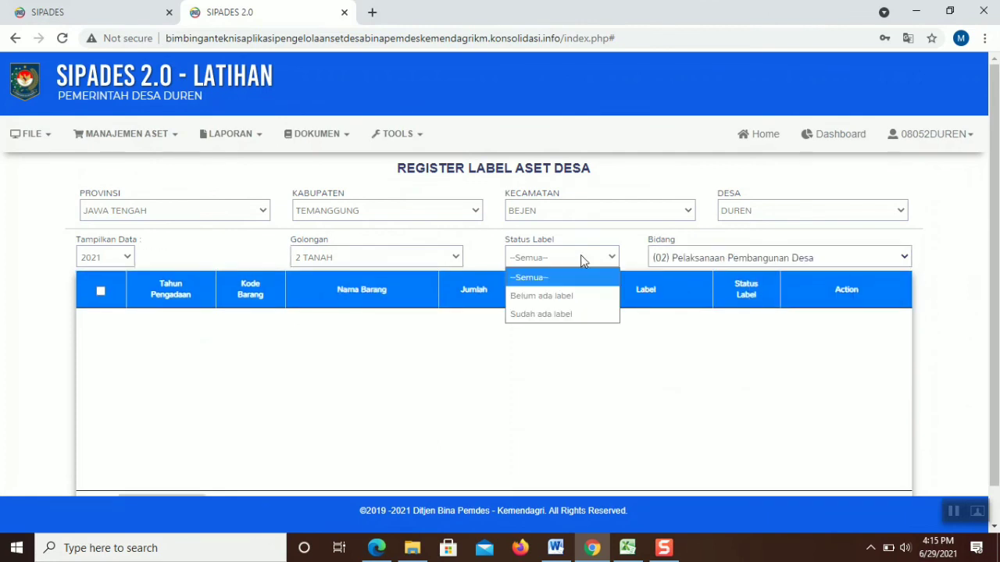
left_click(547, 277)
left_click(402, 259)
left_click(387, 350)
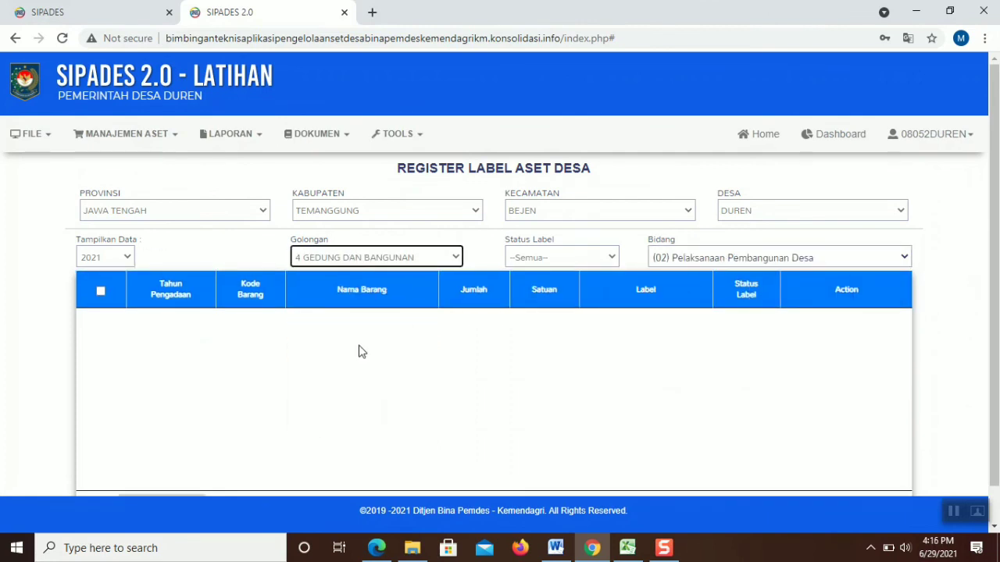
left_click(406, 261)
left_click(349, 372)
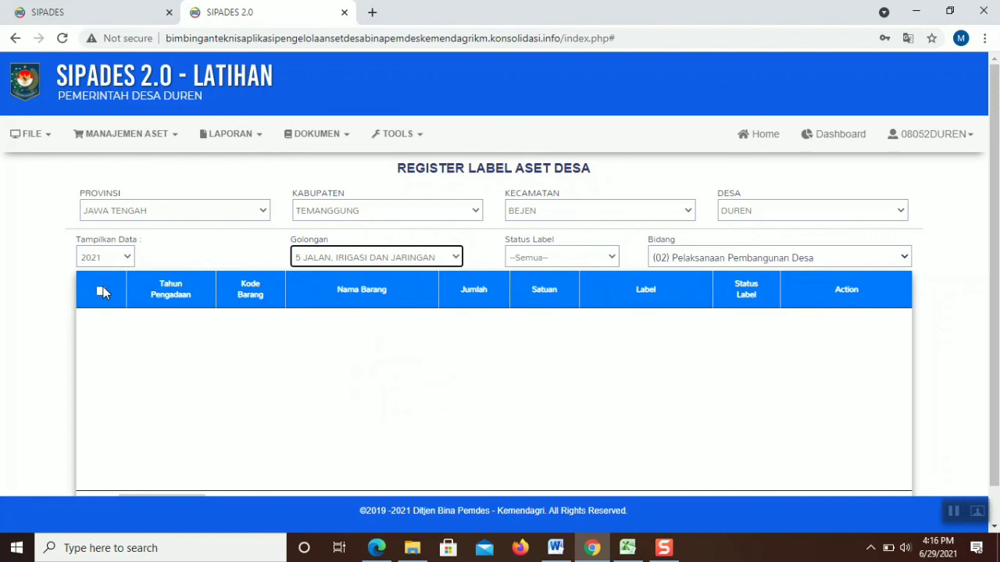
Try Golongan 6 ASET TETAP LAINNYA and 7 KONSTRUKSI DALAM PENGERJAAN, setting Bidang to (04) Pemberdayaan Masyarakat
left_click(126, 260)
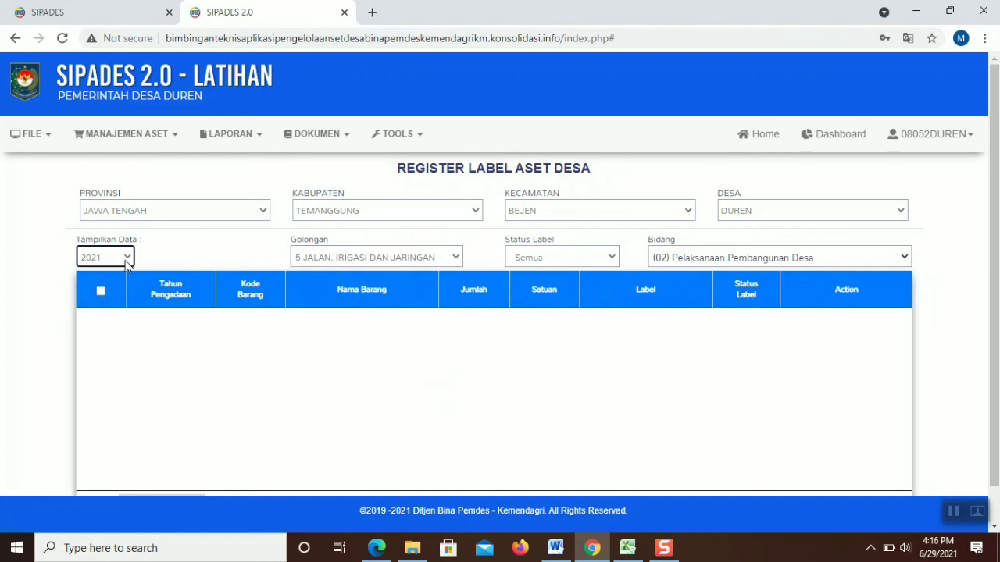
left_click(338, 248)
left_click(331, 384)
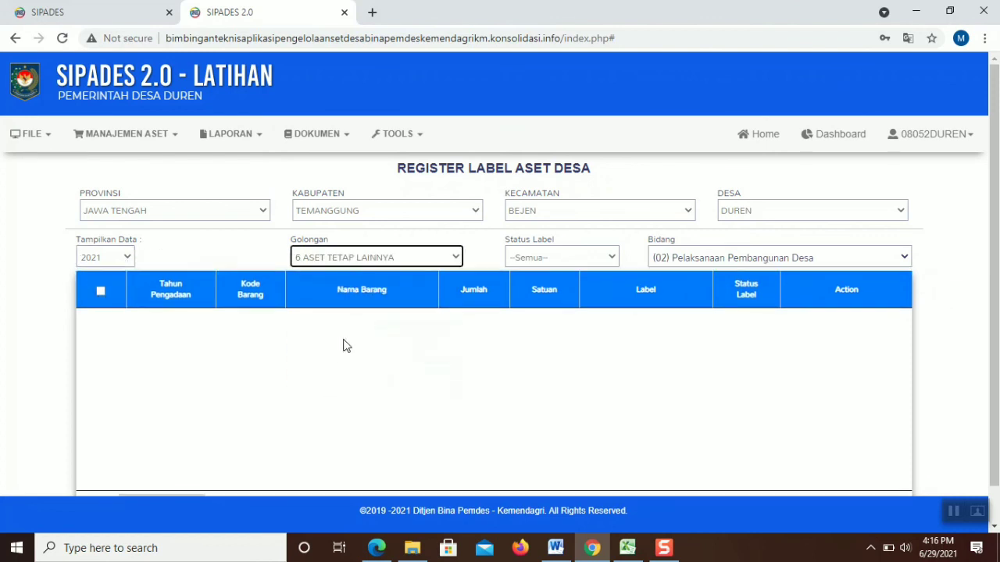
left_click(363, 259)
left_click(336, 402)
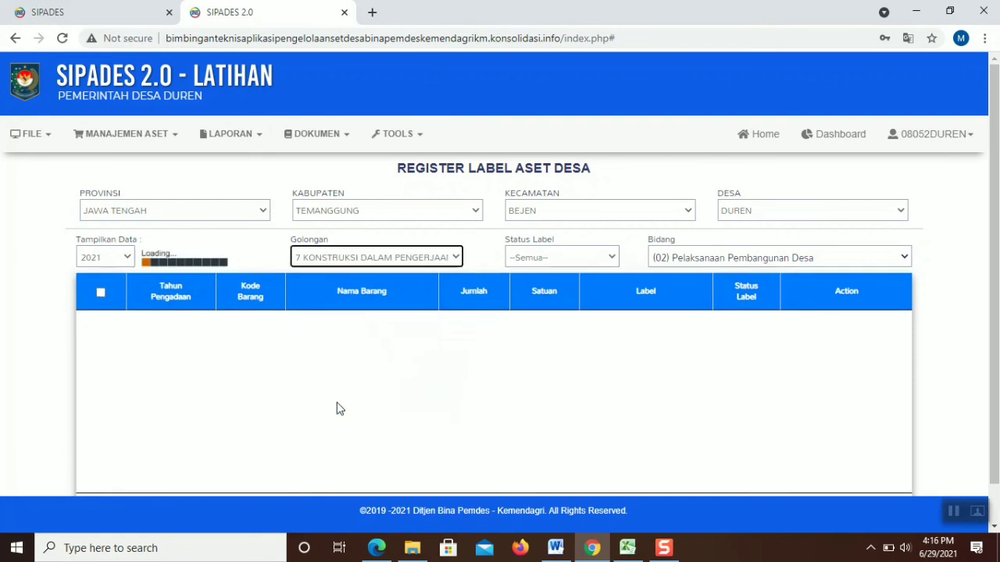
left_click(732, 258)
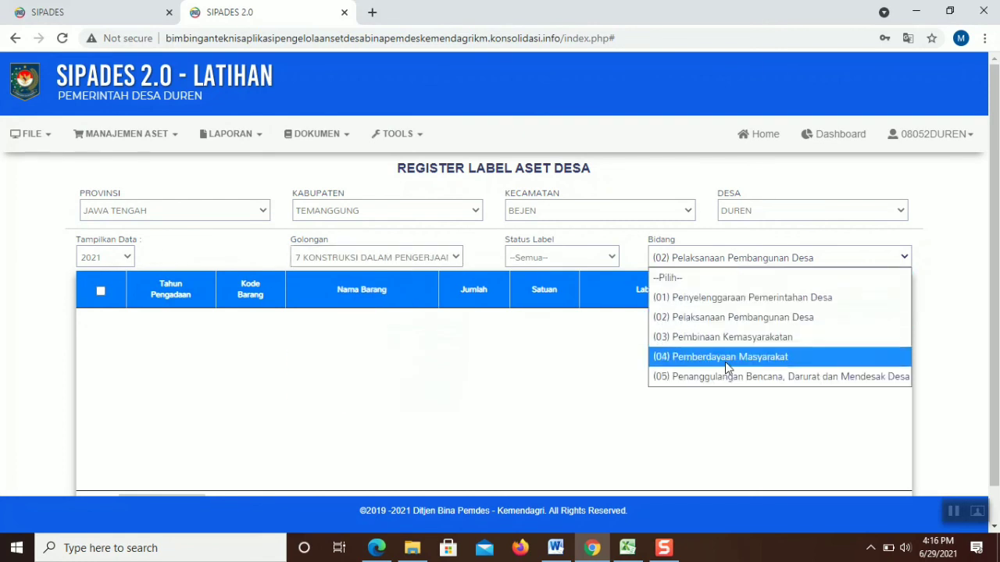
left_click(725, 359)
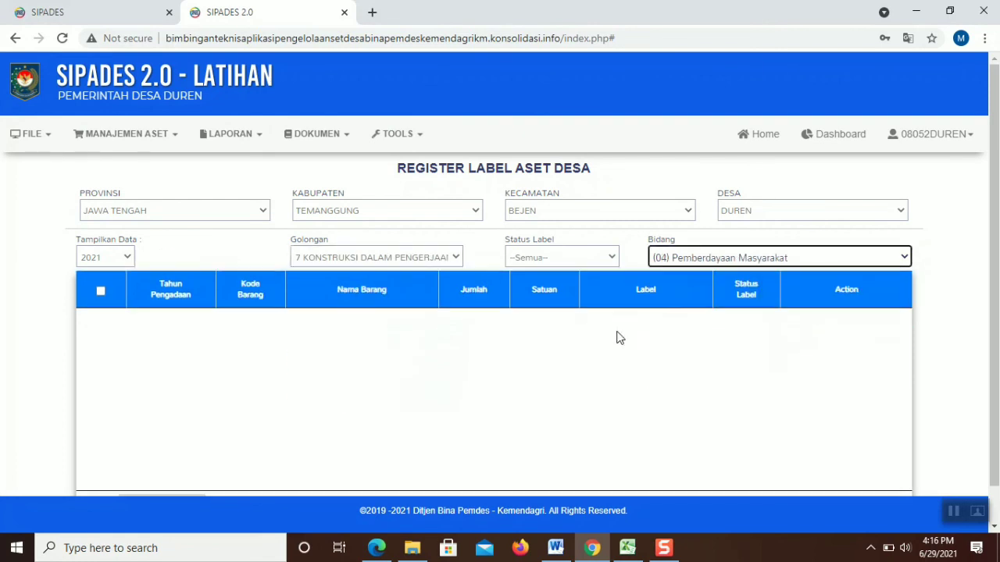
Switch Golongan to 8 ASET TIDAK BERWUJUD, then back to 1 PERSEDIAAN
left_click(444, 260)
left_click(352, 404)
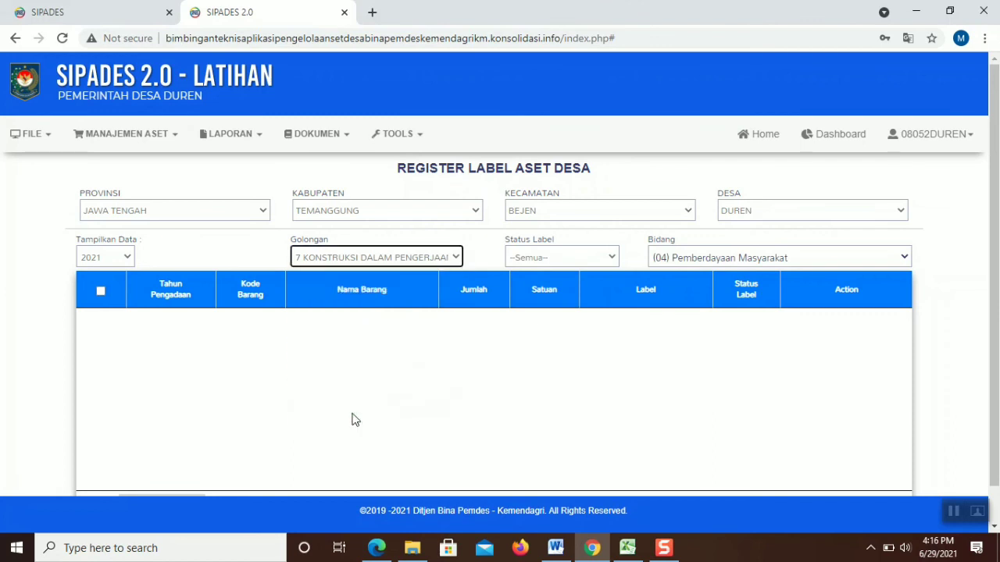
left_click(416, 250)
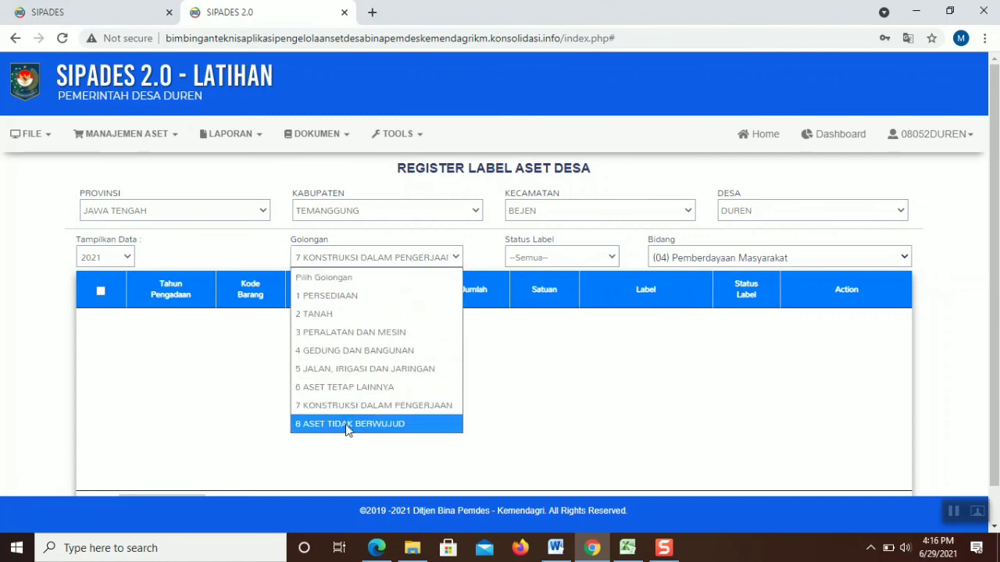
left_click(346, 423)
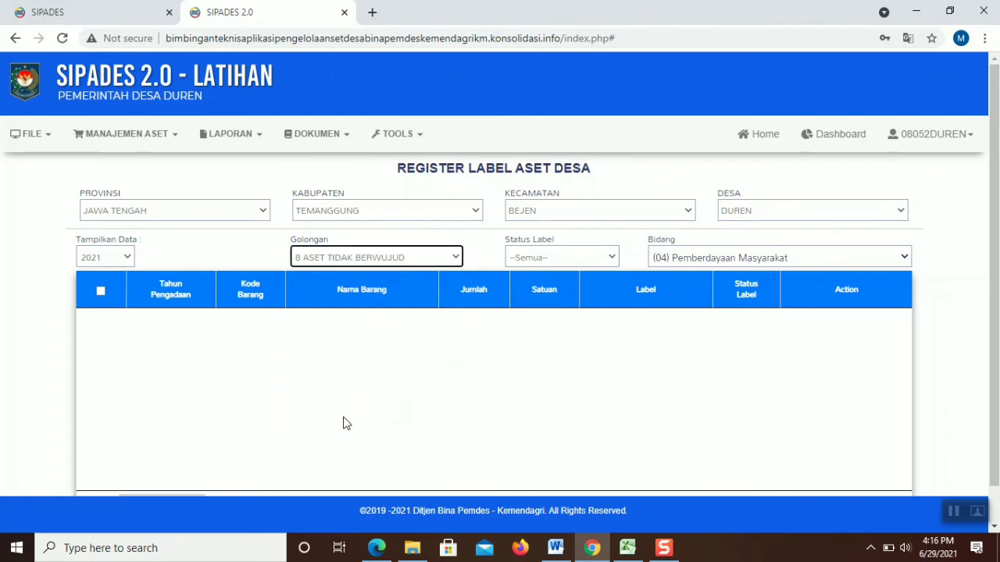
left_click(356, 261)
left_click(346, 297)
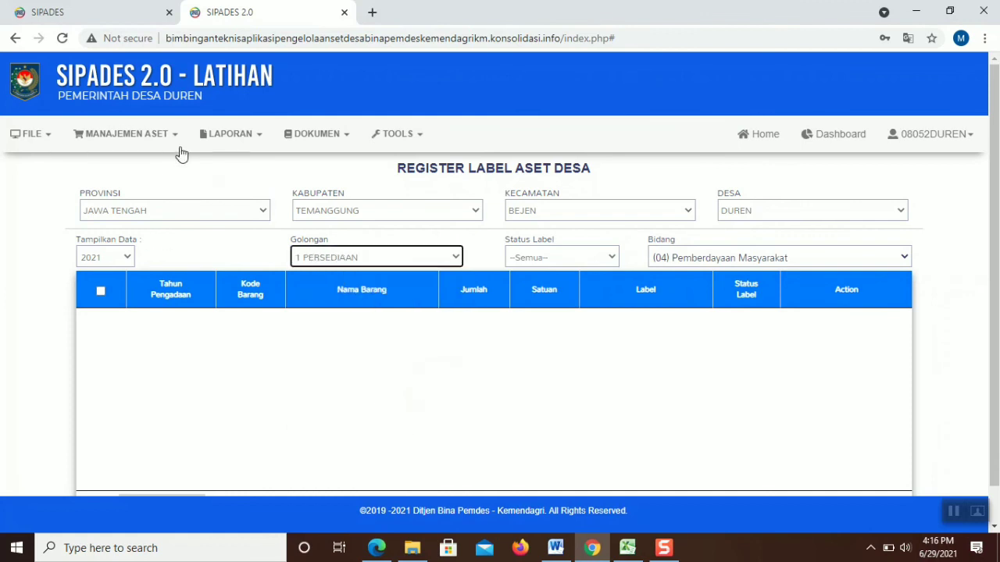
left_click(175, 138)
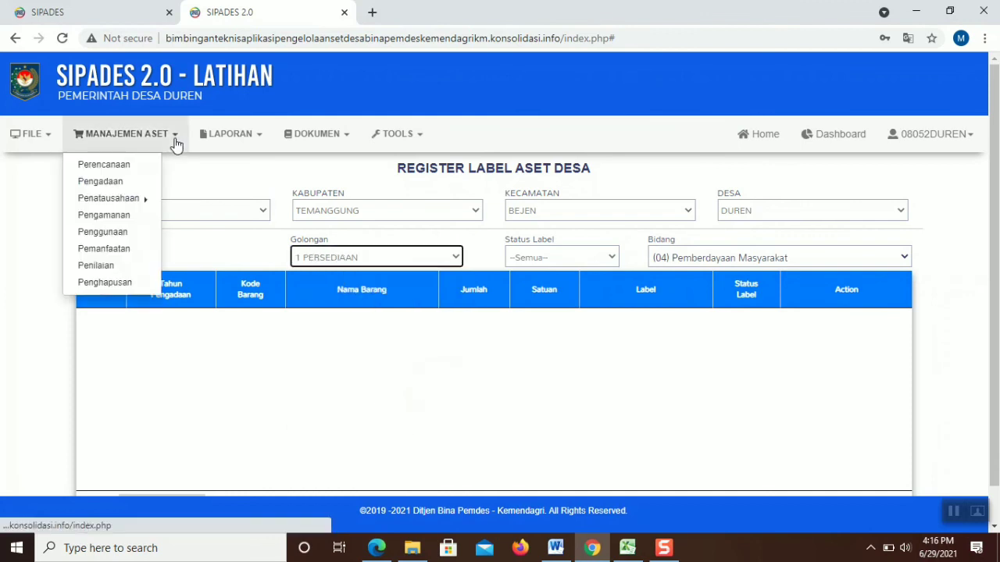
Preview the 2-page Pengadaan asset procurement report, then close it back to Data Pengadaan Aset Desa
left_click(143, 182)
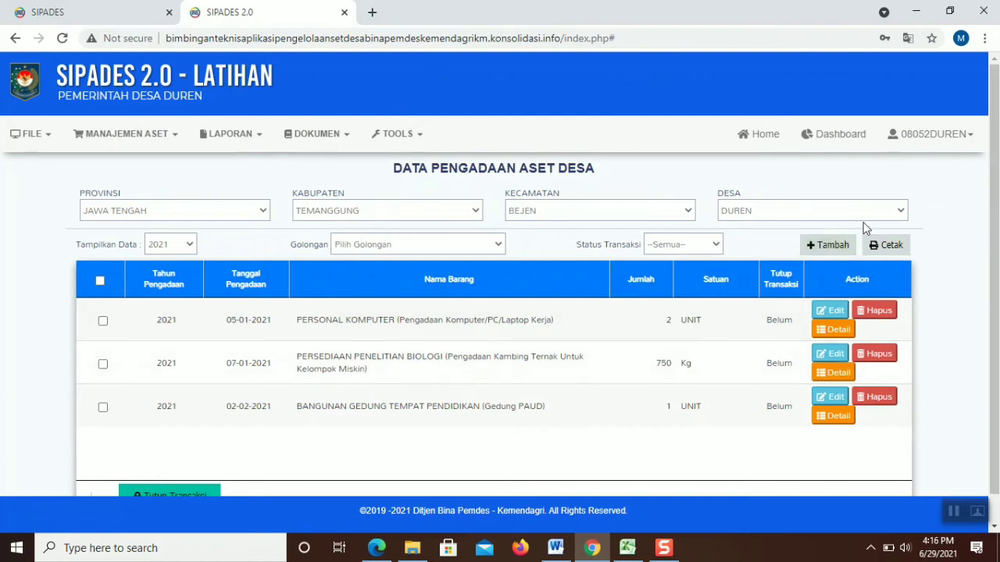
left_click(886, 245)
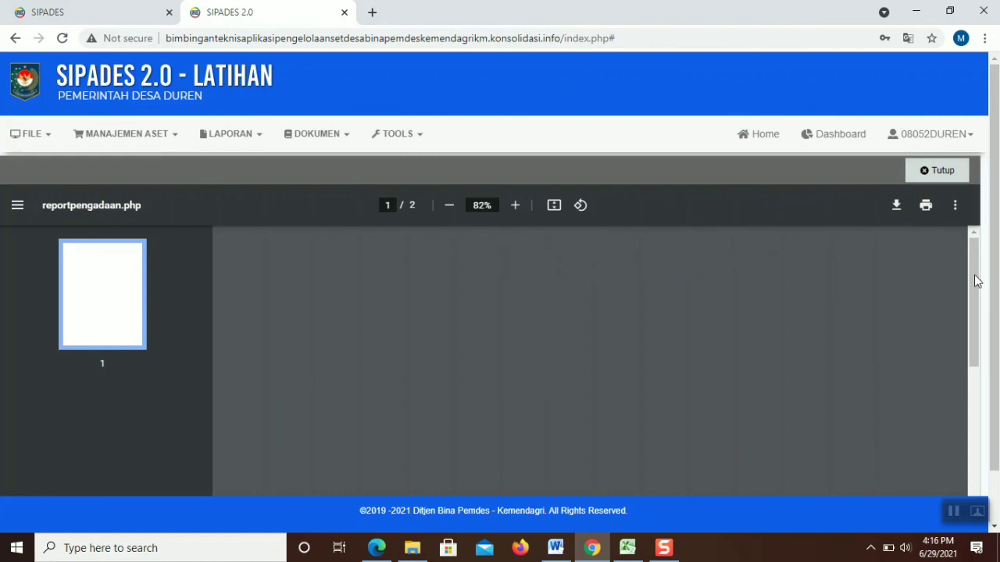
left_click(931, 181)
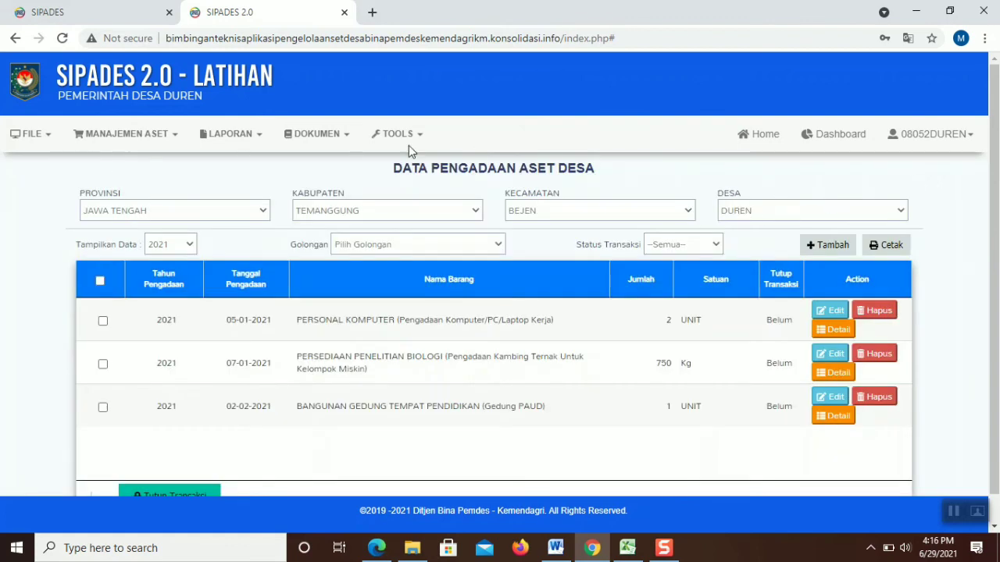
Filter Register Barang to 1 PERSEDIAAN, Belum ada label and field (02) Pelaksanaan Pembangunan Desa
mouse_move(125, 133)
mouse_move(144, 204)
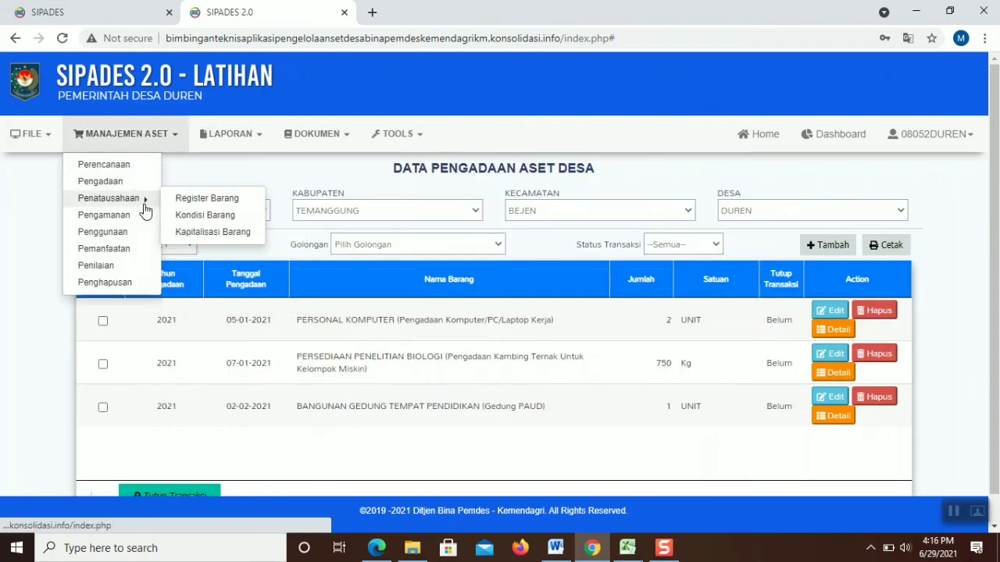
left_click(202, 205)
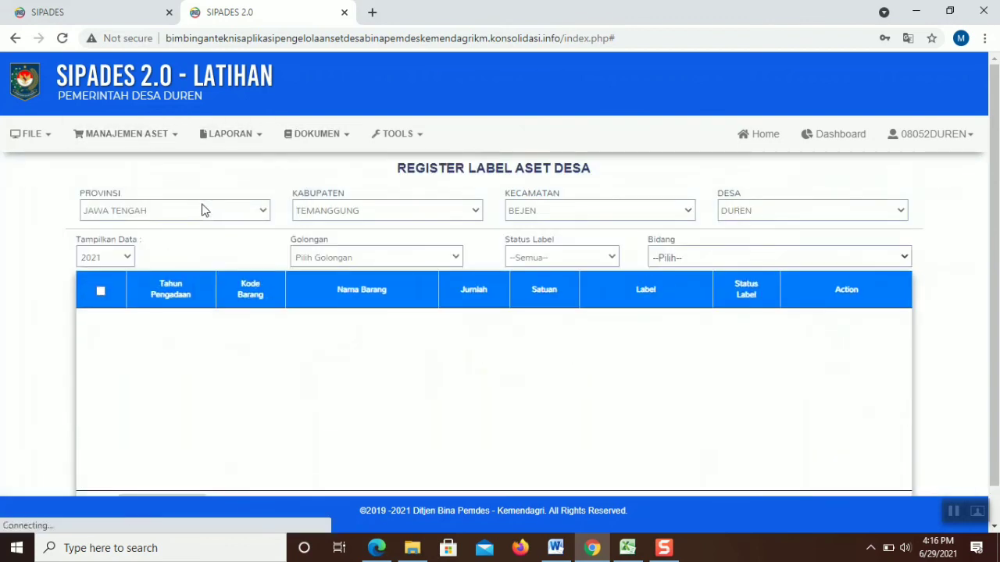
left_click(391, 257)
left_click(366, 296)
left_click(527, 258)
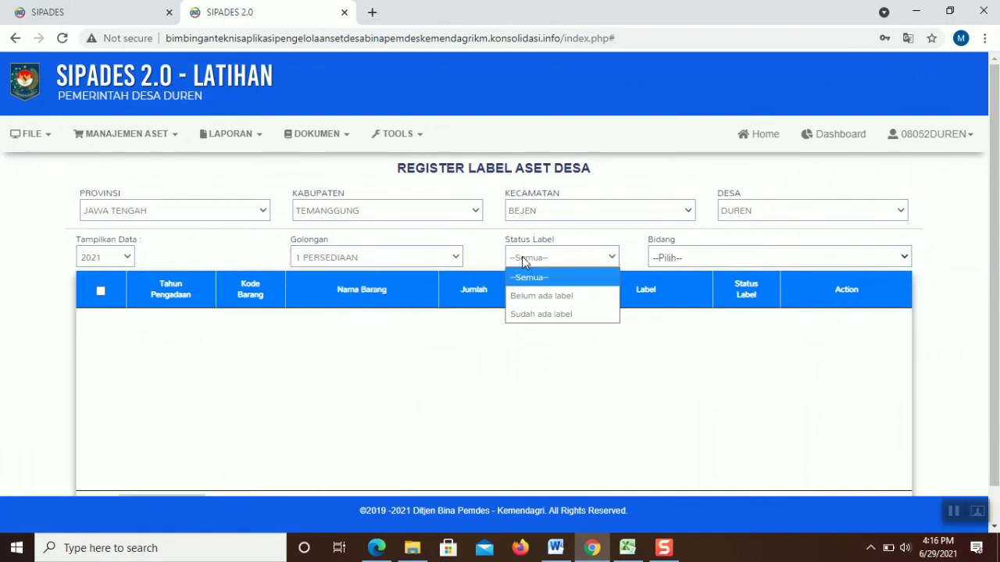
left_click(539, 296)
left_click(723, 257)
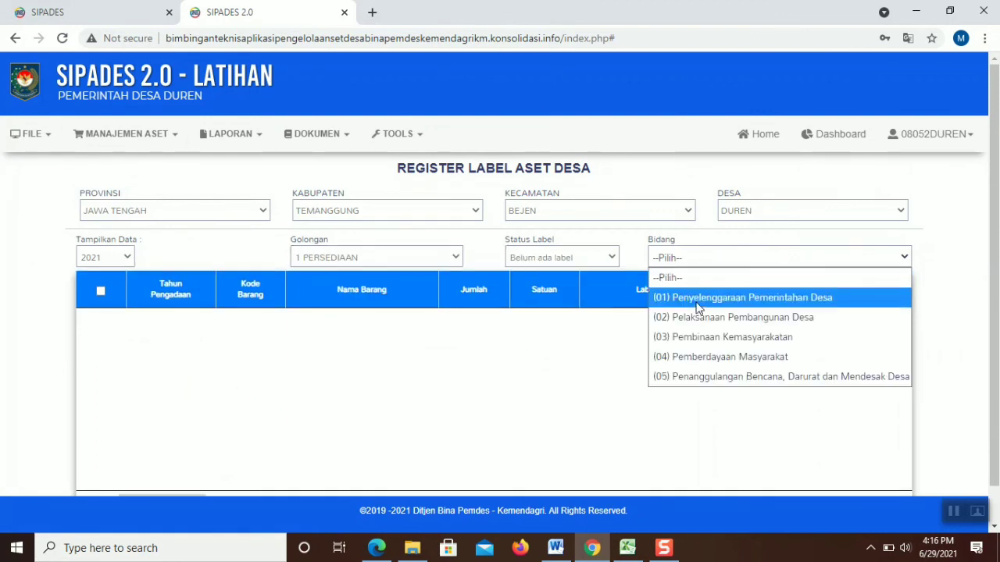
left_click(707, 318)
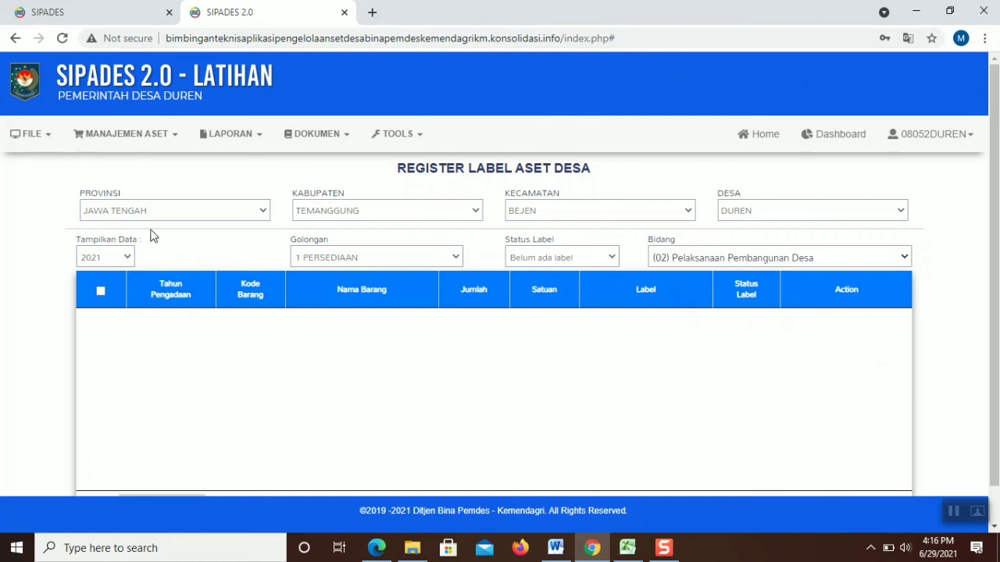
Go to the Kondisi Barang asset condition status page under Penatausahaan
left_click(143, 135)
left_click(145, 137)
left_click(146, 136)
mouse_move(143, 208)
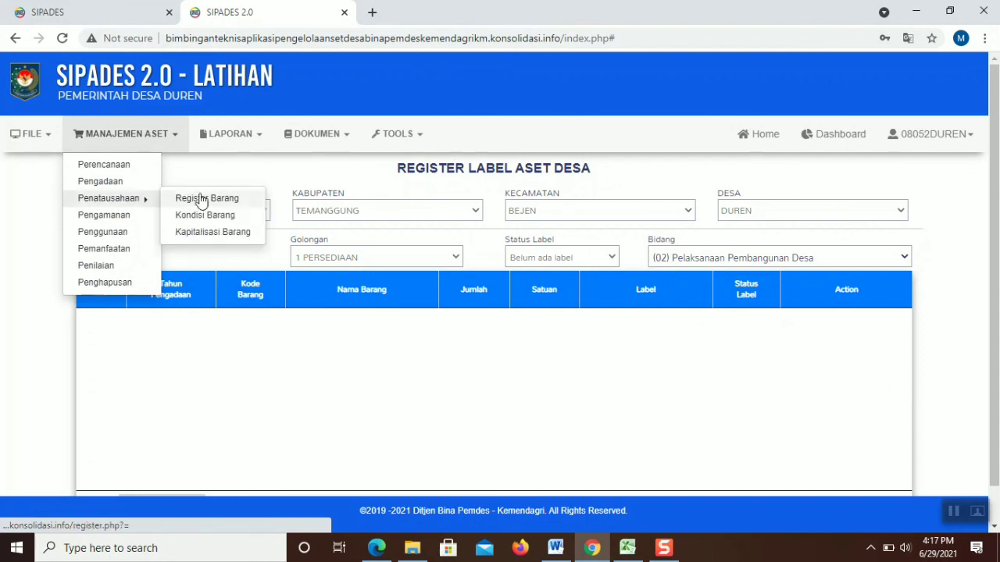
left_click(207, 215)
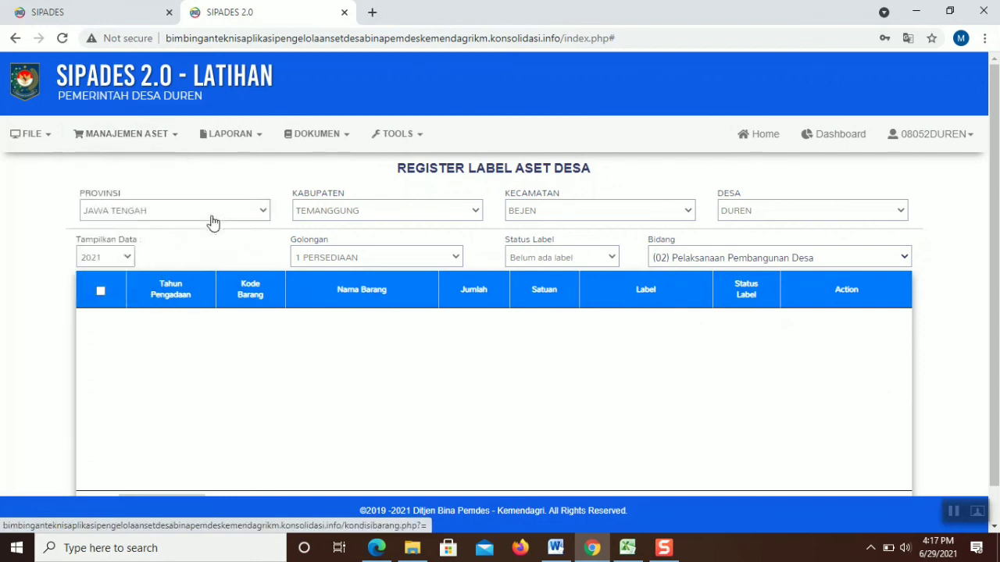
Filter asset conditions to acquisition year 2021, first 1 PERSEDIAAN, then 4 GEDUNG DAN BANGUNAN
left_click(226, 251)
left_click(213, 294)
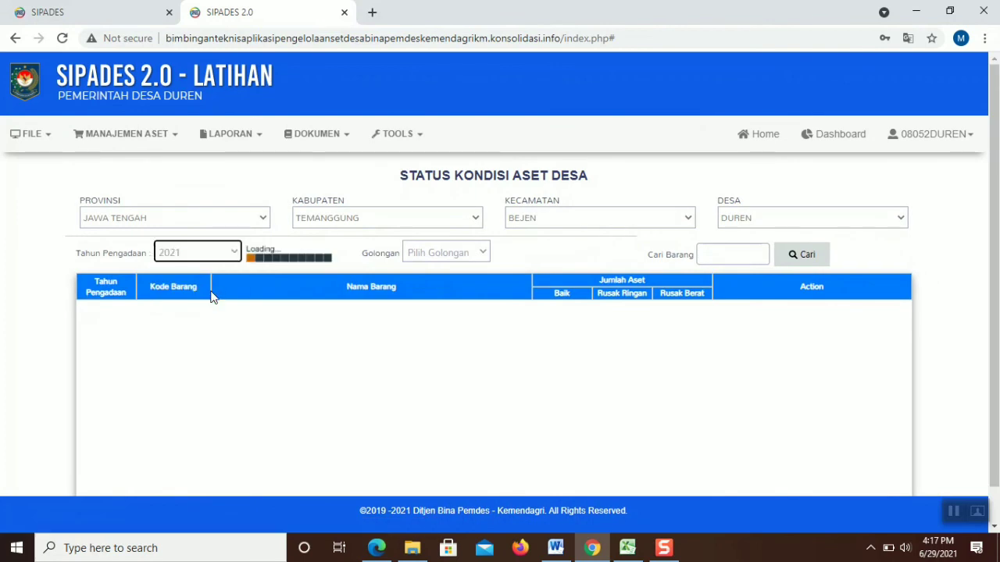
left_click(425, 255)
left_click(446, 292)
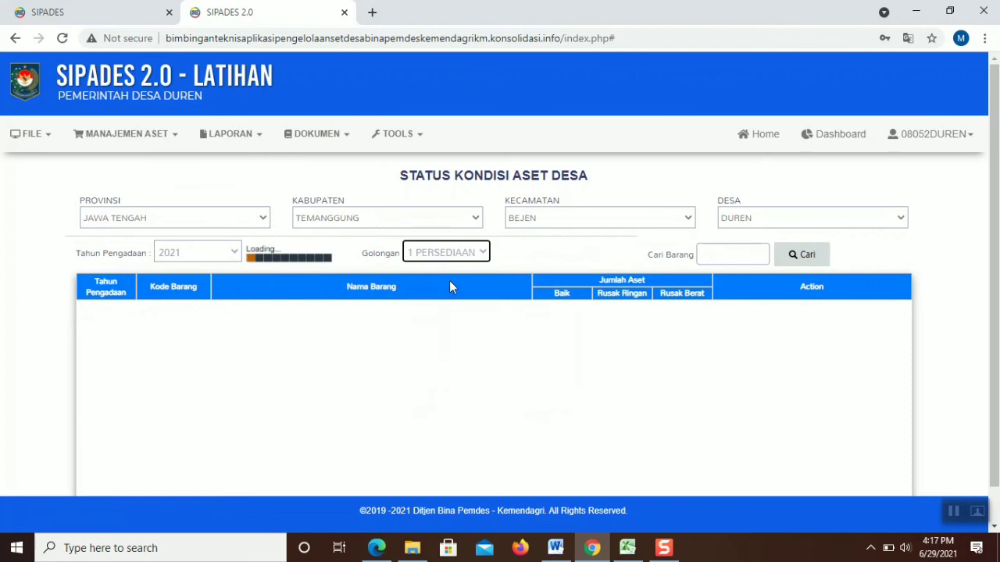
left_click(458, 254)
left_click(447, 352)
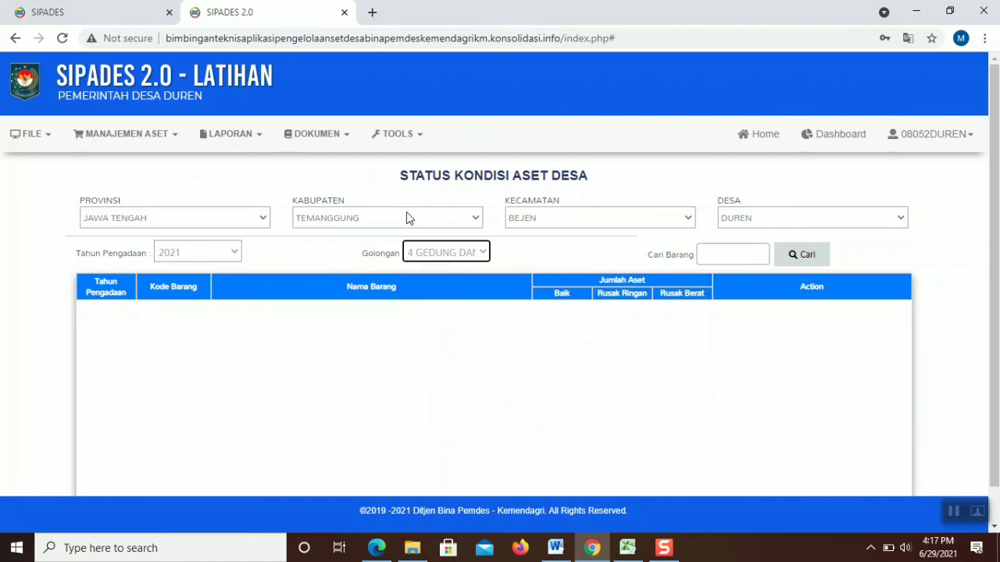
left_click(315, 137)
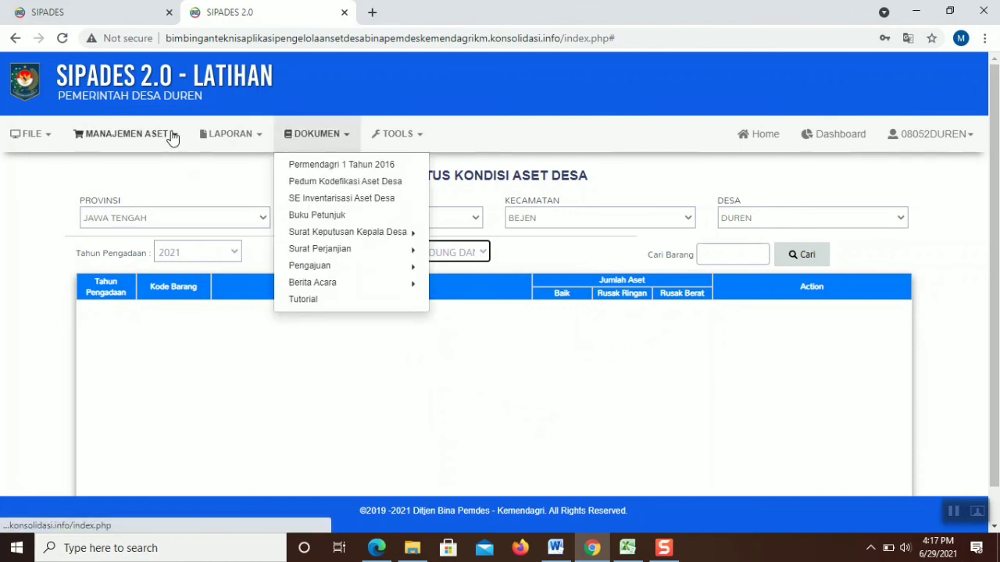
left_click(173, 136)
Return to Register Barang with group 1 PERSEDIAAN and all label statuses shown
mouse_move(156, 200)
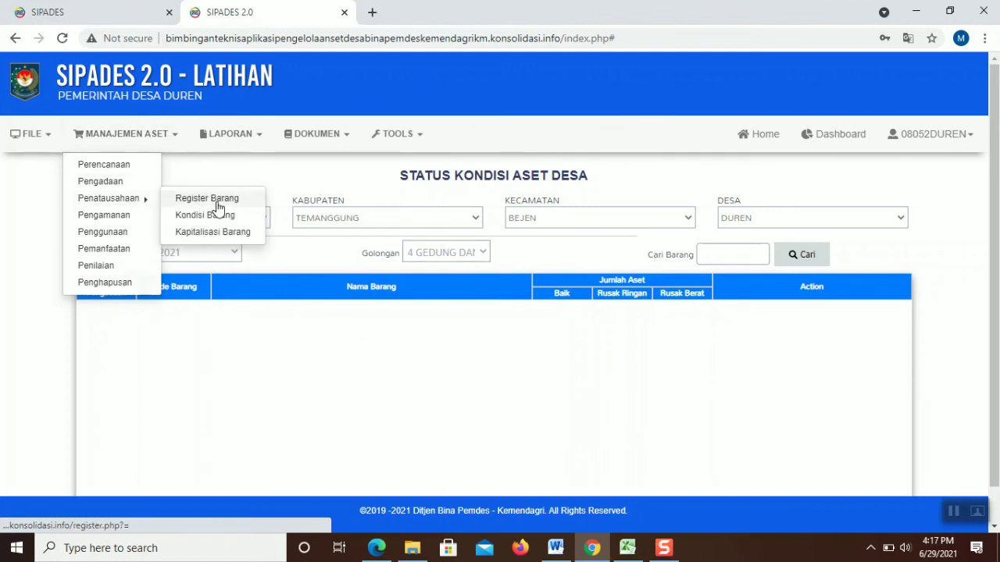
left_click(234, 200)
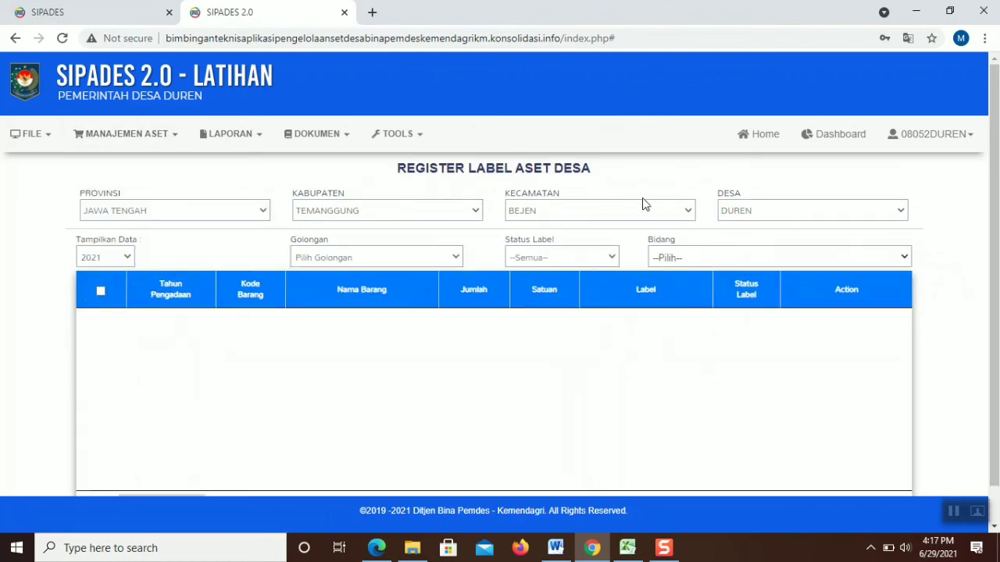
left_click(446, 257)
left_click(379, 295)
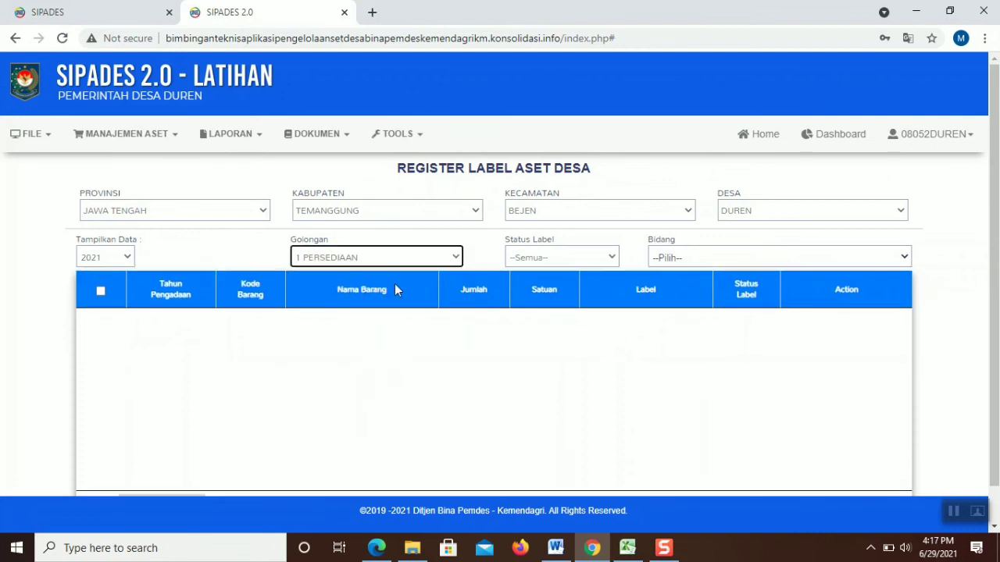
left_click(544, 264)
left_click(546, 259)
Check the register under fields (02), (01), (03), (04) and (05) Penanggulangan Bencana in turn
left_click(678, 261)
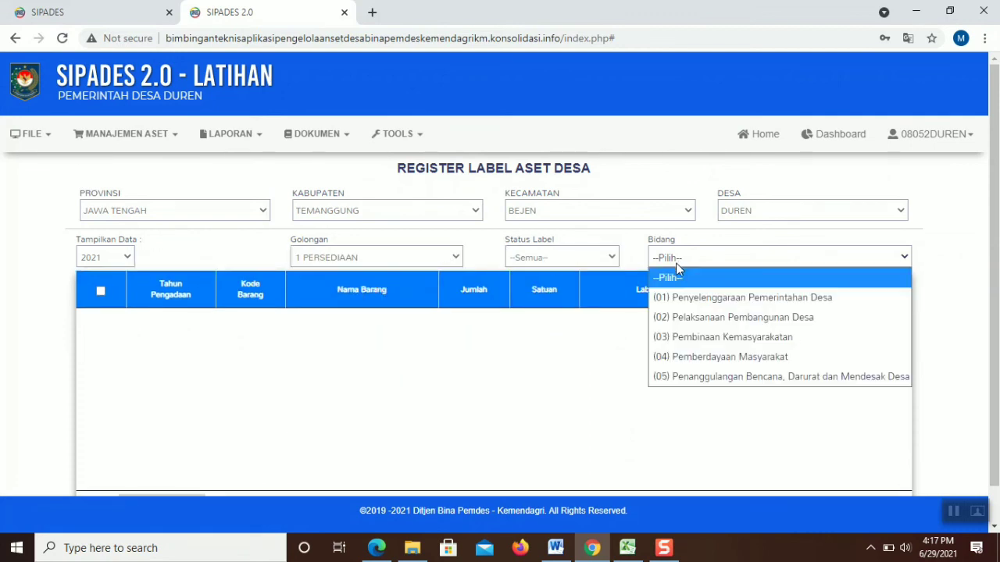
left_click(673, 317)
left_click(681, 261)
left_click(682, 296)
left_click(682, 261)
left_click(681, 337)
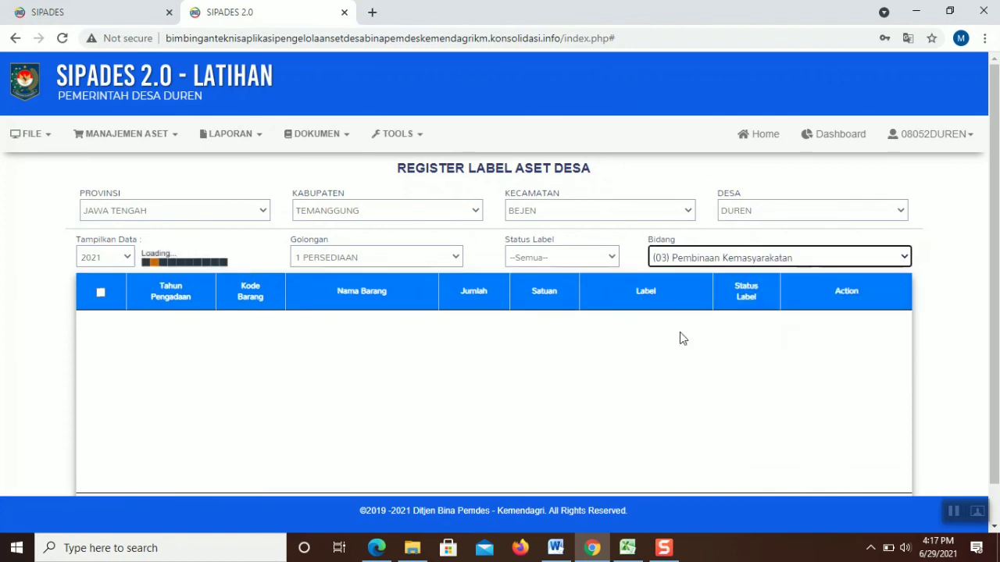
left_click(693, 263)
left_click(690, 356)
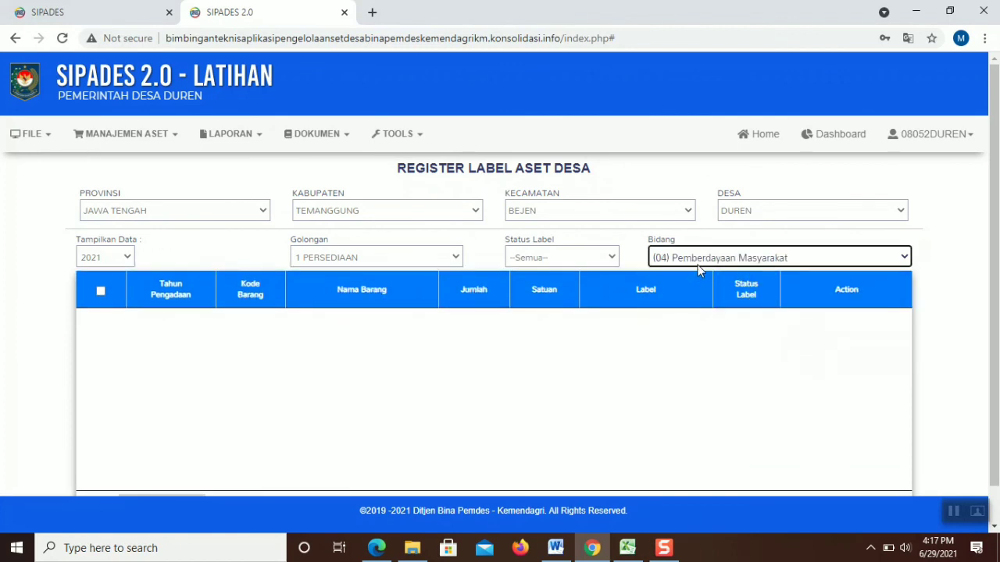
left_click(698, 260)
left_click(691, 376)
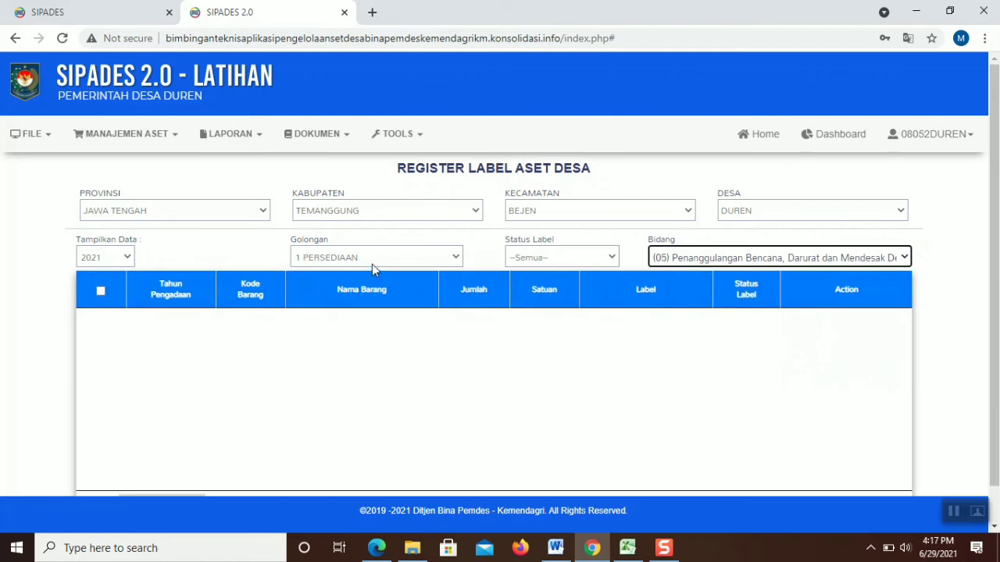
Reset Golongan to 'Pilih Golongan' and log out of the Duren village account
left_click(405, 261)
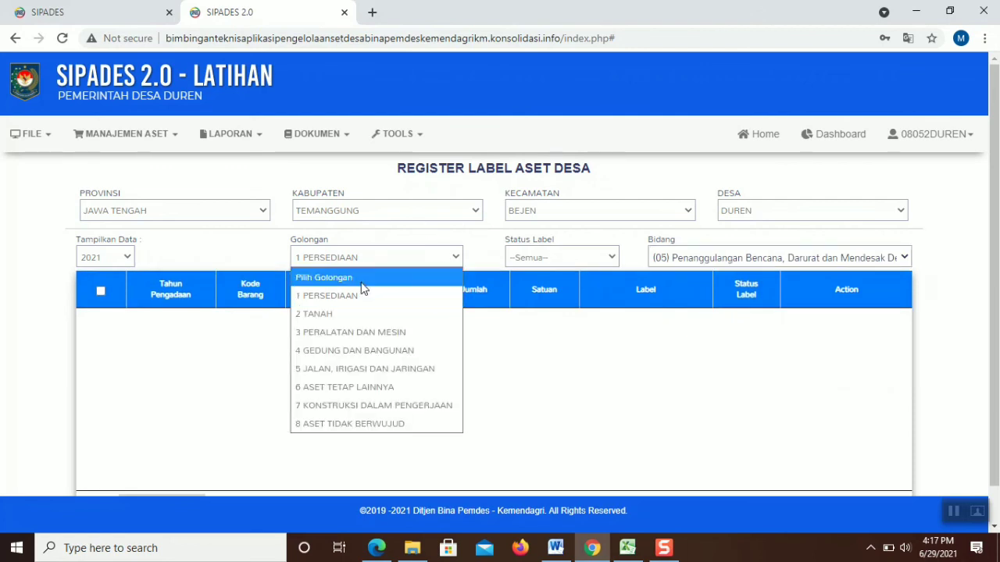
left_click(374, 273)
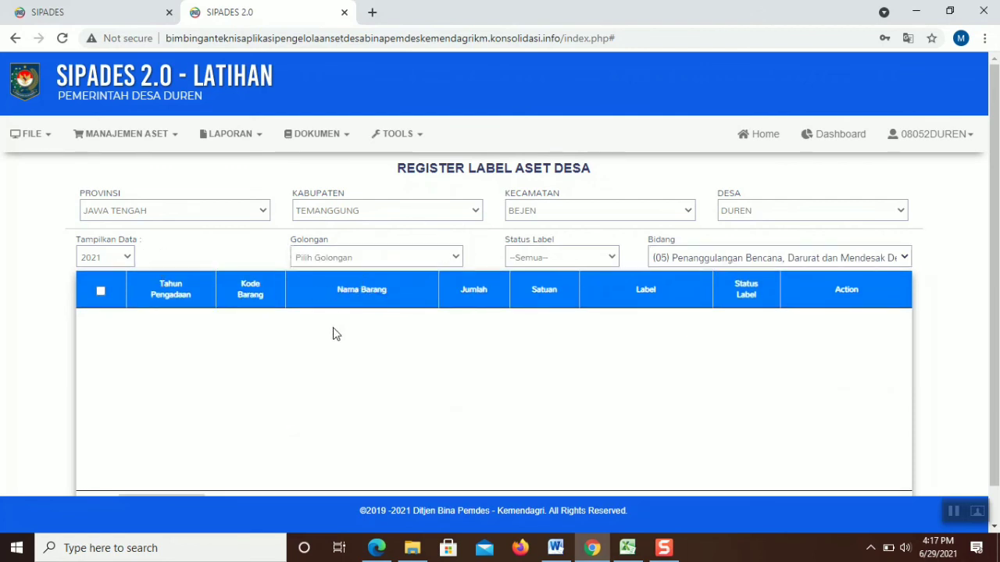
left_click(145, 144)
mouse_move(150, 208)
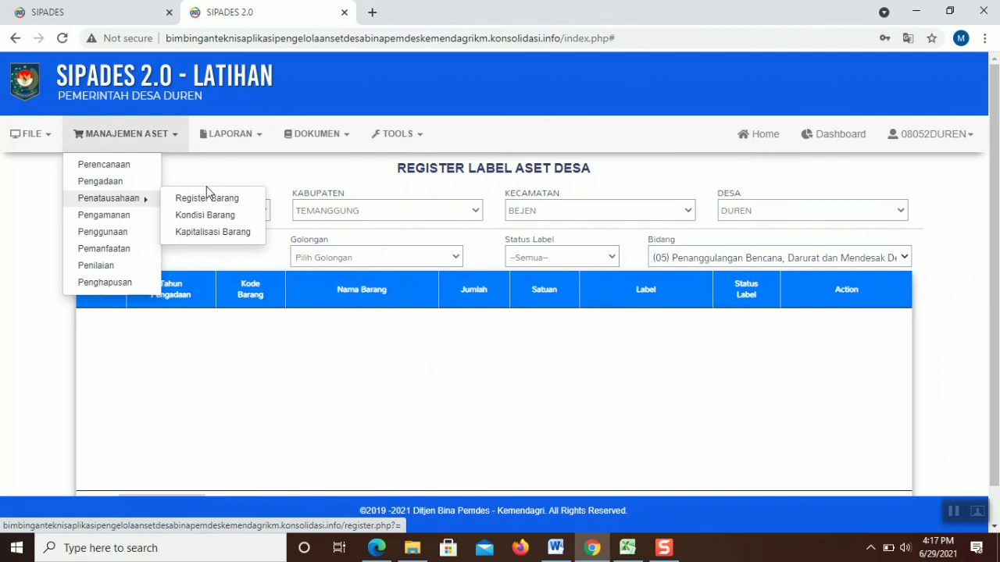
left_click(934, 135)
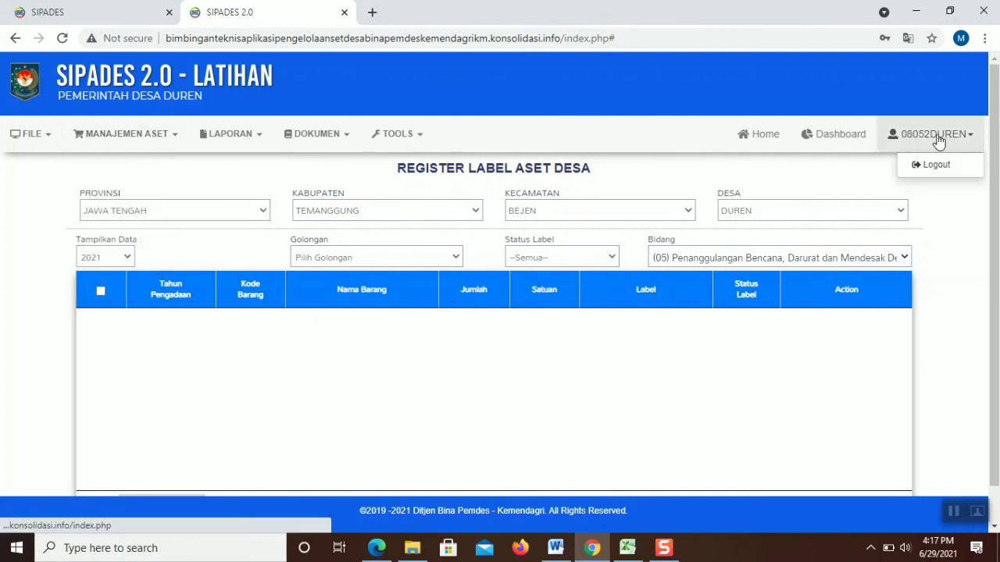
left_click(931, 175)
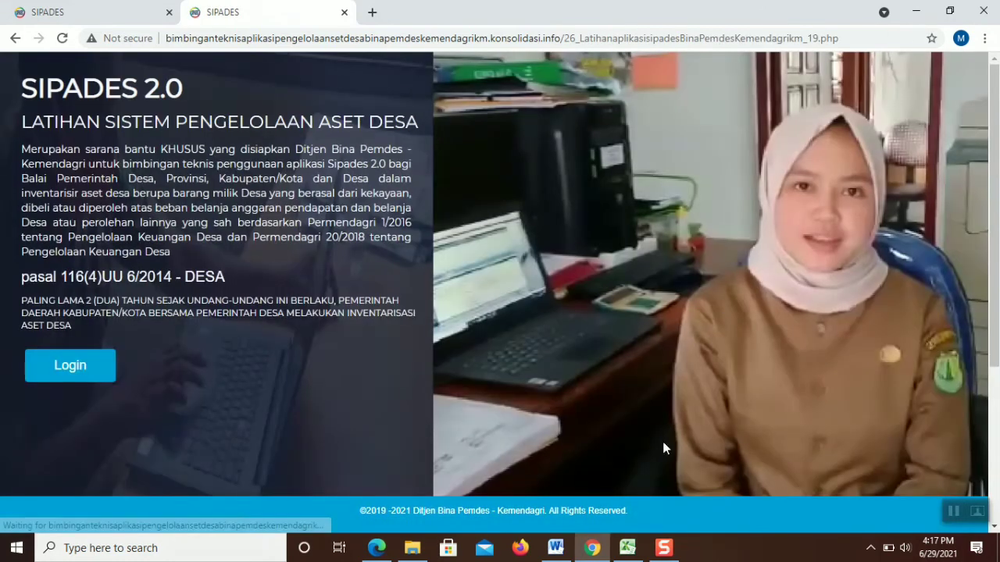
Copy the Bejen village user name from cell B3 of the Excel USER sheet
left_click(627, 534)
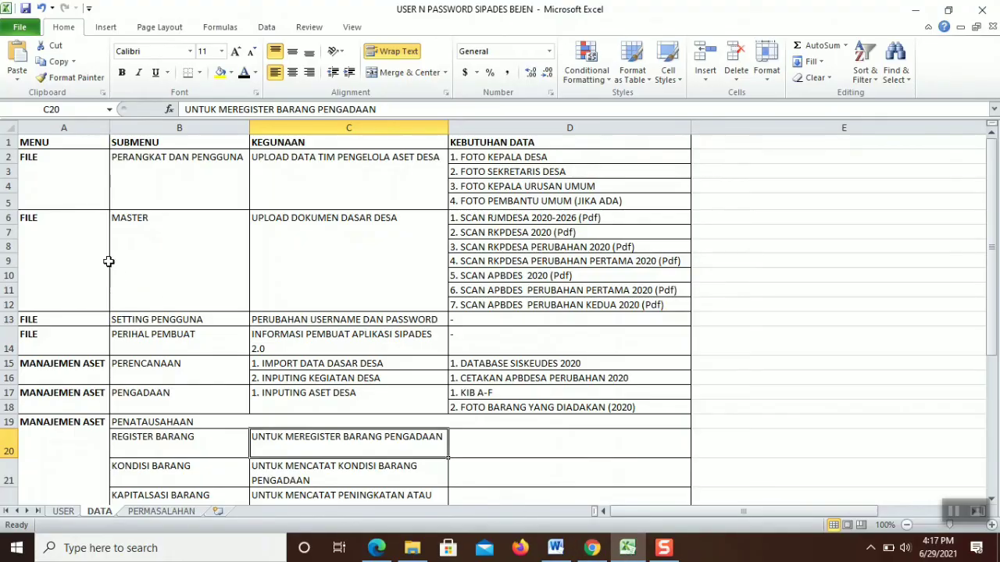
left_click(63, 512)
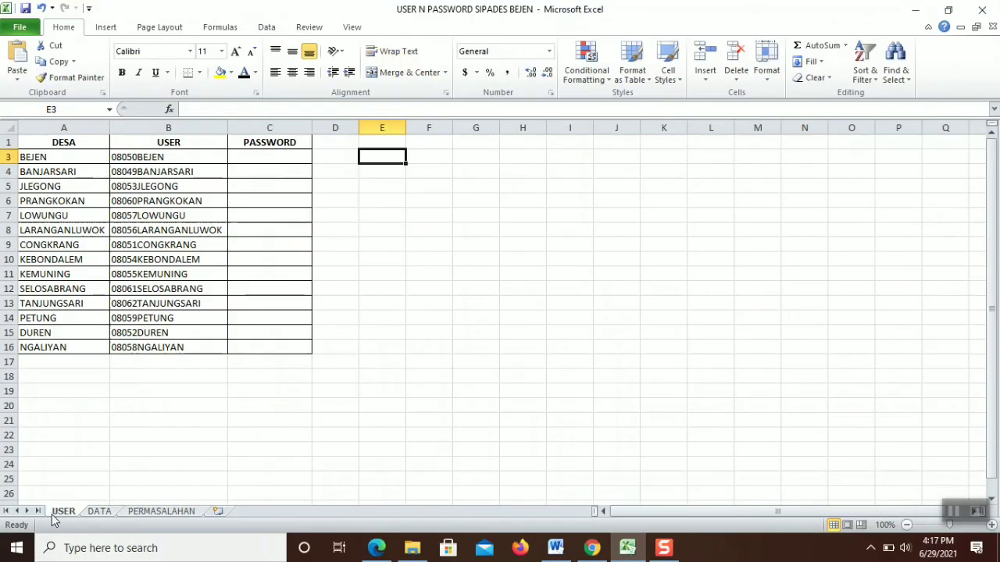
left_click(124, 157)
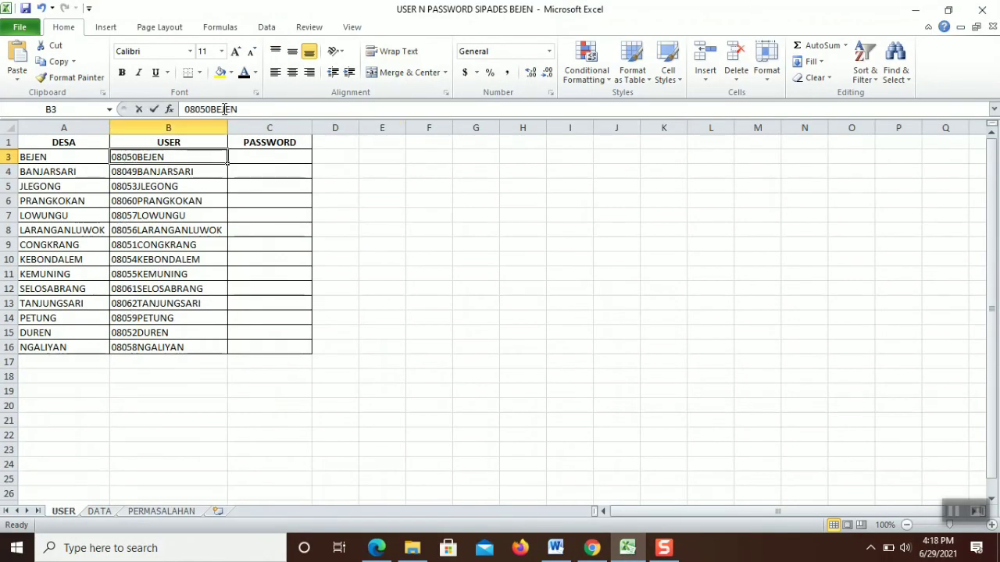
double_click(224, 110)
key("ctrl+c")
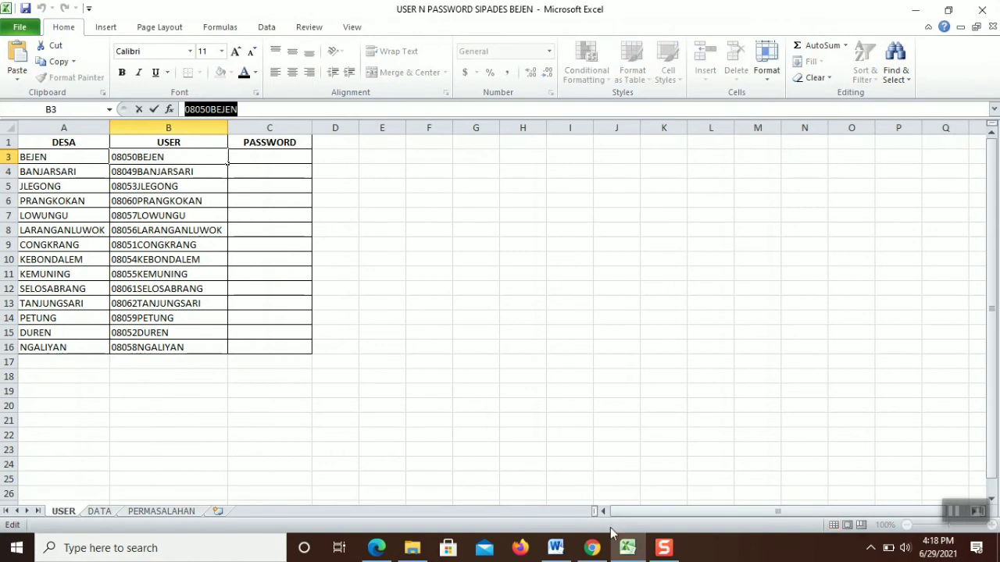
Paste the Bejen user name into the SIPADES login form's Nama Pengguna field
left_click(593, 548)
left_click(70, 365)
left_click(420, 283)
key("ctrl+v")
left_click(428, 329)
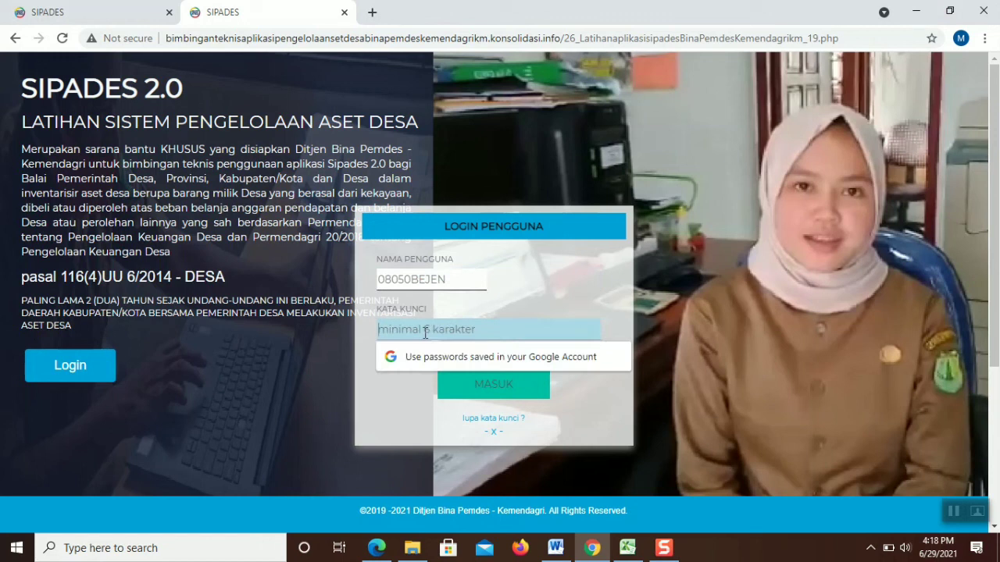
Enter the Bejen account password and sign in to the Pemerintah Desa Bejen LATIHAN page
type("••")
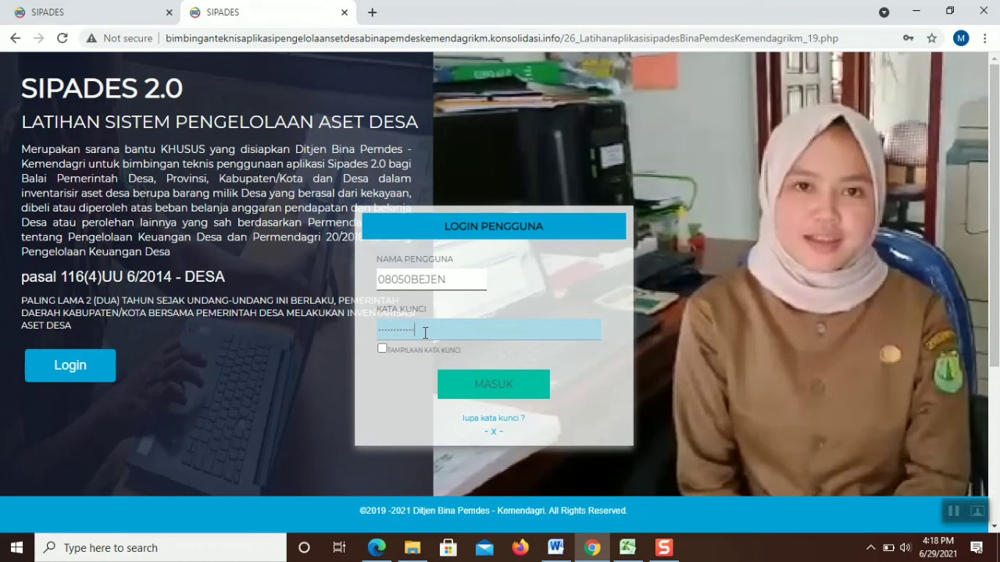
left_click(492, 395)
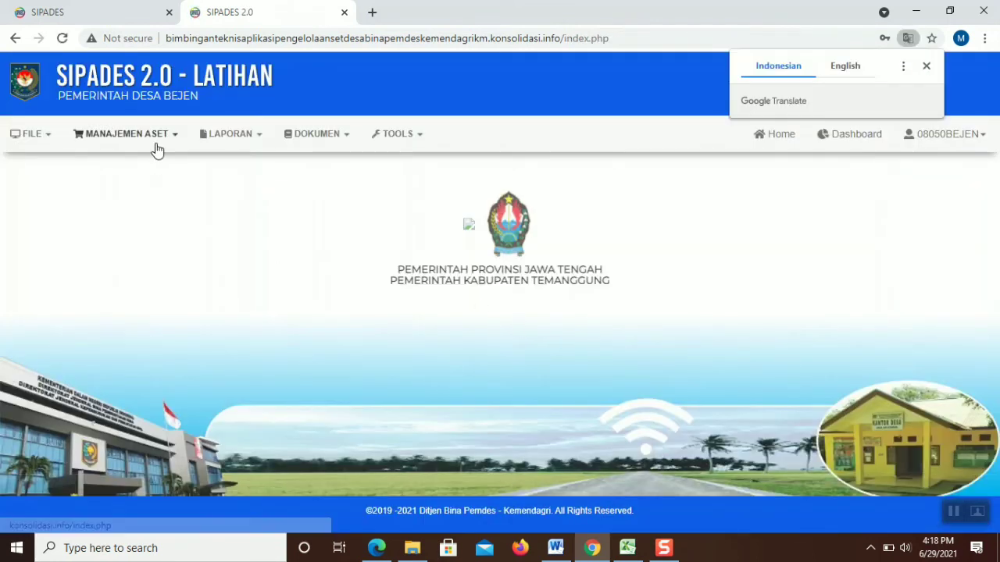
Register label 4.01.01.01.00001 for Gedung Pendidikan PAUD in Register Barang and tick its row
left_click(153, 142)
mouse_move(143, 198)
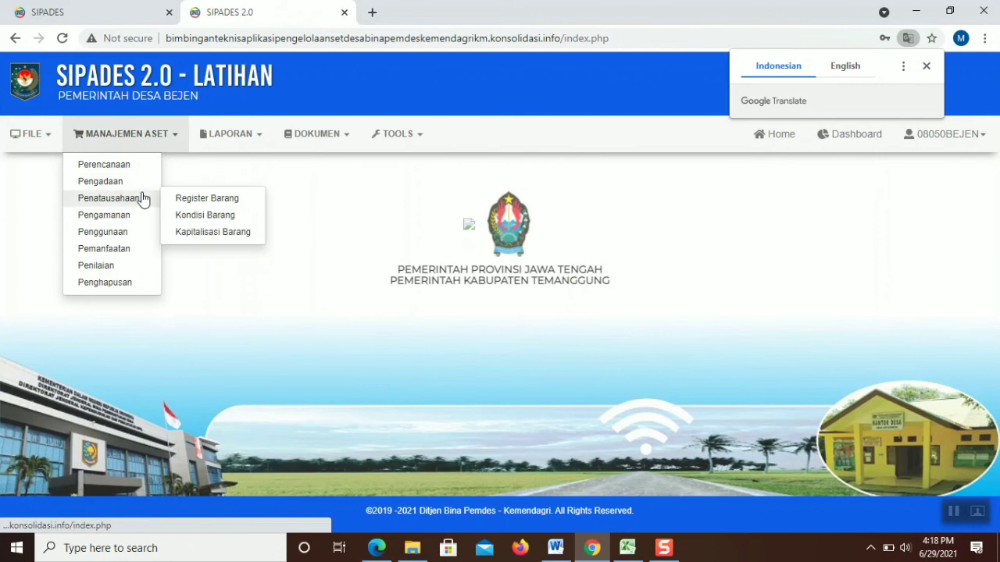
left_click(185, 197)
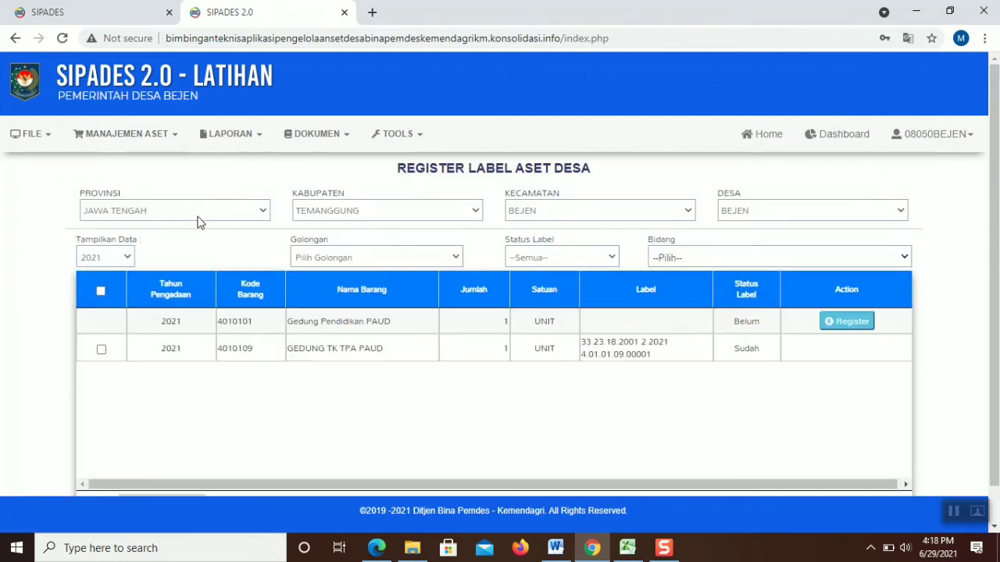
left_click(376, 259)
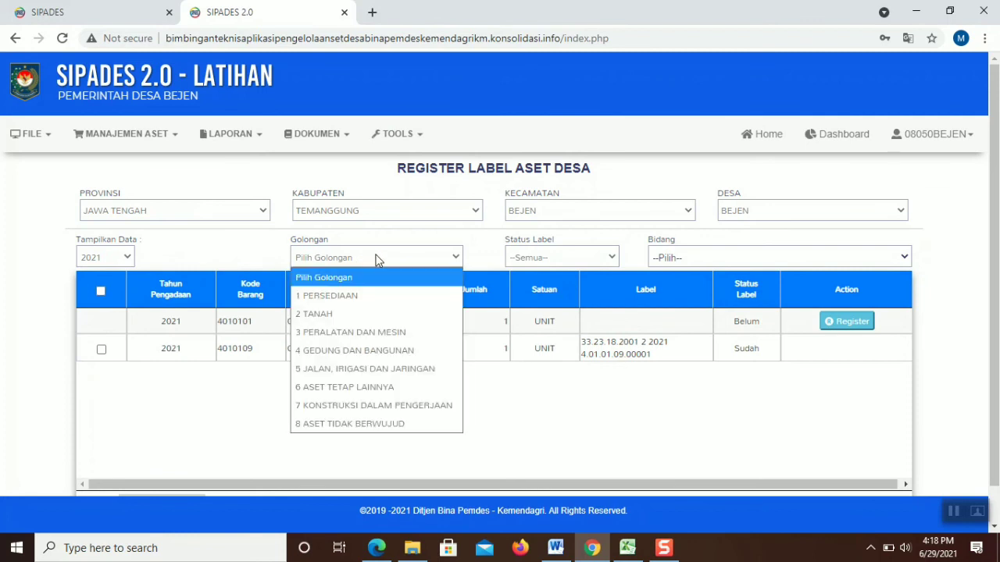
left_click(376, 259)
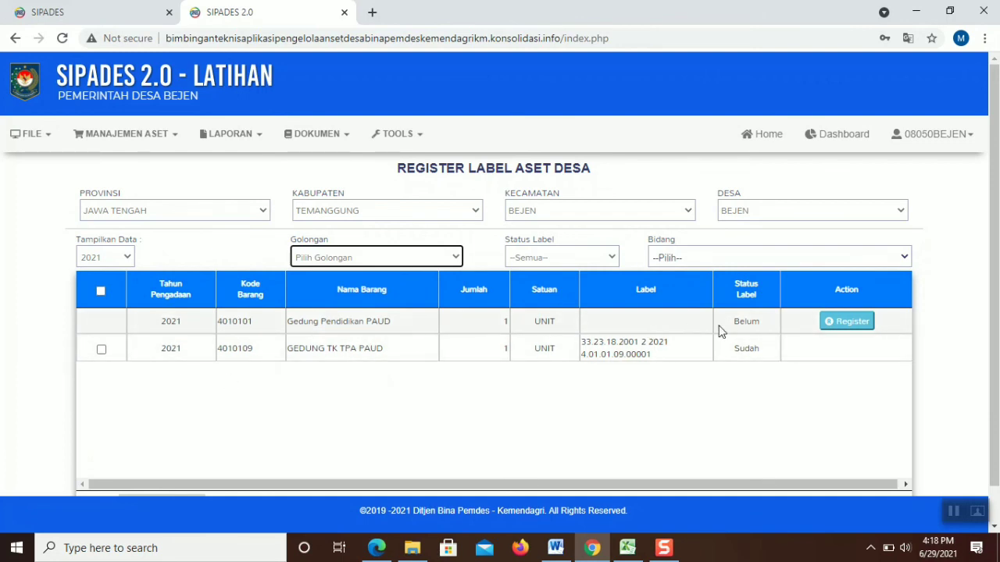
scroll(943, 265, "down", 1)
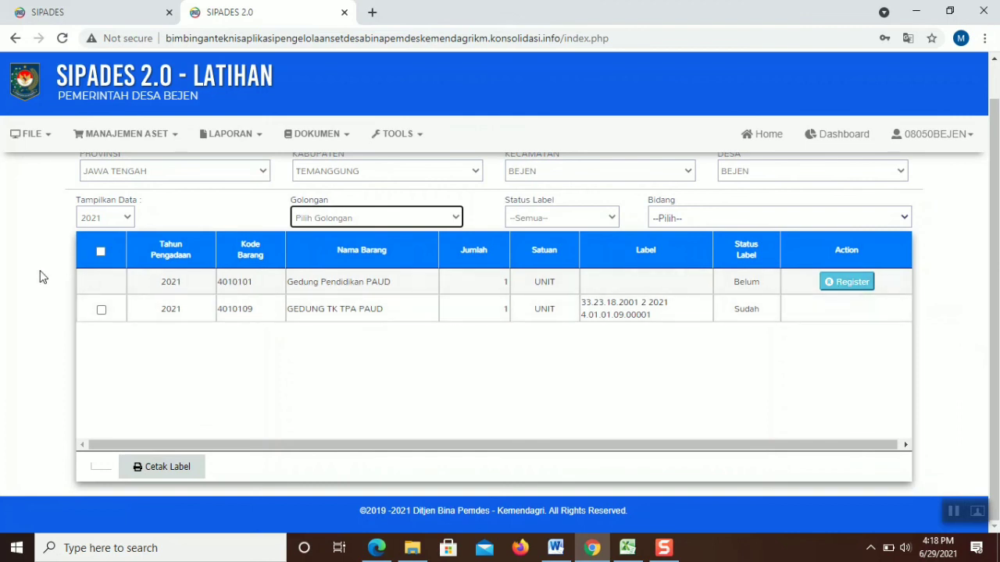
left_click(840, 286)
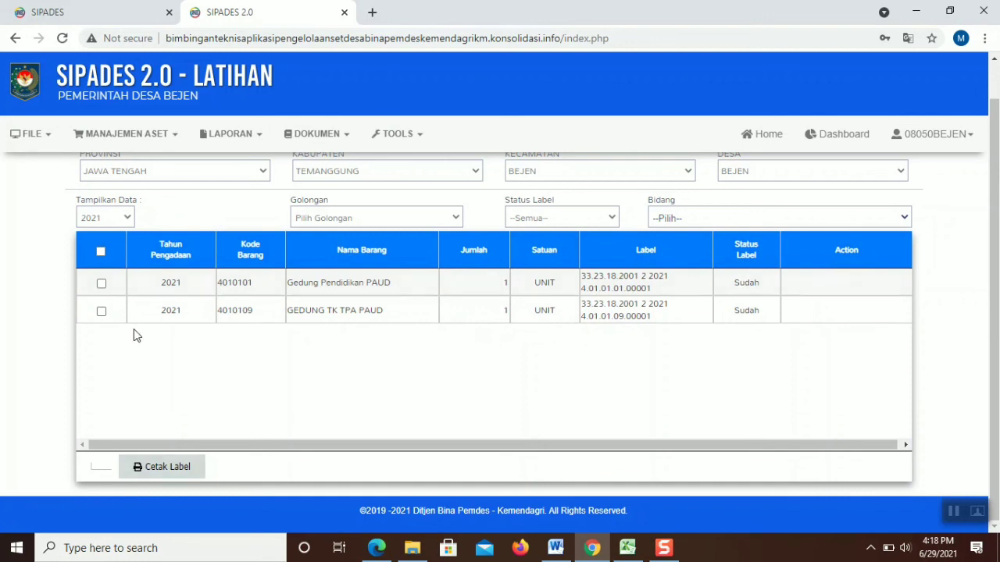
left_click(101, 283)
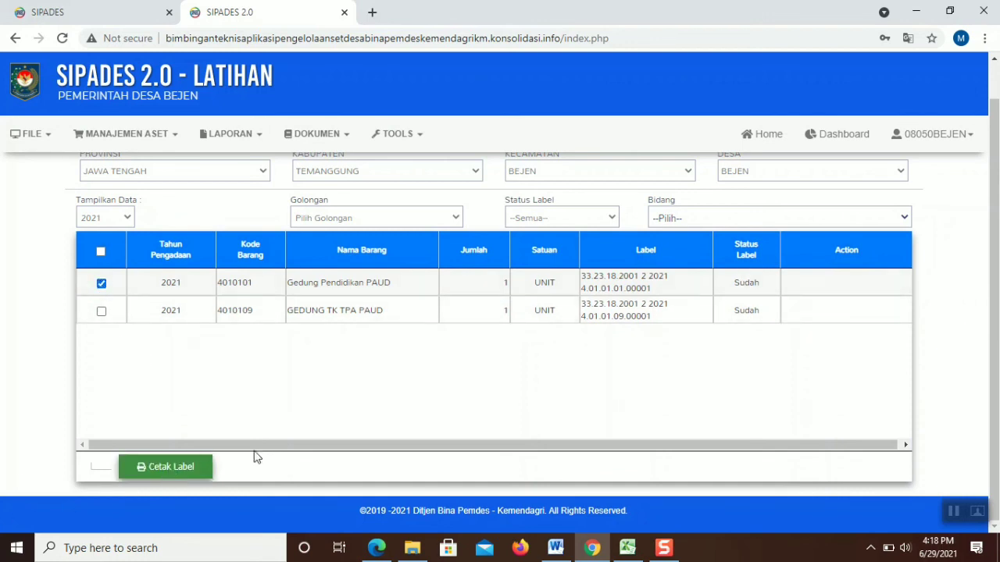
Try printing the Gedung Pendidikan PAUD label twice; both fail with an FPDF image error
left_click(181, 473)
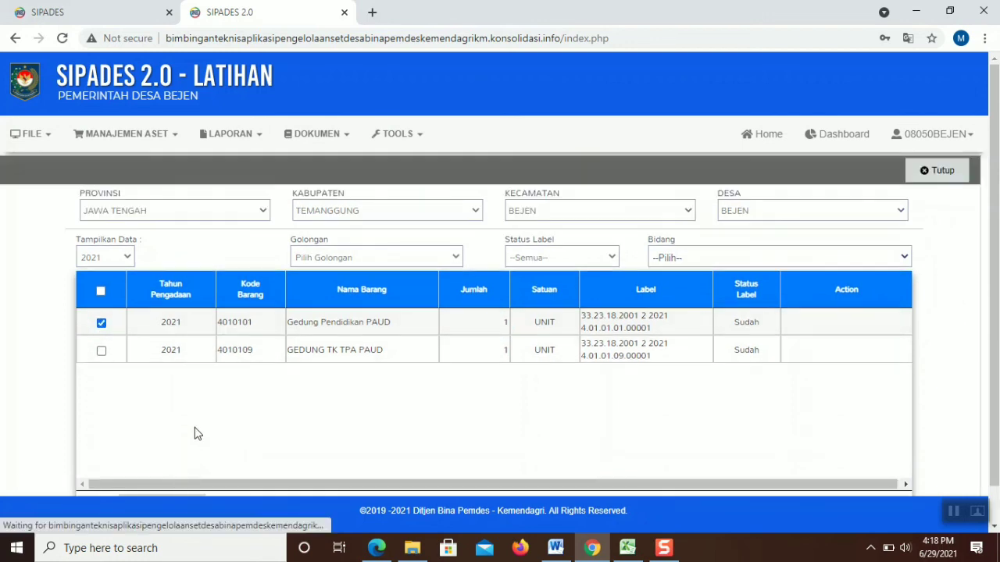
left_click(934, 170)
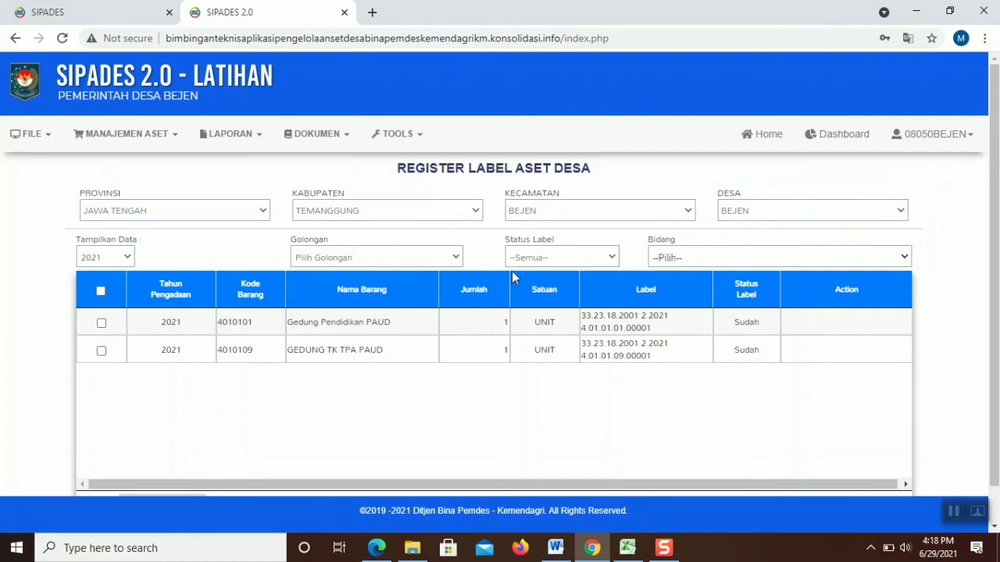
left_click(101, 323)
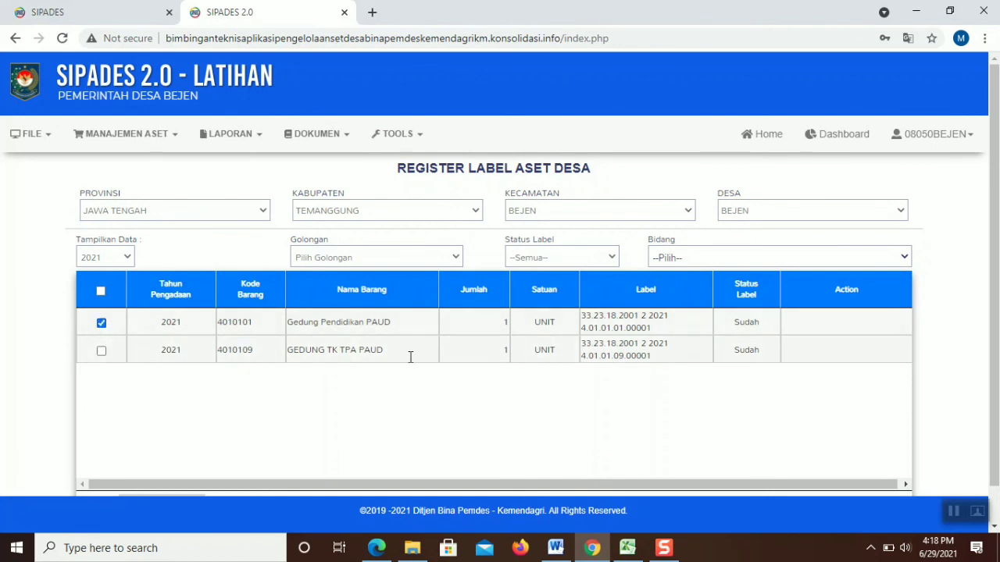
scroll(969, 286, "down", 1)
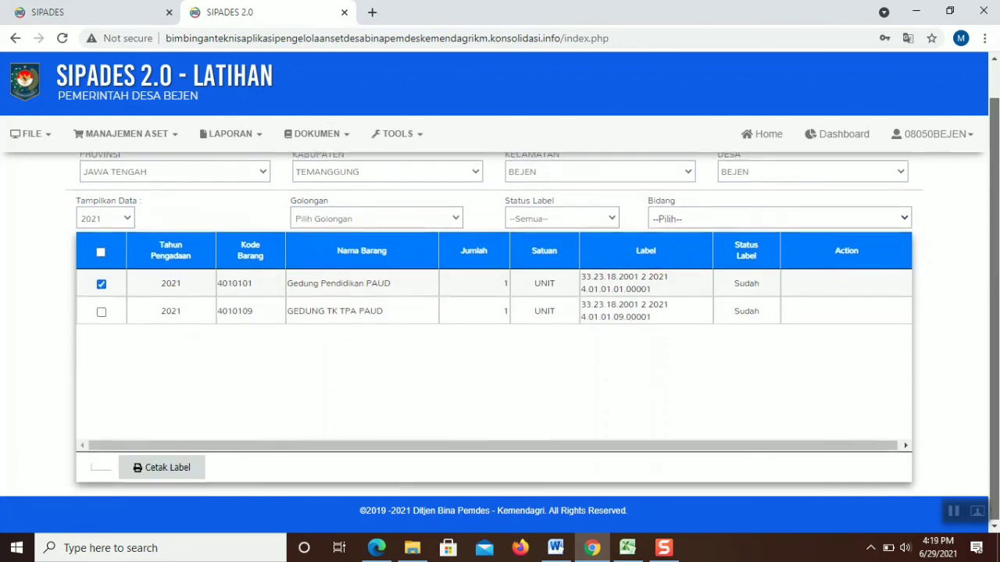
left_click(178, 466)
left_click(71, 378)
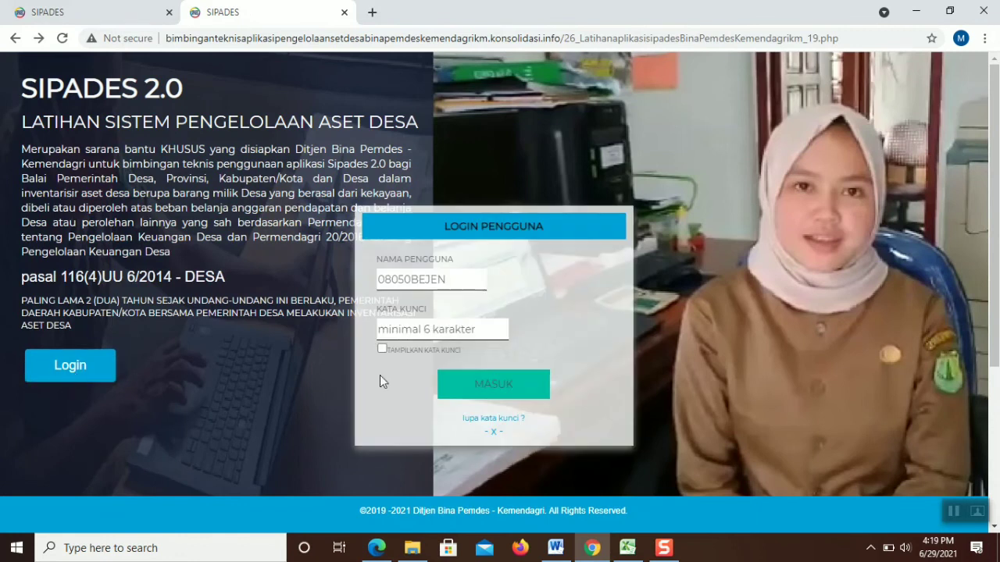
Sign back in to SIPADES with the Bejen account password
left_click(431, 336)
type("•••")
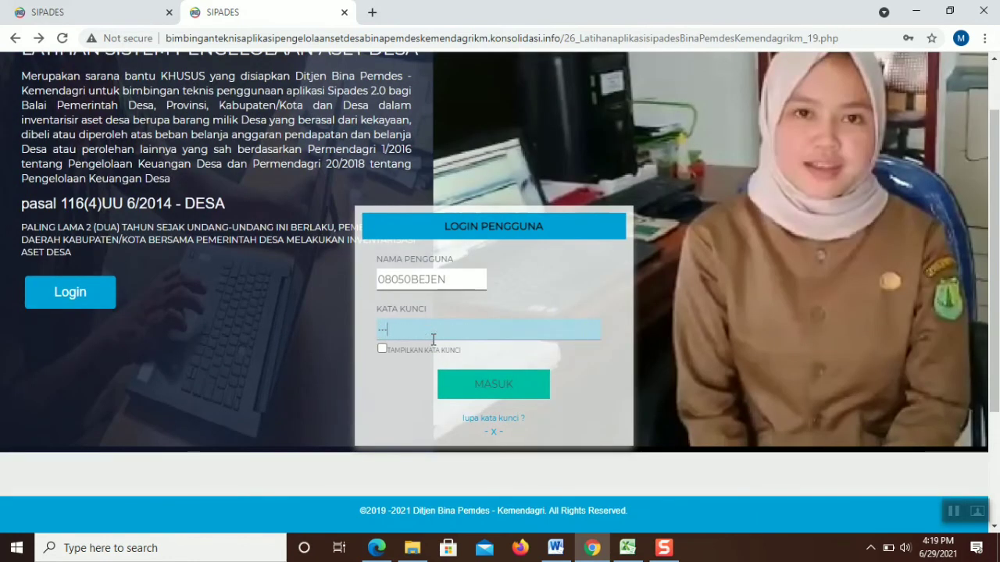
type("••")
left_click(469, 377)
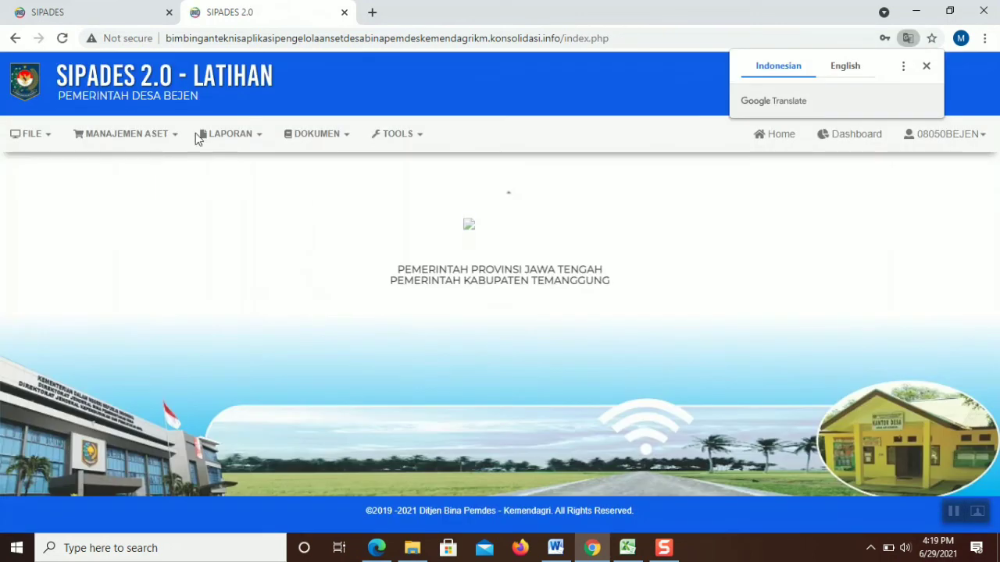
Retry printing the Gedung Pendidikan PAUD label from Register Barang, then go back after the FPDF error
mouse_move(177, 136)
mouse_move(144, 201)
left_click(185, 204)
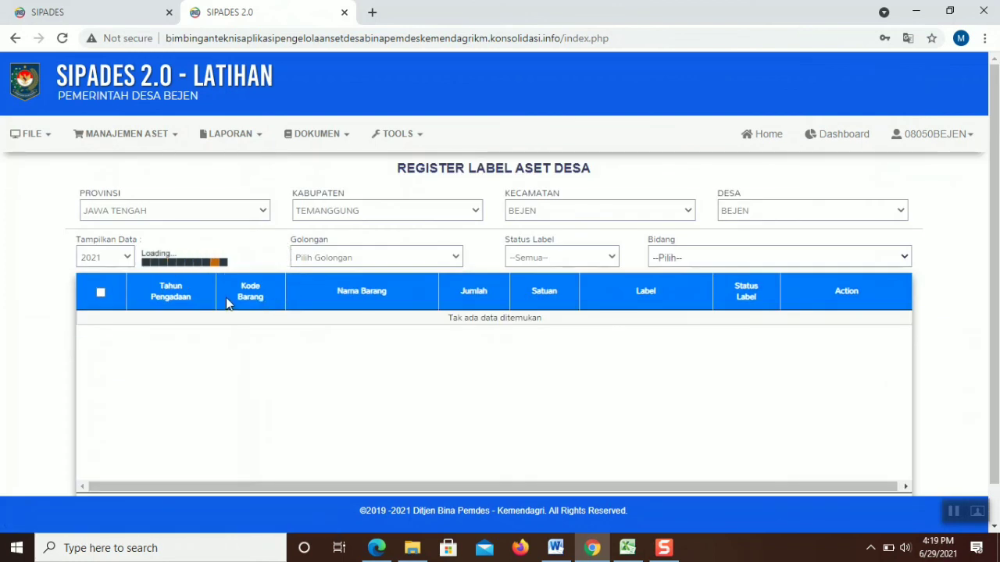
left_click(101, 323)
scroll(994, 286, "down", 1)
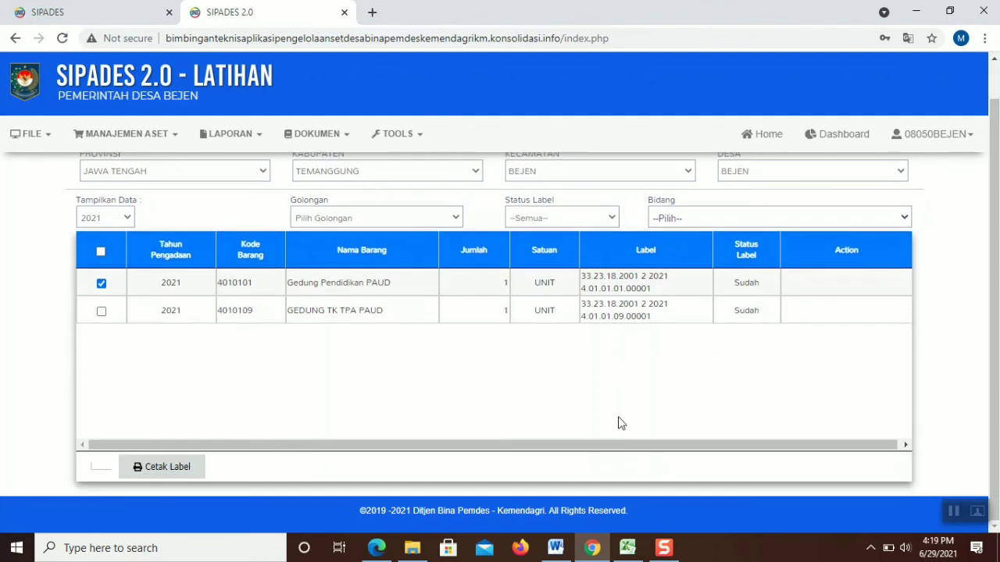
left_click(191, 471)
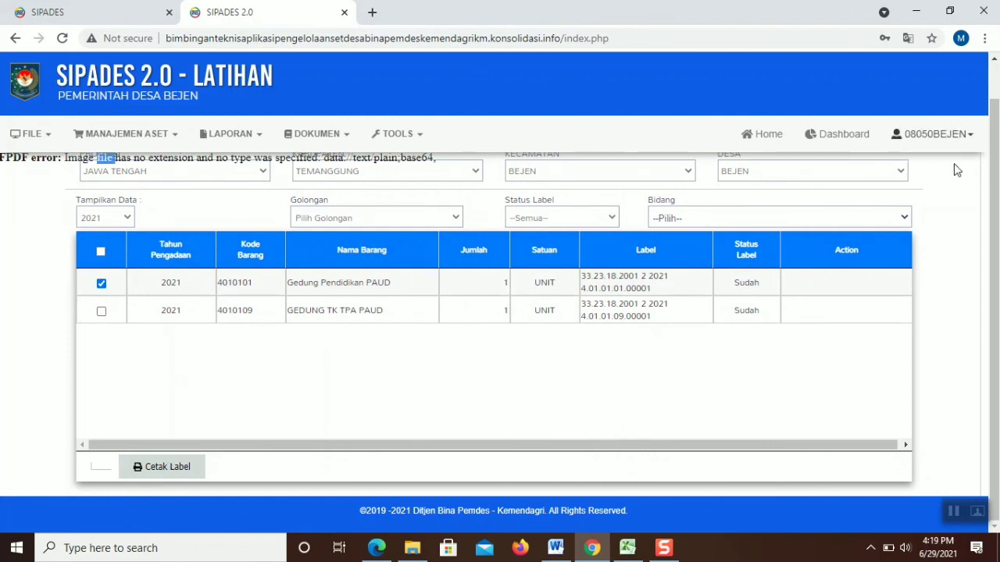
key("alt+Left")
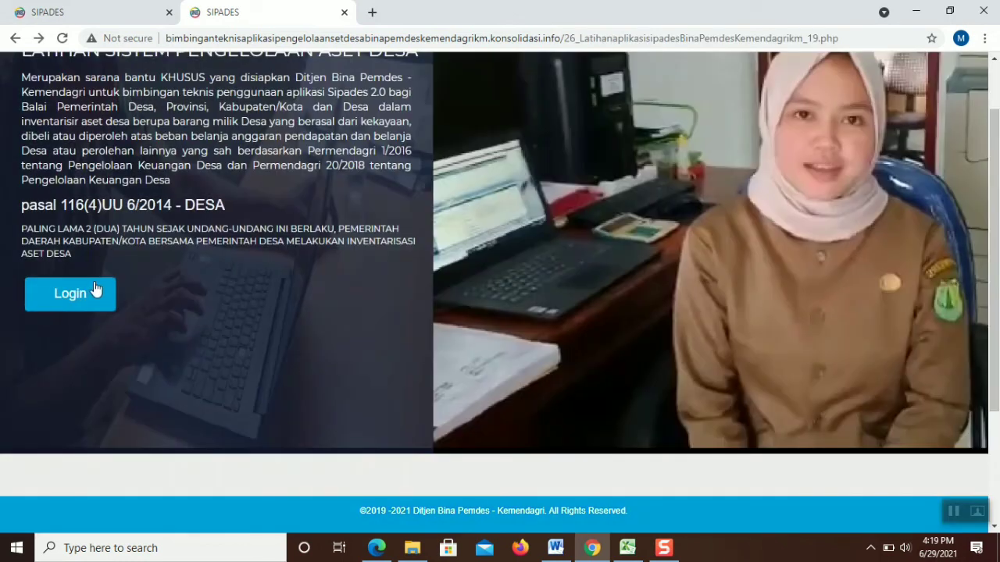
Attempt a login, which is rejected with 'User anda belum terdaftar', and dismiss the alert
left_click(94, 290)
left_click(443, 331)
type("1")
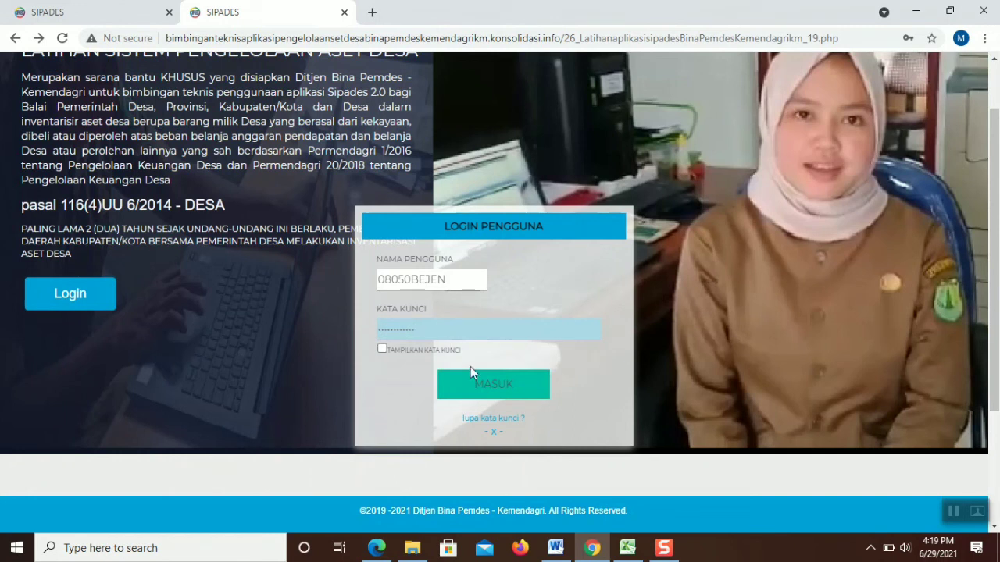
left_click(480, 391)
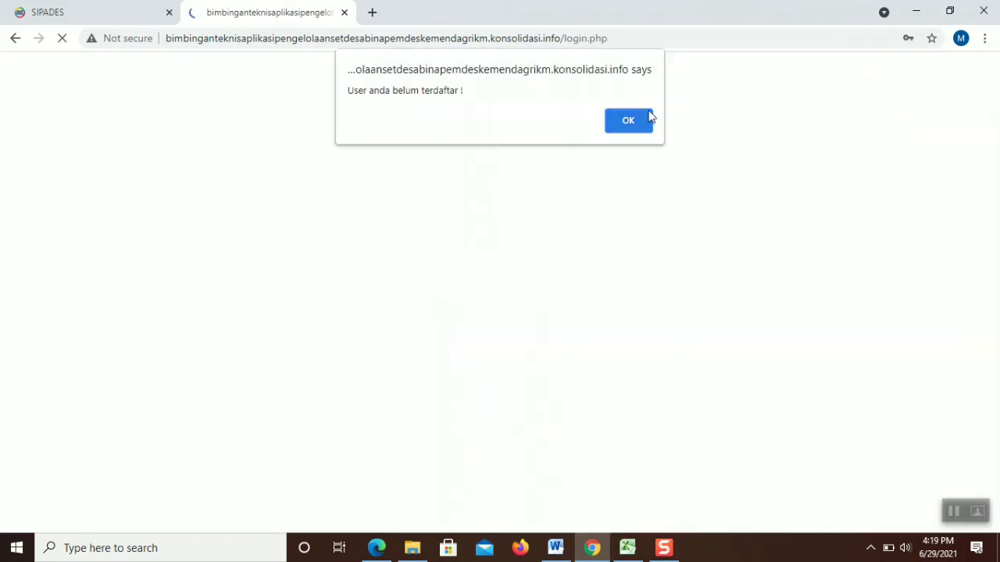
left_click(629, 120)
Re-enter the password and sign in to the Desa Bejen LATIHAN dashboard
left_click(45, 297)
left_click(434, 331)
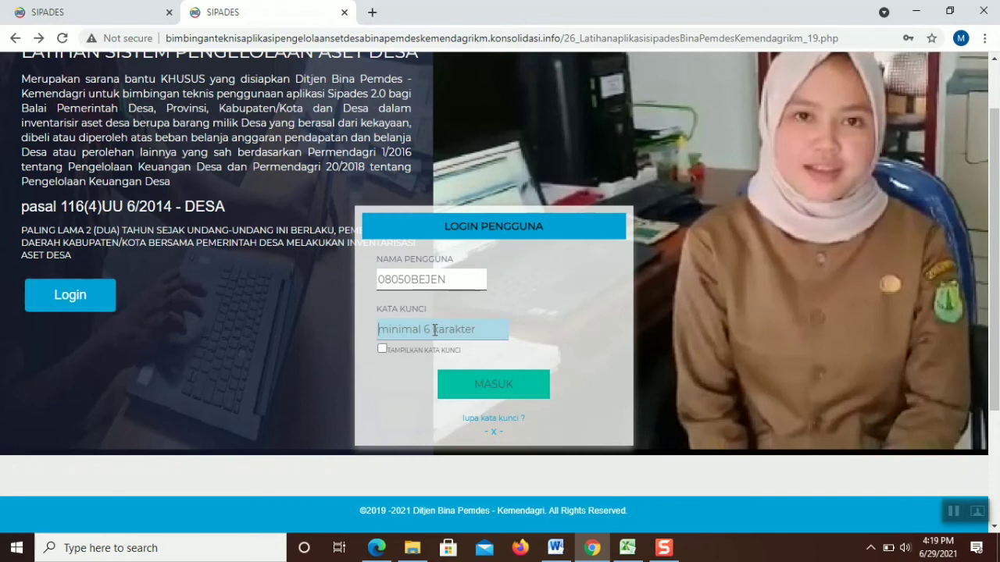
type("1")
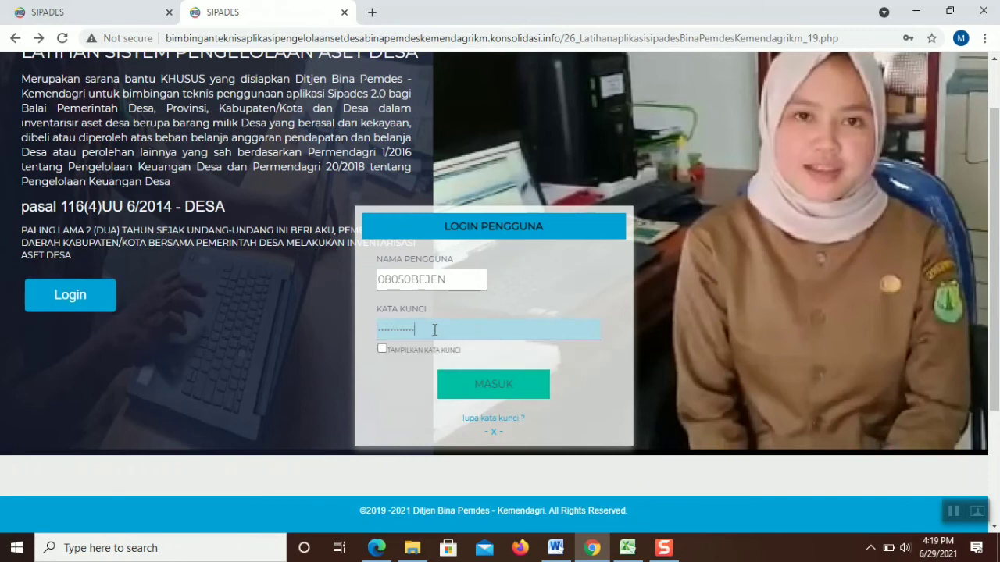
left_click(474, 357)
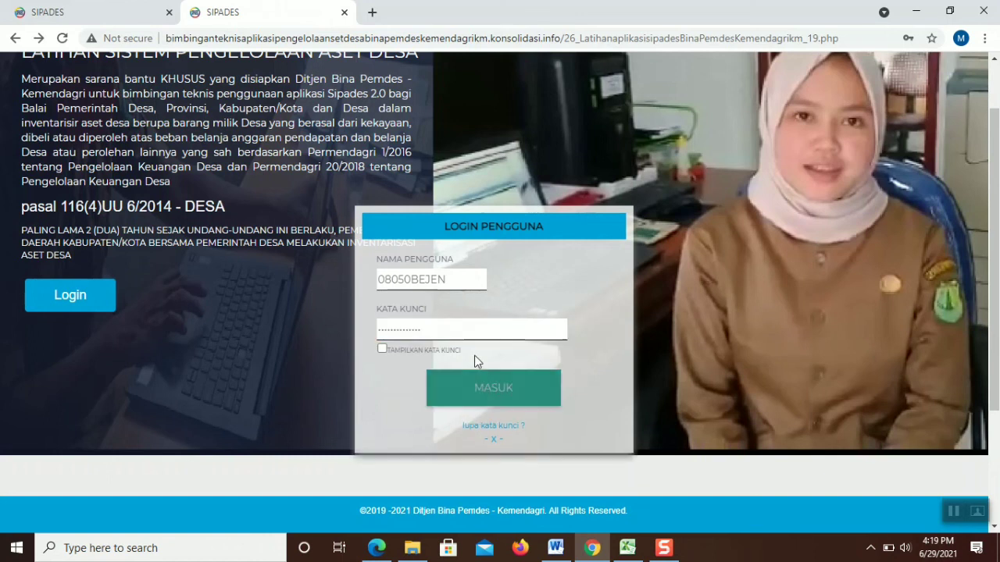
left_click(473, 376)
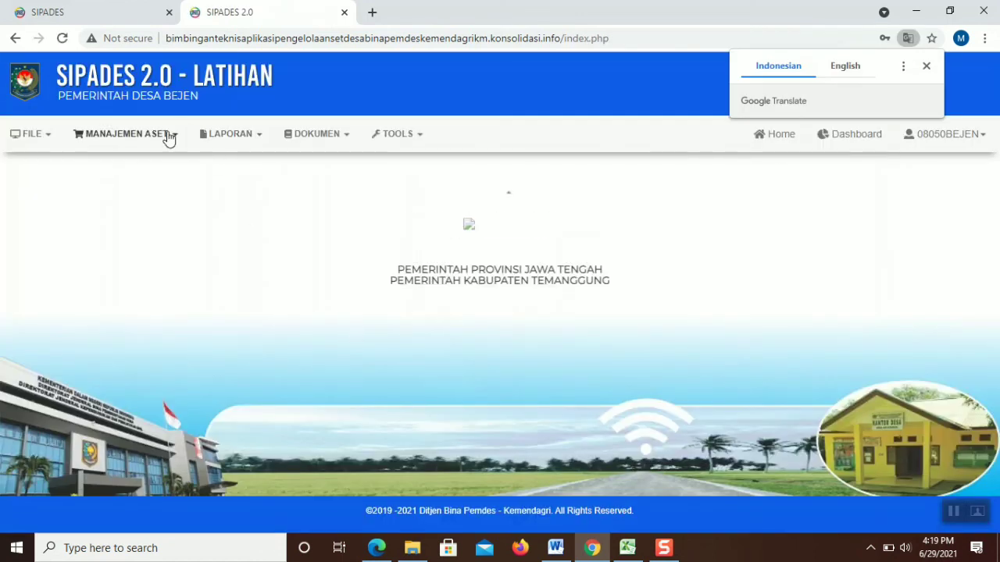
left_click(169, 139)
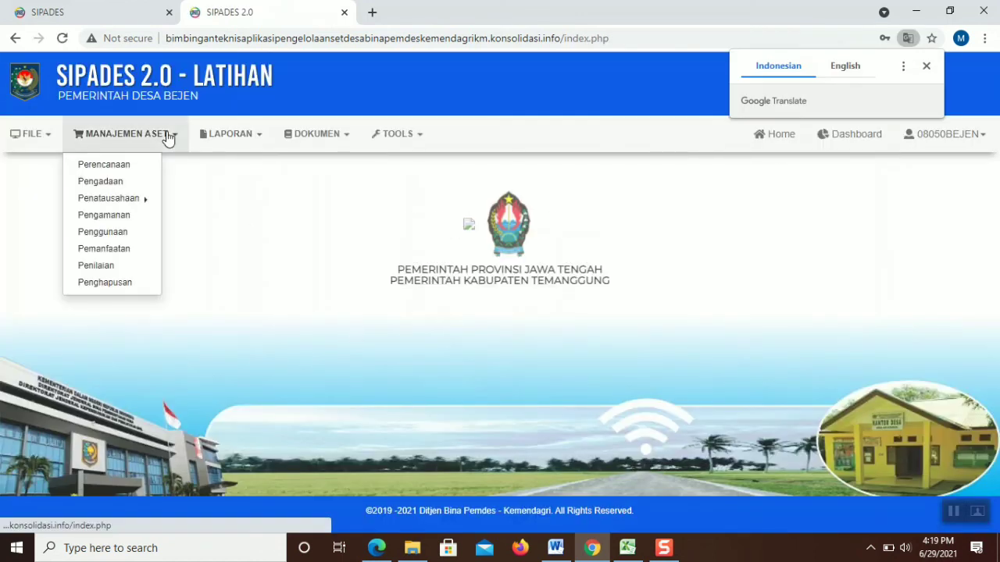
Open the Kondisi Barang status page and check the Tahun Pengadaan year list without choosing
mouse_move(143, 202)
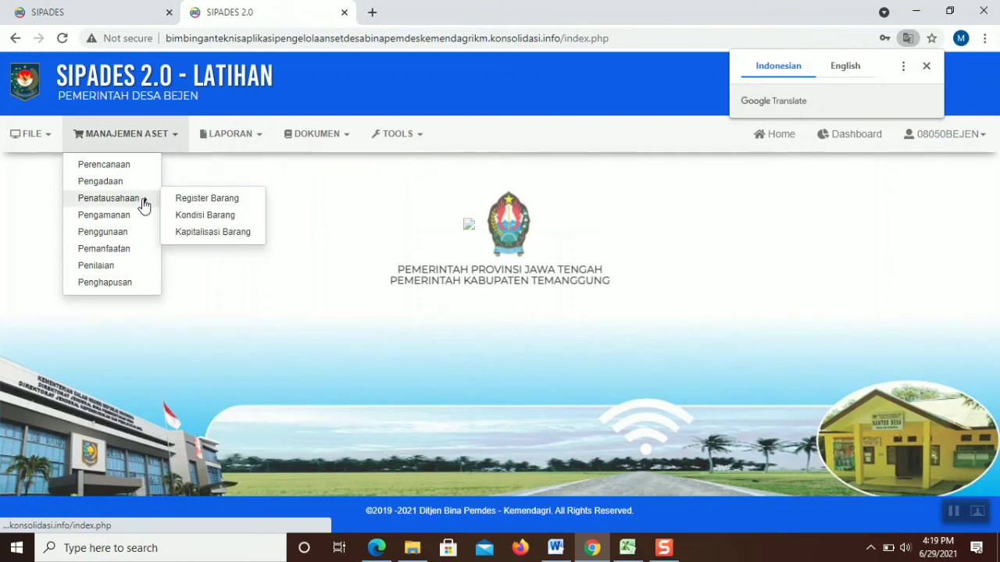
left_click(215, 217)
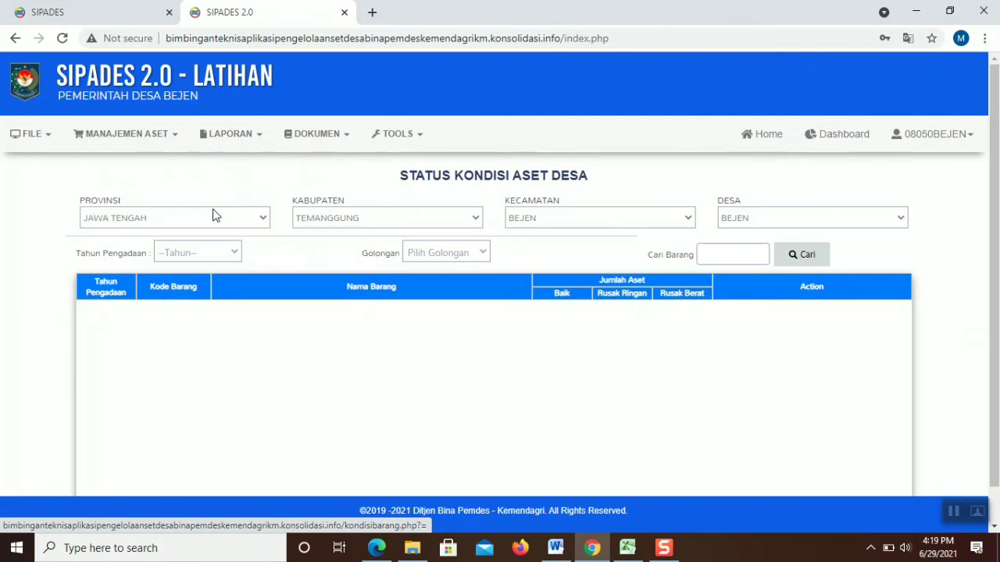
left_click(228, 253)
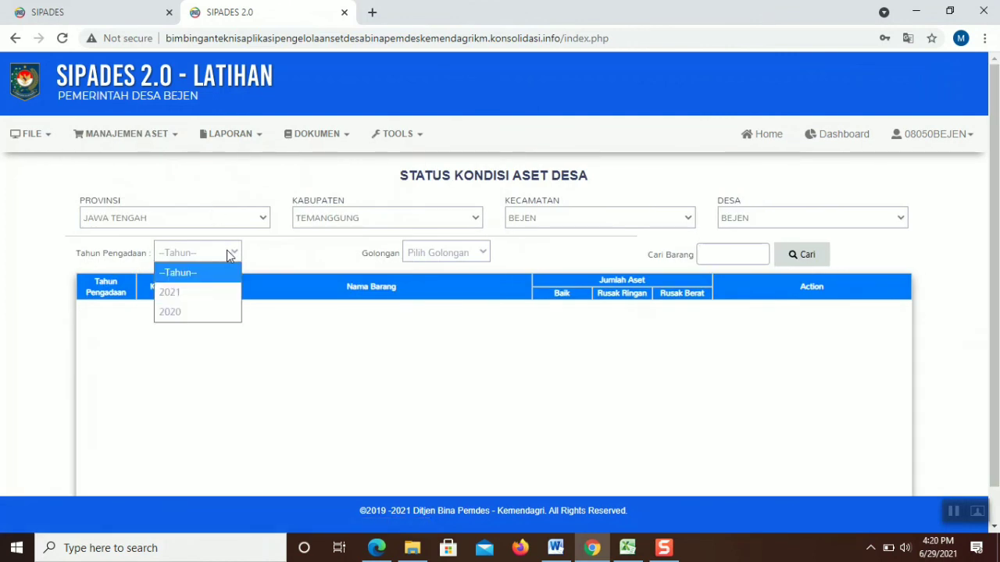
left_click(228, 255)
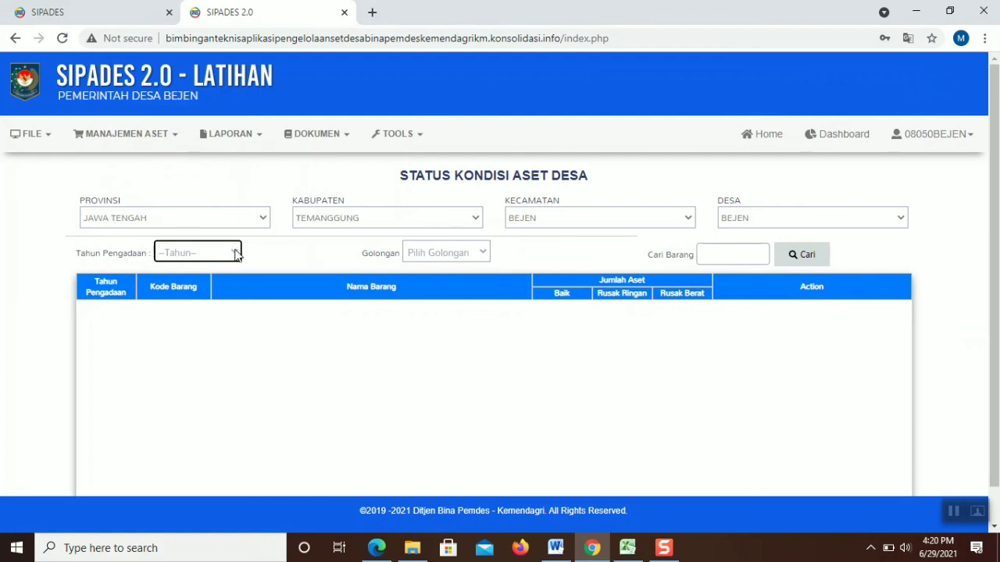
Check the account menu, then go to the Pengadaan procurement list
left_click(966, 150)
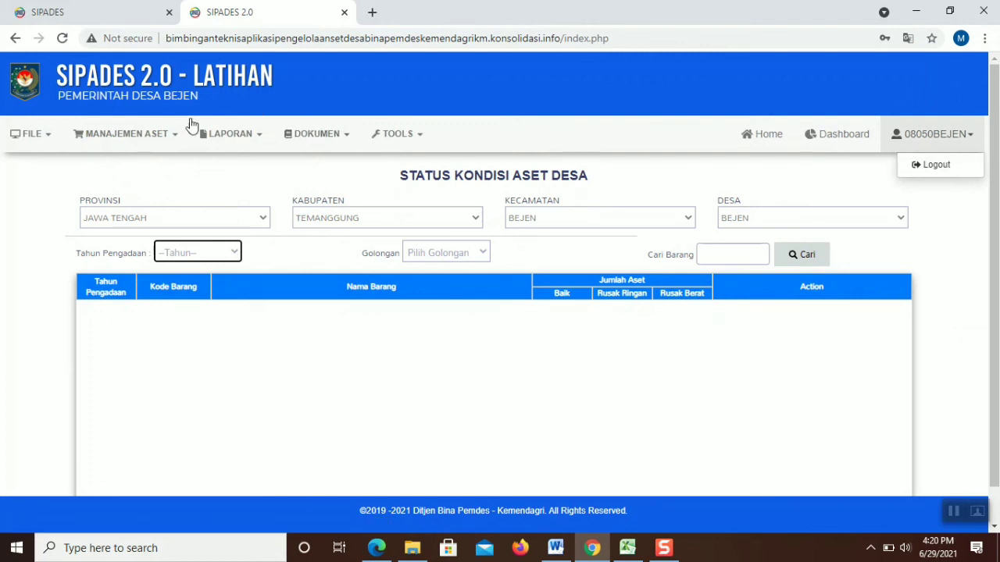
left_click(168, 133)
left_click(139, 188)
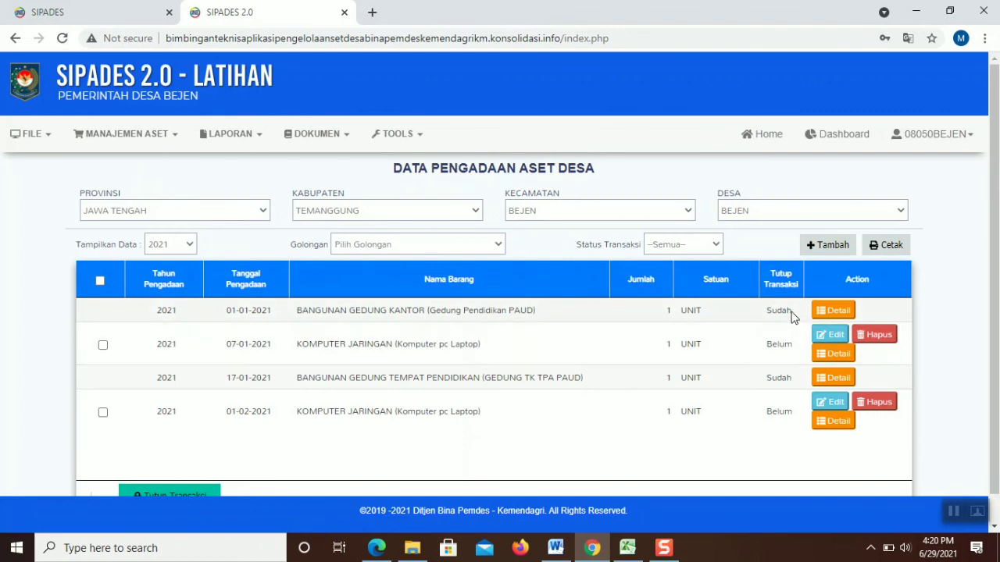
Open the 07-01-2021 Komputer pc Laptop procurement (Rp 10.000.000) for editing and review its Type Bangunan choices
left_click(840, 335)
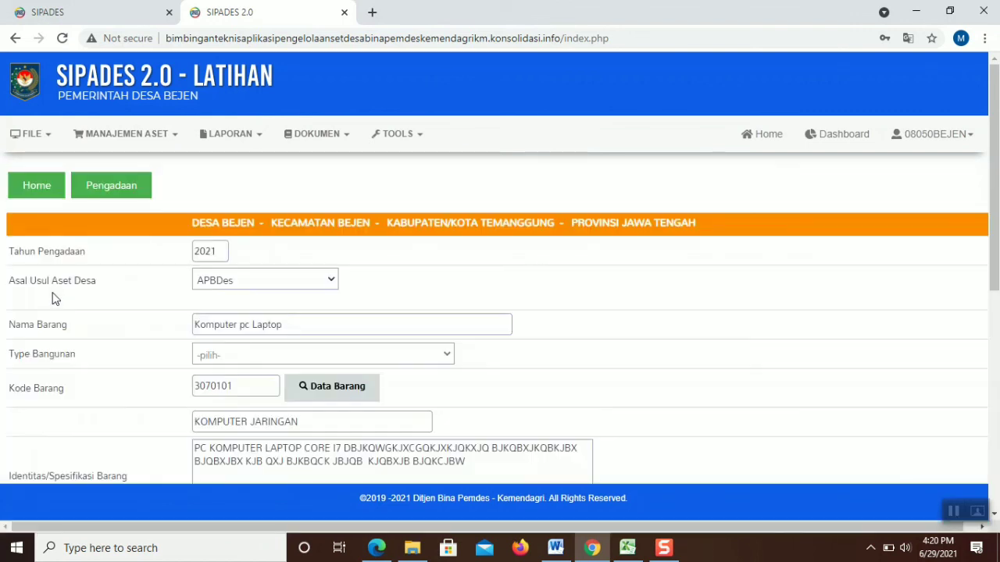
left_click(246, 361)
left_click(246, 361)
left_click(246, 361)
left_click(246, 361)
left_click(246, 361)
left_click(246, 361)
left_click(246, 361)
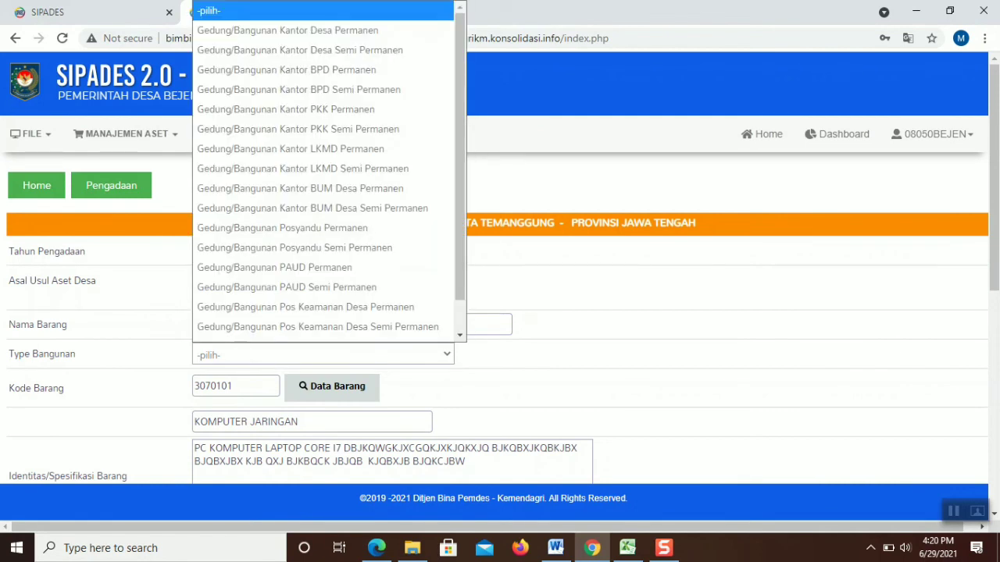
scroll(297, 435, "down", 7)
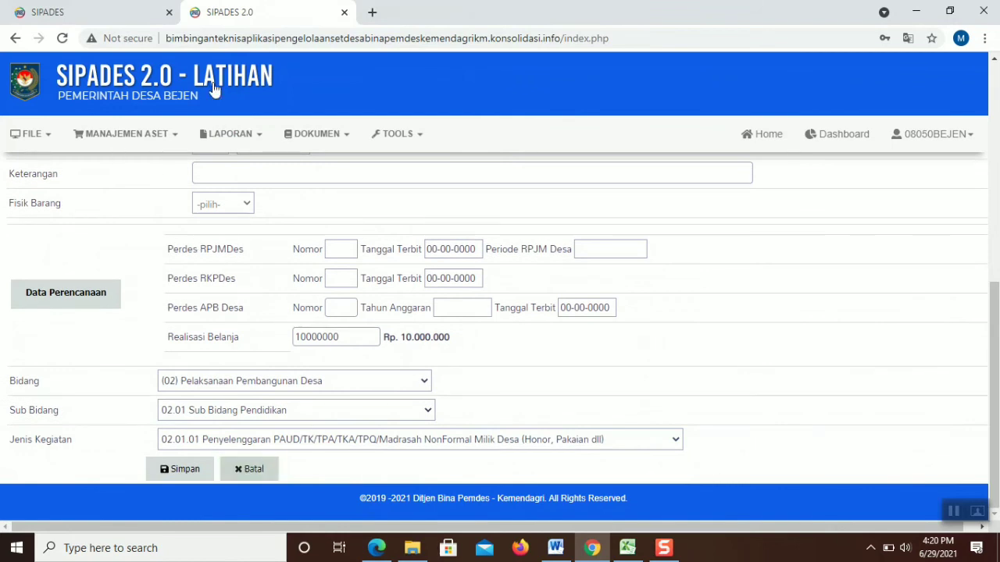
Glance at the other SIPADES tab, then leave the form for the home page without saving
left_click(161, 7)
left_click(205, 6)
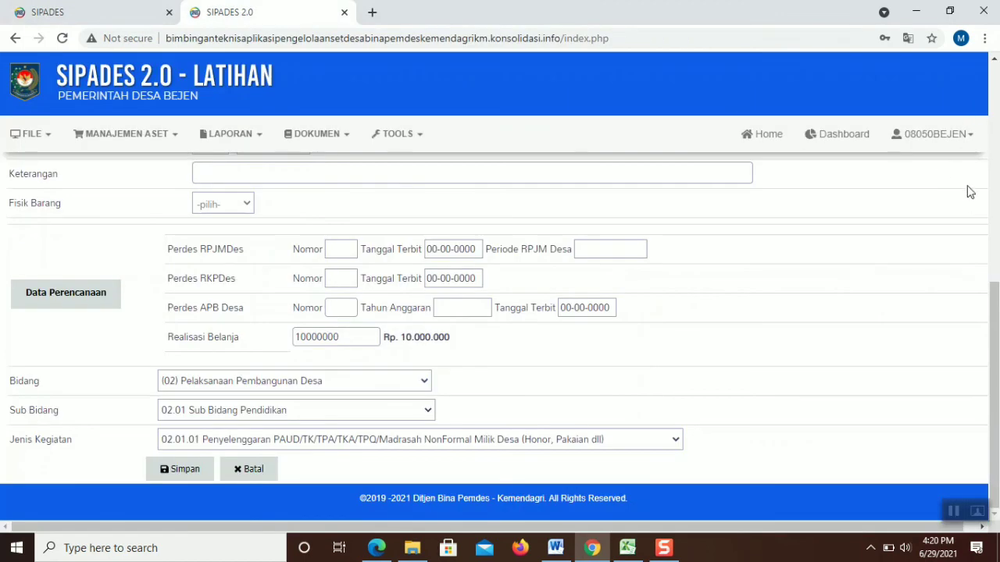
left_click(961, 139)
left_click(956, 146)
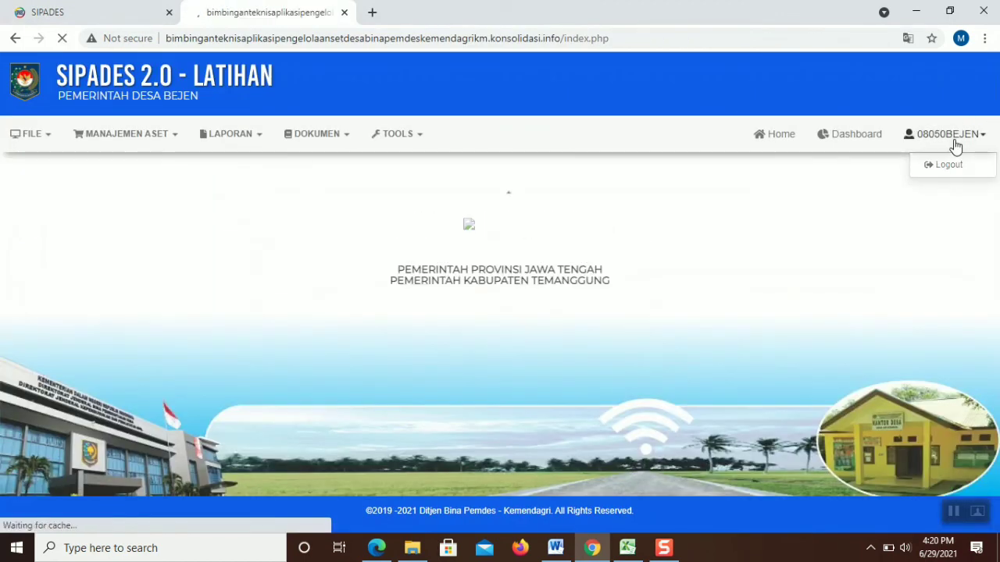
left_click(947, 165)
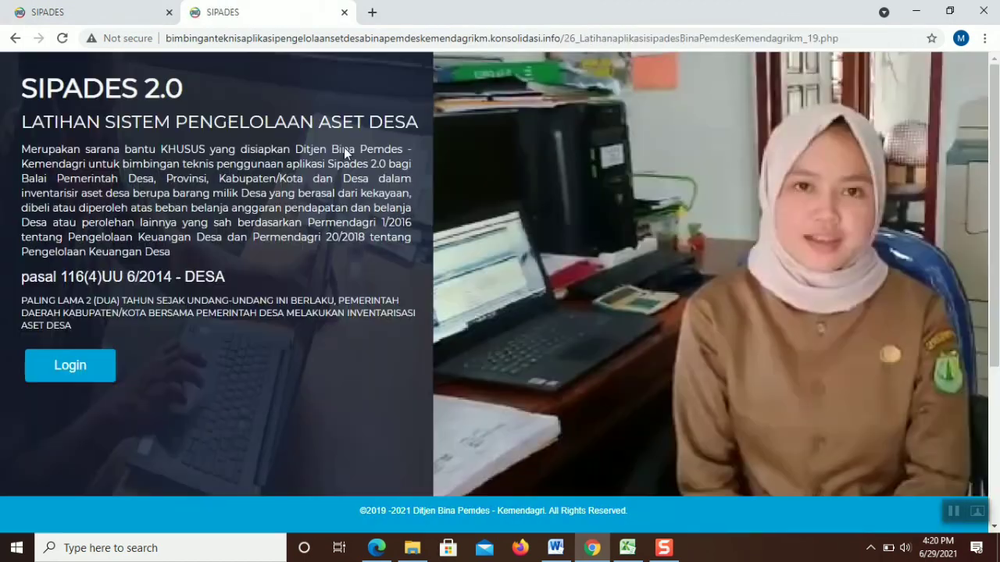
left_click(72, 364)
left_click(461, 287)
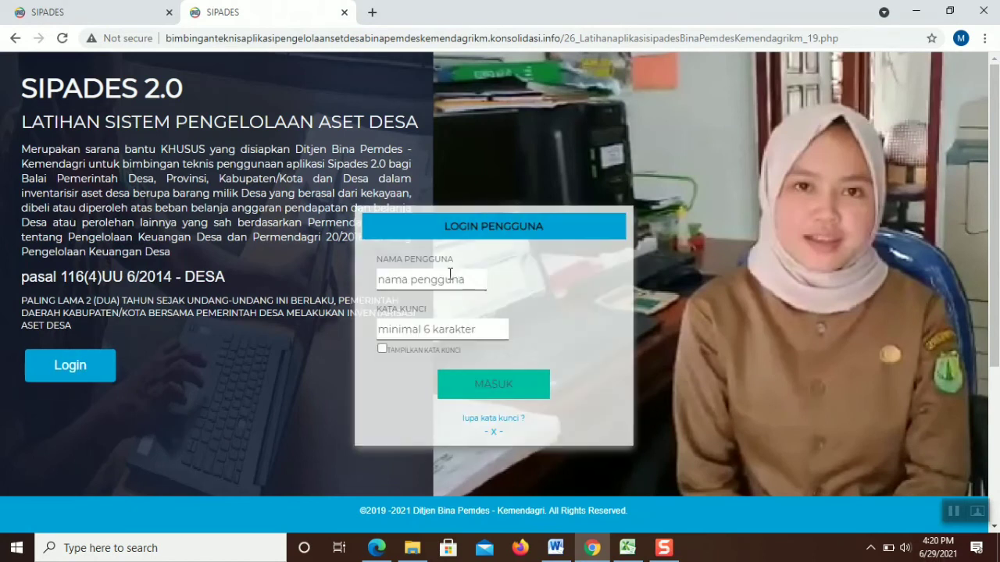
left_click(441, 306)
left_click(451, 320)
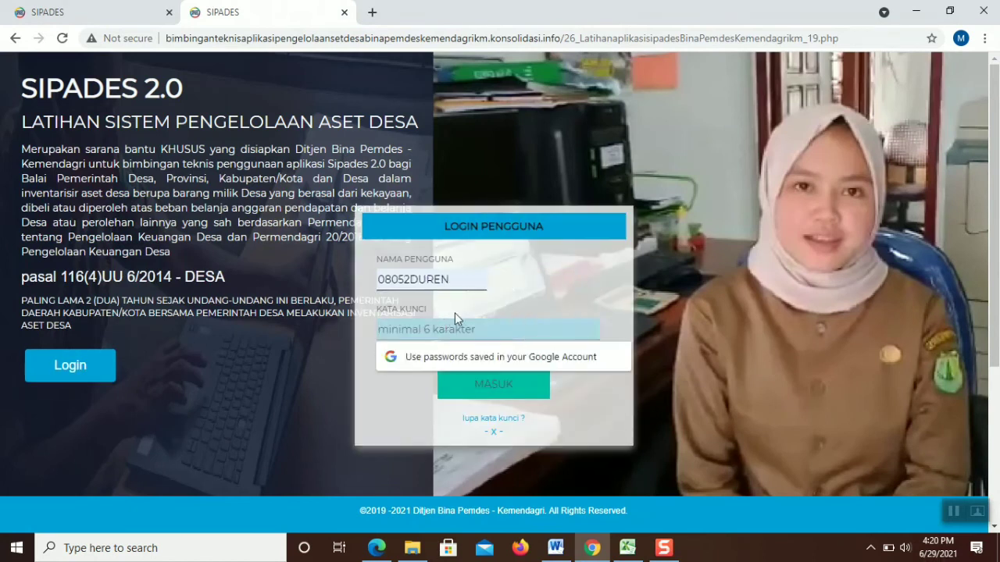
type("**************")
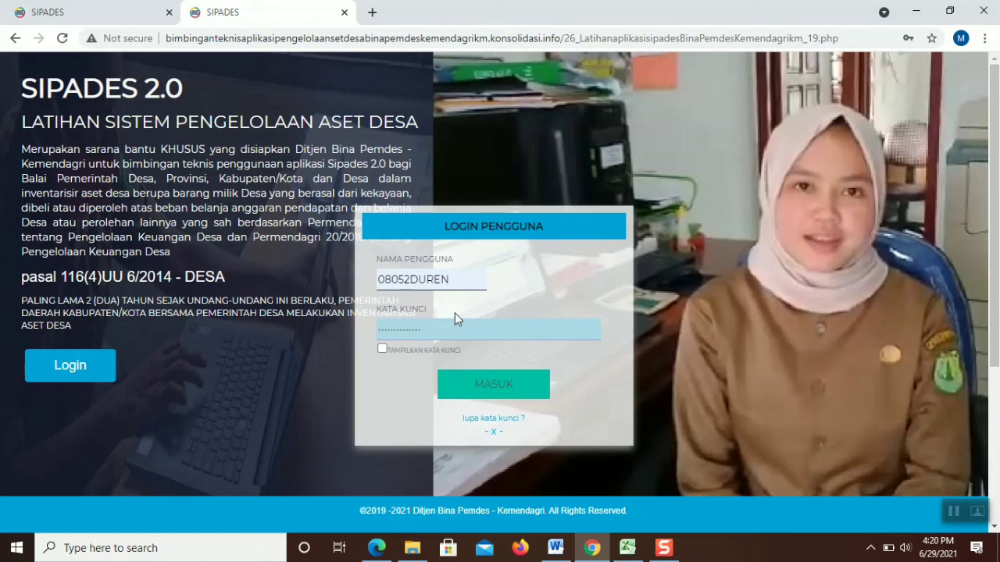
left_click(494, 386)
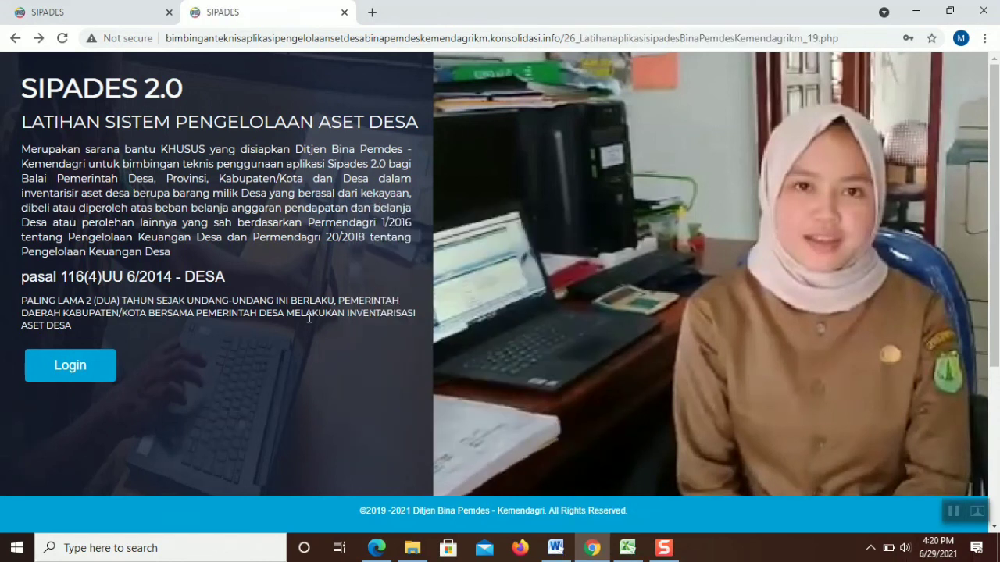
Retry the Duren login with the saved username and password
left_click(109, 364)
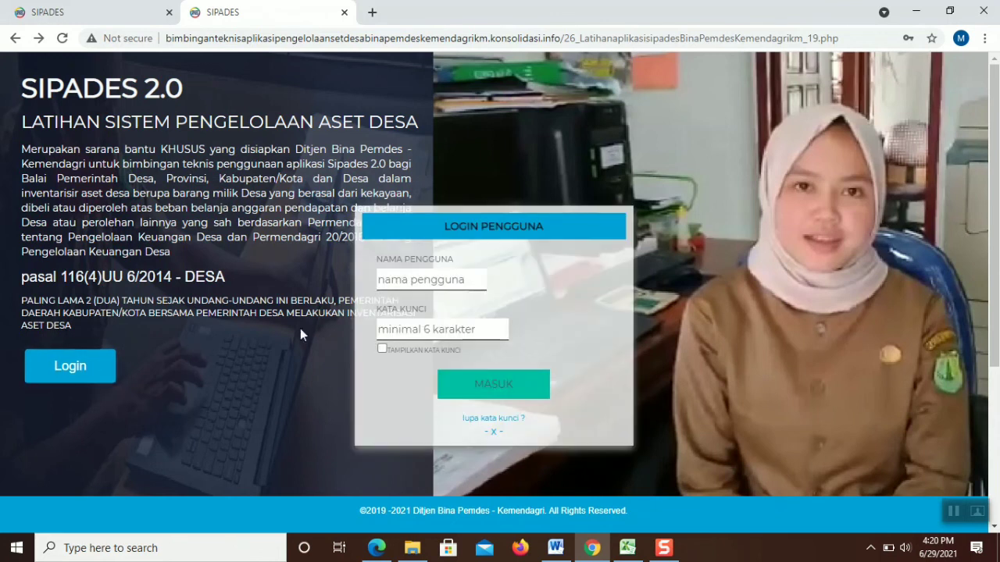
left_click(412, 283)
left_click(415, 306)
left_click(420, 325)
type("*")
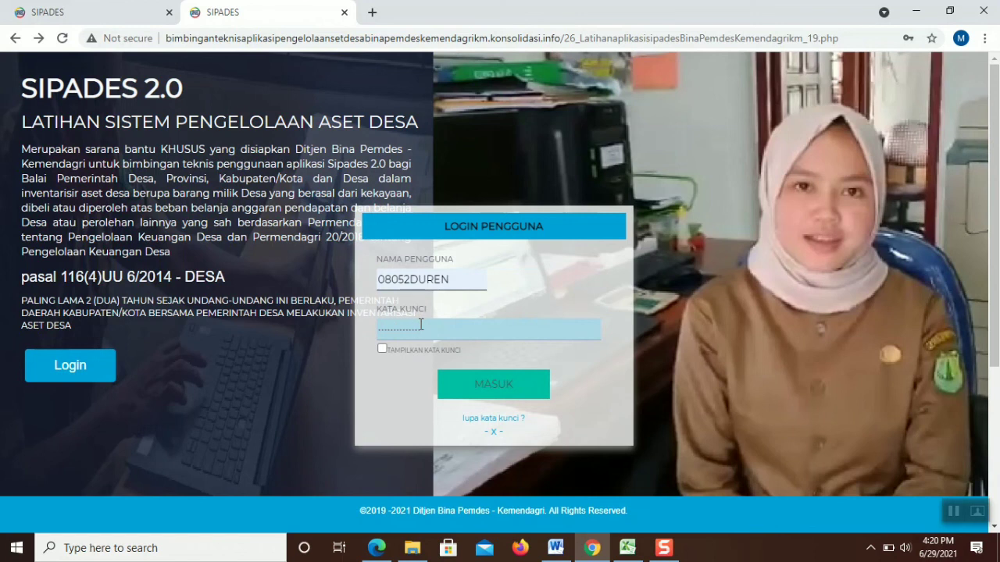
left_click(453, 383)
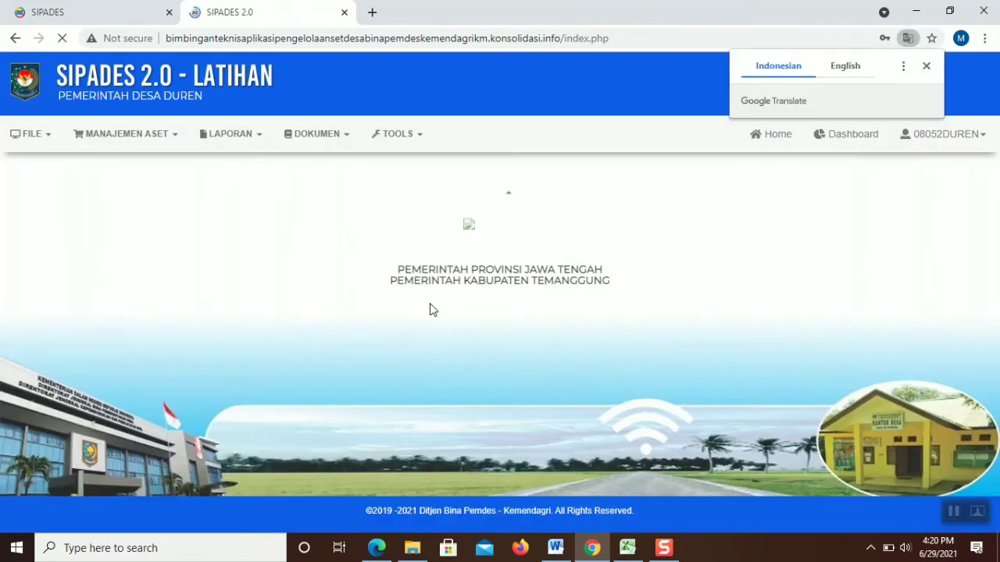
Re-enter the Duren password and log in to reach the LATIHAN dashboard
left_click(161, 134)
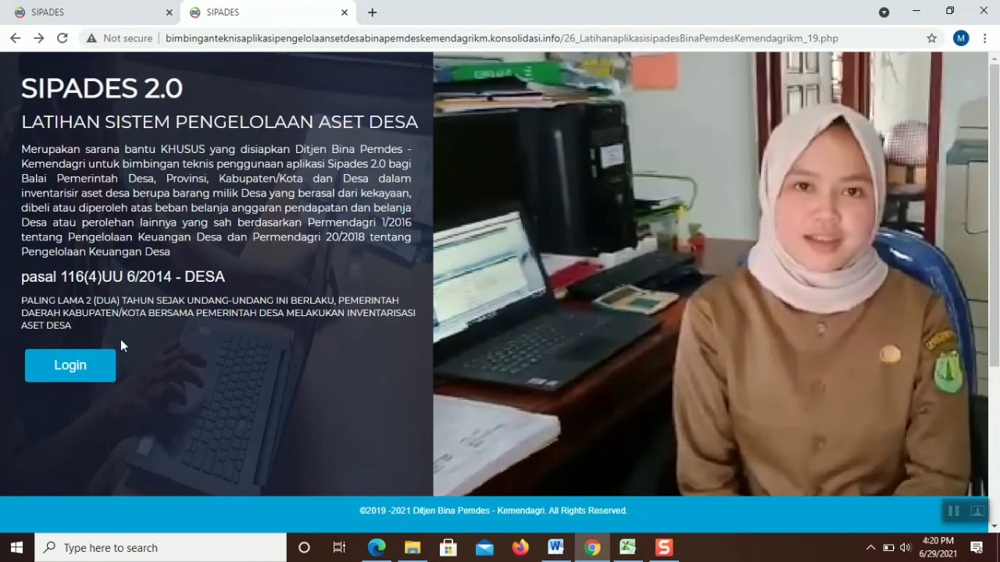
left_click(107, 364)
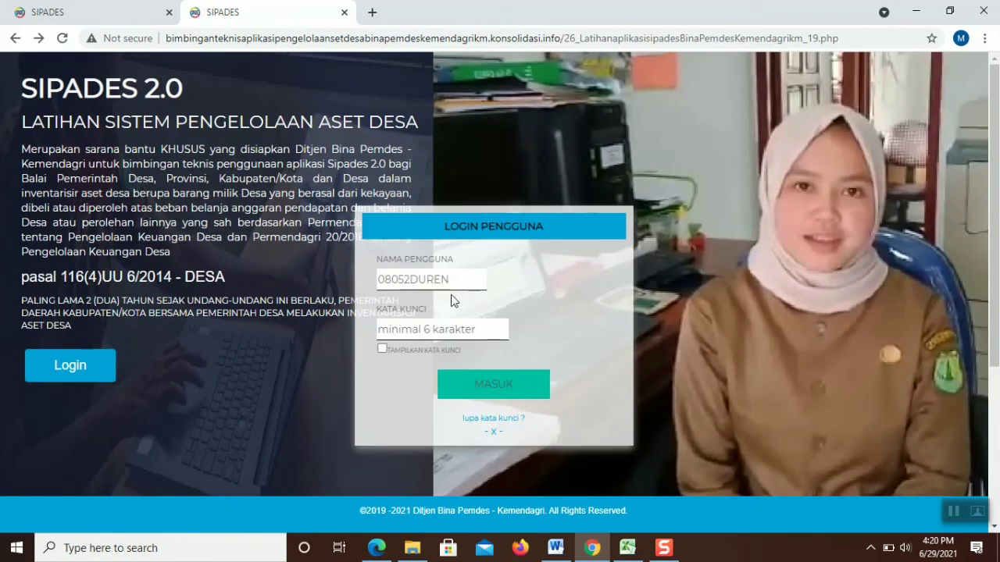
left_click(440, 328)
type("••")
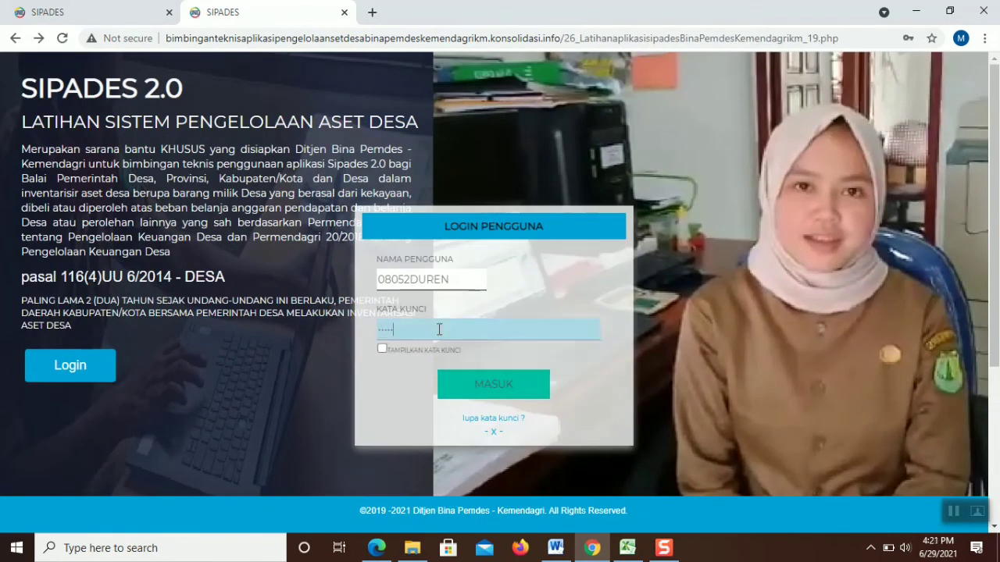
key("Return")
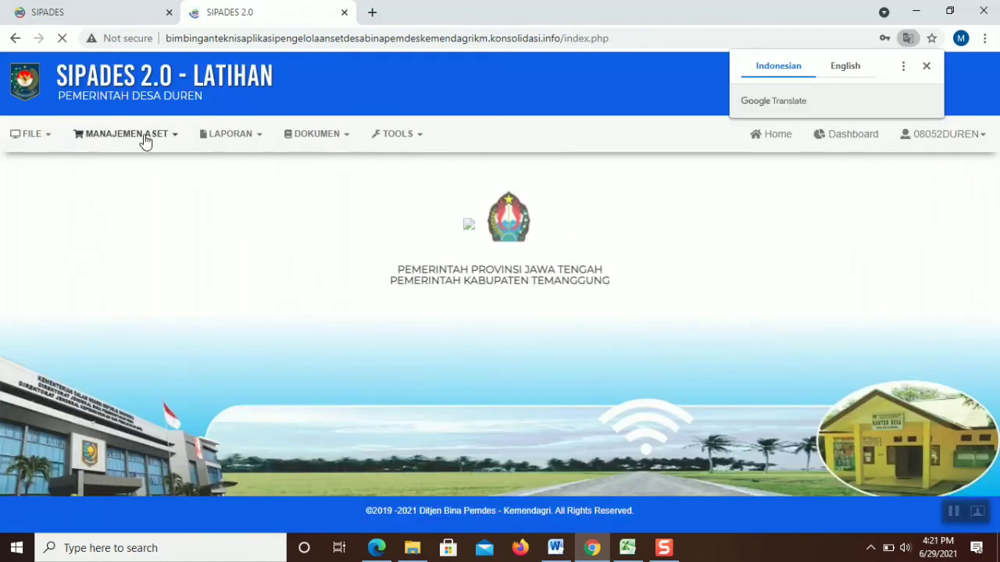
left_click(145, 141)
Open the personal computer procurement entry for editing and set Type Bangunan to PAUD Permanen
left_click(125, 184)
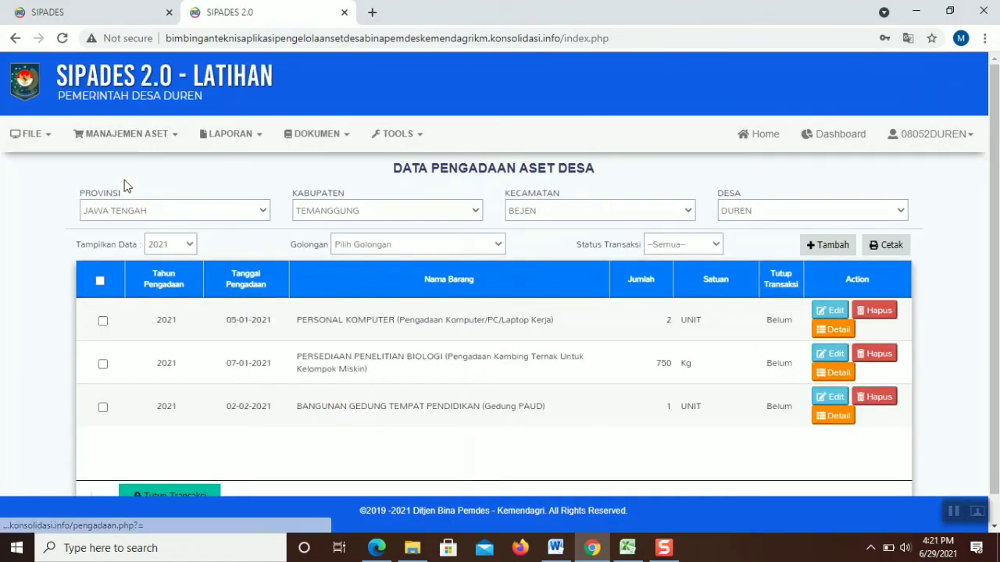
left_click(828, 311)
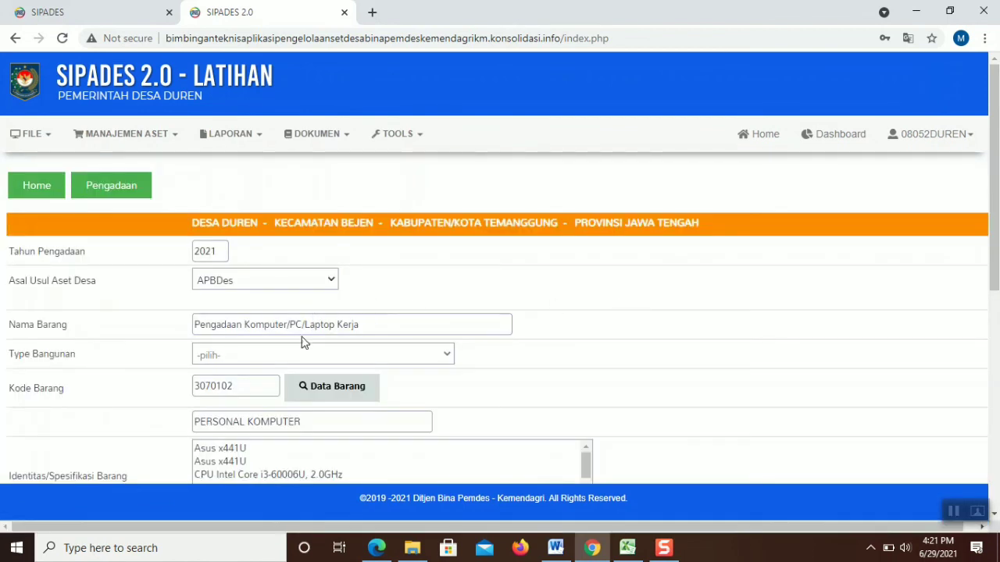
left_click(288, 356)
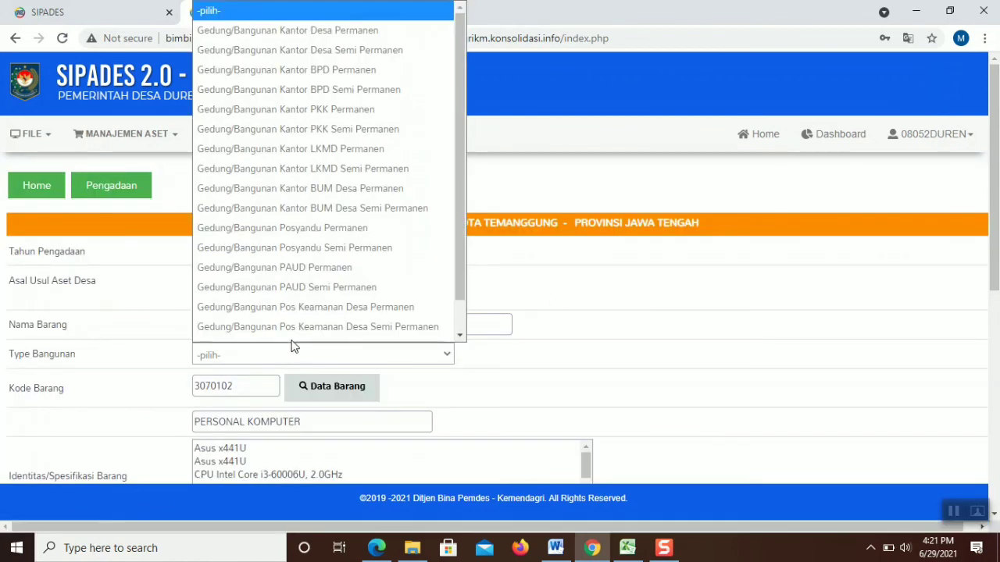
scroll(312, 272, "down", 1)
left_click(319, 232)
left_click_drag(997, 264, 997, 428)
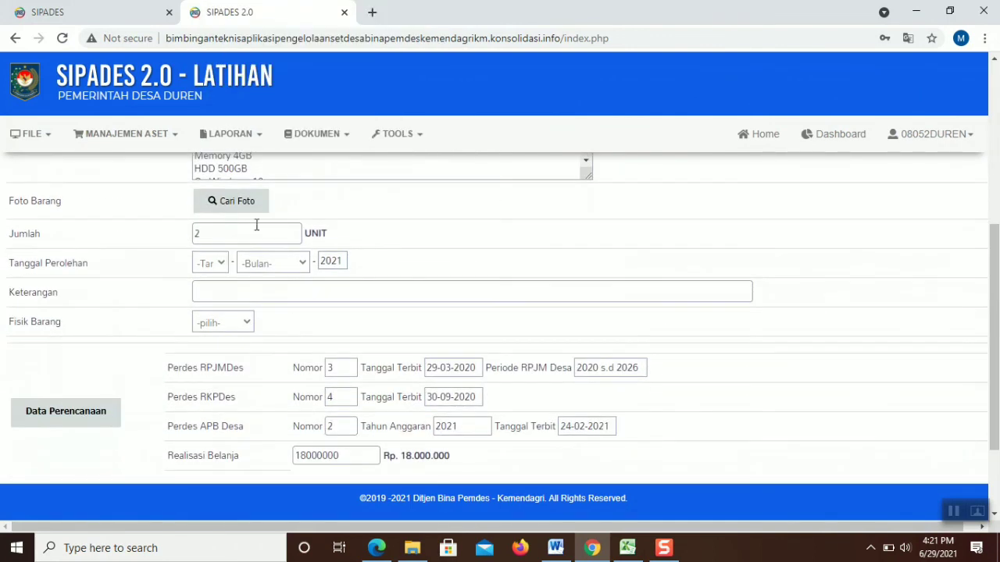
Set acquisition date 04 Januari and Fisik Barang Ada; saving warns a photo is missing
left_click(218, 261)
left_click(216, 373)
left_click(272, 273)
left_click(266, 304)
left_click(219, 322)
scroll(994, 250, "down", 3)
left_click(188, 470)
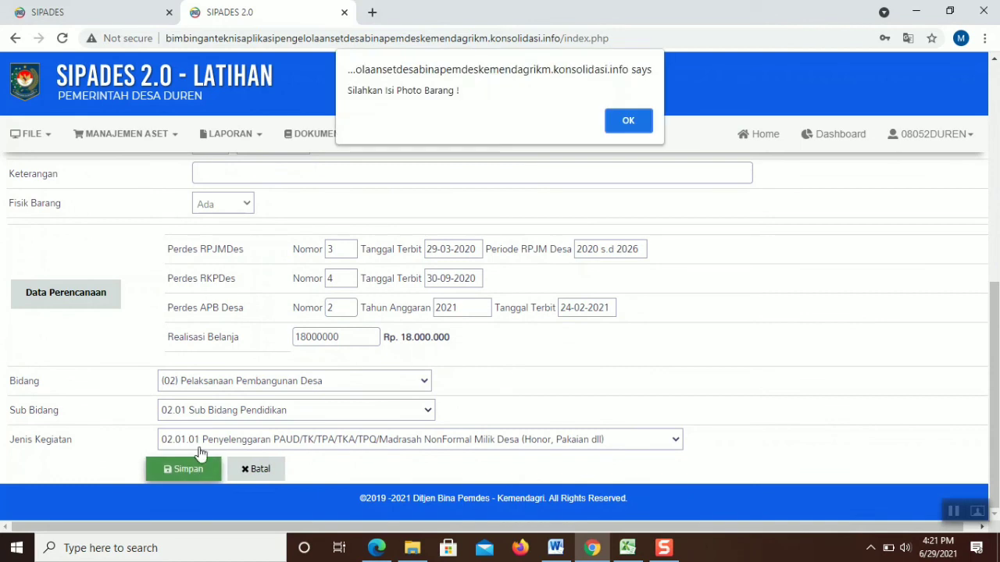
left_click(621, 121)
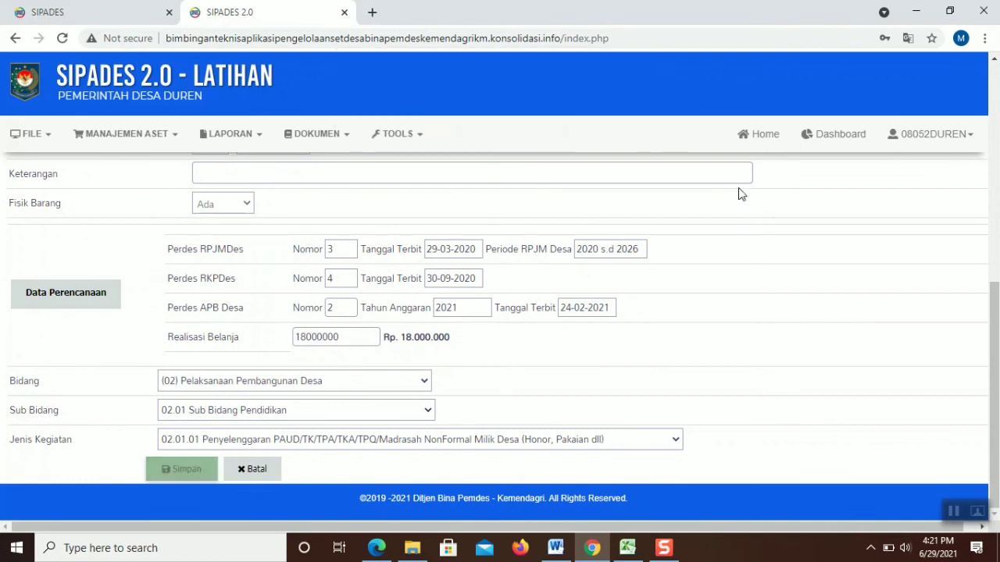
Attach the API Pendidikan photo and save the procurement entry
mouse_move(992, 192)
left_mouse_down()
mouse_move(993, 87)
mouse_move(989, 191)
left_mouse_up()
left_click(260, 309)
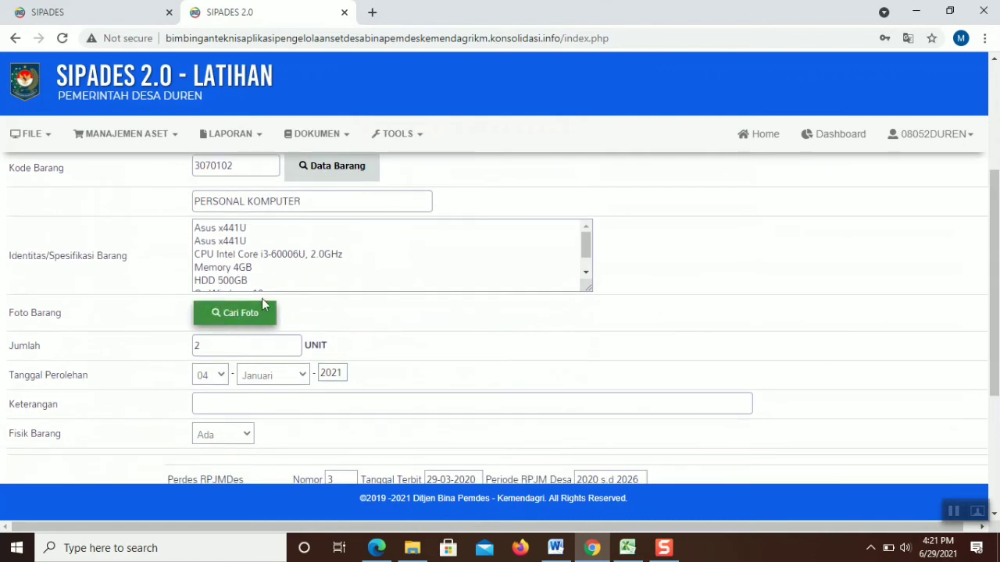
double_click(434, 125)
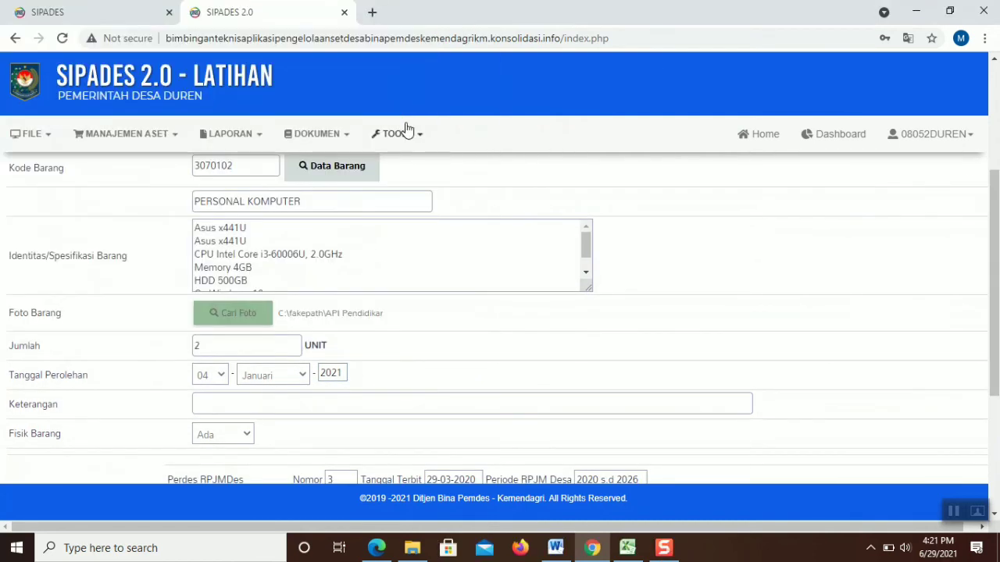
left_click_drag(992, 189, 971, 373)
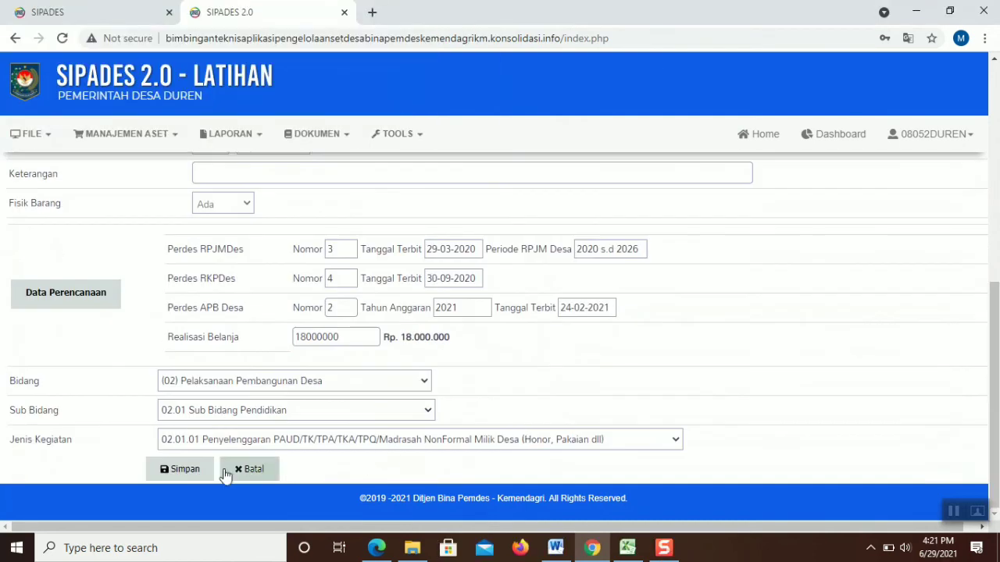
left_click(187, 473)
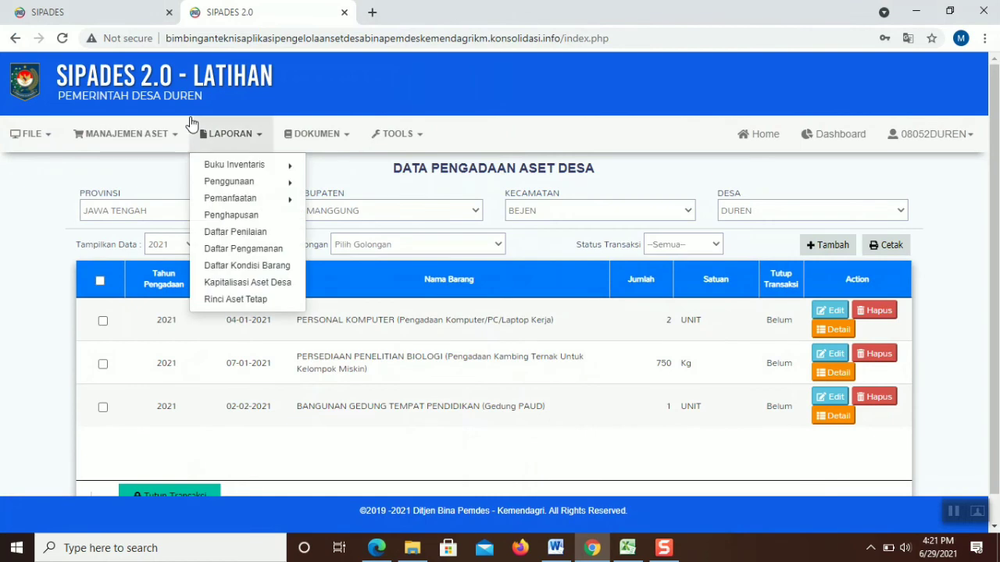
Look over the Register Barang asset label register page
mouse_move(183, 131)
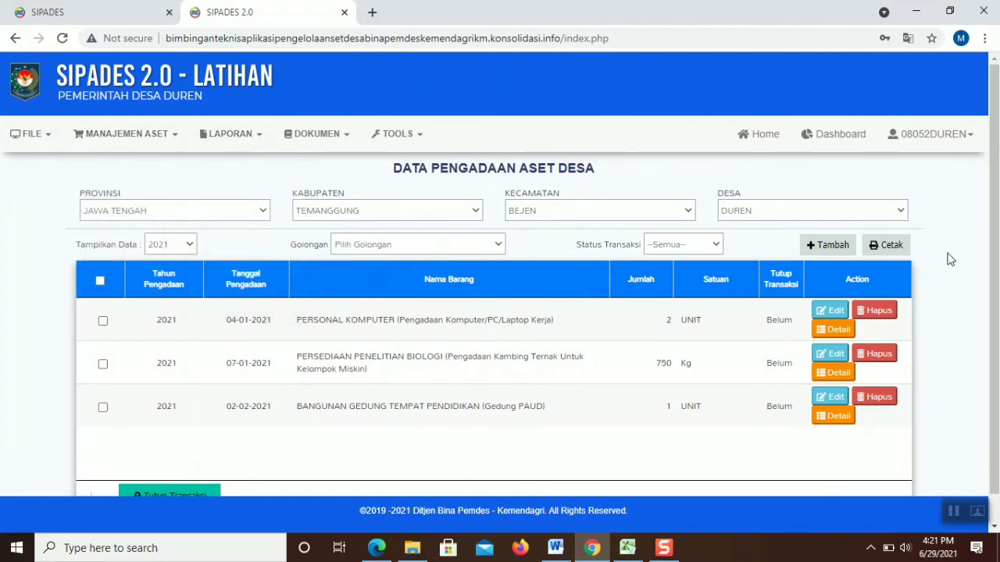
scroll(136, 460, "down", 1)
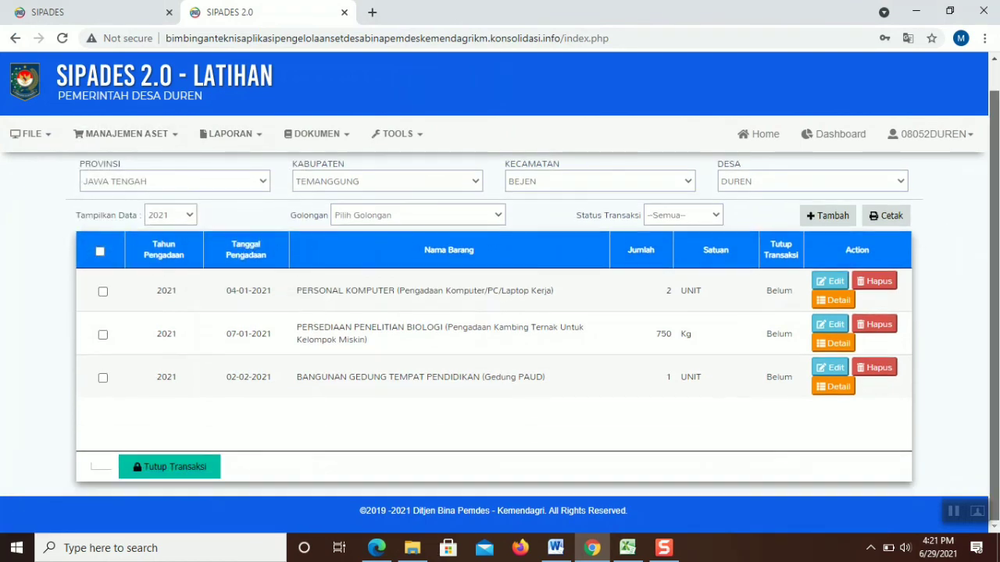
mouse_move(156, 142)
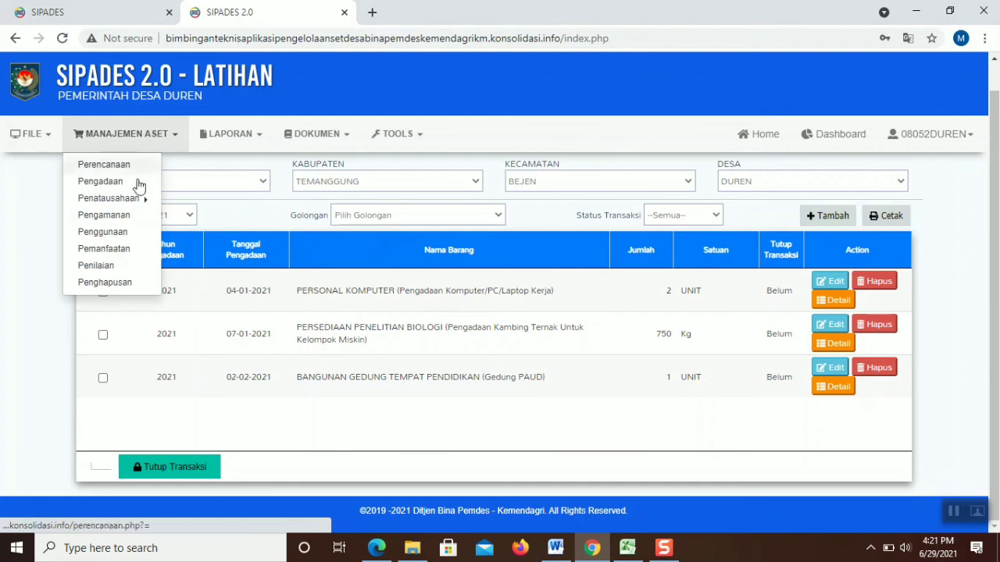
mouse_move(134, 197)
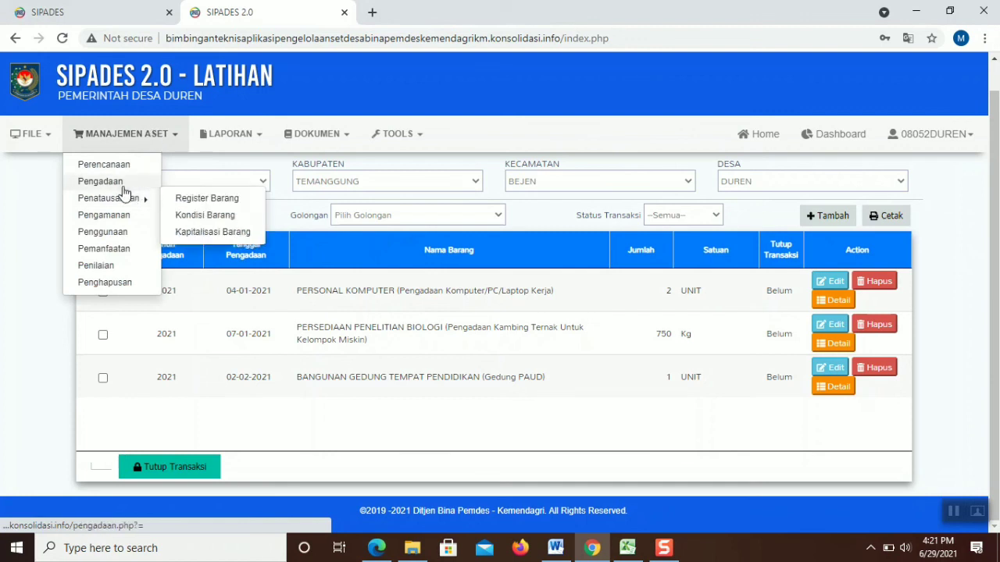
left_click(233, 198)
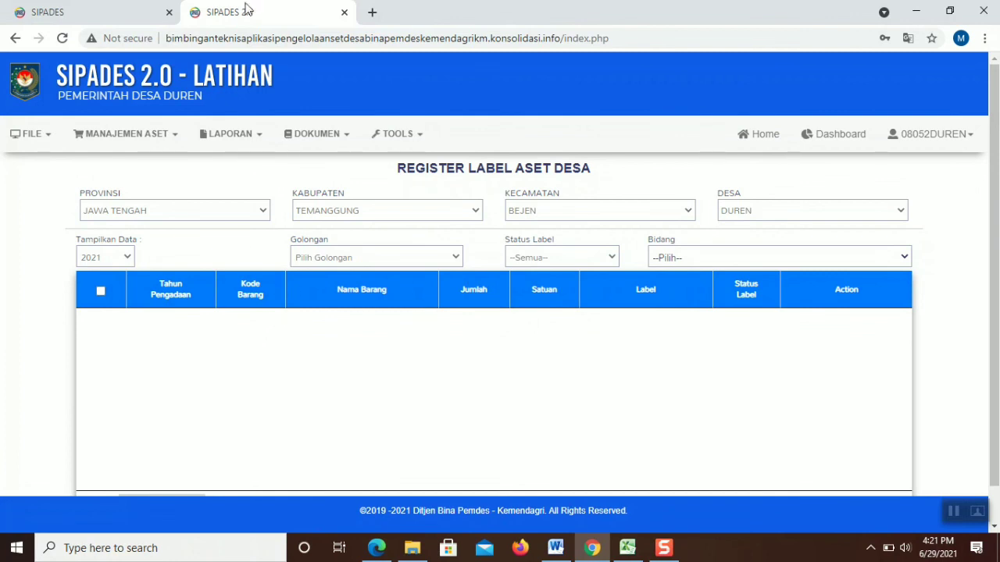
Back in Pengadaan, tick all three 2021 entries and confirm Tutup Transaksi
left_click(127, 134)
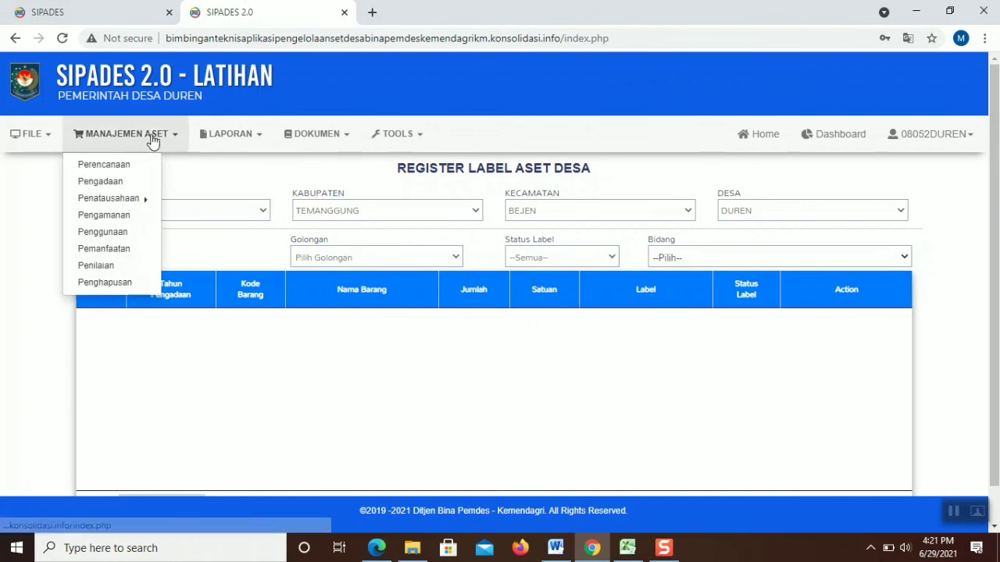
left_click(109, 185)
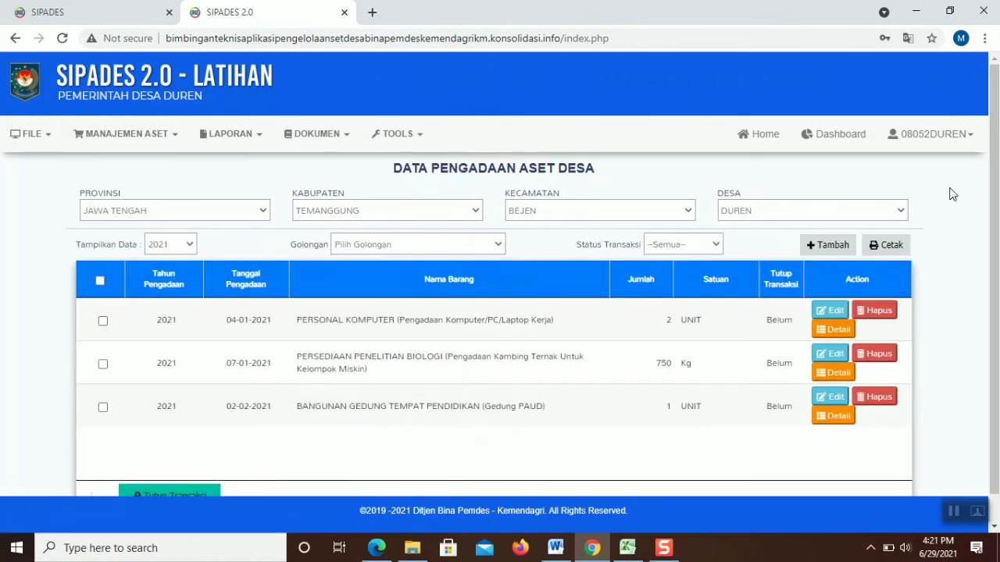
scroll(998, 232, "down", 1)
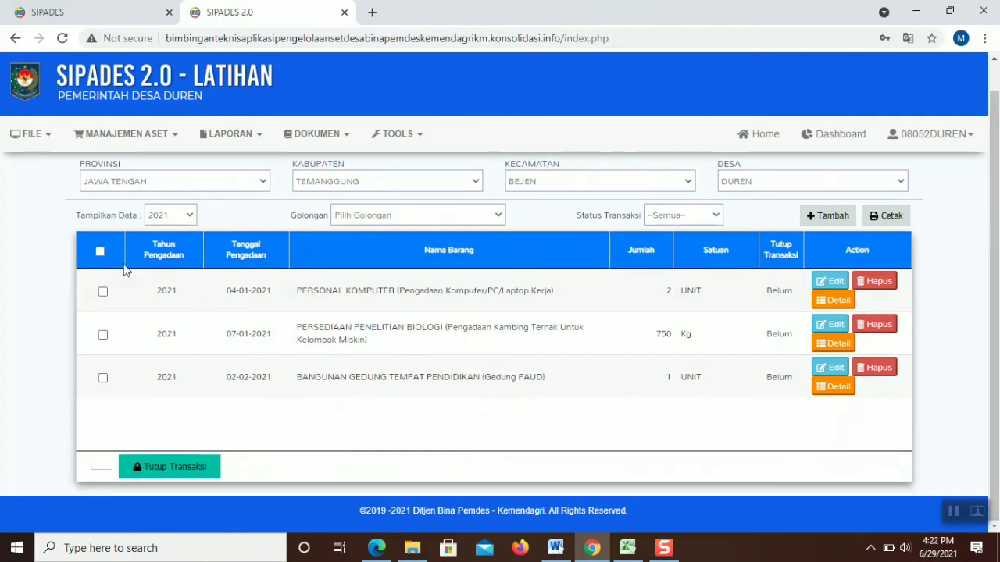
left_click(102, 292)
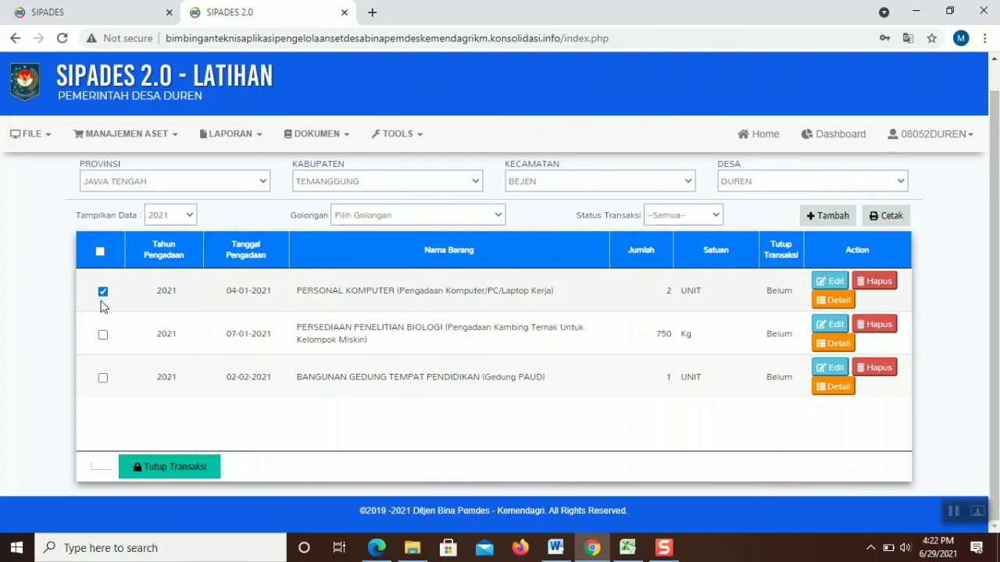
left_click(99, 254)
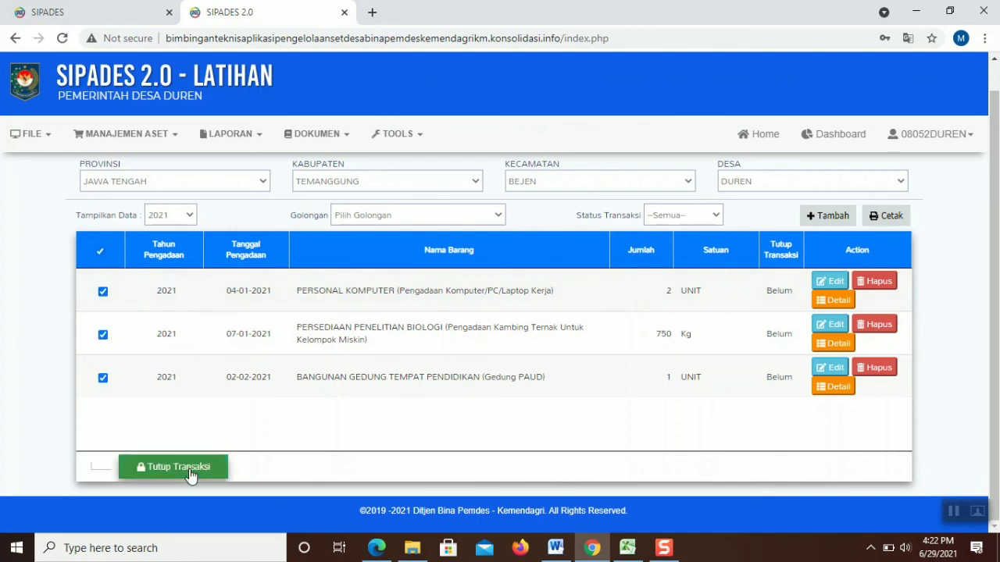
left_click(189, 471)
left_click(567, 119)
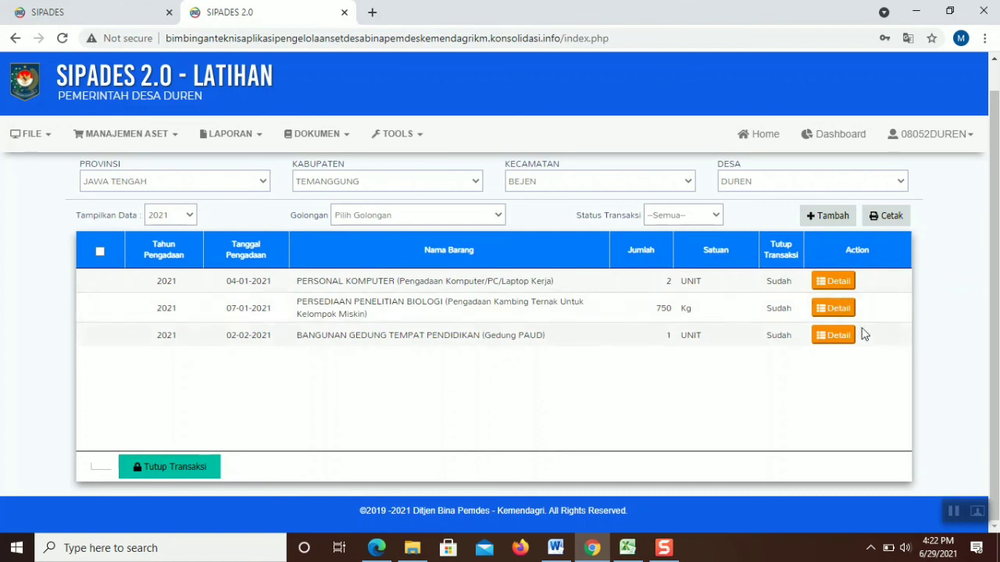
Open Register Barang and register labels for the computer and Gedung PAUD entries
left_click(162, 134)
mouse_move(161, 143)
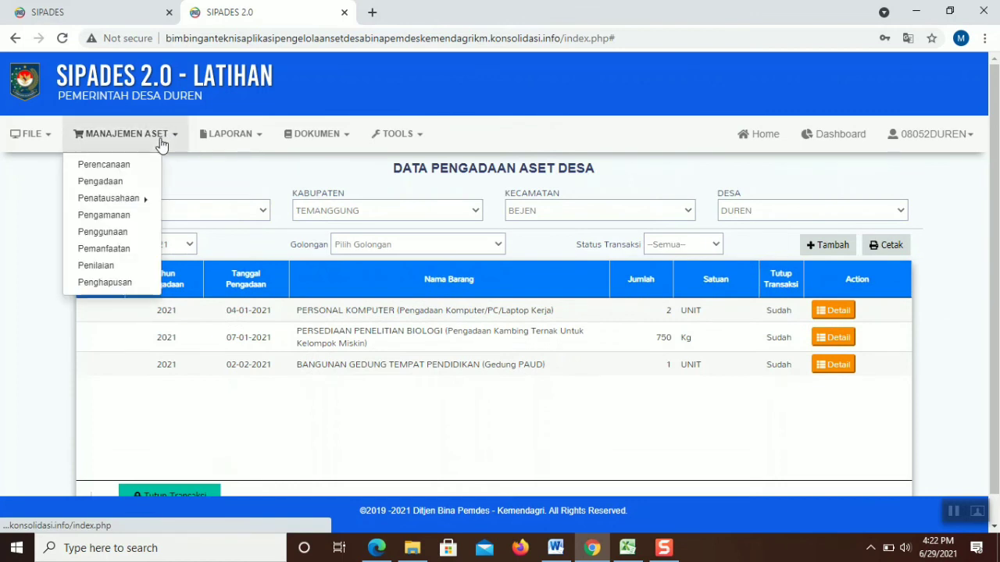
mouse_move(138, 200)
left_click(191, 202)
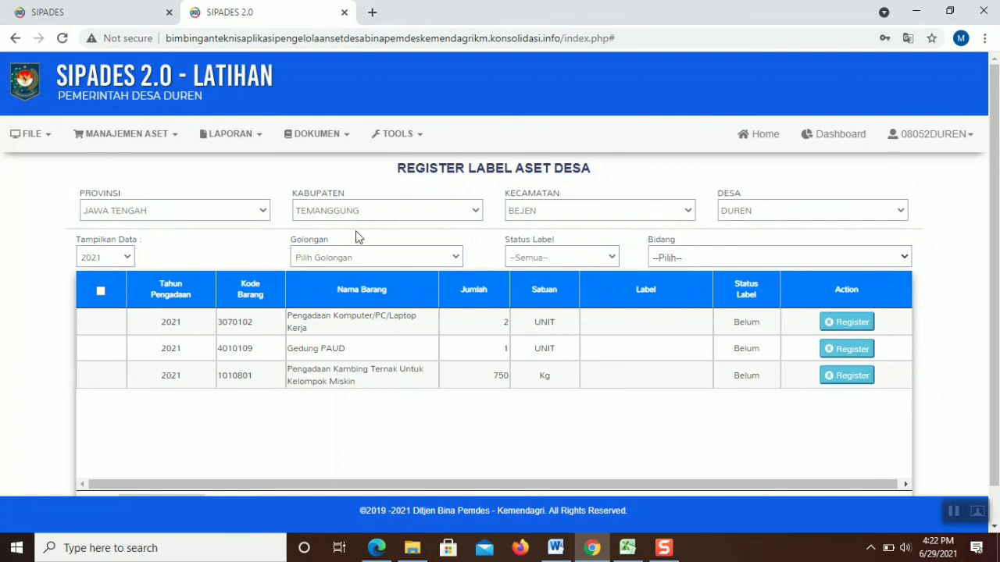
left_click(834, 324)
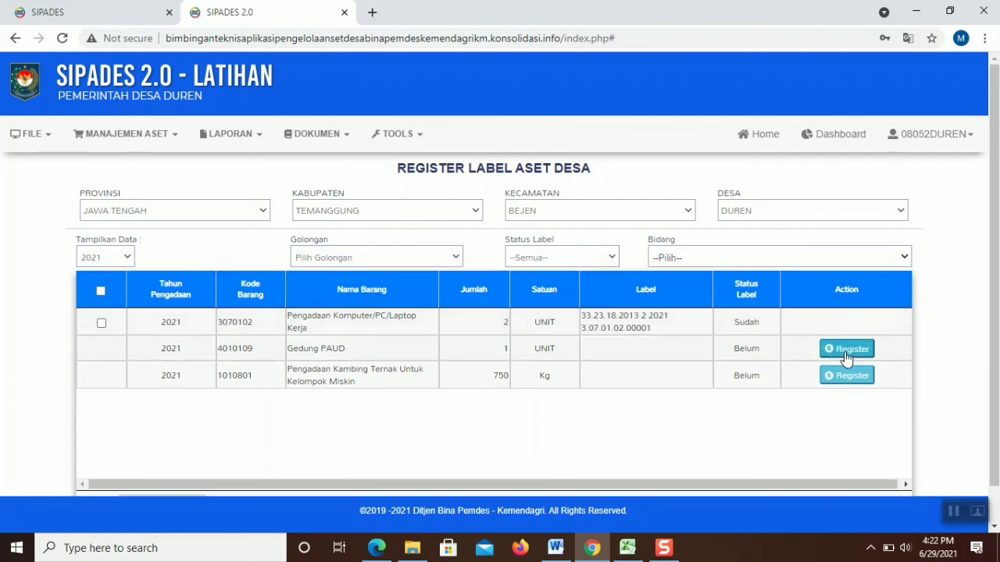
left_click(844, 357)
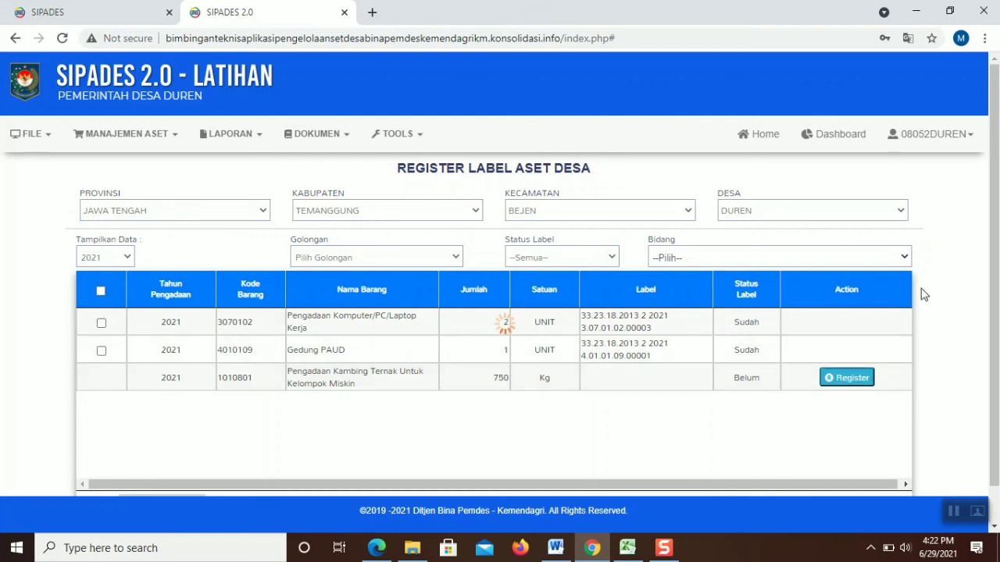
scroll(976, 297, "down", 1)
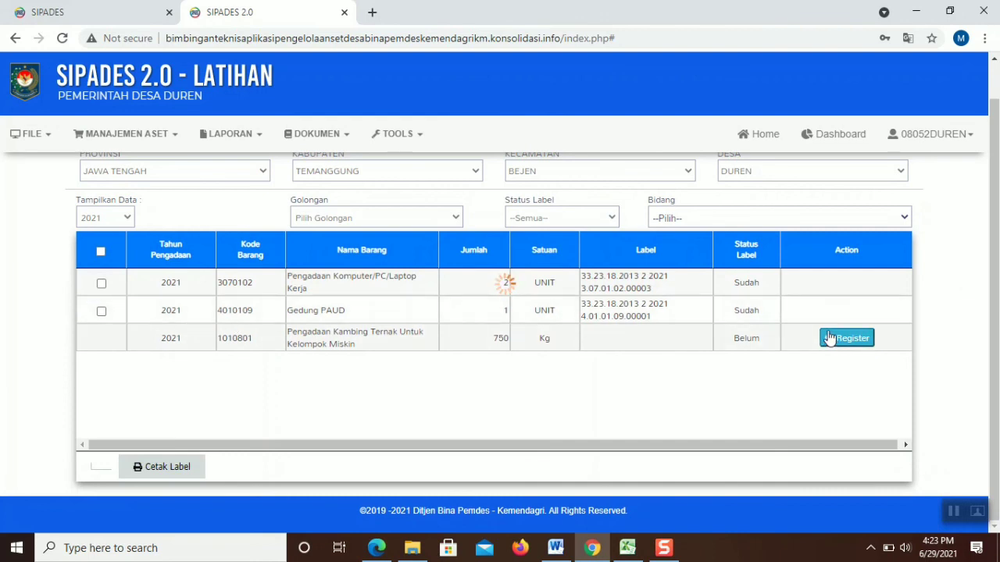
scroll(830, 337, "up", 1)
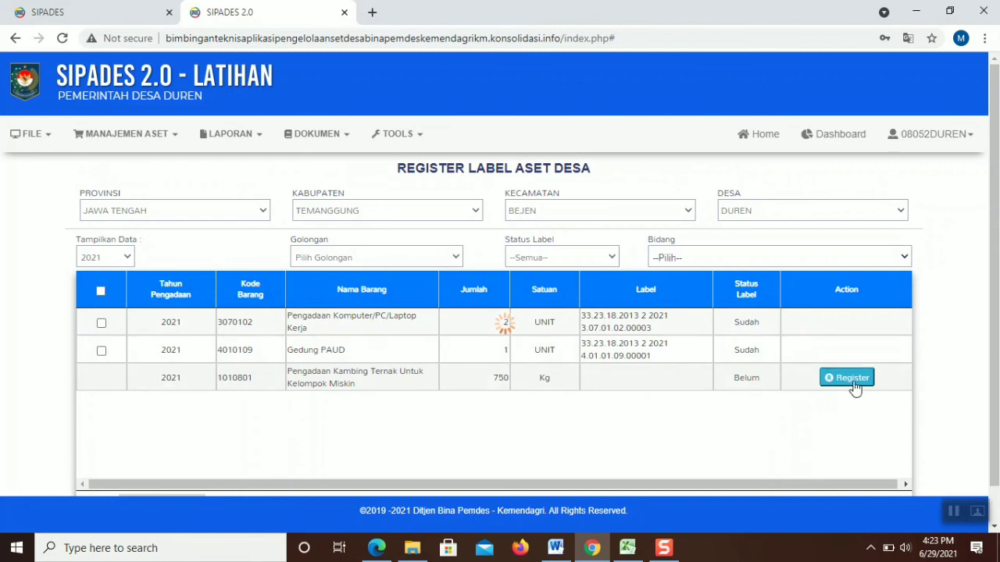
Reload, reopen the asset label register and filter Bidang to (02) Pelaksanaan Pembangunan Desa
left_click(63, 38)
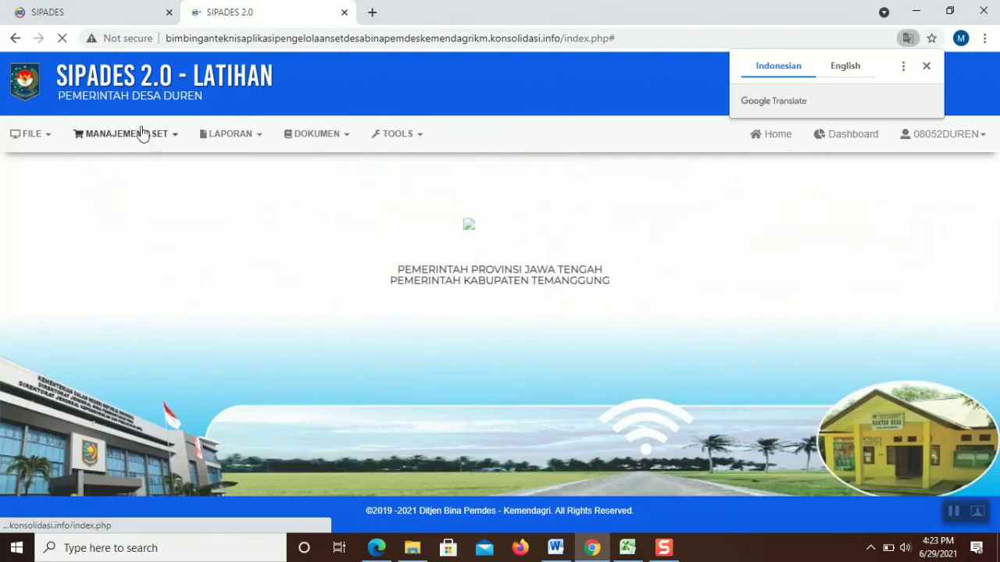
left_click(137, 133)
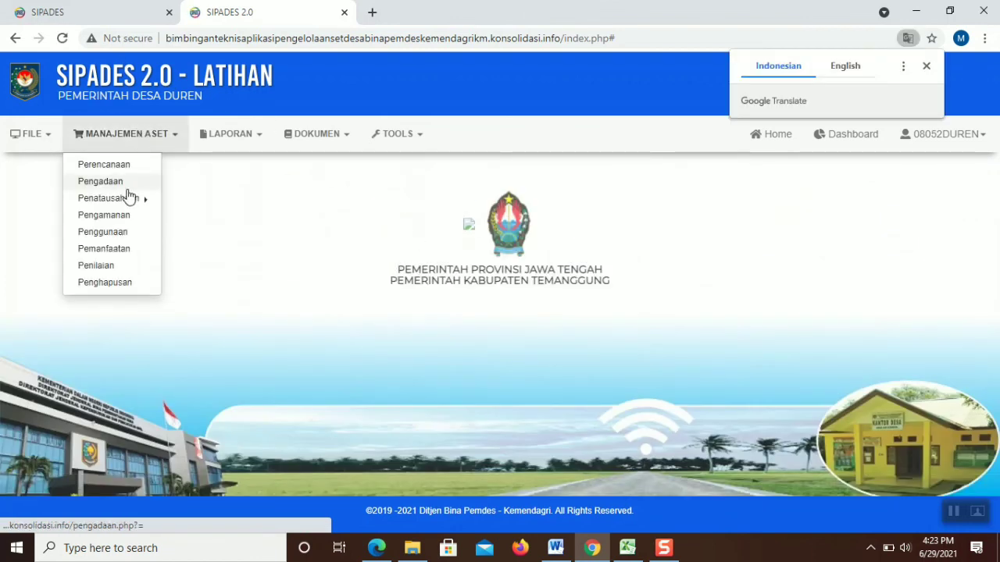
mouse_move(133, 198)
left_click(206, 198)
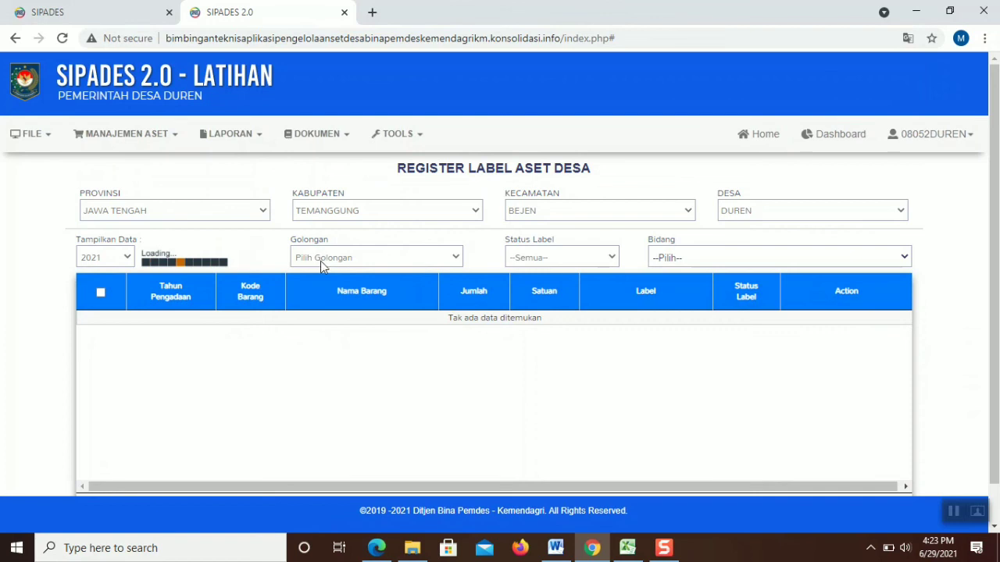
left_click(759, 262)
left_click(759, 258)
left_click(758, 257)
left_click(764, 317)
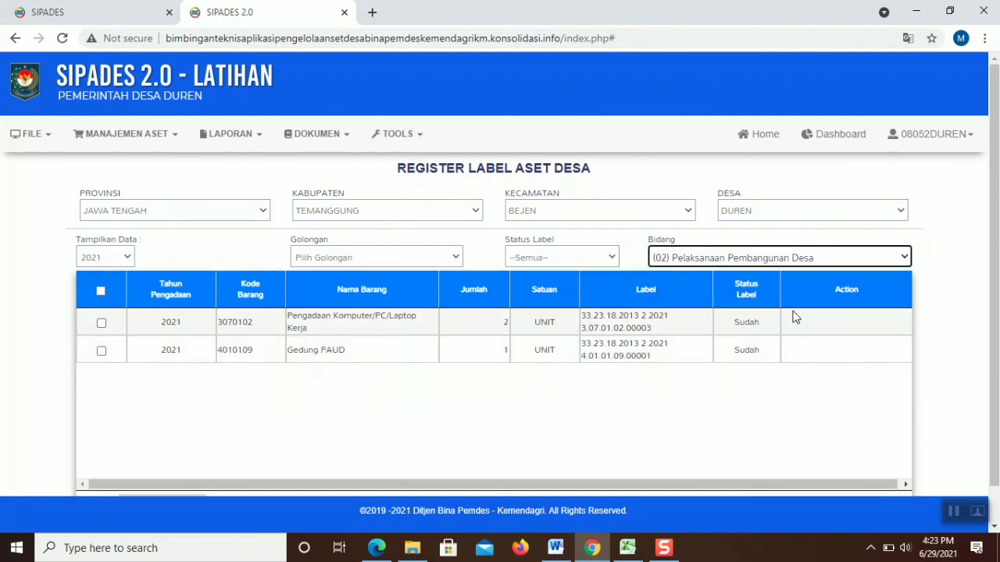
Reset the Bidang filter to --Pilih-- and register a label for the goat item
left_click(789, 260)
left_click(743, 277)
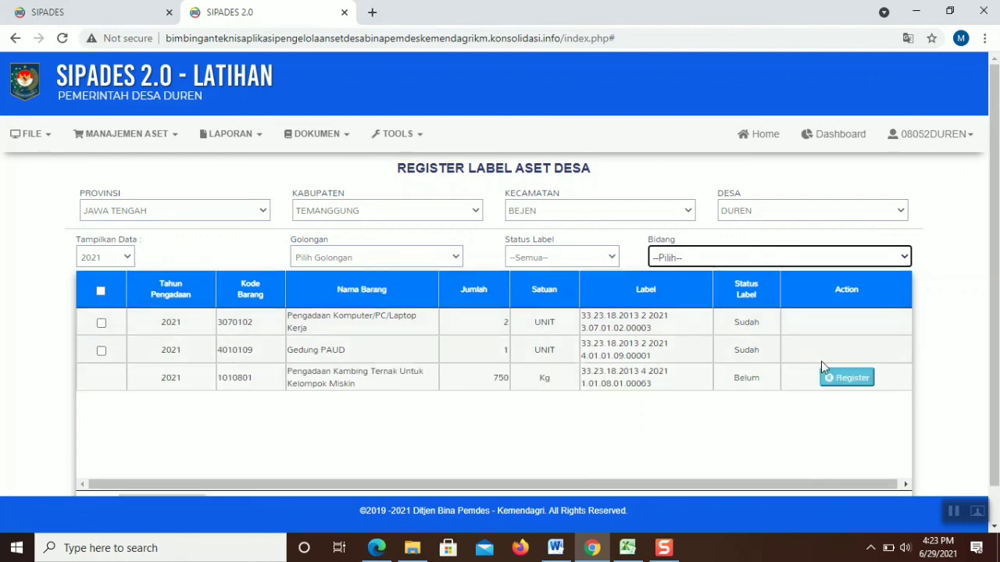
left_click(852, 378)
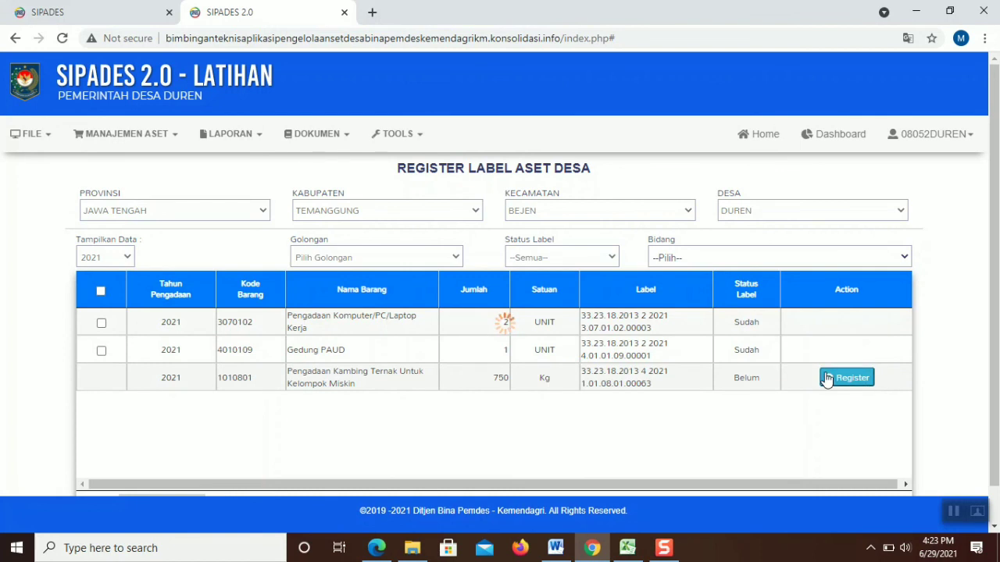
Go back home and reopen the Register Label Aset Desa page for 2021
left_click(61, 44)
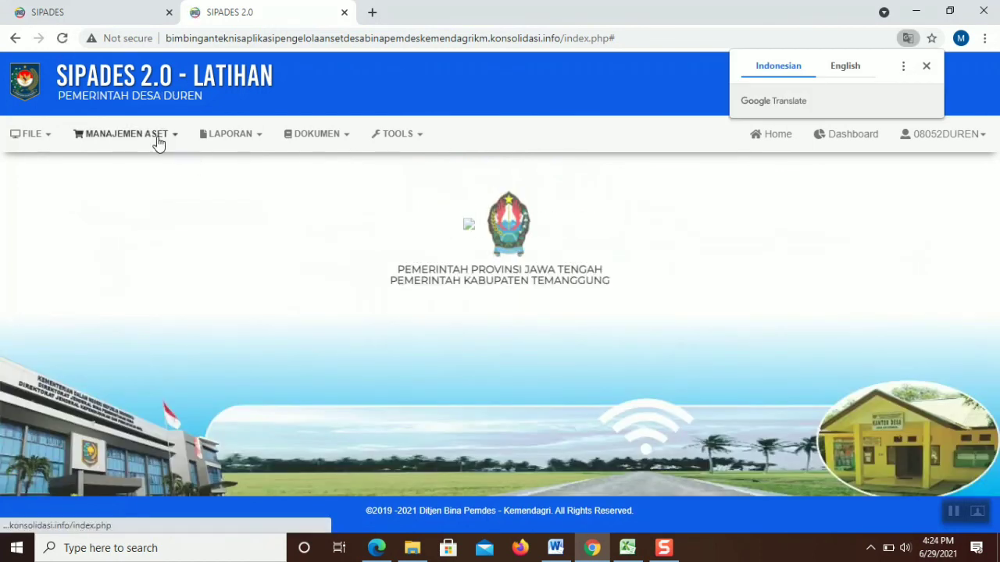
left_click(159, 141)
mouse_move(133, 202)
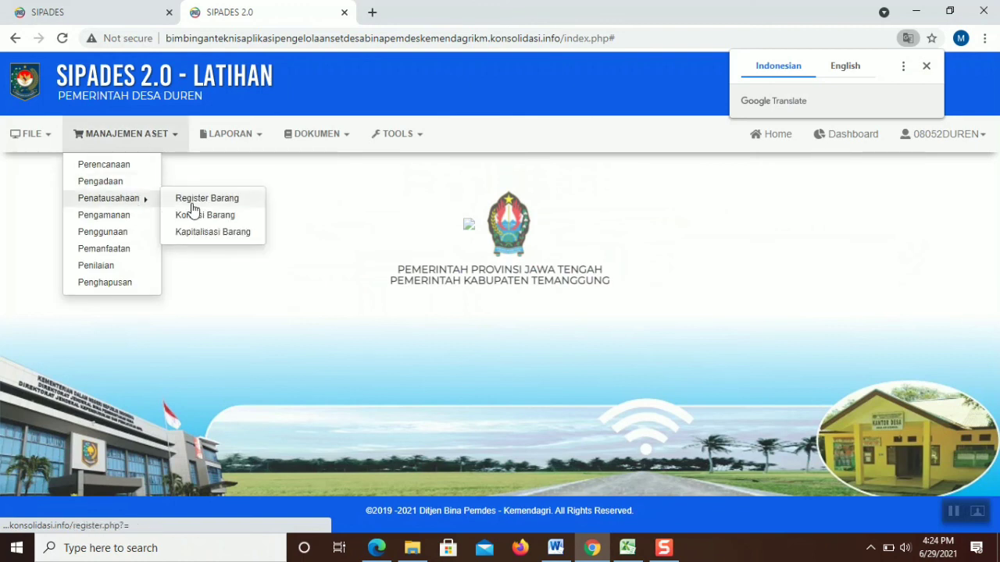
left_click(193, 201)
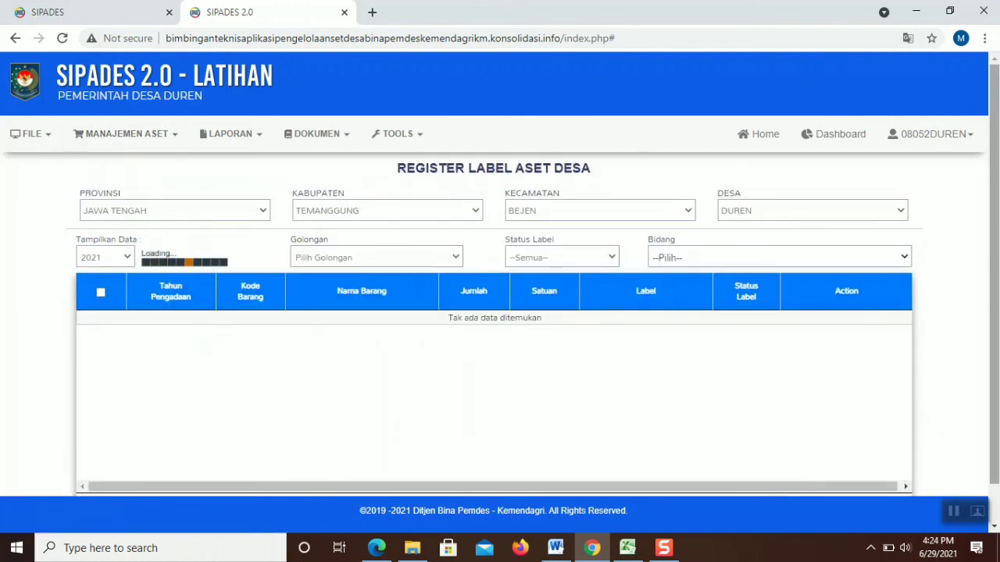
left_click_drag(996, 262, 996, 304)
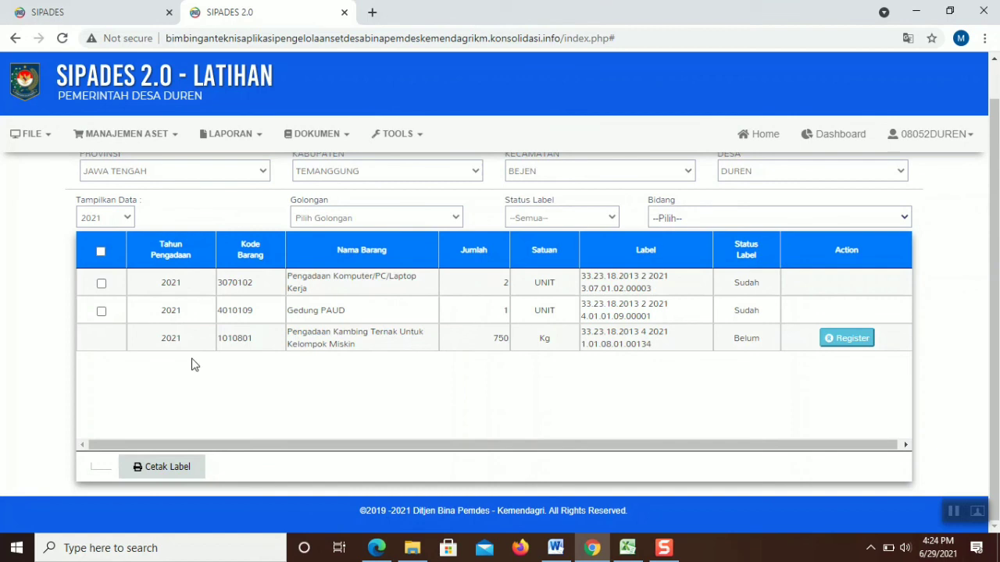
Print the ticked computer item's label with Cetak Label, hit the FPDF image error, and go back
left_click(168, 467)
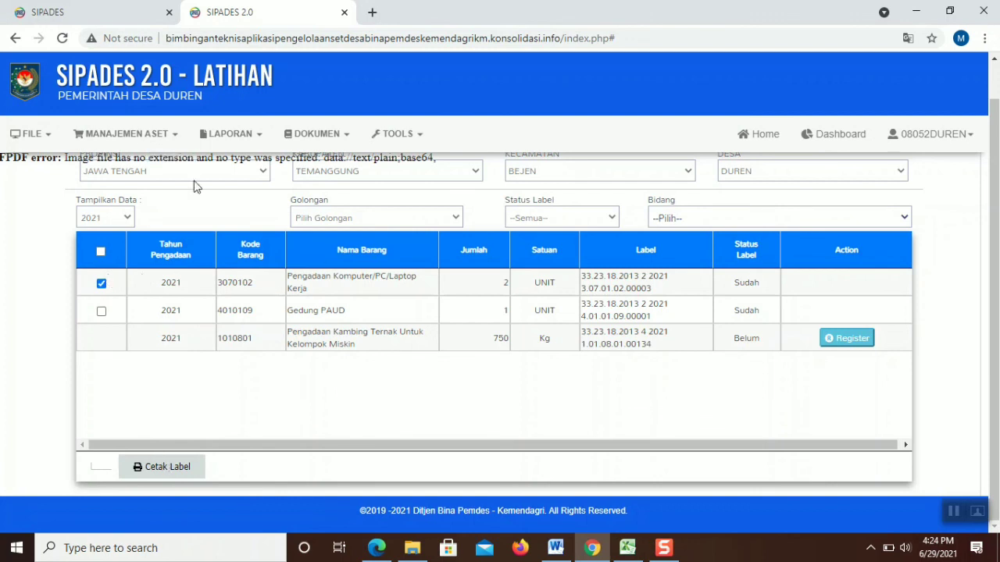
left_click(125, 137)
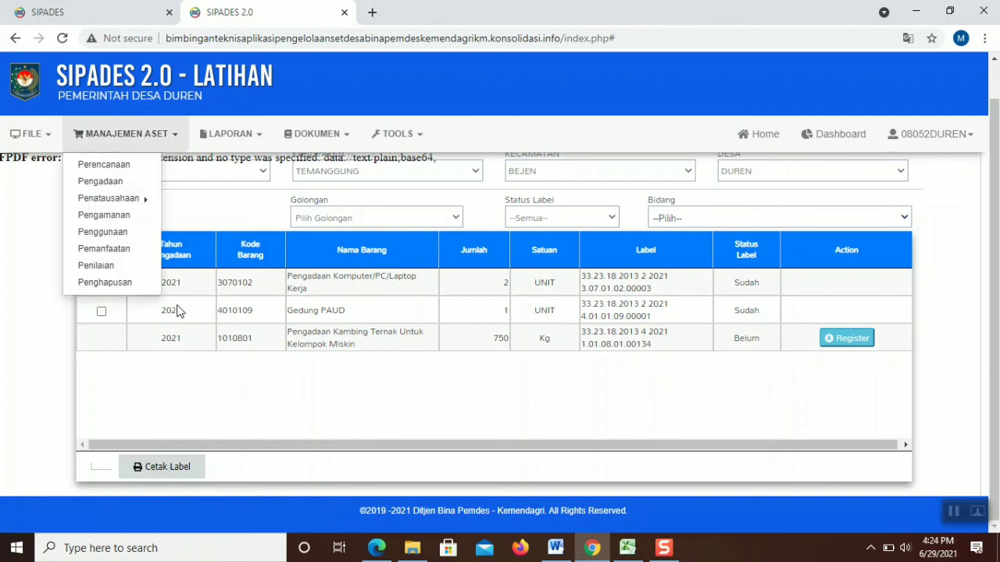
key("alt+Left")
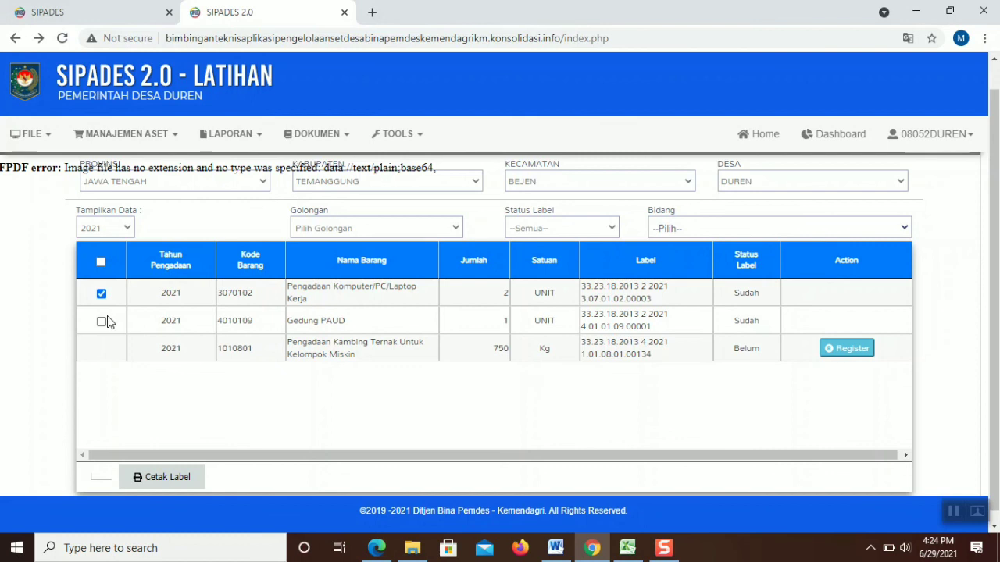
left_click(98, 133)
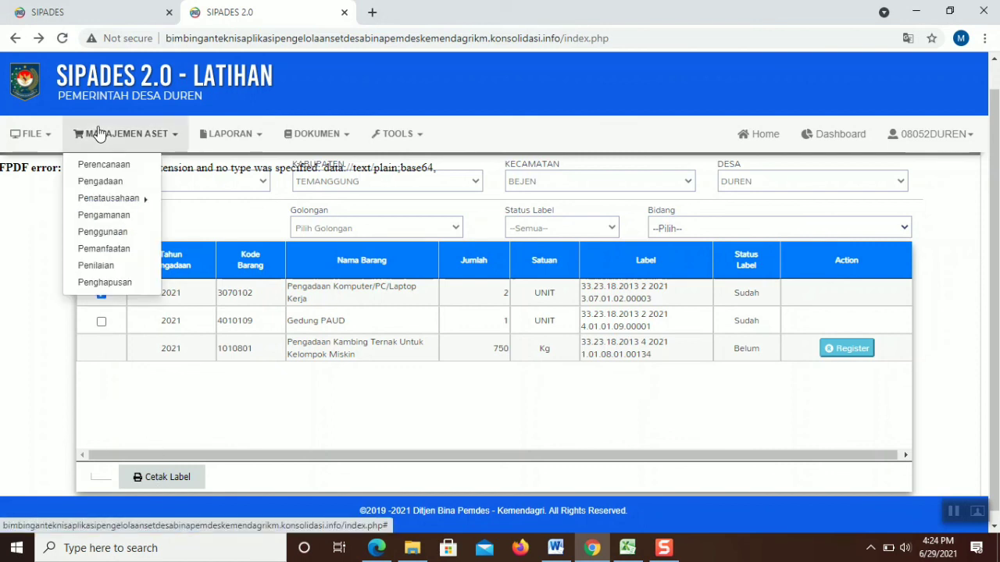
Open Kondisi Barang, filter Tahun Pengadaan to 2021, and open Gedung PAUD's Status Kondisi
left_click(112, 202)
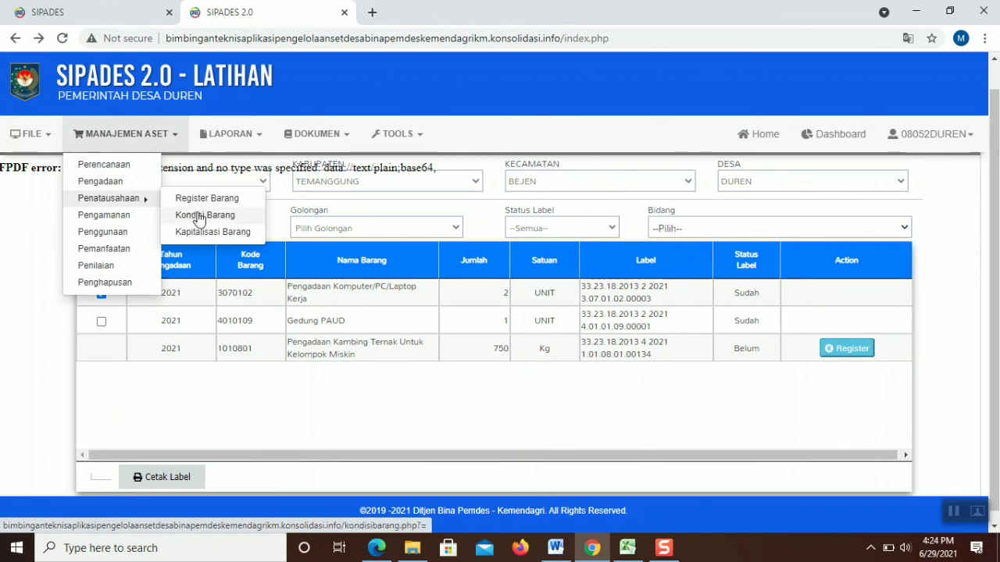
left_click(200, 218)
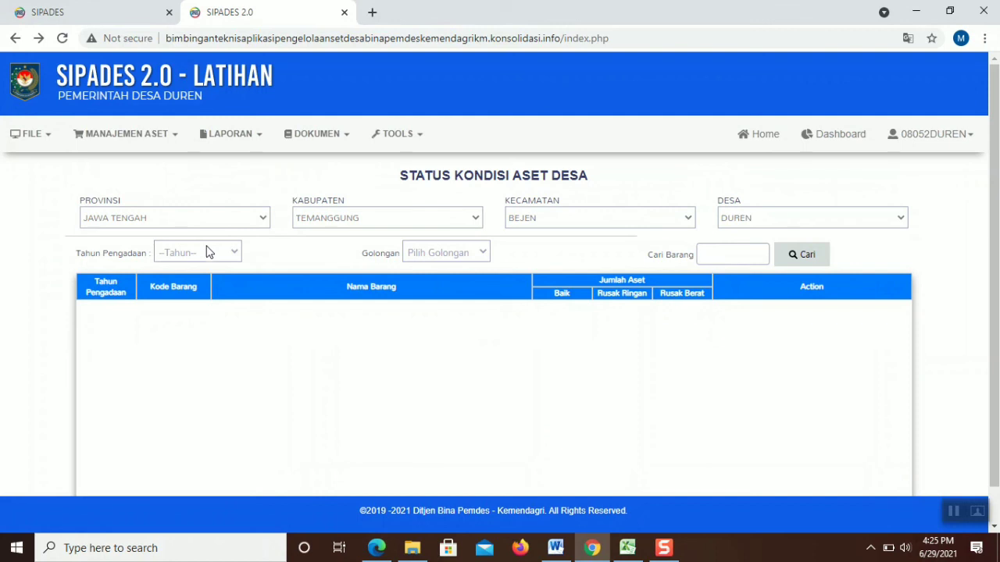
left_click(208, 250)
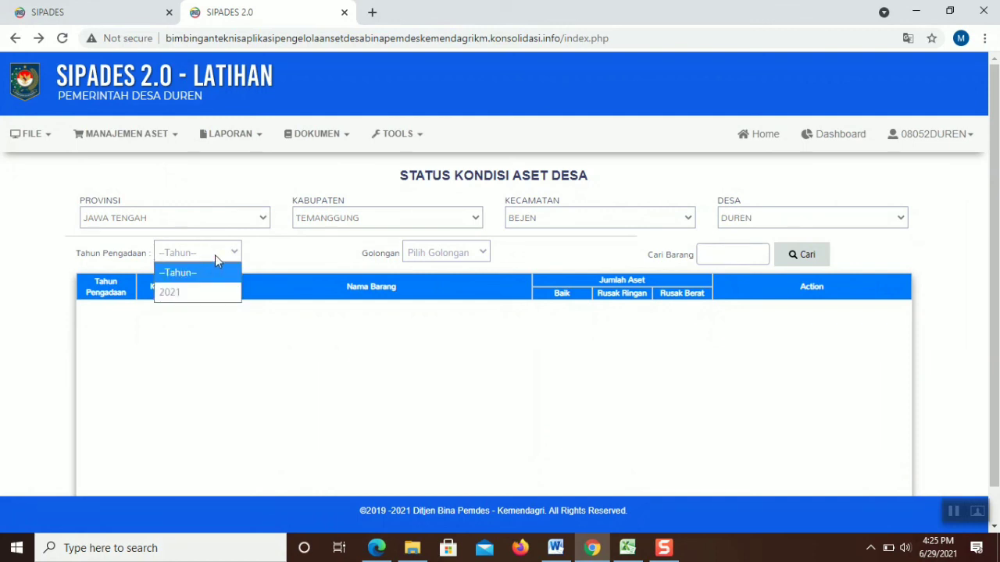
left_click(202, 291)
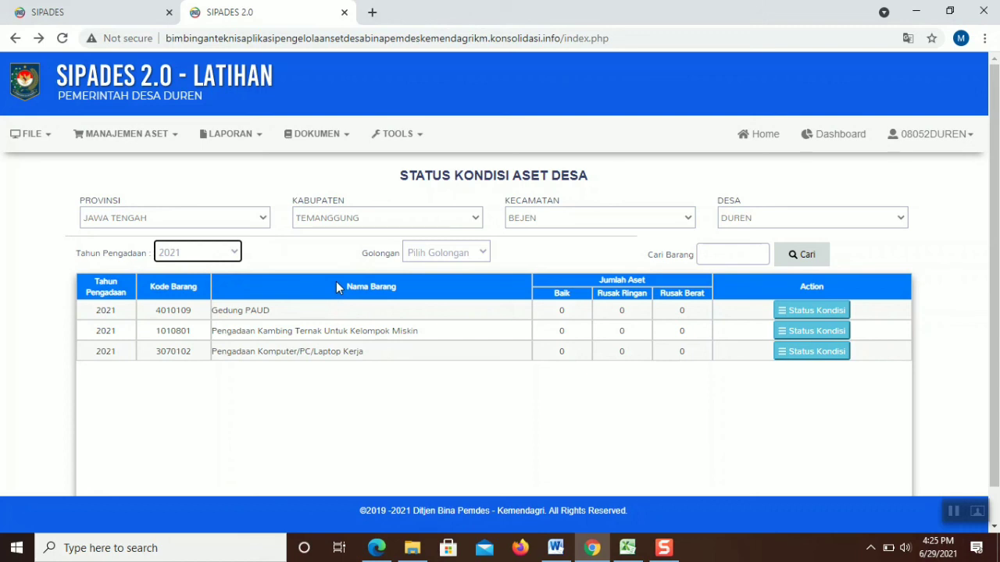
left_click(827, 314)
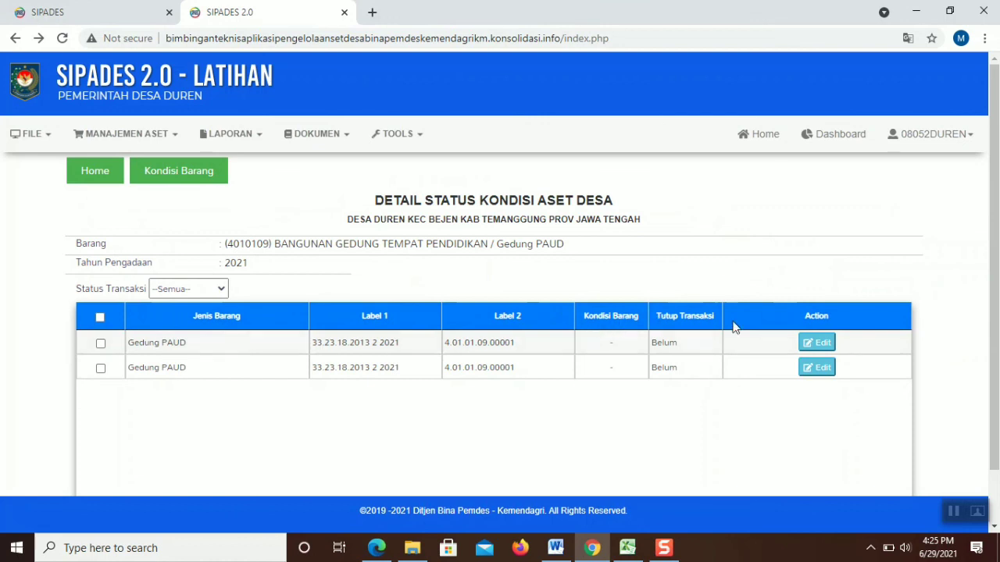
Set Kondisi Barang to Baik for the first and second Gedung PAUD units, saving each
left_click(817, 342)
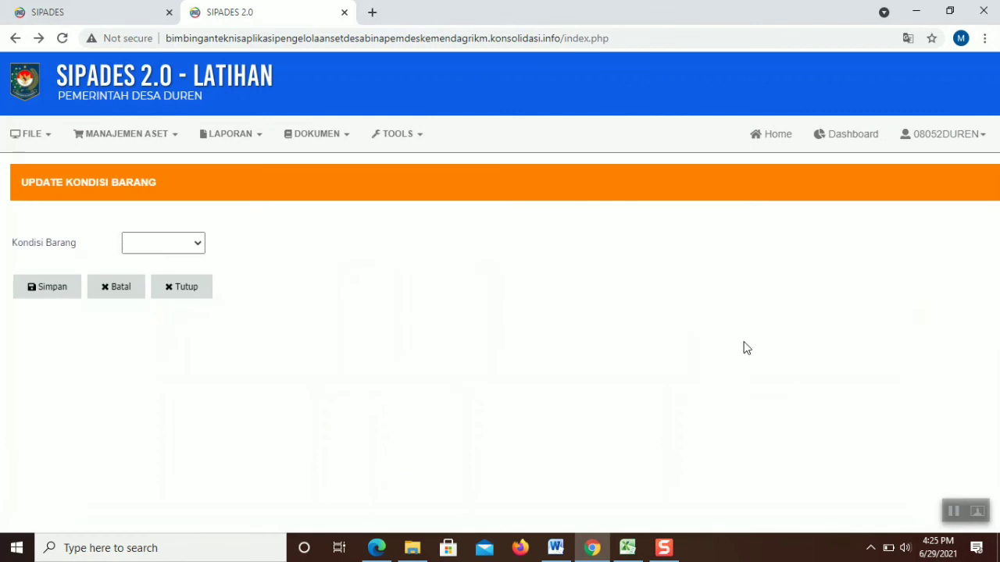
left_click(144, 249)
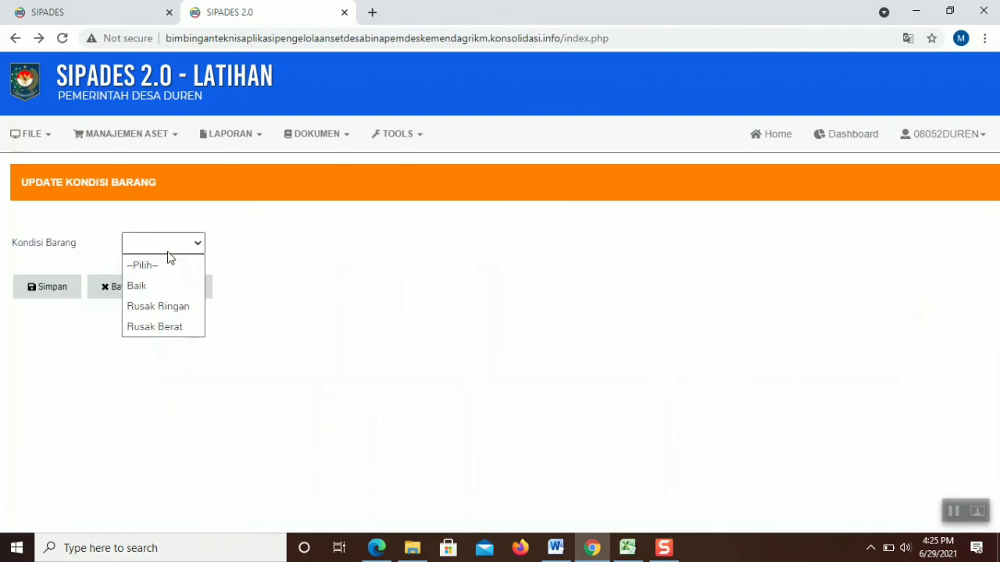
left_click(165, 285)
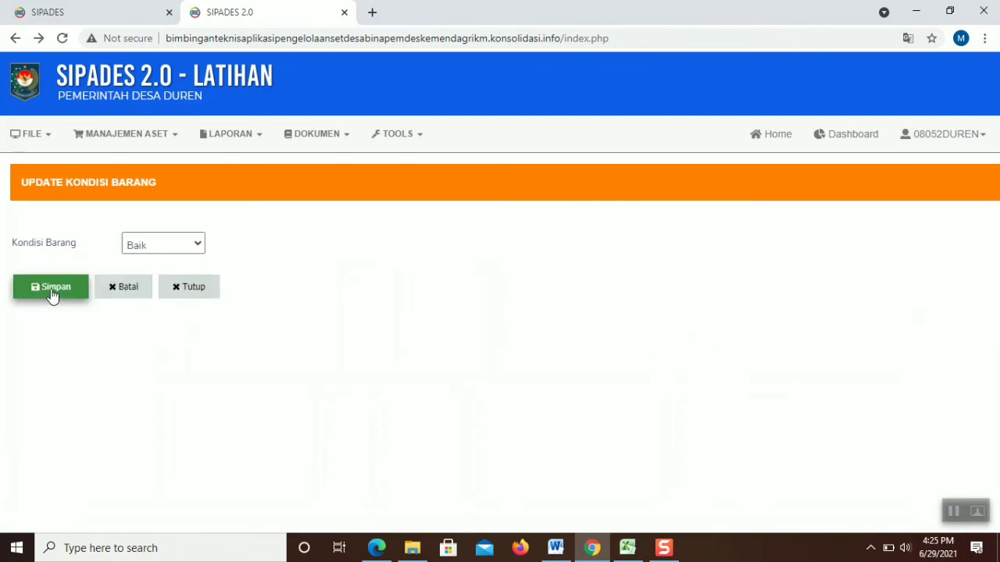
left_click(53, 295)
left_click(816, 367)
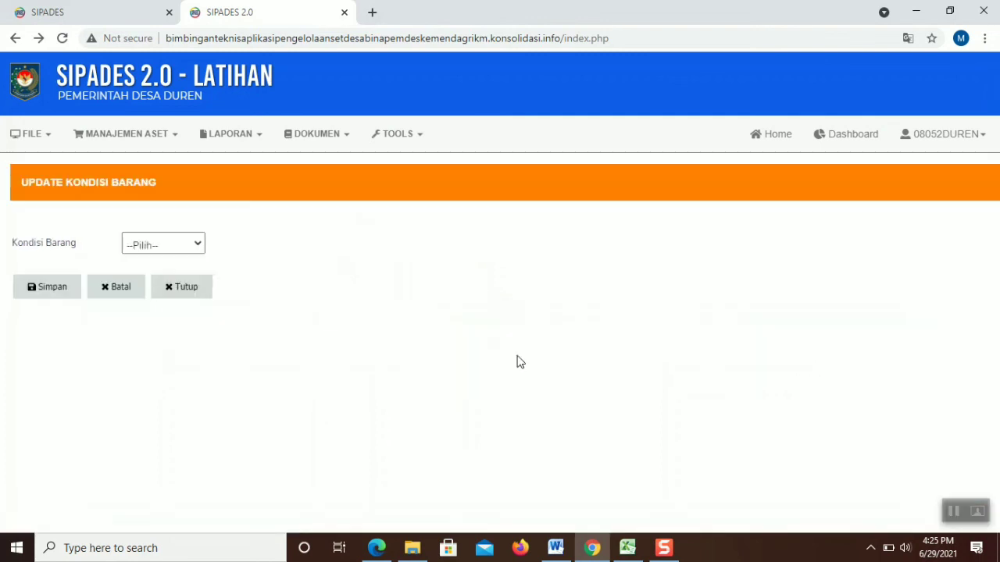
left_click(167, 246)
left_click(141, 286)
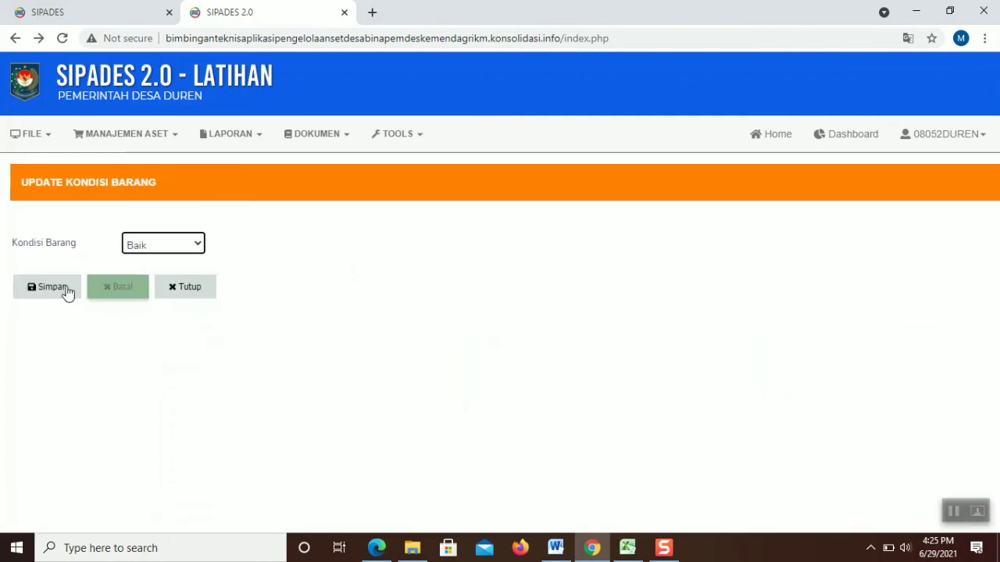
left_click(25, 292)
left_click(99, 292)
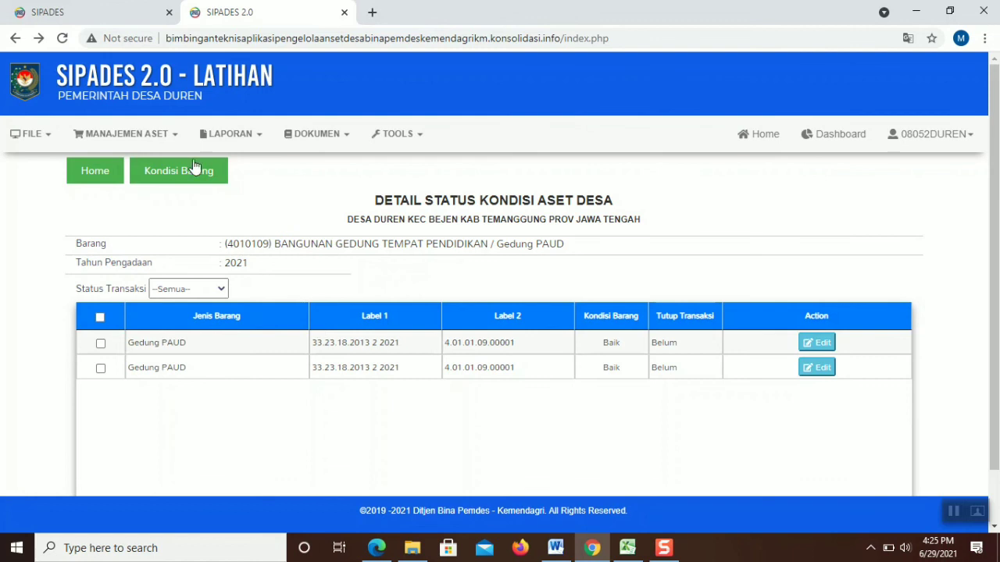
Open the goat item's Status Kondisi, select all units, and set unit 1.01.08.01.00134 to Baik
left_click(174, 170)
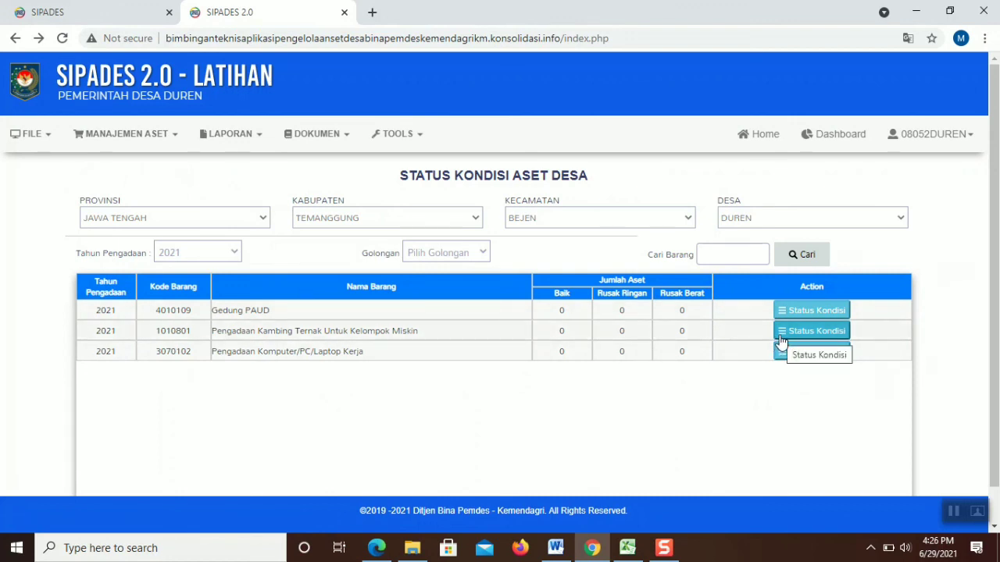
left_click(780, 334)
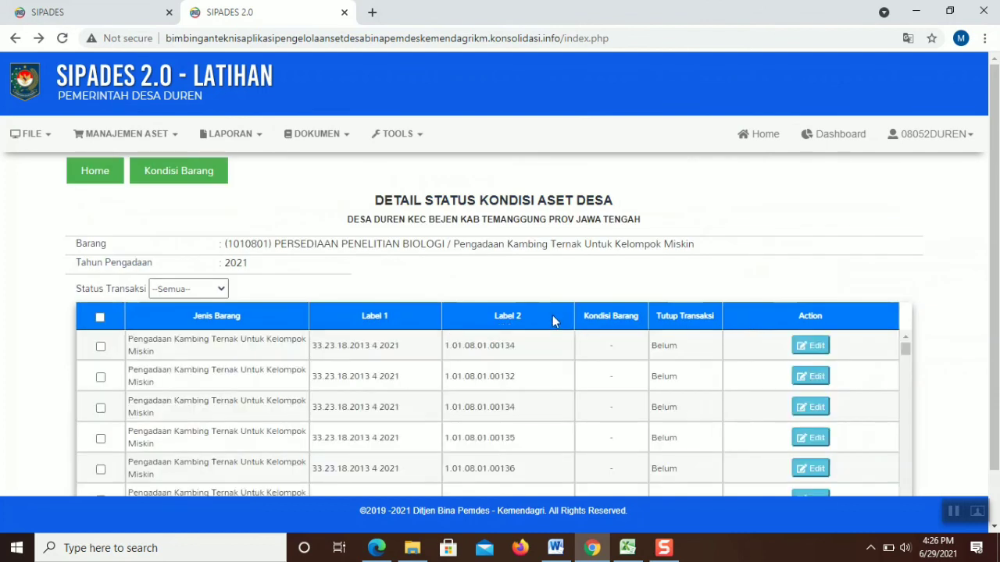
left_click_drag(996, 190, 997, 240)
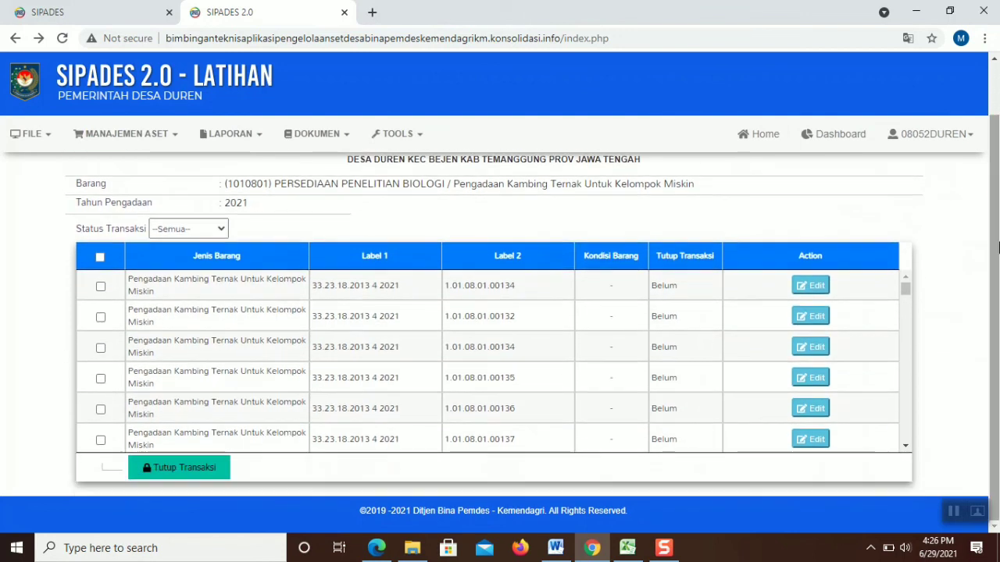
mouse_move(907, 287)
left_mouse_down()
mouse_move(902, 366)
mouse_move(909, 282)
left_mouse_up()
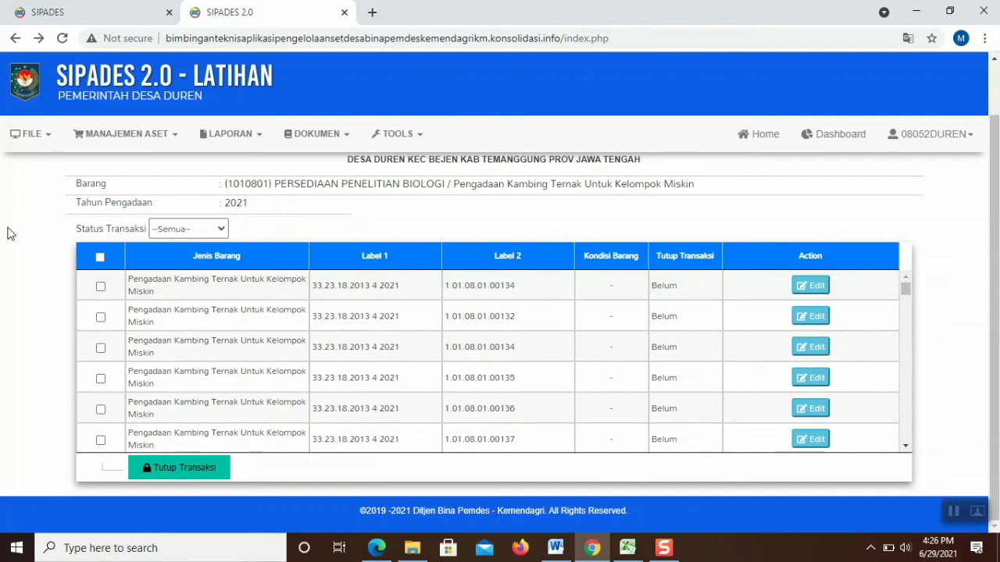
left_click(98, 258)
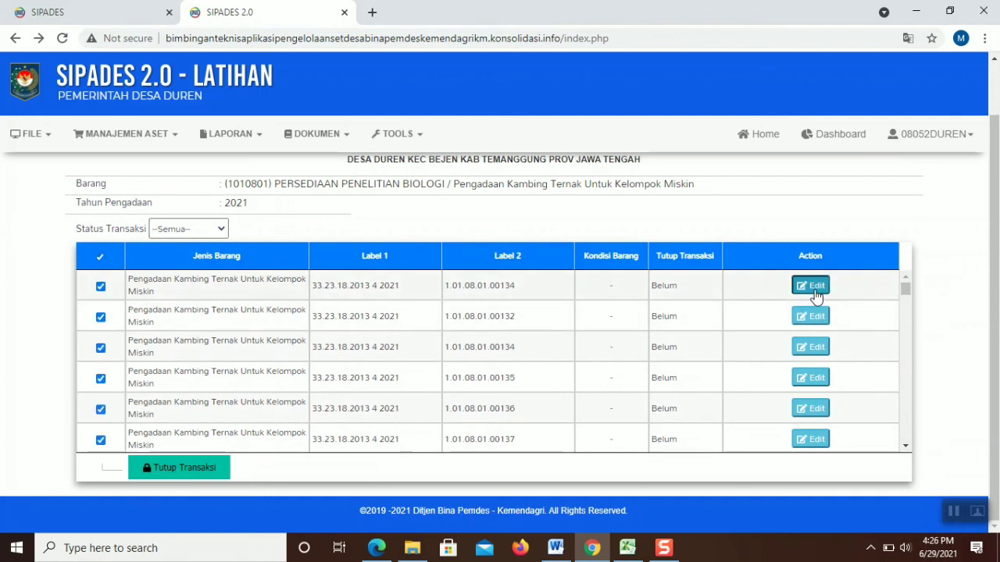
left_click(815, 288)
left_click(182, 245)
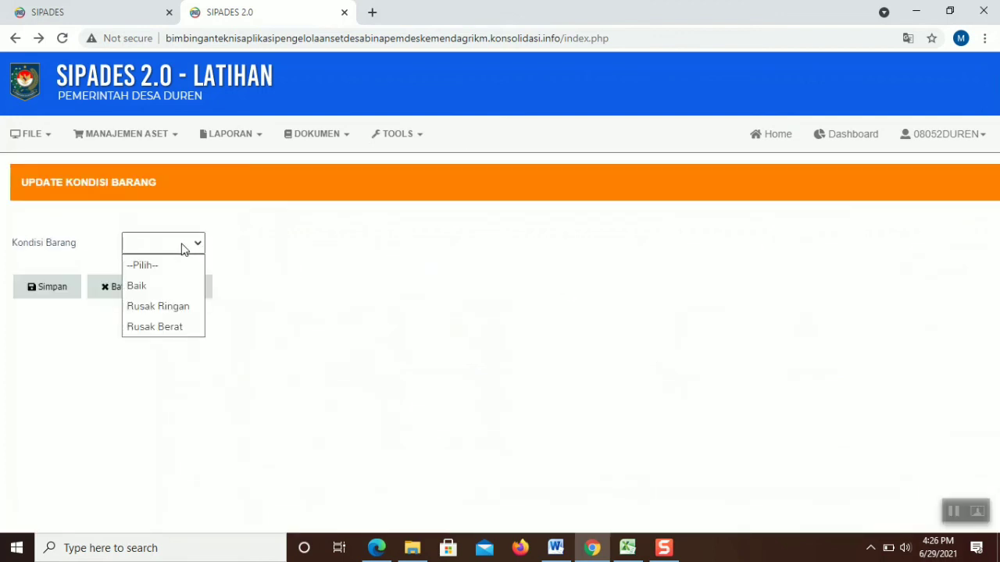
left_click(164, 286)
left_click(102, 292)
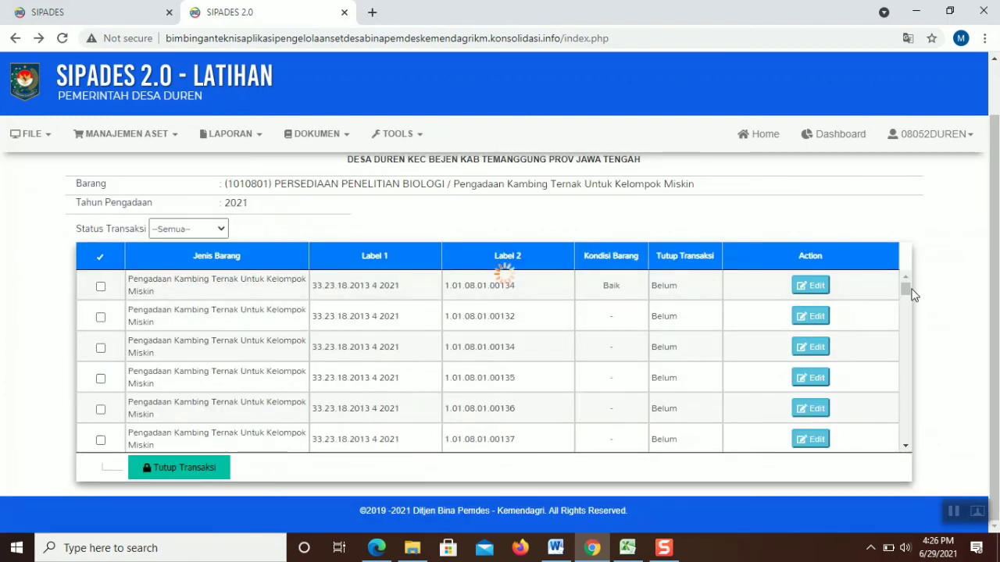
left_click_drag(909, 287, 918, 451)
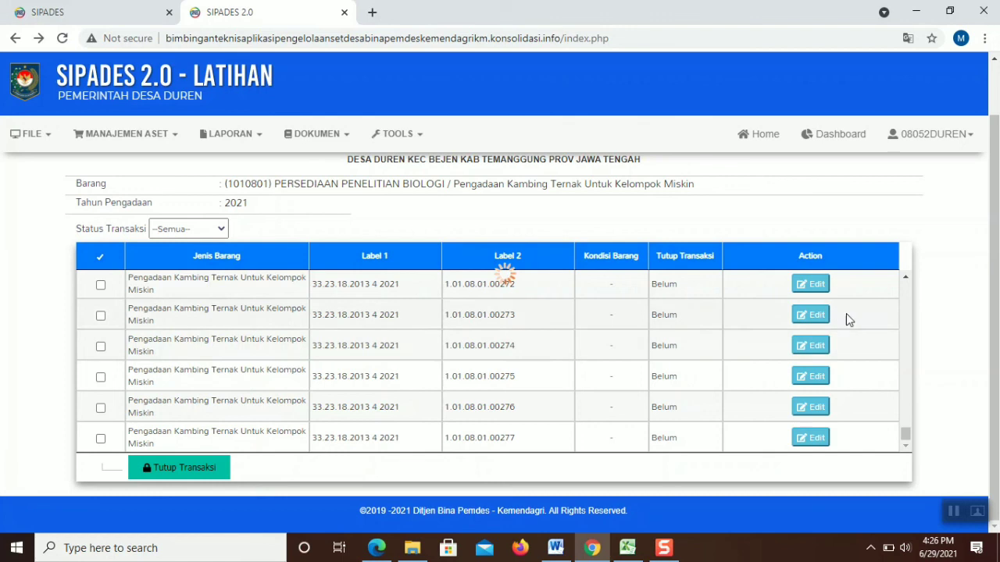
Log in to SIPADES 2.0 with the account password
left_click(818, 285)
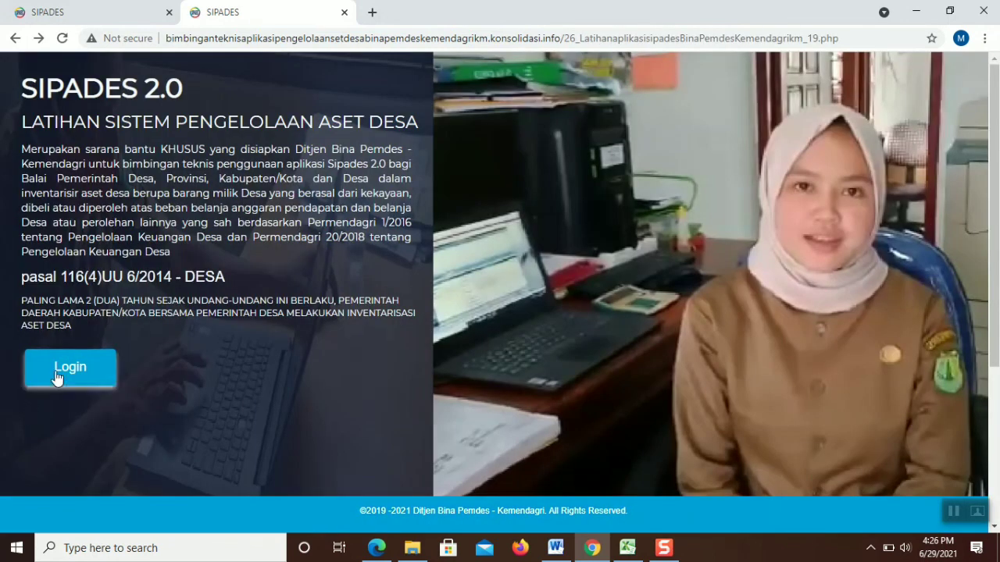
left_click(56, 374)
left_click(436, 331)
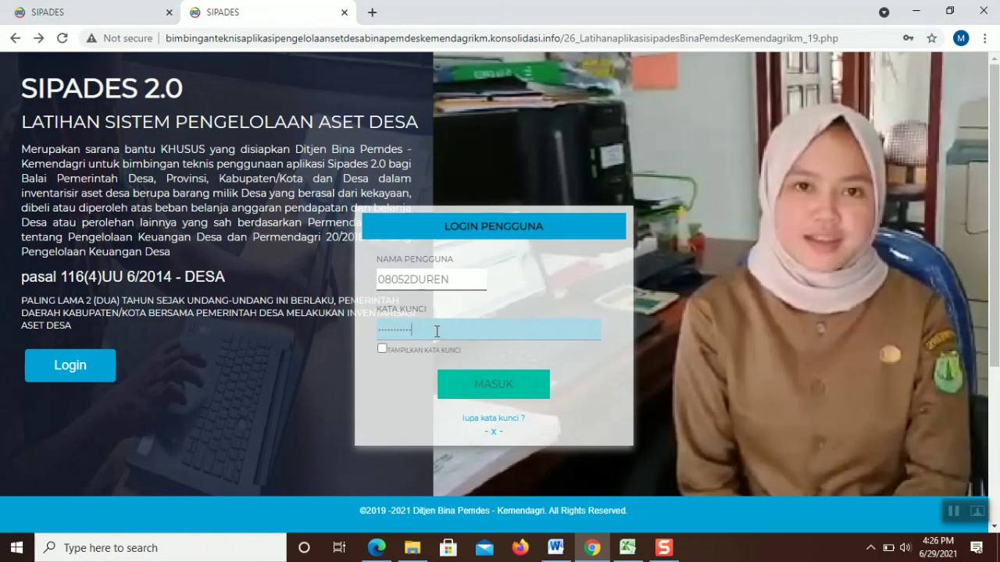
left_click(457, 379)
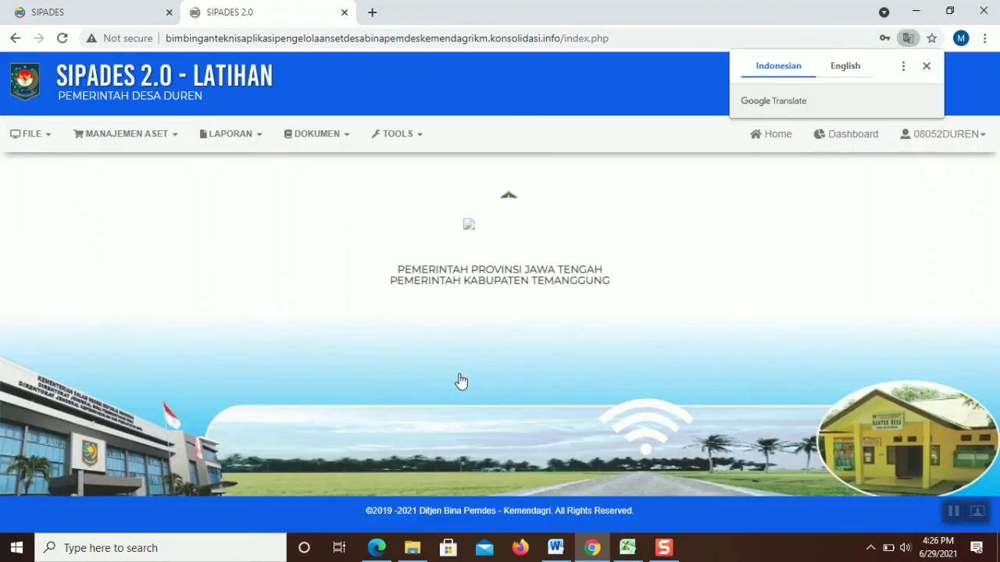
Open Kondisi Barang filtered to 2021 and show the condition details for goat item 1010801
left_click(164, 139)
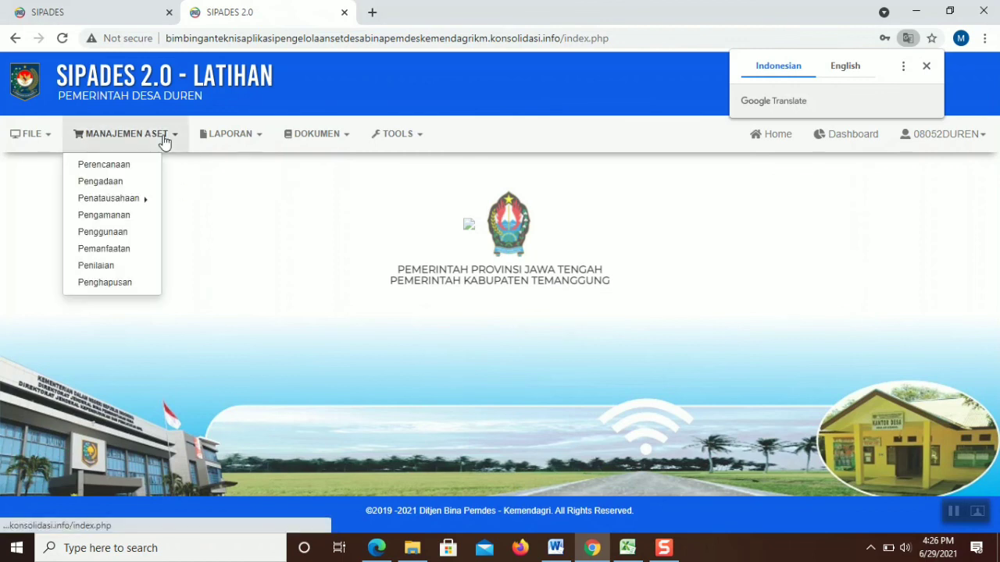
left_click(133, 203)
left_click(224, 216)
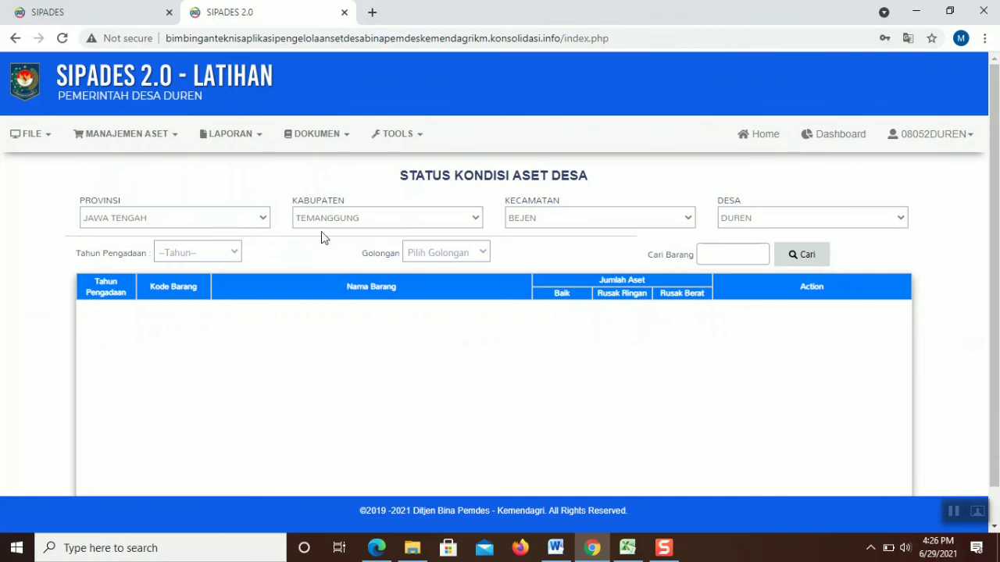
left_click(228, 252)
left_click(208, 292)
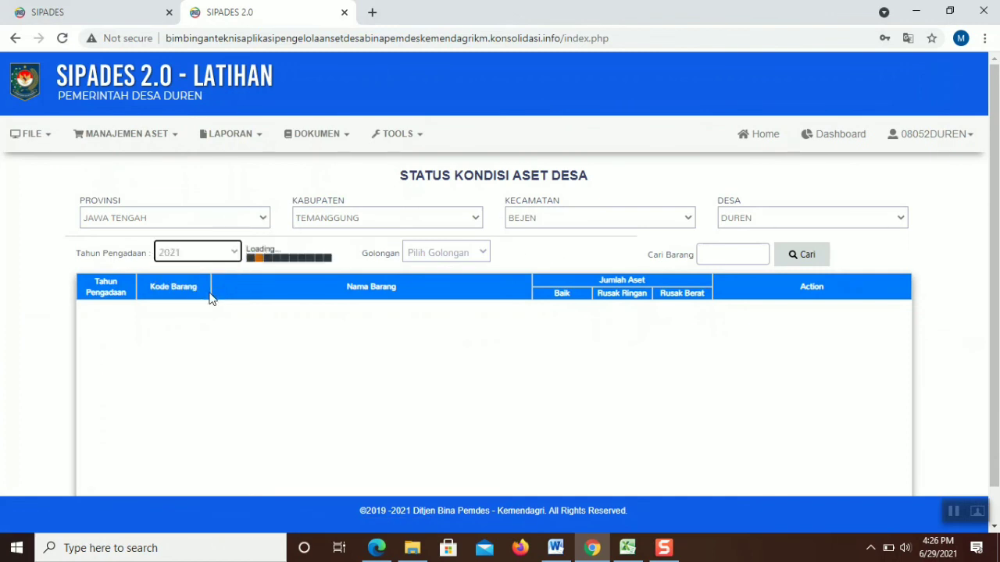
left_click(805, 332)
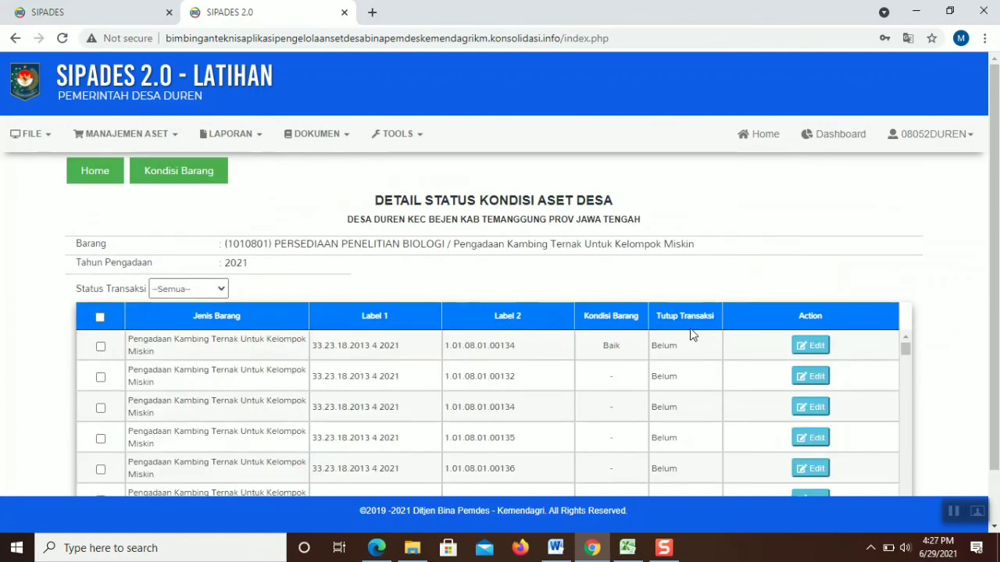
Cancel the first goat unit's edit, then save the second goat unit as Baik
left_click(809, 345)
left_click(121, 287)
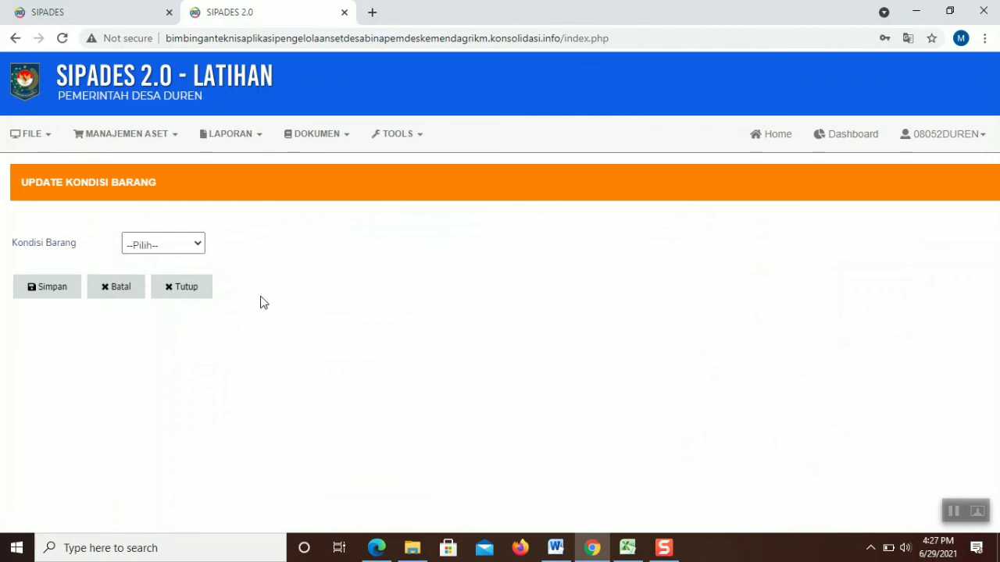
left_click(196, 290)
left_click(813, 377)
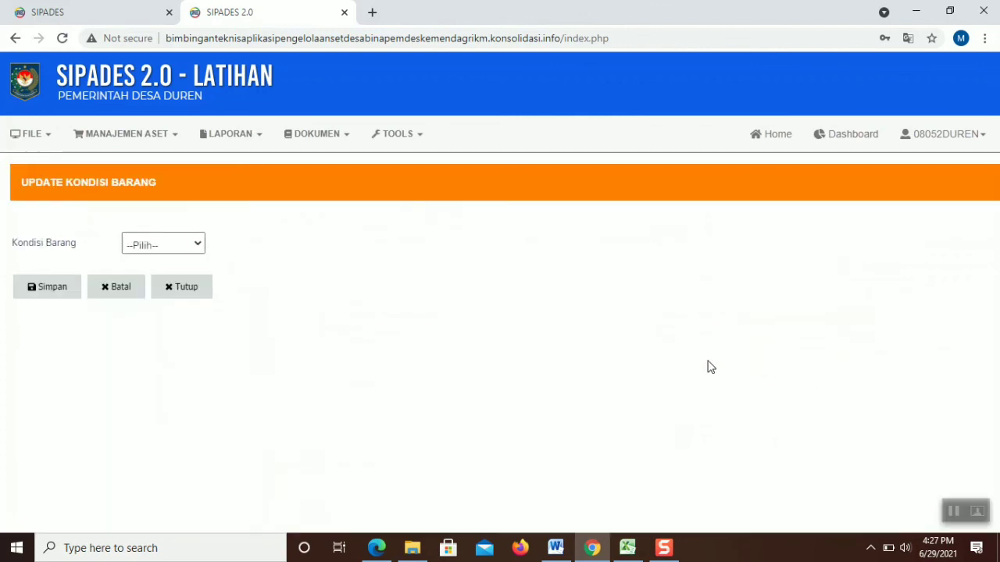
left_click(167, 247)
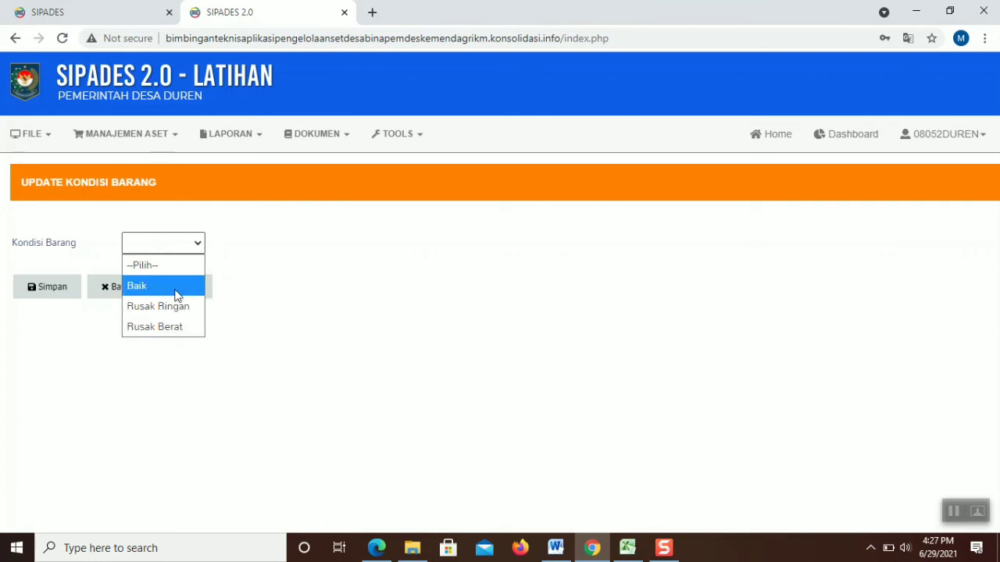
left_click(175, 293)
left_click(77, 291)
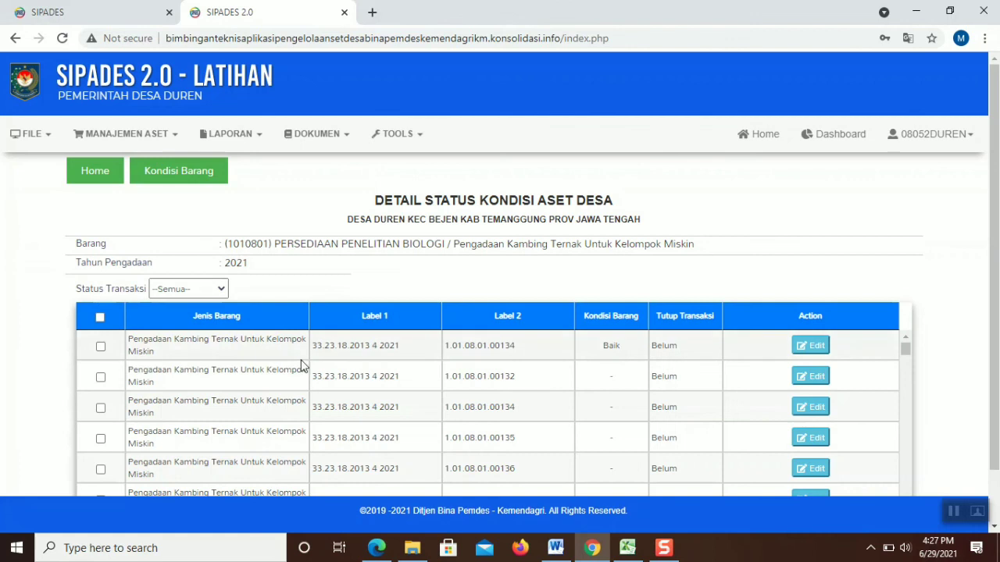
Save the third goat unit as Baik, then select all goat items
left_click(799, 406)
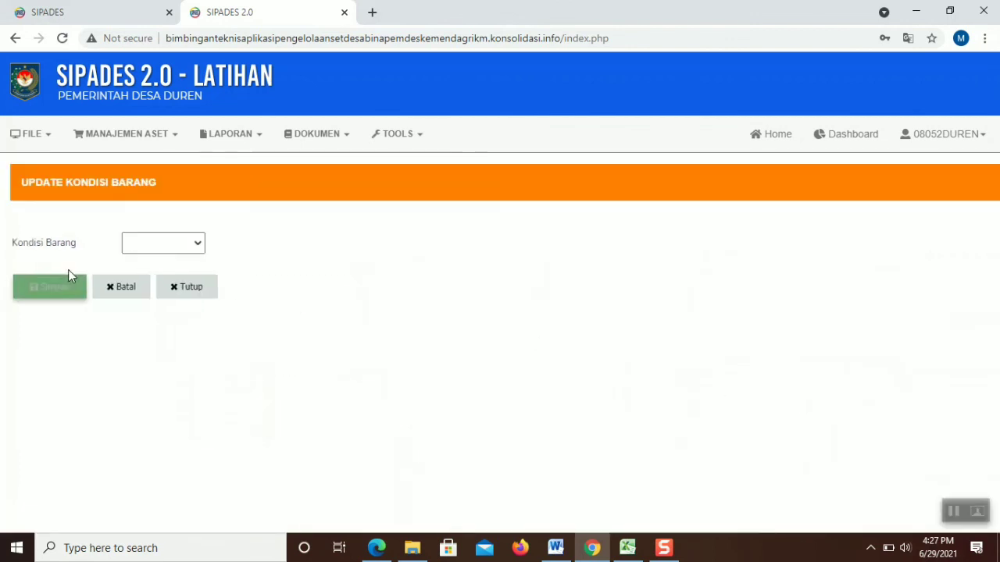
left_click(150, 244)
left_click(137, 286)
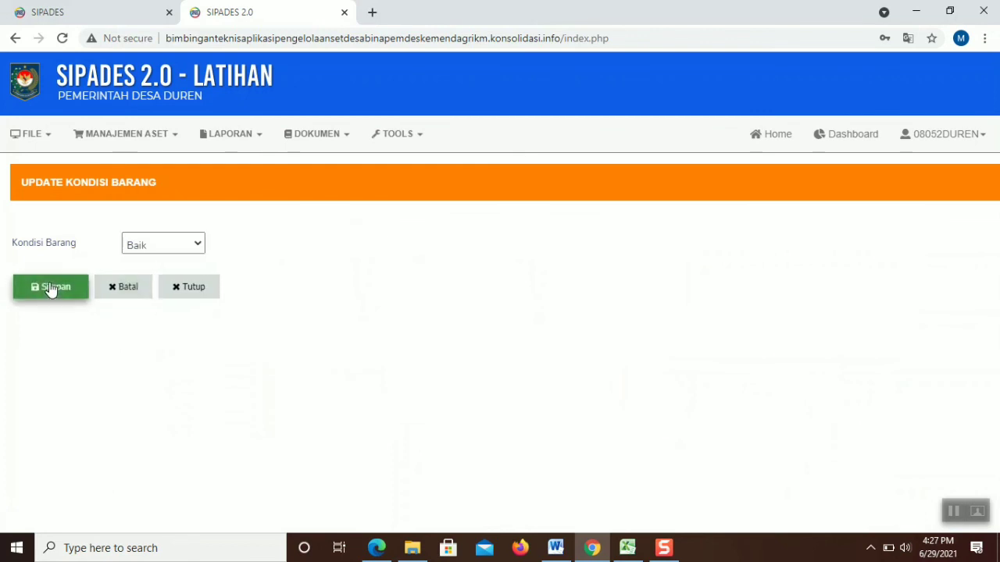
left_click(50, 289)
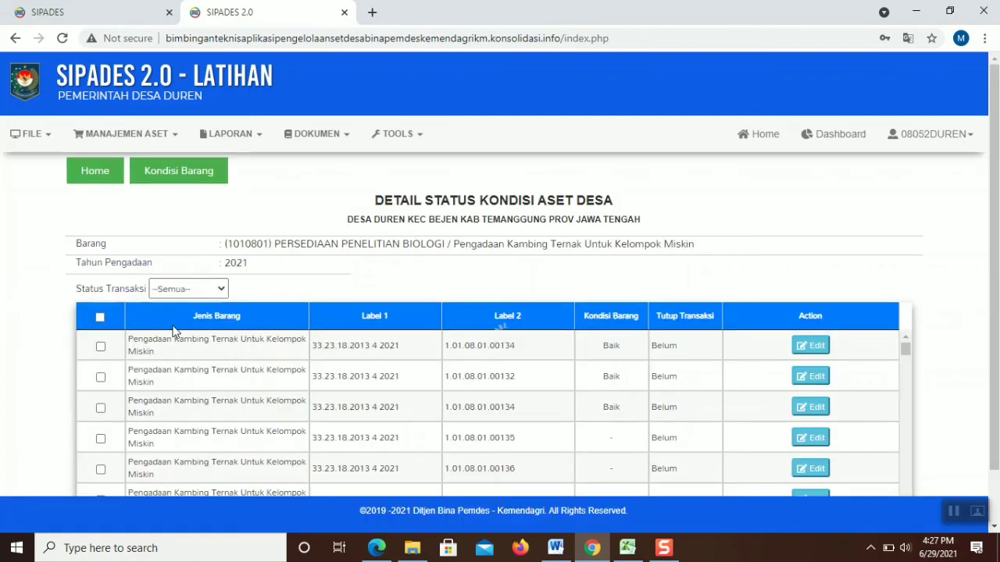
left_click_drag(994, 206, 993, 243)
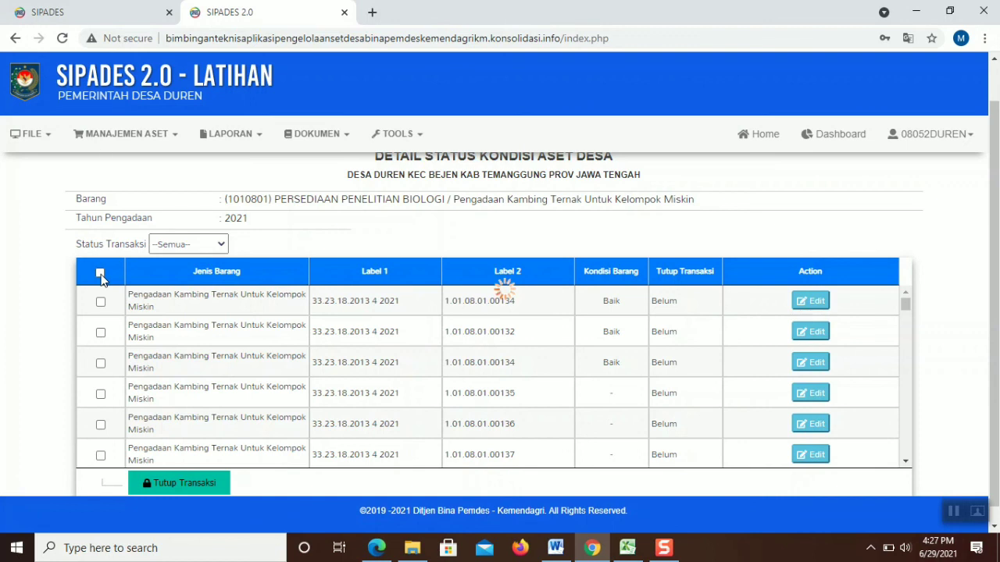
left_click(100, 274)
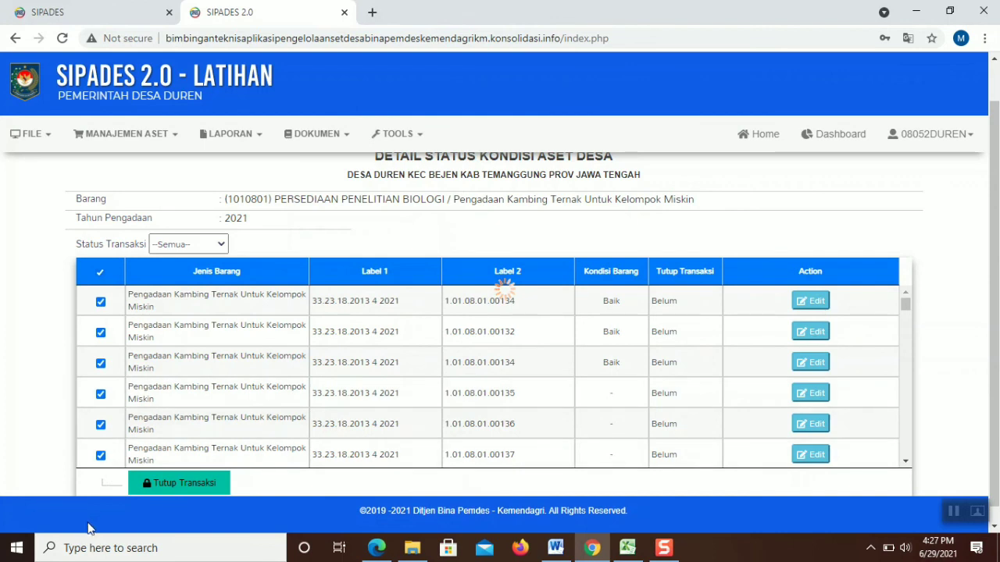
Apply and confirm Tutup Transaksi on the selected goat units so they read Sudah
left_click(164, 485)
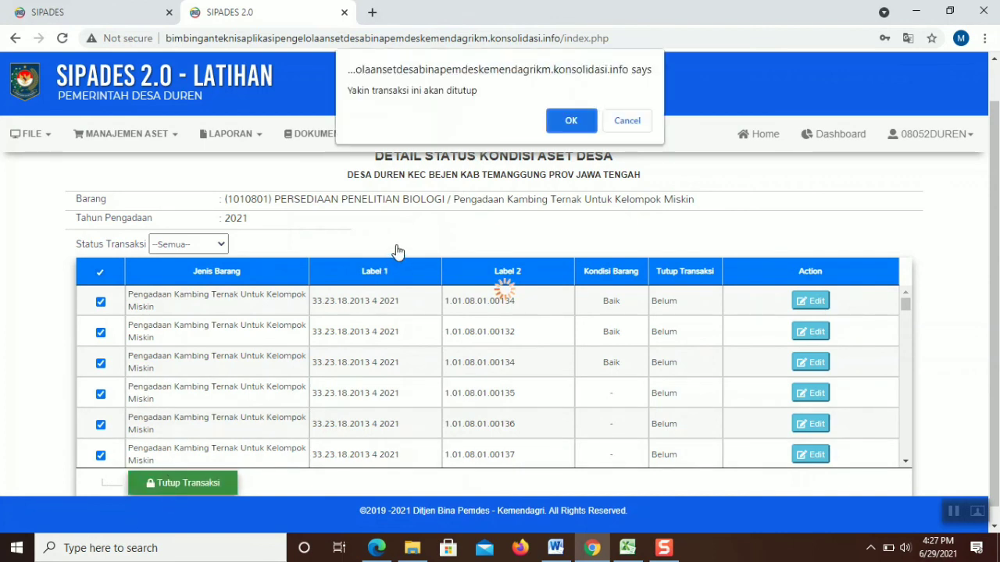
left_click(566, 124)
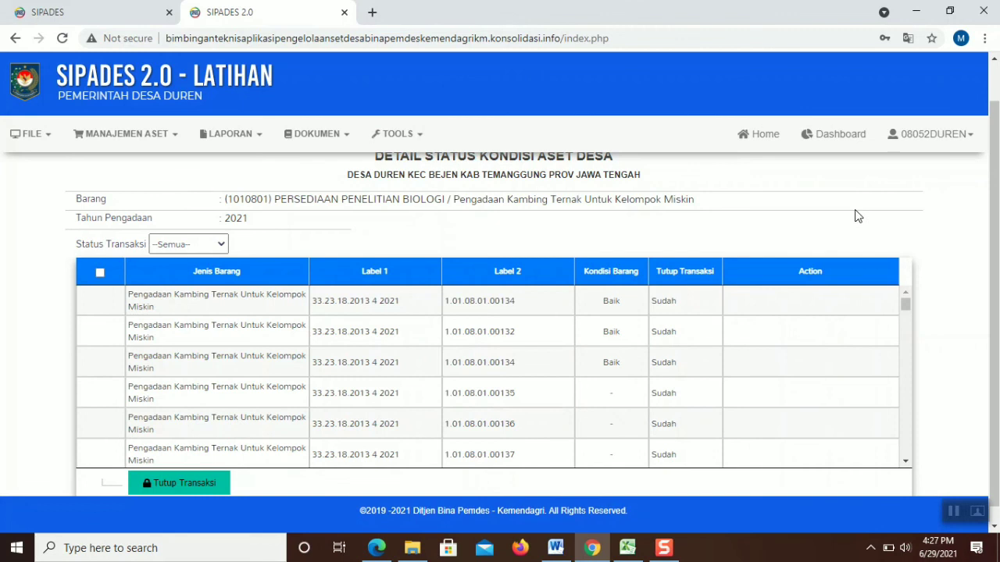
scroll(516, 211, "up", 1)
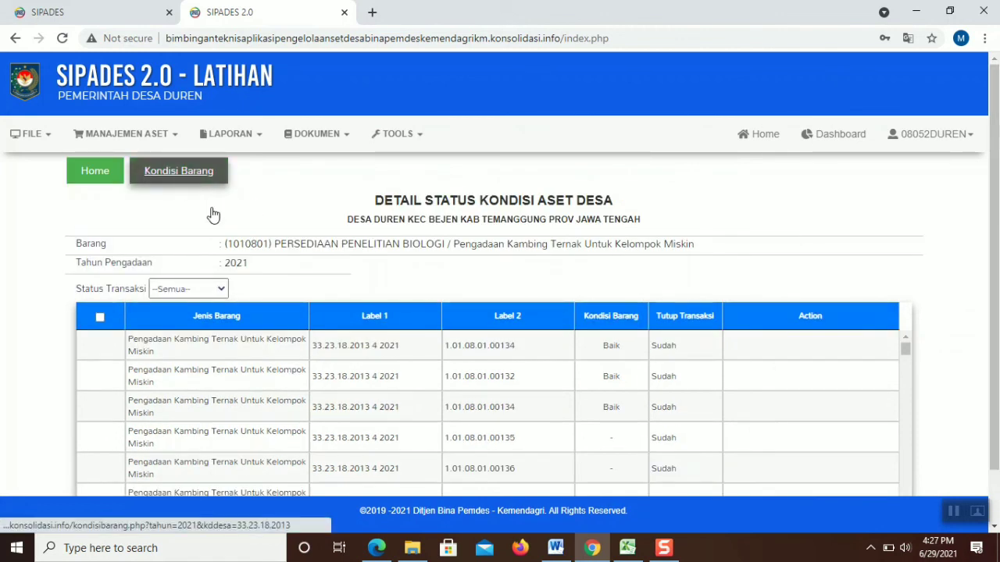
Open computer item 3070102's conditions; set unit 1 to Baik and unit 2 to Rusak Ringan
left_click(213, 213)
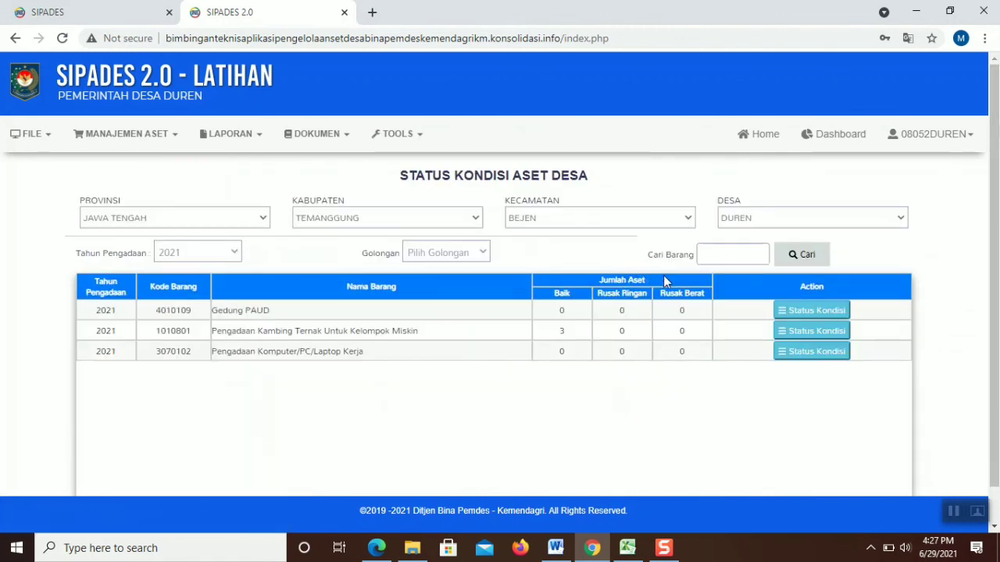
left_click(804, 353)
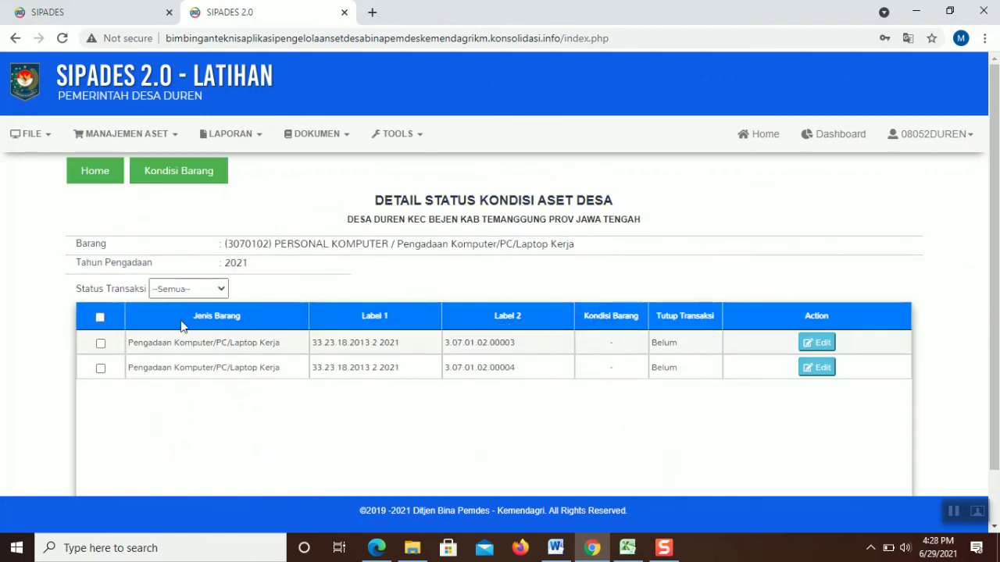
left_click(805, 342)
left_click(204, 243)
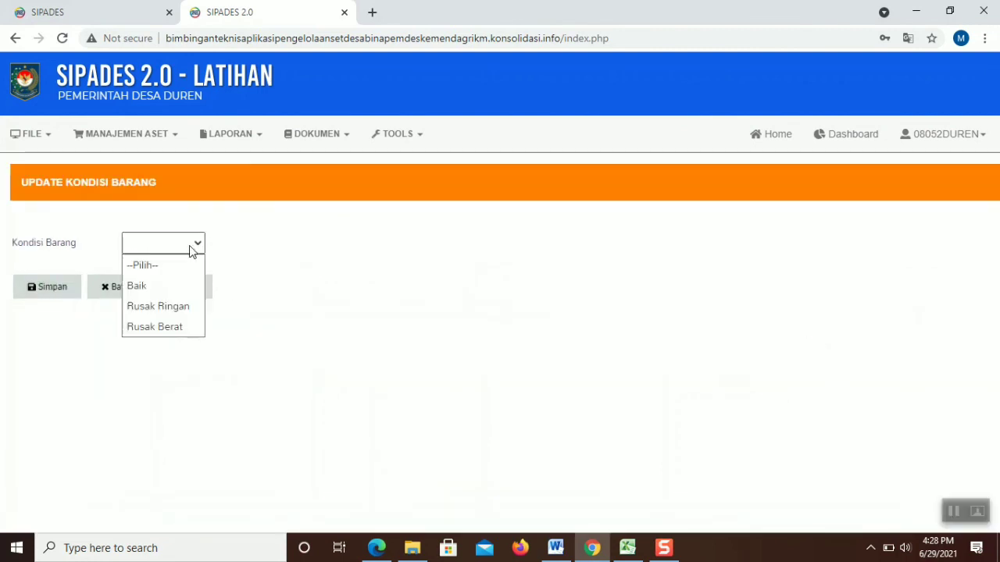
left_click(157, 283)
left_click(41, 285)
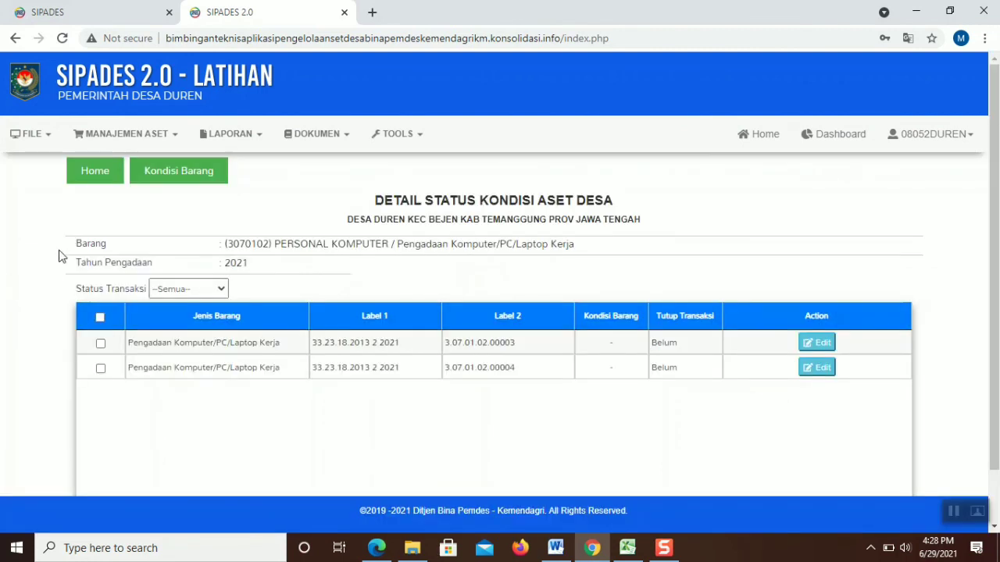
left_click(813, 366)
left_click(190, 245)
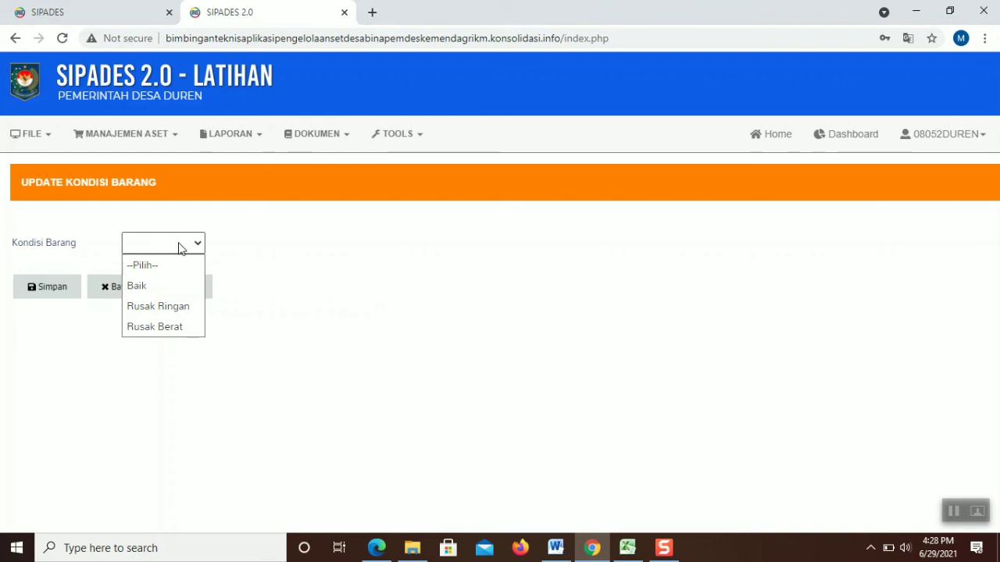
left_click(168, 304)
left_click(66, 291)
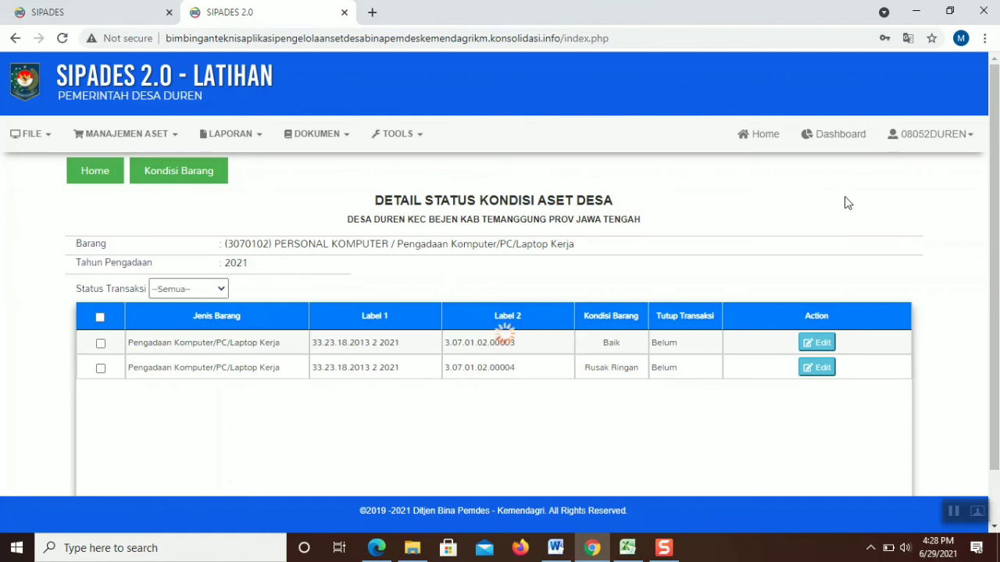
Select both computer units and confirm closing their transactions
scroll(981, 295, "down", 1)
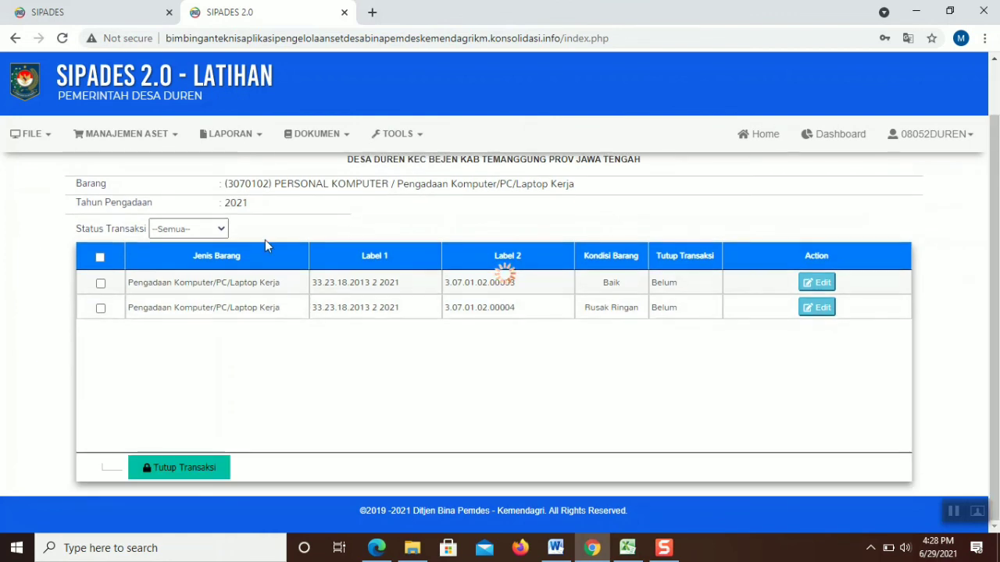
left_click(101, 258)
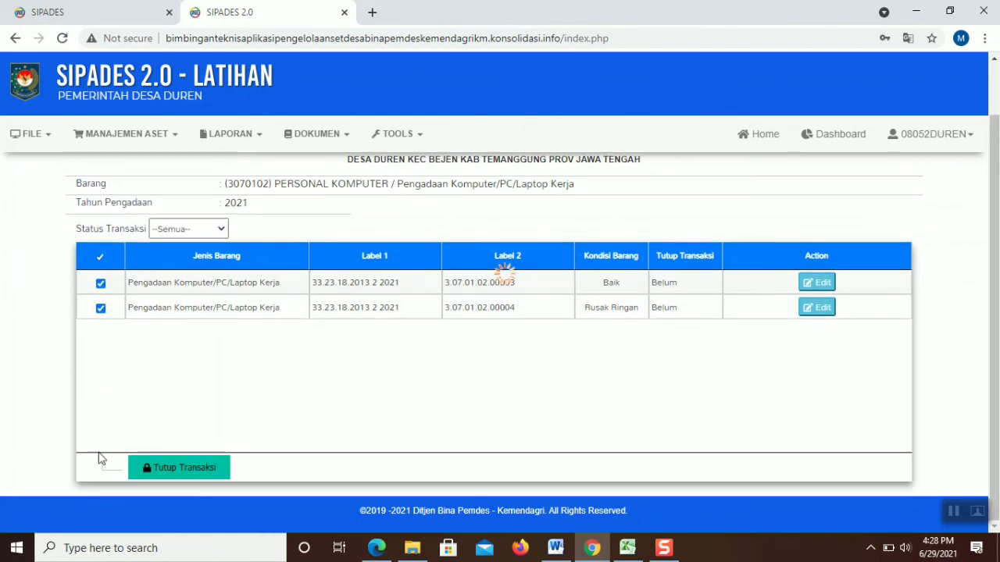
left_click(154, 471)
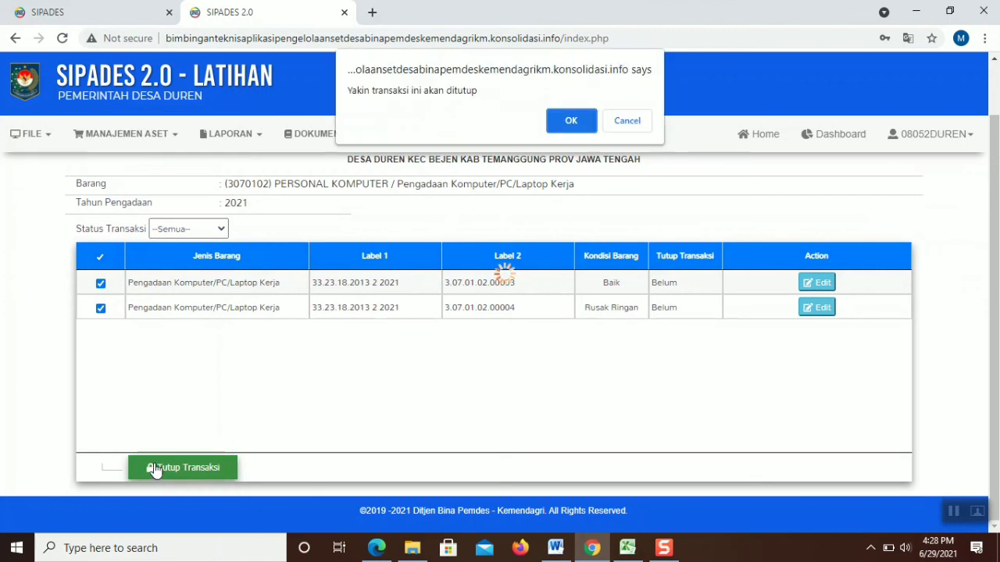
left_click(584, 122)
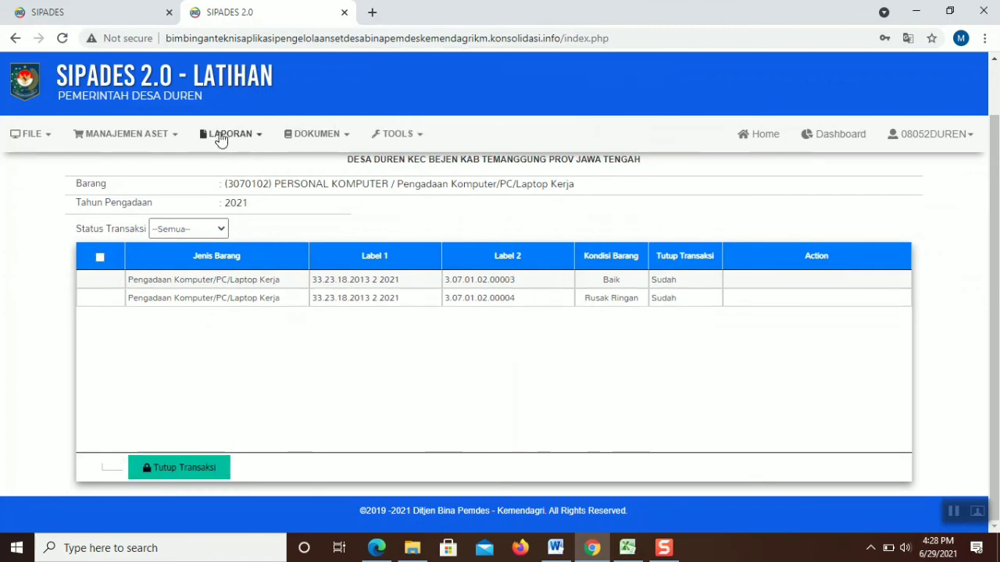
Open the computer's capitalization details, then sign in again with the account password
mouse_move(165, 135)
mouse_move(153, 214)
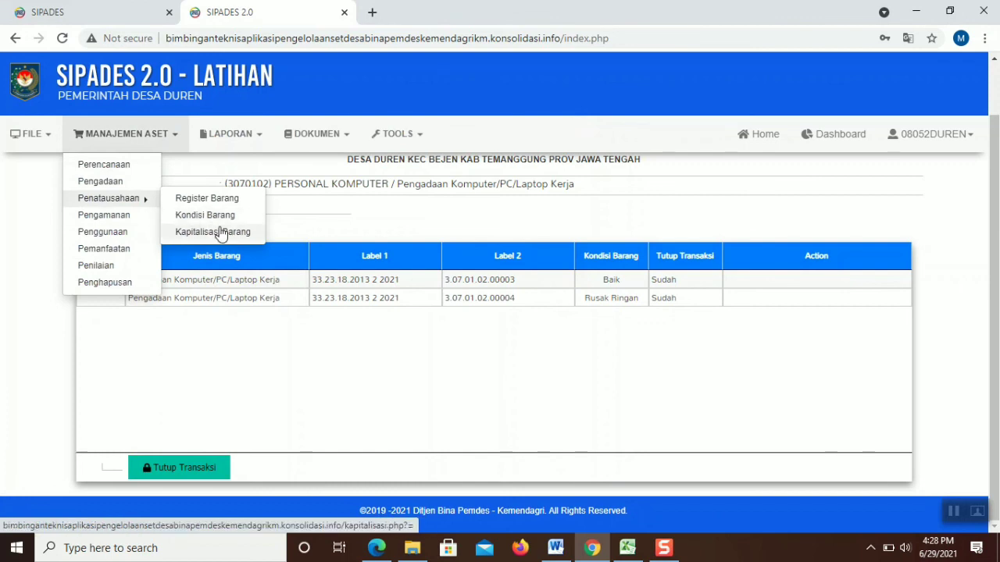
left_click(221, 233)
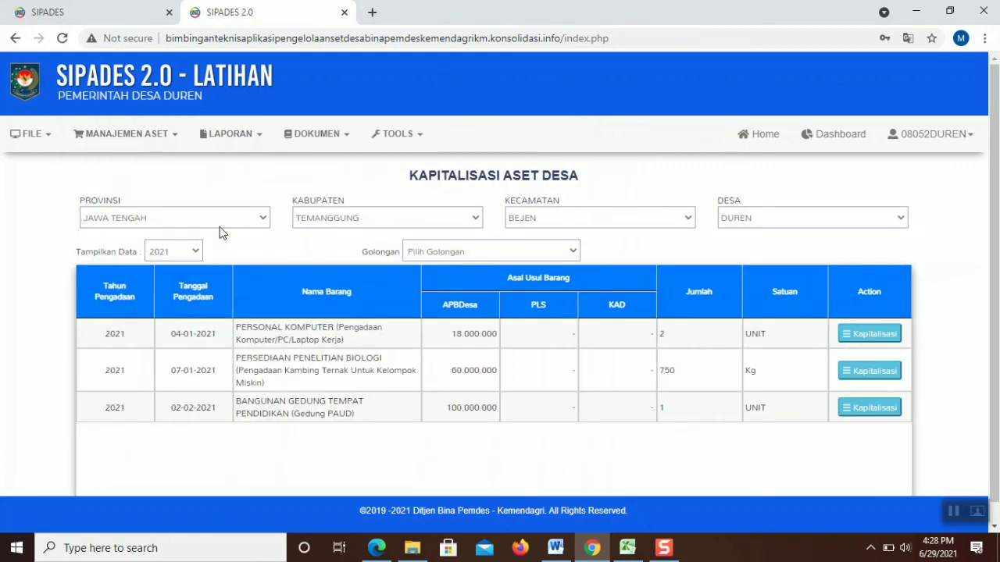
left_click(843, 336)
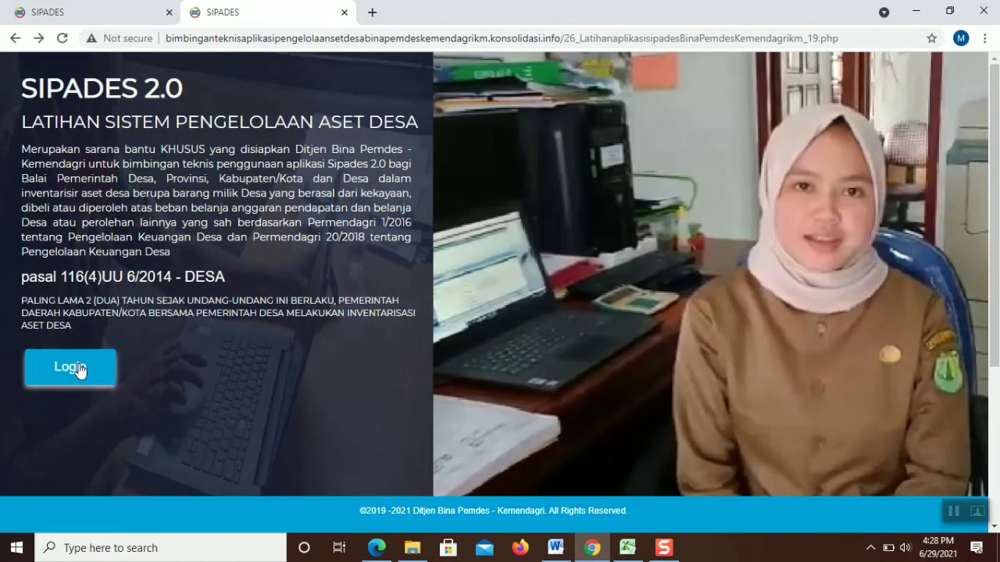
left_click(81, 367)
left_click(446, 327)
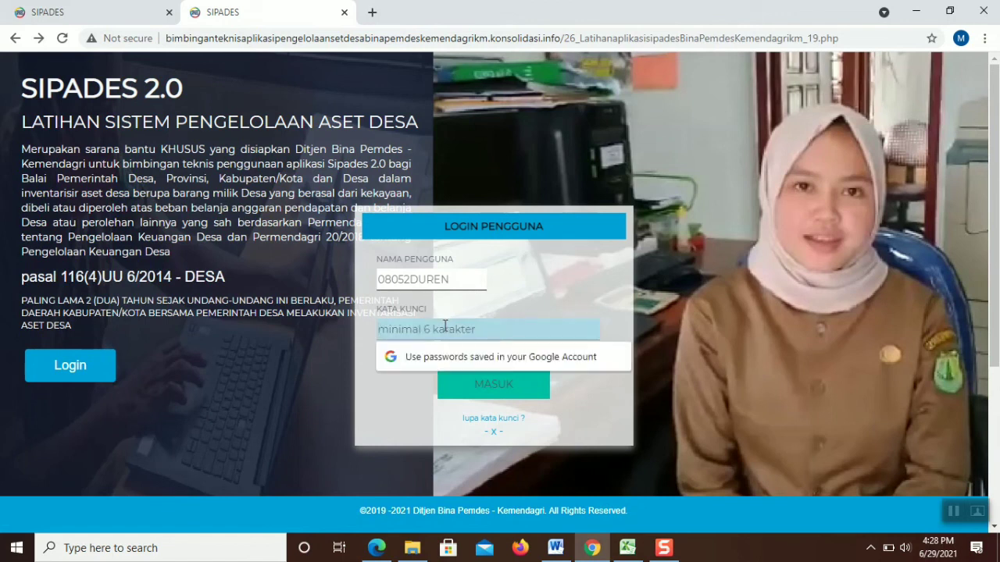
type("************")
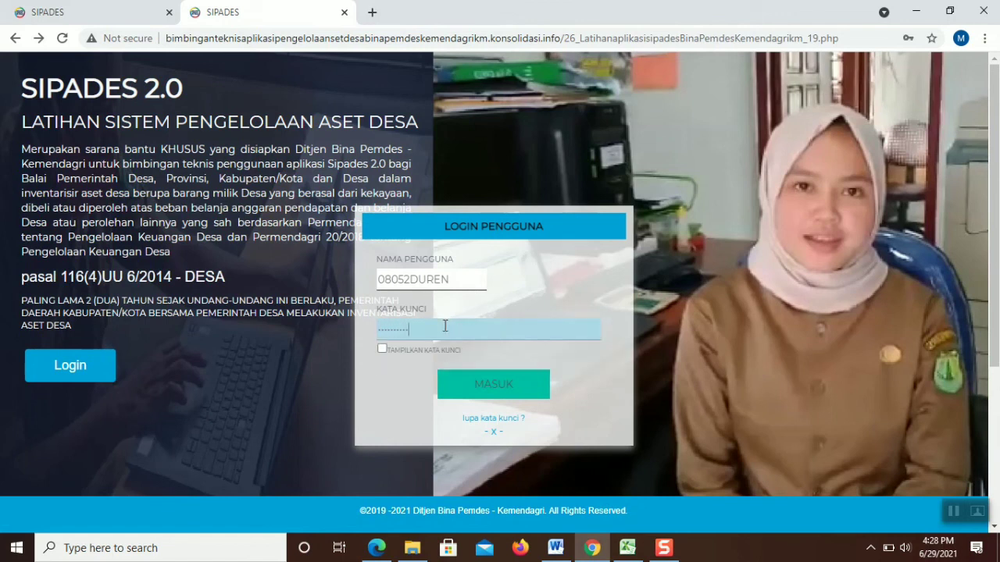
type("**")
key("Return")
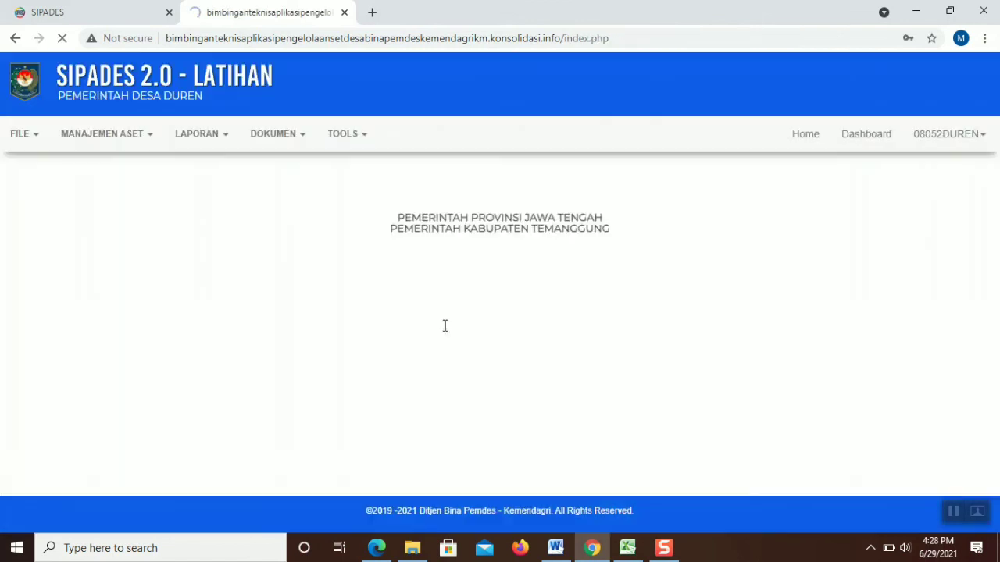
Go to Manajemen Aset > Penatausahaan > Kapitalisasi Barang and dismiss the DataTables warning
left_click(204, 144)
left_click(175, 149)
mouse_move(149, 201)
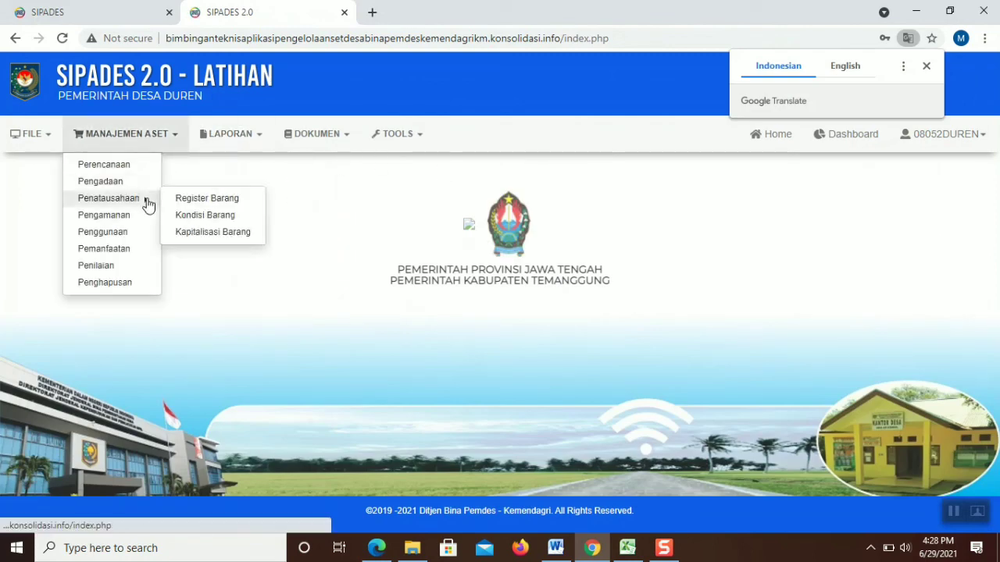
left_click(214, 232)
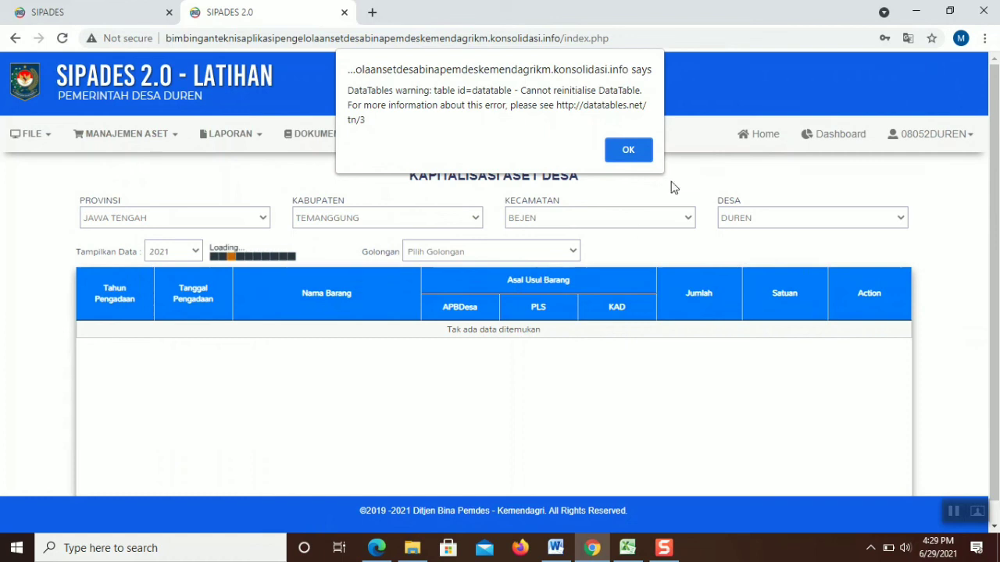
left_click(620, 153)
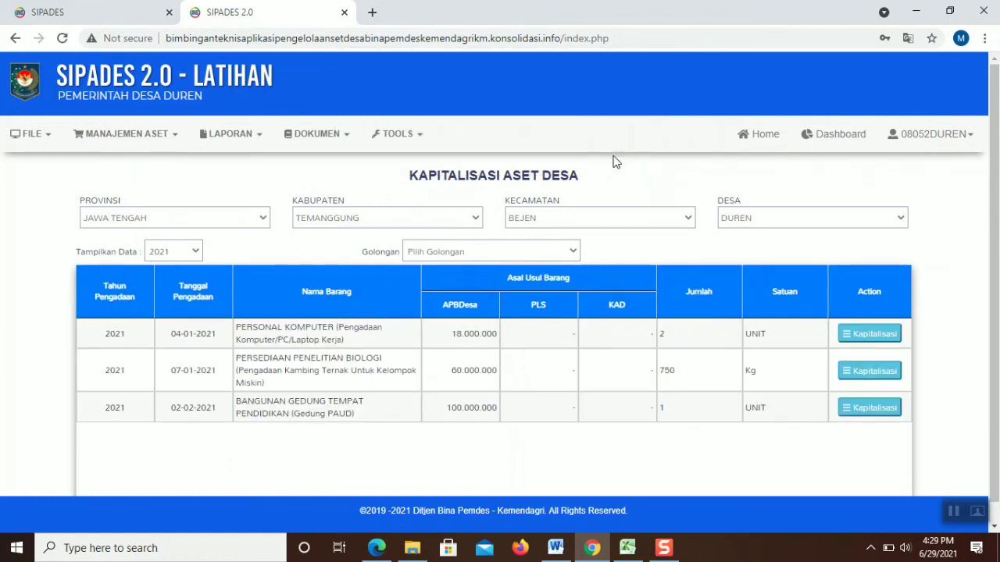
Start a new Personal Komputer capitalization entry dated 03 Maret
left_click(860, 336)
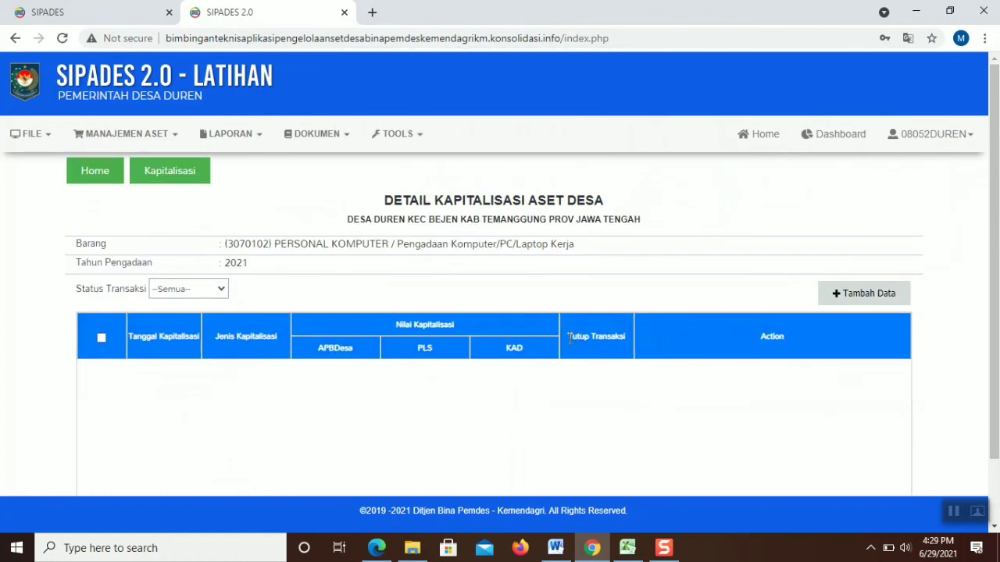
left_click(859, 294)
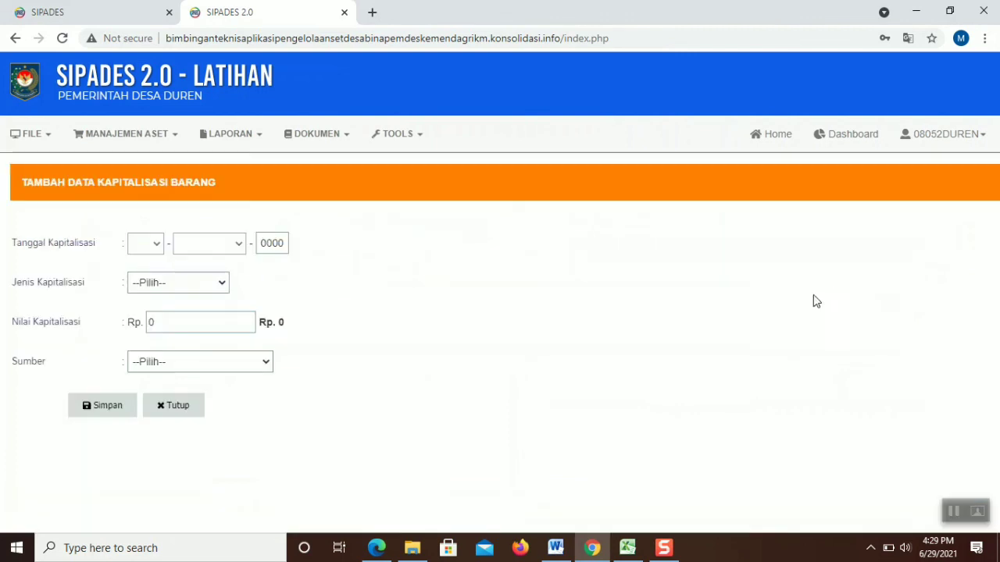
left_click(156, 244)
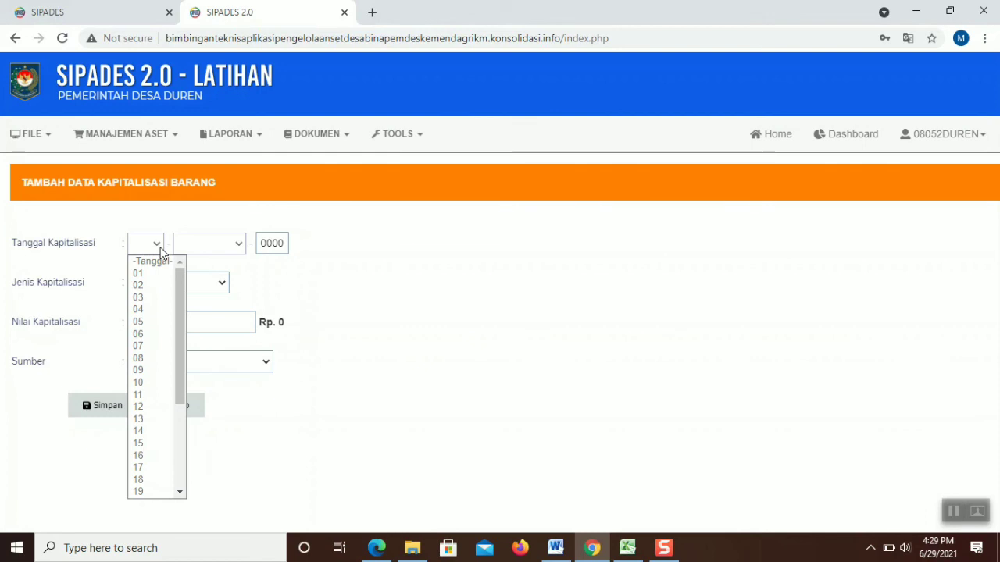
left_click(161, 247)
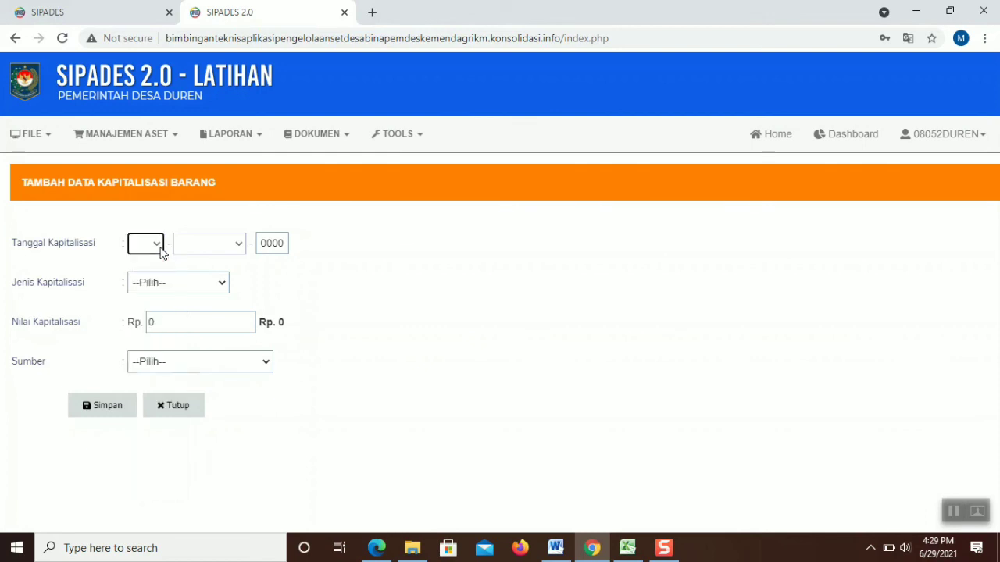
left_click(161, 247)
left_click(160, 247)
left_click(161, 247)
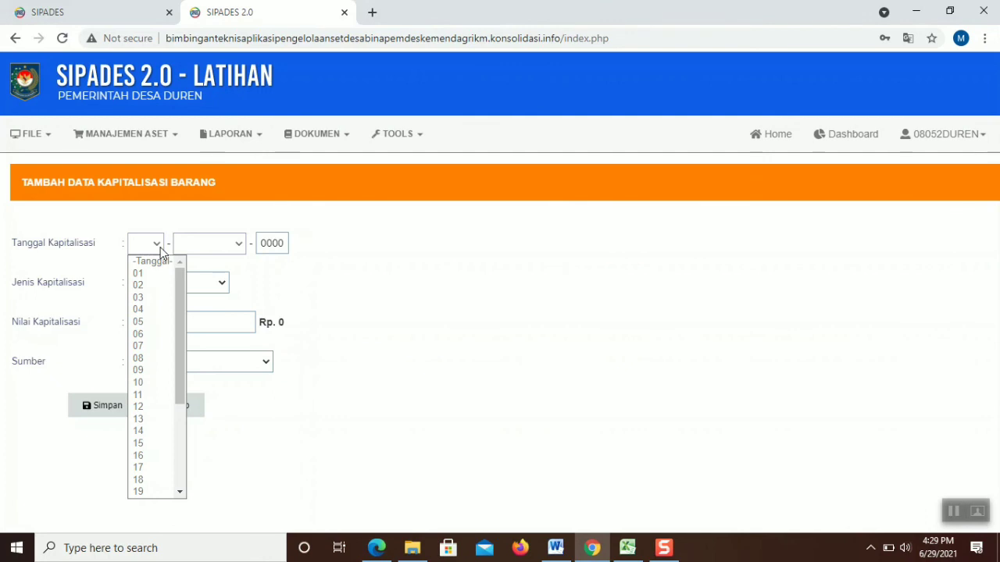
left_click(154, 298)
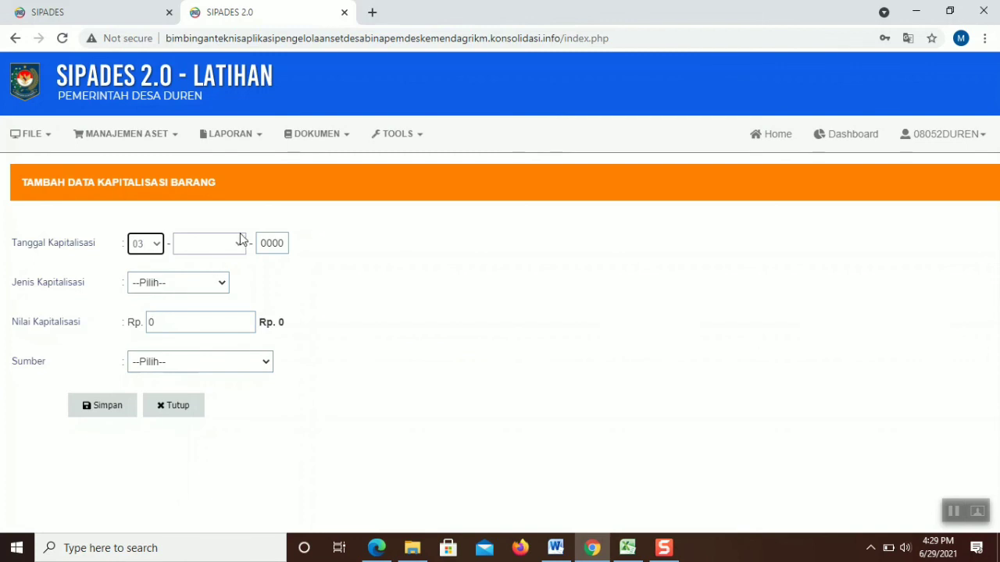
left_click(237, 245)
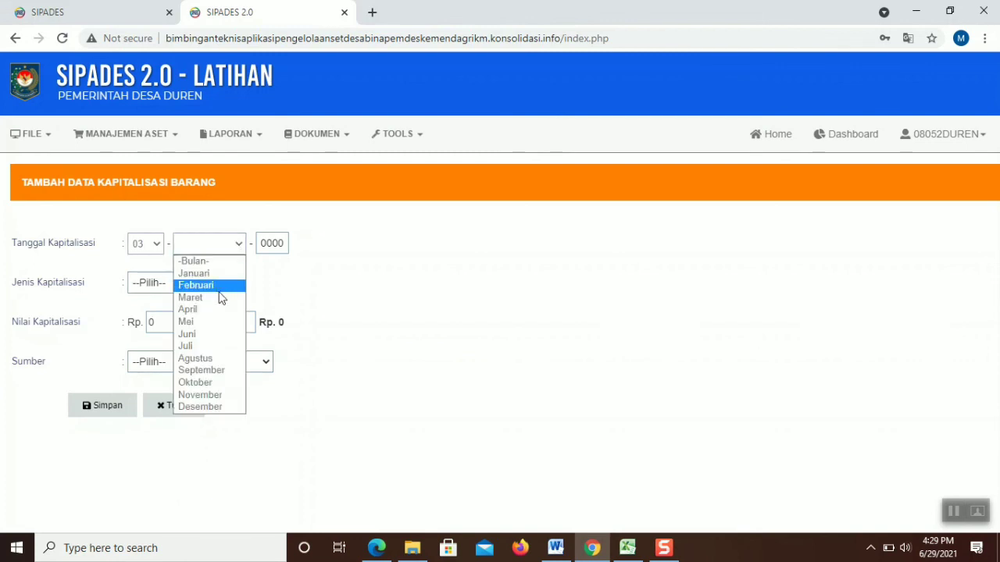
left_click(195, 297)
Choose Fisik Peningkatan, value 500000, and funding source APBDesa
left_click(194, 291)
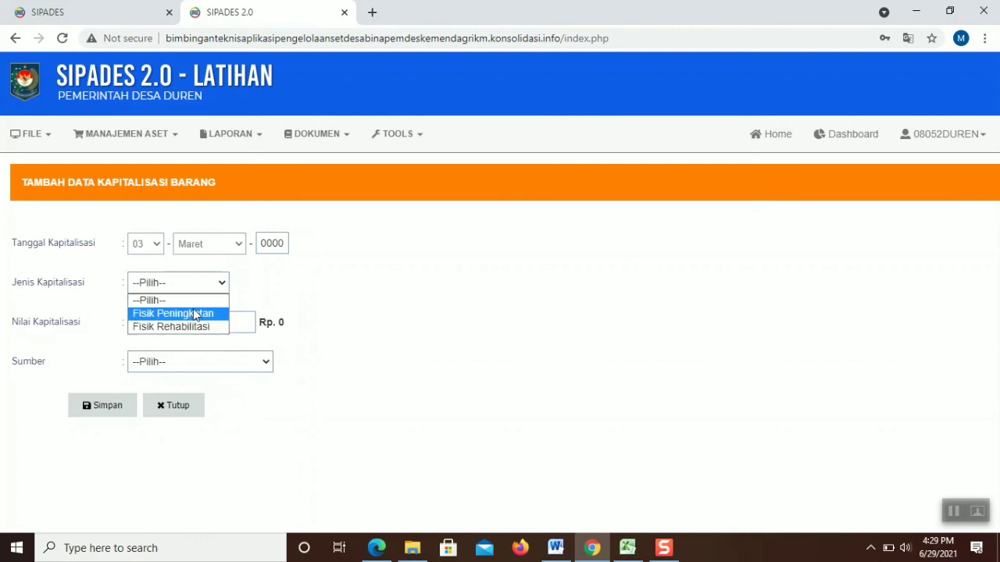
left_click(195, 313)
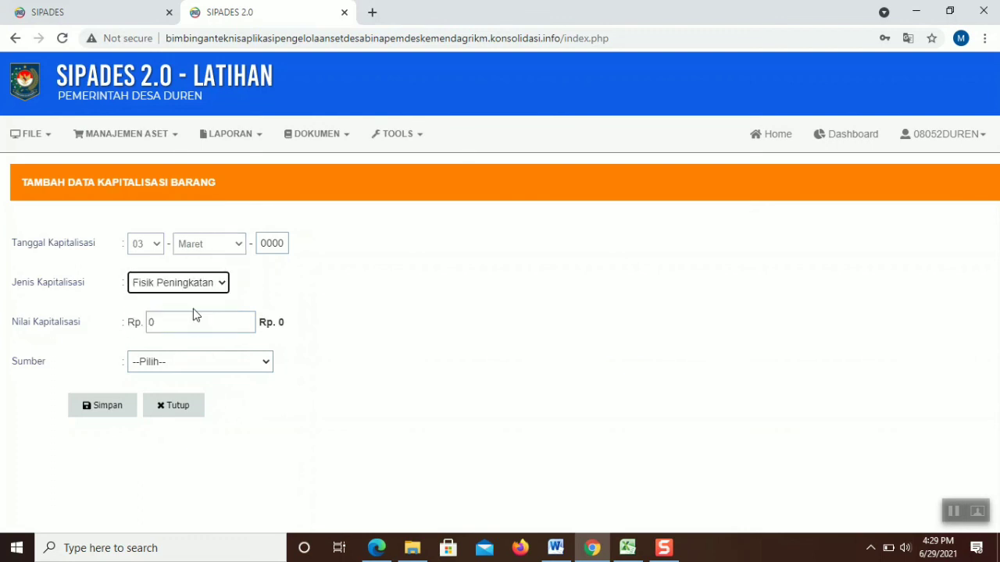
left_click(194, 318)
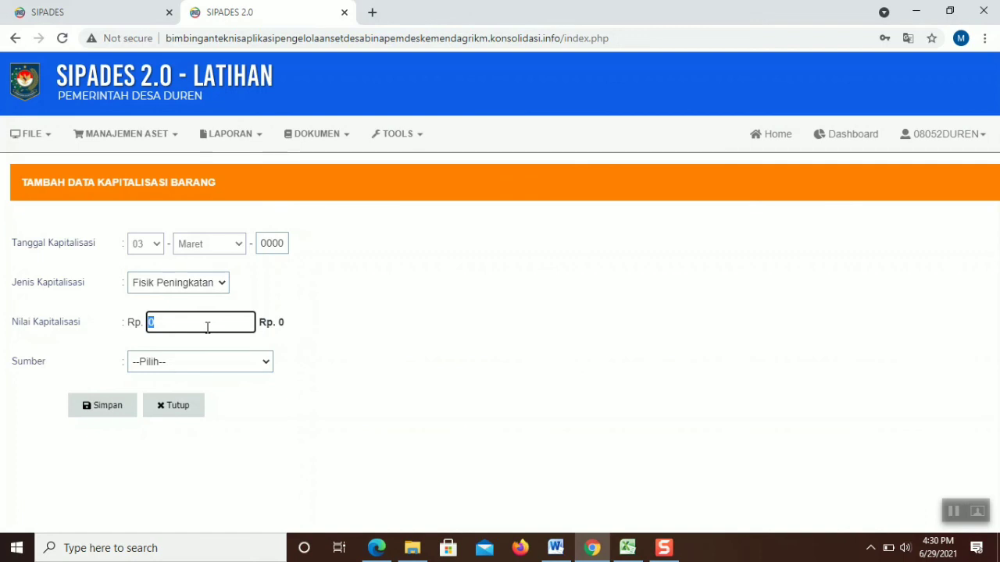
type("500000")
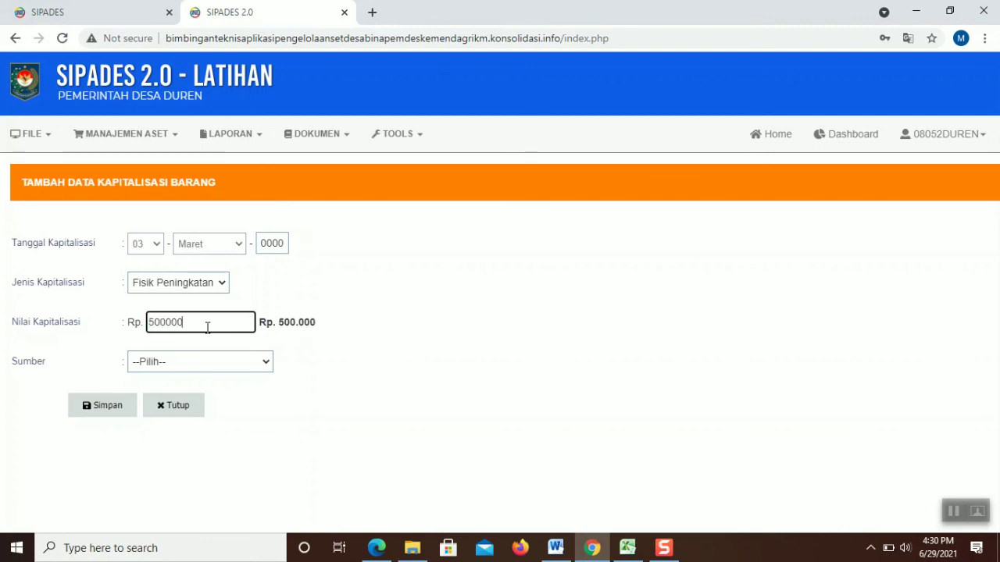
left_click(243, 363)
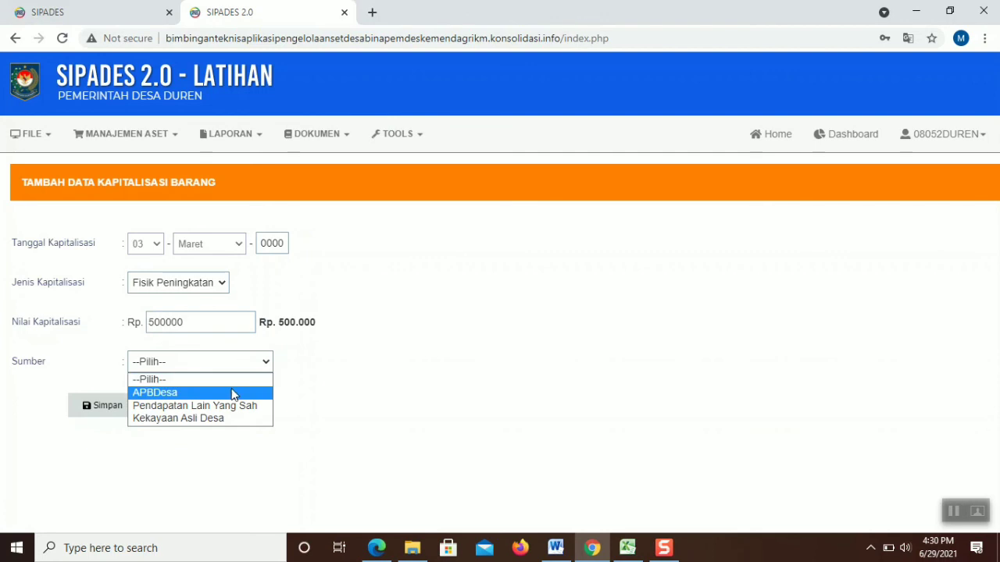
left_click(234, 395)
Fill in the missing year 2021 and save the capitalization entry
left_click(118, 407)
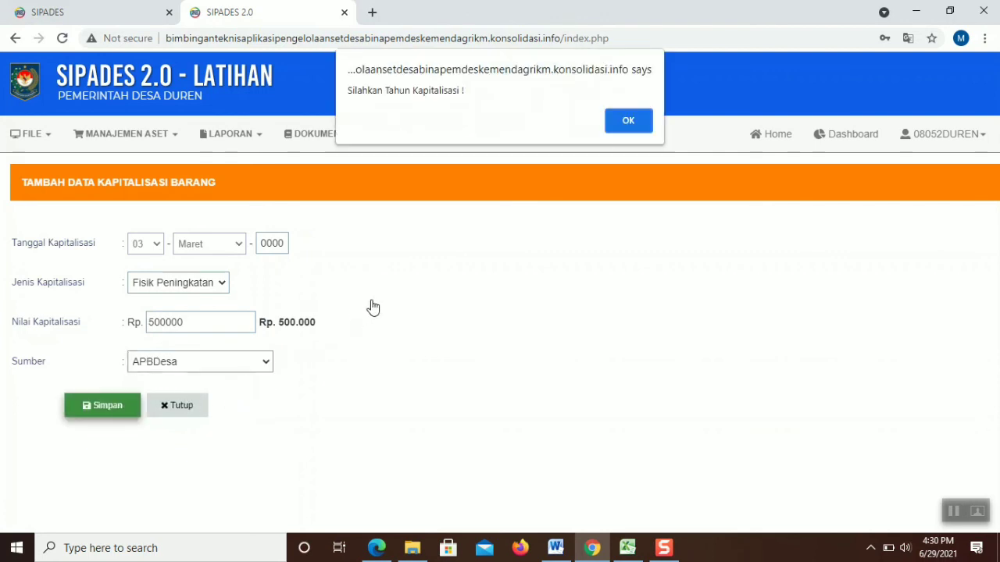
left_click(622, 121)
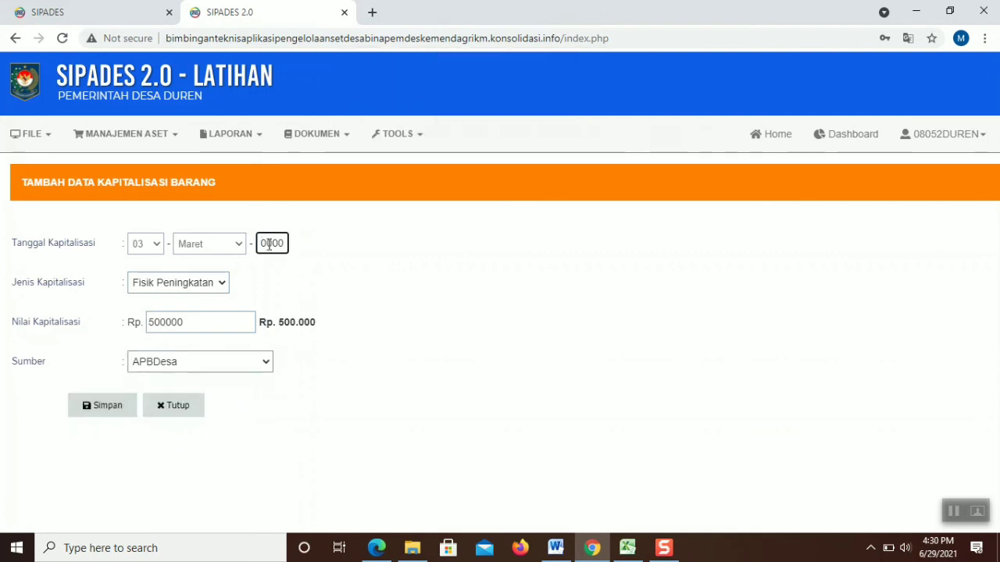
left_click_drag(286, 243, 260, 242)
type("2")
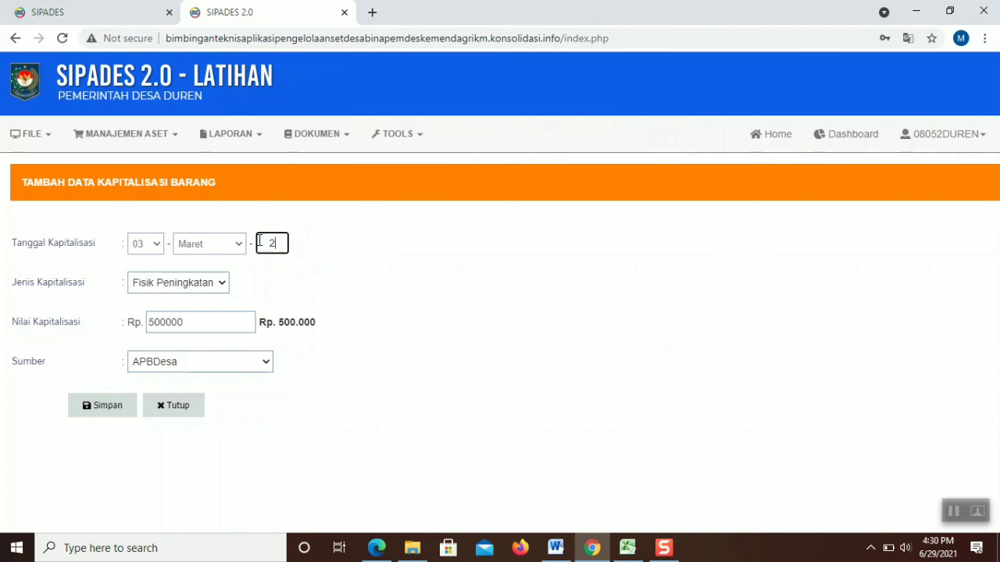
type("021")
left_click(115, 404)
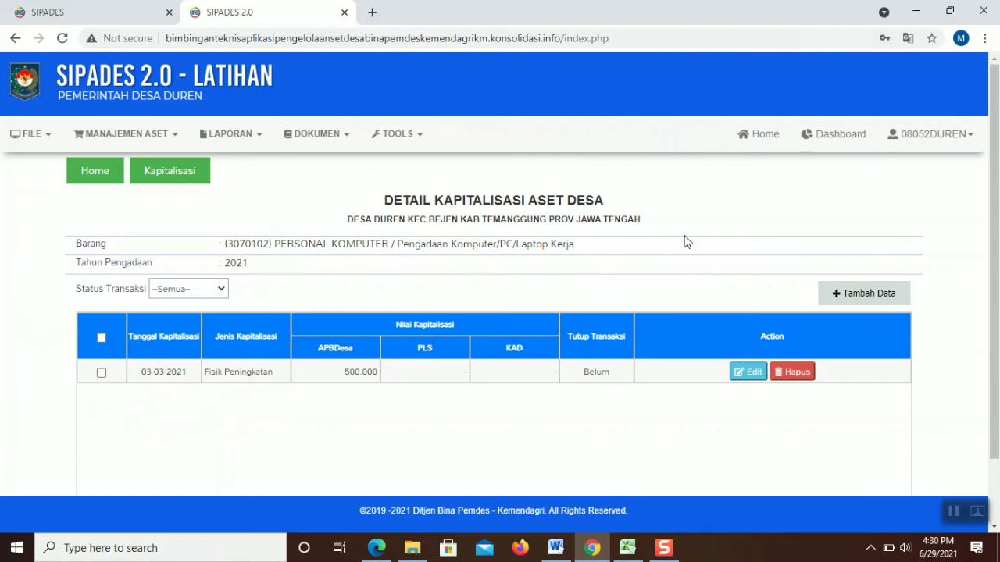
left_click(838, 299)
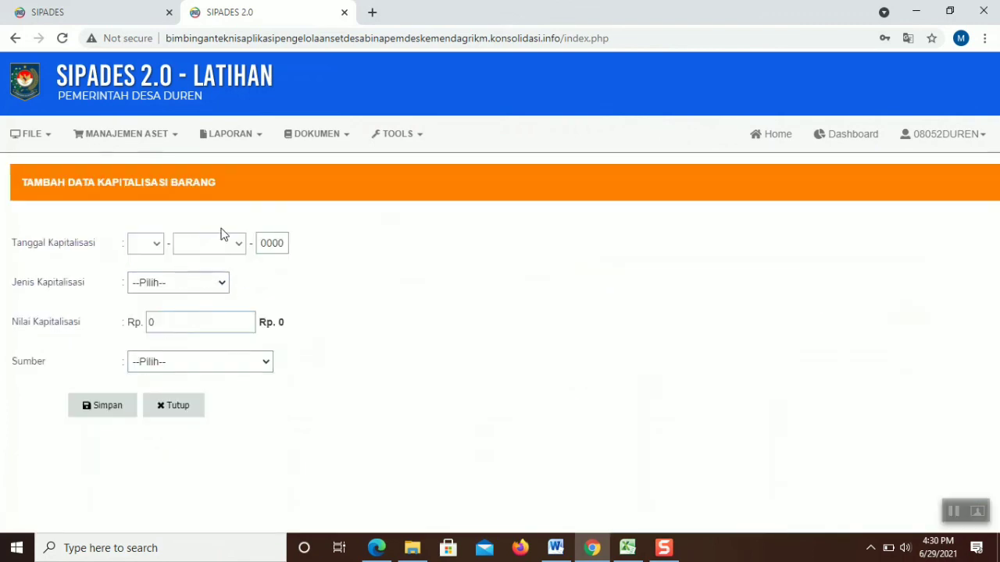
Close the blank entry form and return to the Kapitalisasi Aset Desa list
left_click(195, 407)
left_click(186, 171)
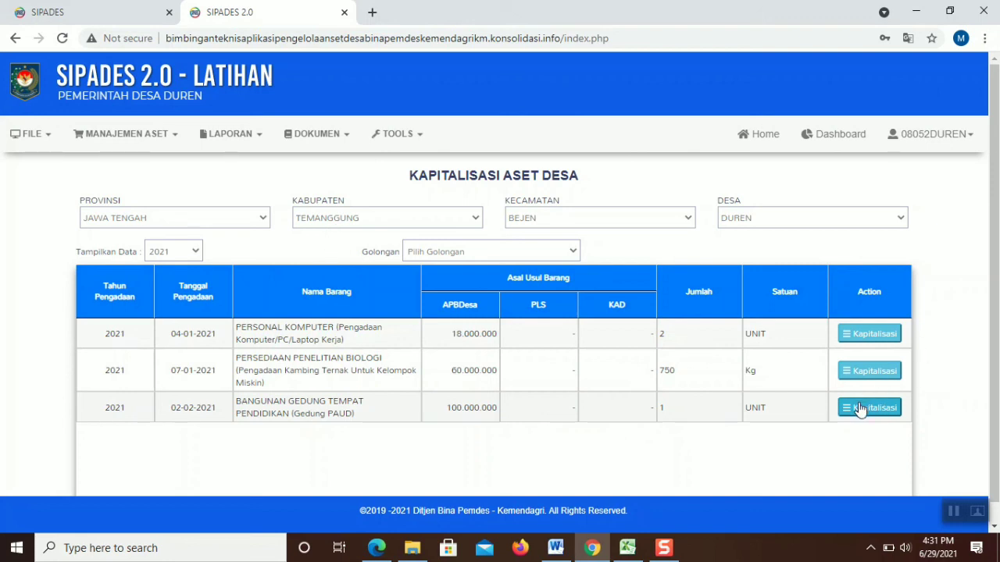
Reload to the Desa Duren home page and expand Manajemen Aset > Penatausahaan
left_click(61, 39)
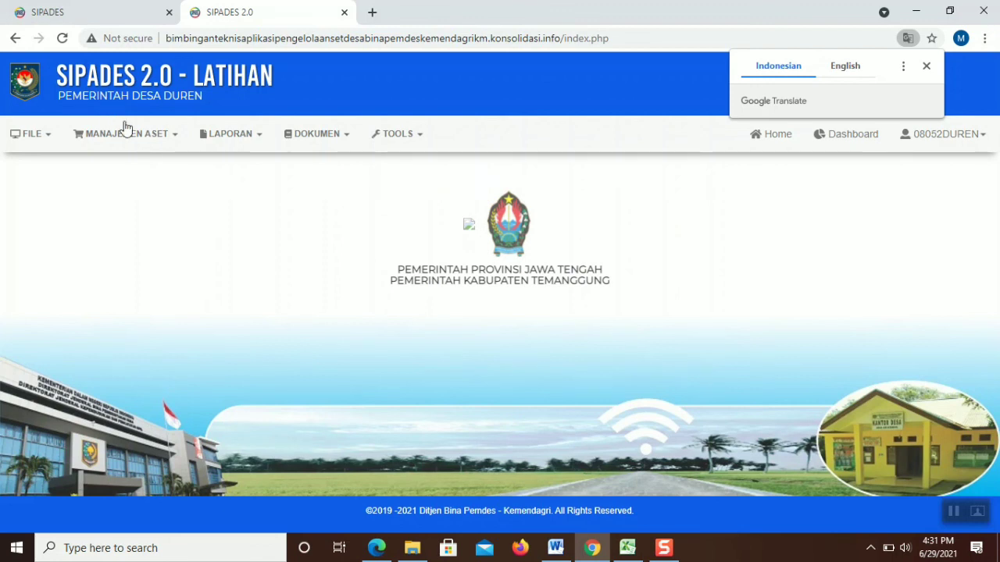
left_click(139, 138)
mouse_move(139, 208)
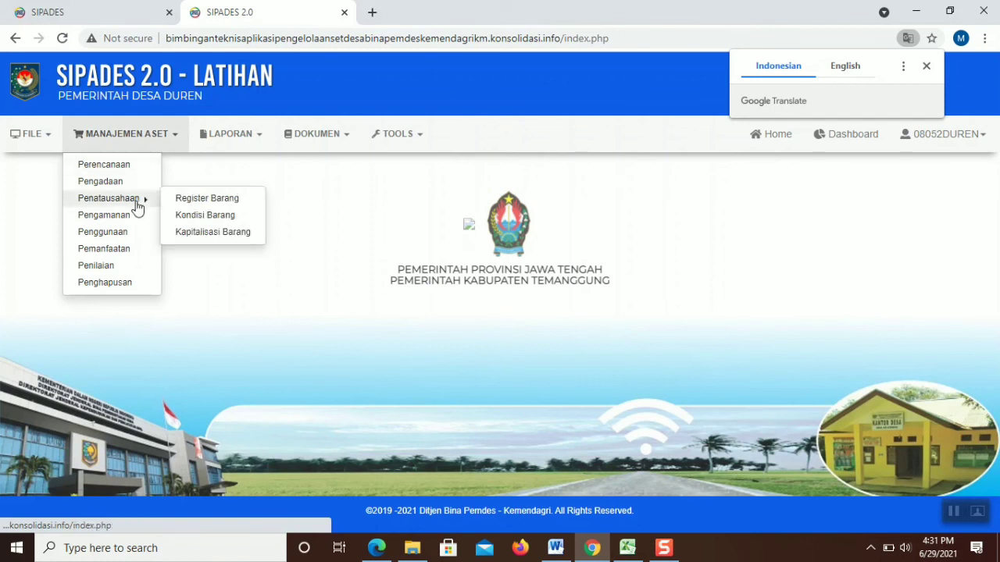